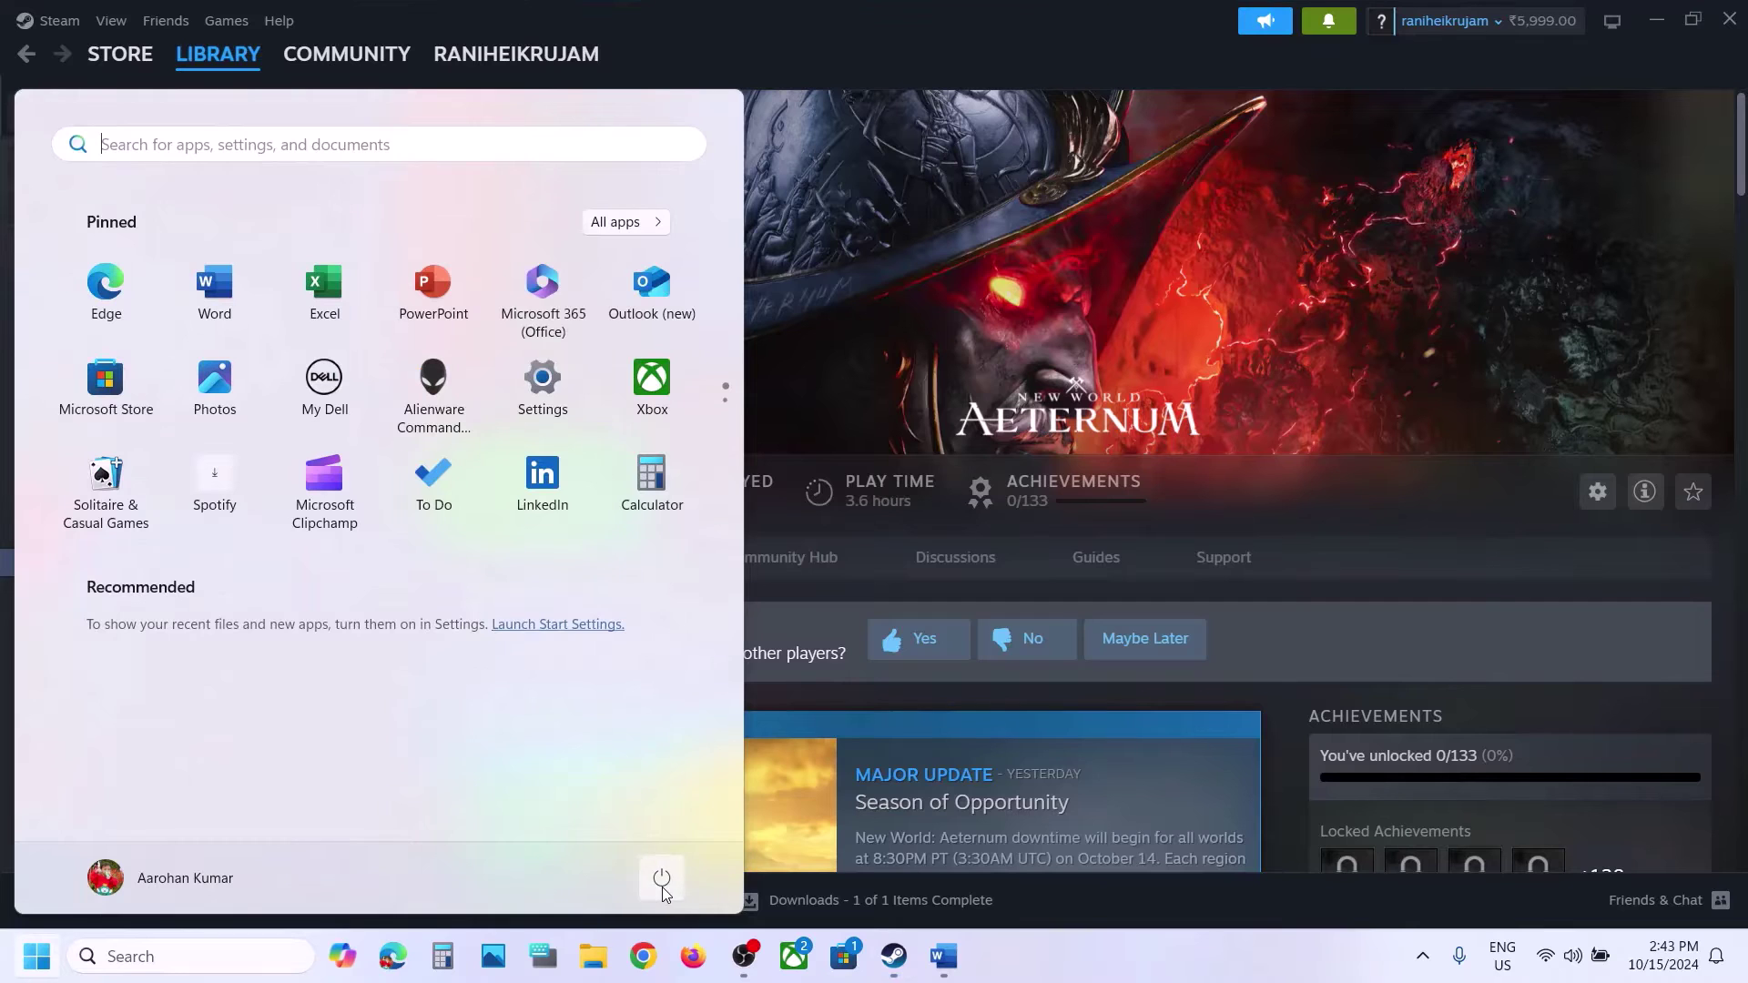
View the PC's restart option, and check the first two troubleshooting steps in the Word document.
left_click(662, 872)
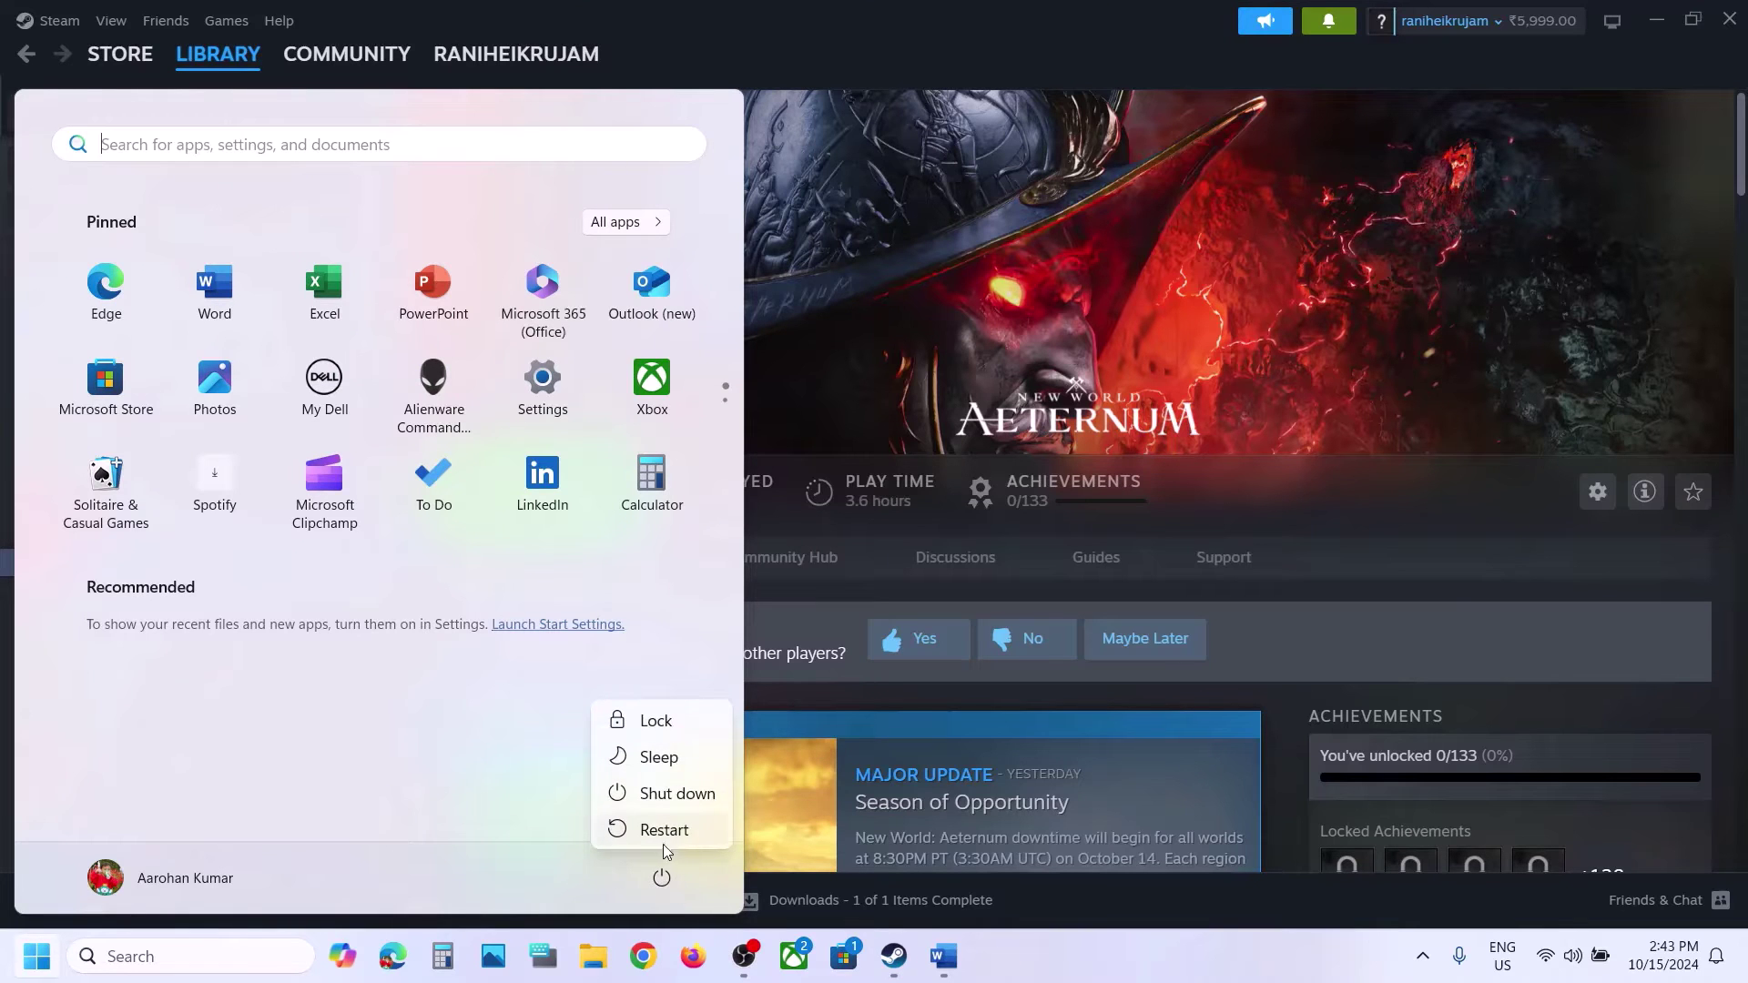
key("Escape")
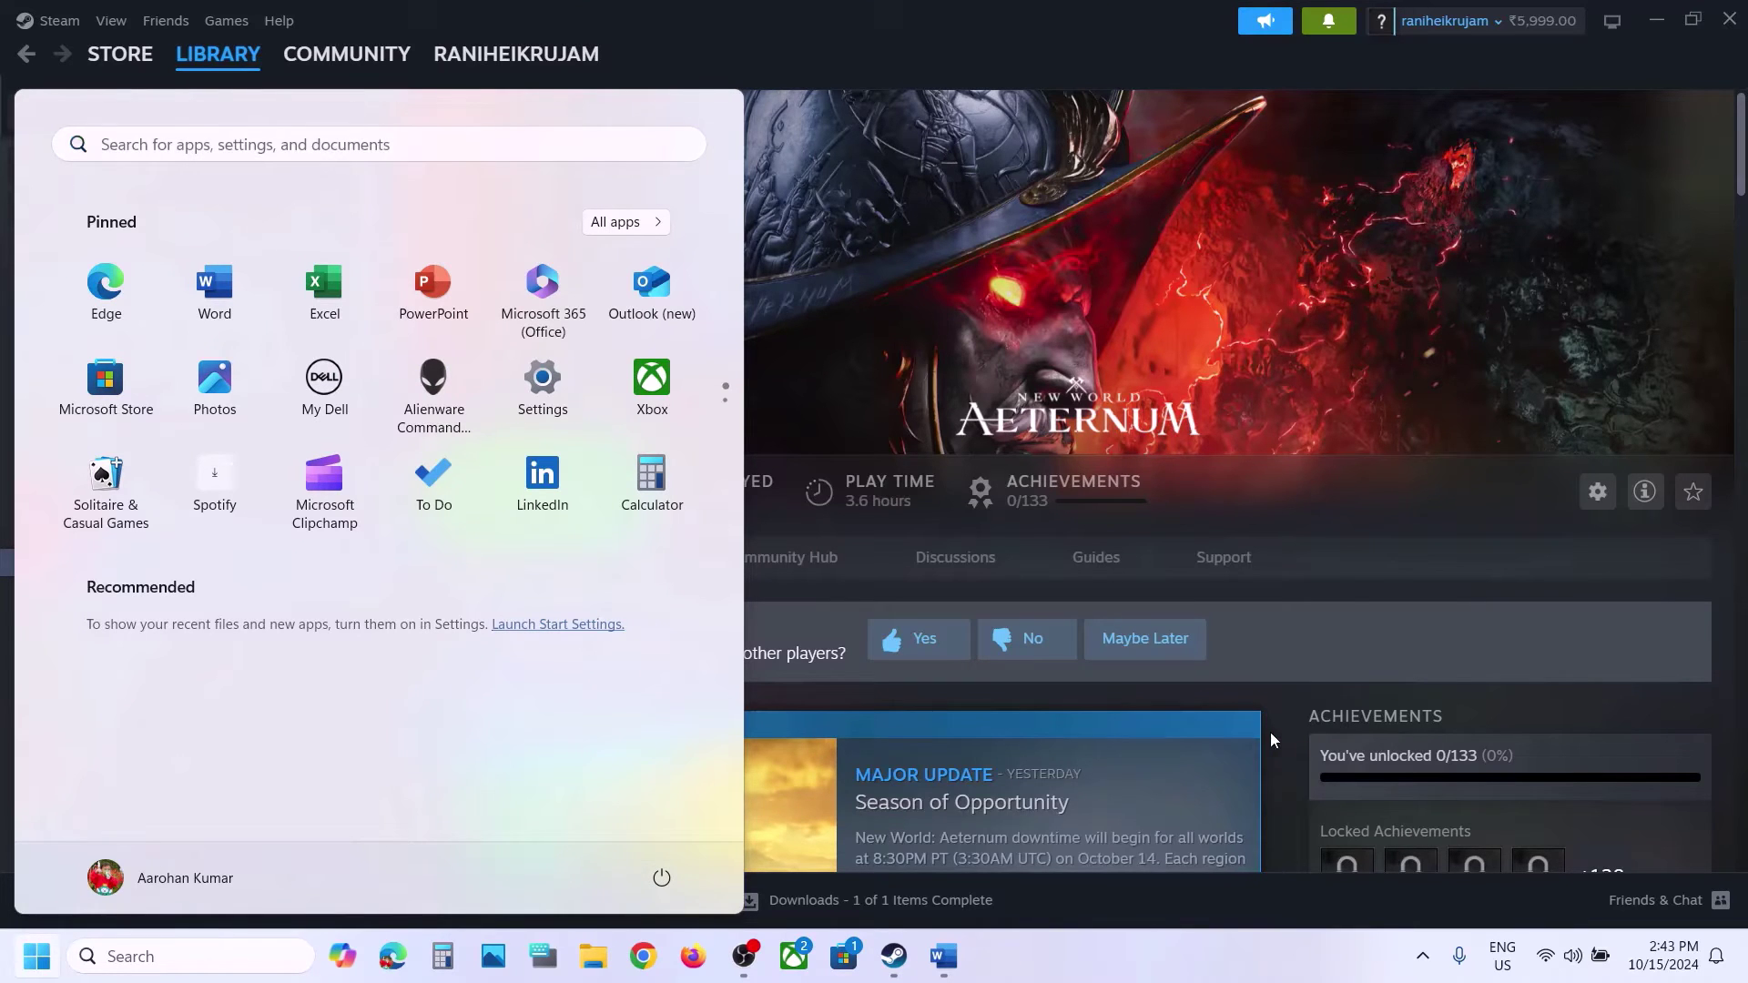
left_click(943, 955)
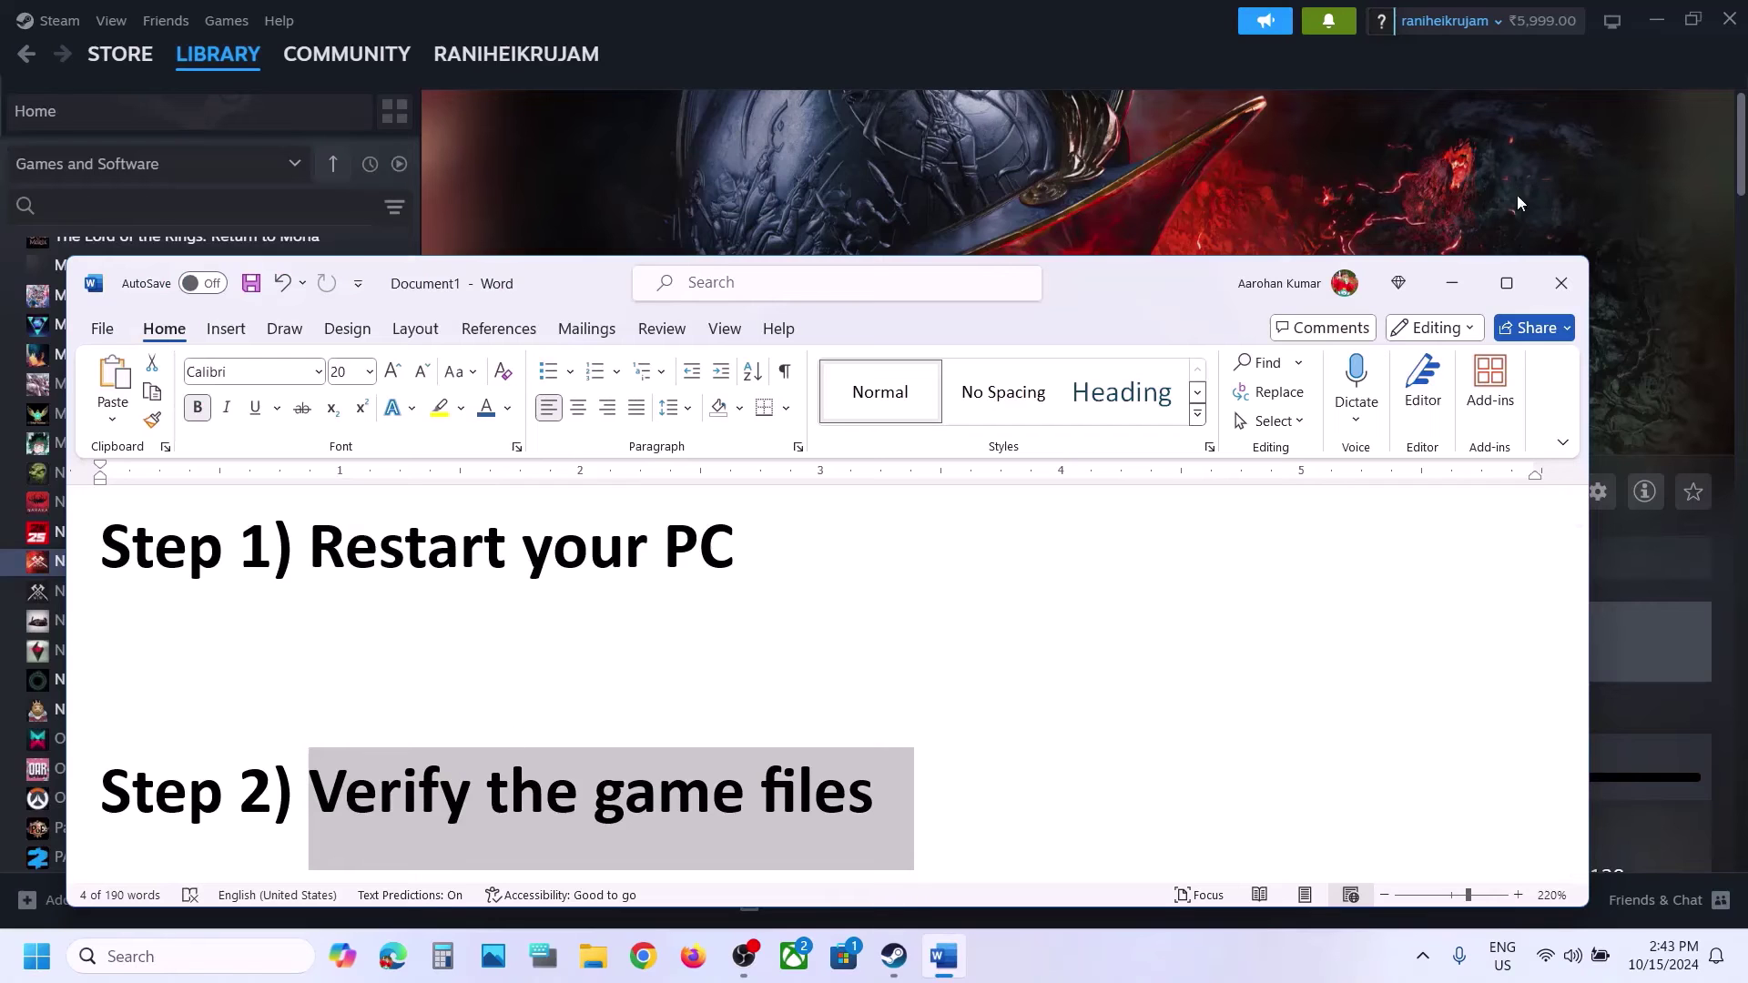
left_click(1452, 283)
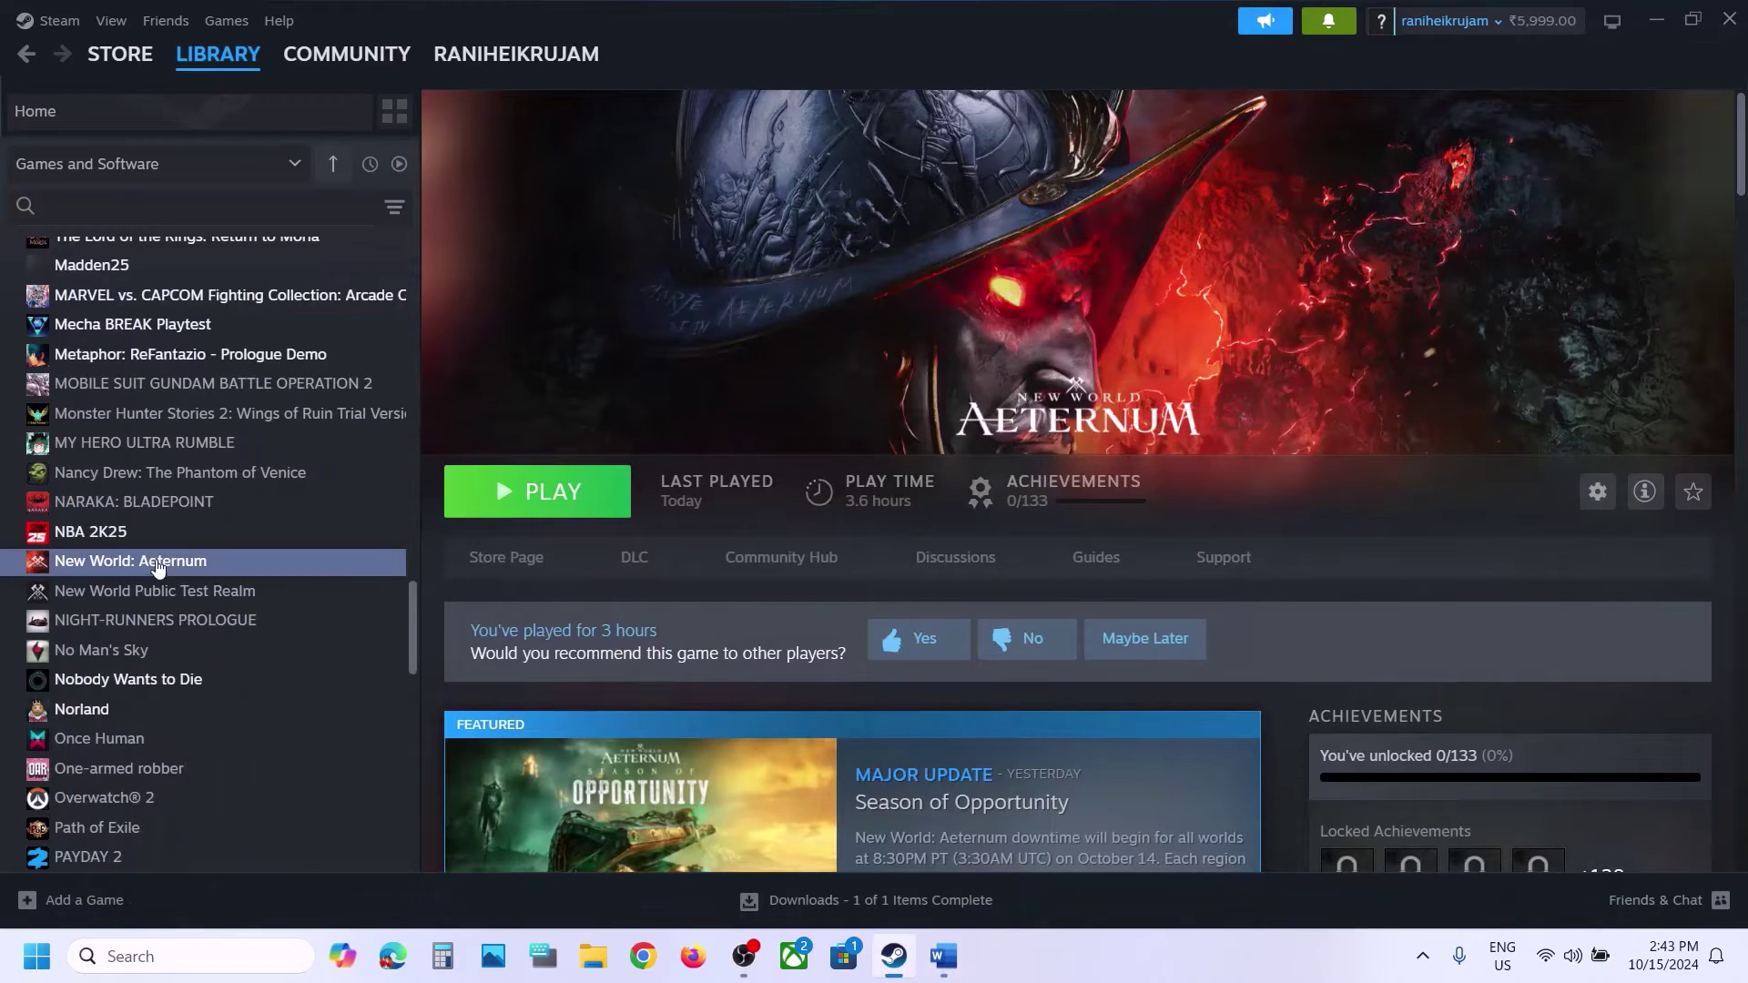
Start verifying the integrity of New World: Aeternum's installed game files in its properties.
right_click(148, 563)
left_click(254, 733)
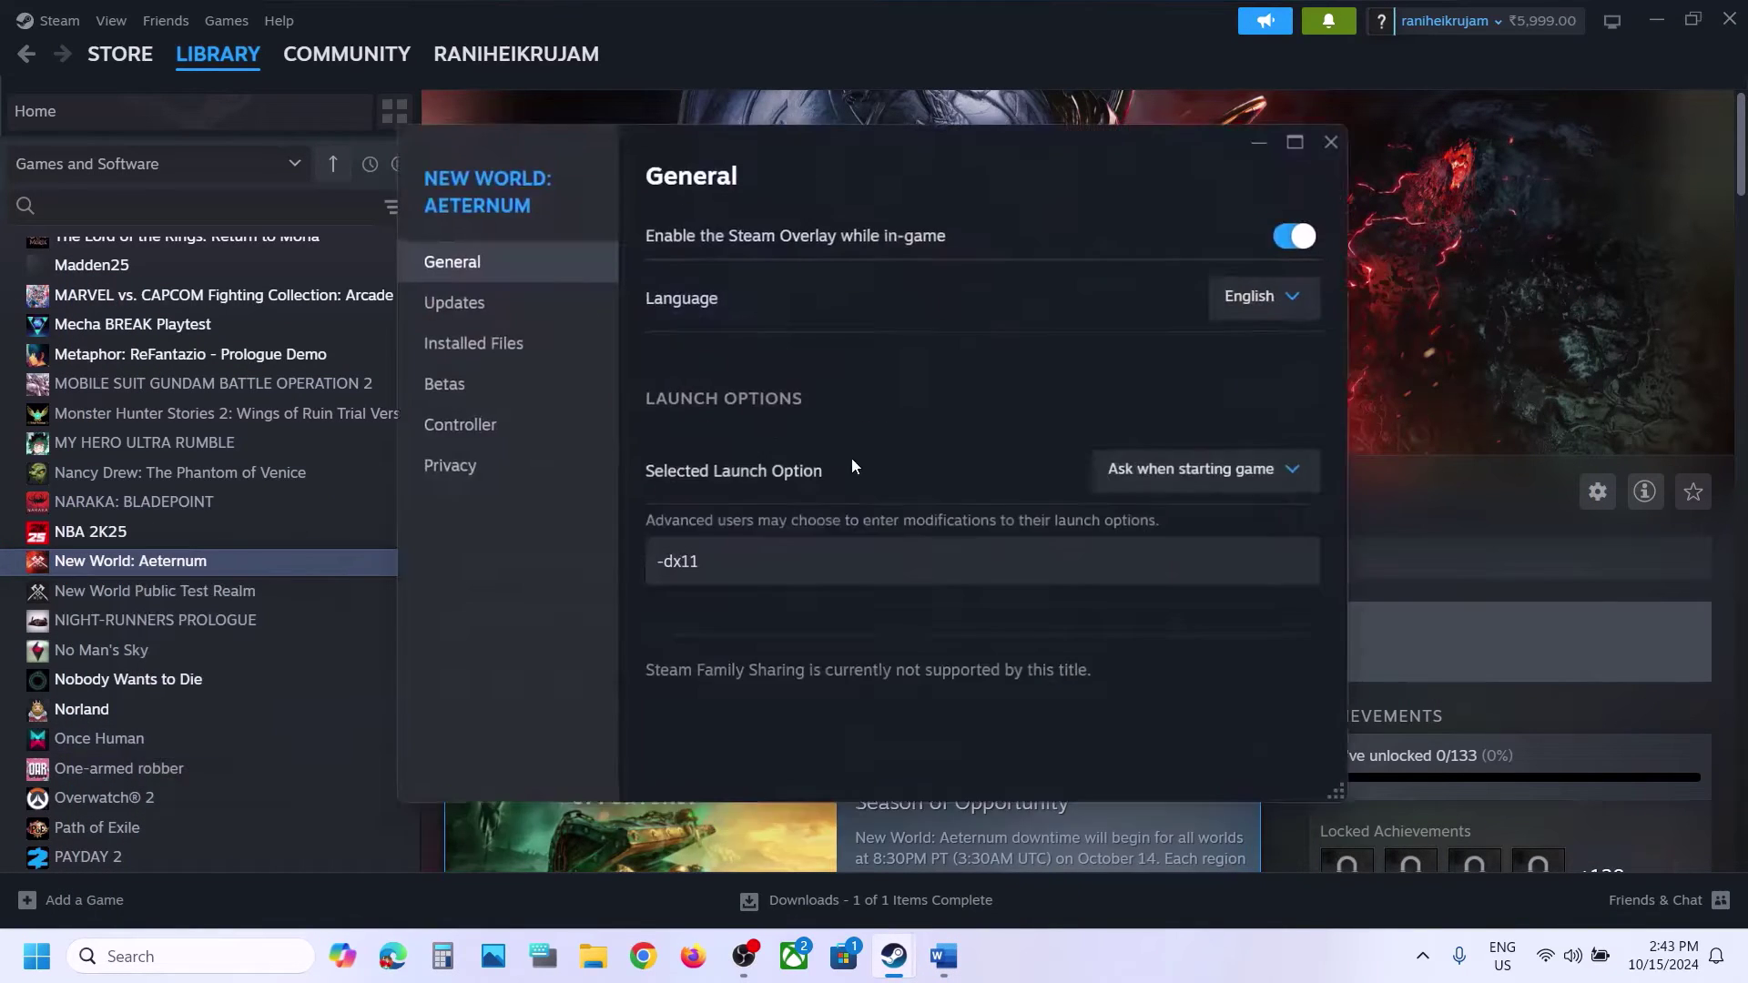
left_click(496, 344)
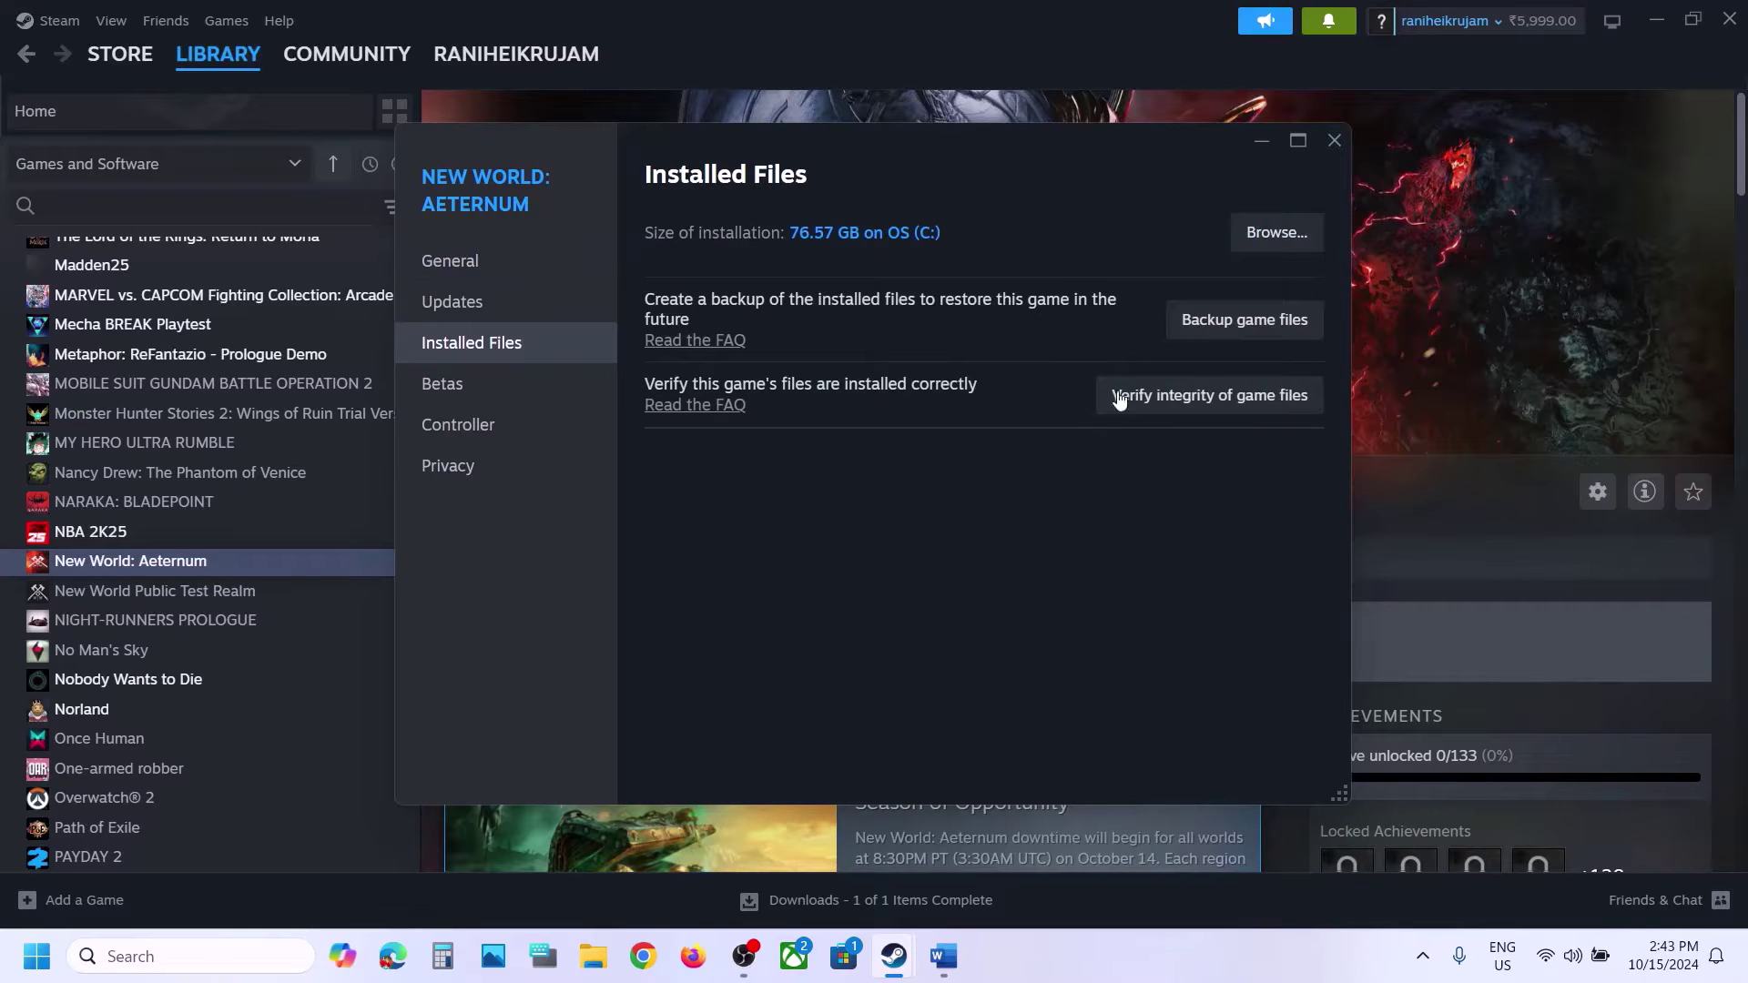
left_click(1208, 406)
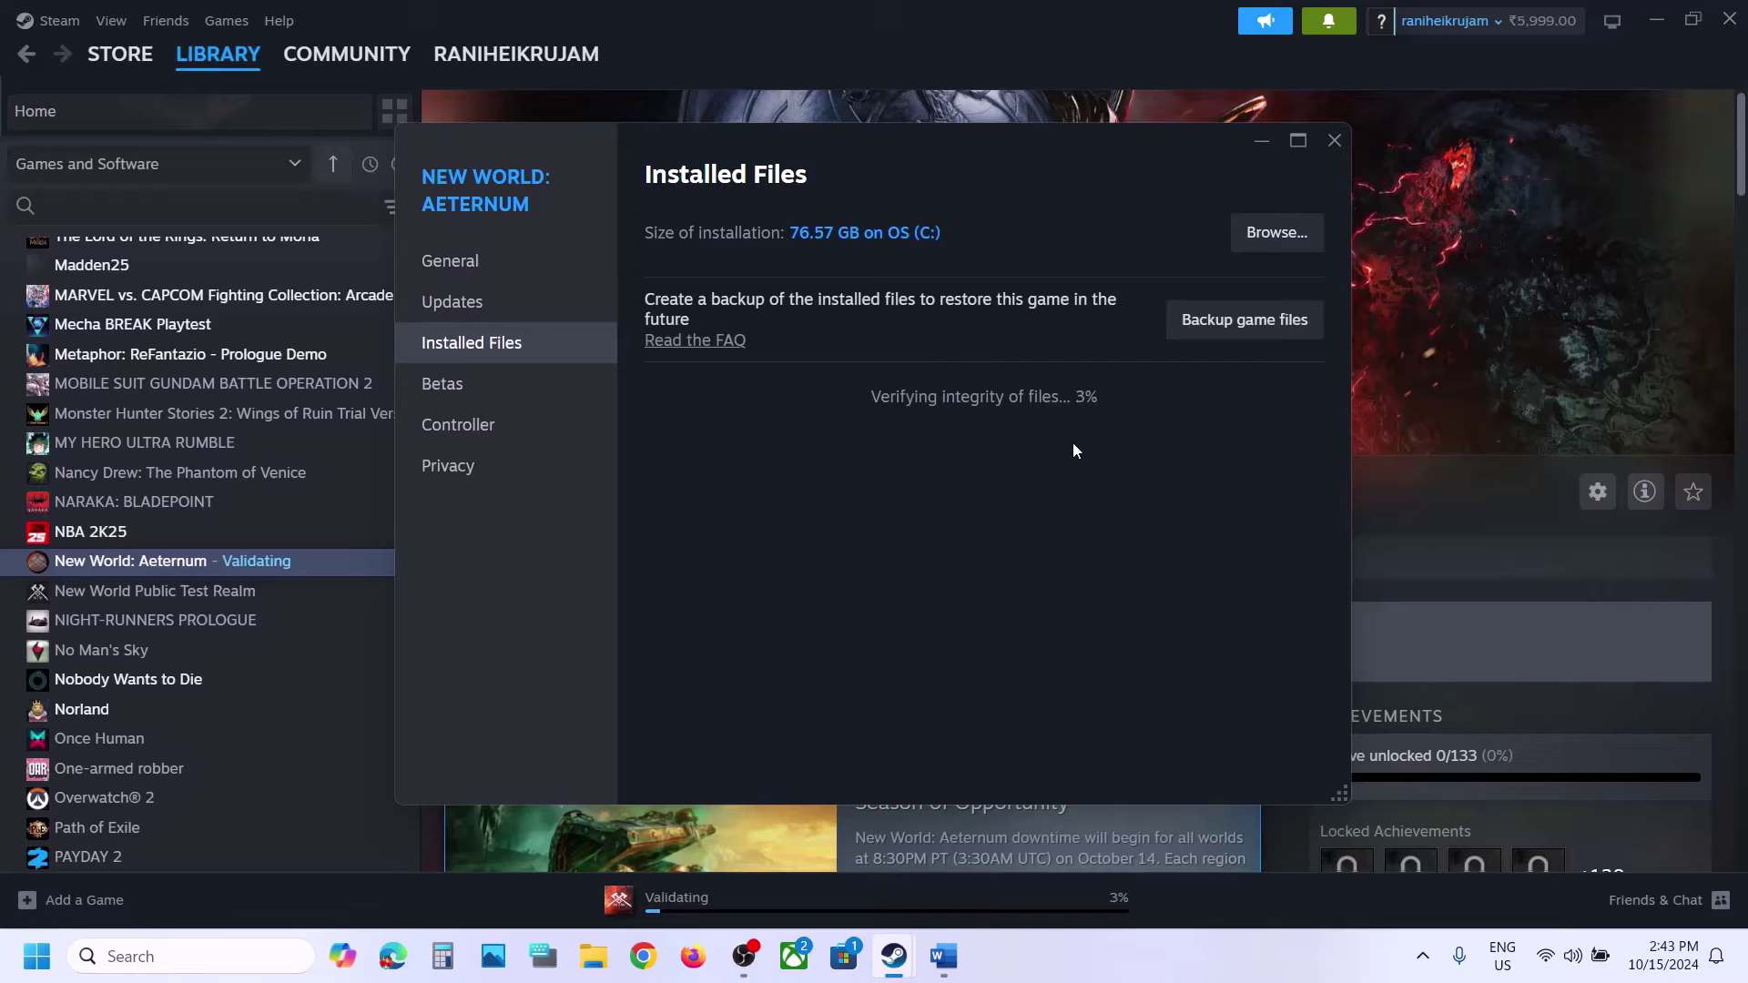
left_click(1377, 215)
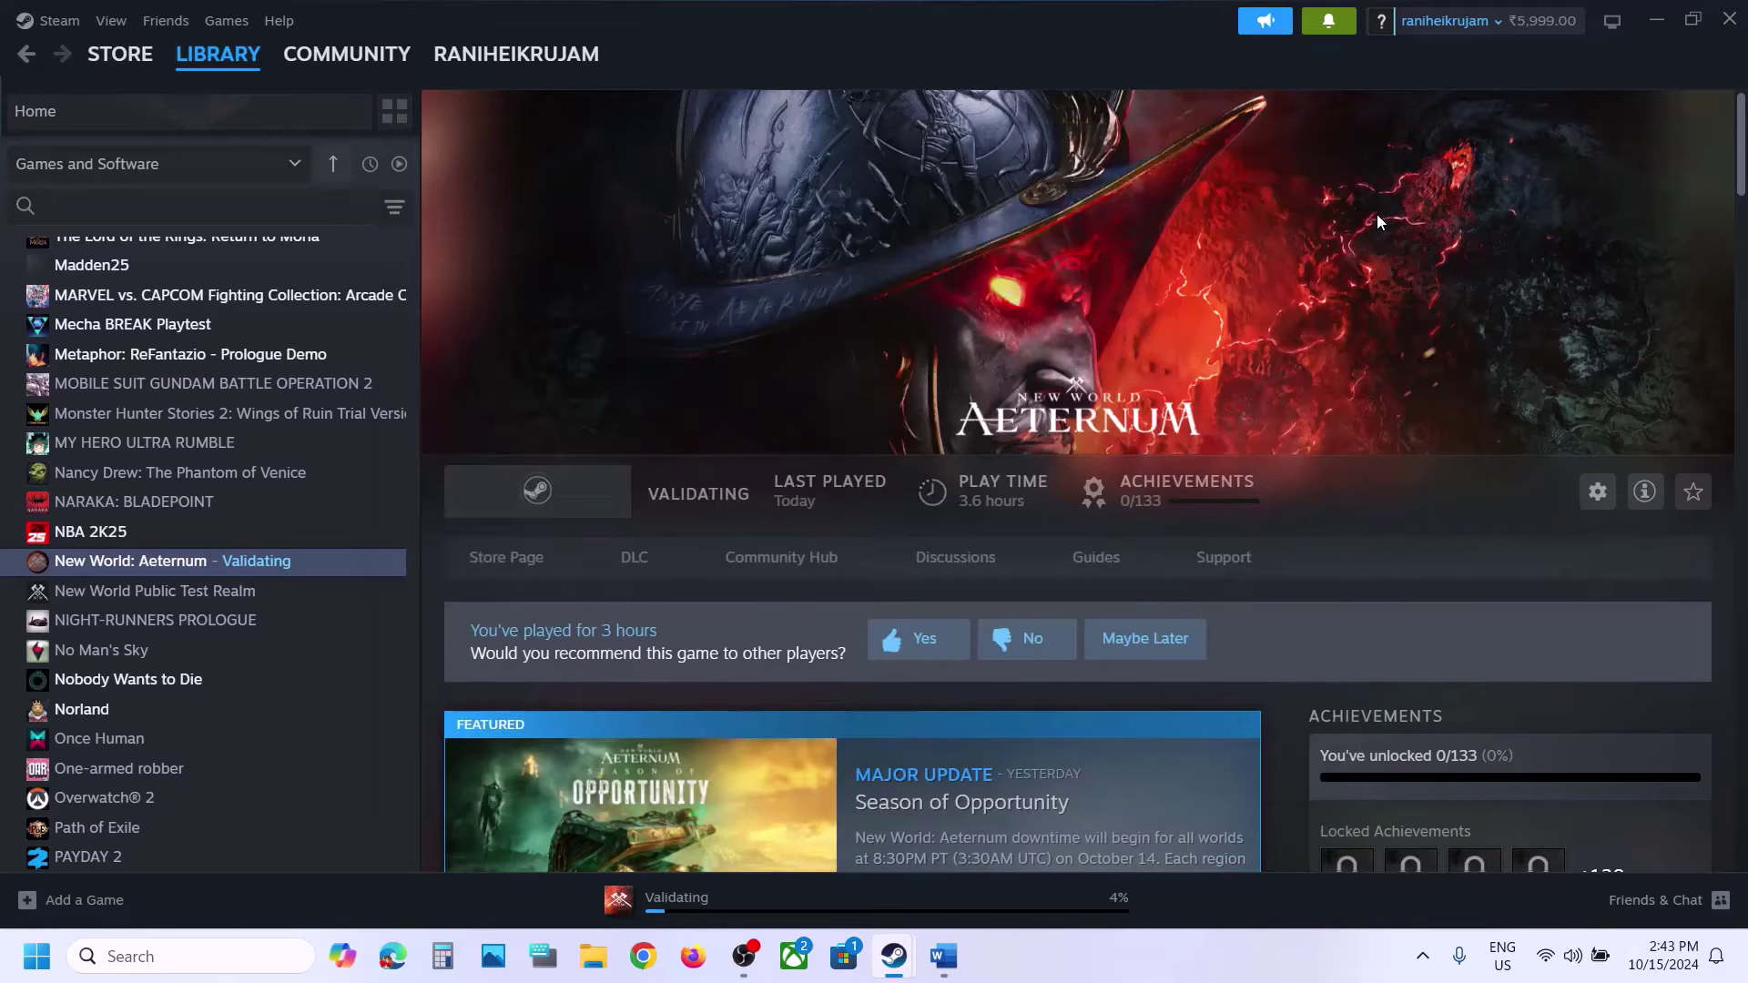
Switch to Word, maximize the document, and highlight "Launch the game from Steam," in Step 3.
left_click(943, 955)
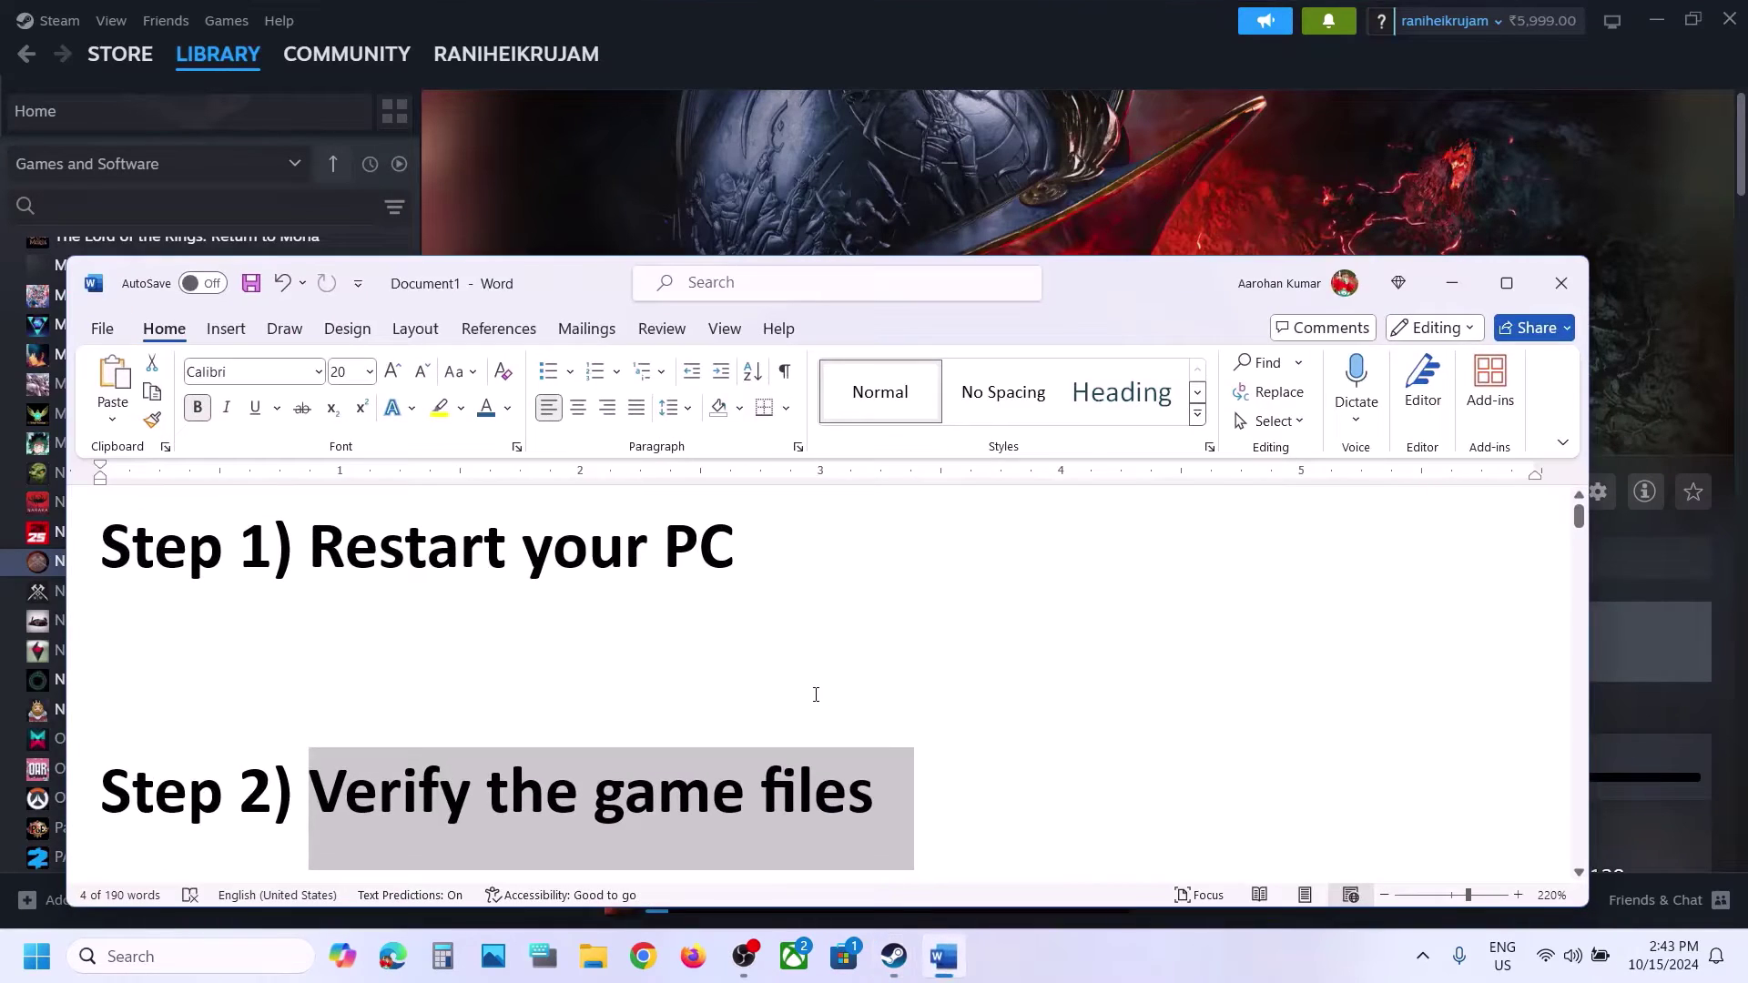
scroll(814, 697, "down", 2)
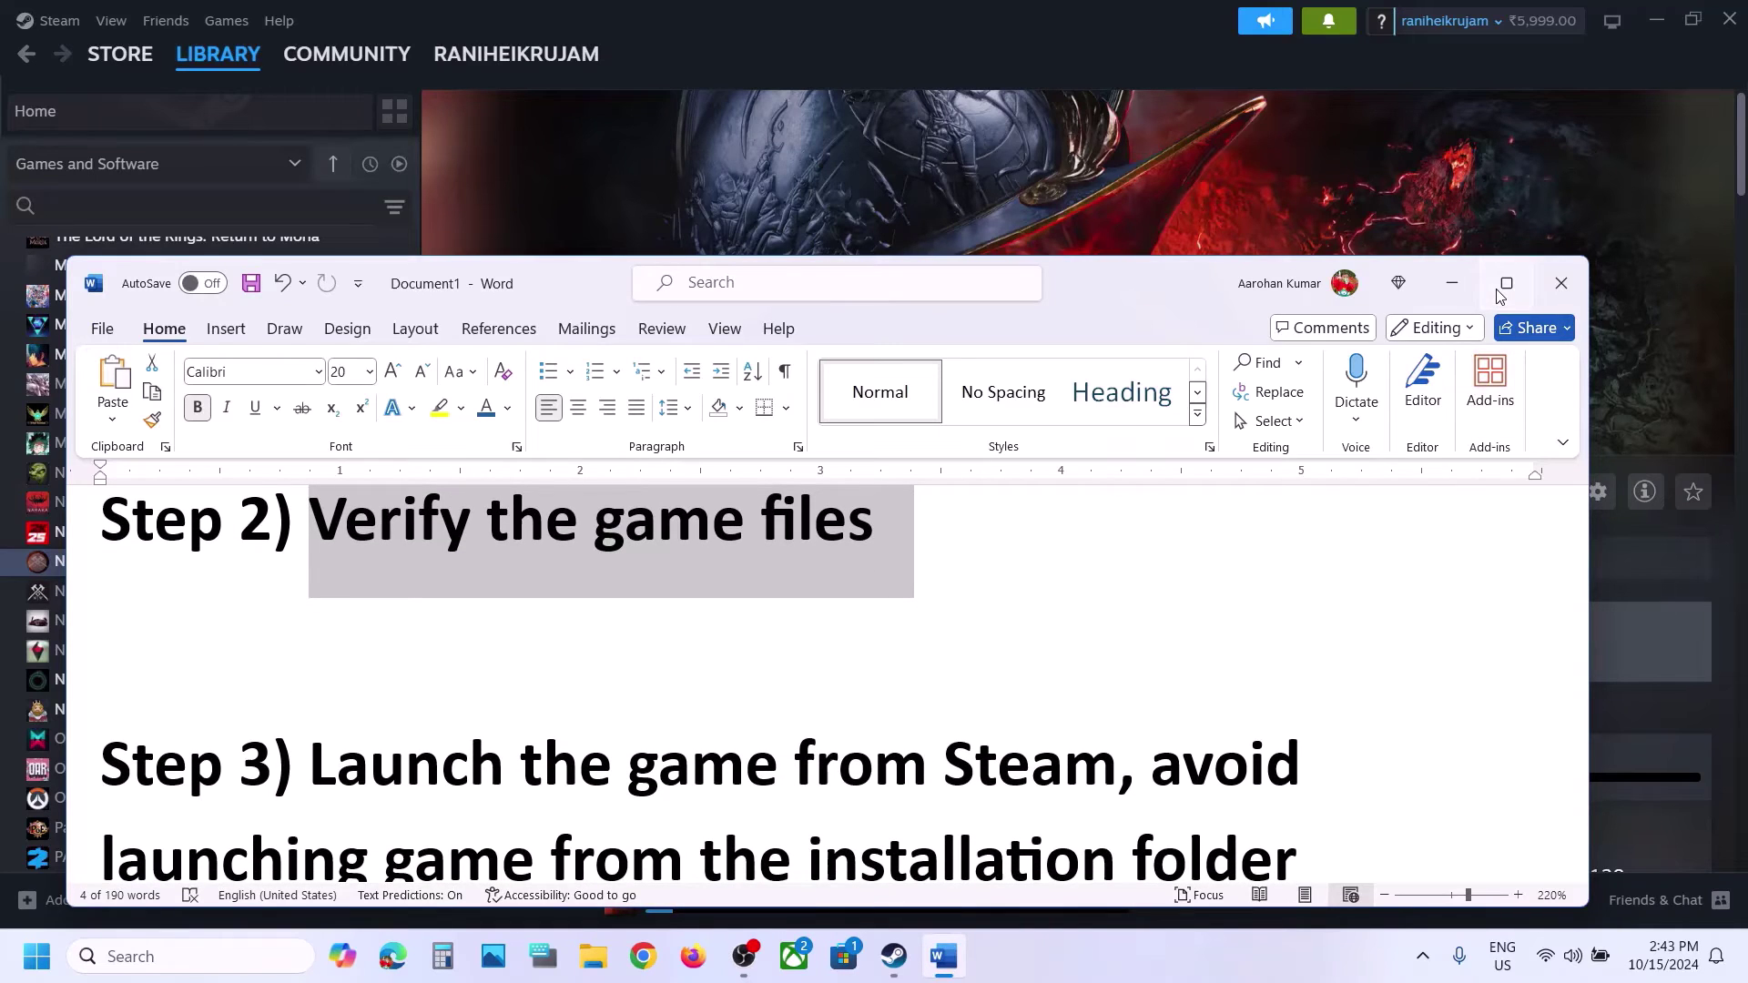
left_click(1507, 283)
left_click_drag(244, 507, 1083, 510)
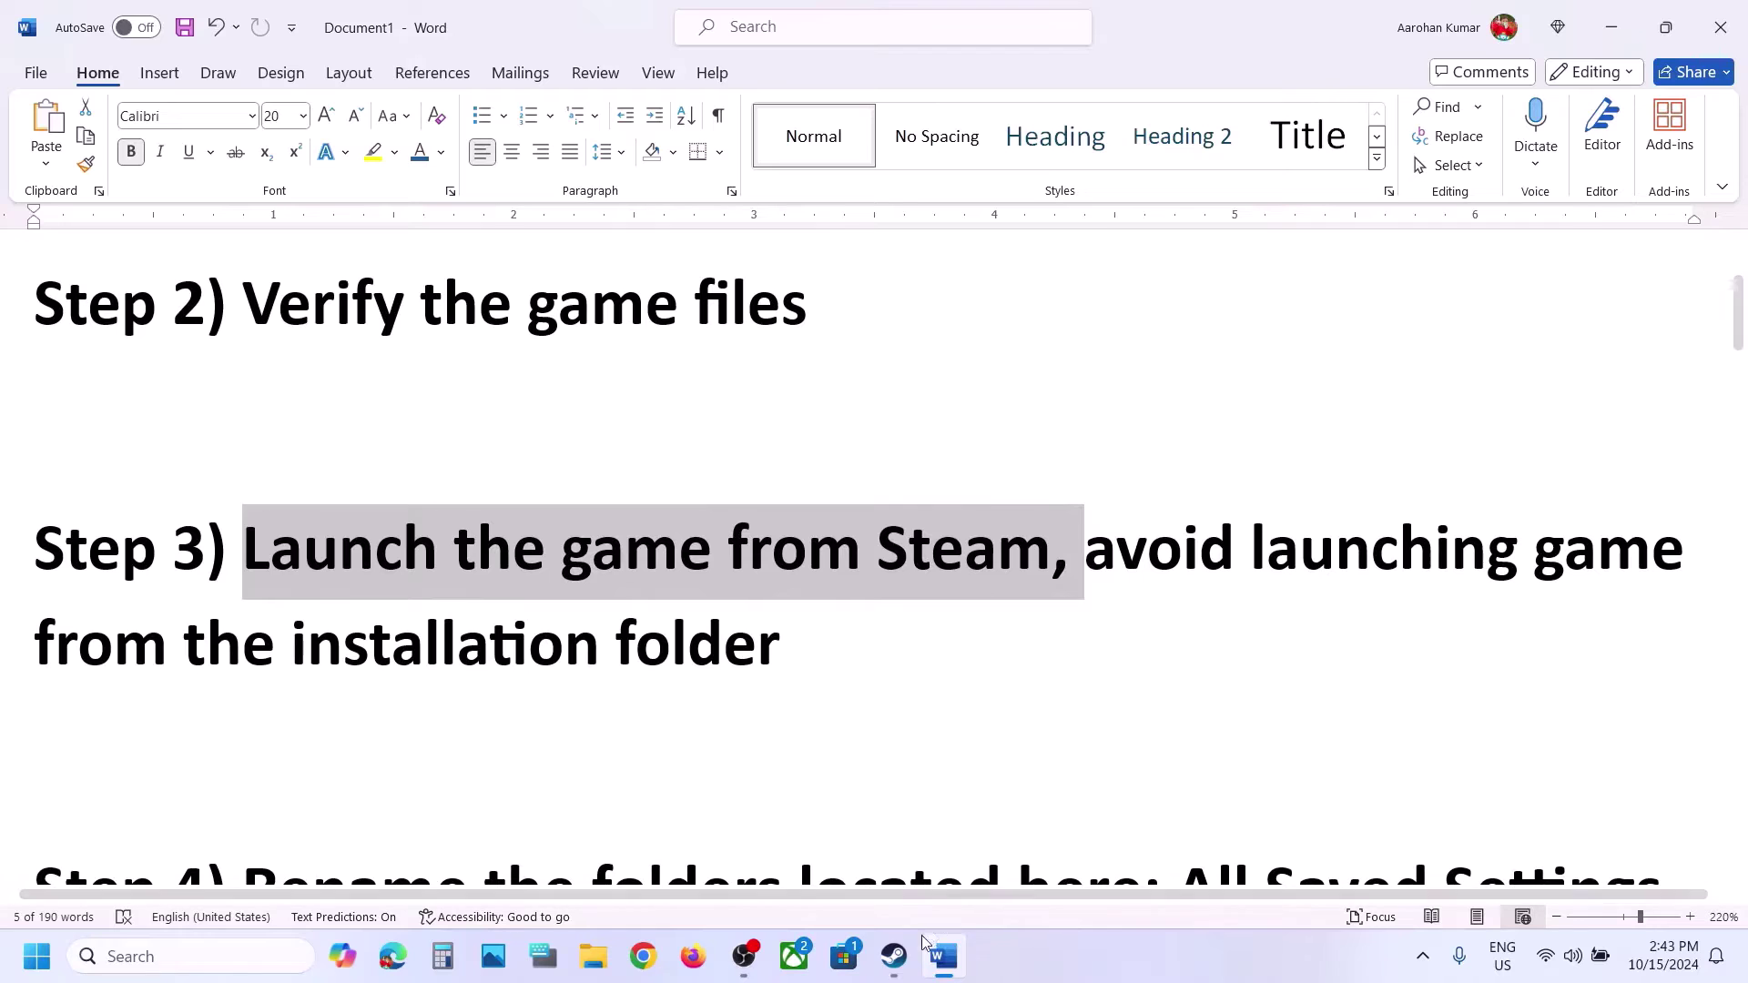
Switch to Steam and browse New World: Aeternum's local files to view the NewWorld application in the Bin64 folder.
left_click(894, 956)
left_click(860, 899)
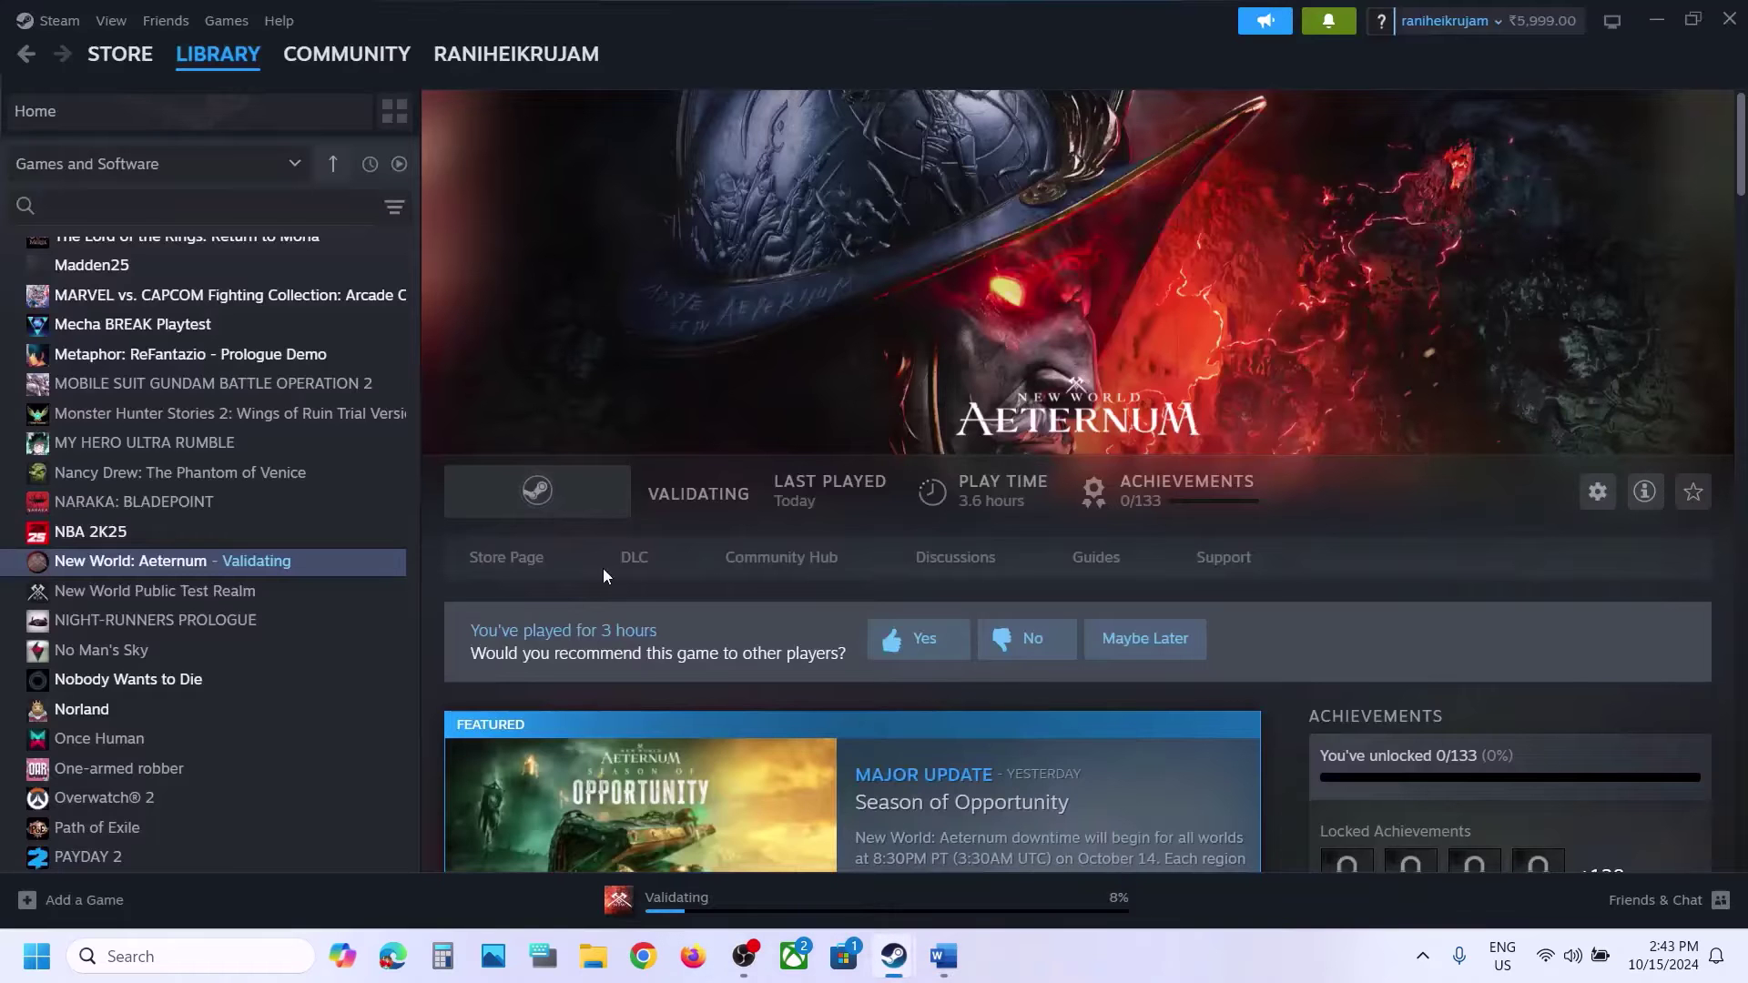
right_click(202, 569)
mouse_move(301, 661)
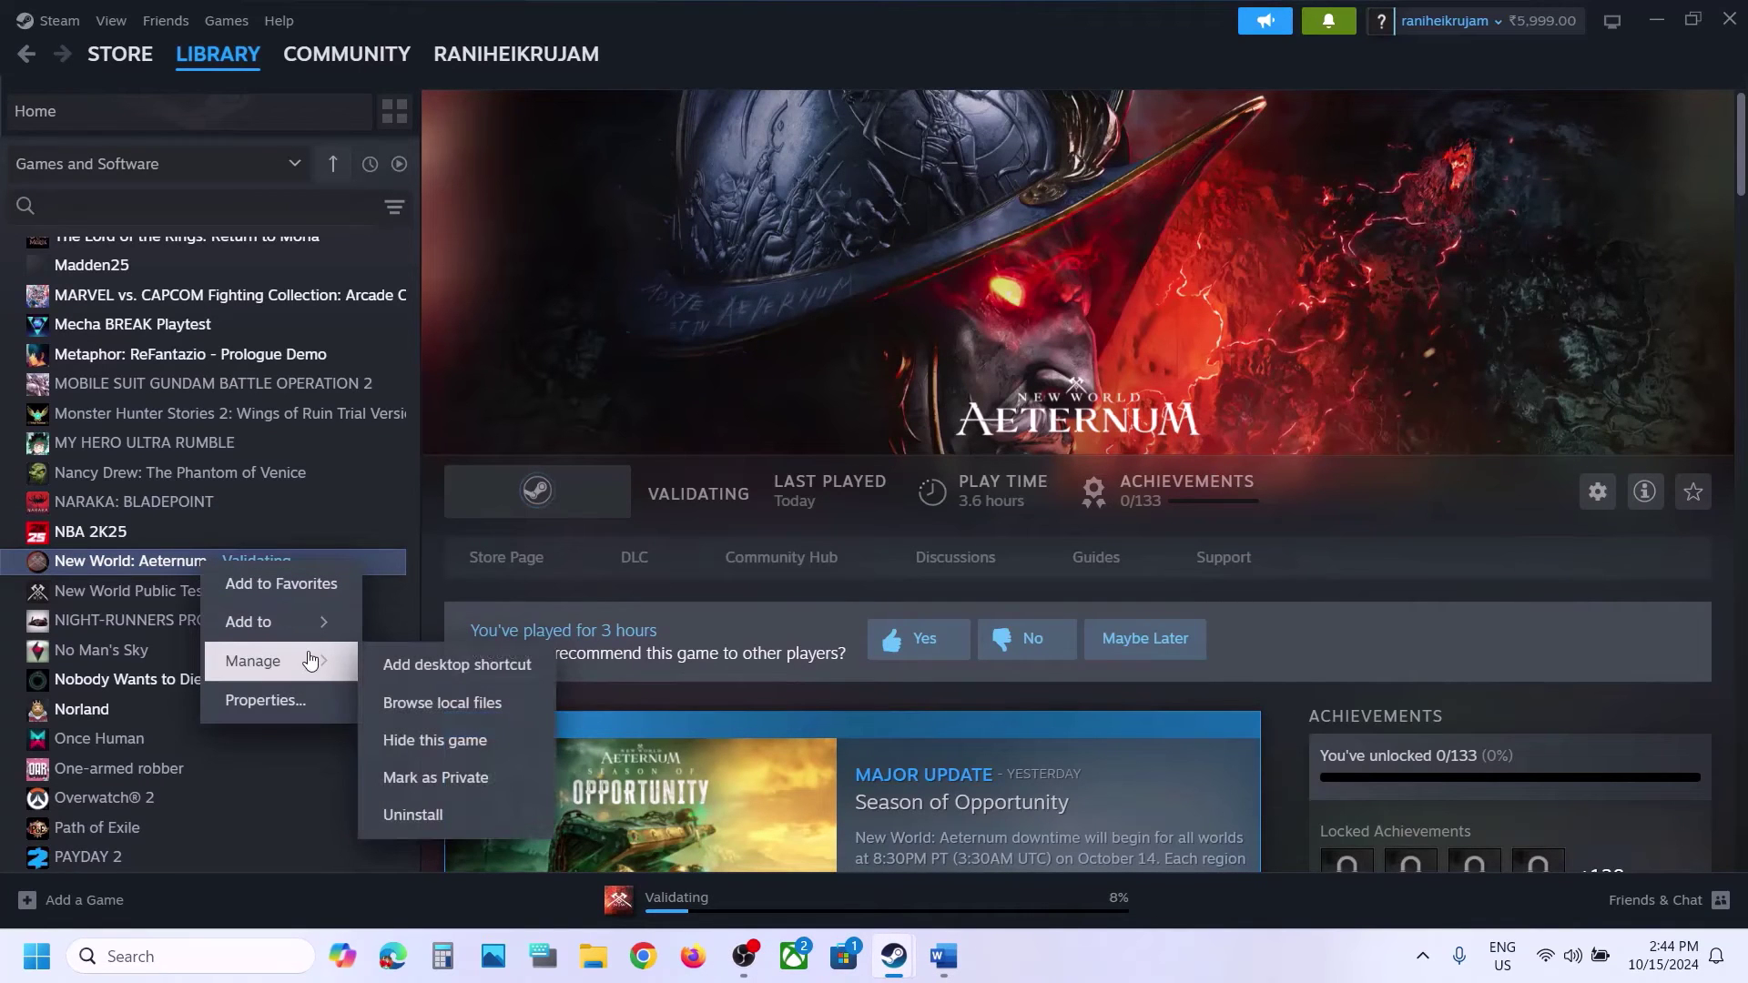
left_click(453, 706)
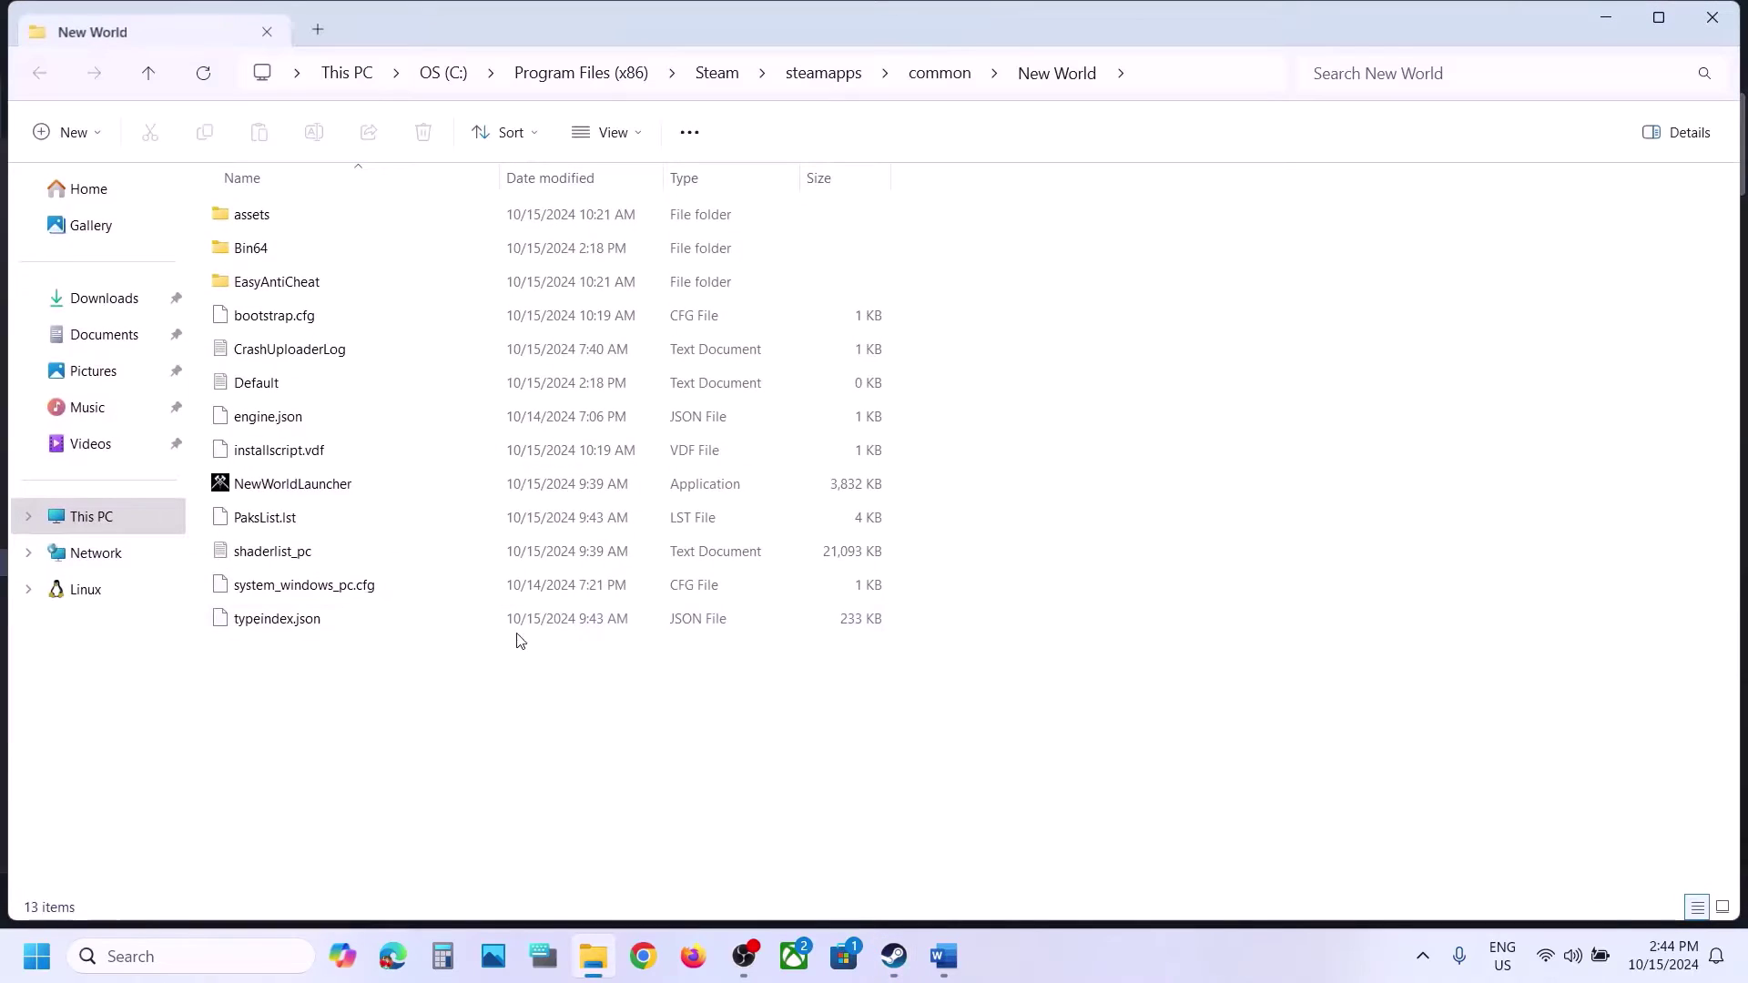
double_click(273, 255)
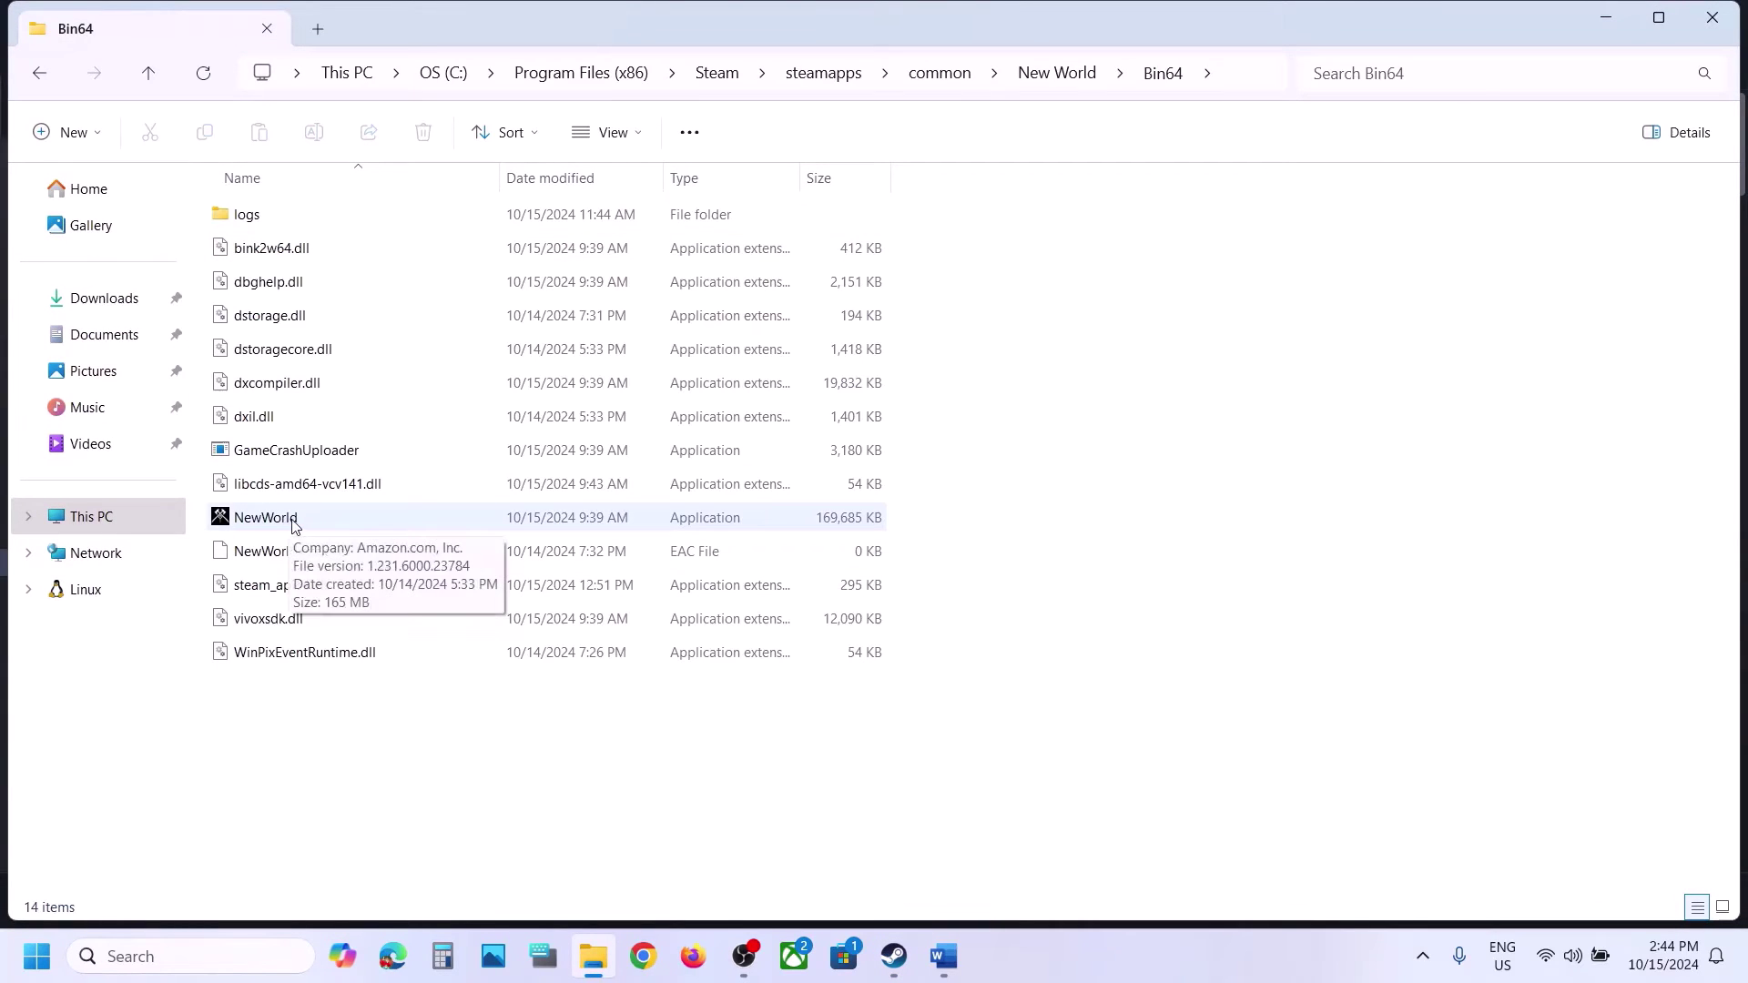
left_click(1711, 20)
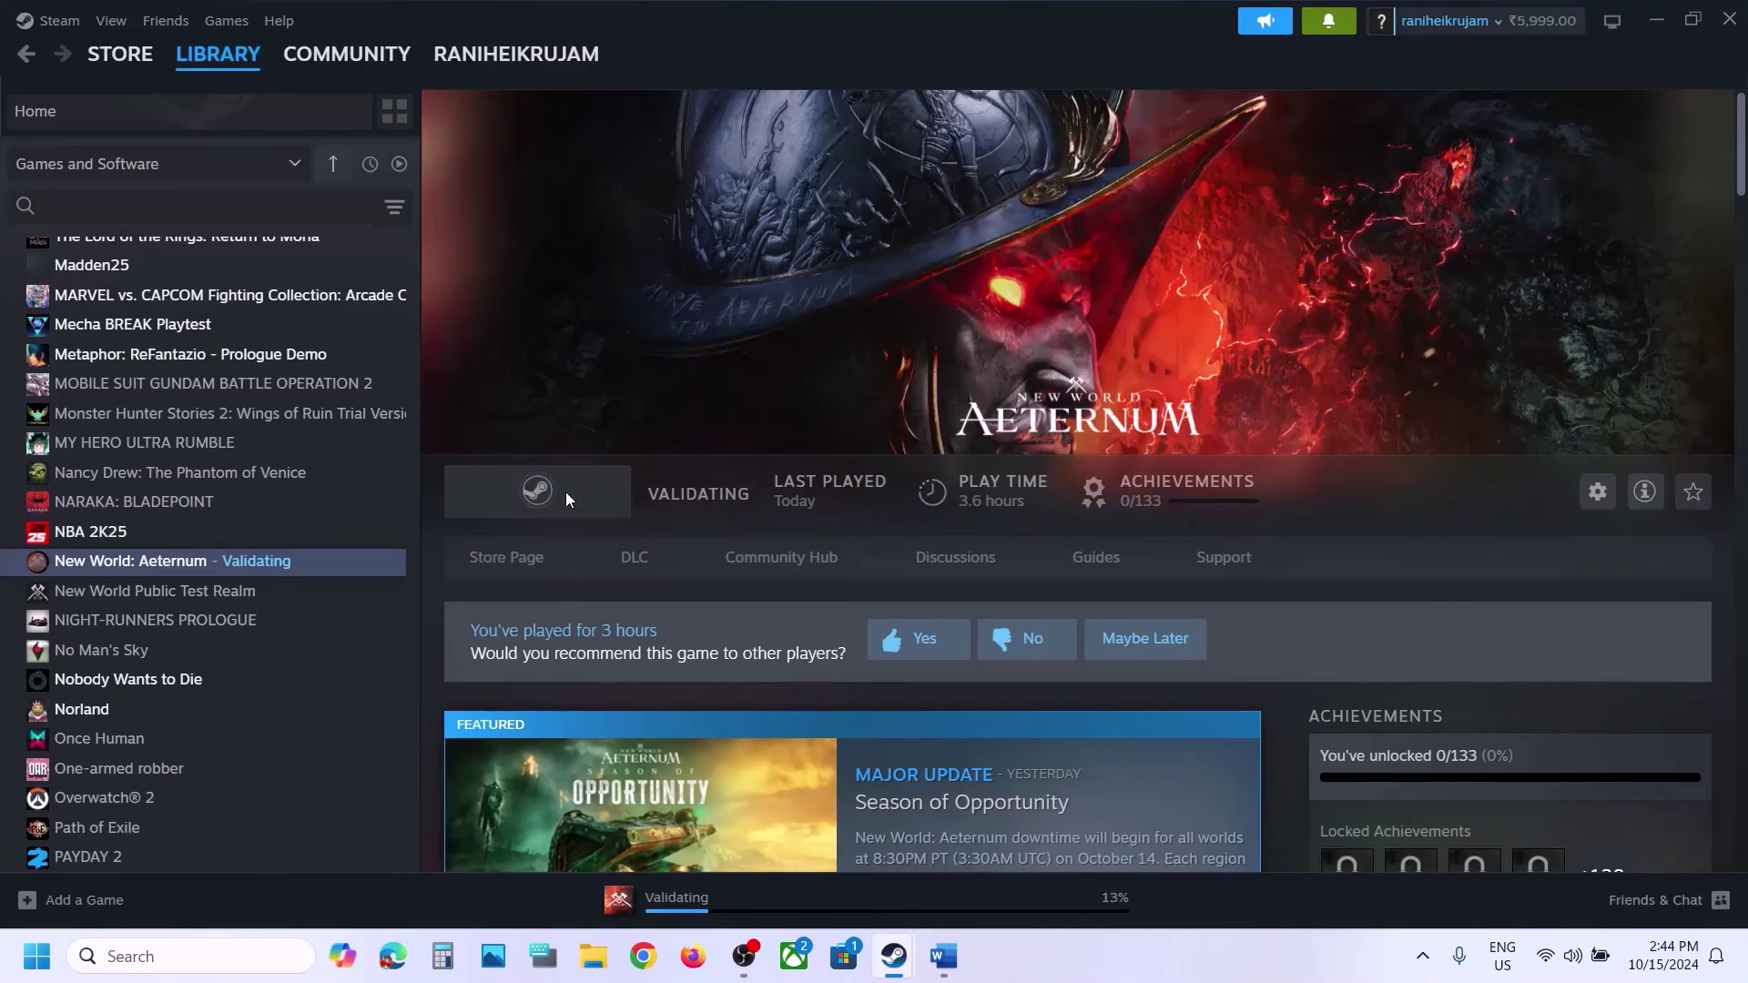
Switch to Word and review Step 4, highlighting its rename instruction, the AppData folder paths and "All Saved Settings will be lost".
left_click(943, 956)
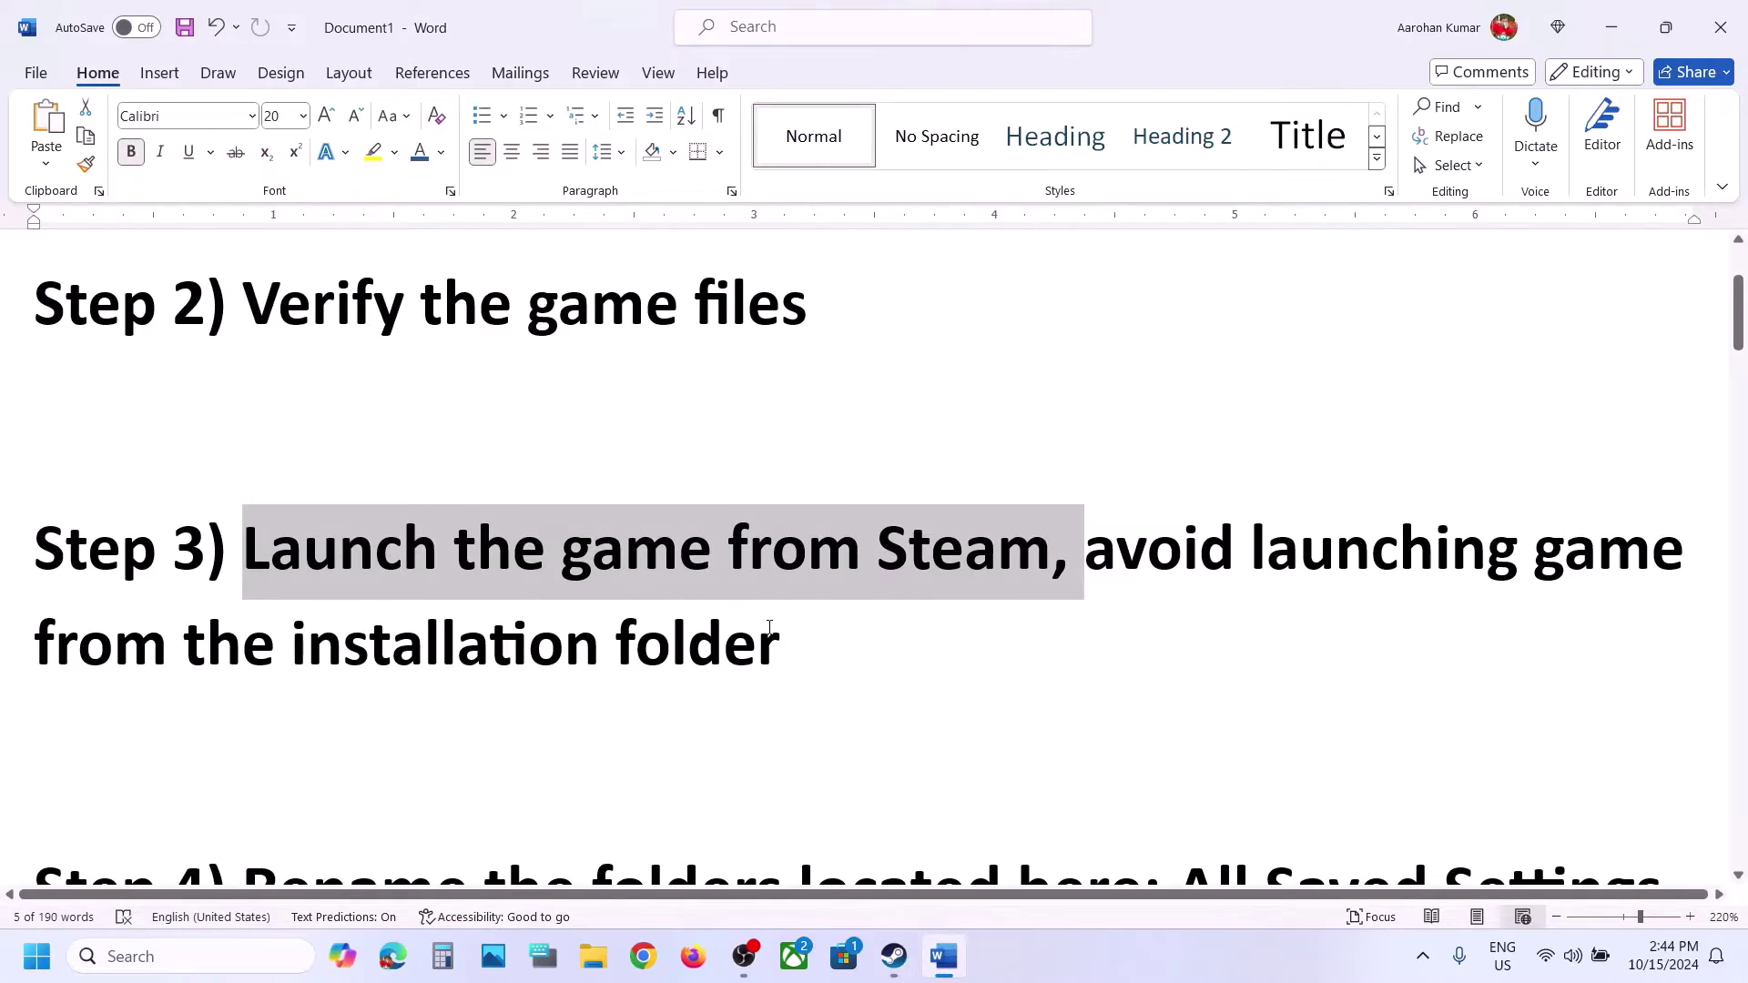
scroll(769, 628, "down", 3)
left_click_drag(279, 669, 1070, 644)
scroll(1070, 664, "down", 4)
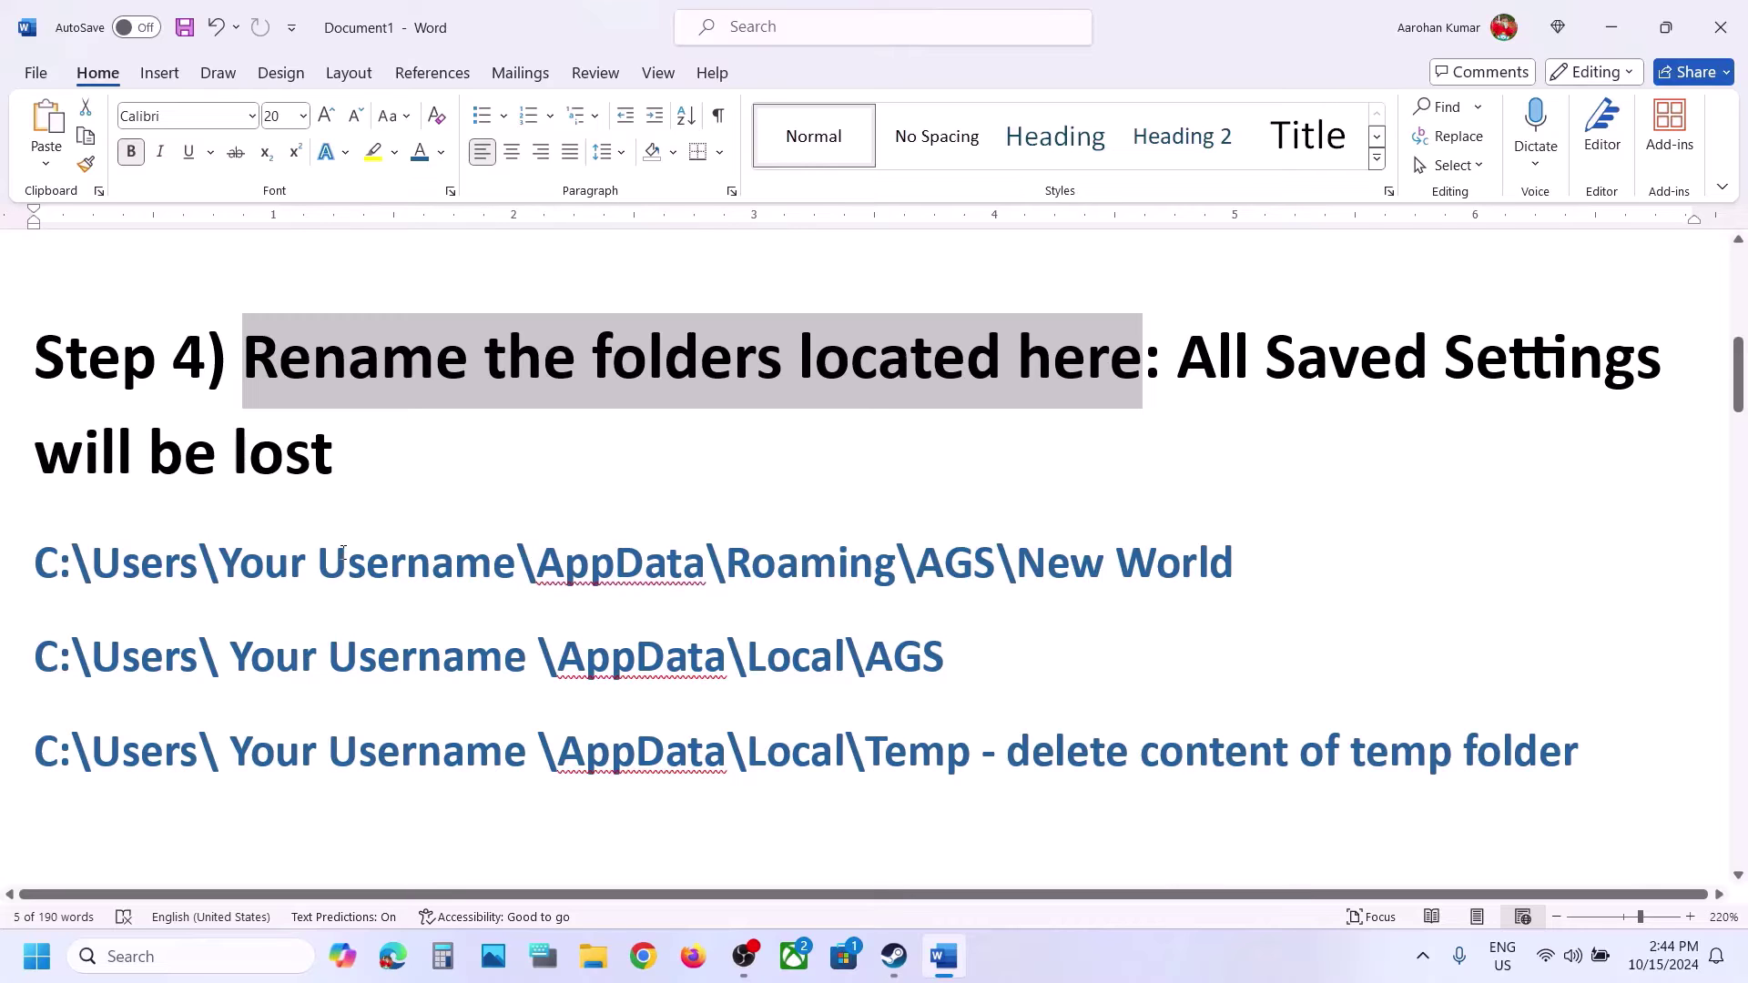
left_click_drag(342, 550, 359, 459)
left_click(599, 981)
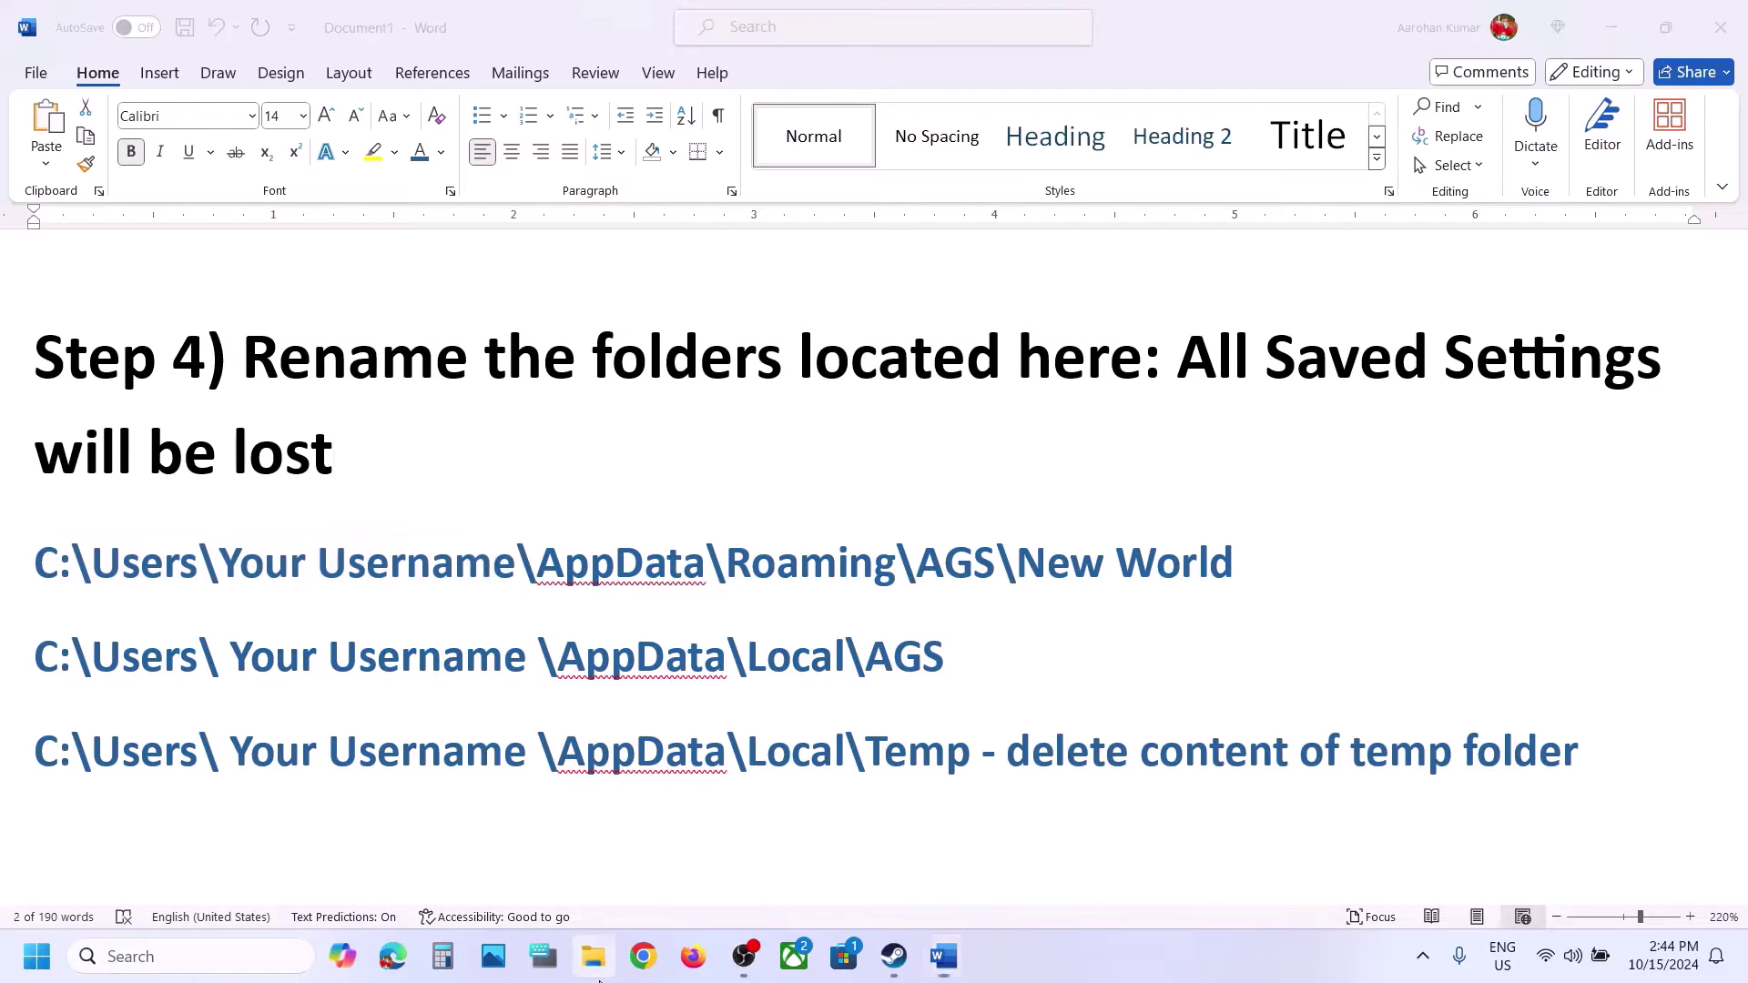
left_click(599, 981)
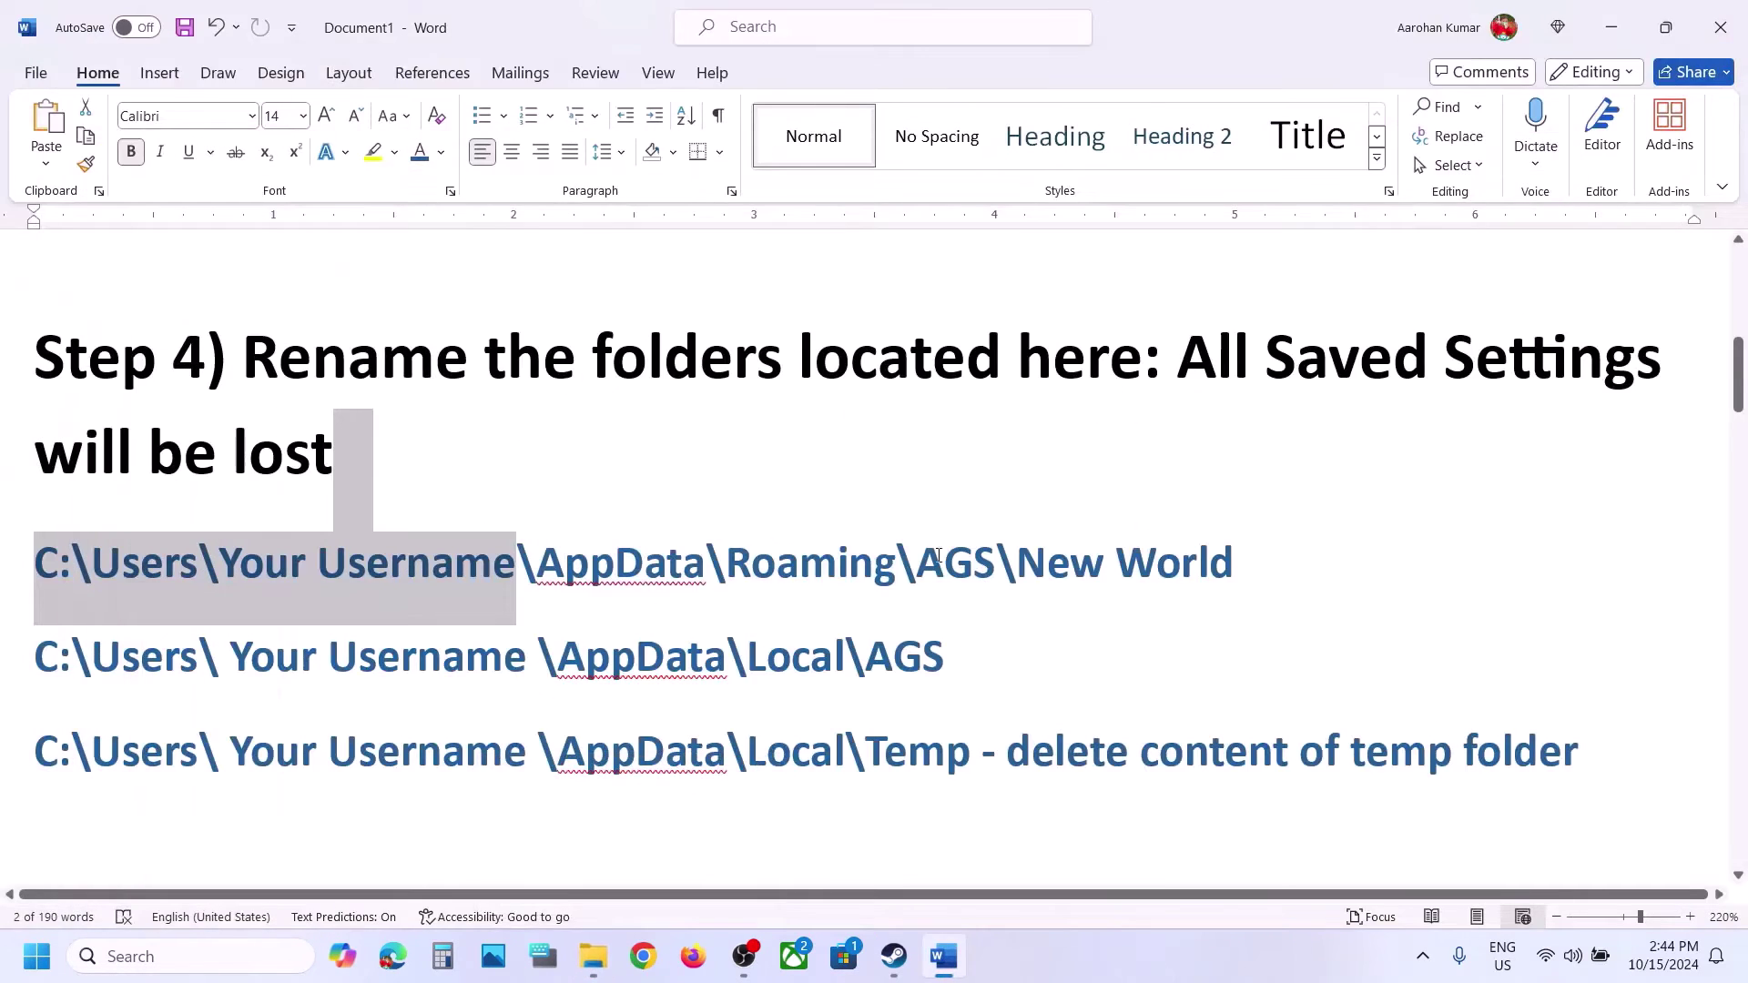
left_click(867, 544)
left_click_drag(817, 583, 972, 691)
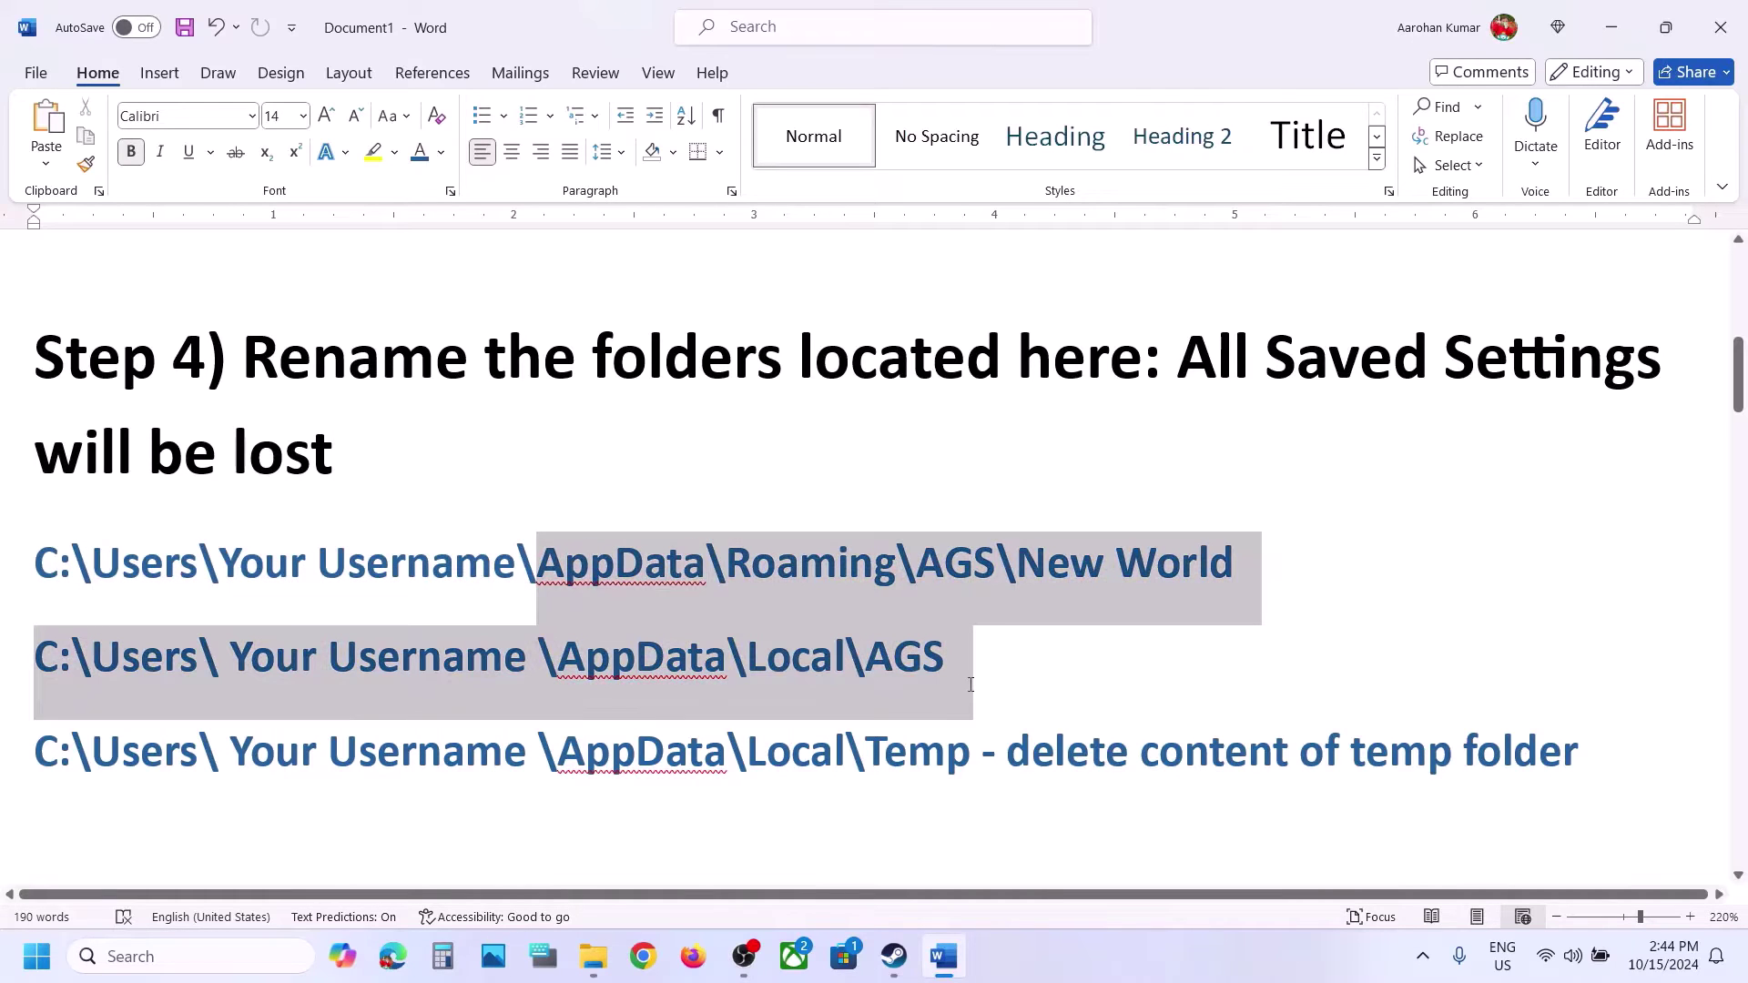
left_click_drag(1210, 347, 374, 507)
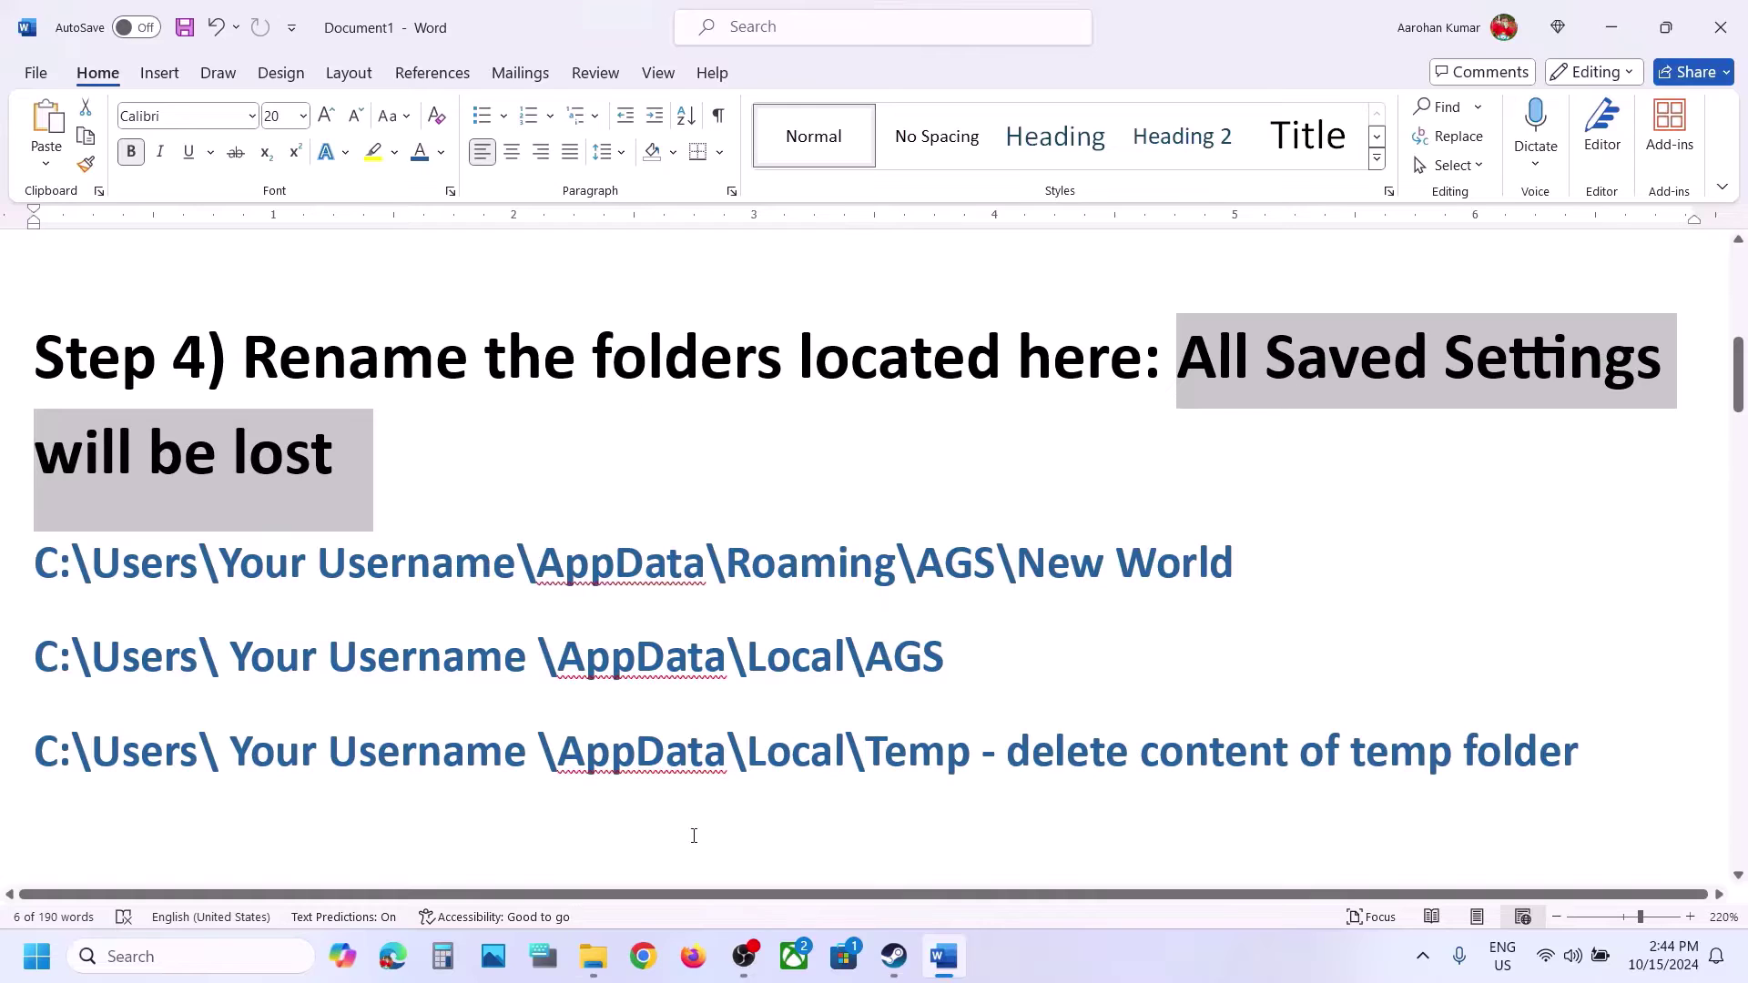
Switch to File Explorer and open the current user's profile folder under C:\Users.
left_click(593, 956)
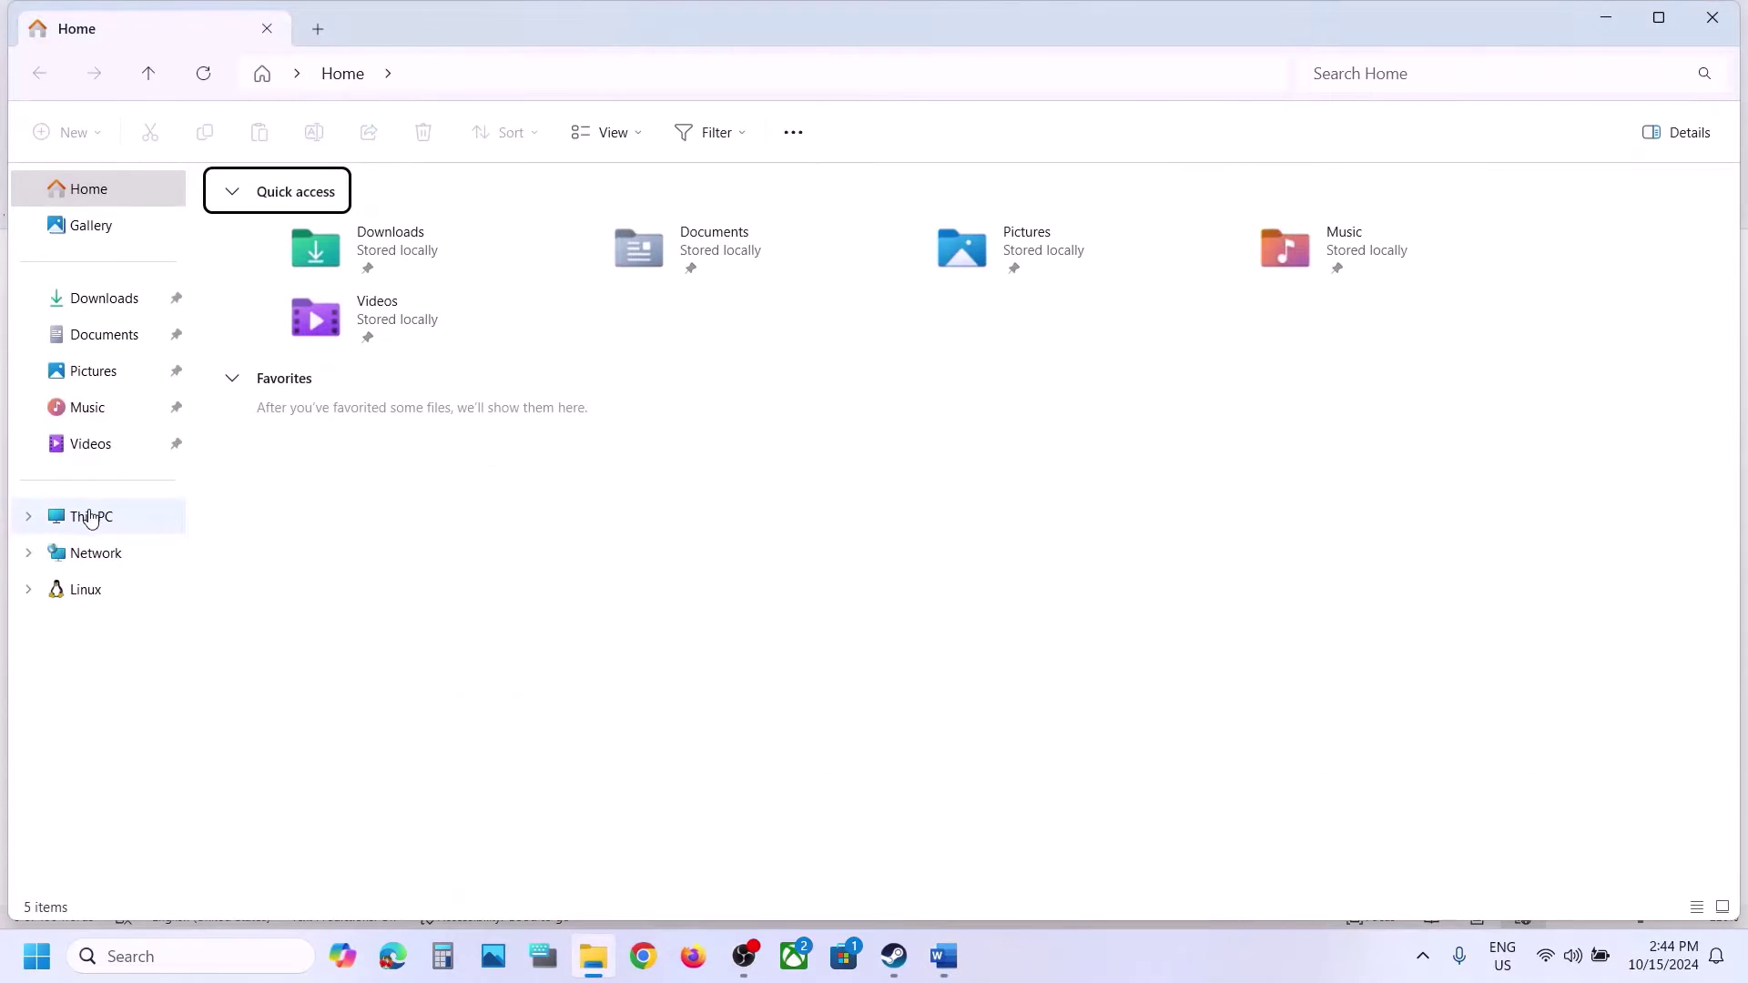
left_click(91, 517)
double_click(582, 227)
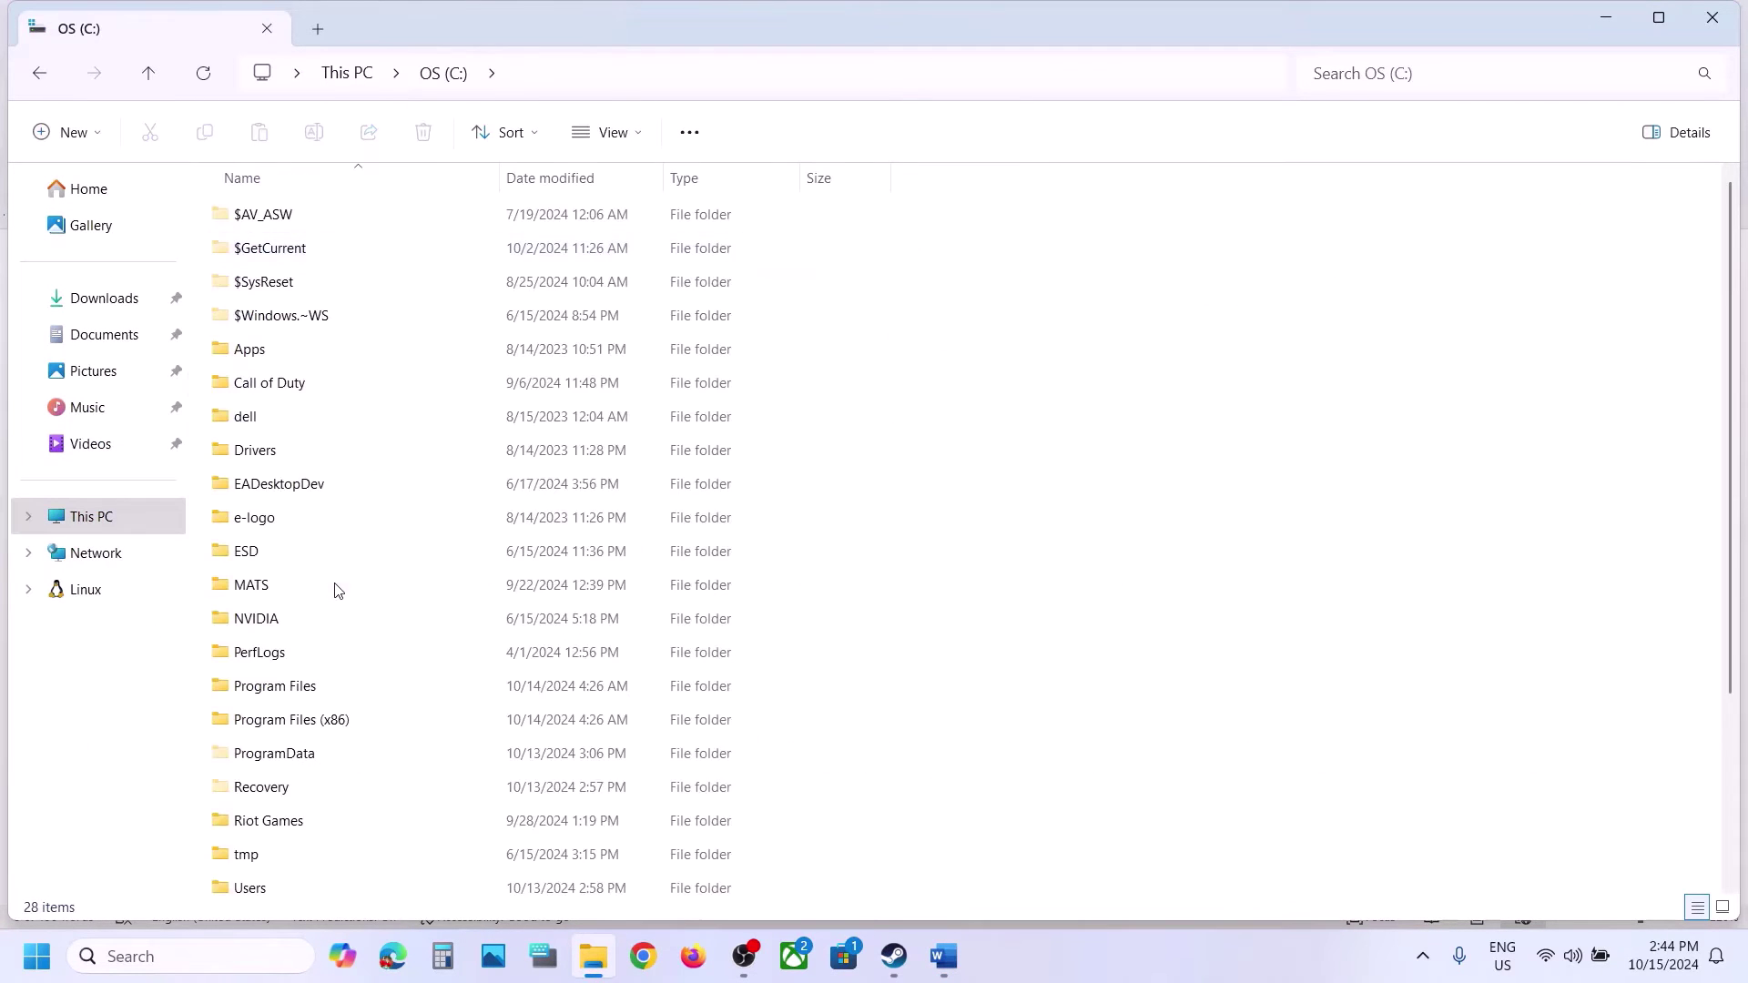
scroll(338, 590, "down", 2)
double_click(260, 649)
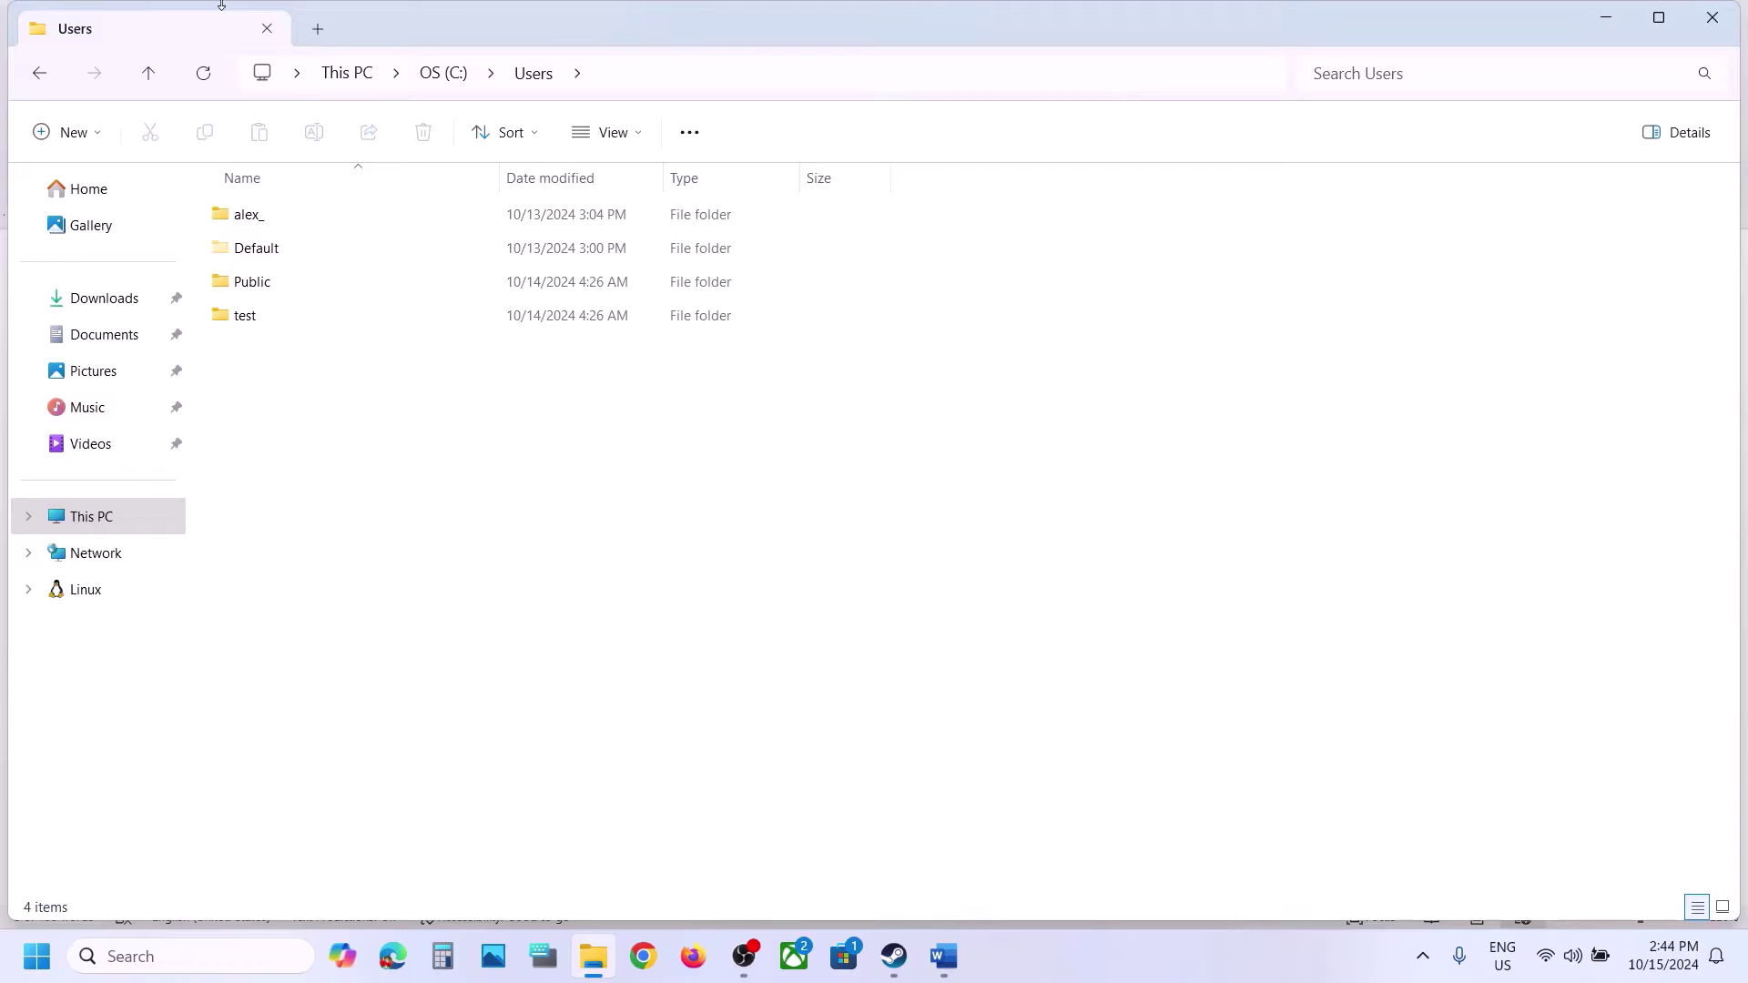
double_click(250, 215)
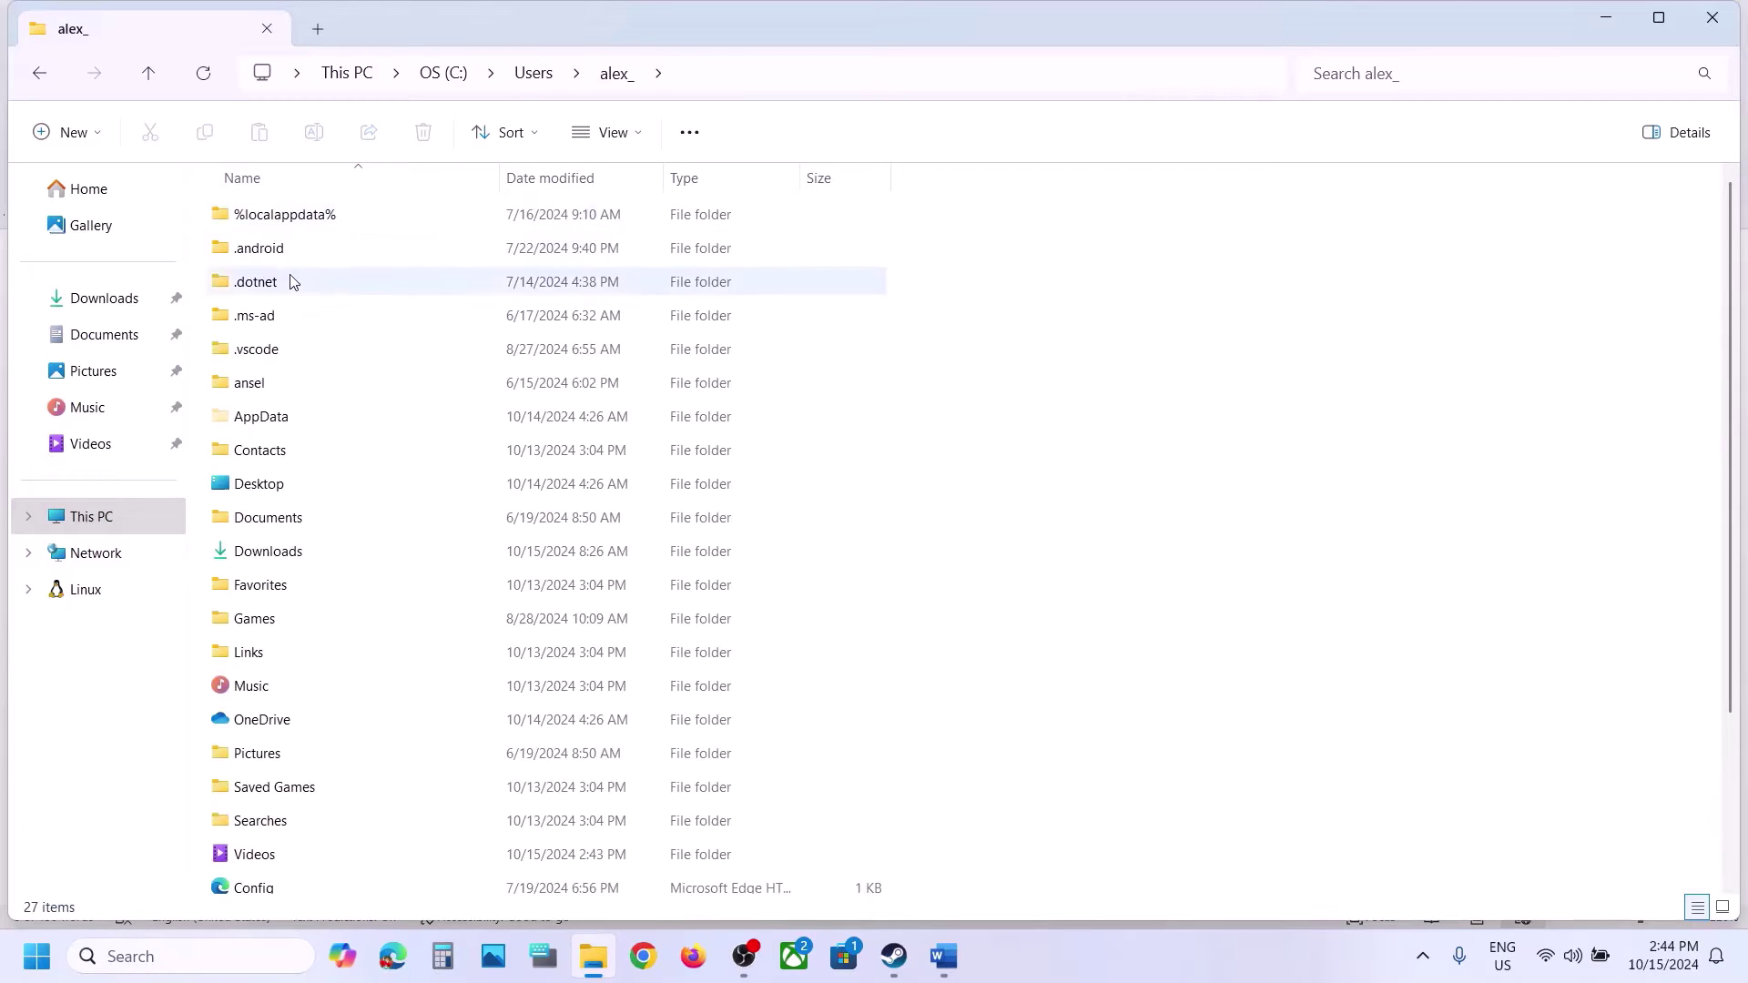
Check the hidden items display setting, and open the AppData folder in the user's profile.
left_click(259, 414)
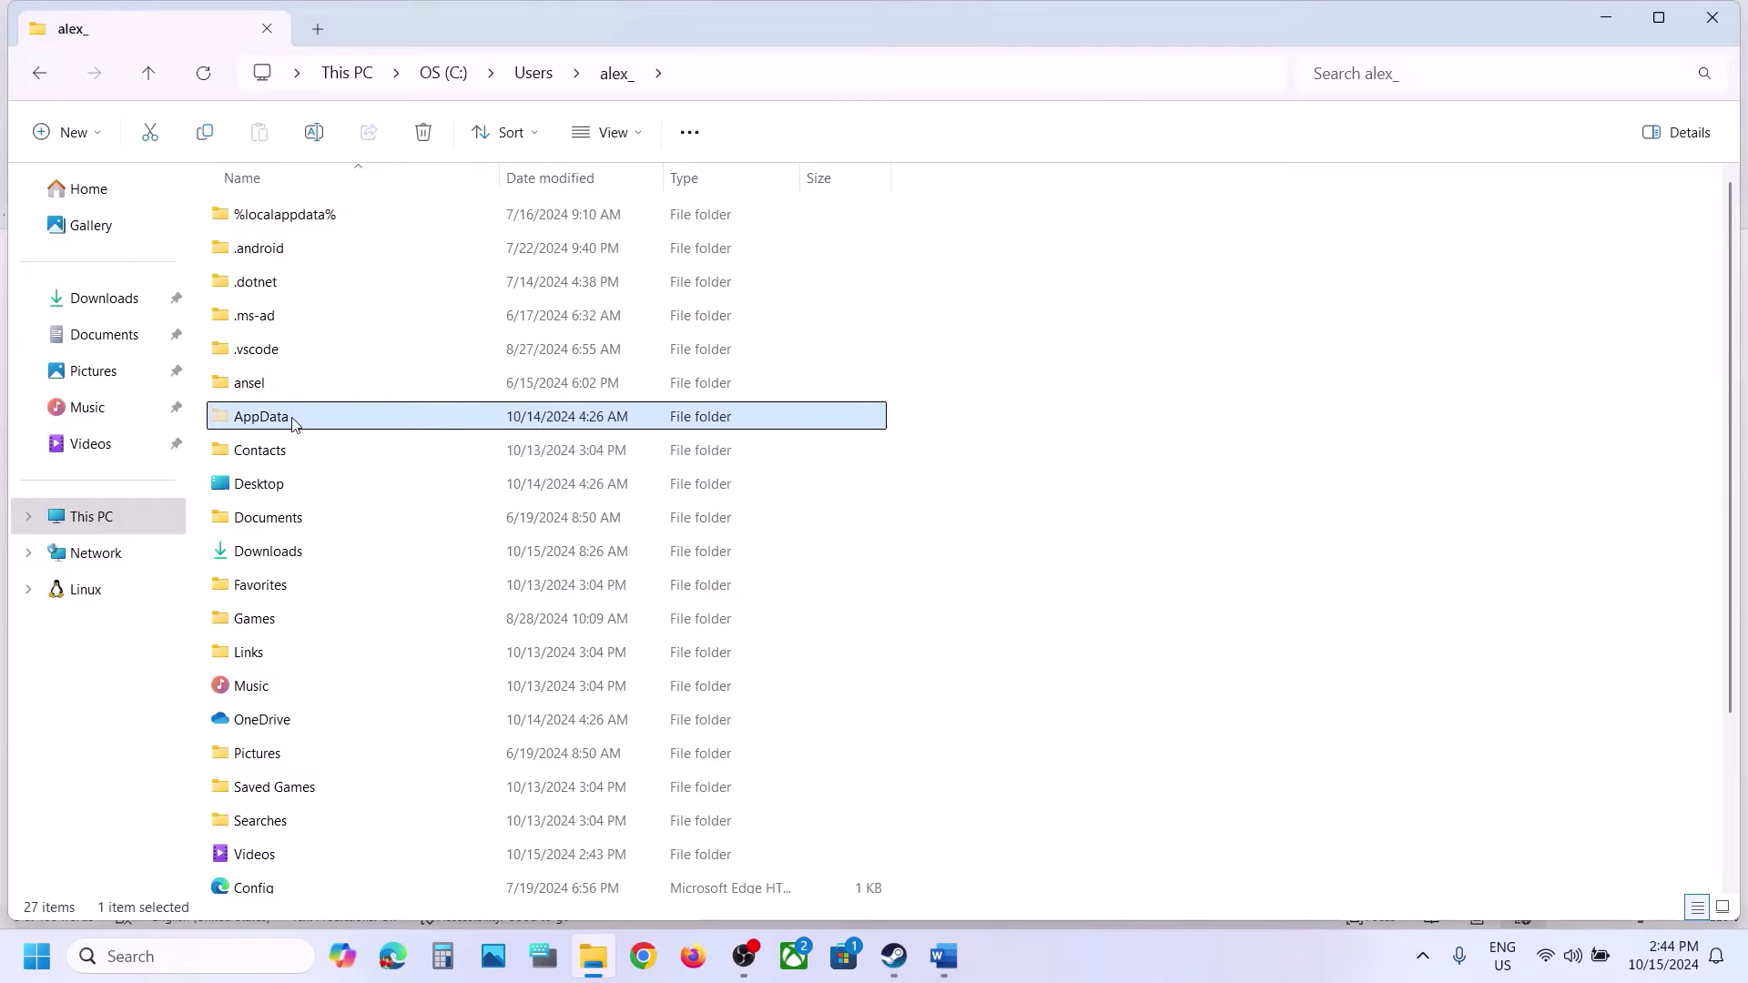
left_click(612, 133)
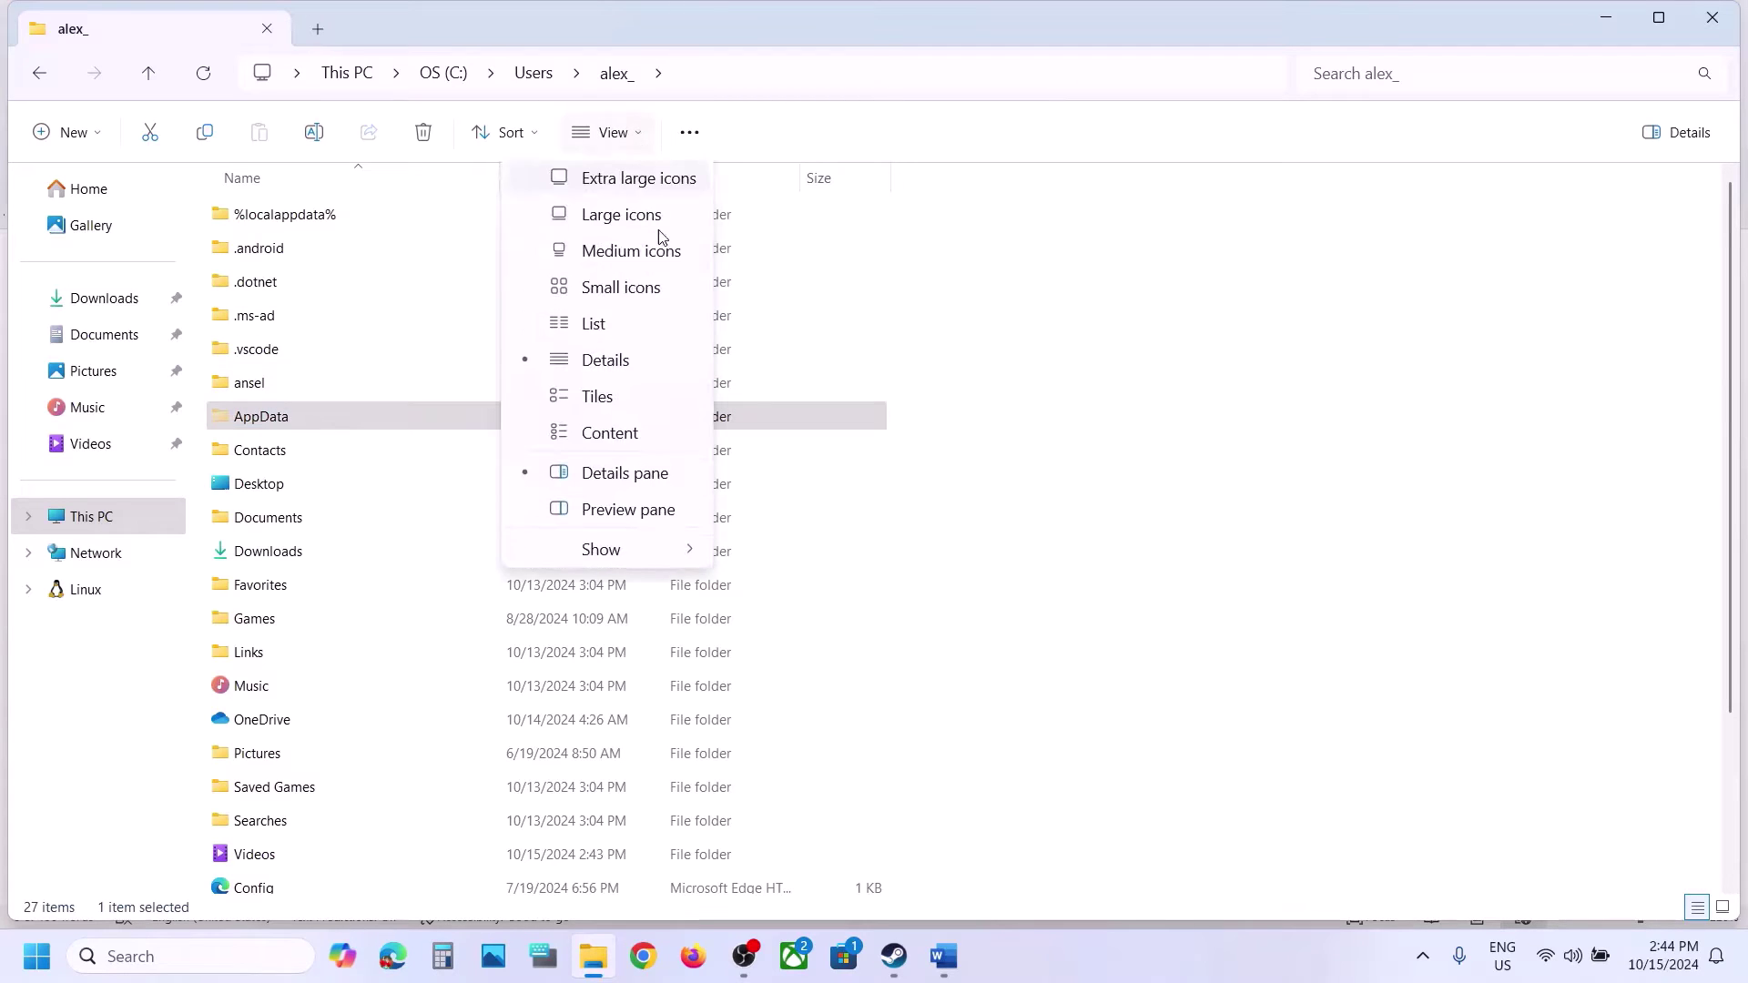
mouse_move(604, 557)
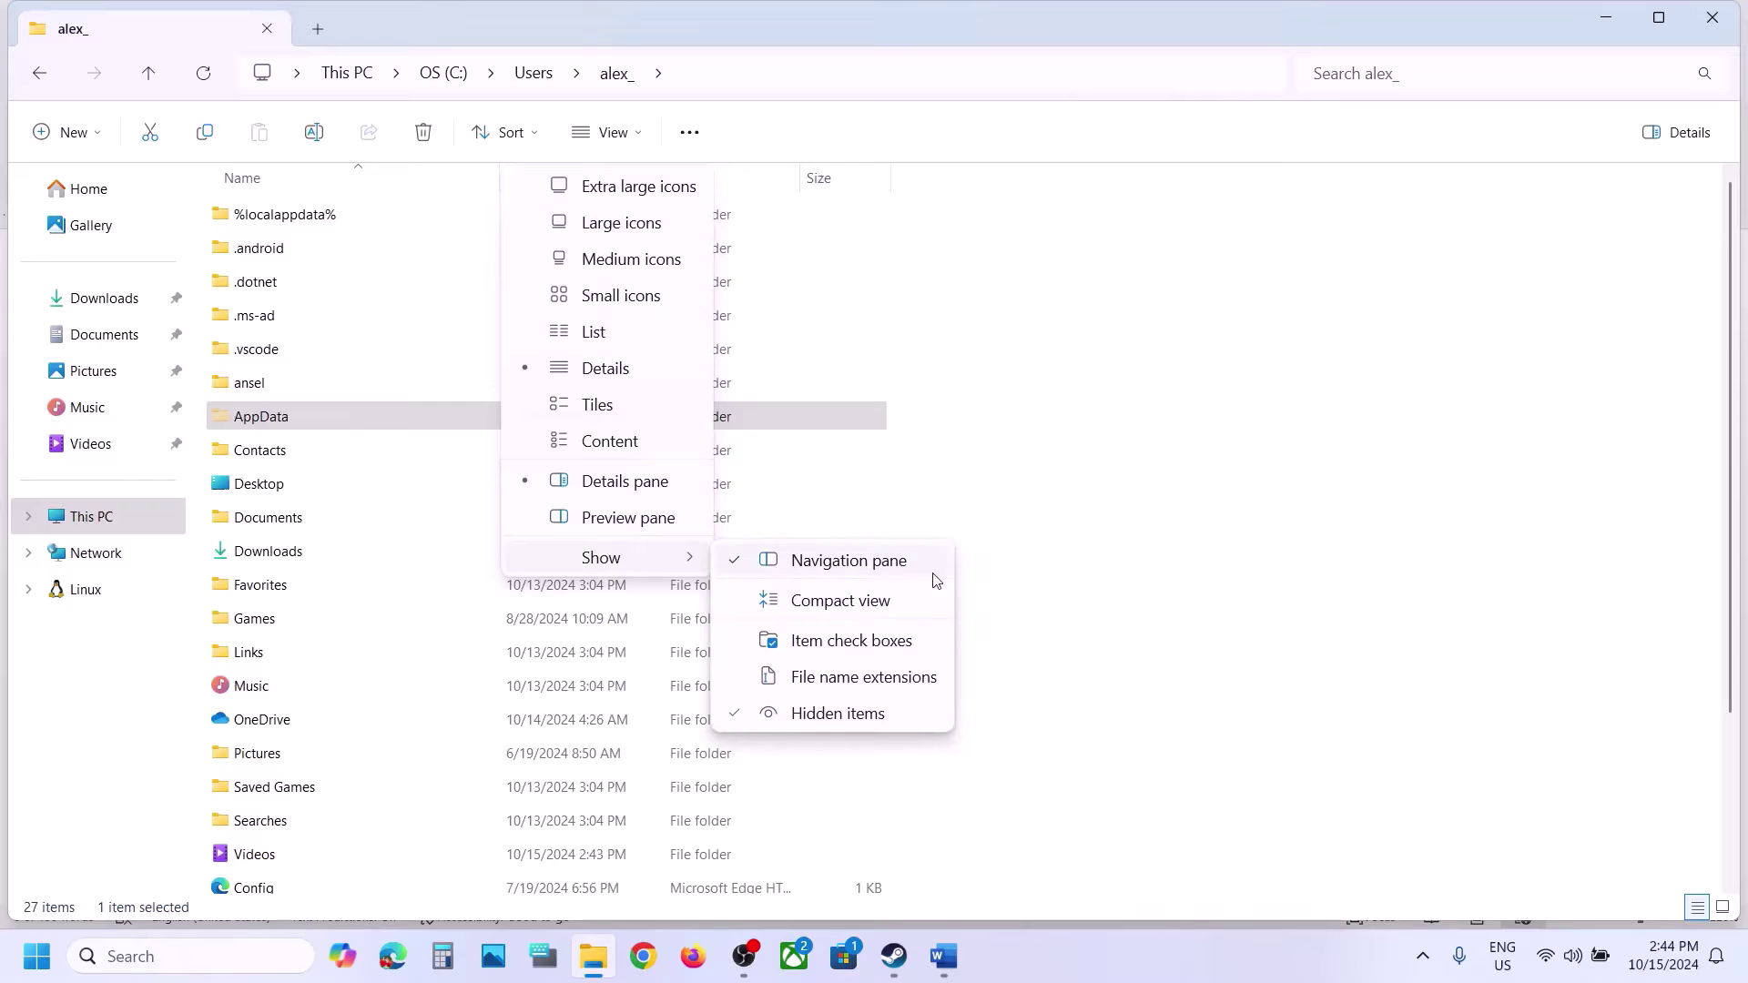
double_click(343, 418)
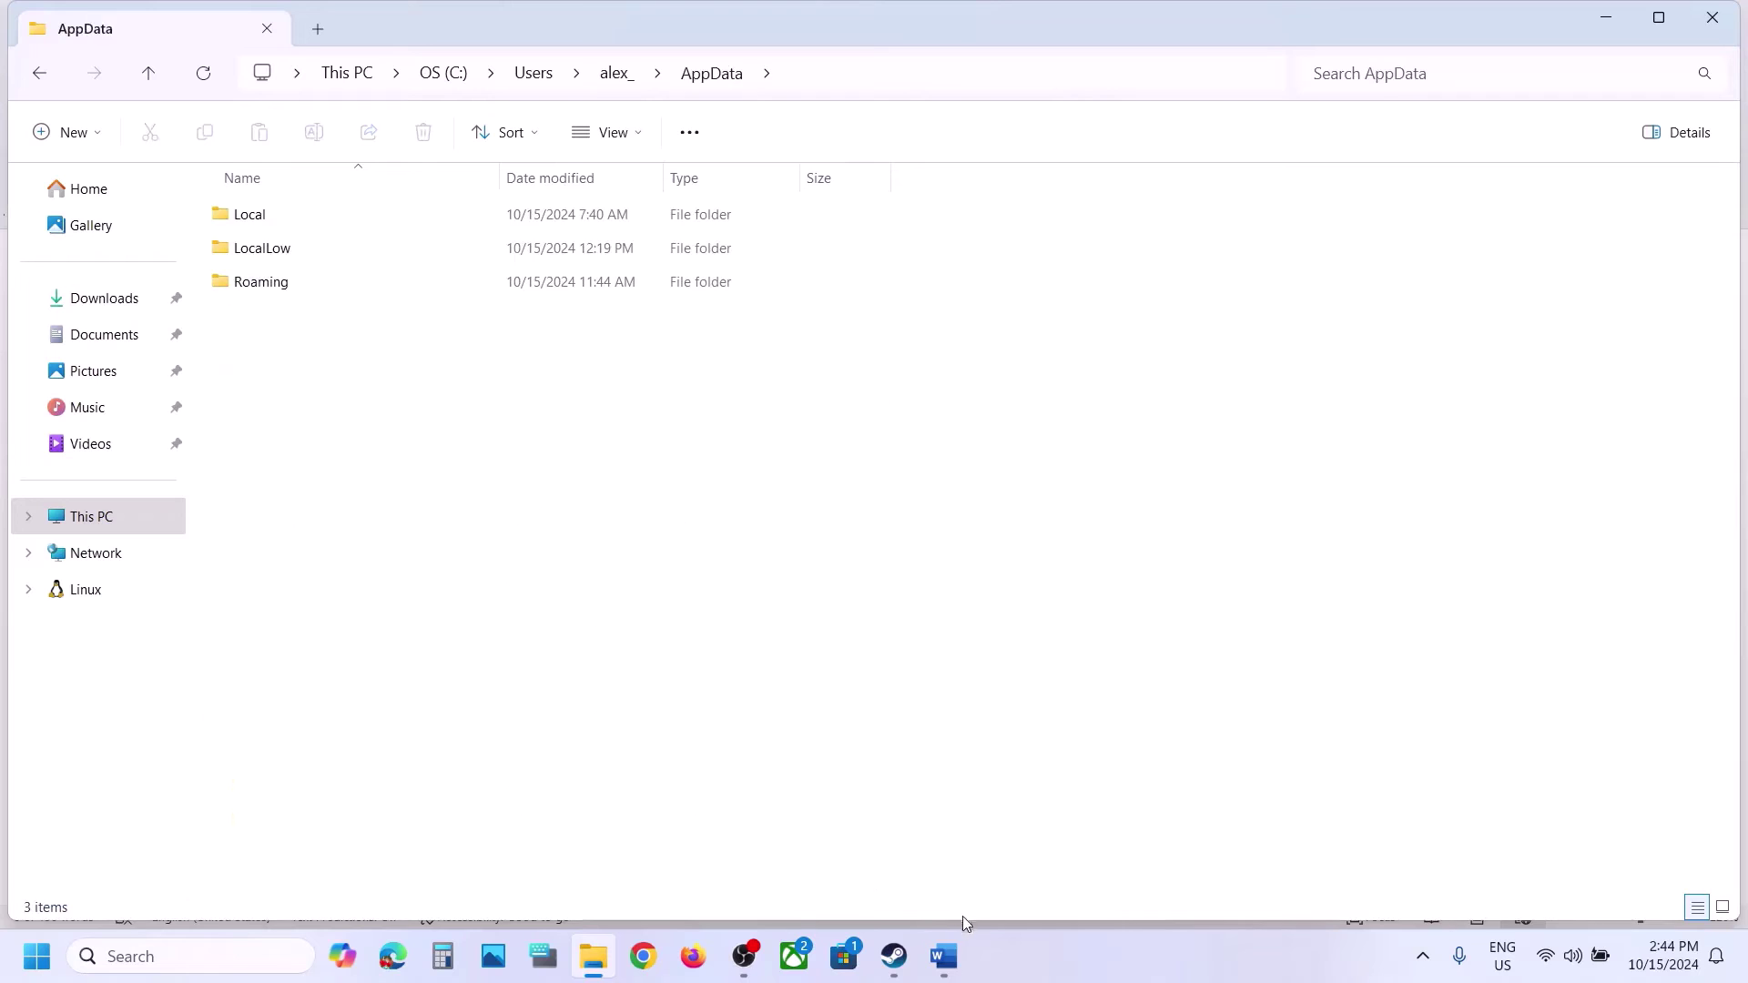
Check the Step 4 path in Word, and select the New World folder inside AppData\Roaming\AGS in File Explorer.
left_click(946, 960)
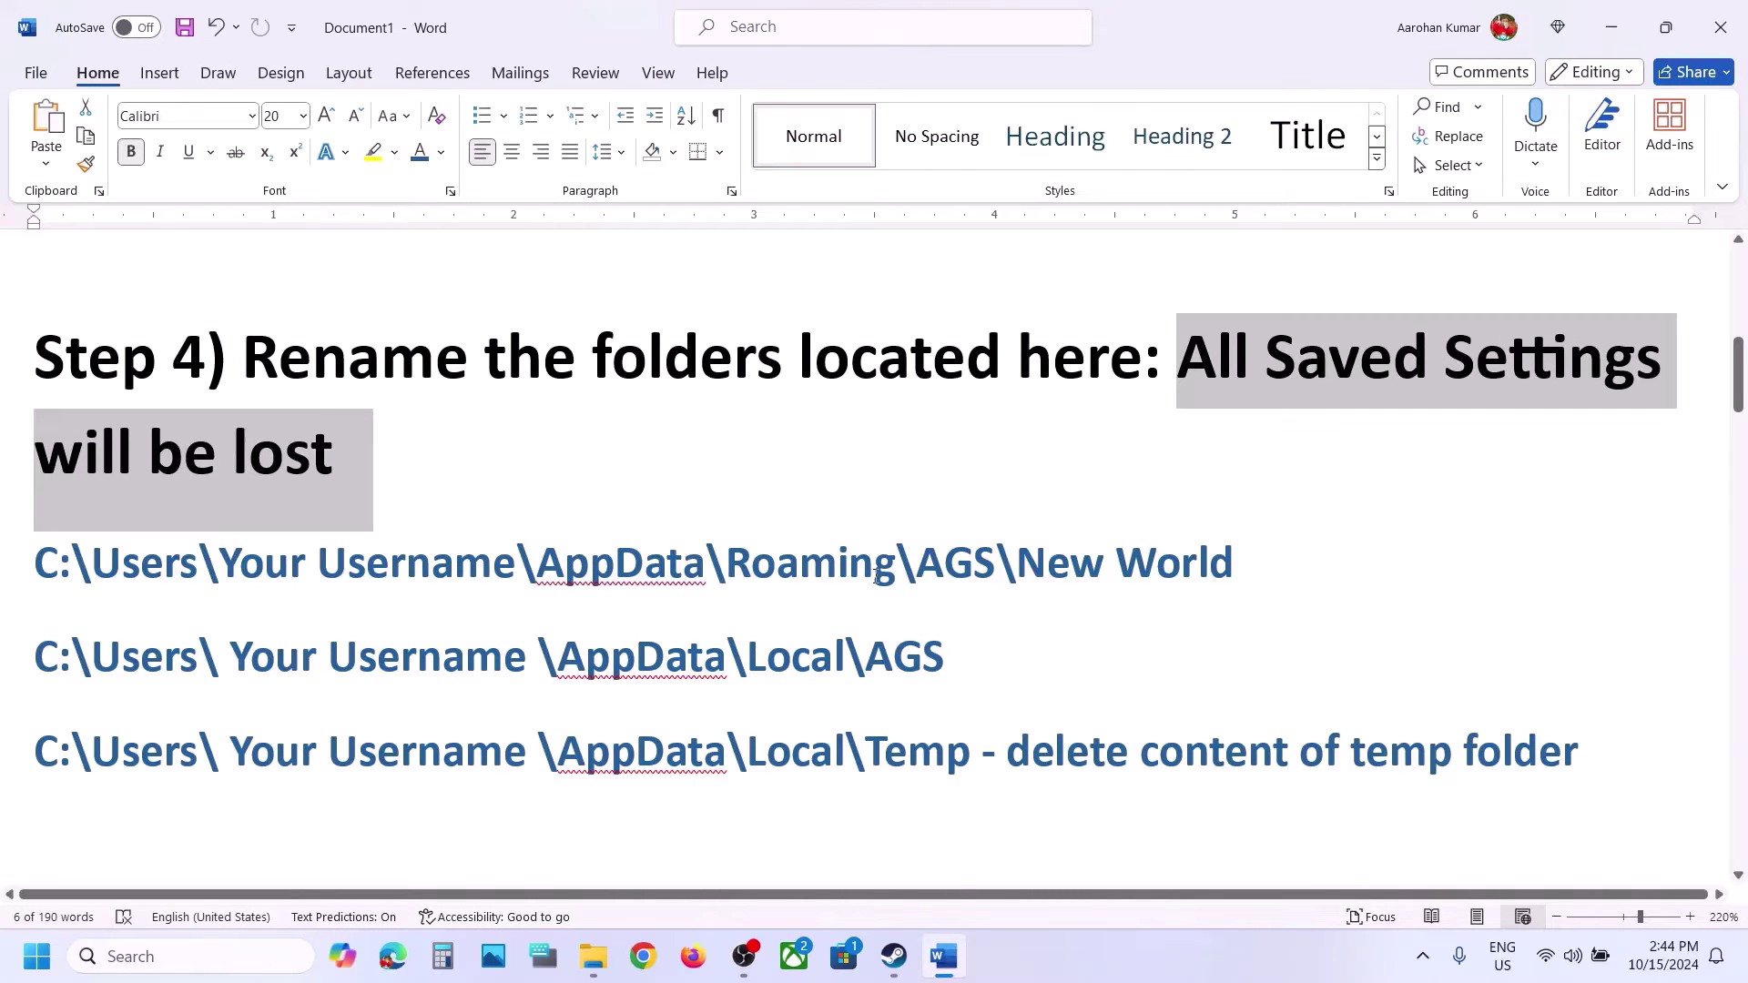
left_click(1610, 27)
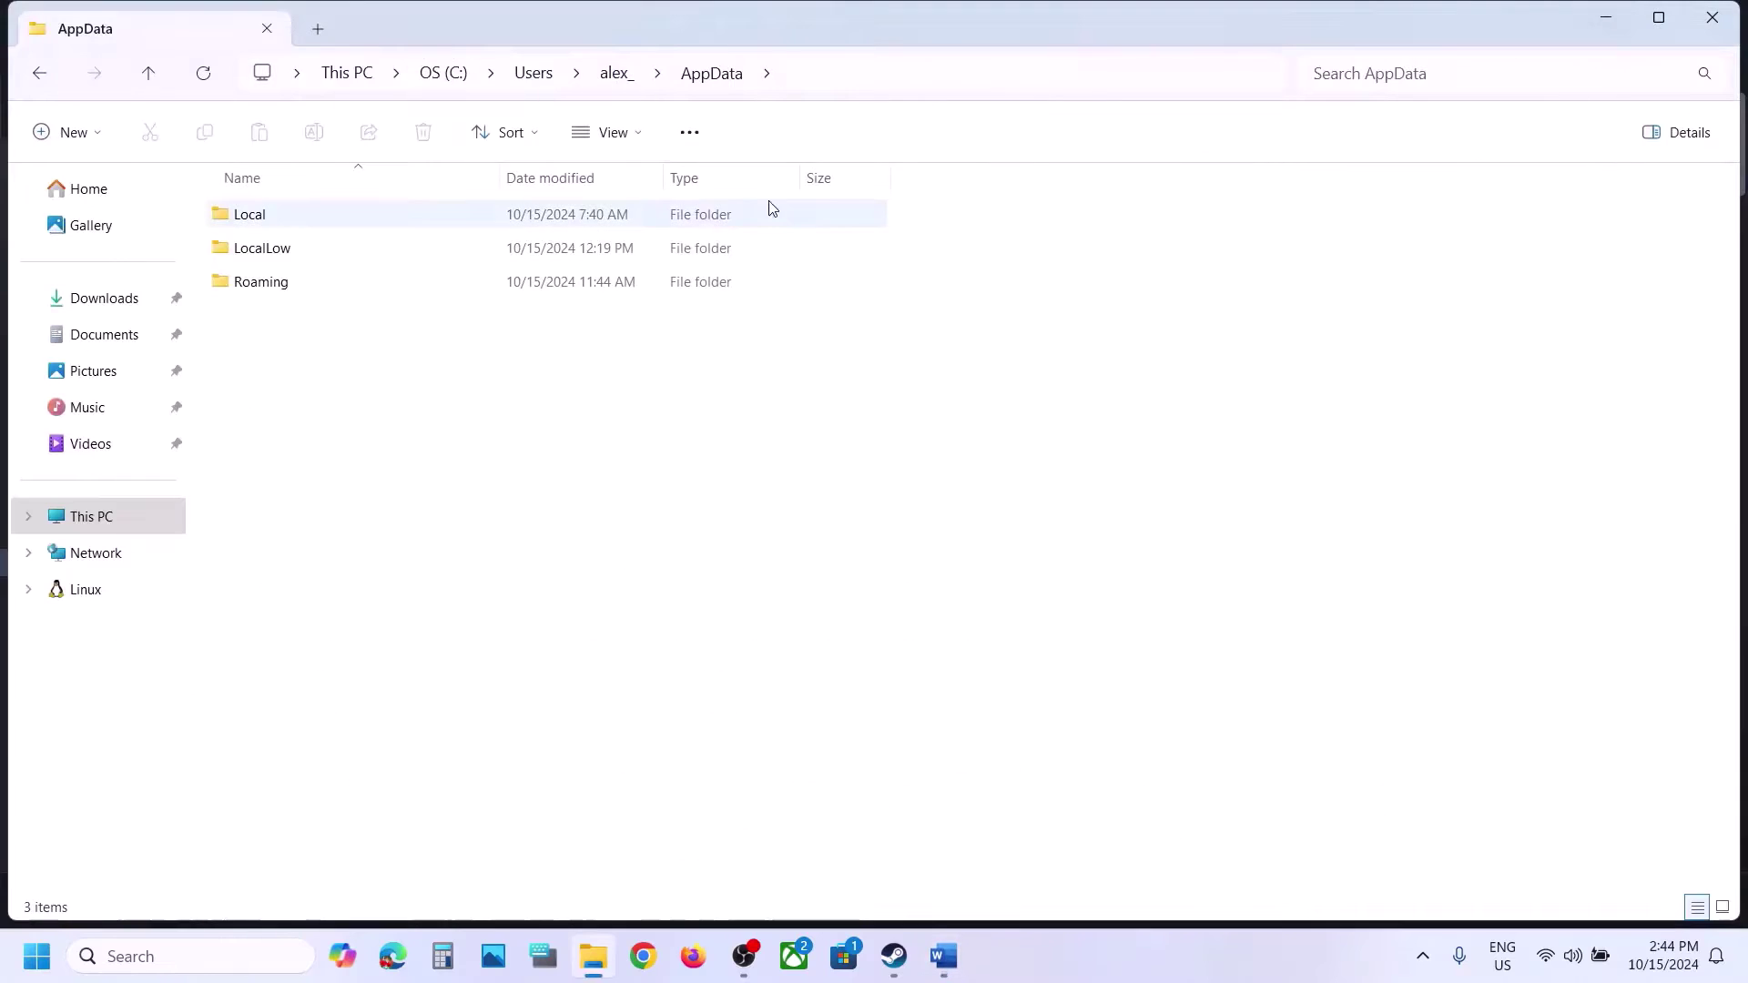
double_click(369, 279)
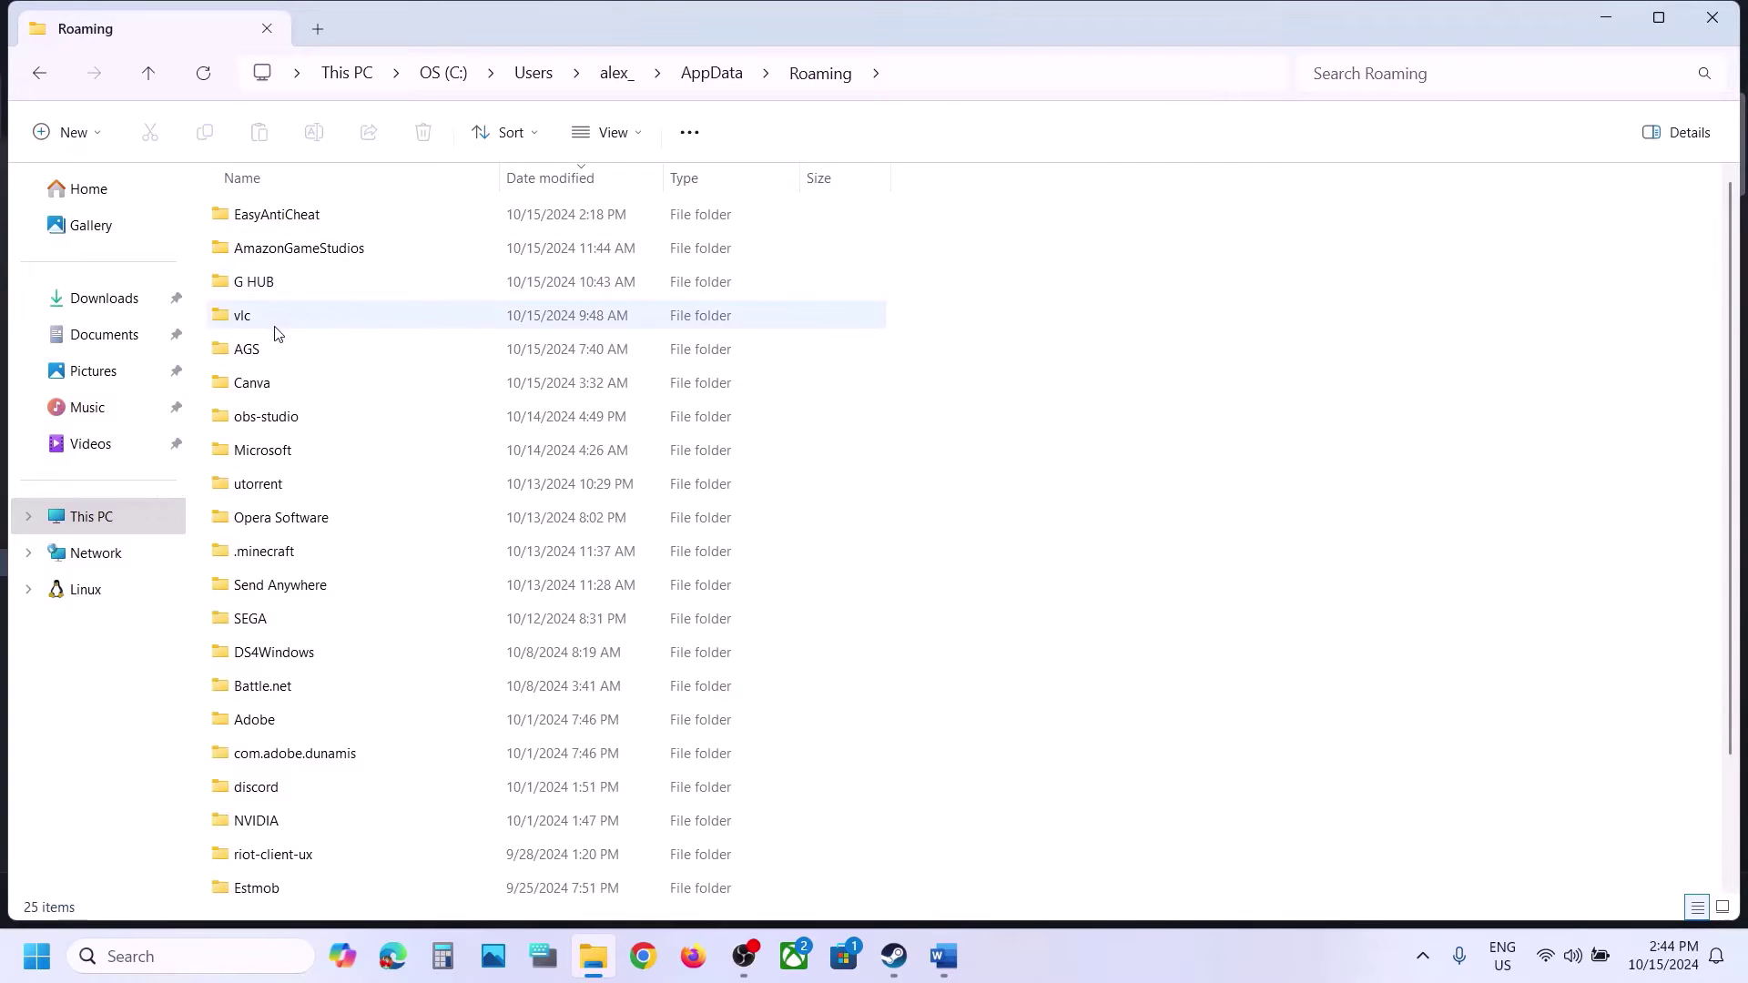
left_click(255, 359)
double_click(256, 363)
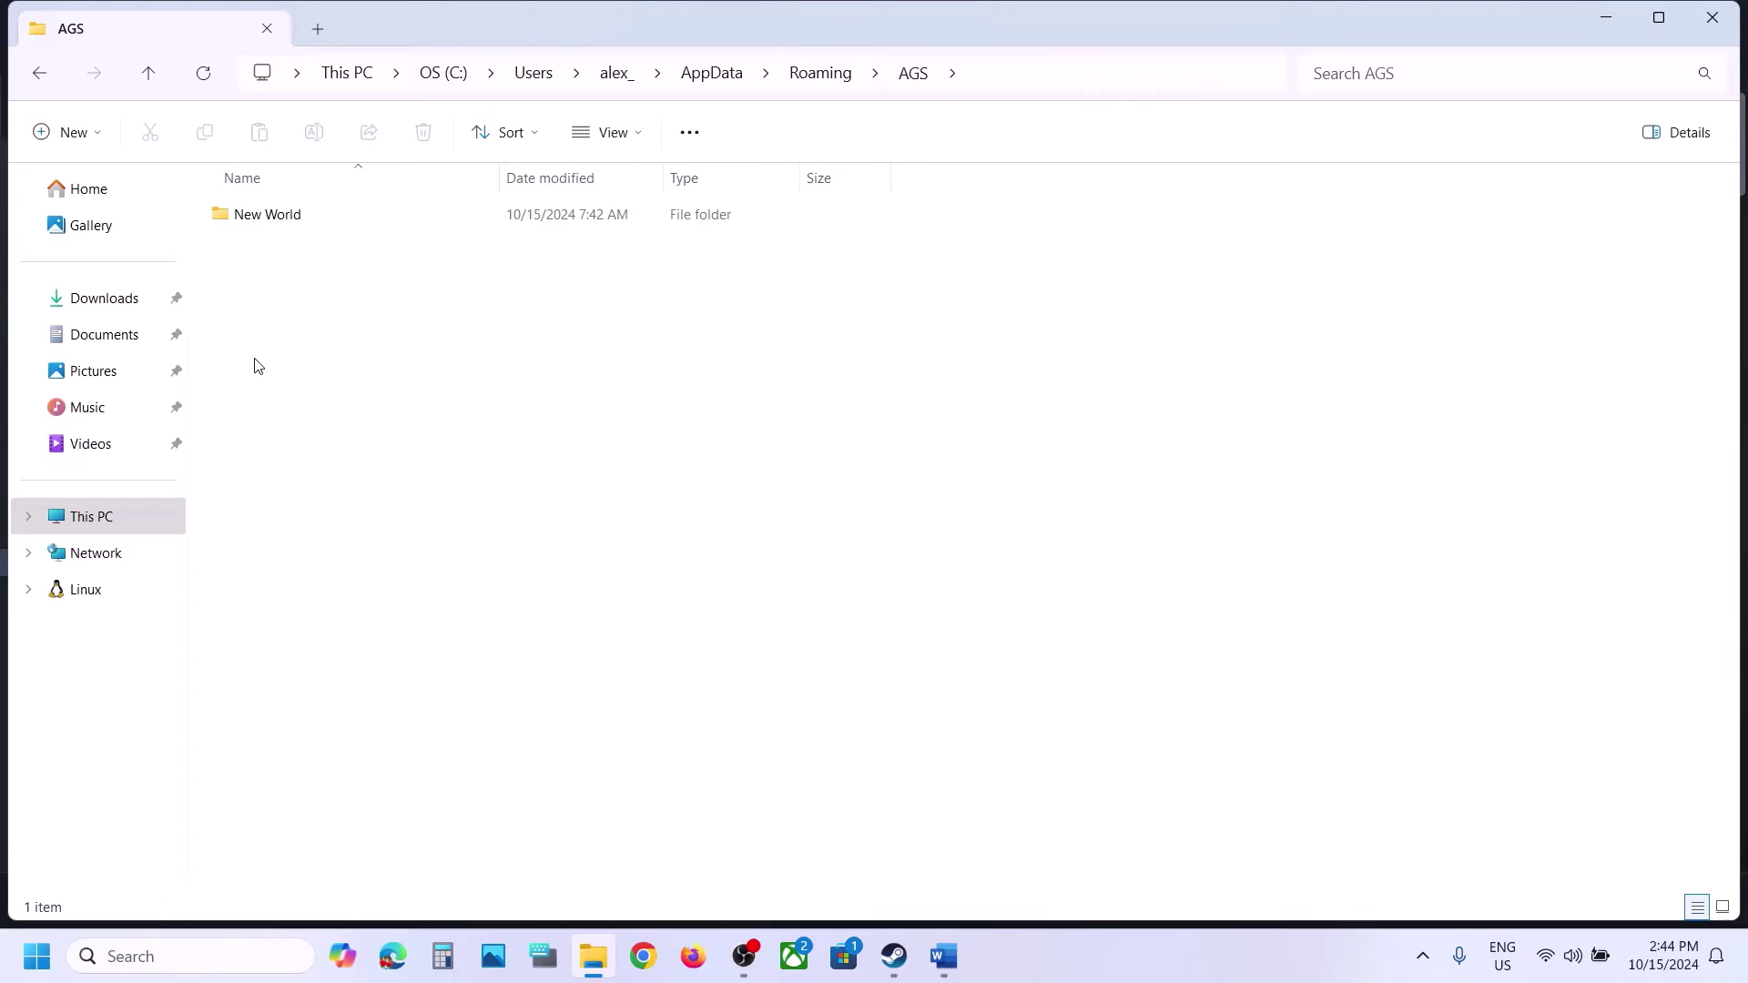
left_click(281, 215)
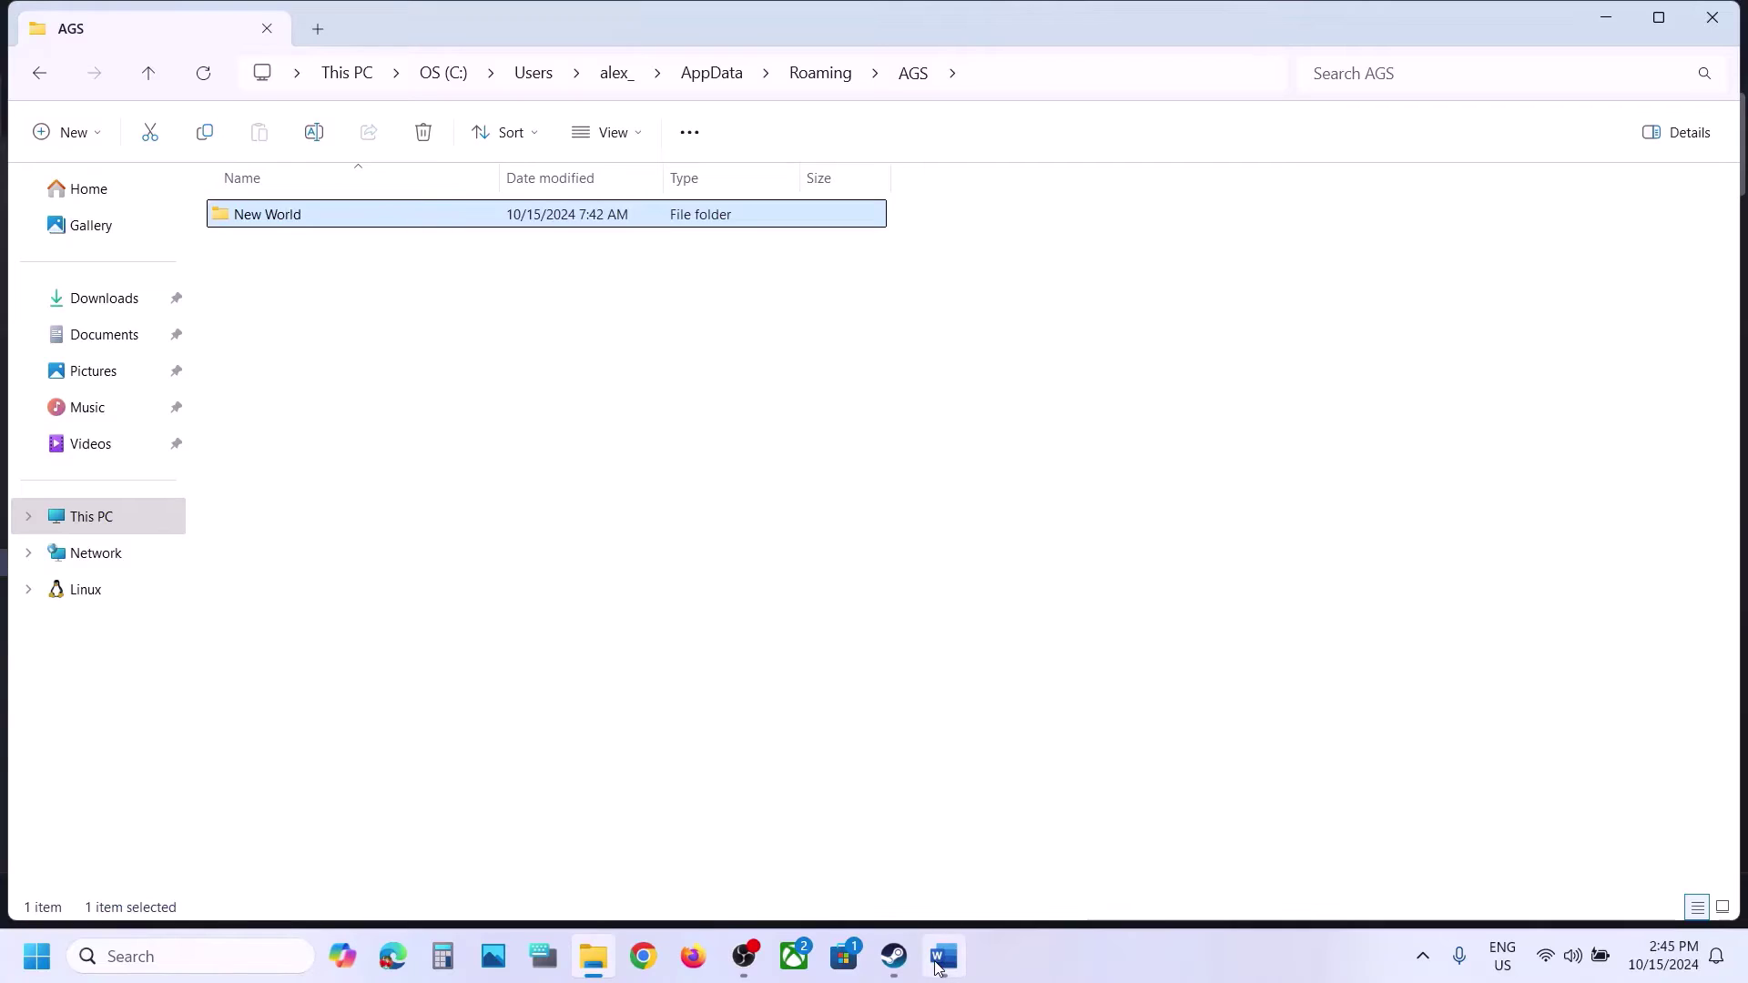
Rename the New World folder in AppData\Roaming\AGS to New World.old.
right_click(285, 218)
left_click(465, 242)
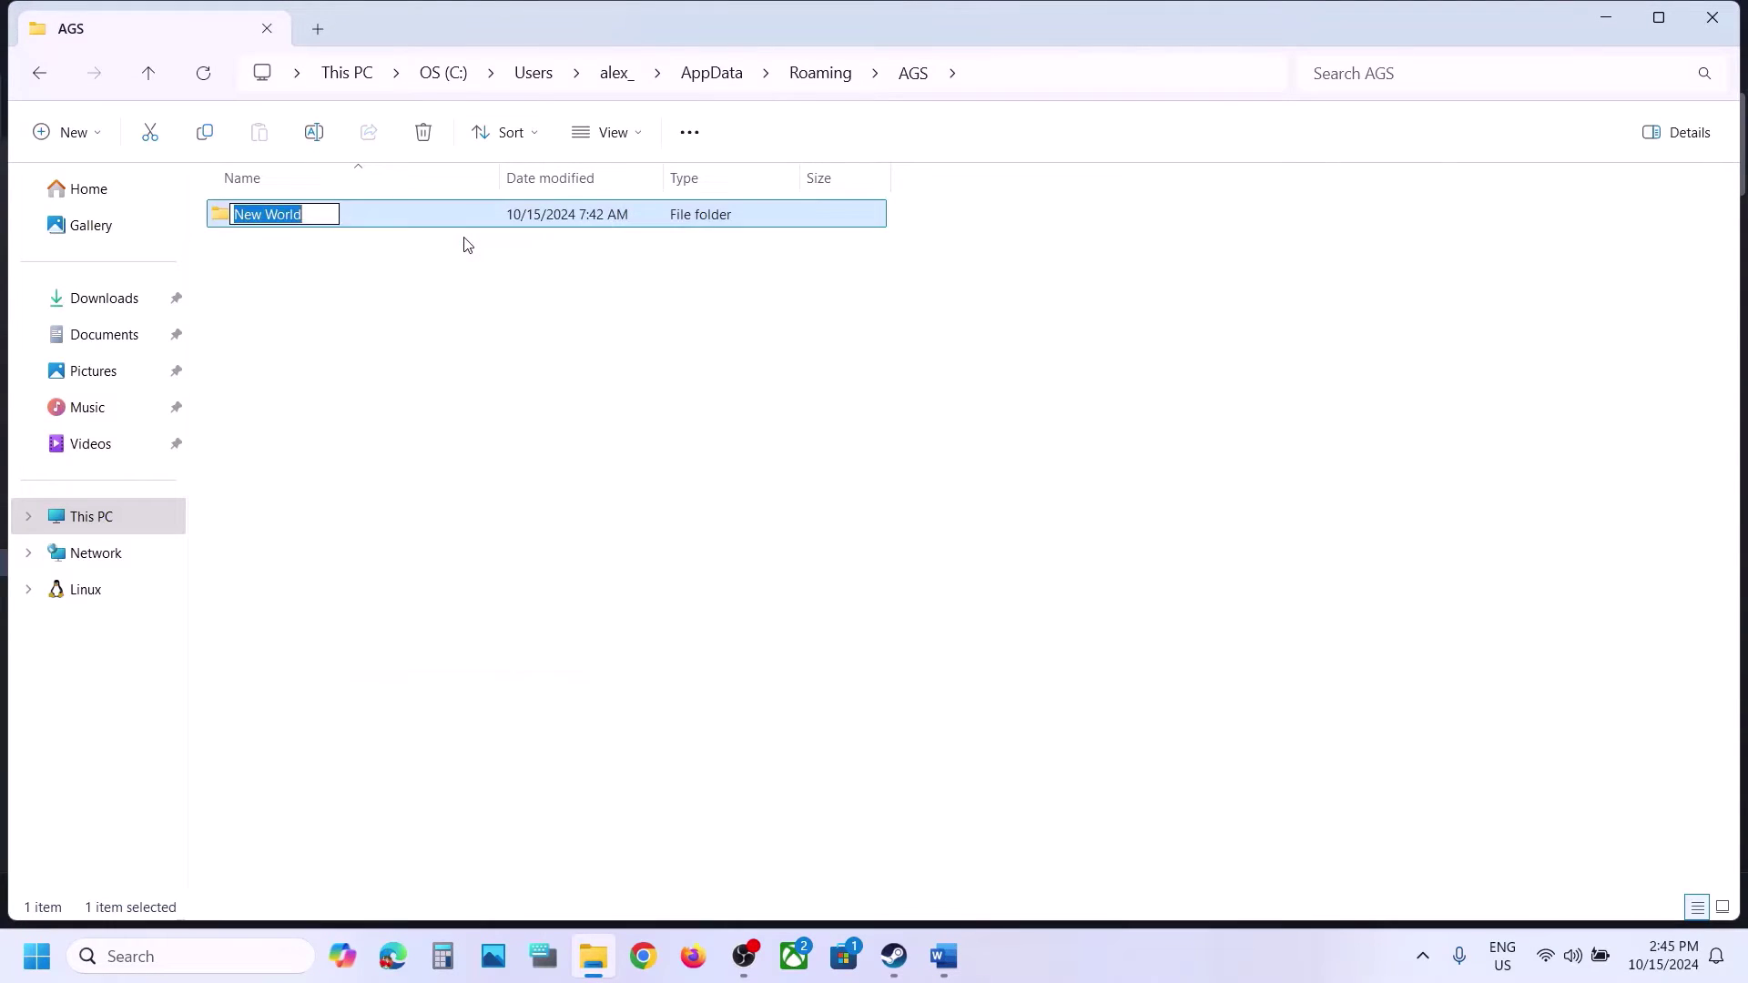
left_click(319, 215)
type(".old")
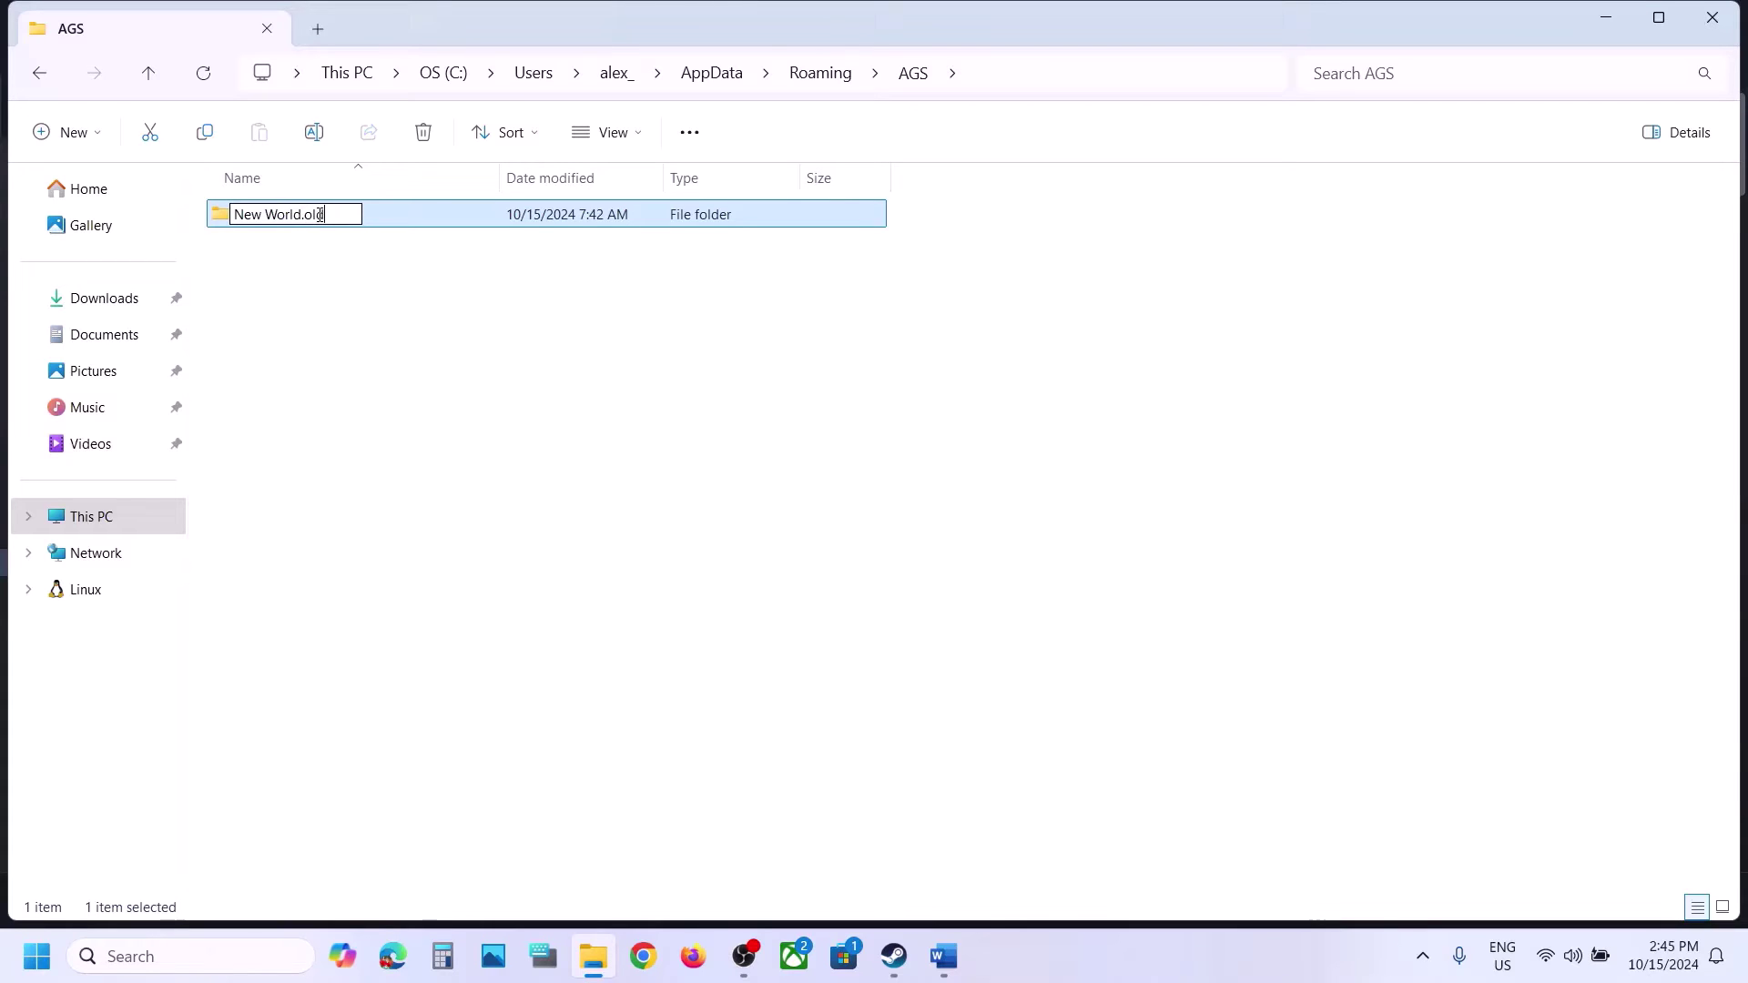
left_click(431, 363)
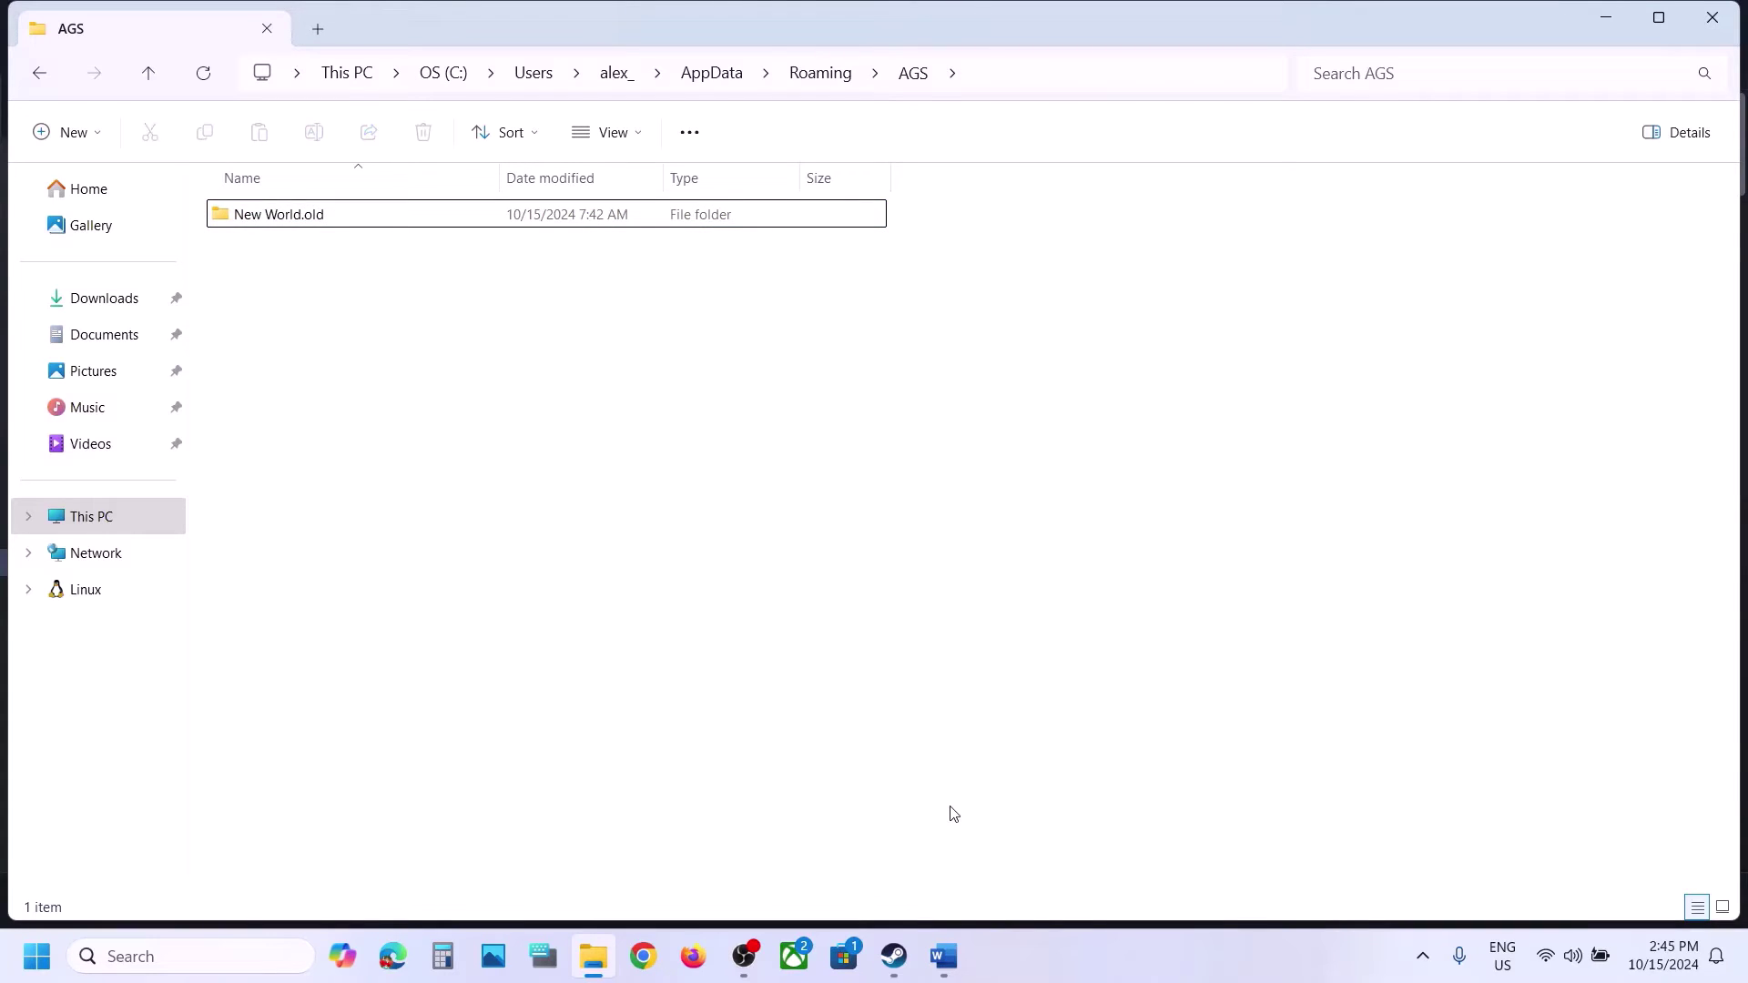
Highlight the AppData\Local\AGS path of Step 4 in Word, and open that folder in File Explorer.
left_click(944, 958)
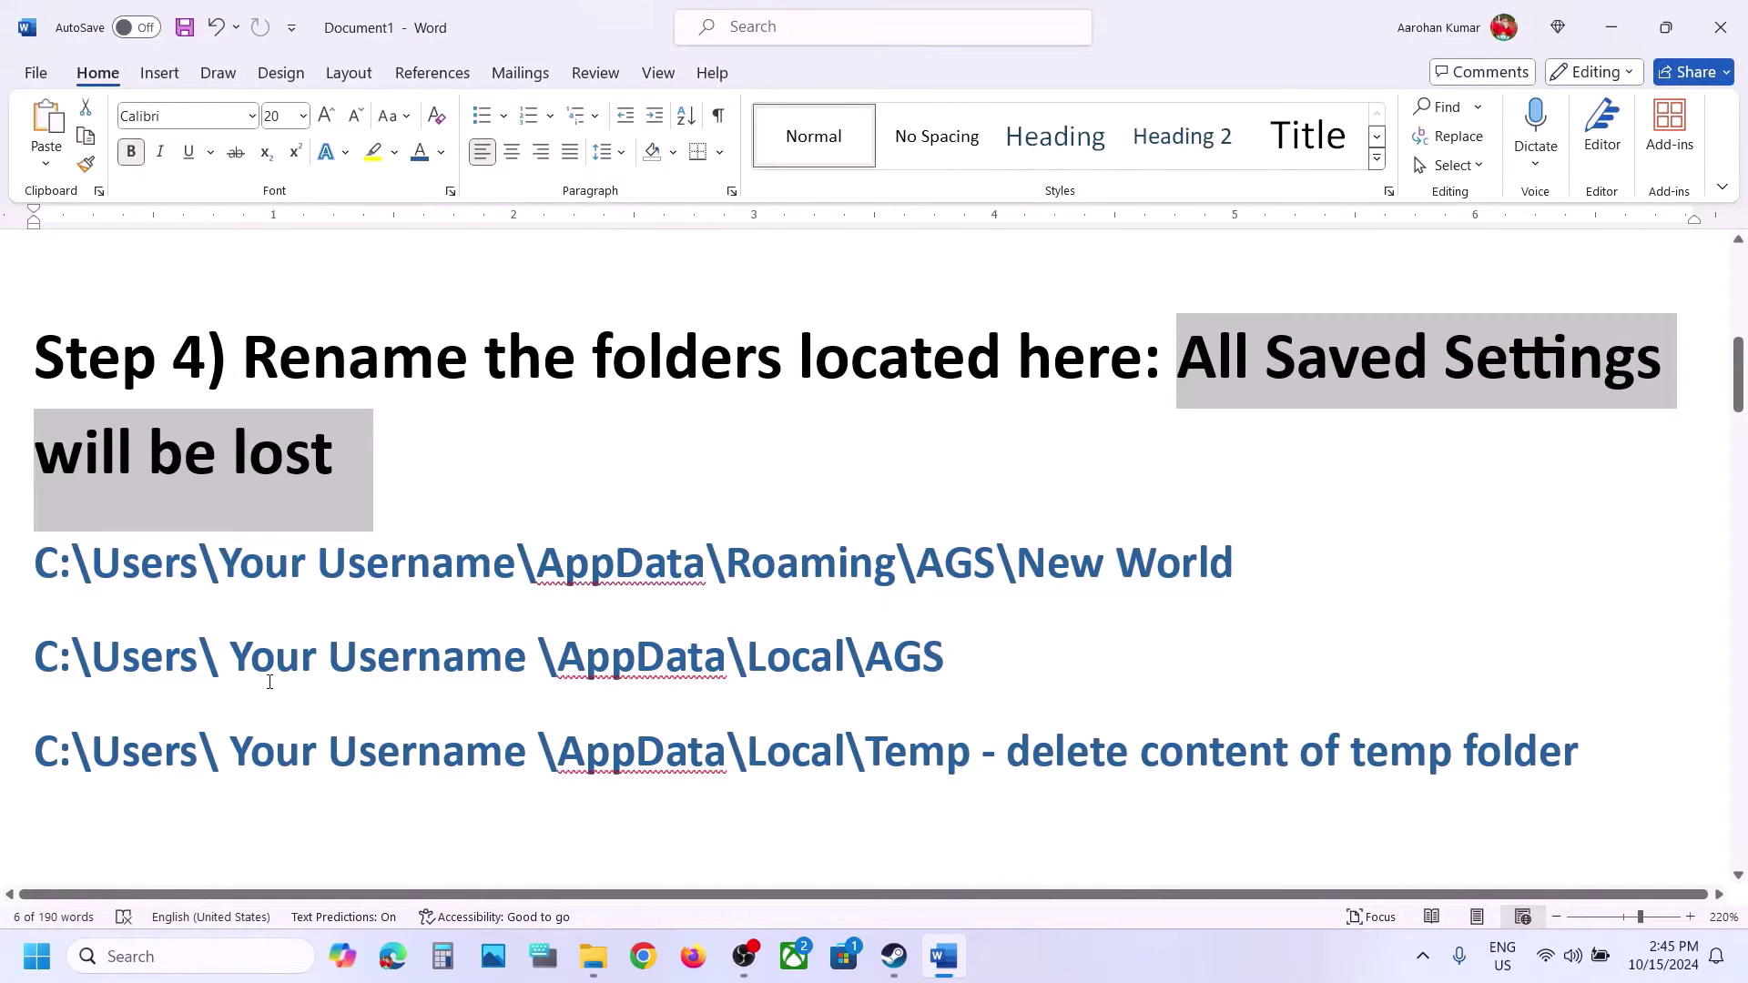
left_click_drag(241, 665, 1072, 667)
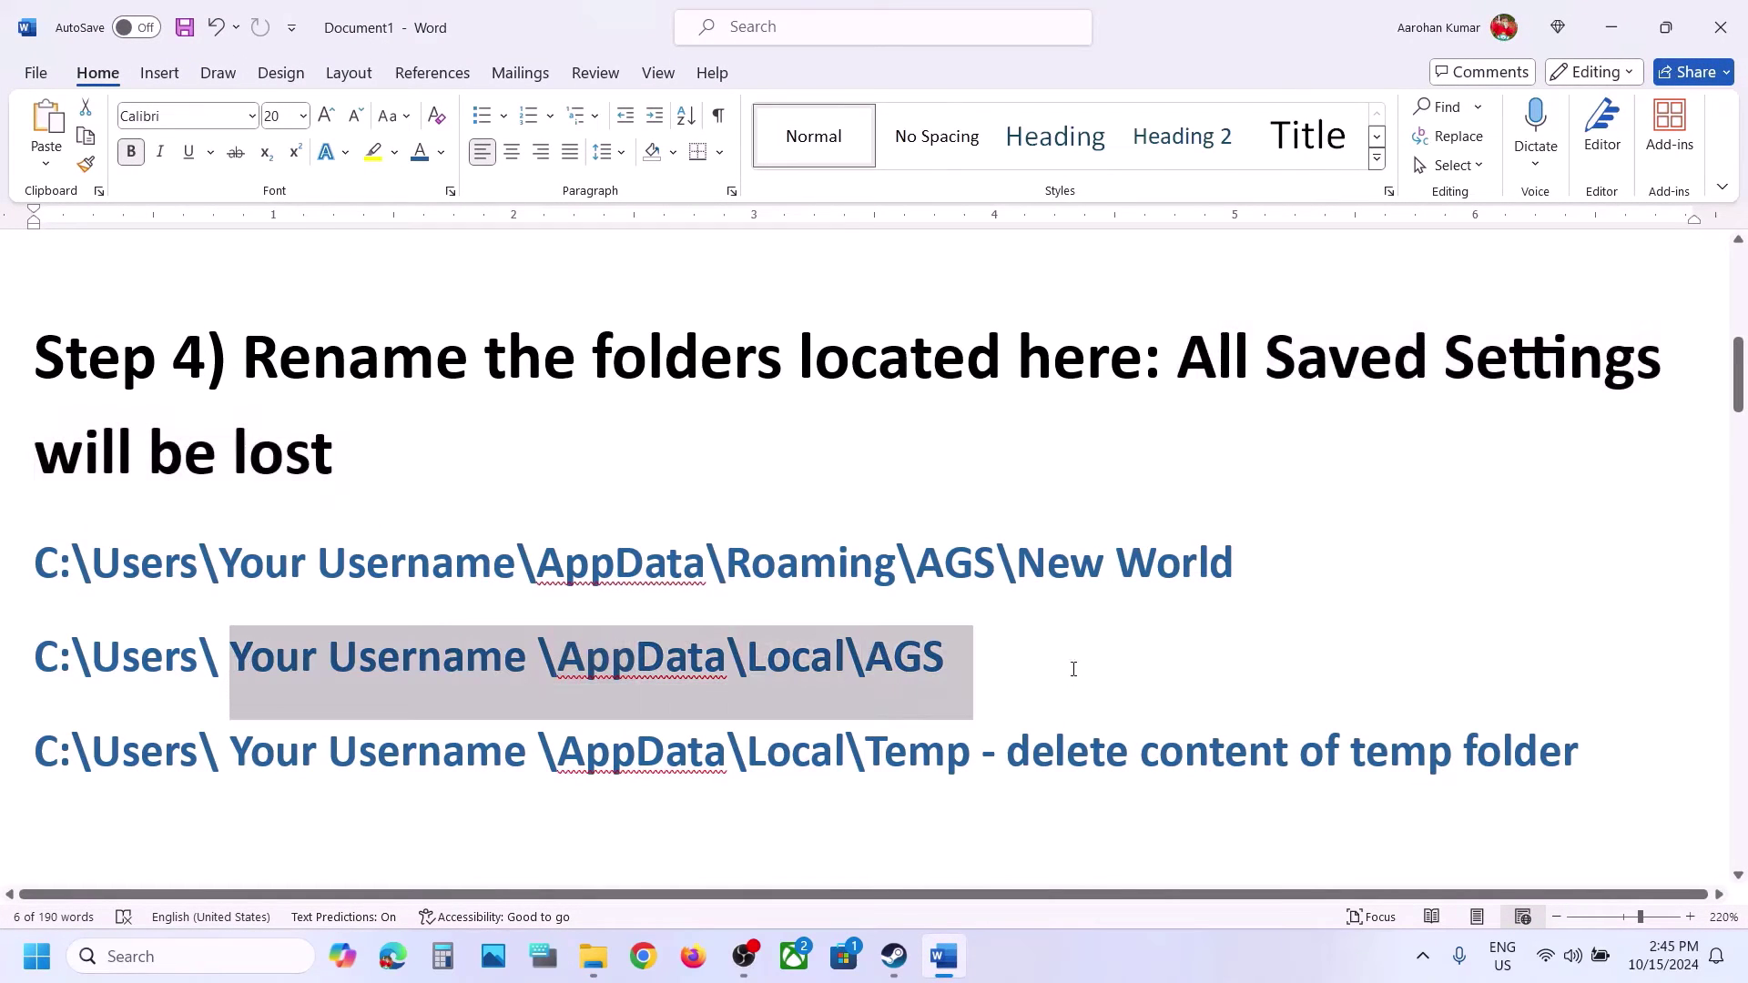
left_click(1616, 32)
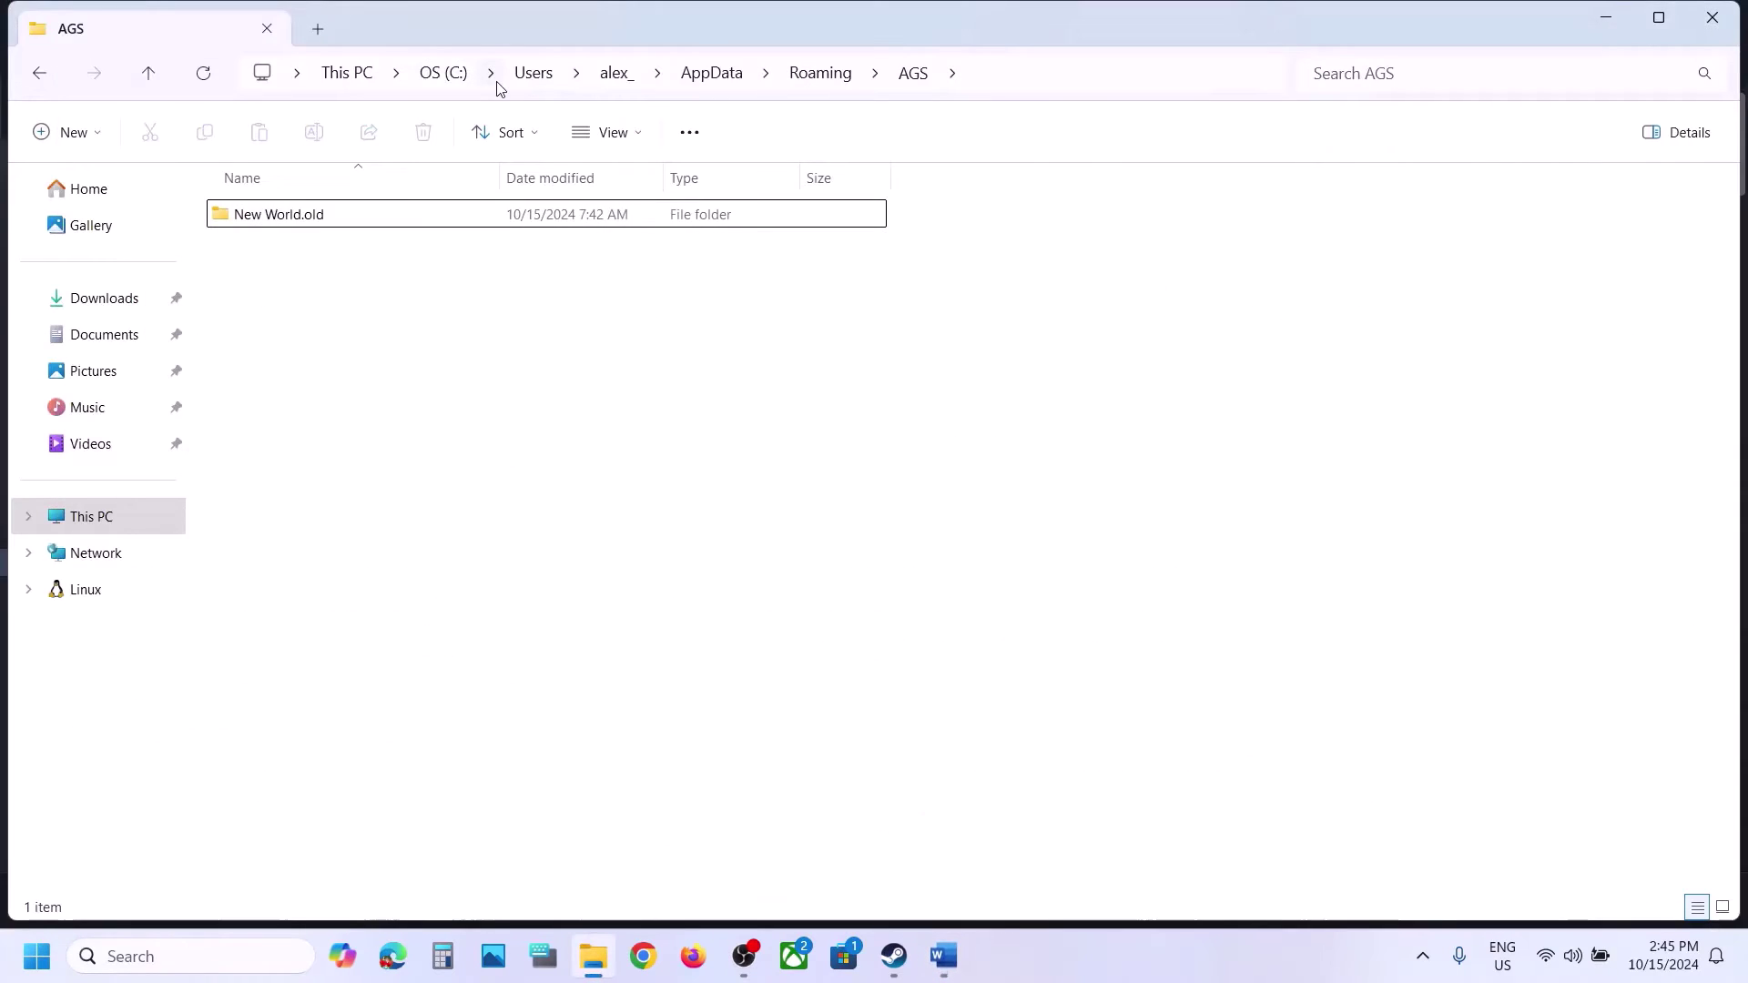
left_click(148, 73)
left_click(148, 72)
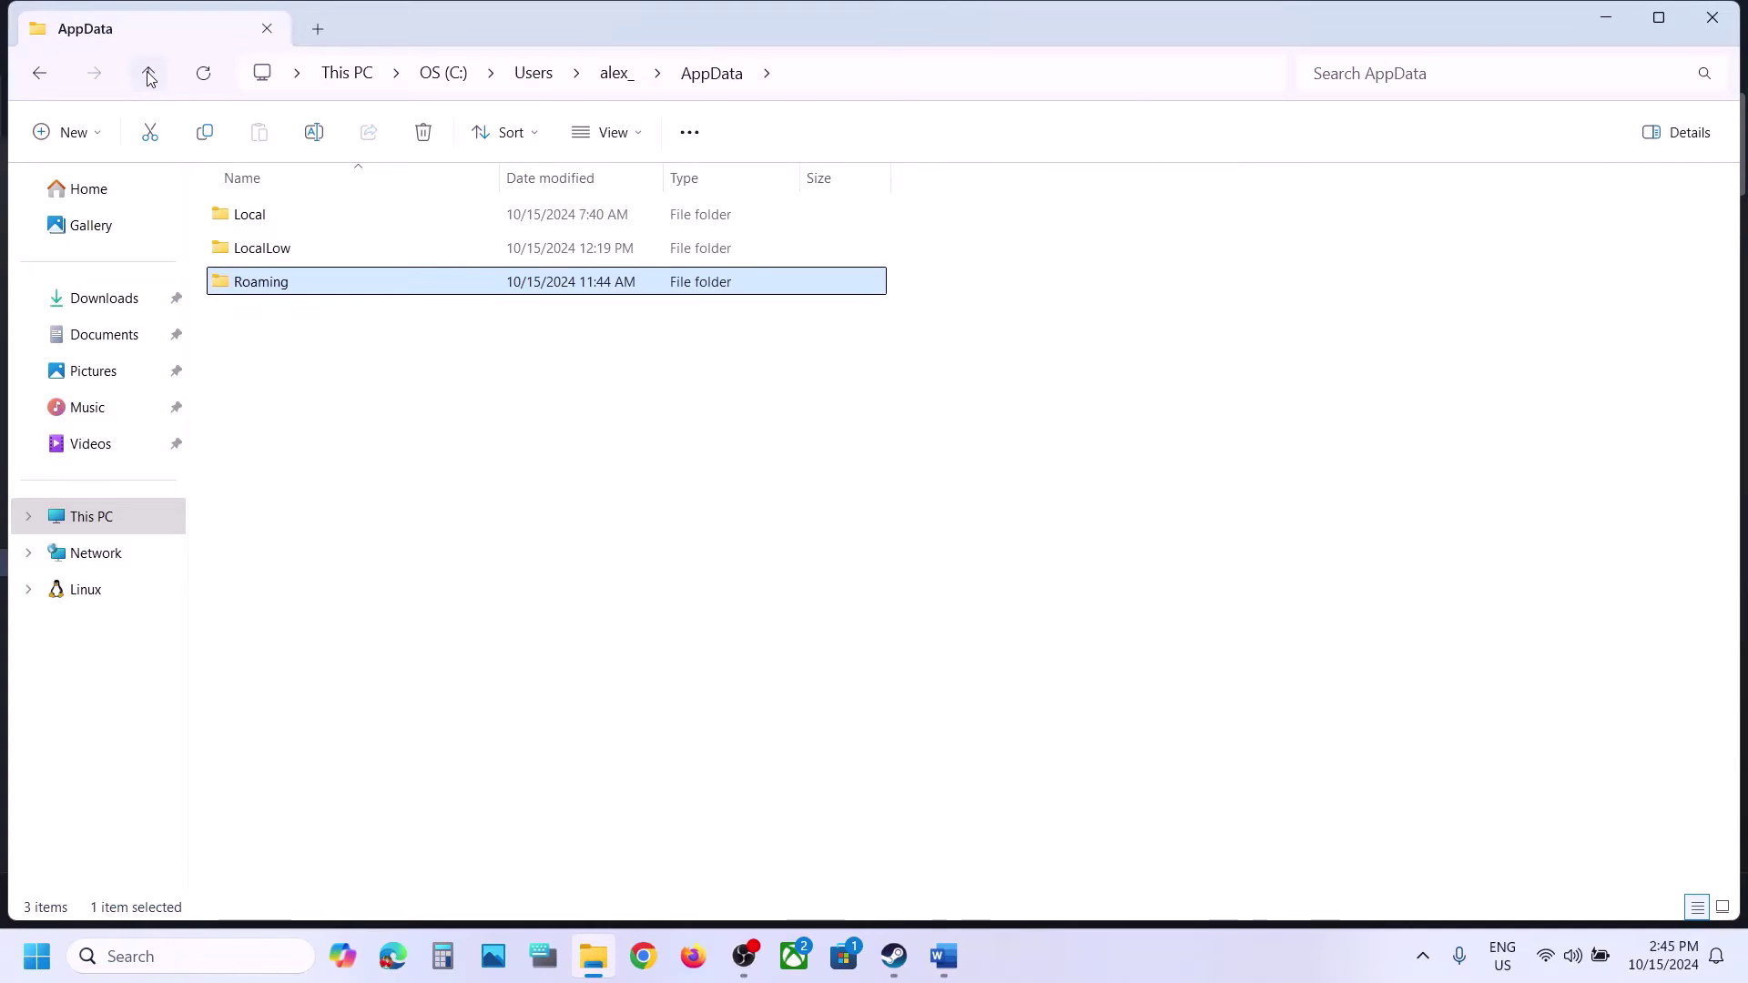
left_click(255, 211)
double_click(325, 214)
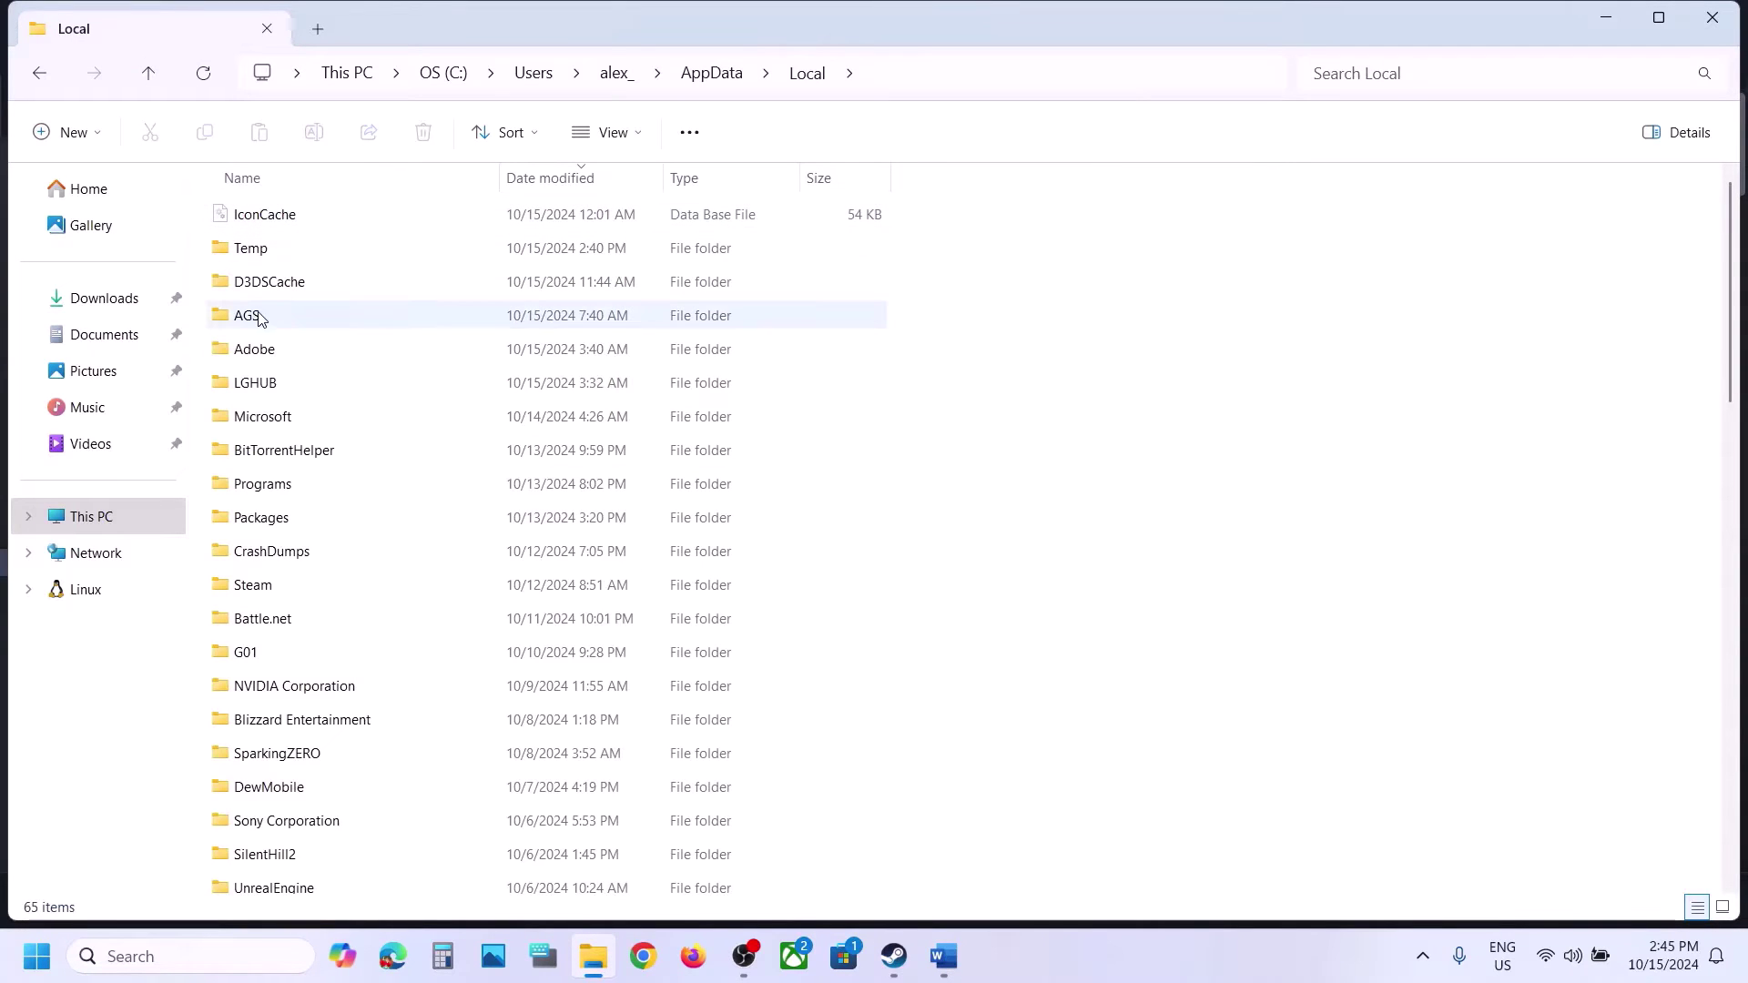
left_click(258, 316)
double_click(258, 315)
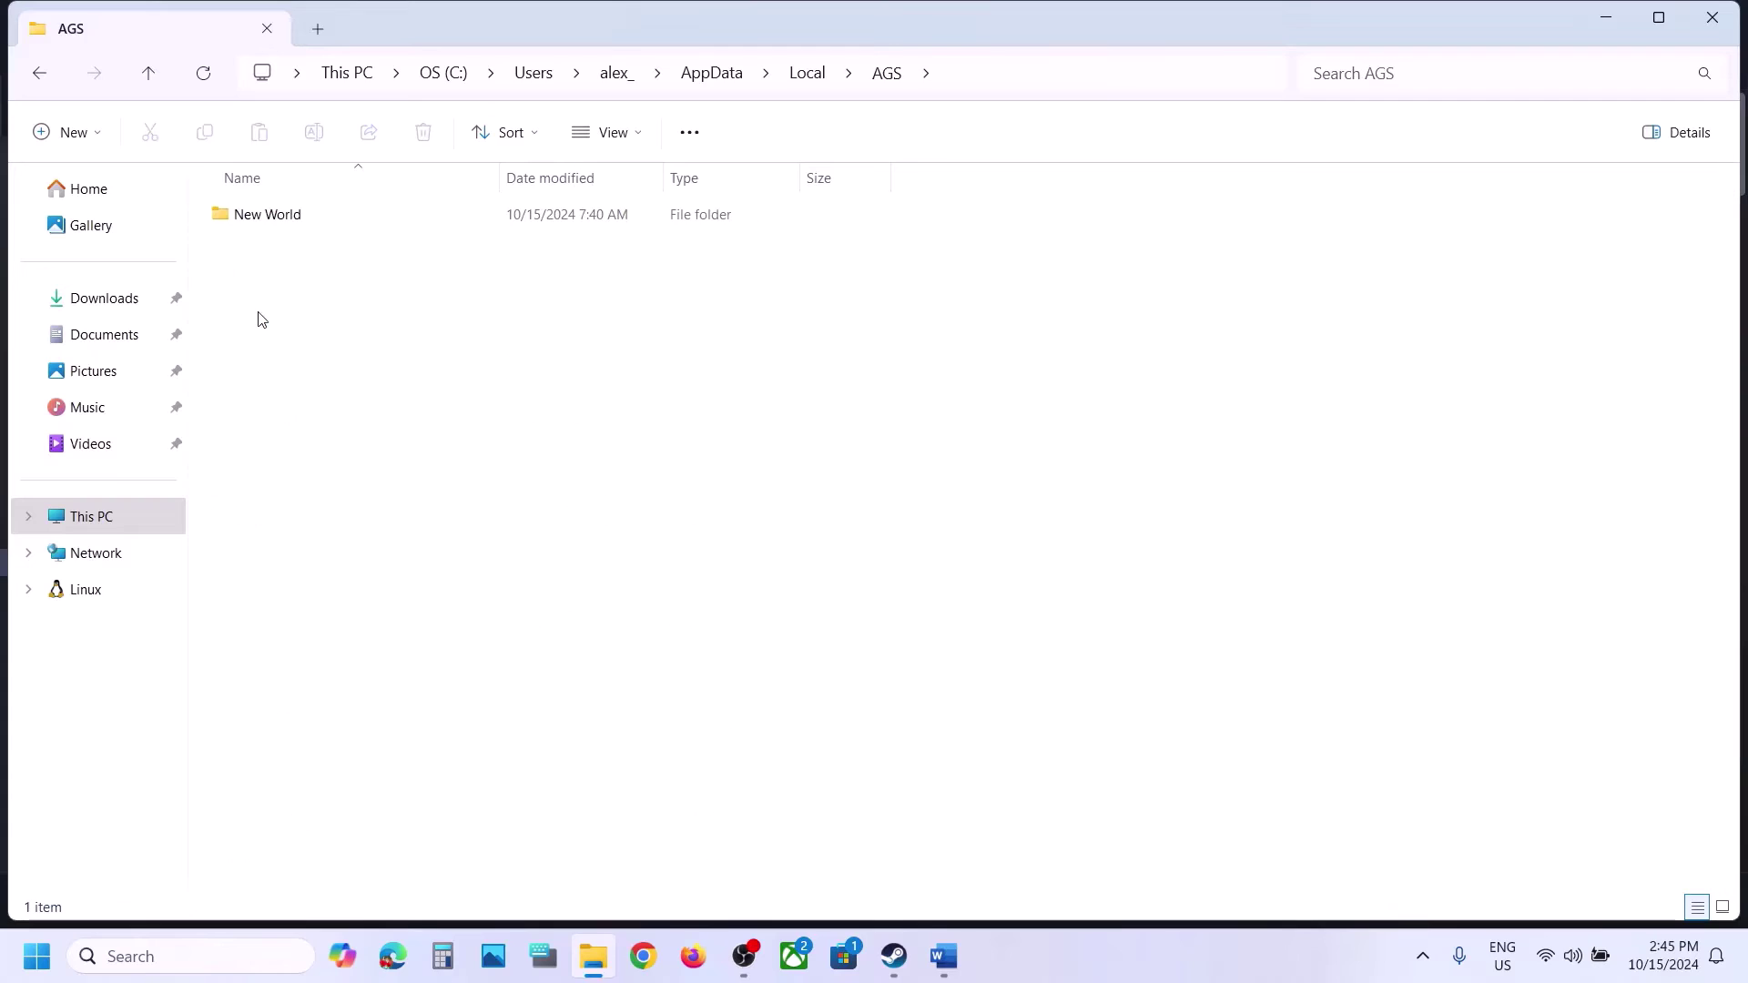
Rename the New World folder in AppData\Local\AGS to New World.old.
left_click(276, 226)
right_click(278, 228)
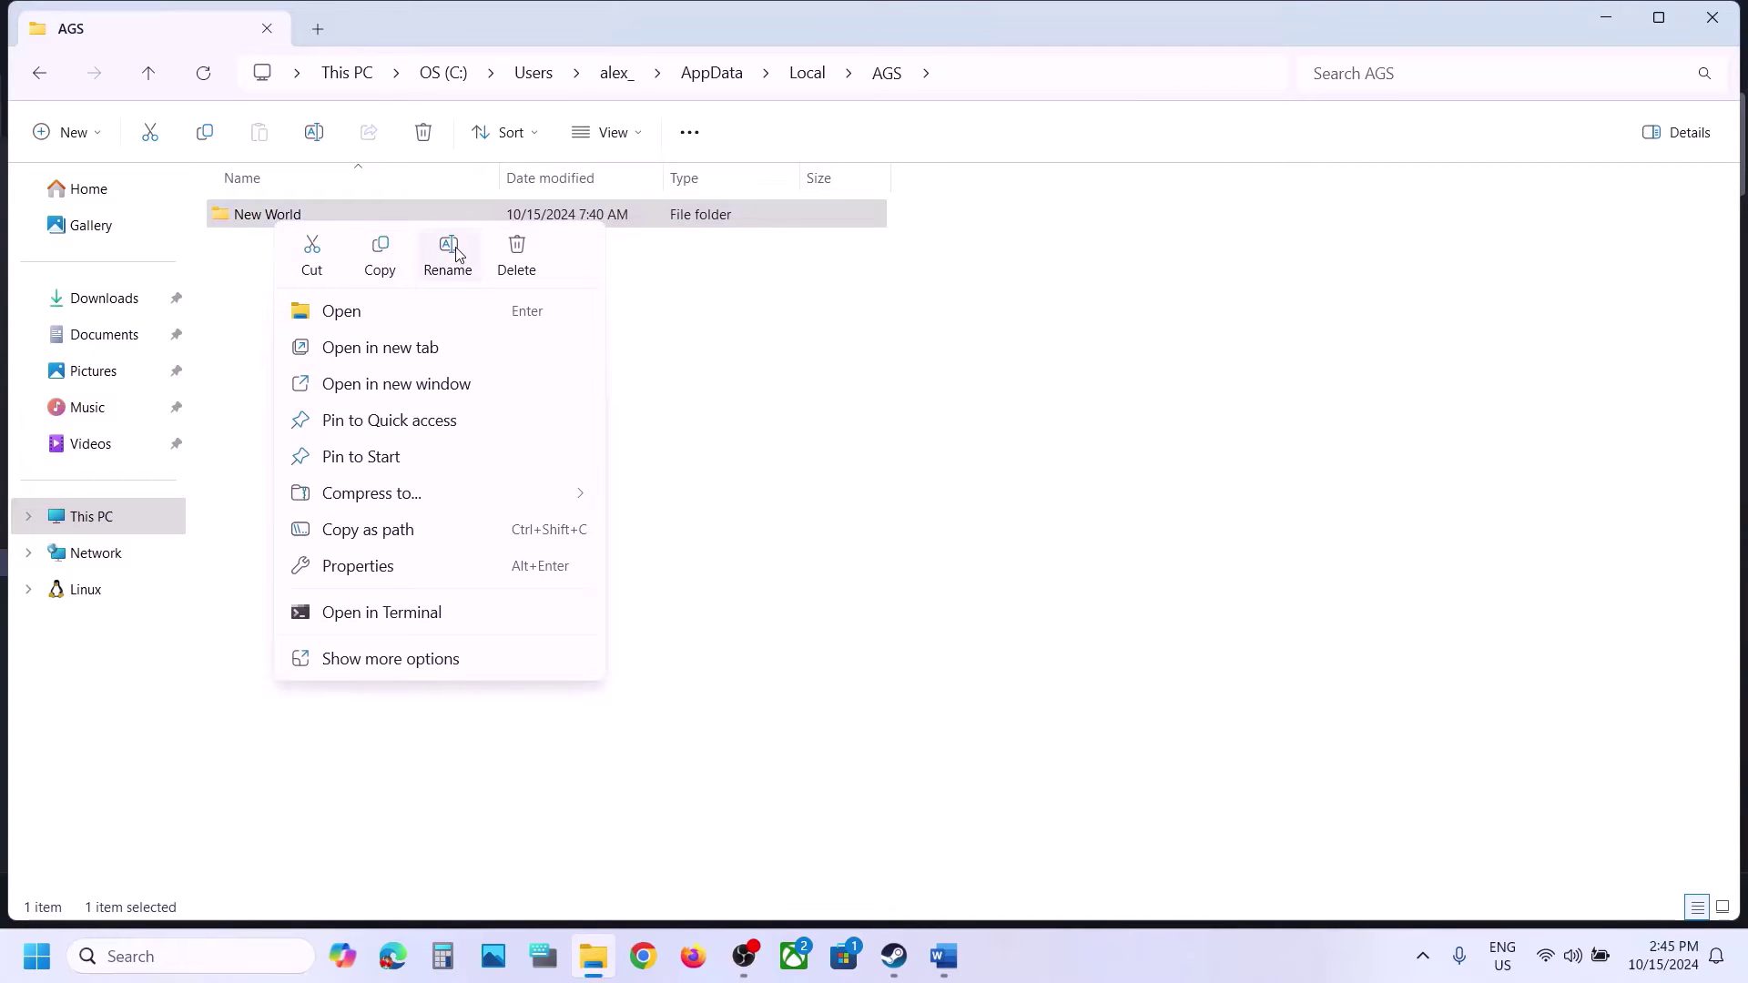
left_click(448, 255)
key("End")
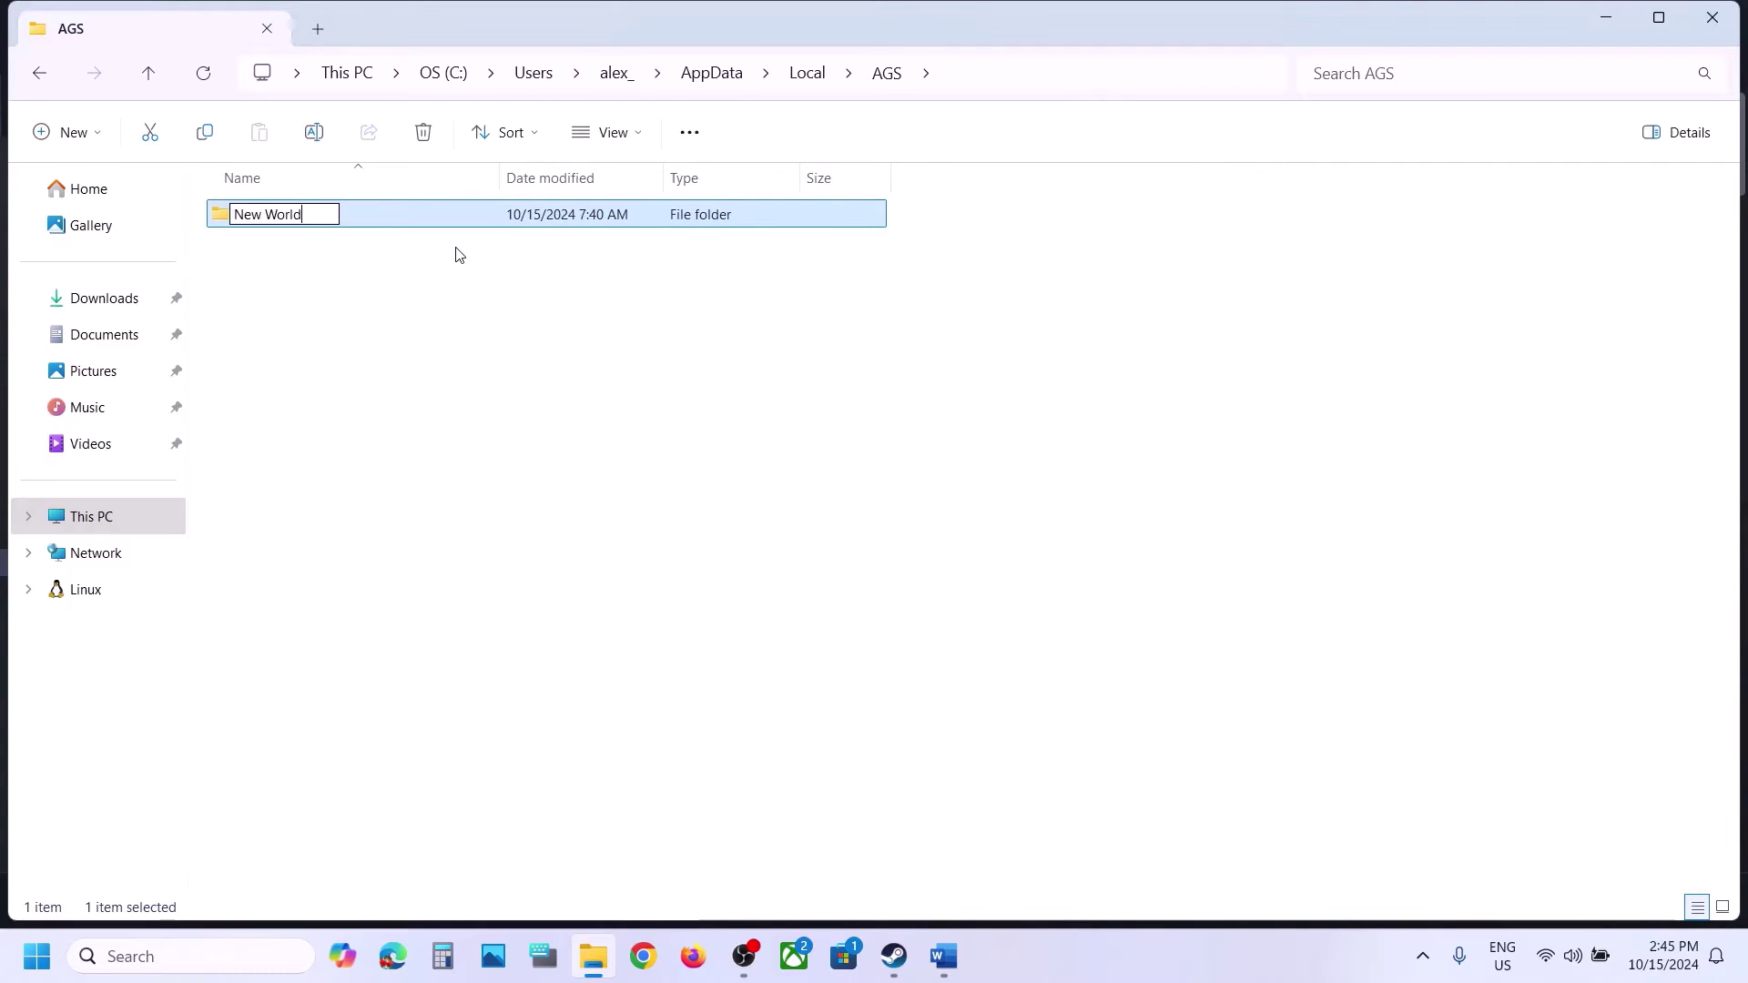
type(".old")
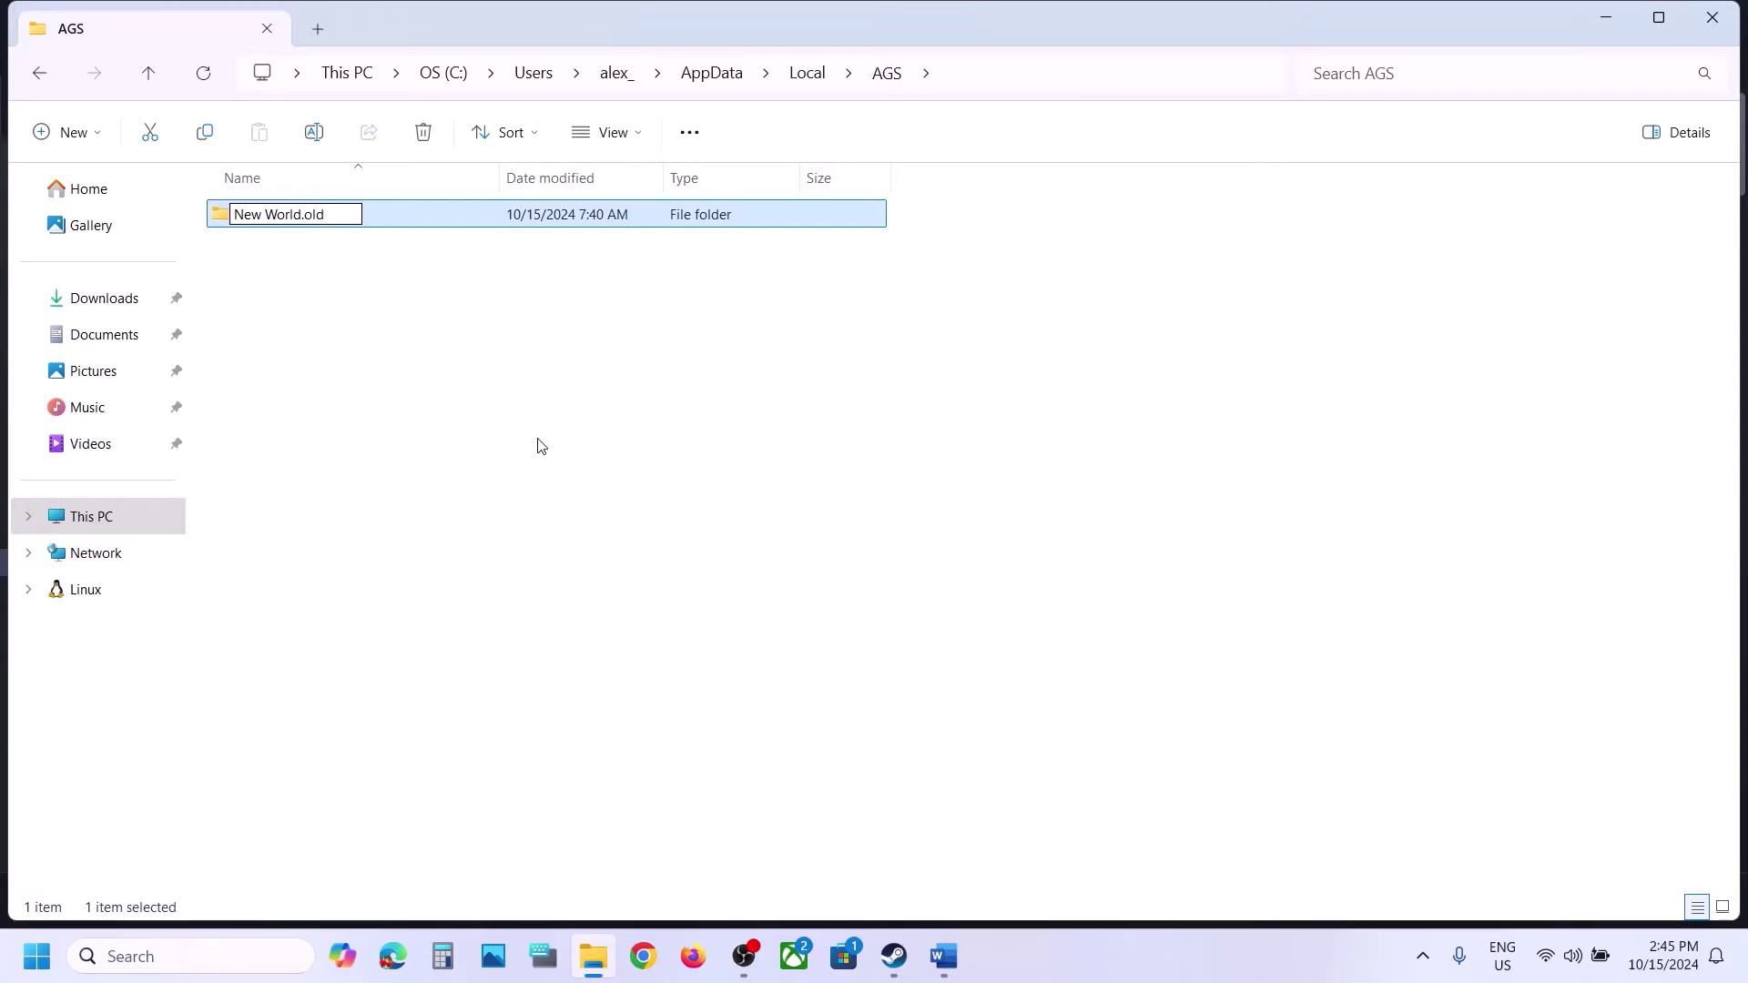
left_click(537, 441)
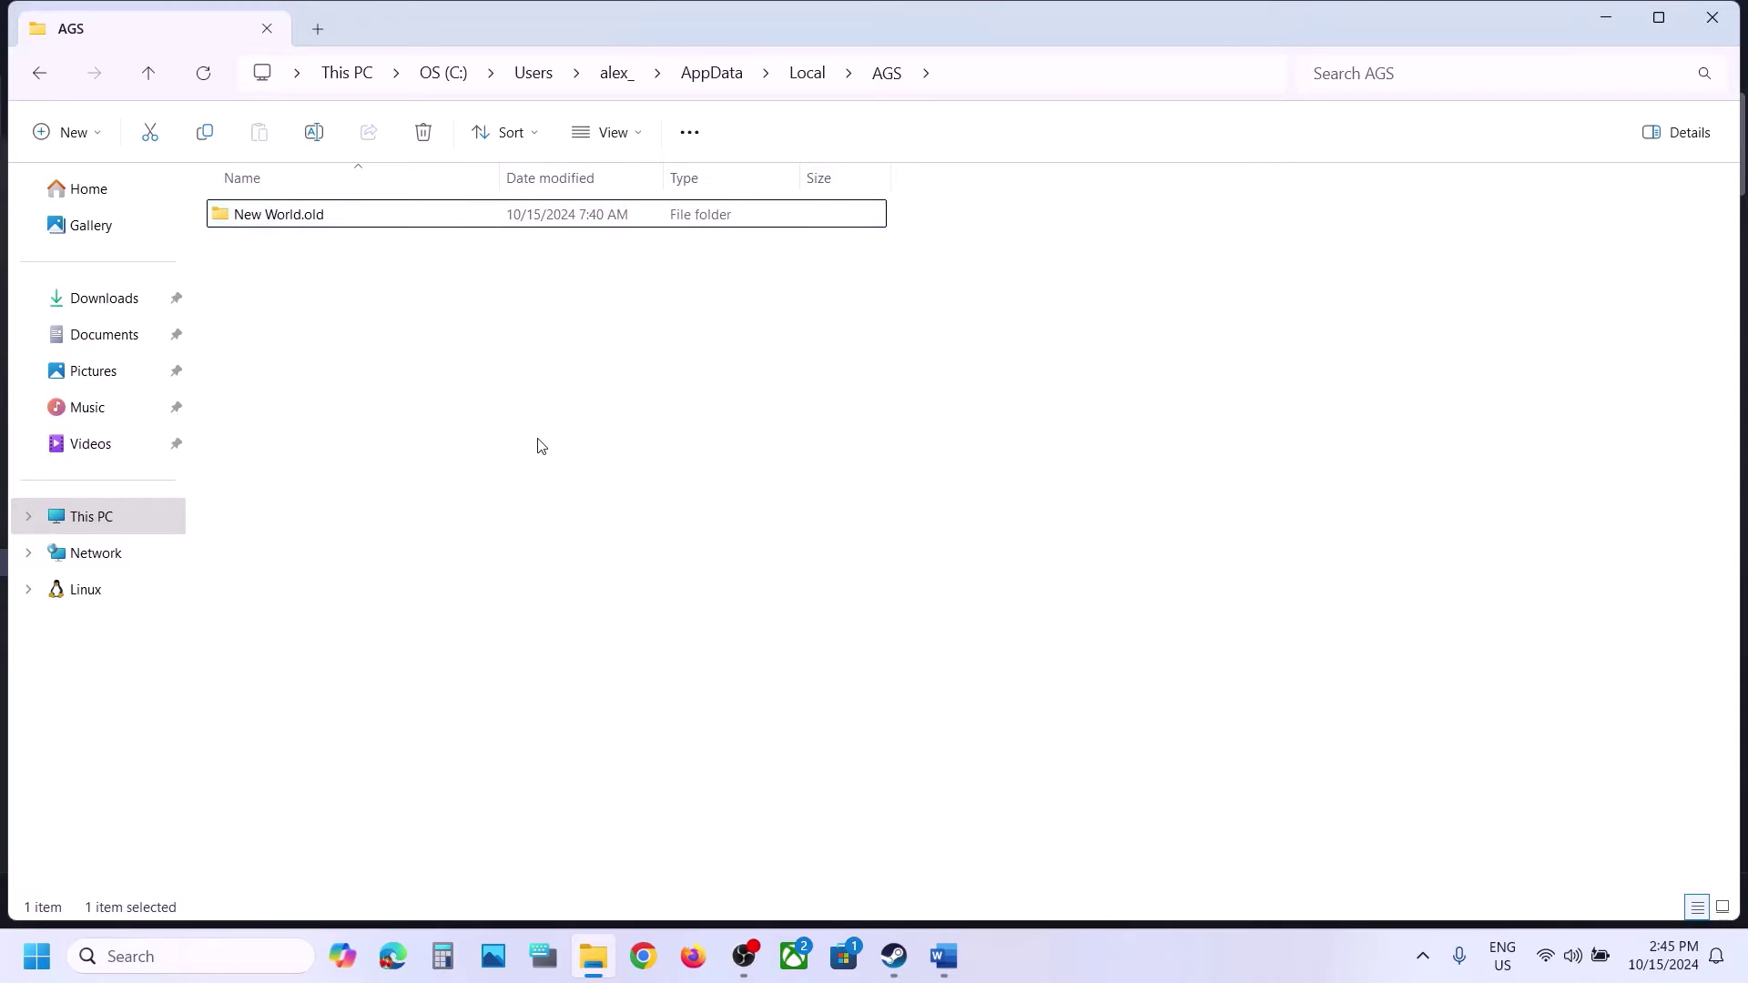
Switch to Word and highlight Step 4's instruction "delete content of temp folder" and the AppData\Local\Temp path.
left_click(944, 956)
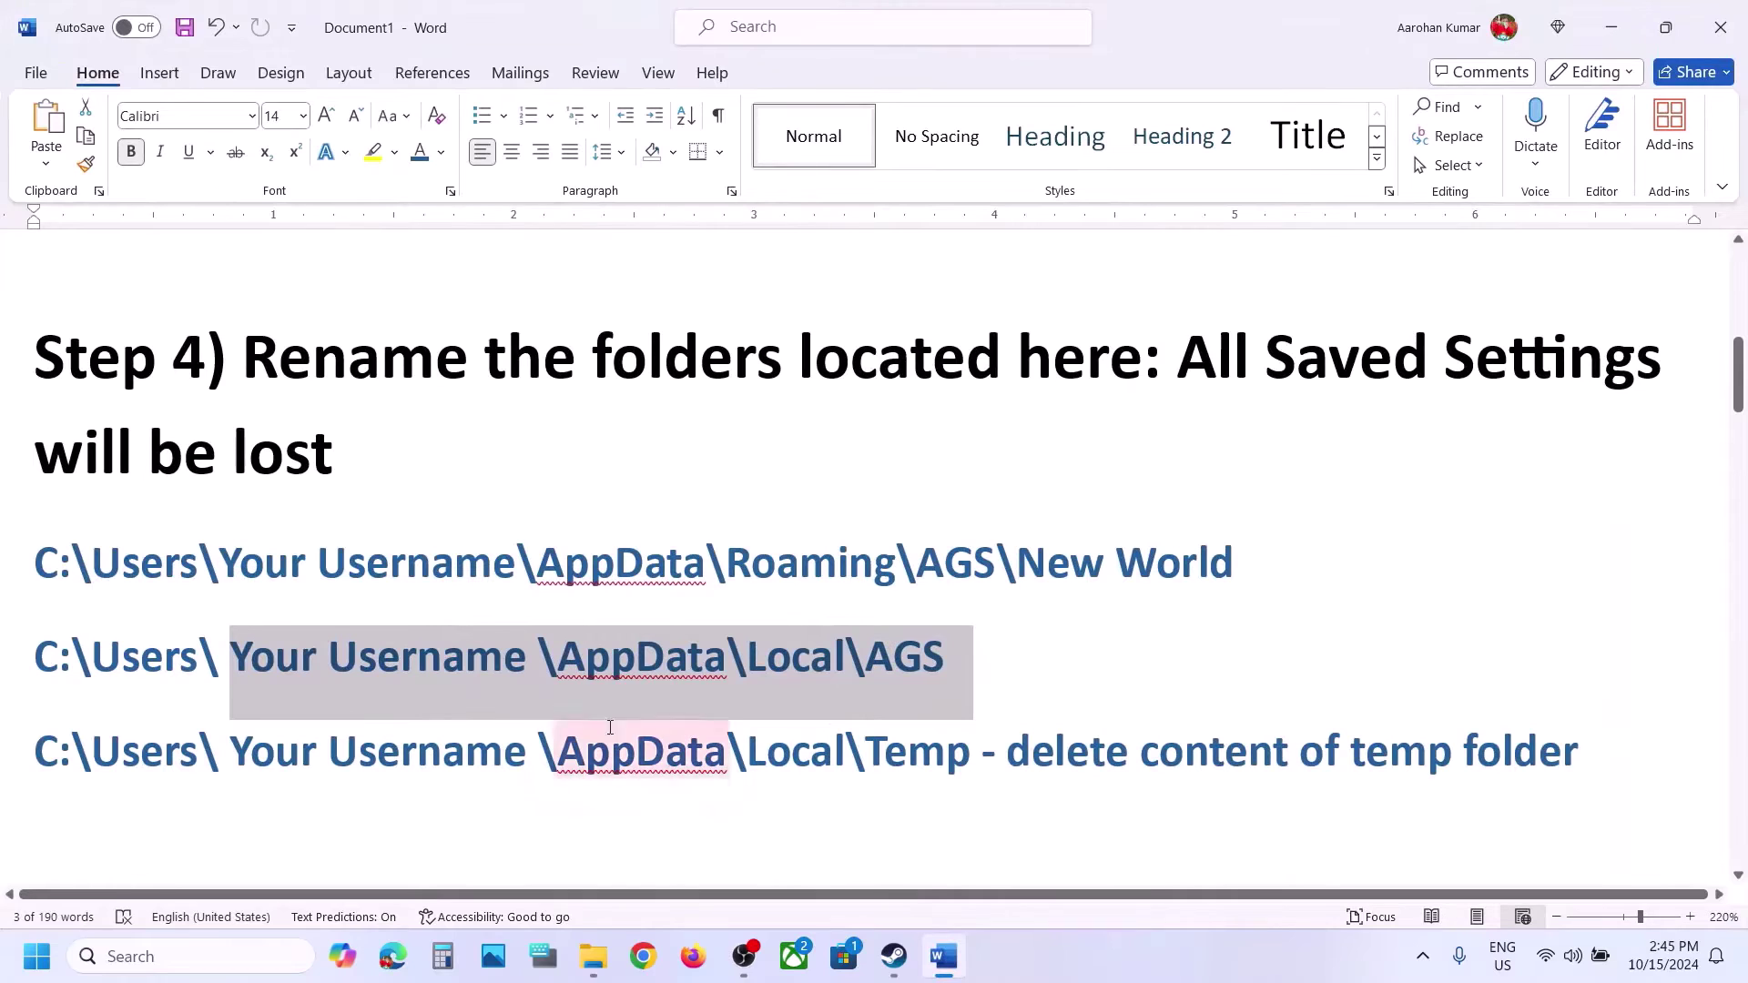
left_click_drag(1599, 754, 1002, 754)
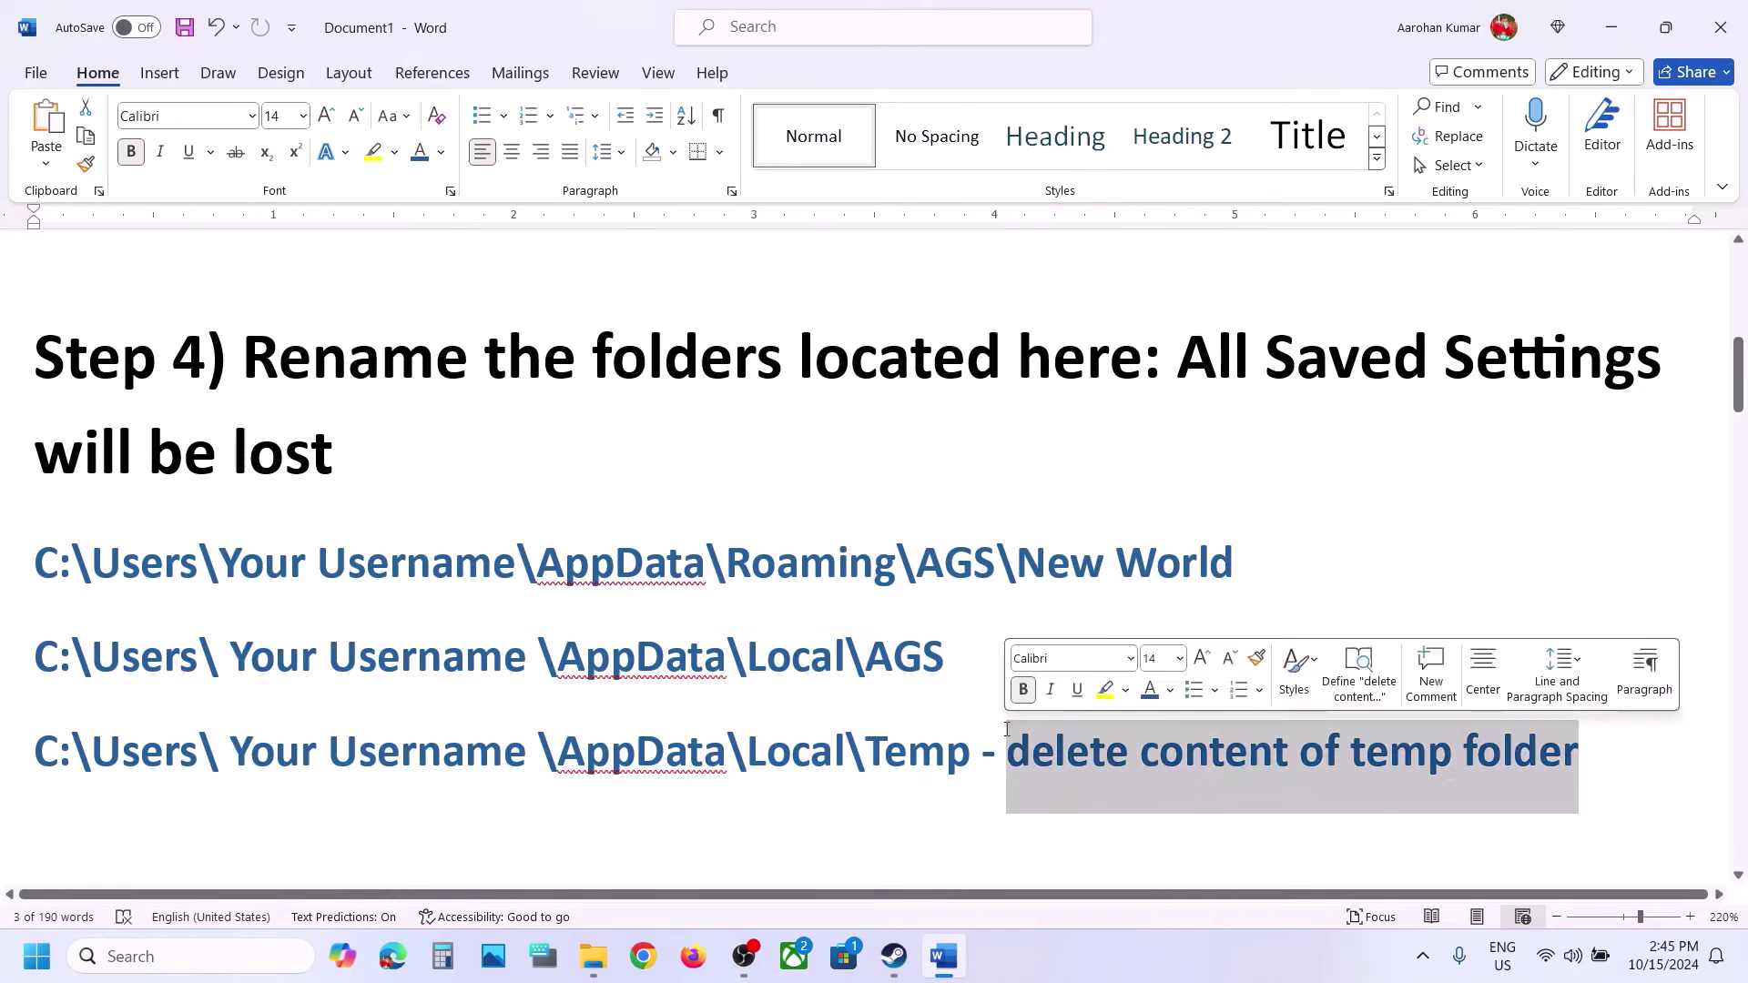
left_click_drag(334, 754, 981, 754)
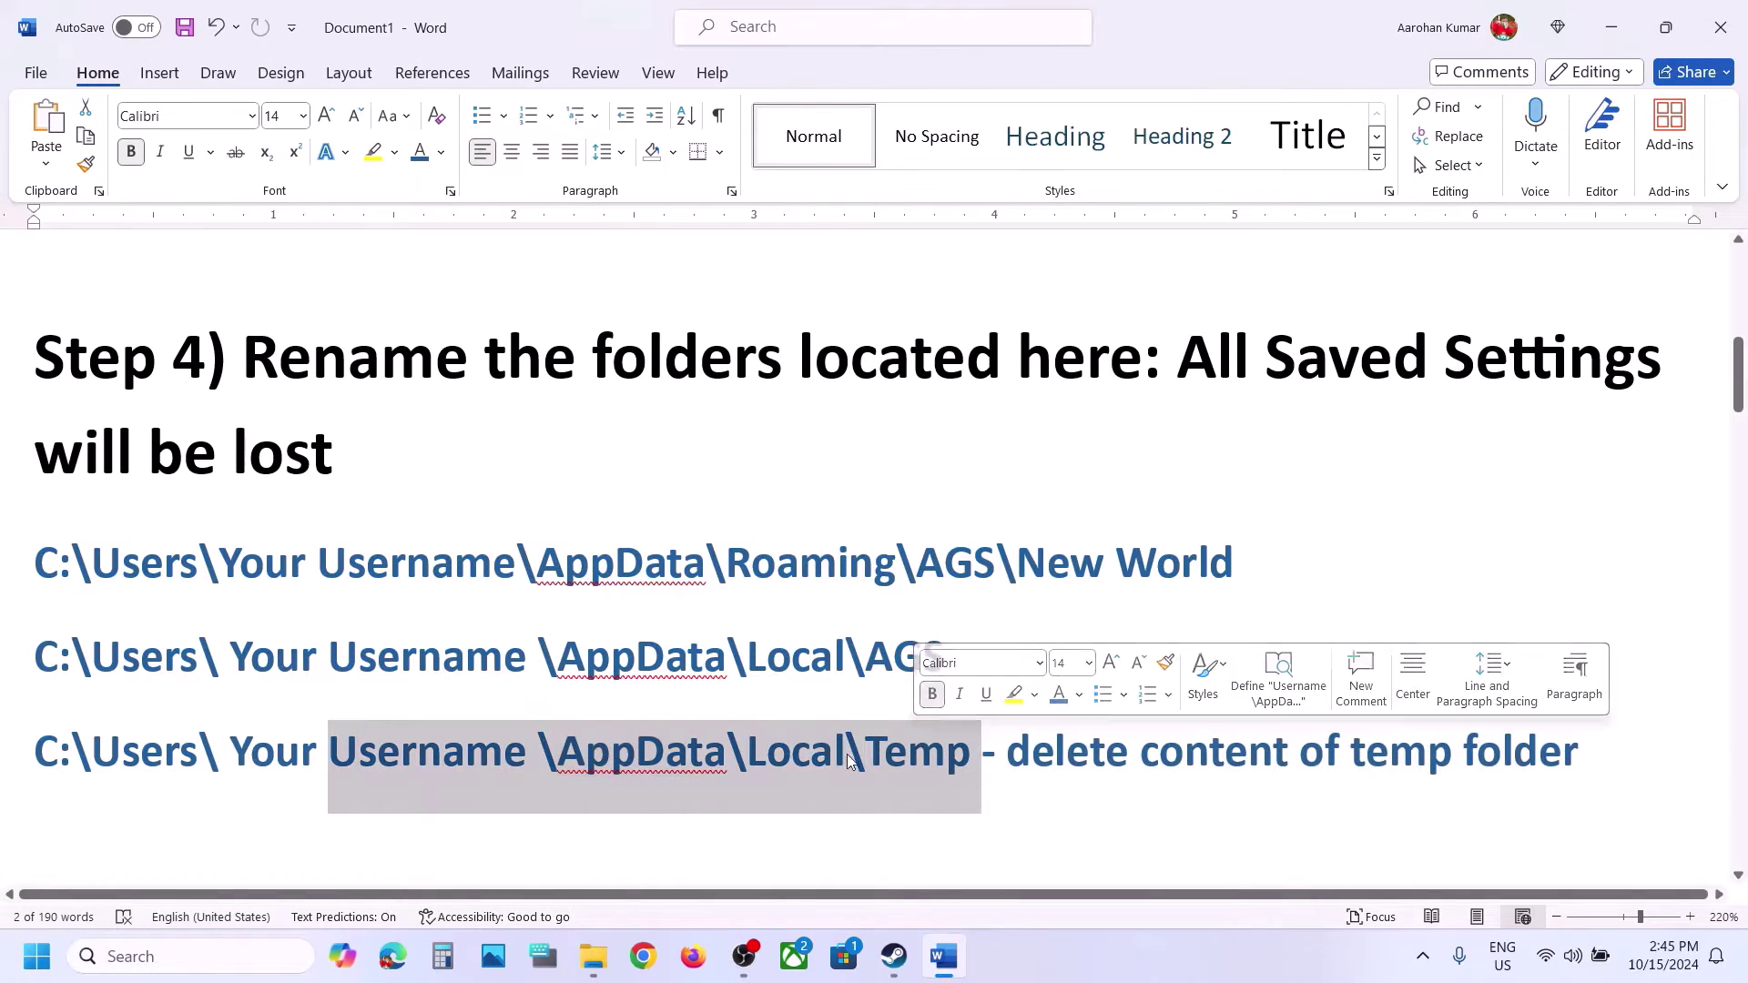
Switch to File Explorer and go back to the AppData\Local folder.
left_click(604, 965)
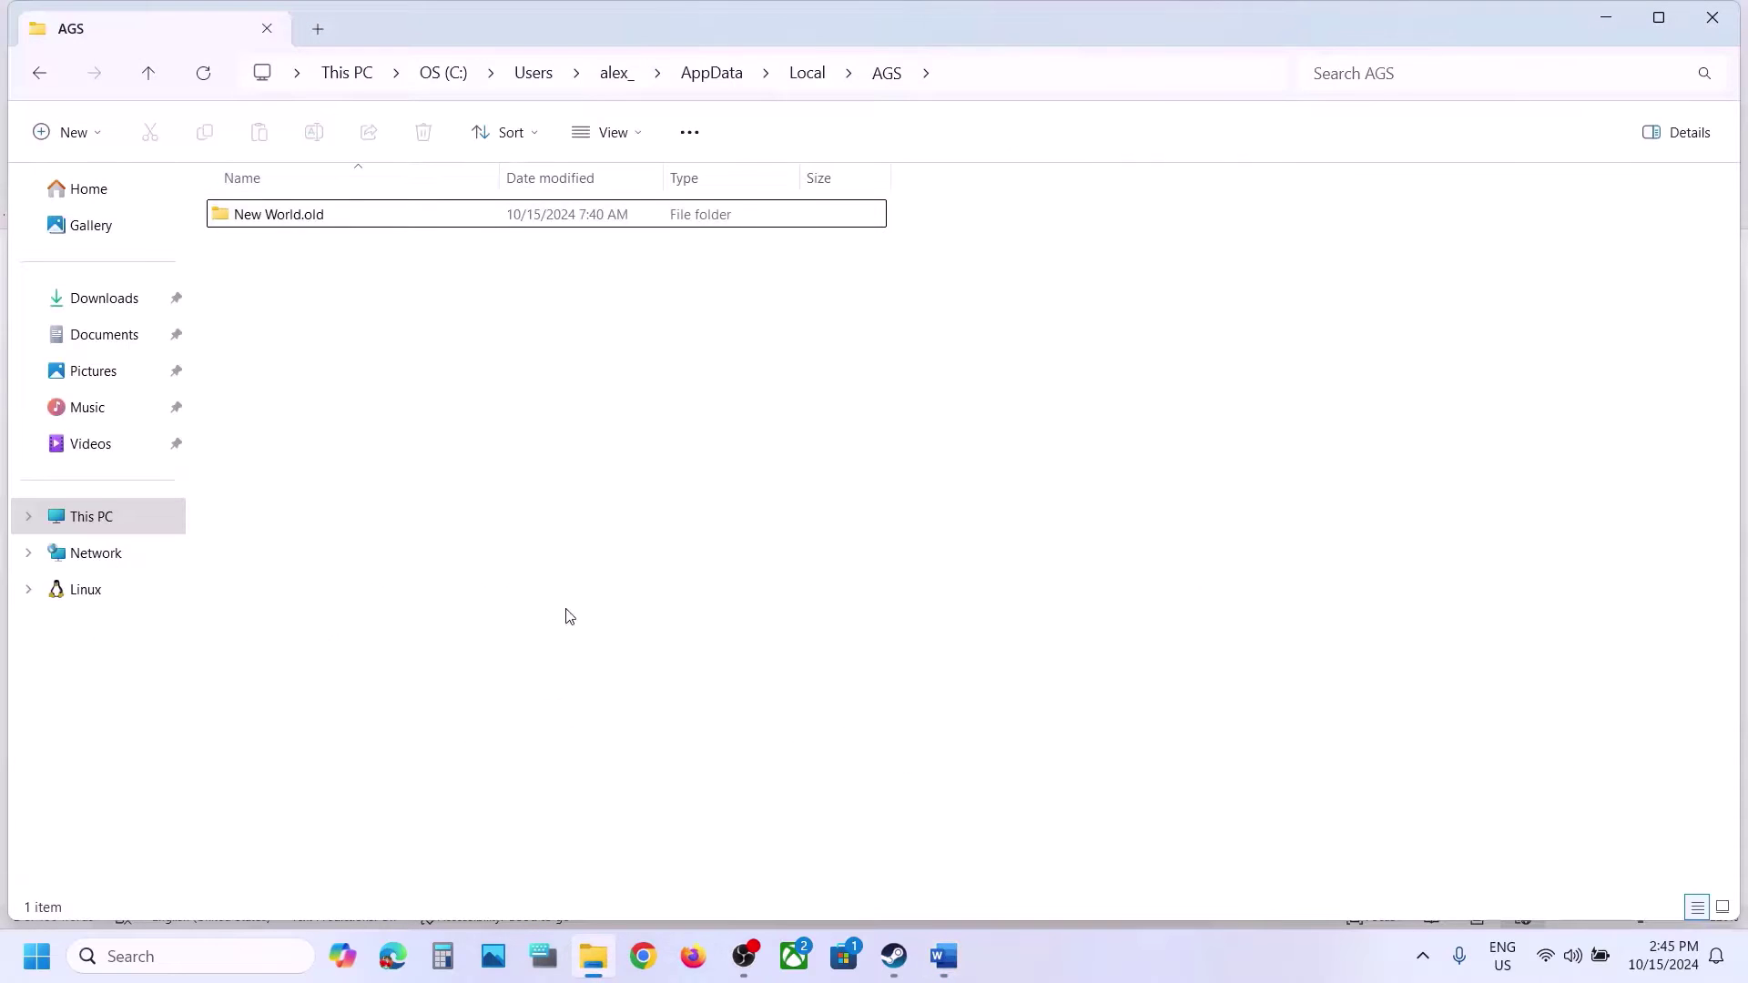
left_click(150, 73)
left_click(150, 73)
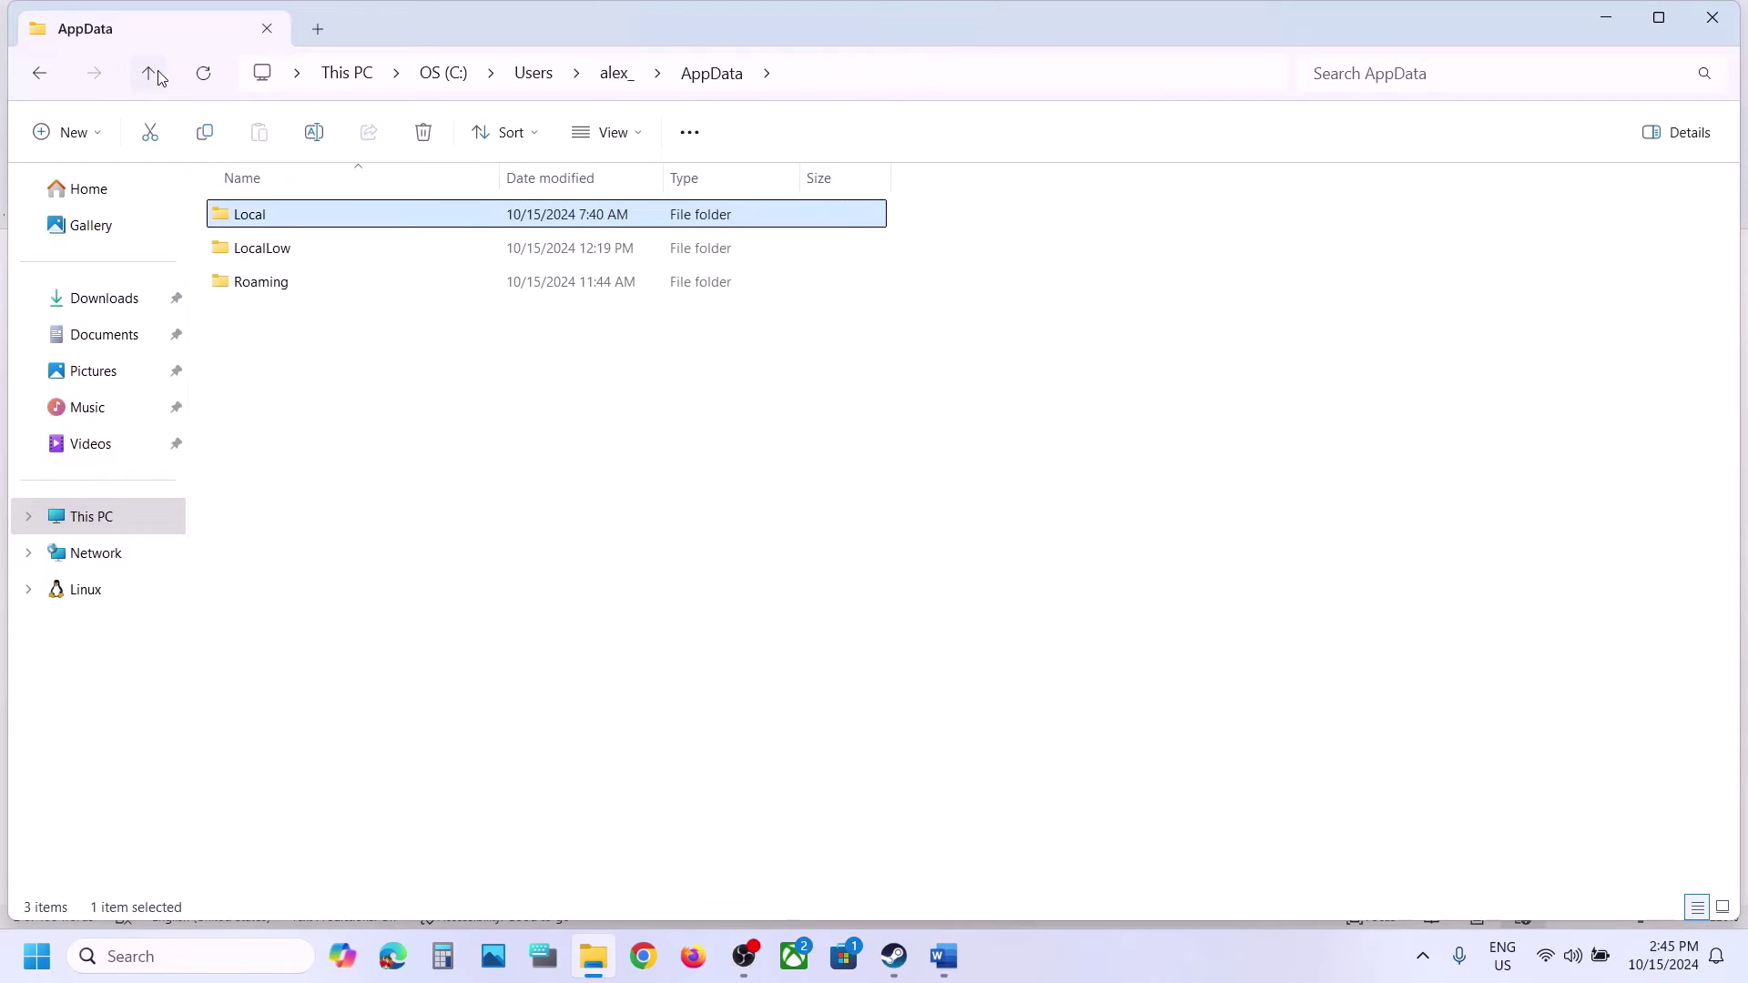
double_click(298, 222)
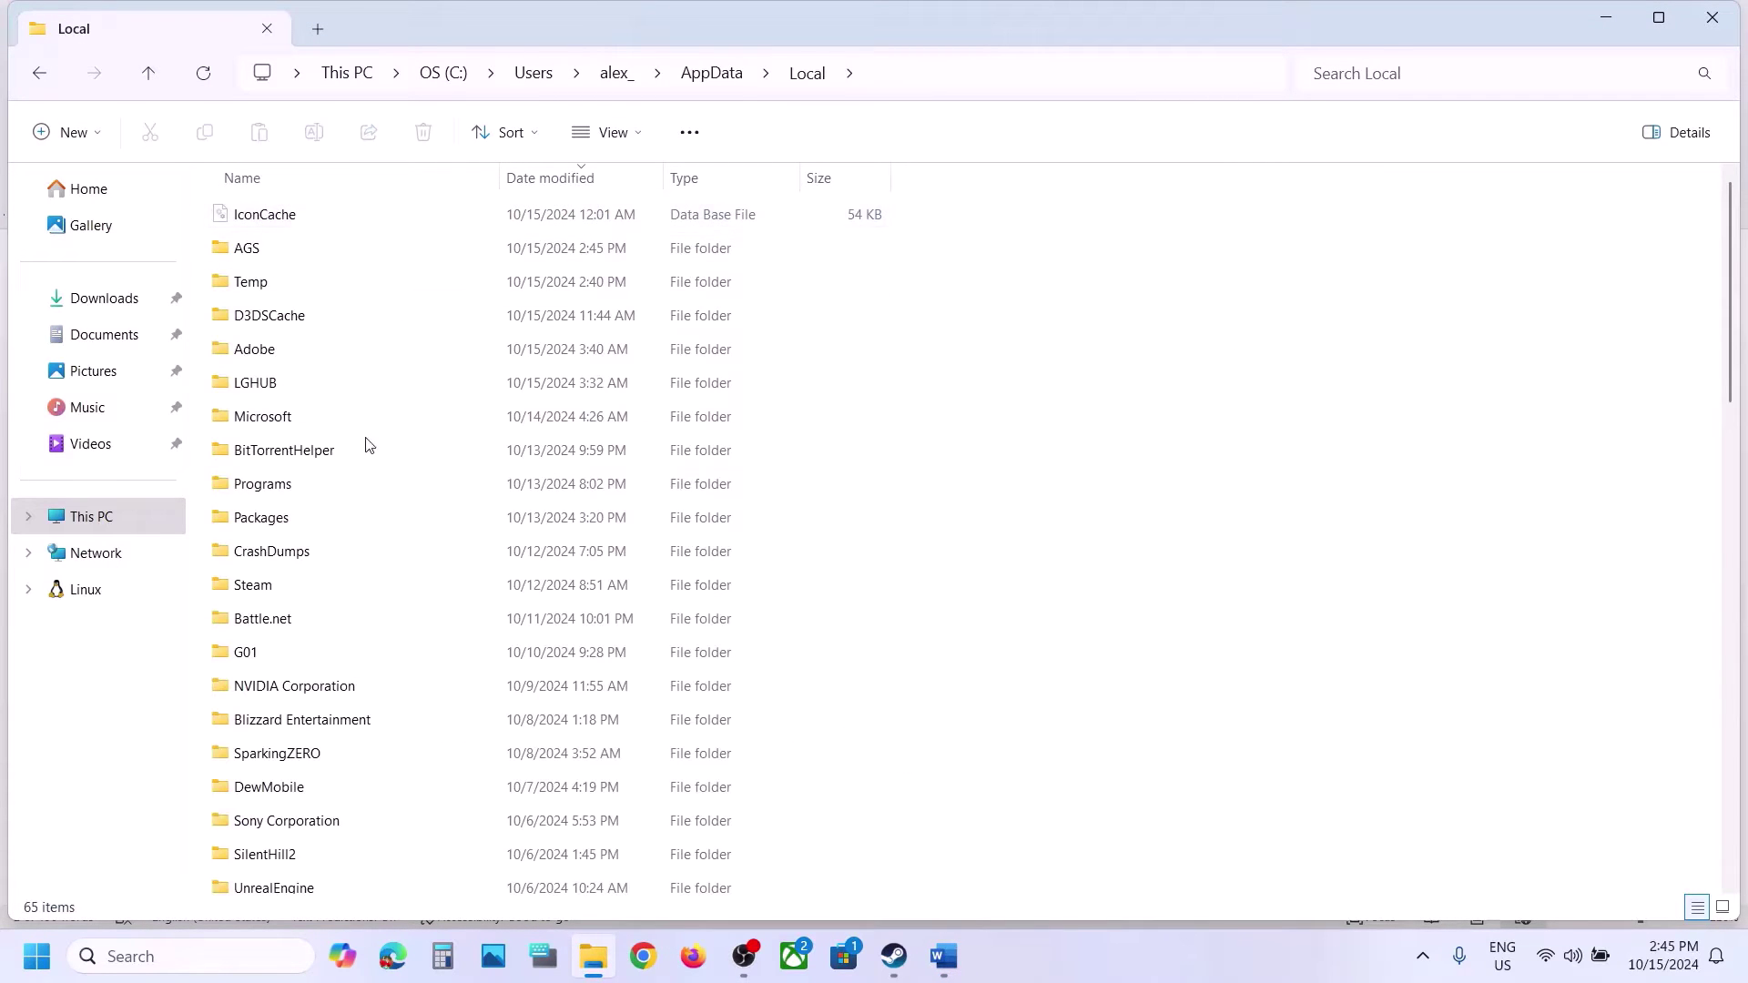
Try to delete the whole Temp folder in AppData\Local.
left_click(288, 562)
key("t")
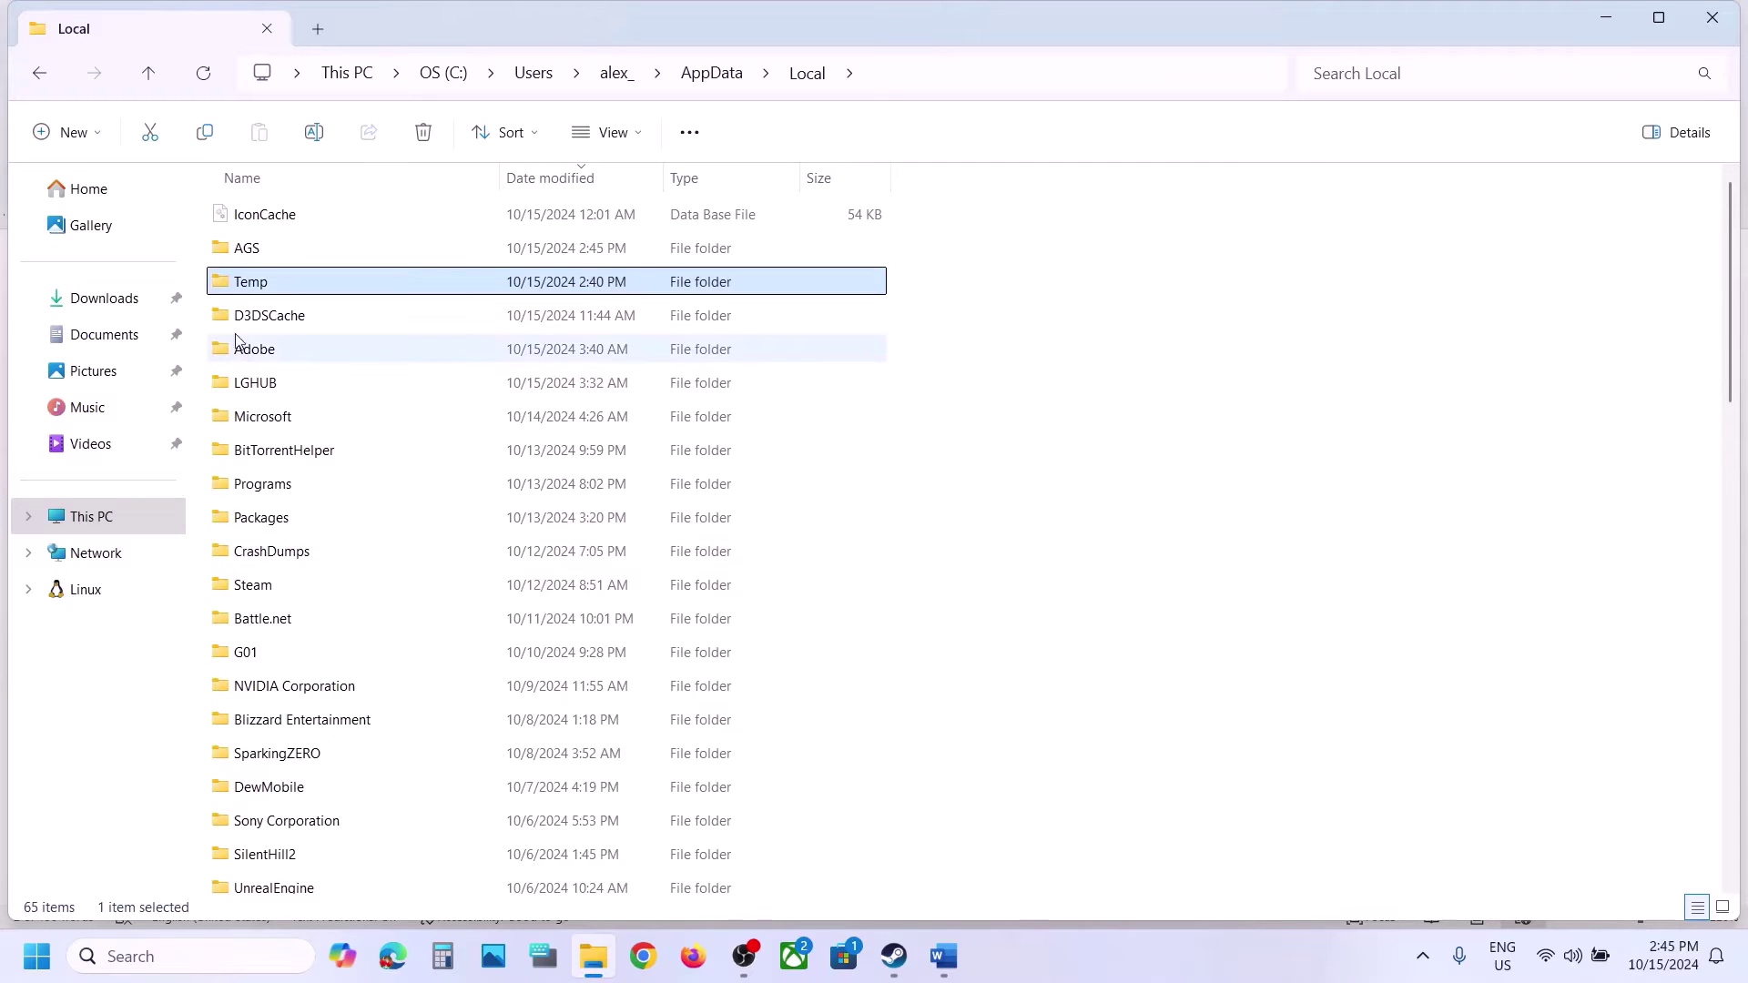
right_click(252, 293)
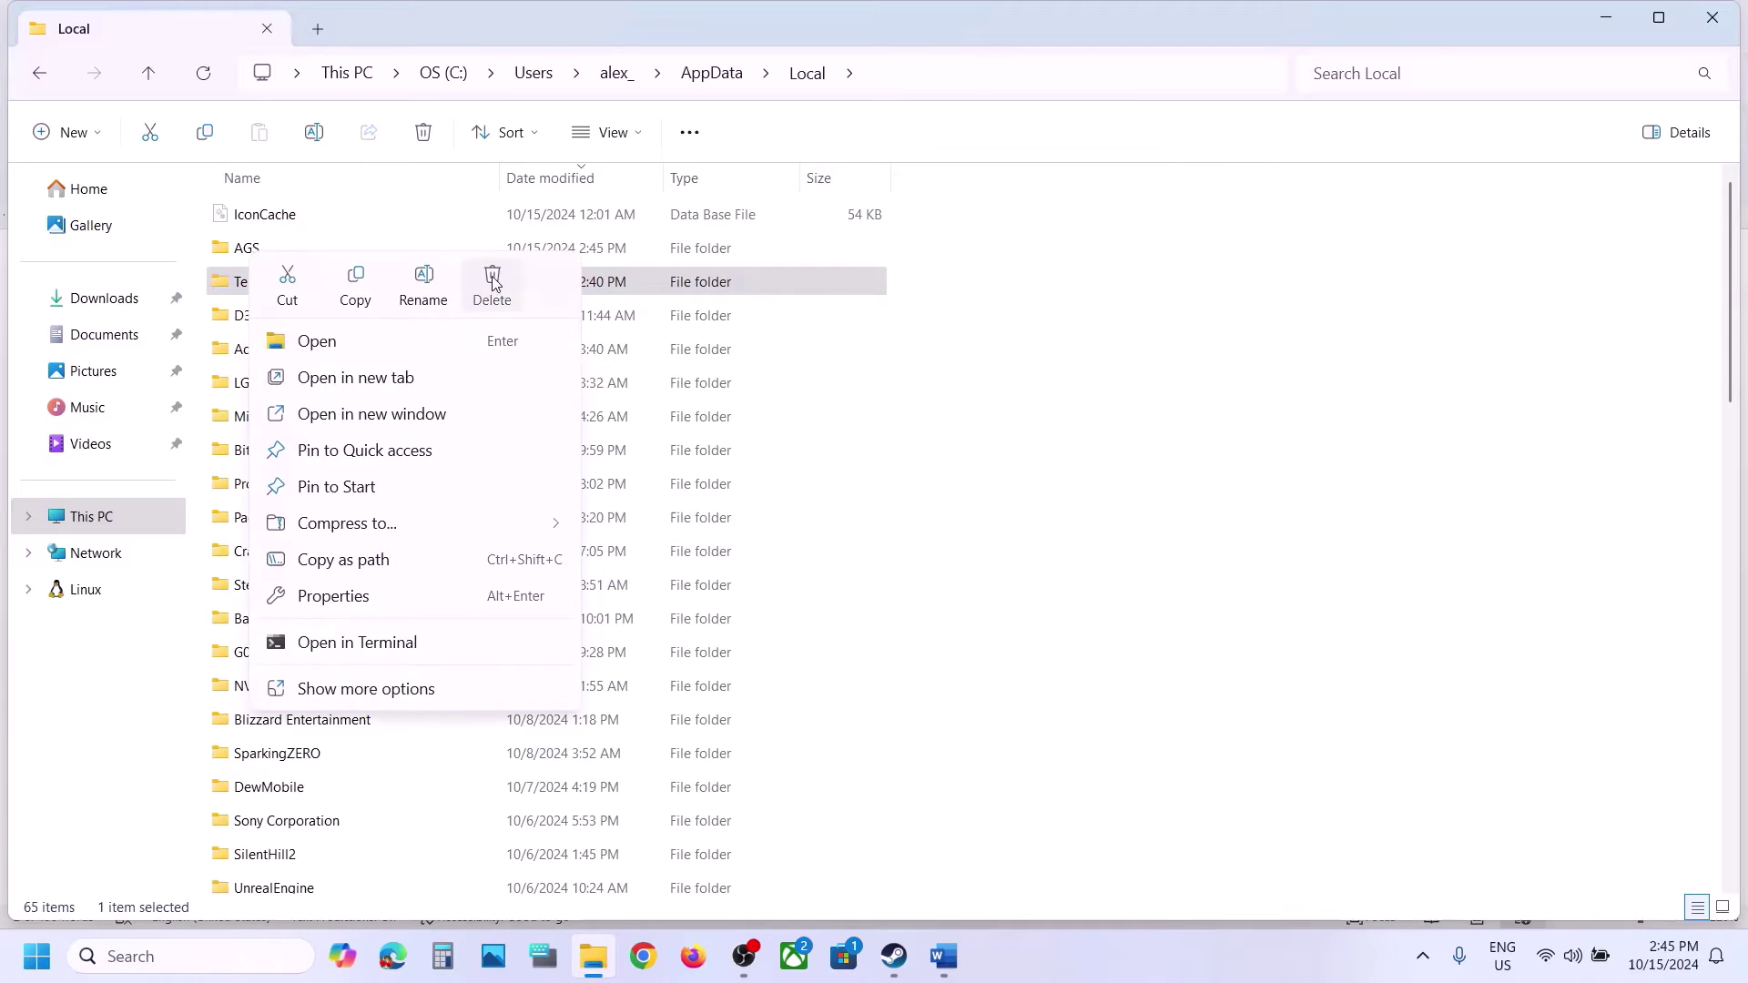
left_click(492, 284)
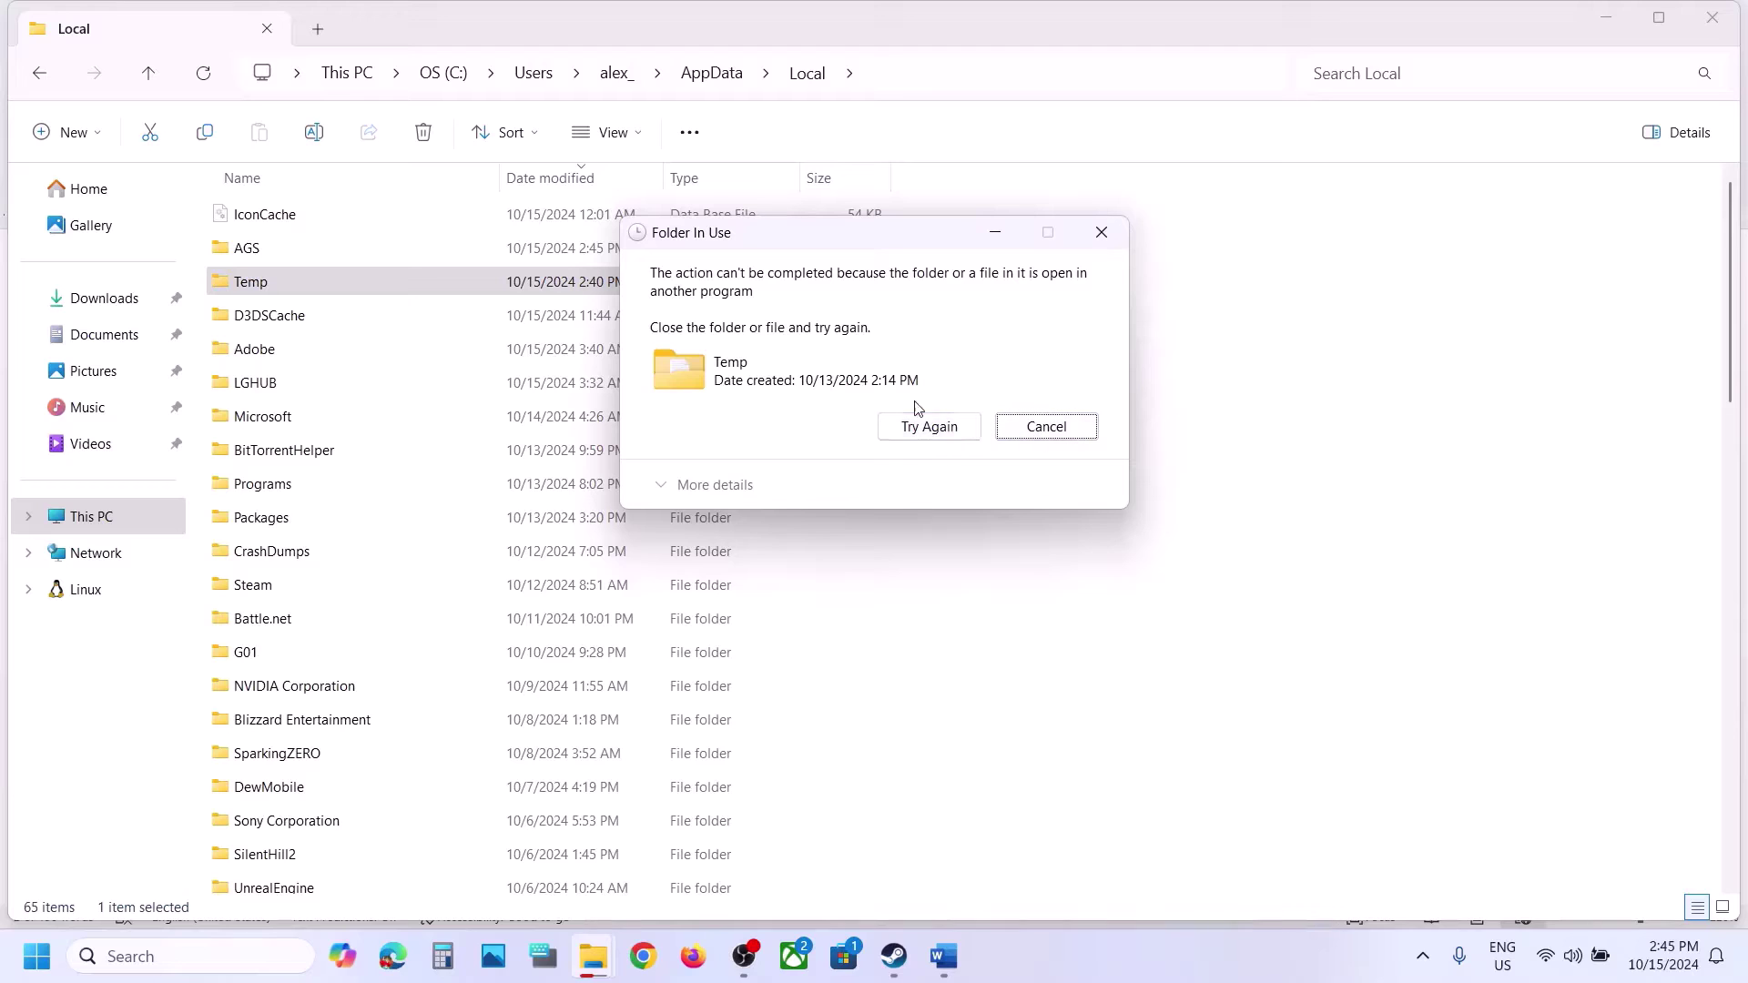
left_click(1038, 428)
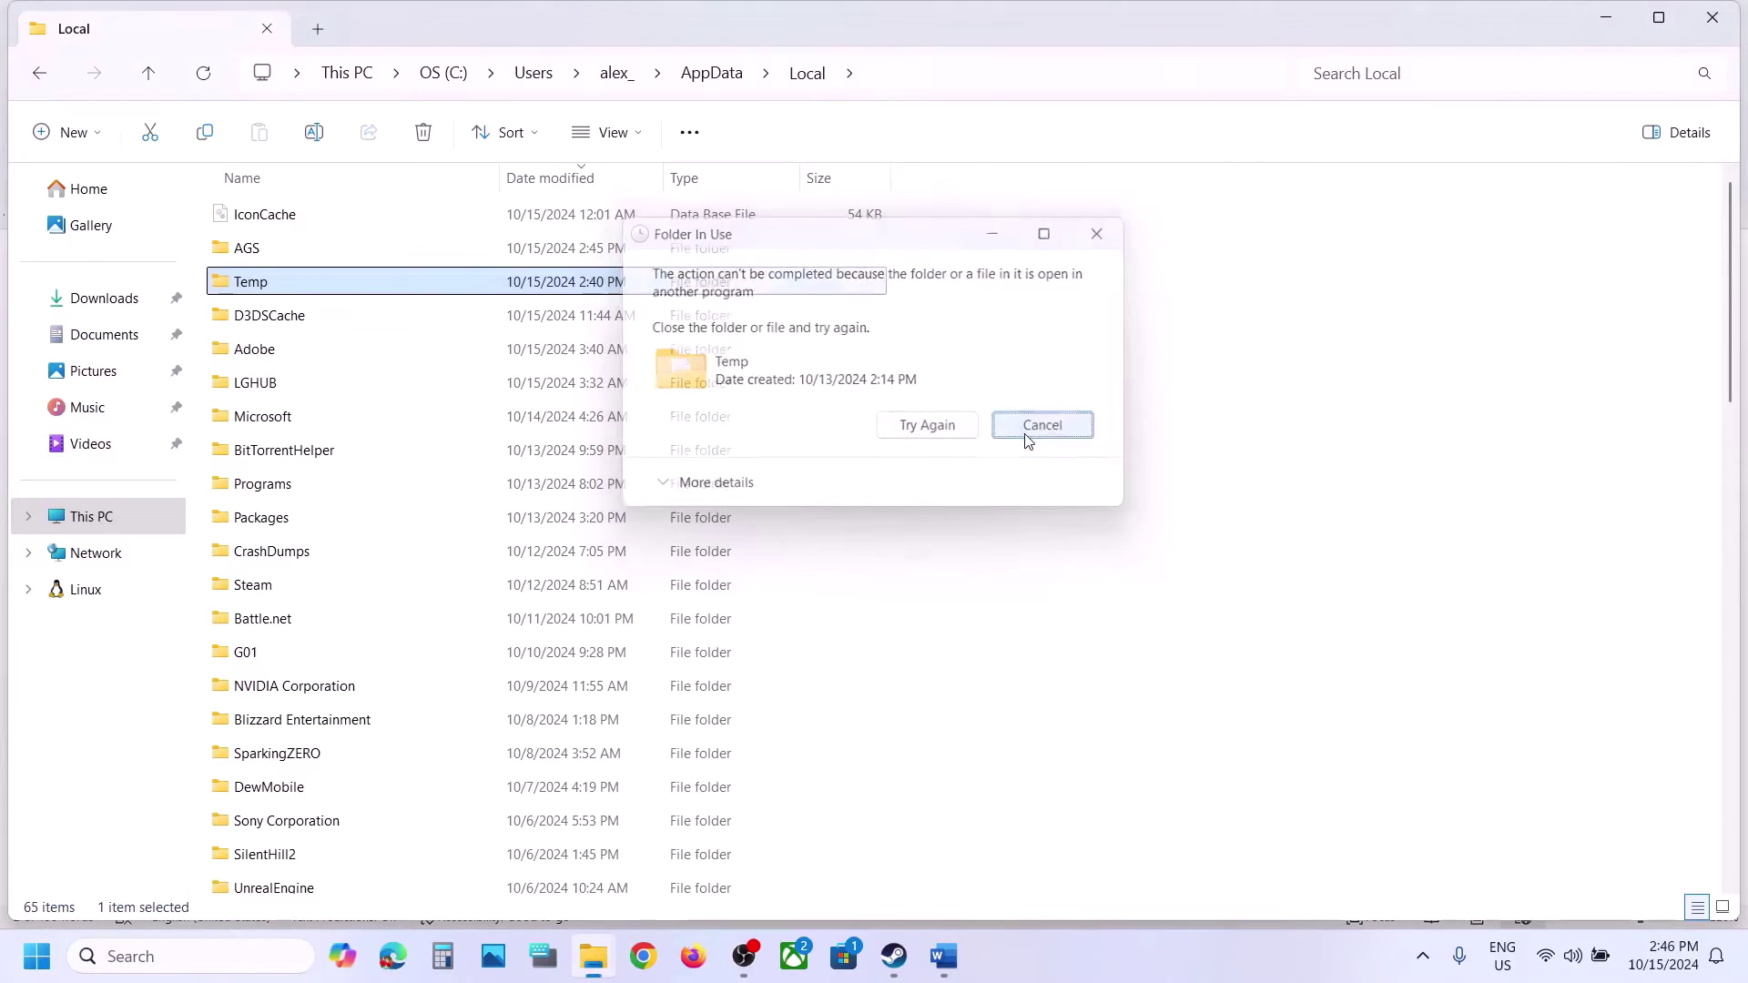
Permanently delete all contents of the AppData\Local\Temp folder, skipping all files in use, and close File Explorer.
double_click(373, 287)
key("ctrl+a")
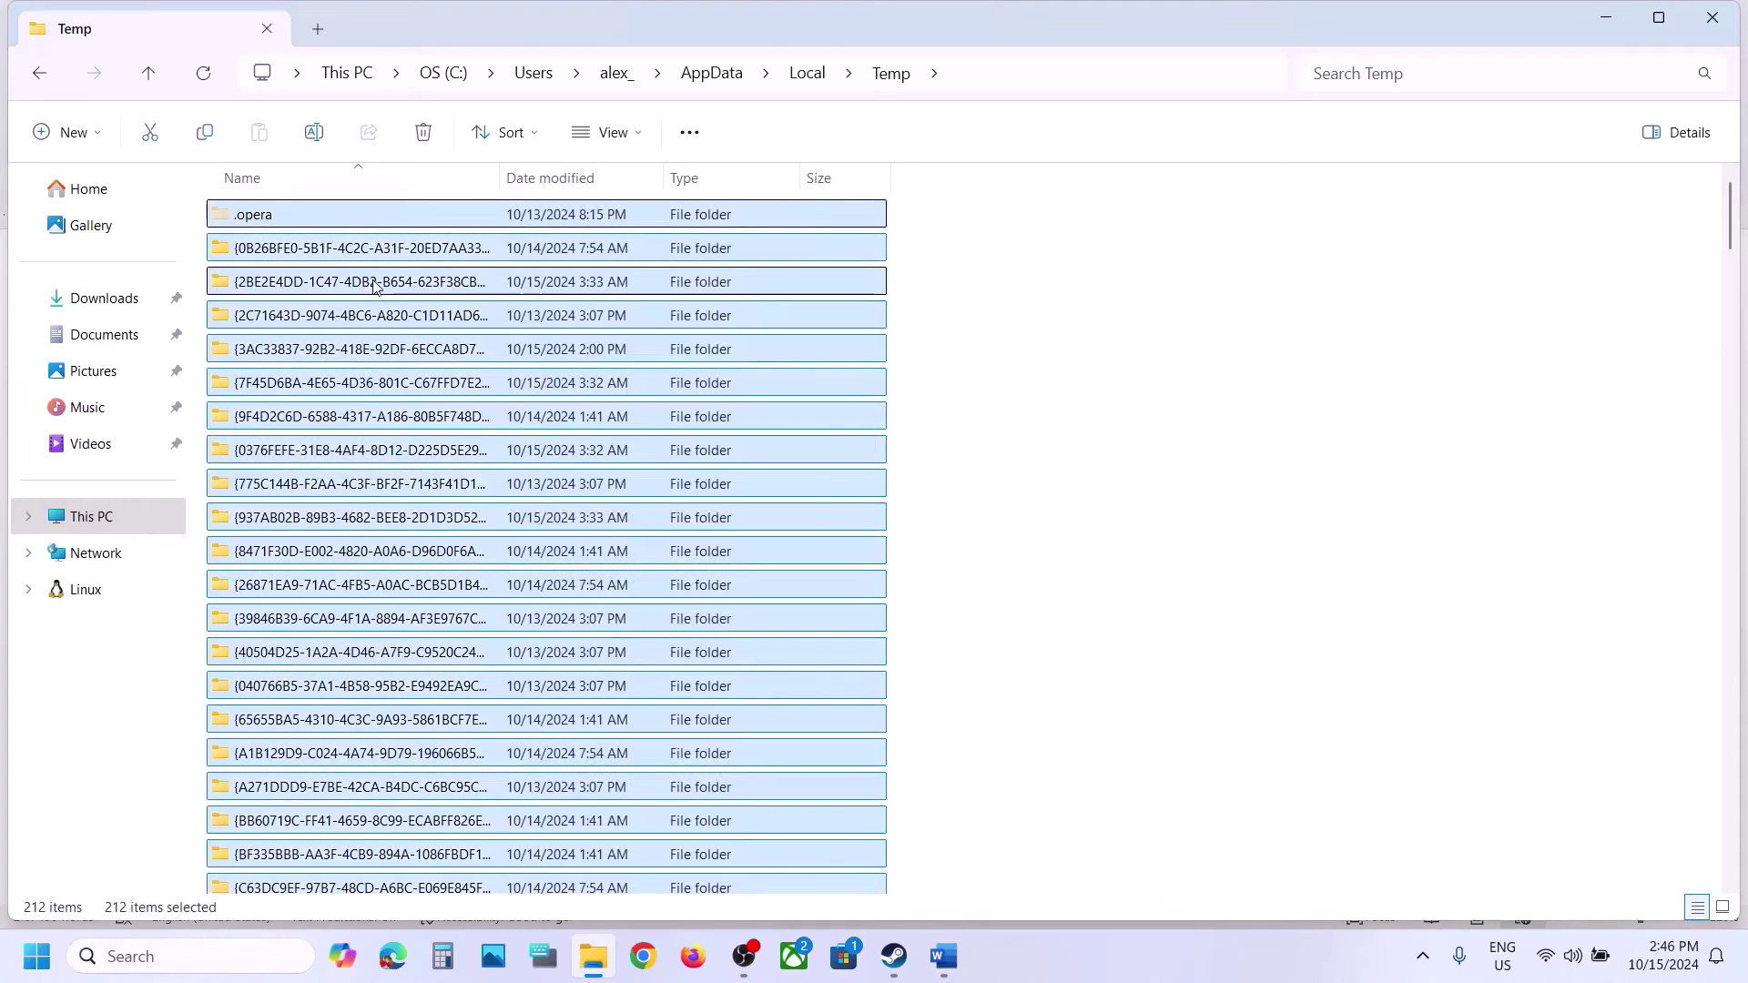
key("shift+Delete")
key("Return")
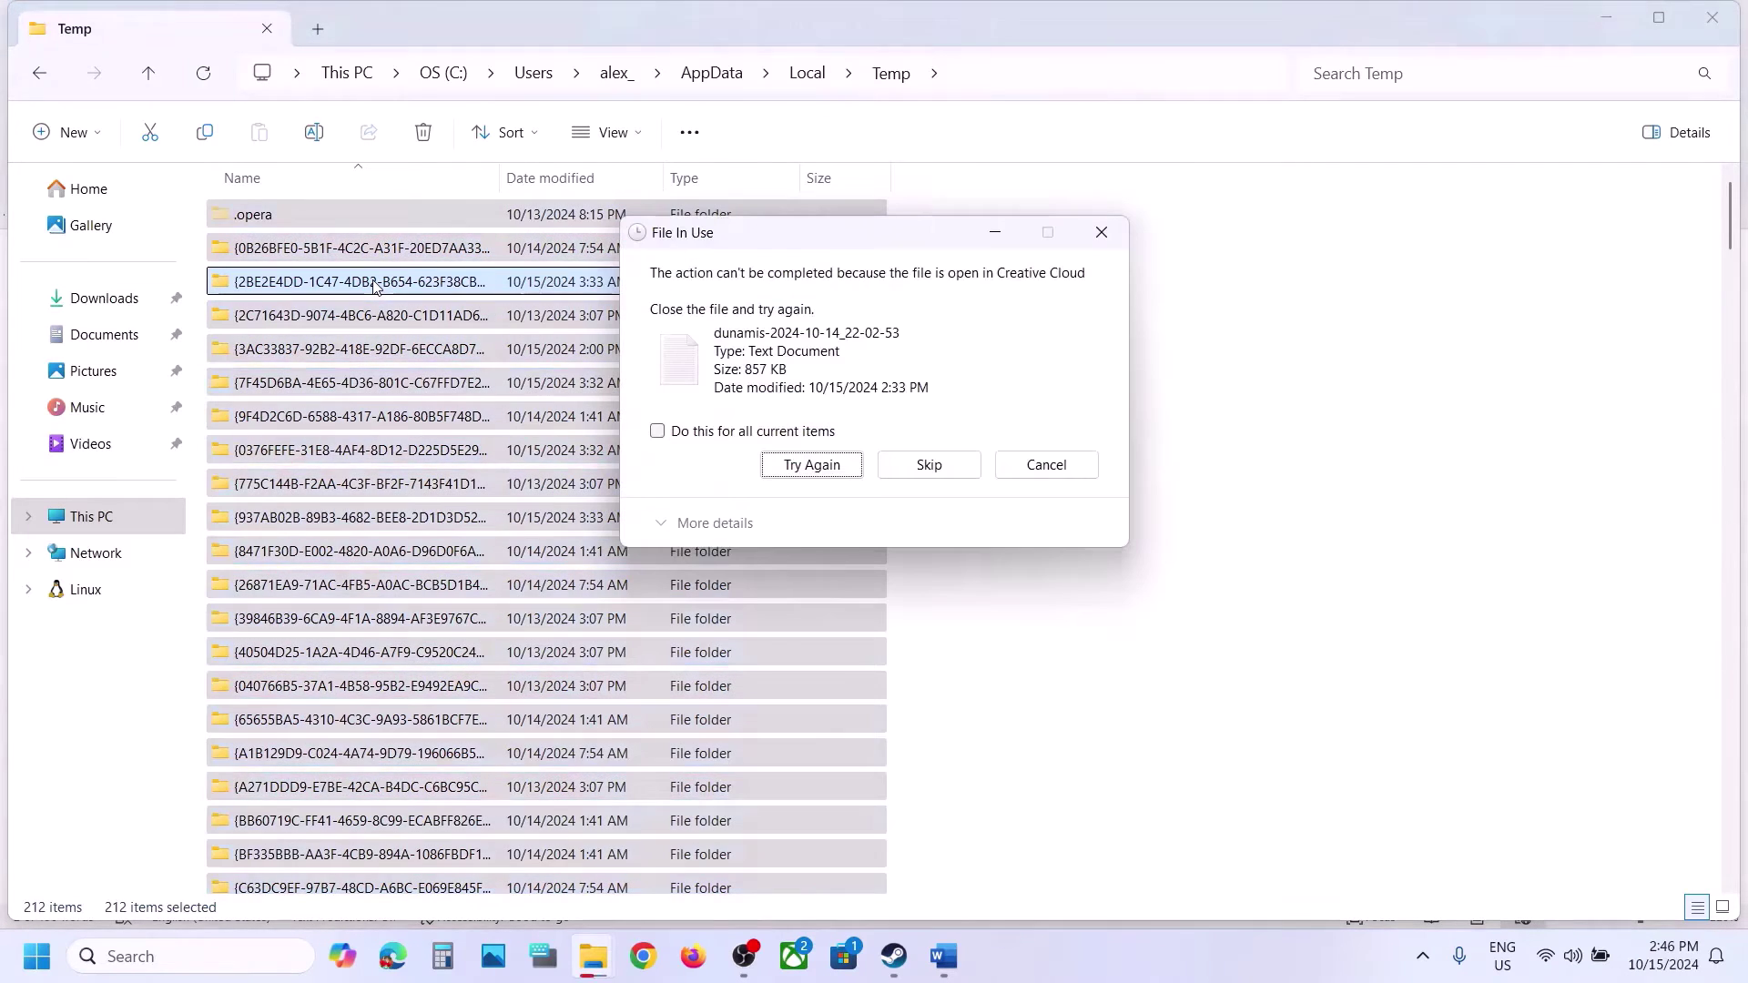
left_click(683, 435)
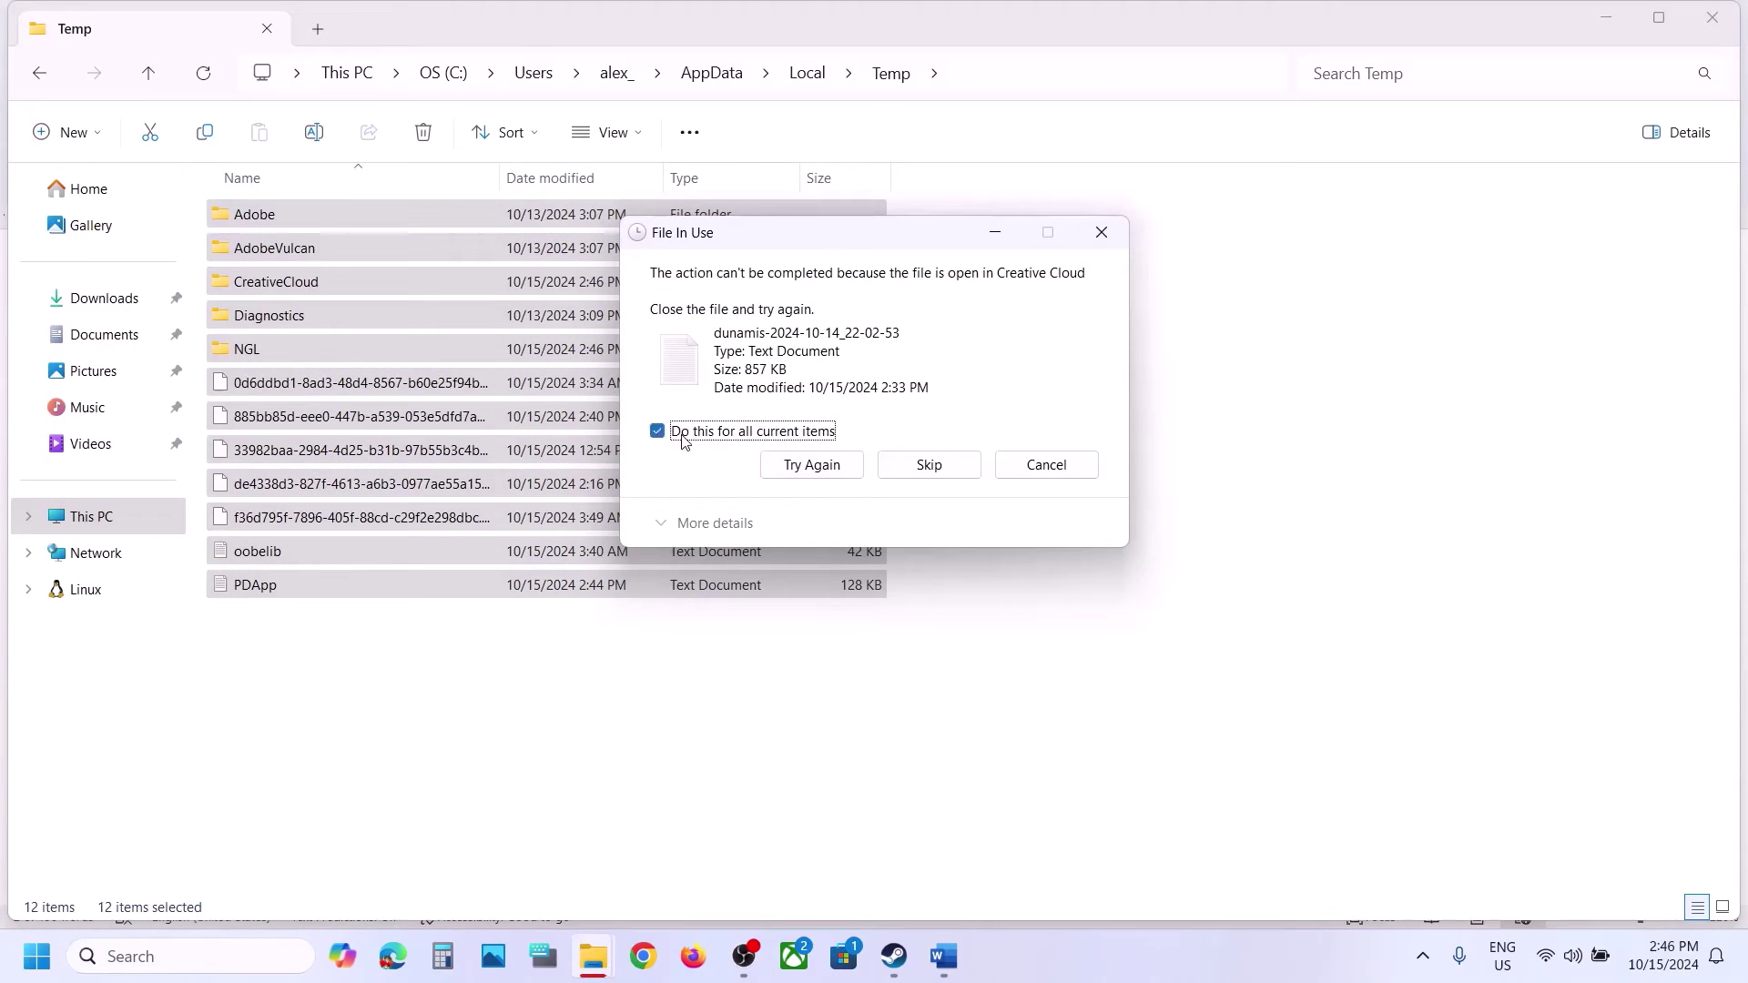
left_click(924, 466)
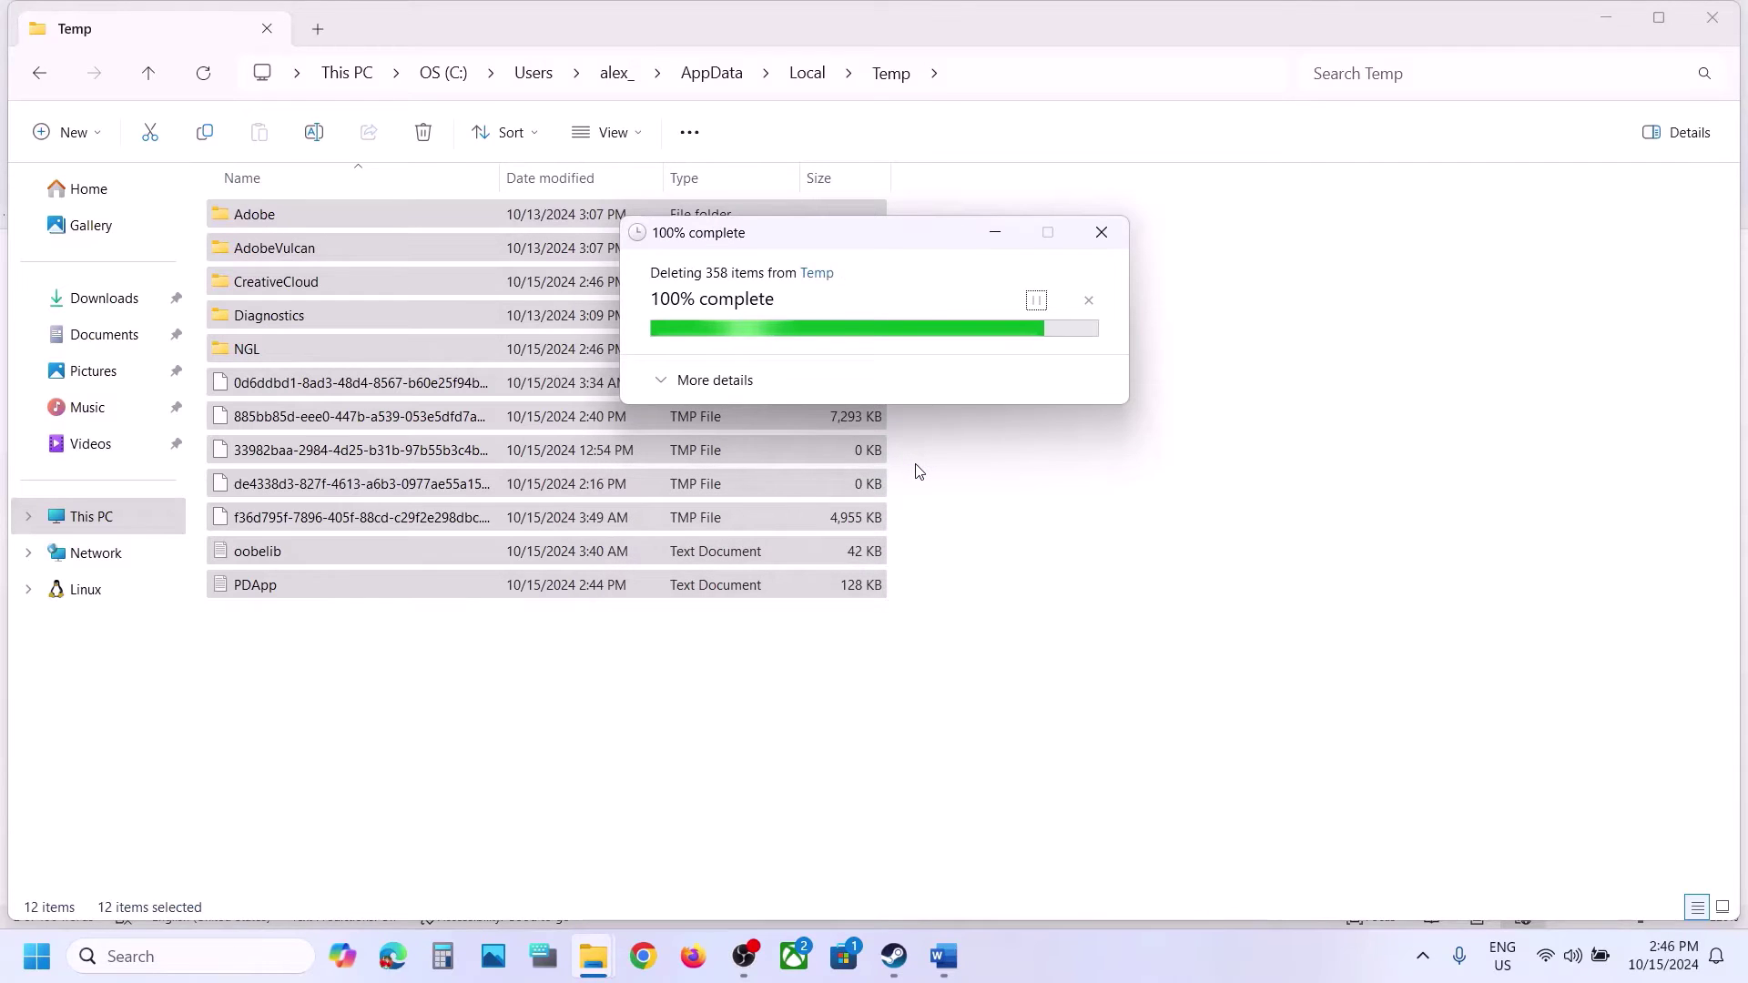
left_click(1711, 20)
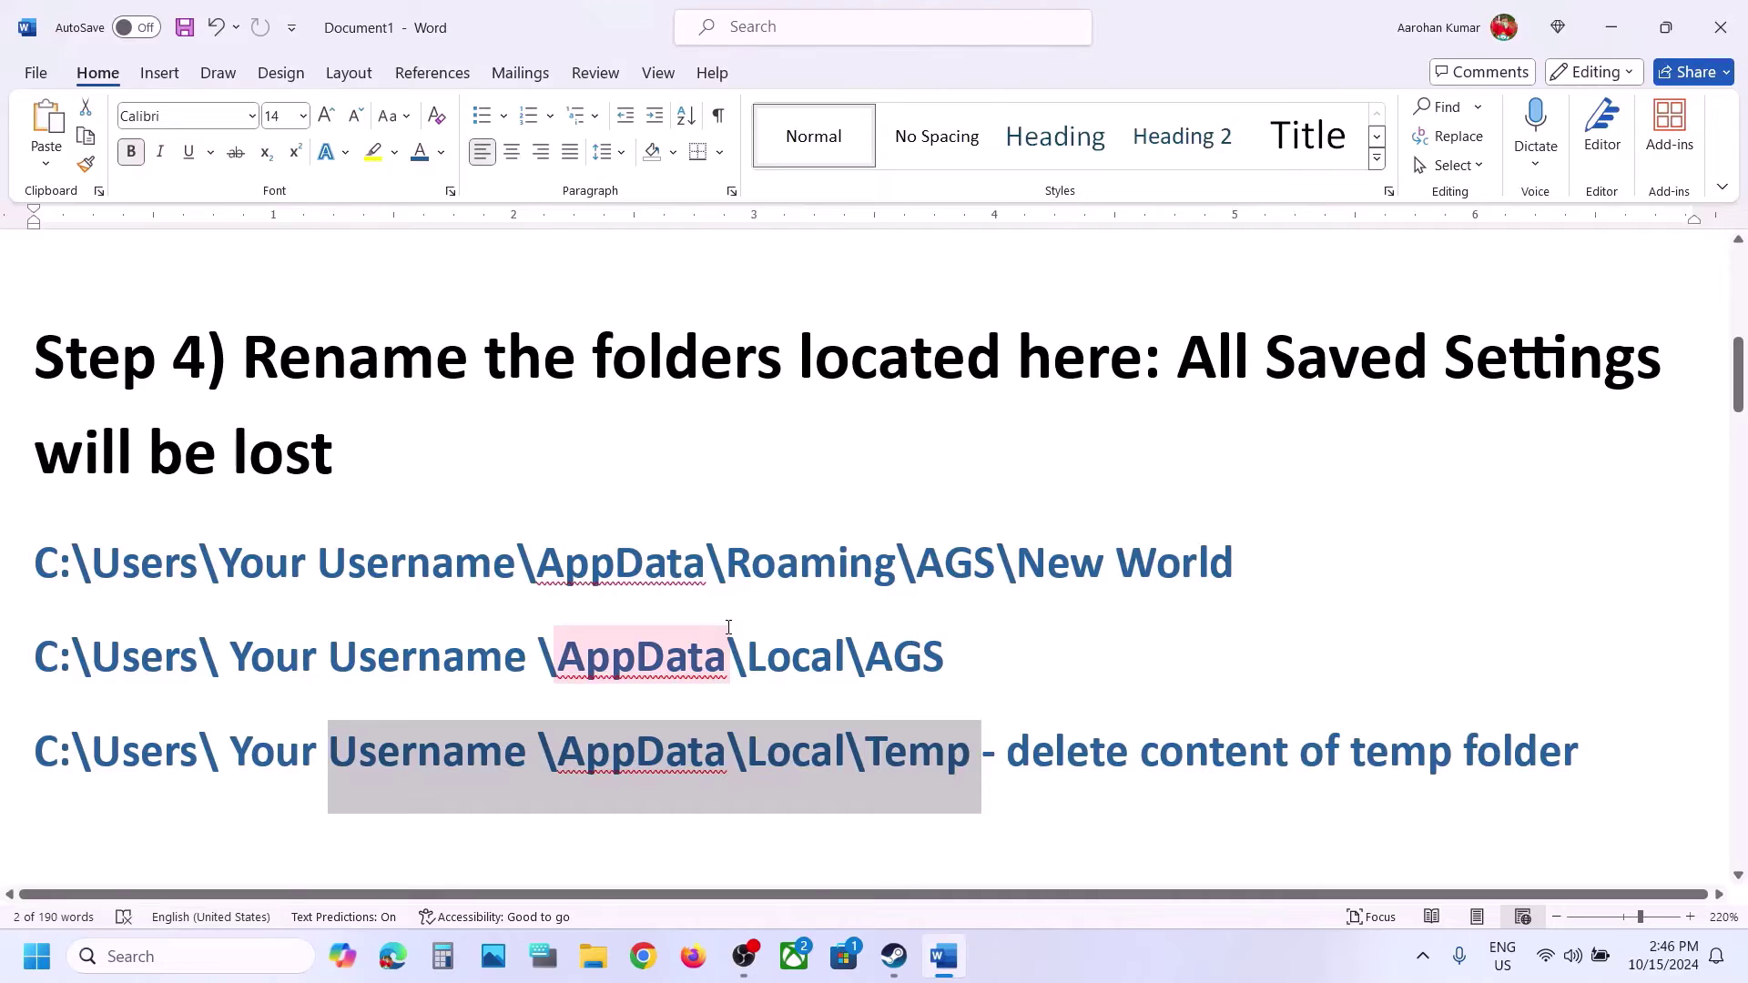
Highlight Step 5's administrator instruction in Word, and open the local files folder of New World: Aeternum from the Steam library.
scroll(728, 627, "down", 5)
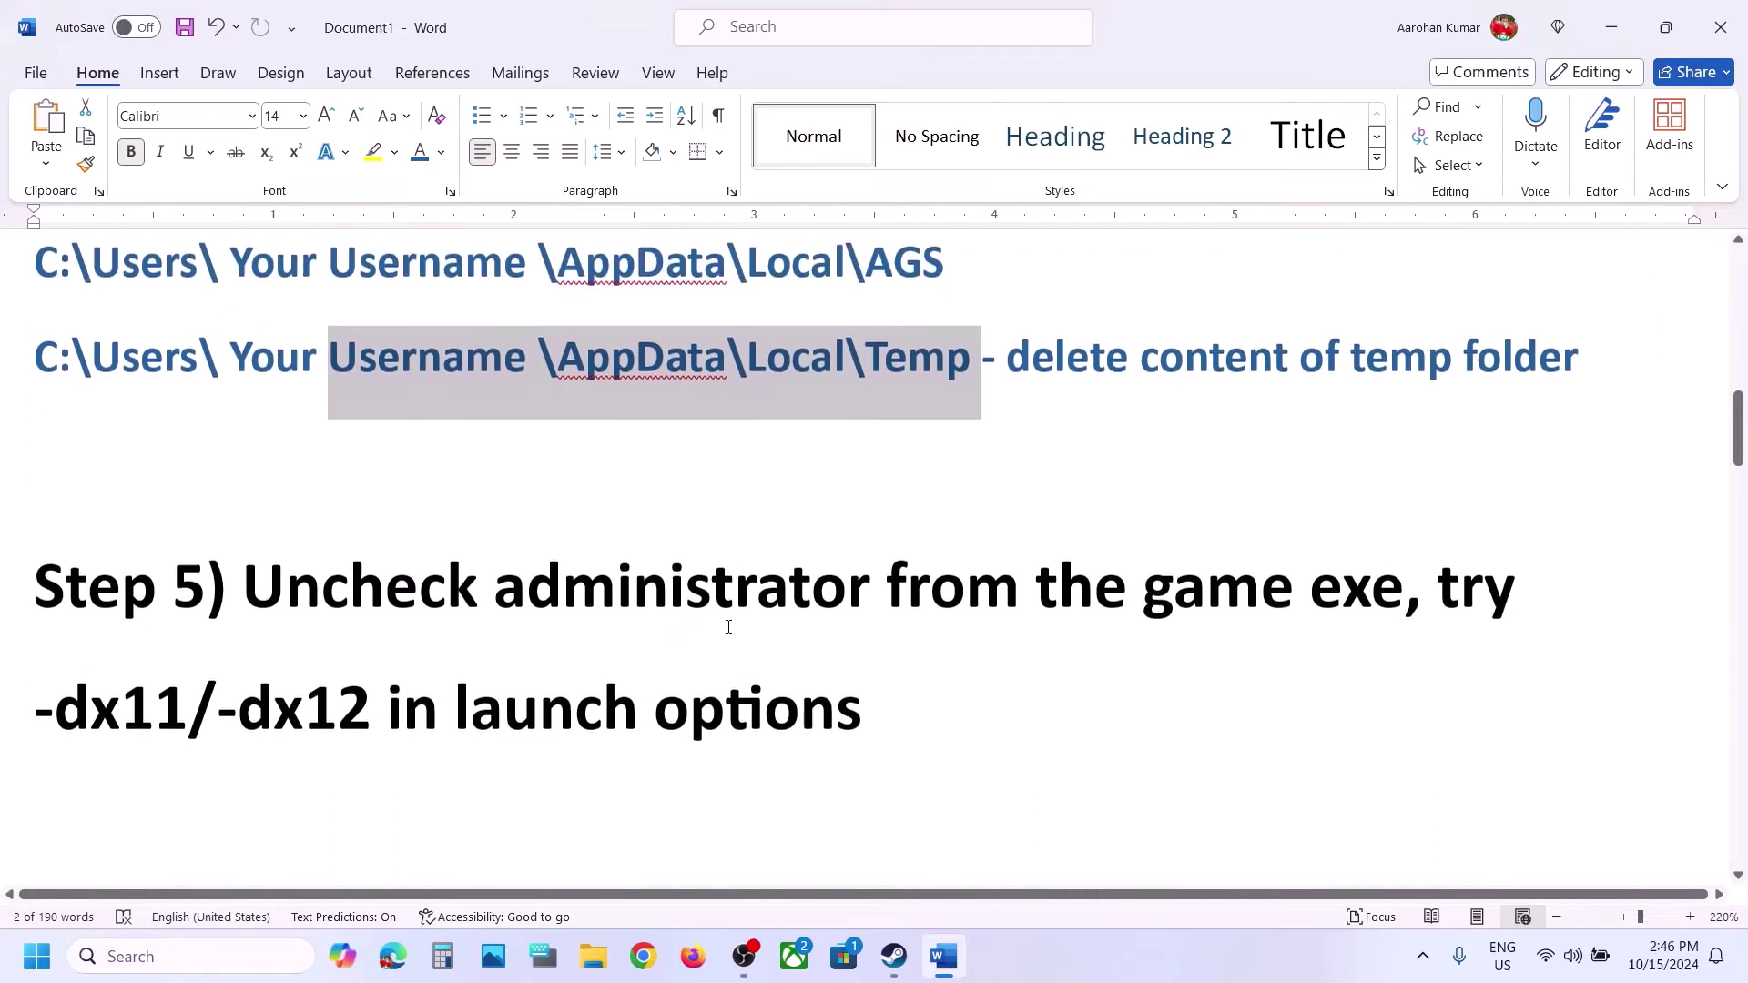
left_click_drag(244, 523, 1404, 524)
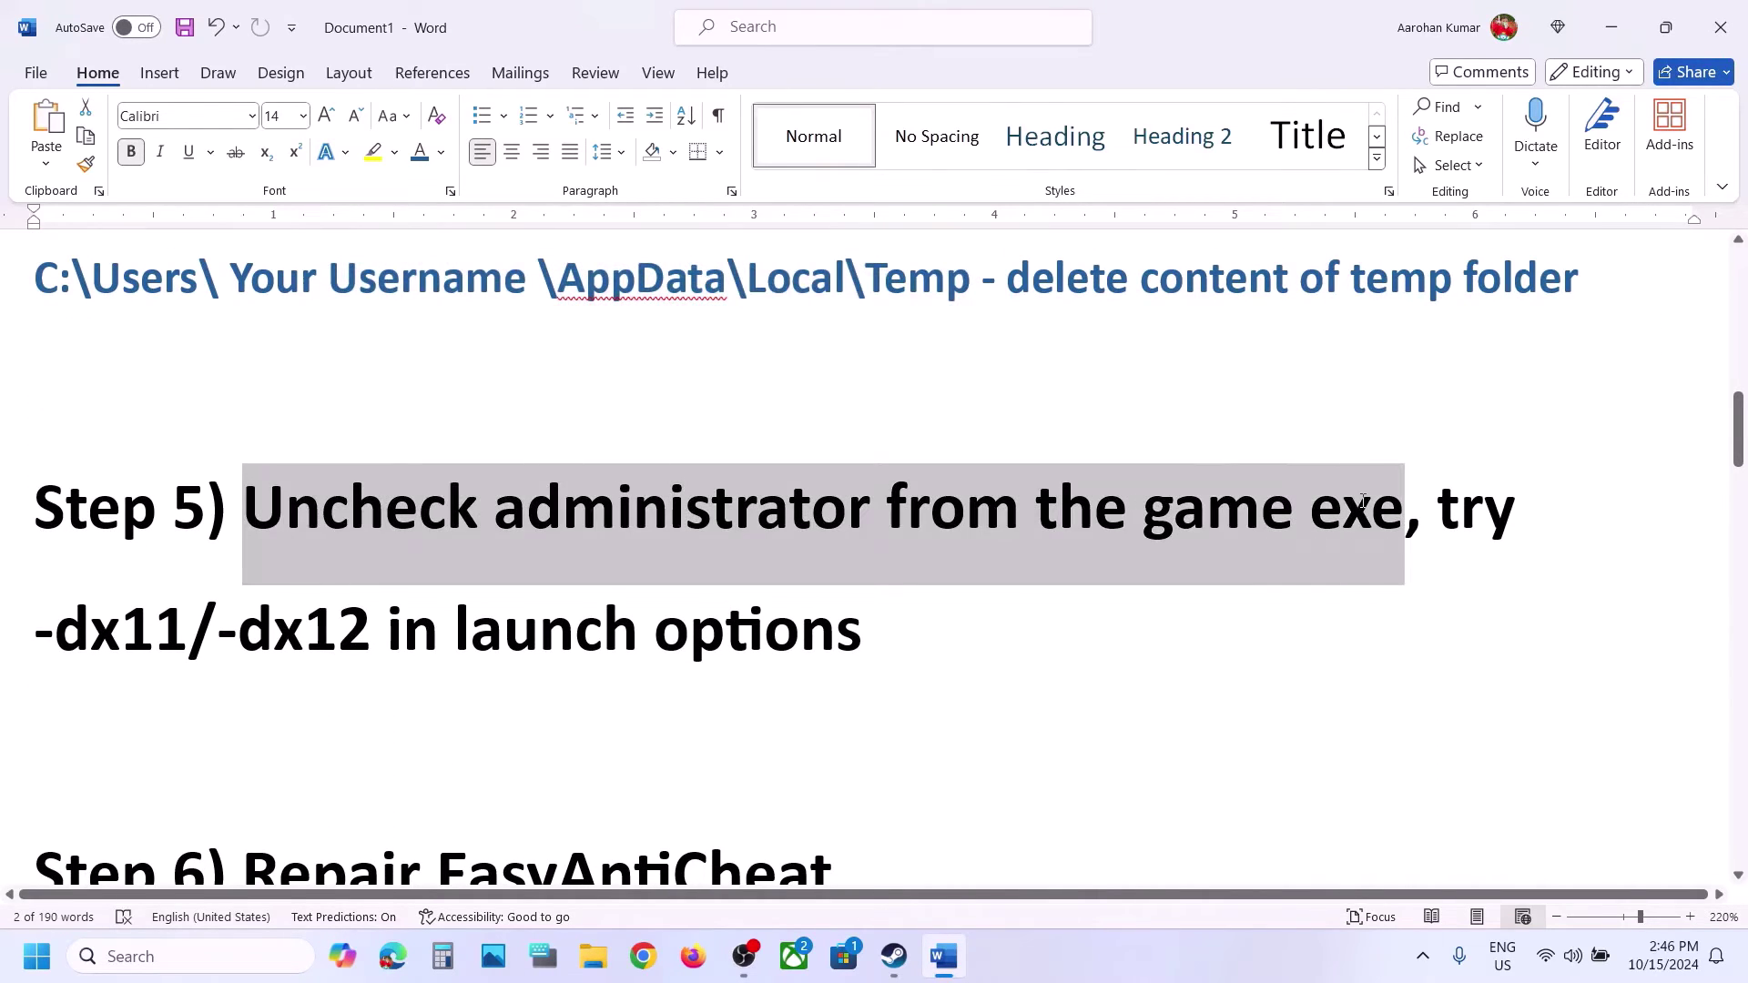
left_click(903, 960)
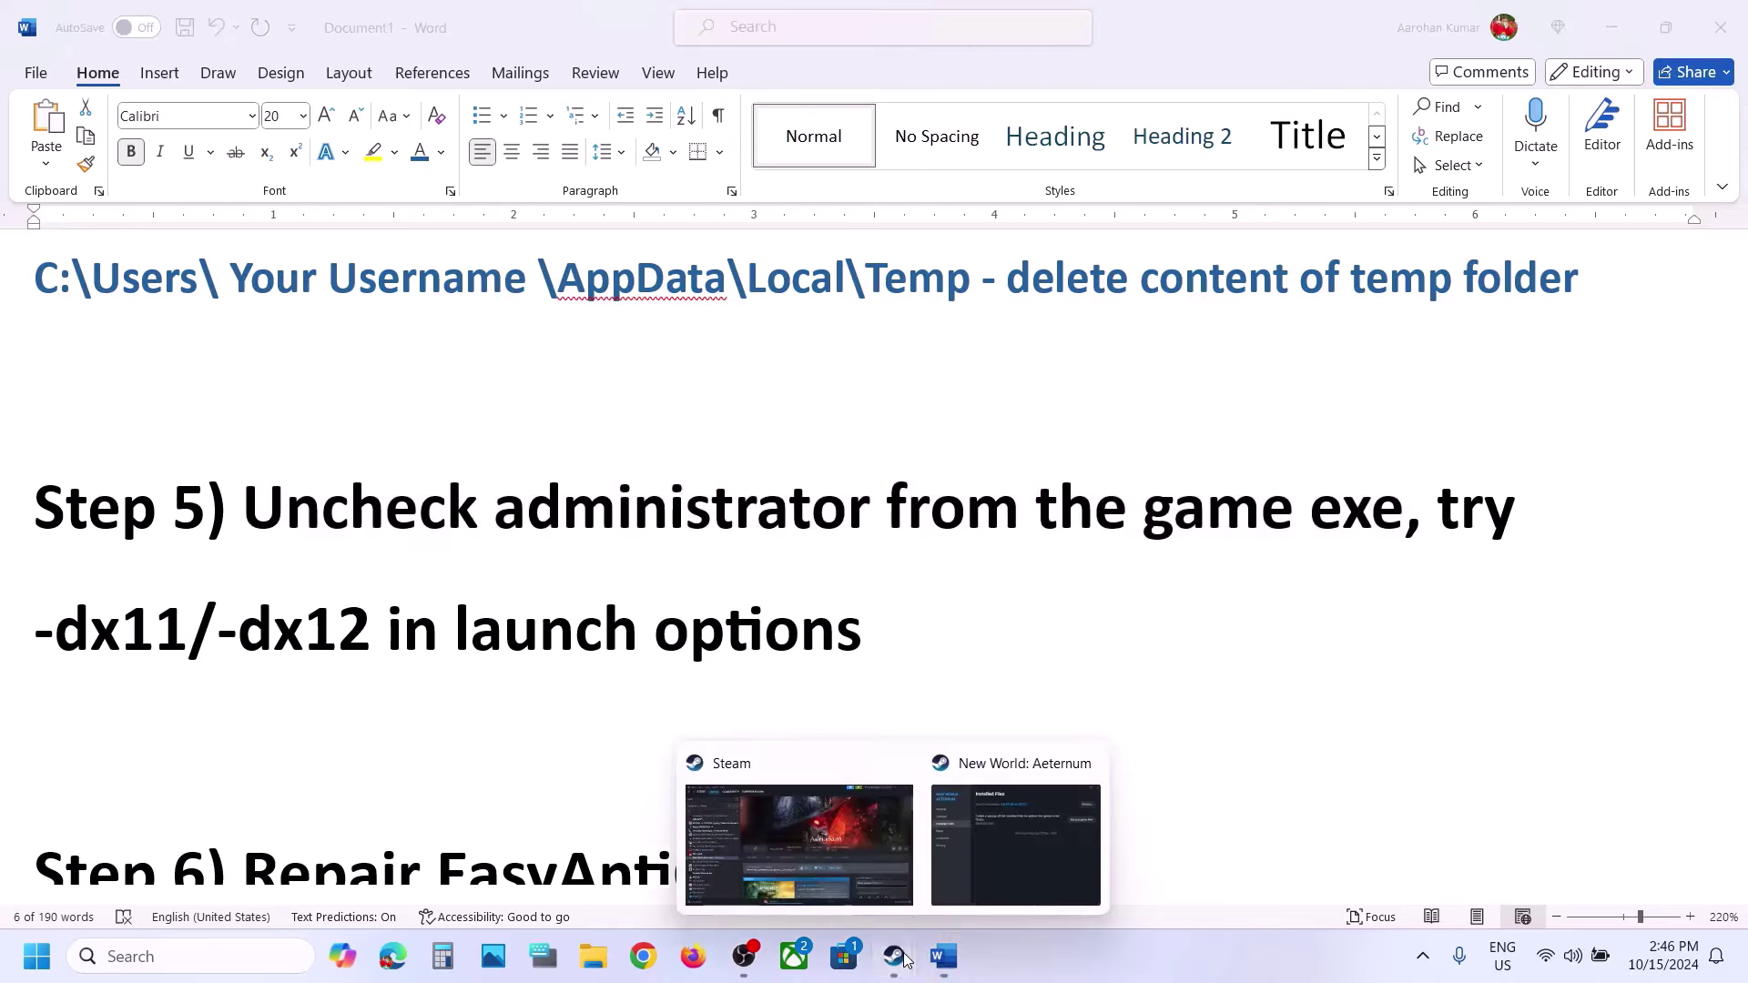
left_click(845, 906)
right_click(237, 564)
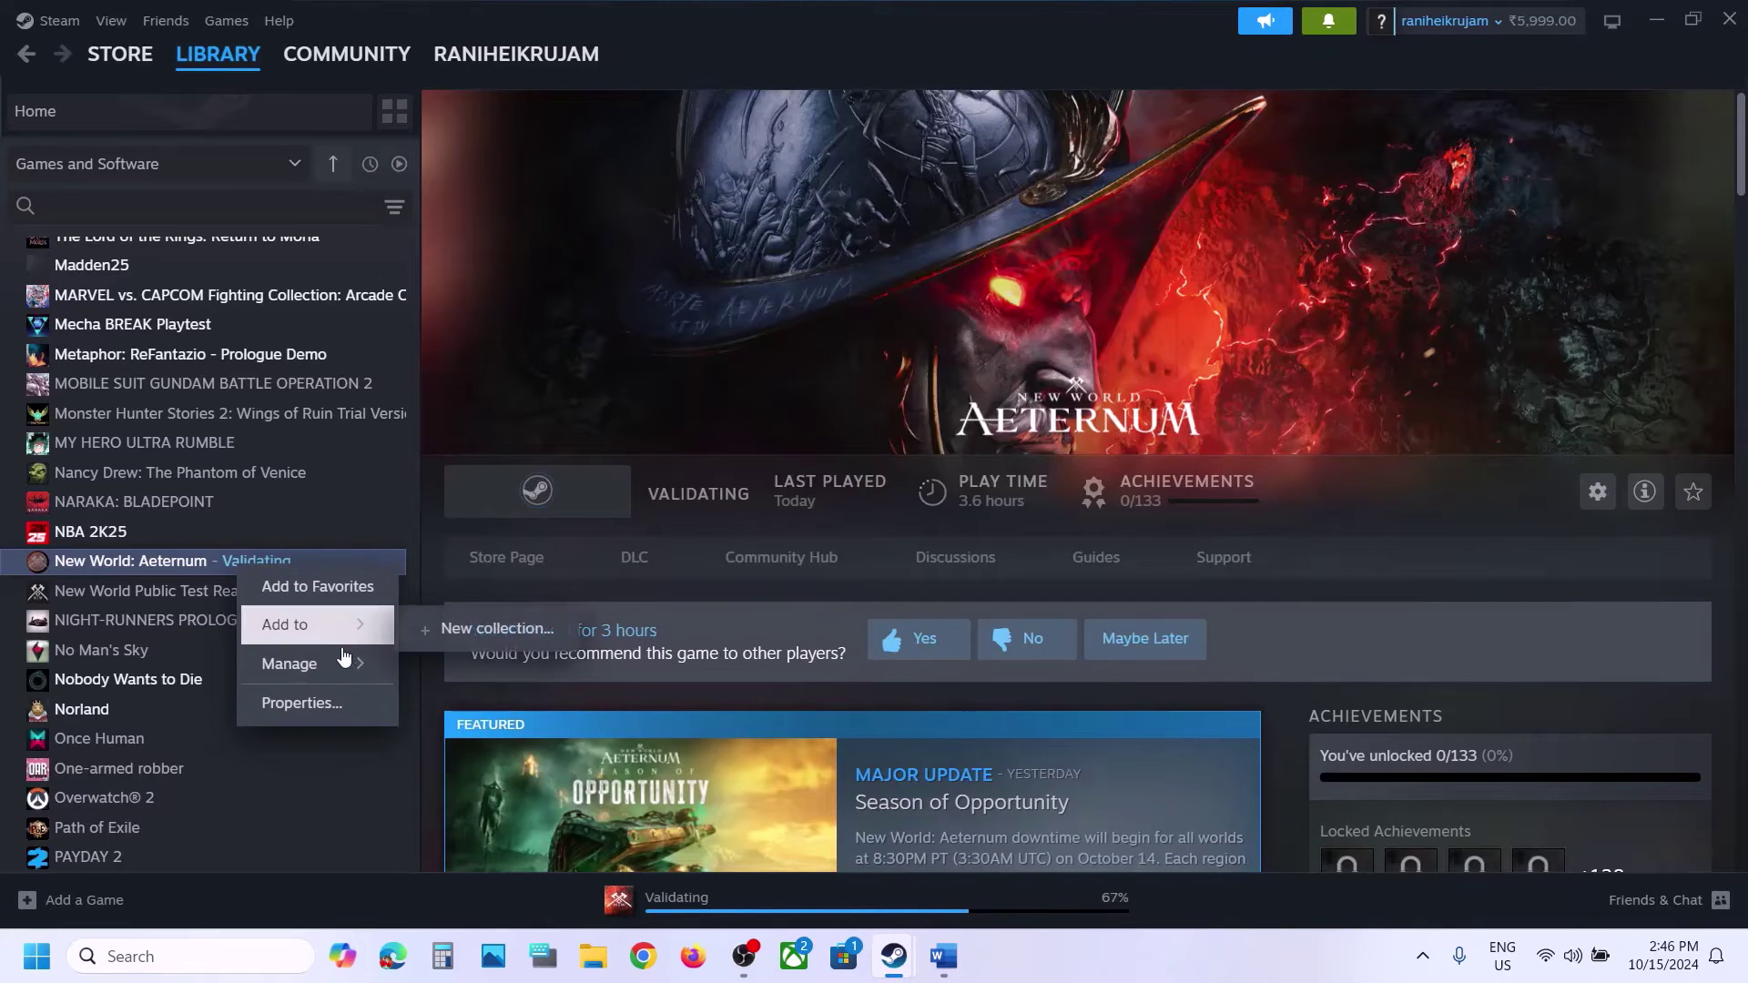
mouse_move(342, 656)
left_click(504, 705)
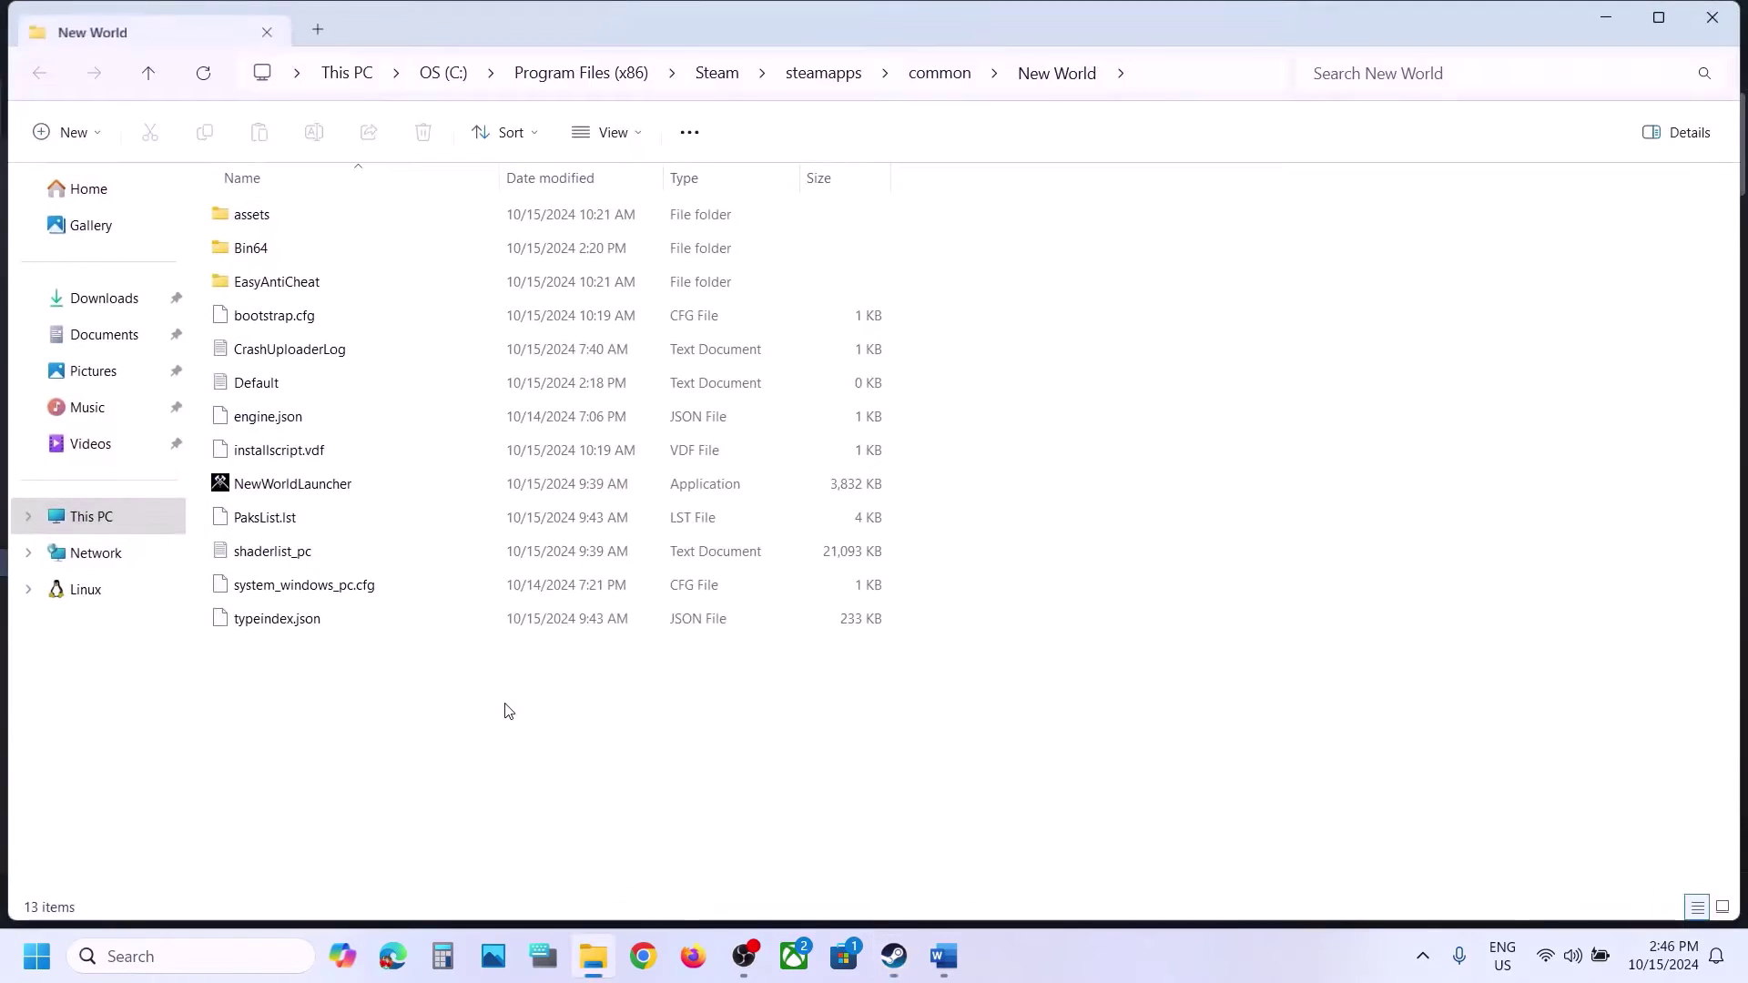
Open the NewWorld application's compatibility properties in the Bin64 folder, and apply them with Run this program as an administrator unchecked.
double_click(254, 255)
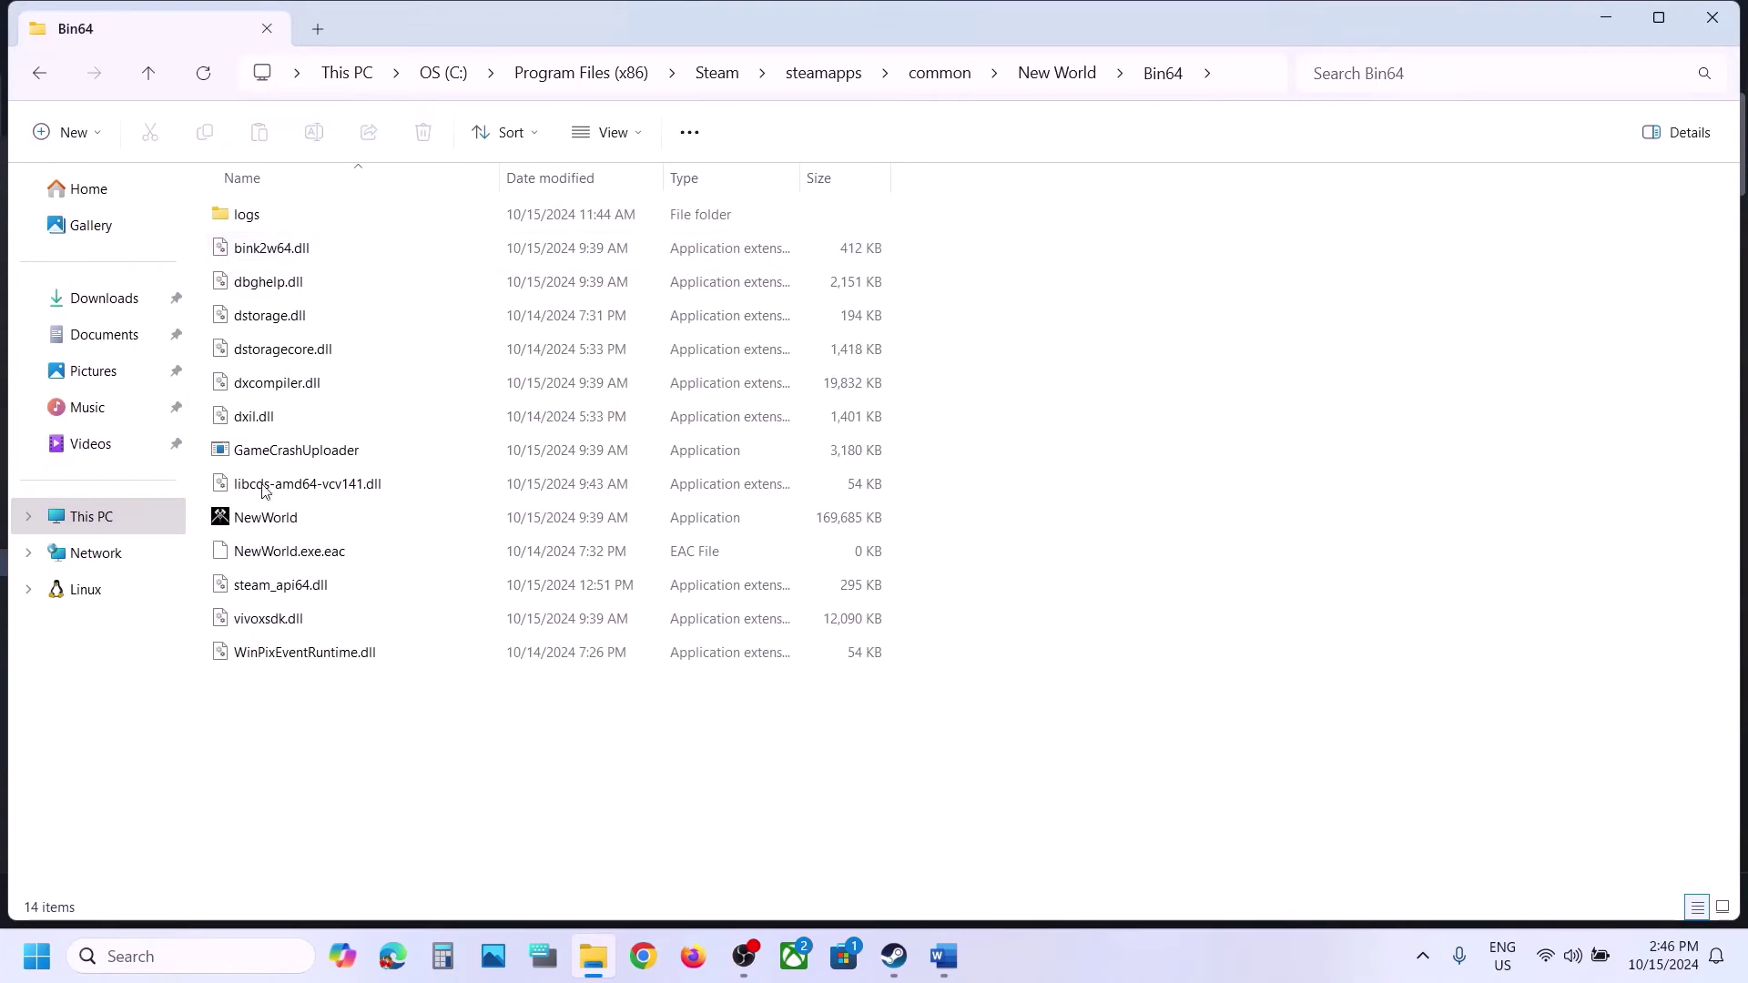
right_click(257, 517)
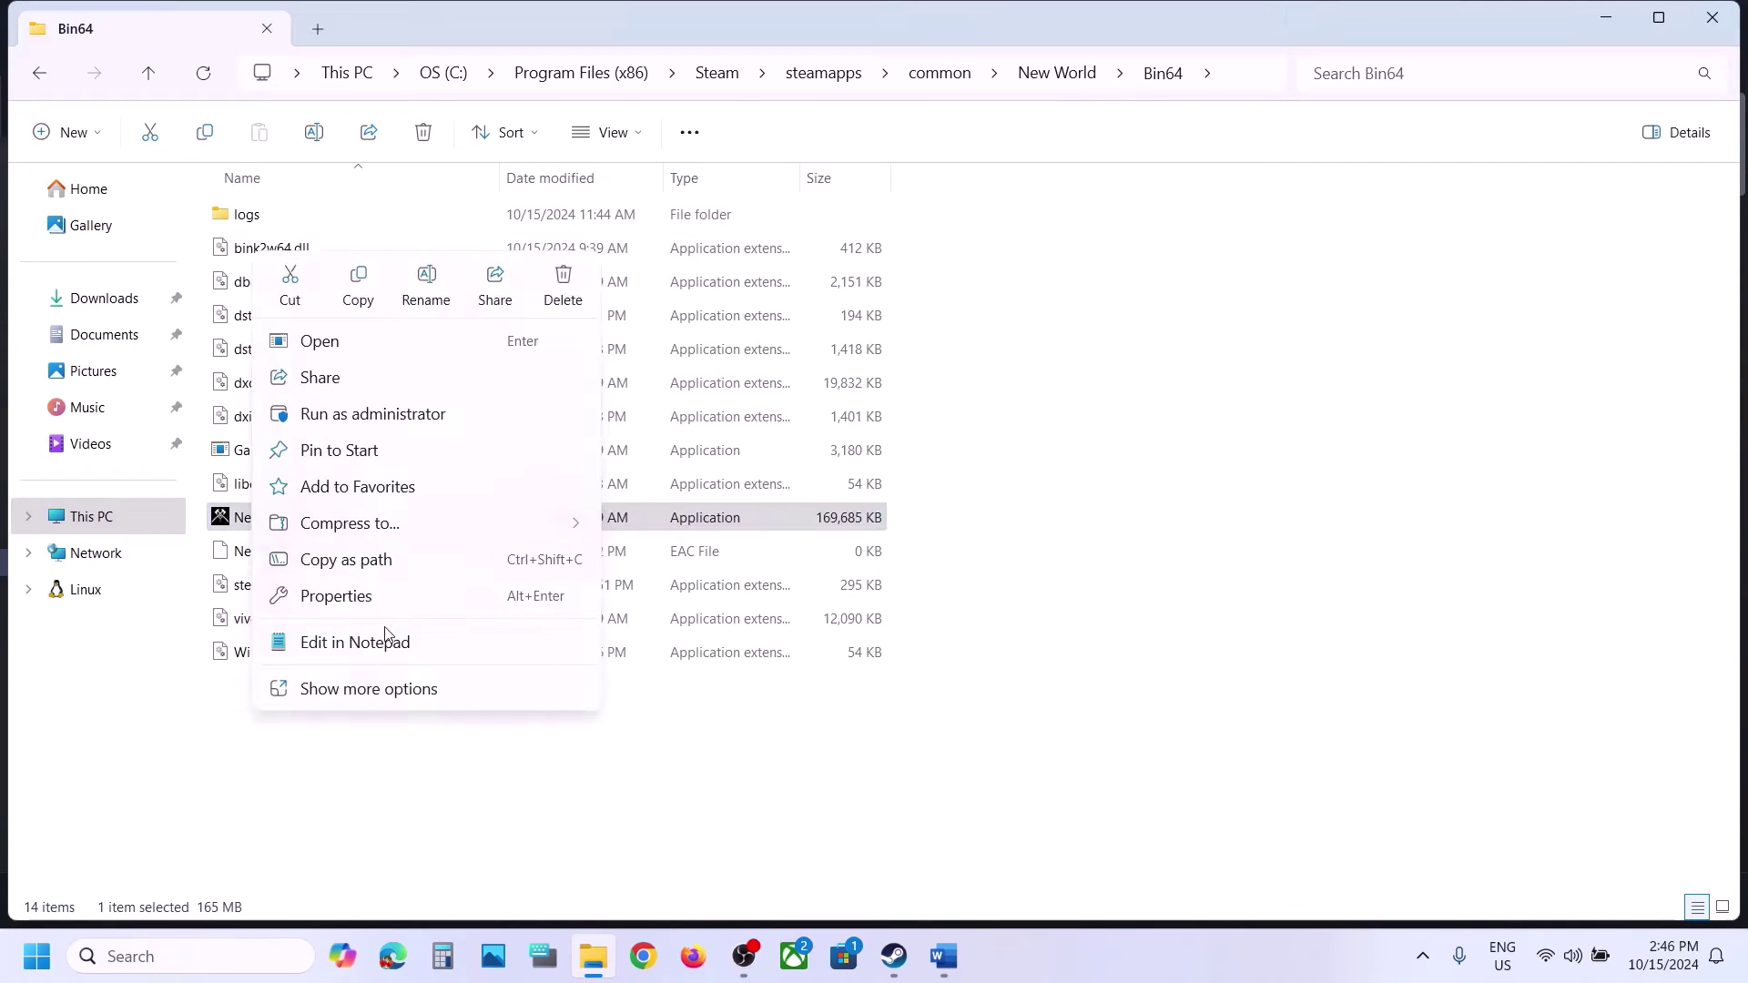
left_click(356, 606)
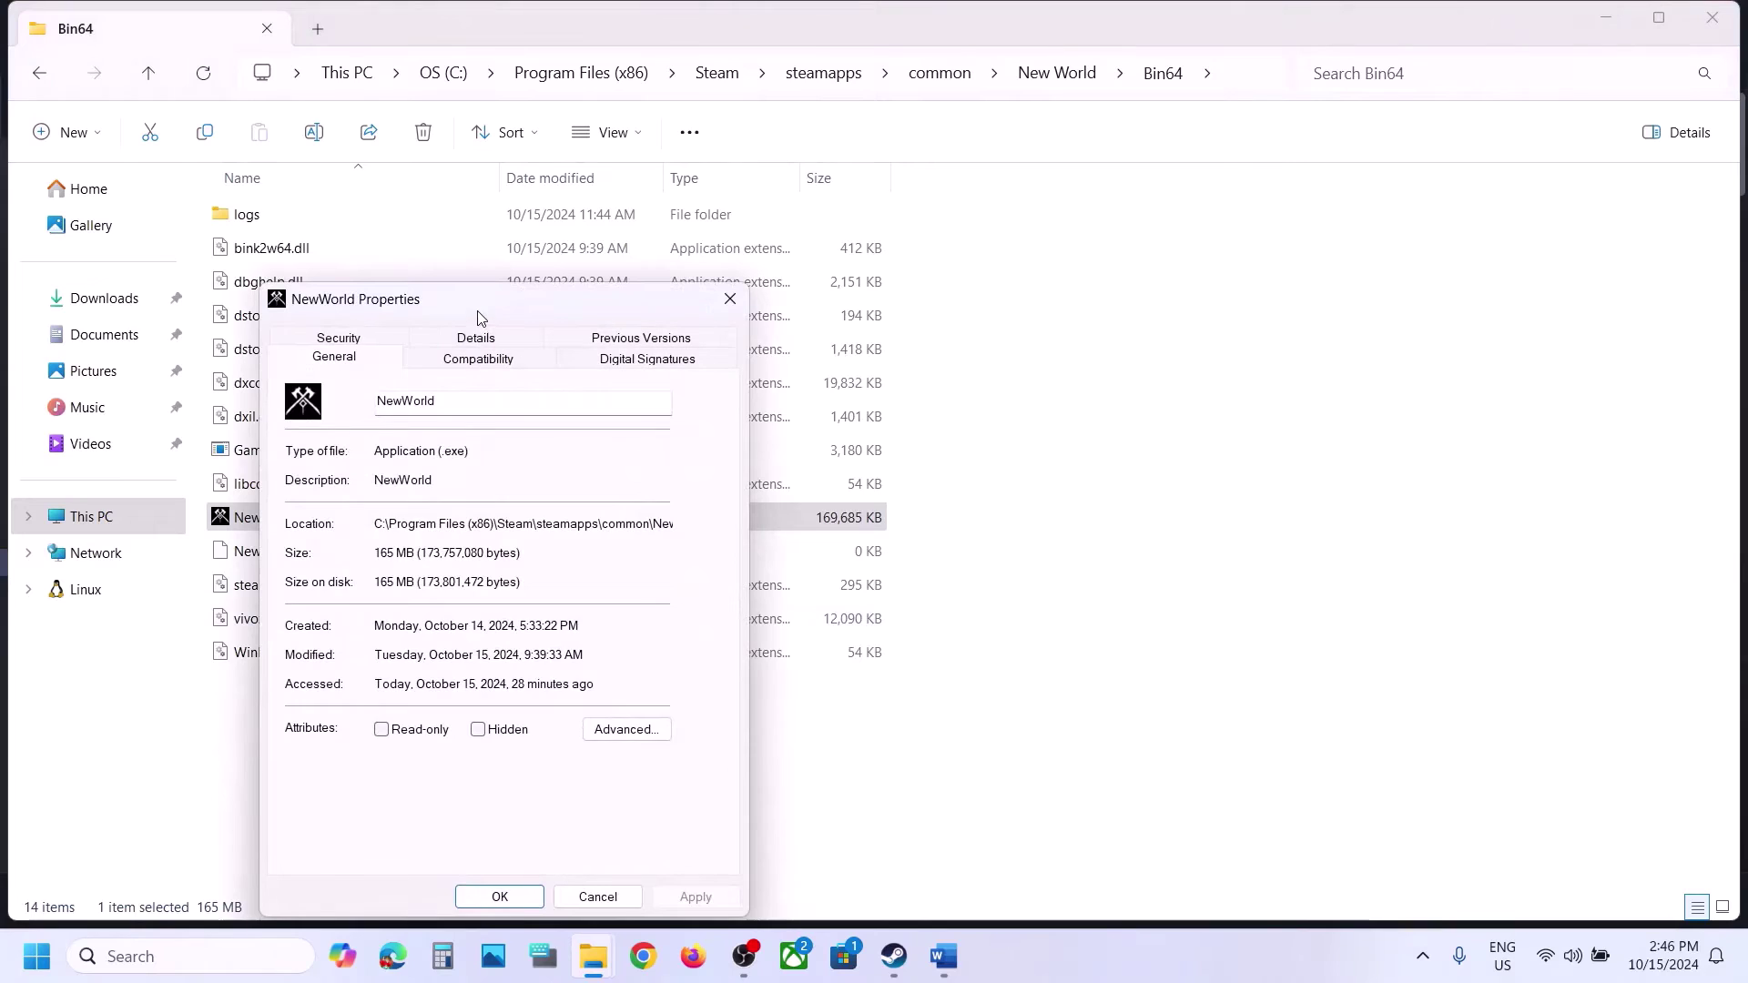
left_click_drag(480, 320, 746, 214)
left_click(737, 259)
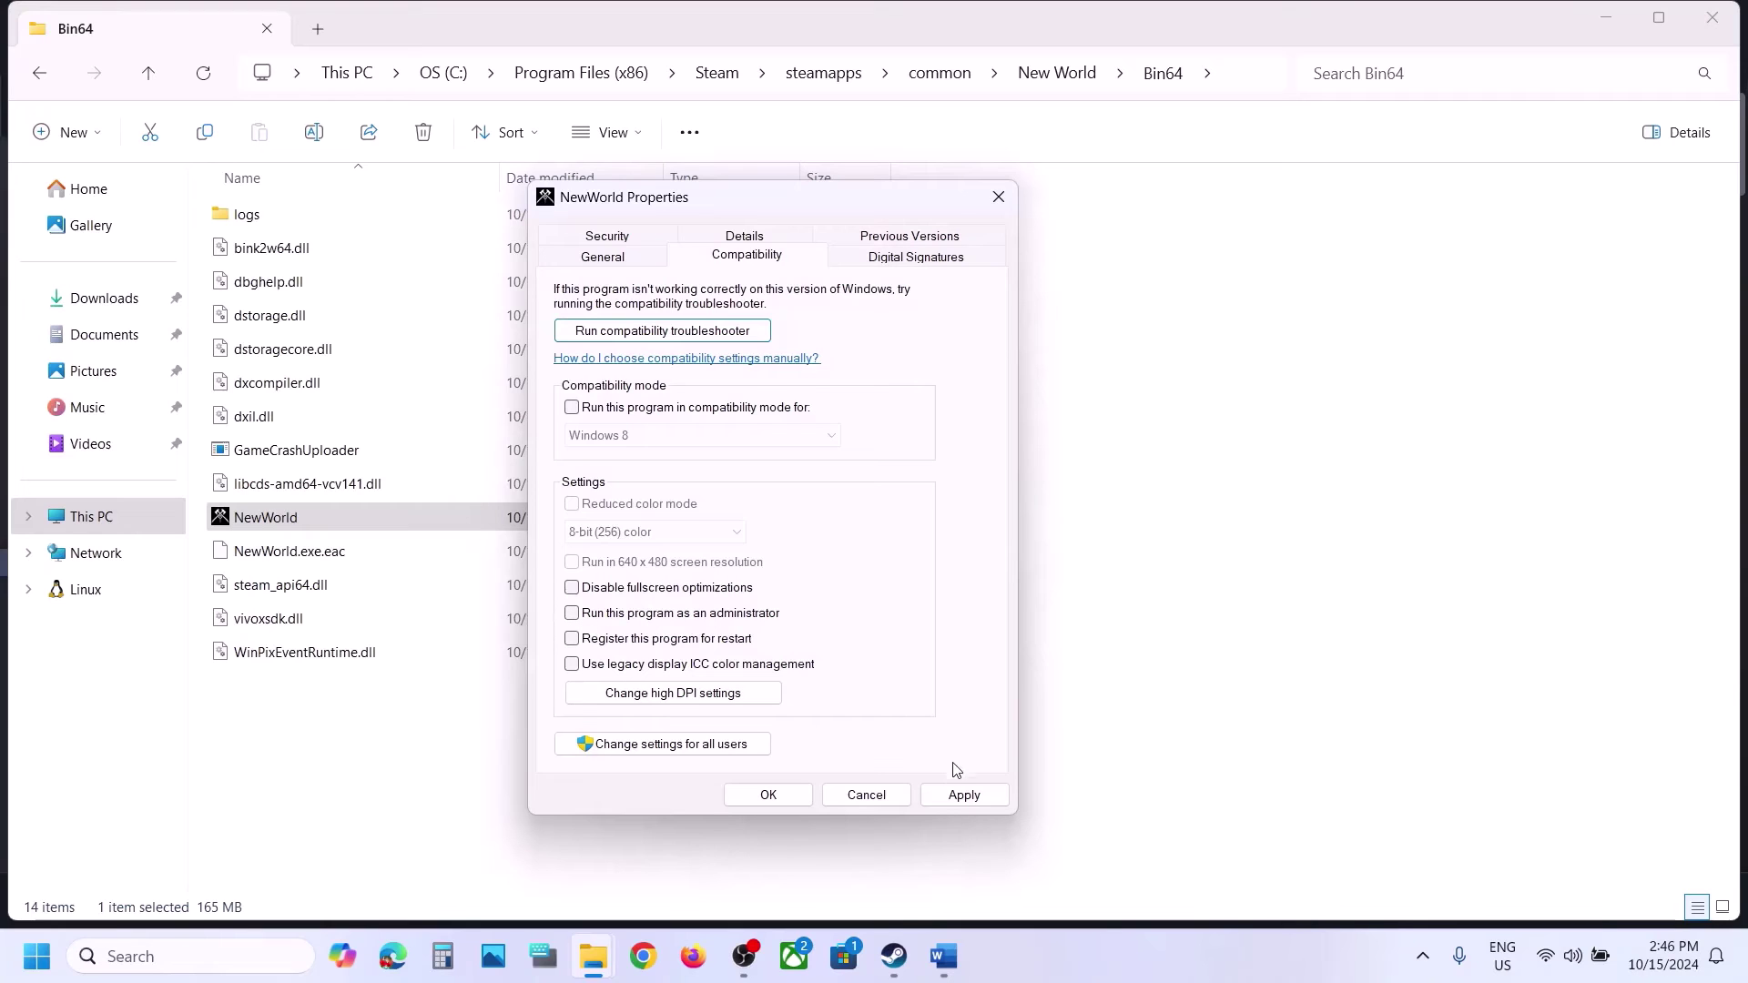
left_click(963, 794)
left_click(768, 795)
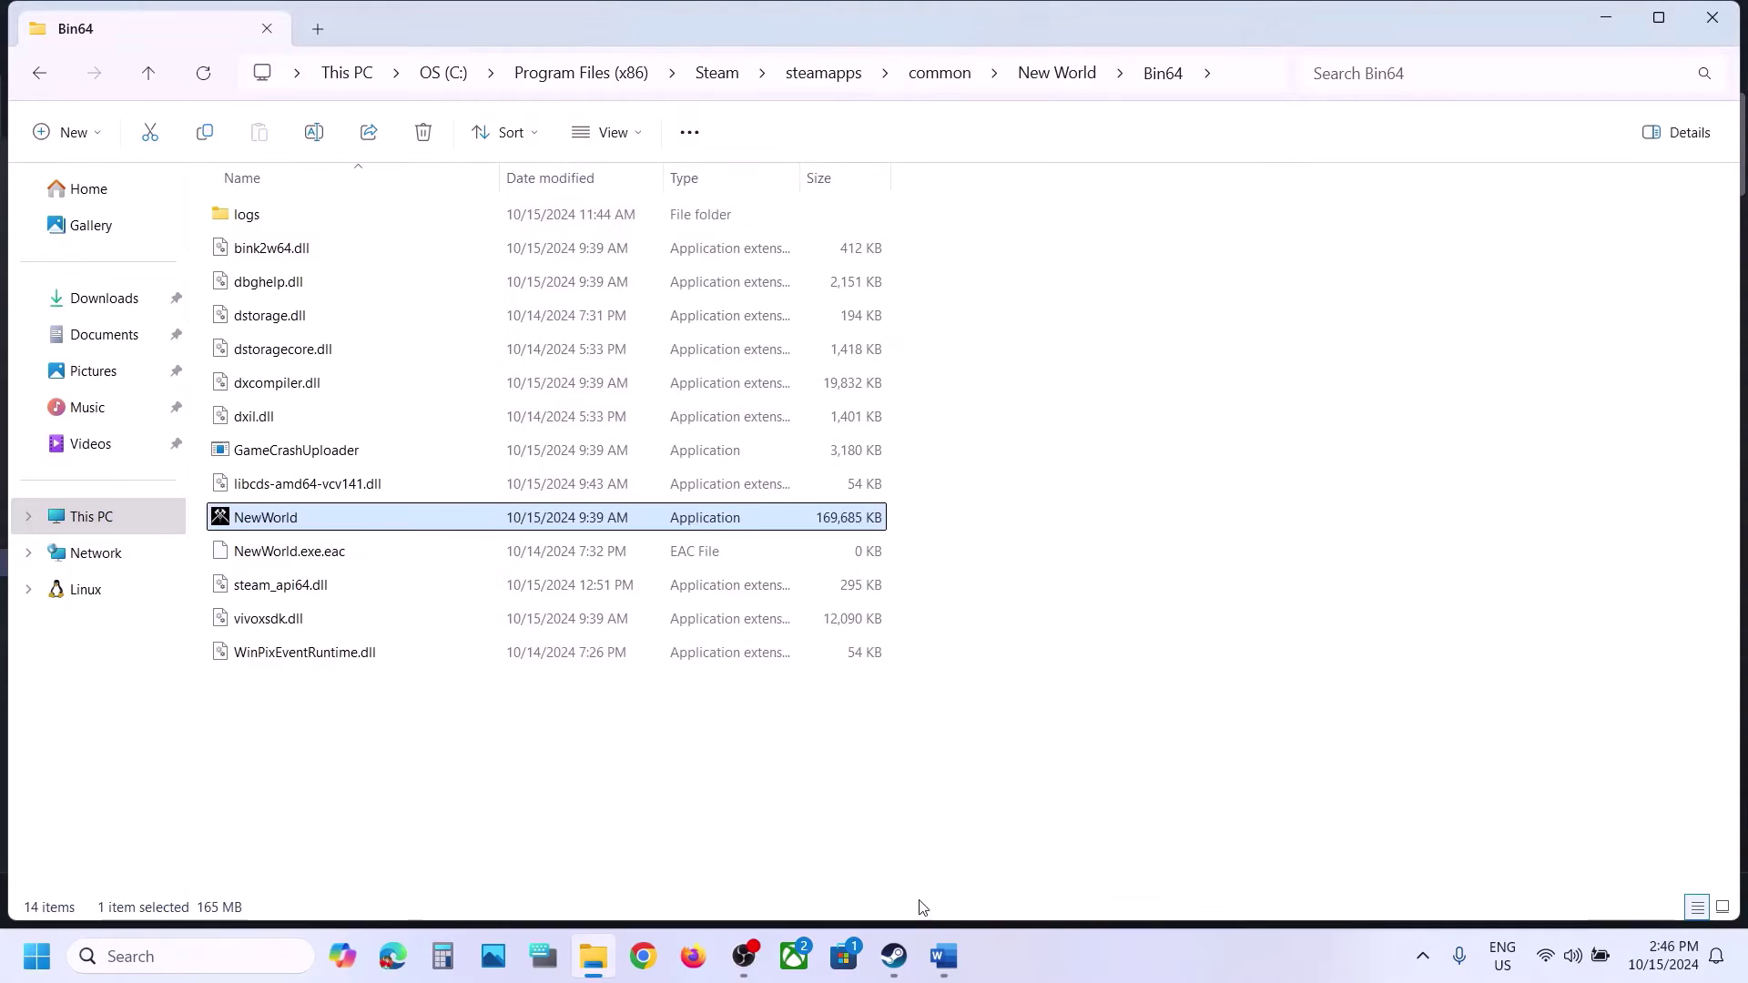
Review Step 5's launch option instruction in Word, and set the launch options of New World: Aeternum in Steam to -dx11.
left_click(945, 965)
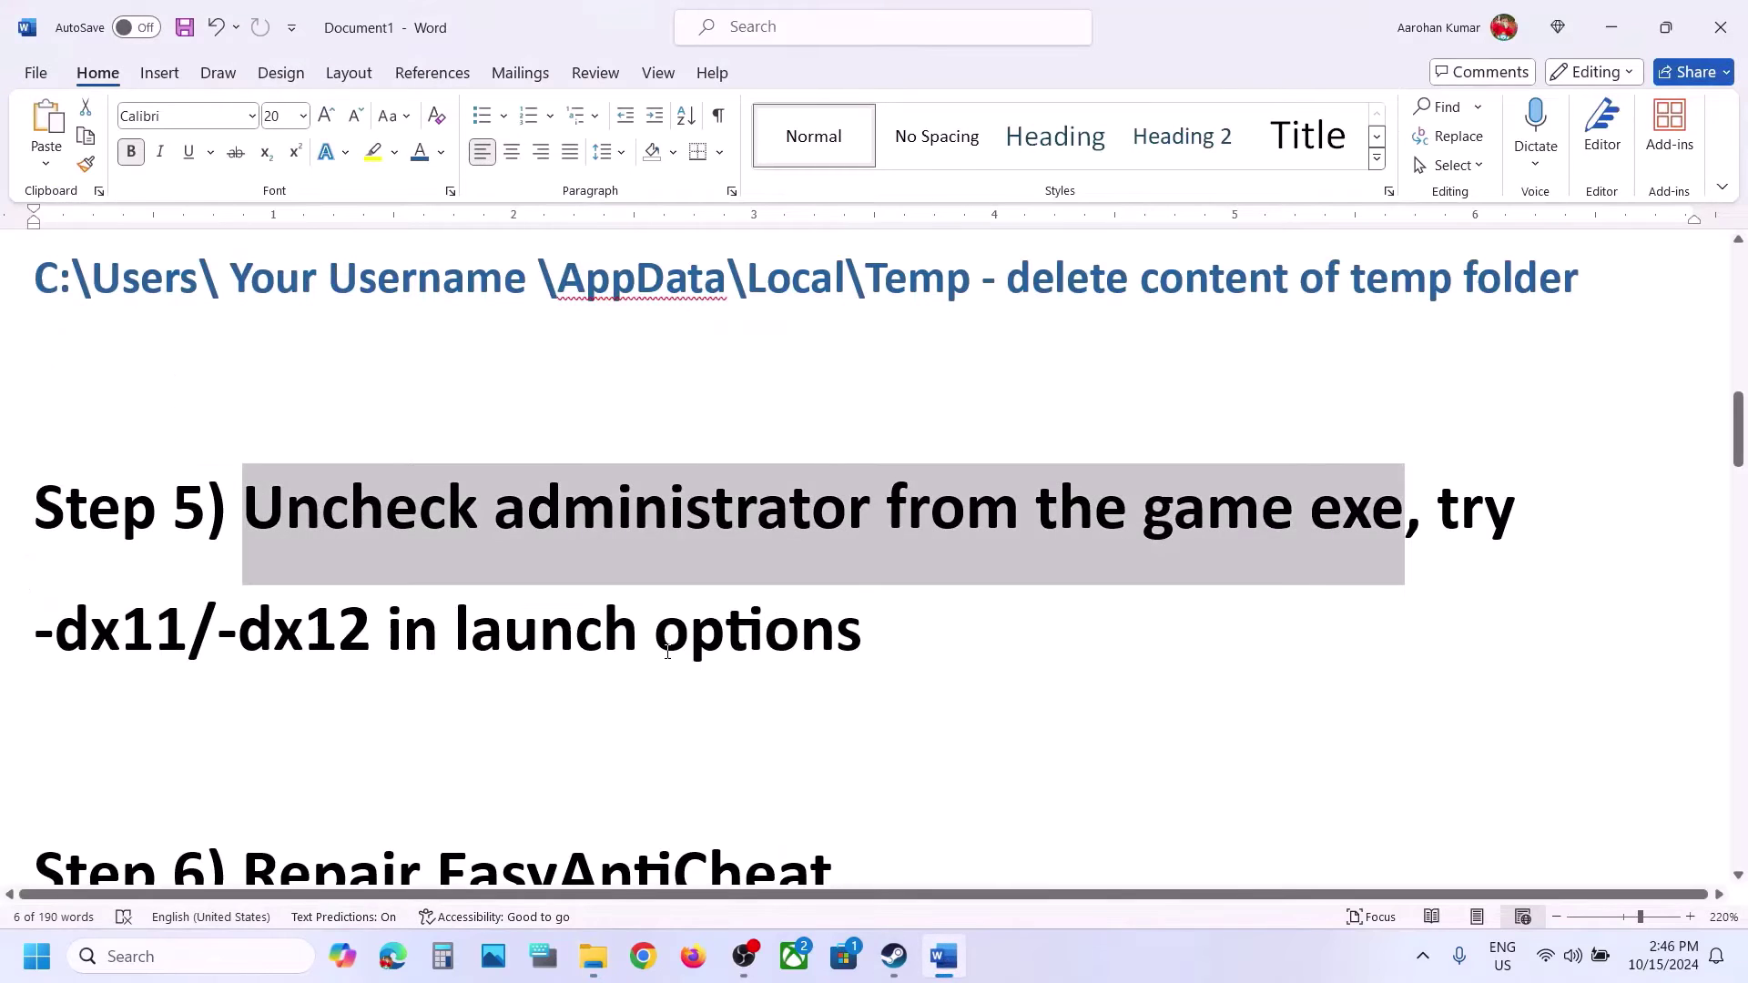
scroll(667, 652, "down", 3)
scroll(667, 652, "up", 3)
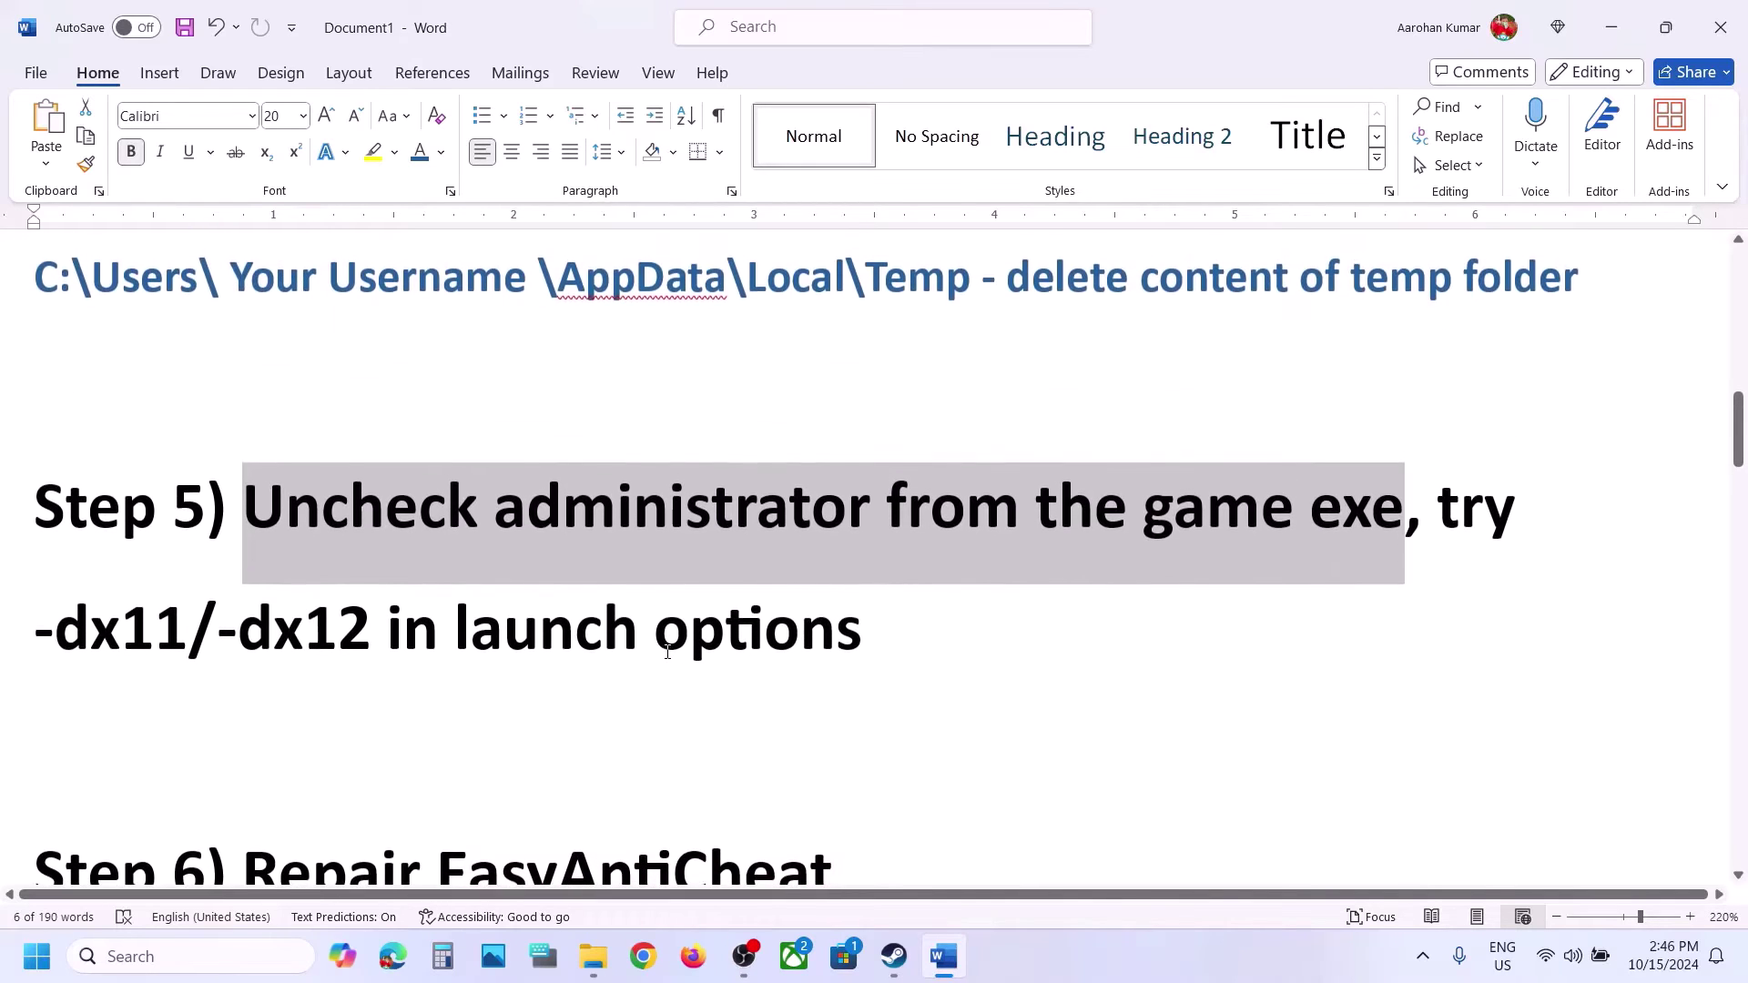
left_click(894, 956)
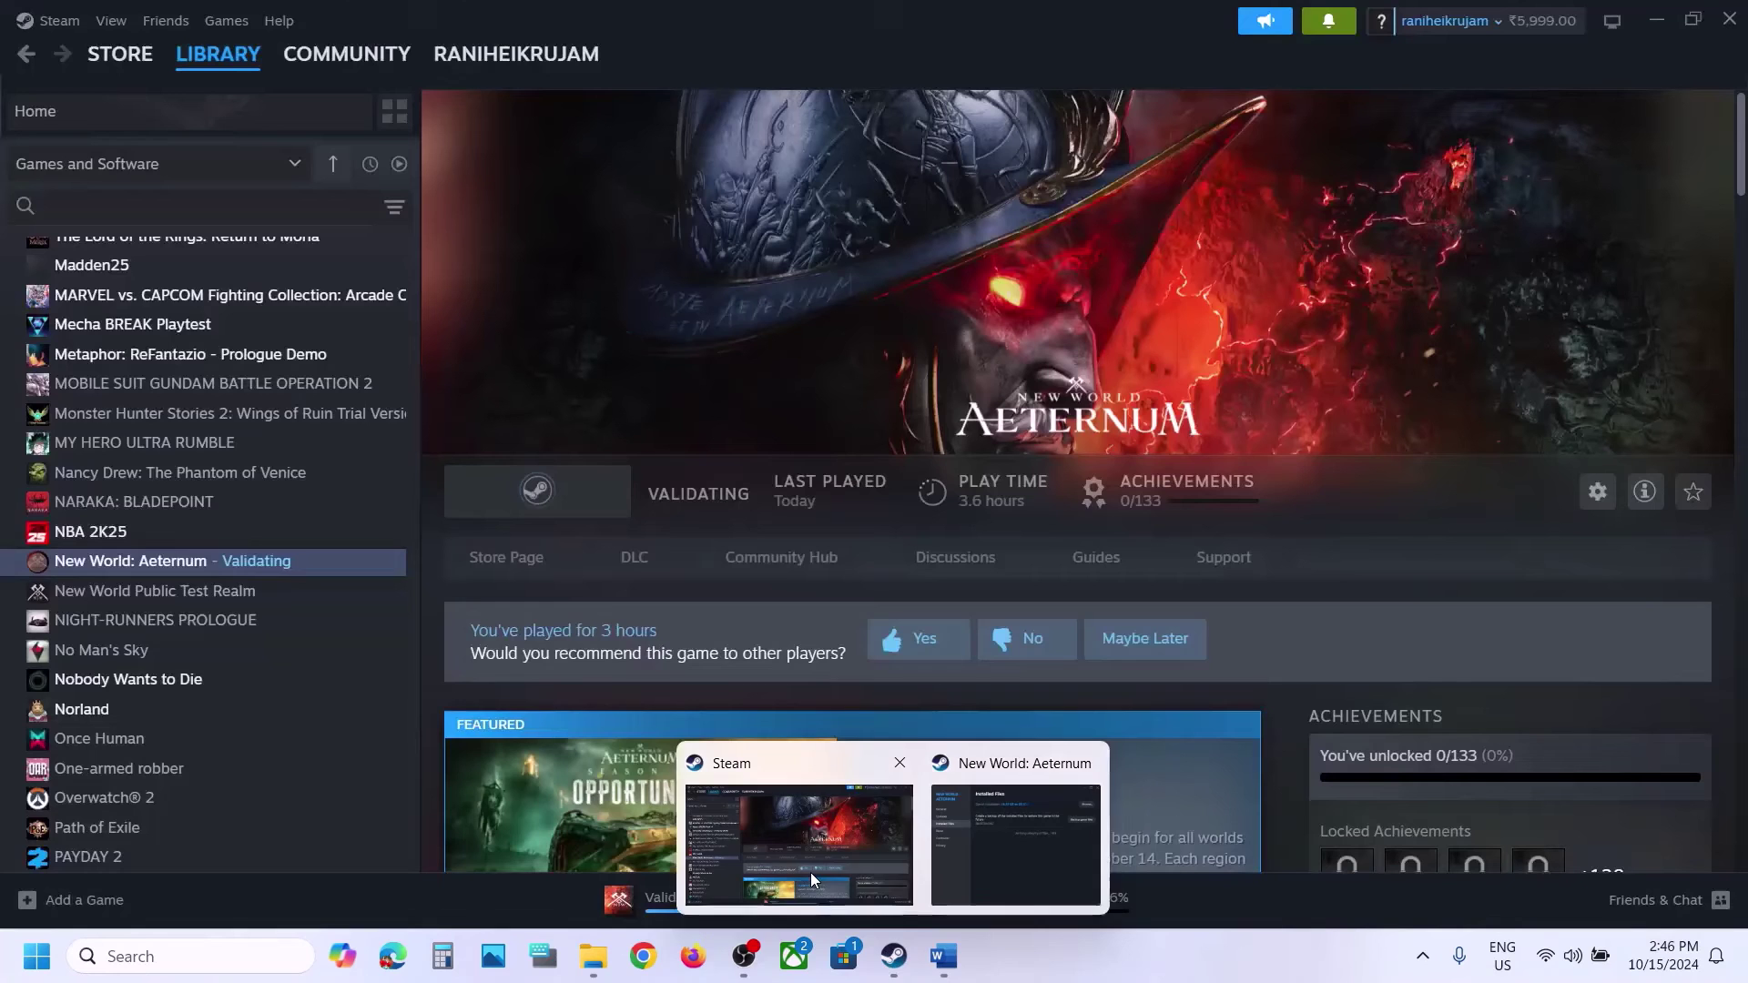
left_click(810, 872)
right_click(188, 562)
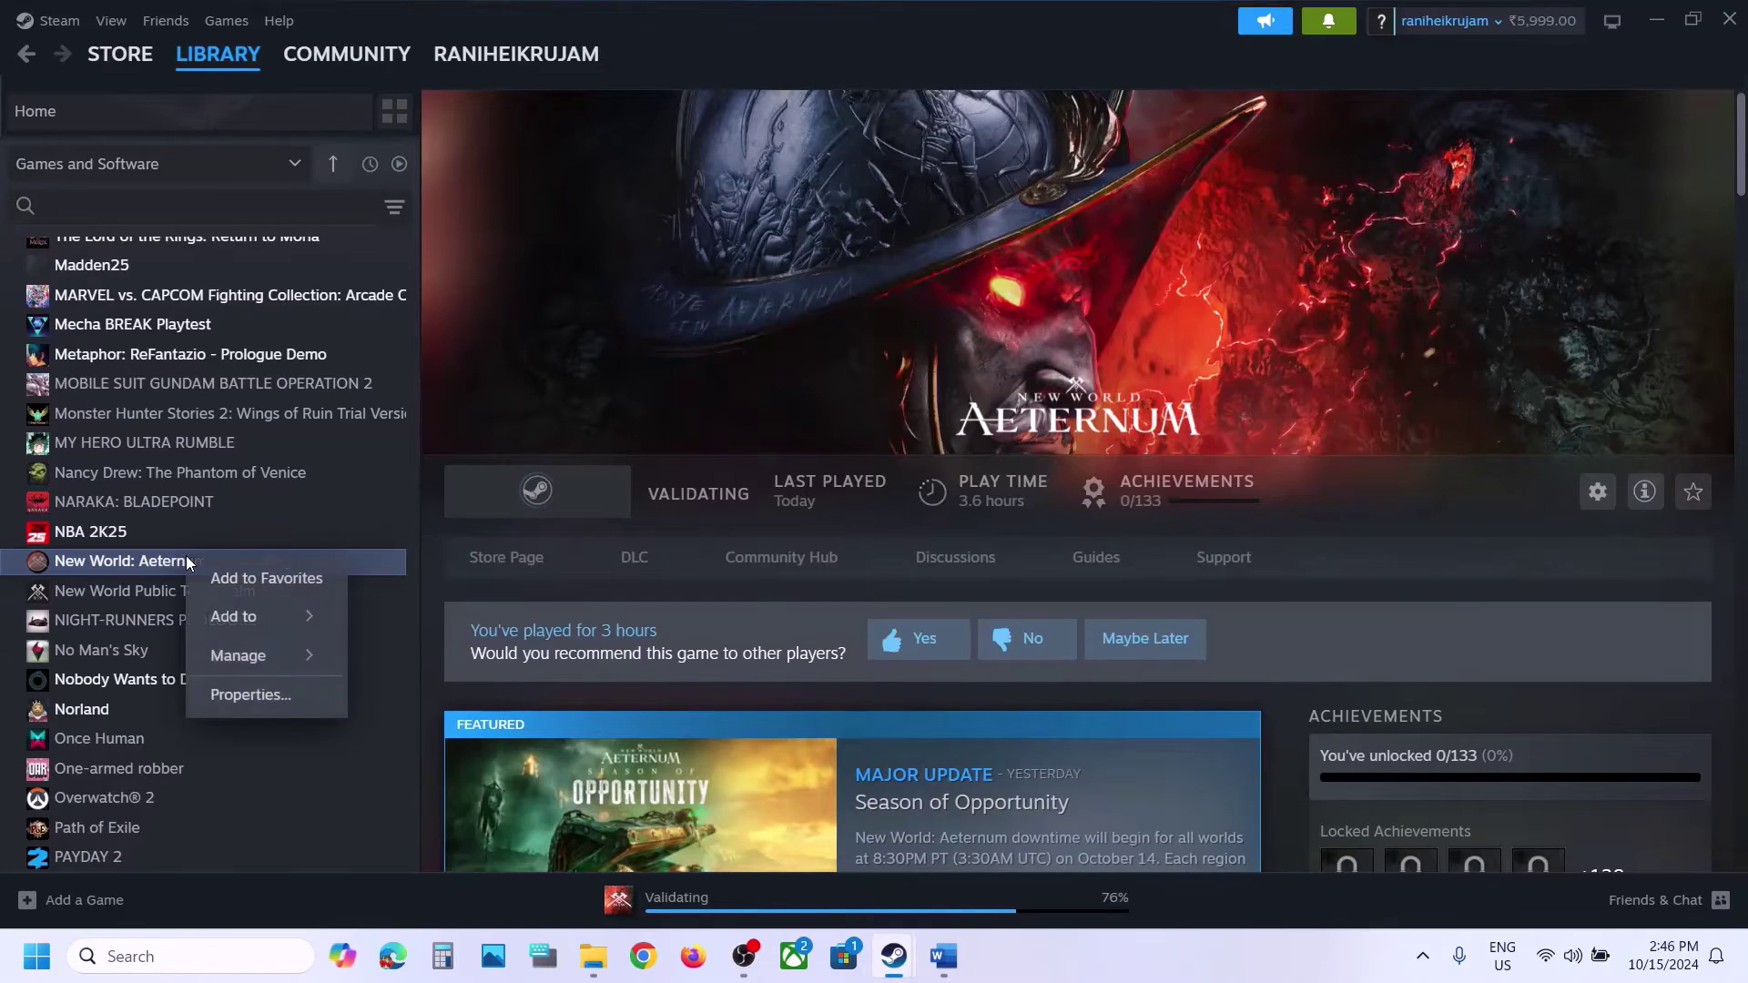
left_click(250, 694)
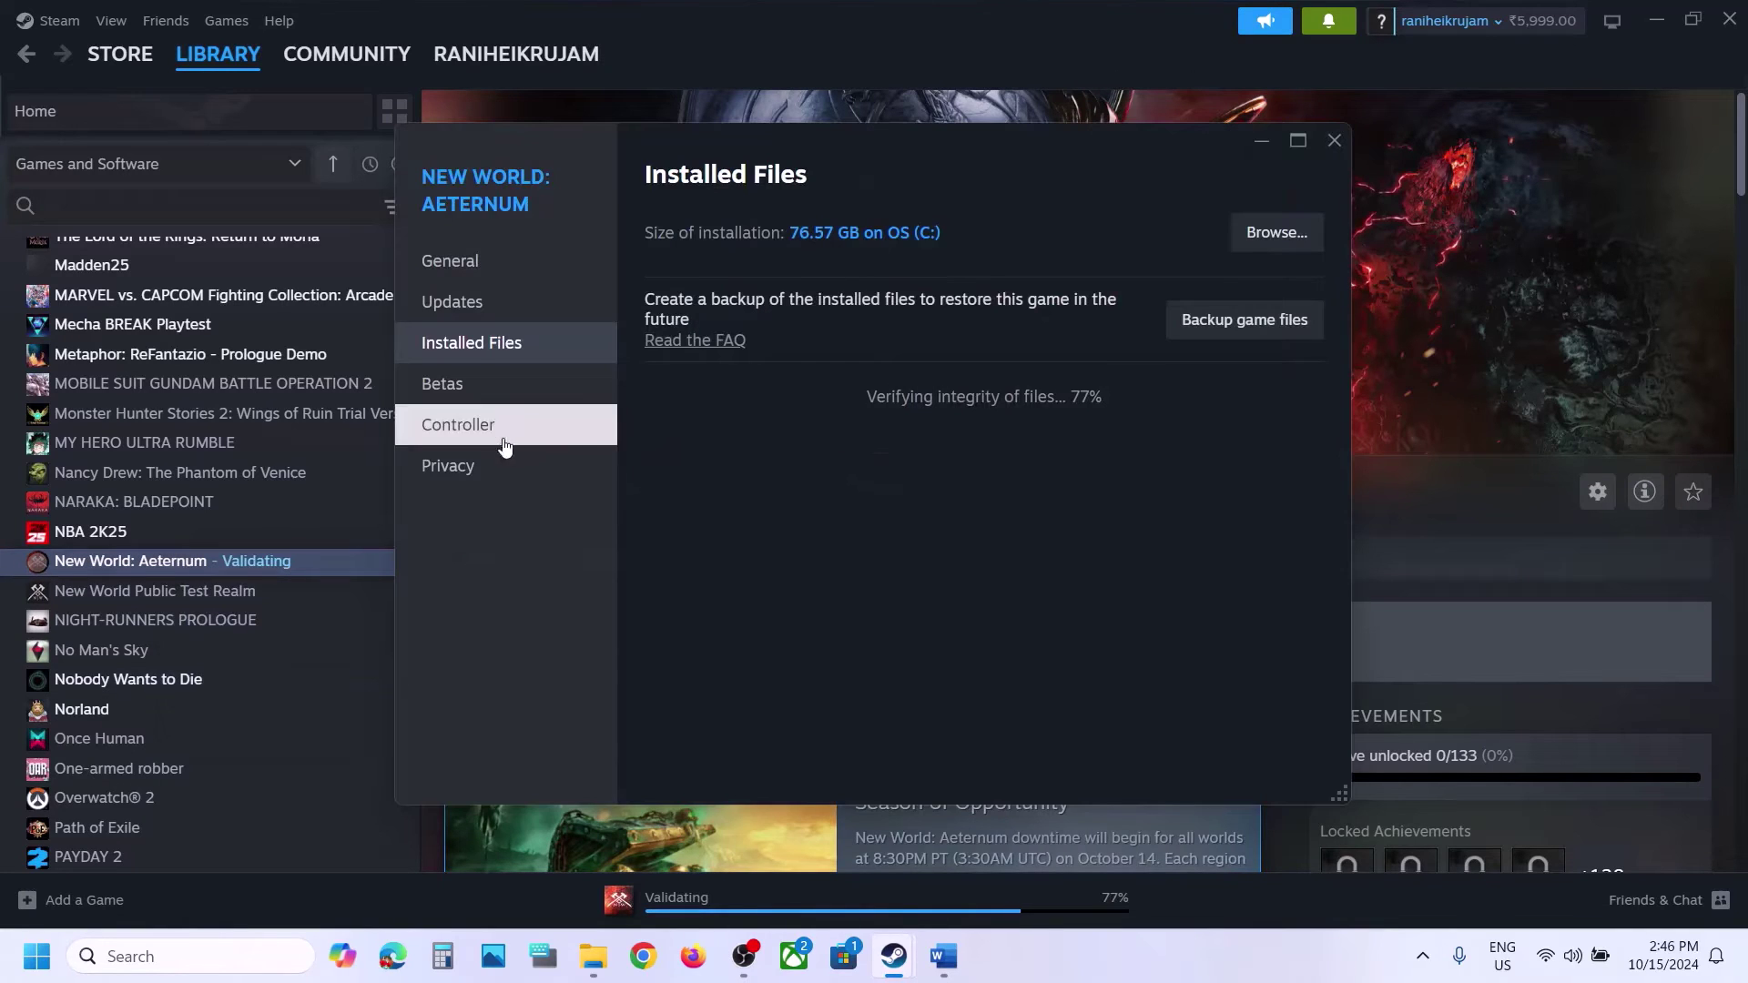
left_click(449, 262)
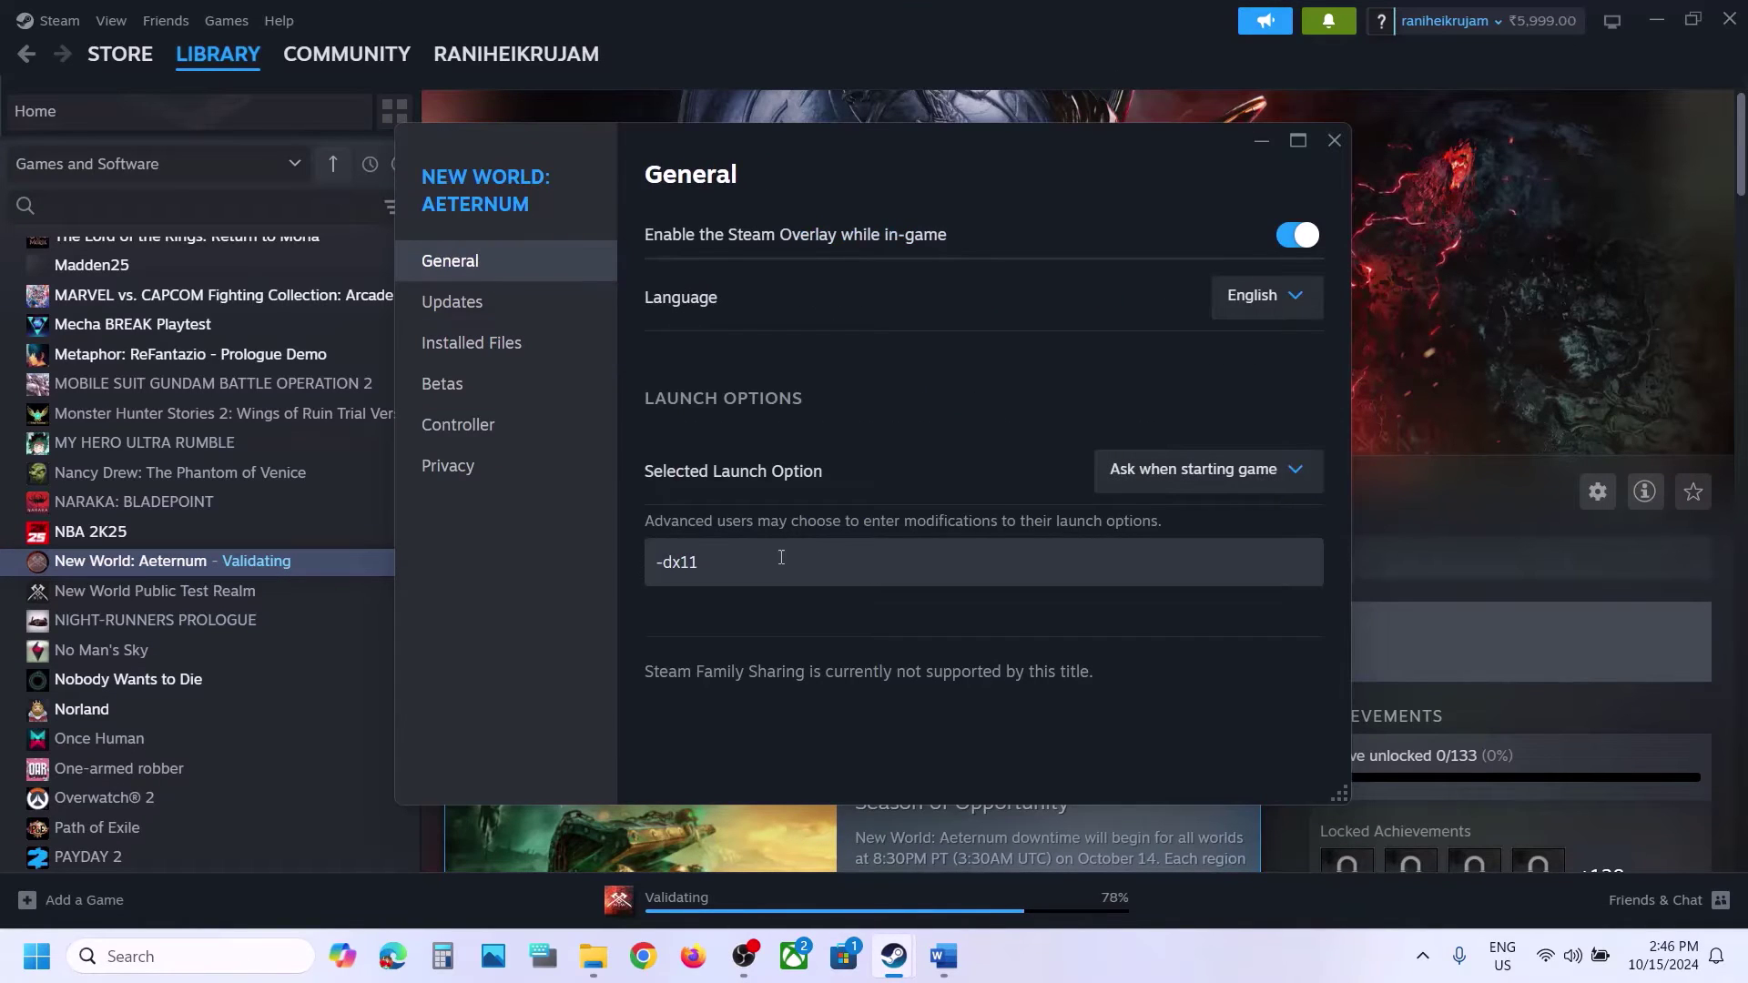
left_click_drag(781, 558, 557, 579)
type("-dx11")
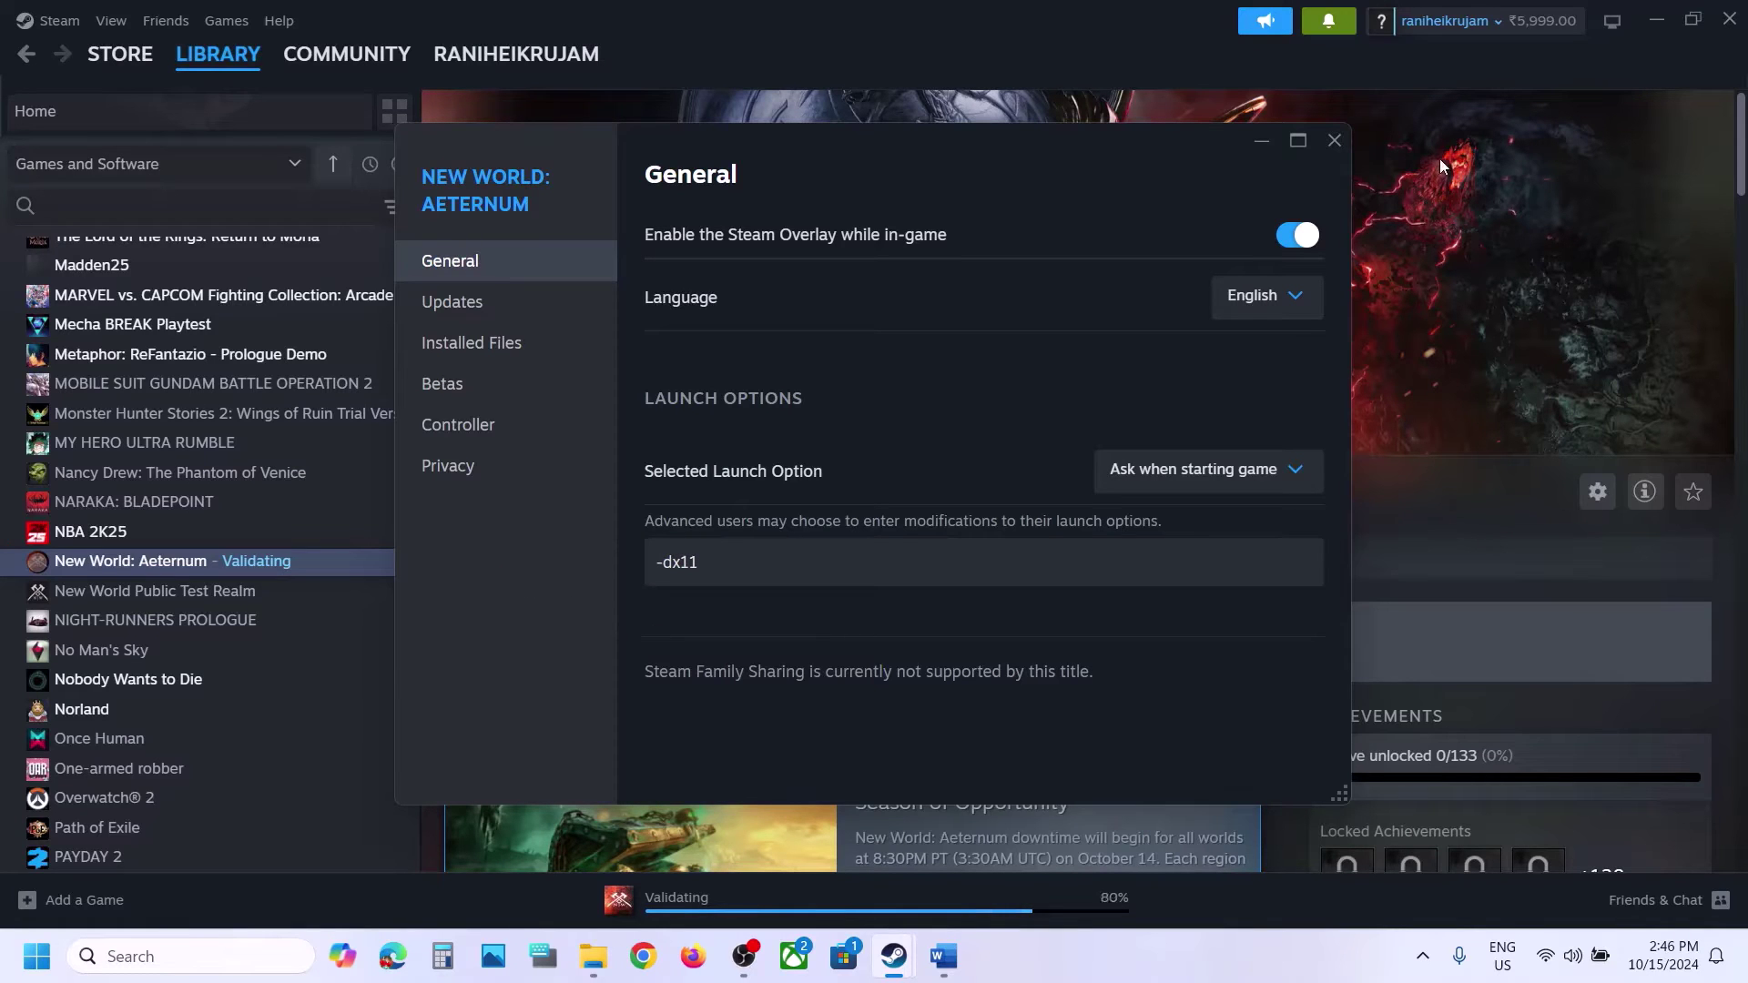
left_click(1336, 140)
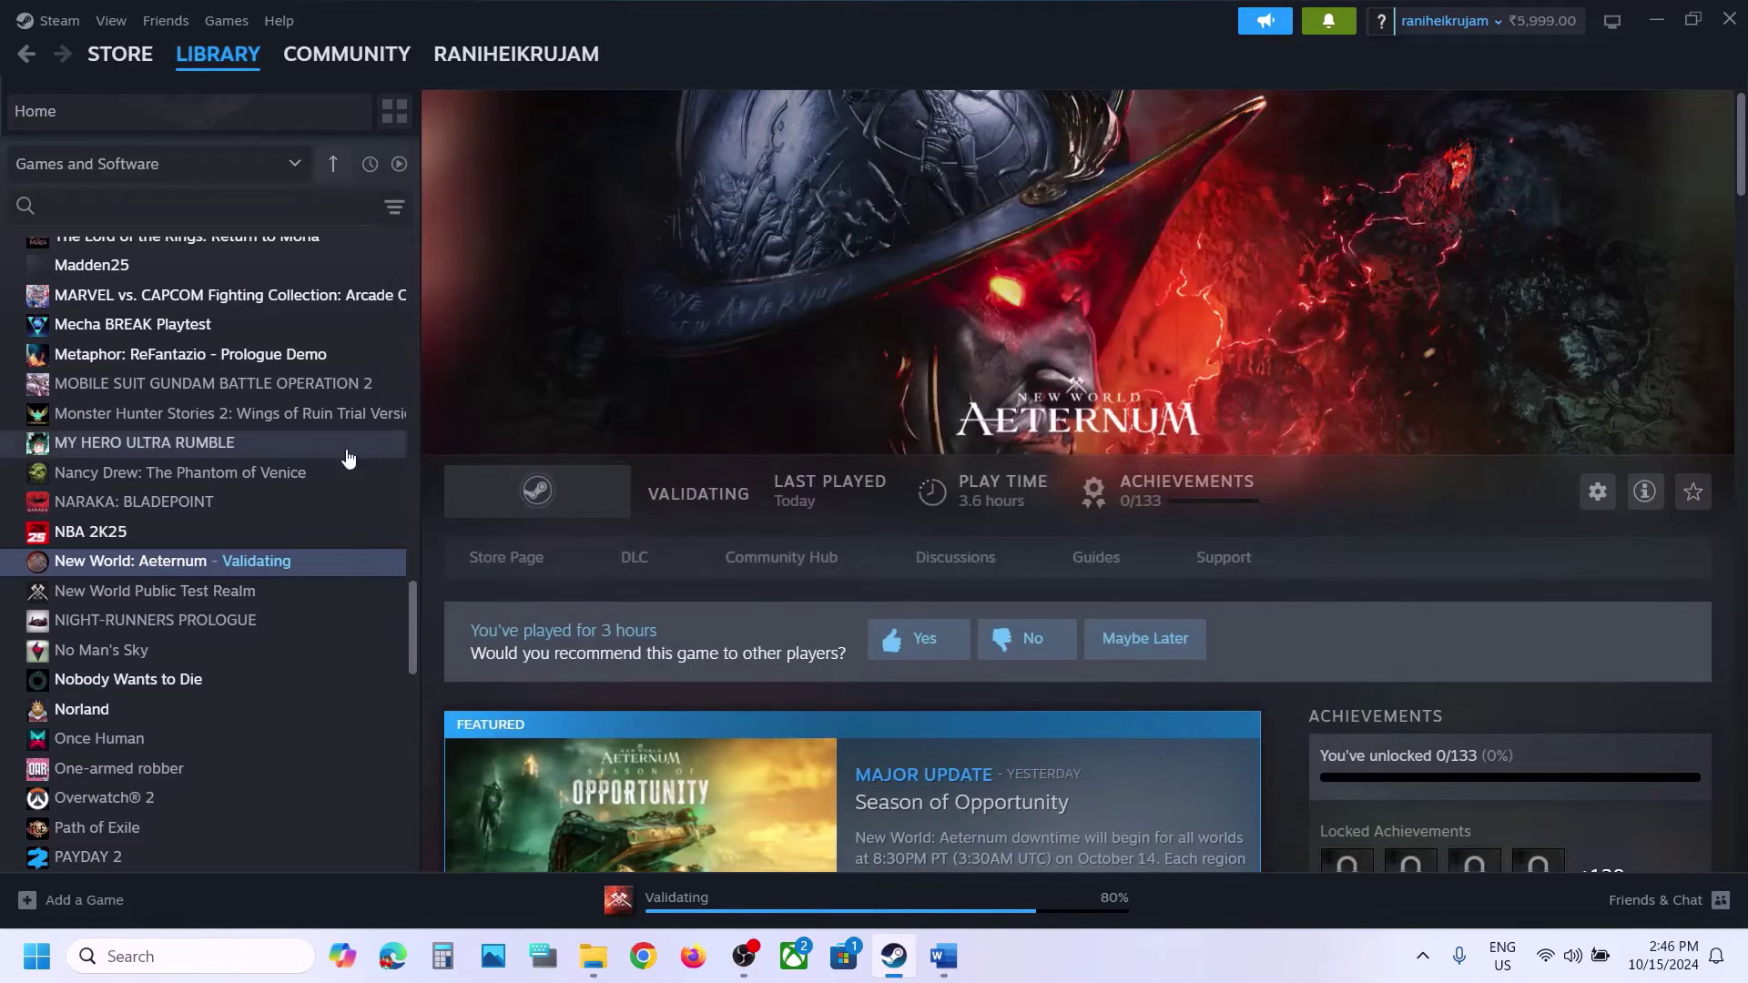
Reopen the properties of New World: Aeternum and set its launch options to -dx12.
right_click(241, 562)
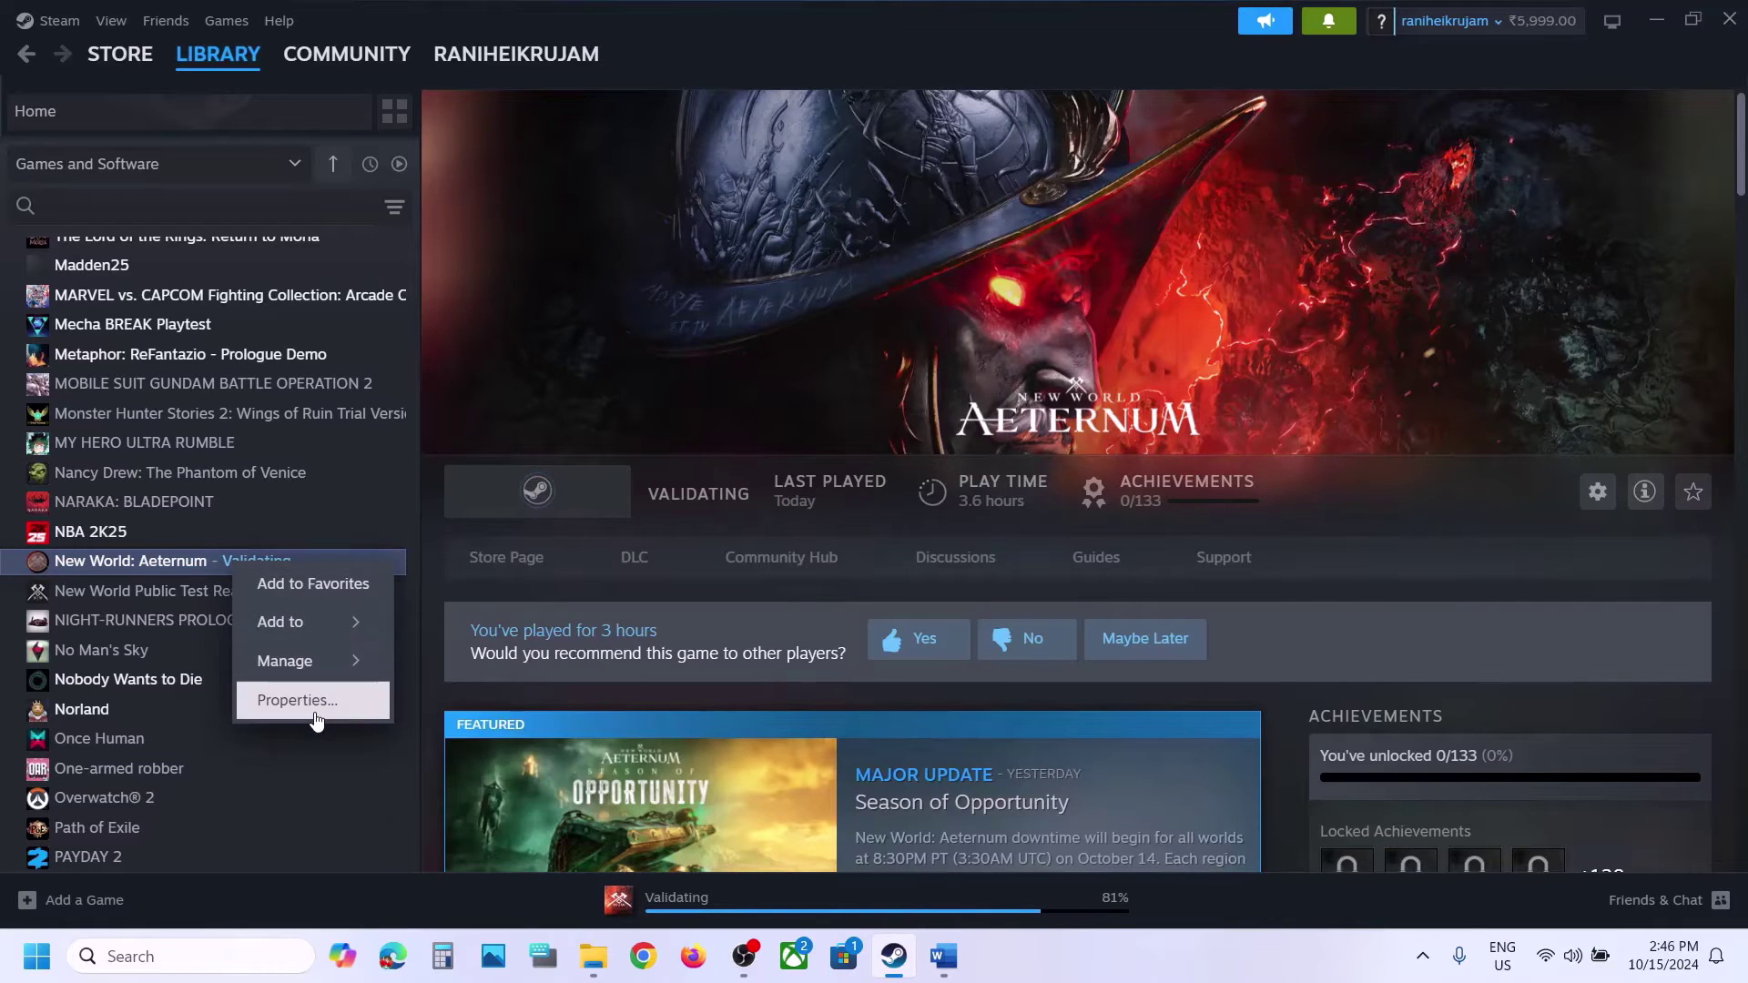
left_click(309, 701)
left_click_drag(710, 563, 542, 578)
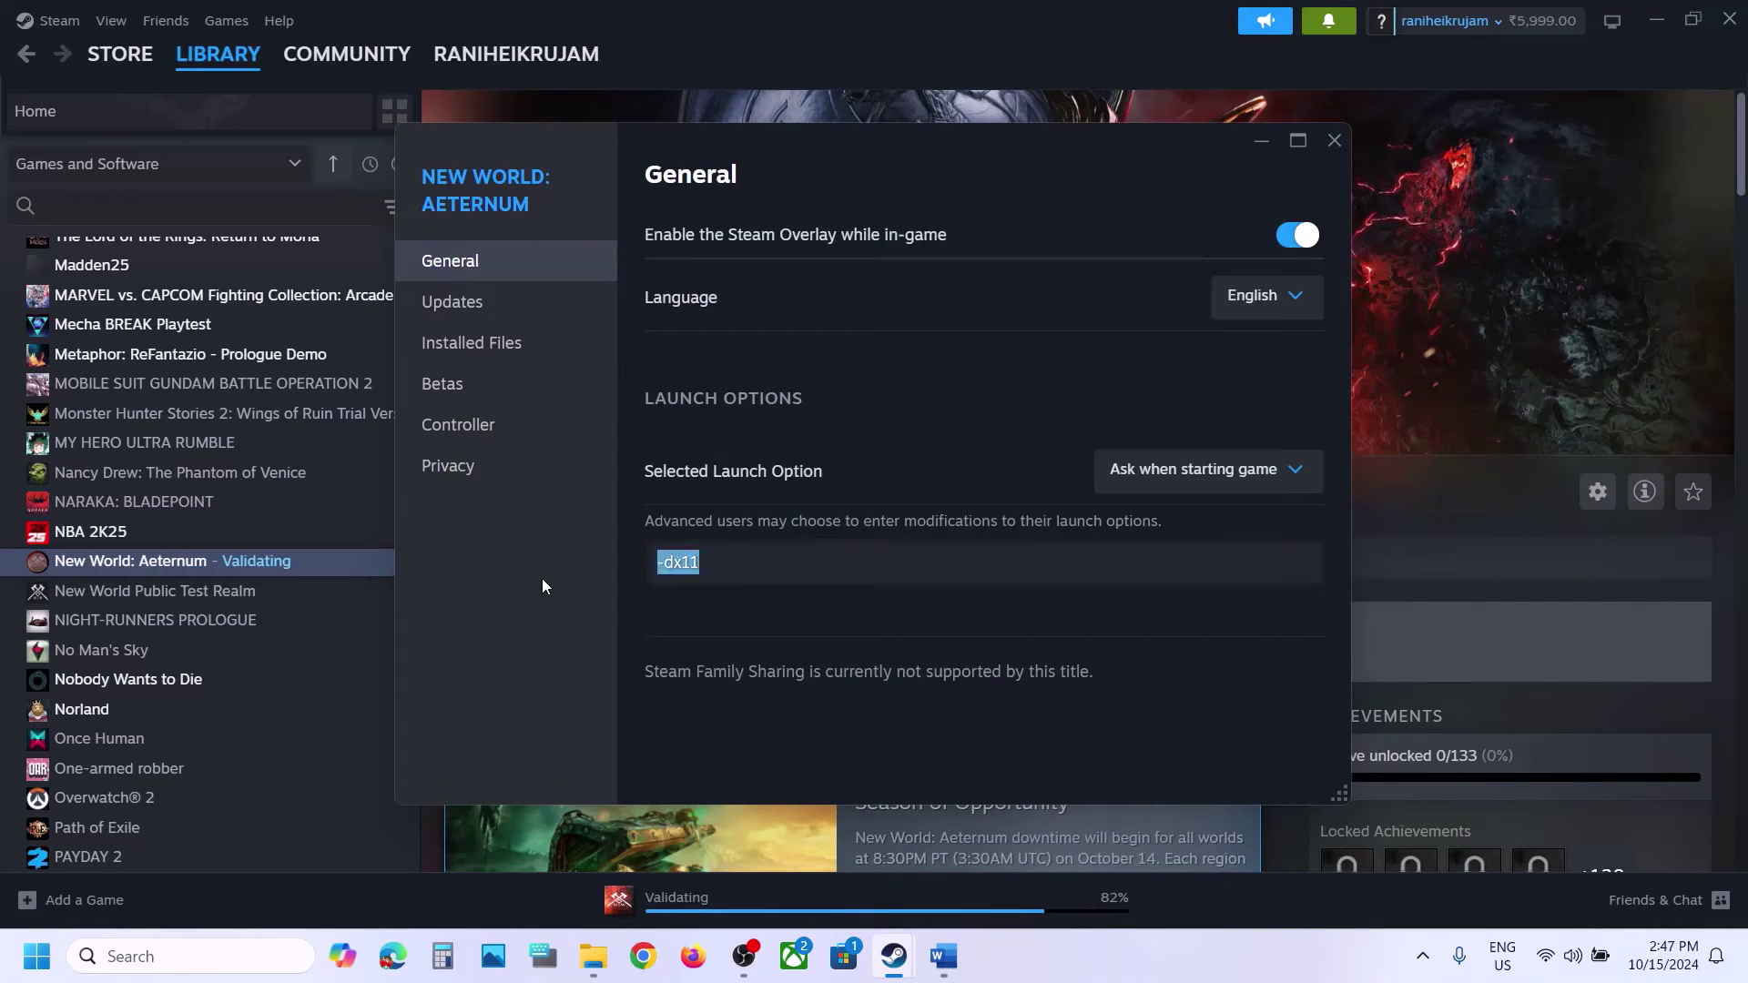
type("-dx12")
left_click(980, 646)
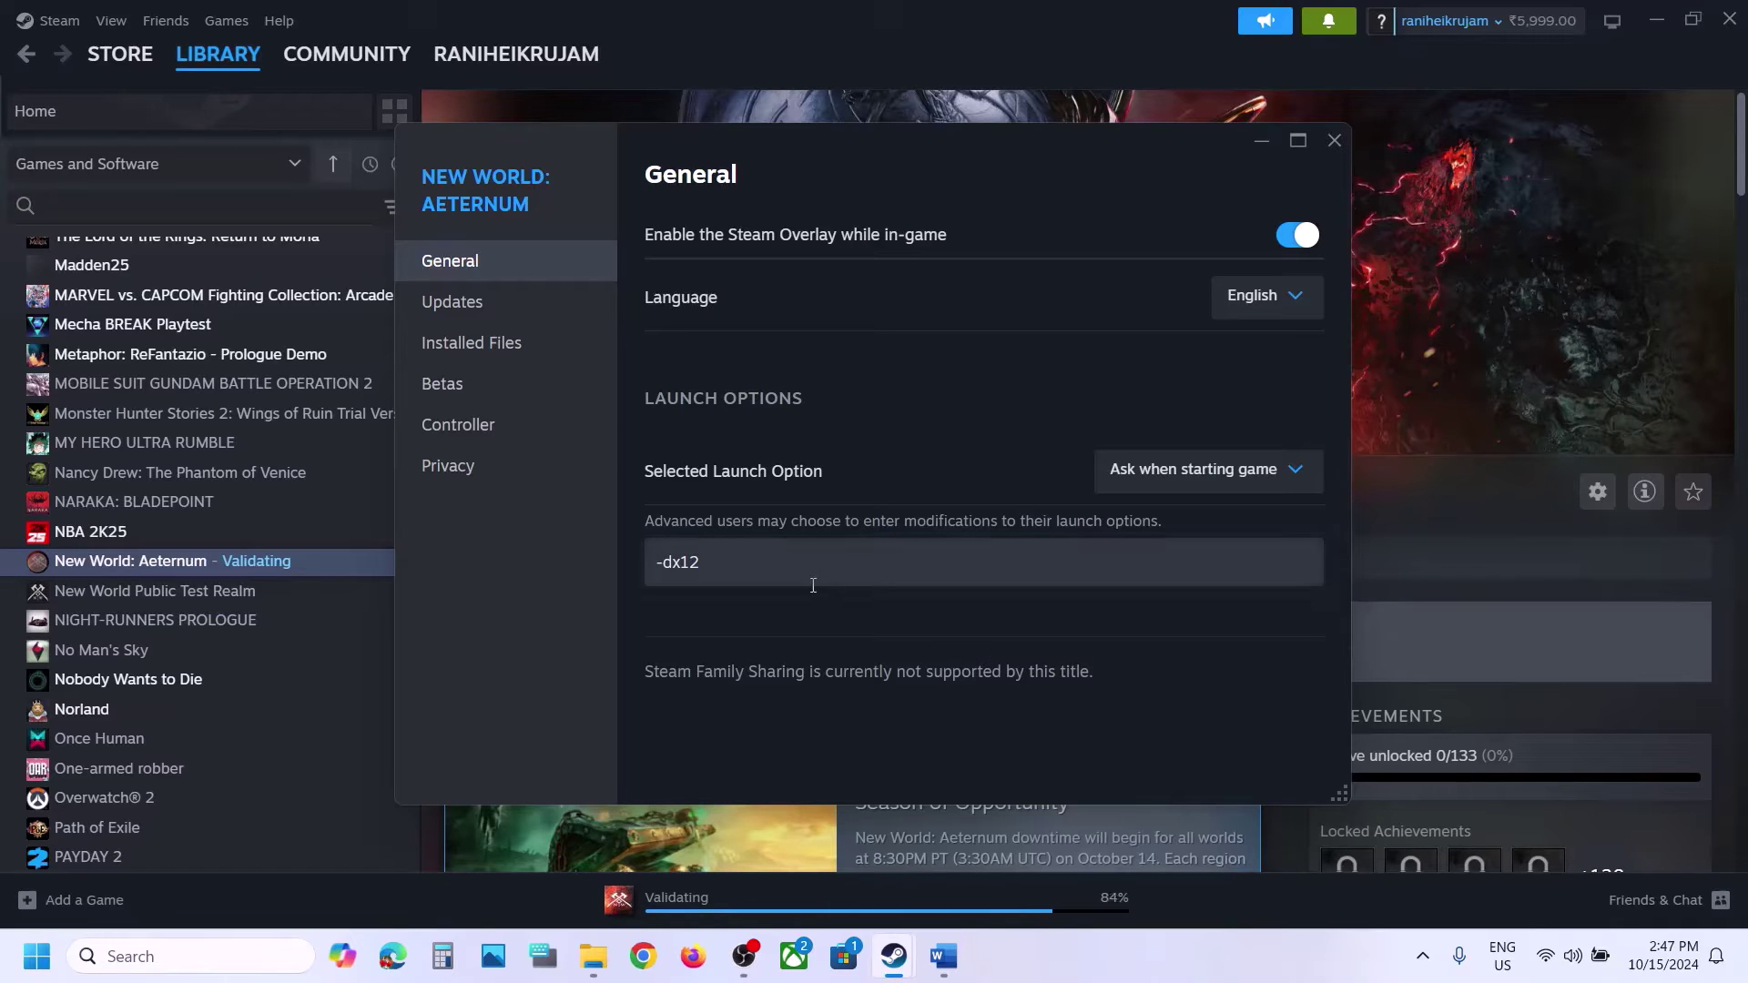
Clear the launch options of New World: Aeternum and close its properties.
left_click_drag(811, 581, 480, 579)
key("BackSpace")
left_click(727, 643)
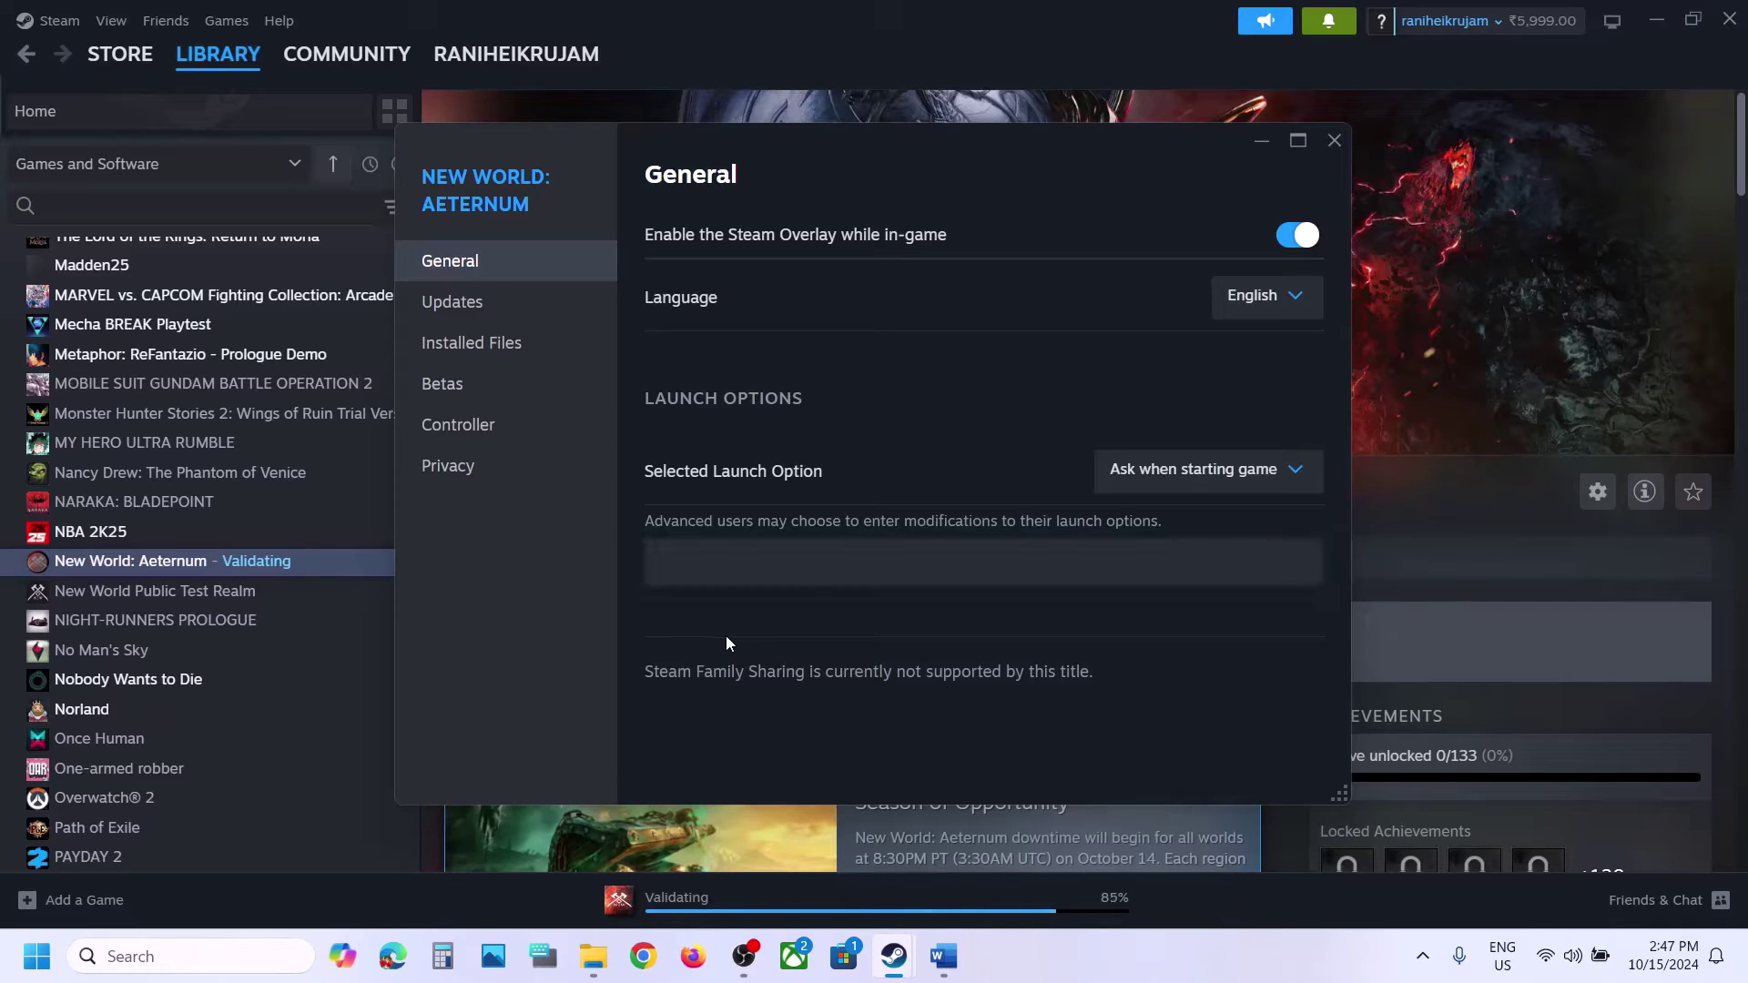
left_click(1318, 144)
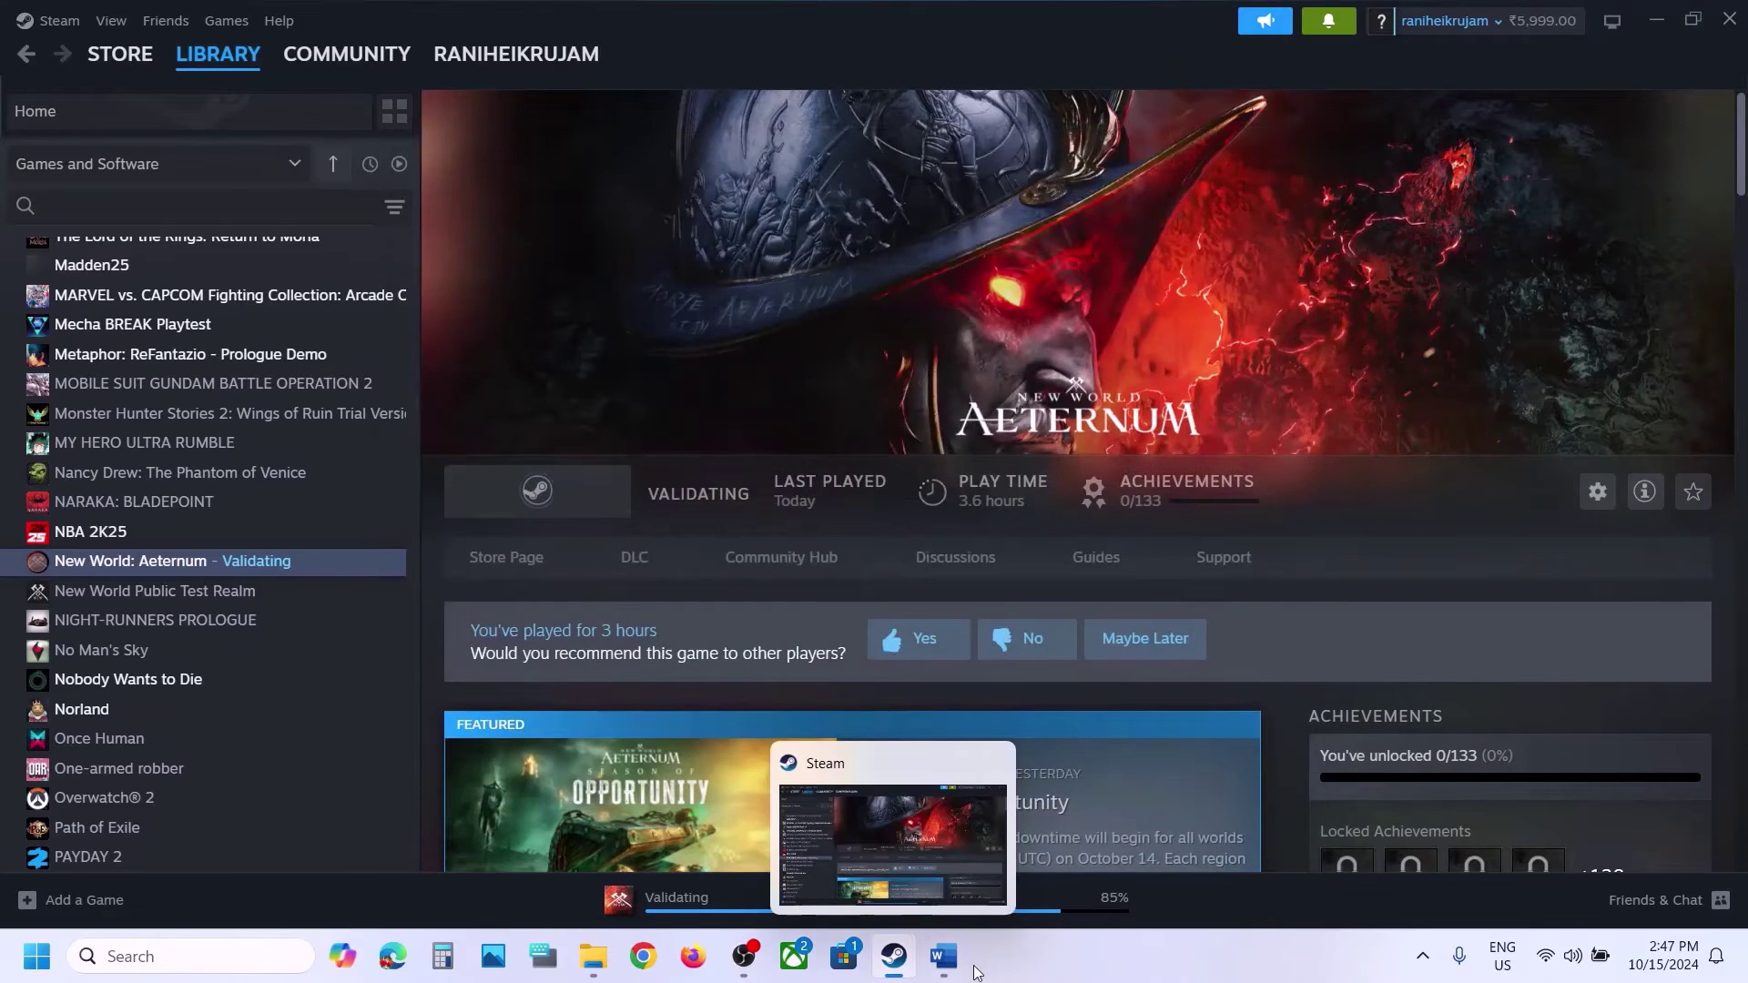
Highlight Step 6's Repair EasyAntiCheat instruction in Word, and open the local files folder of New World: Aeternum from the Steam library.
left_click(944, 956)
scroll(714, 686, "down", 3)
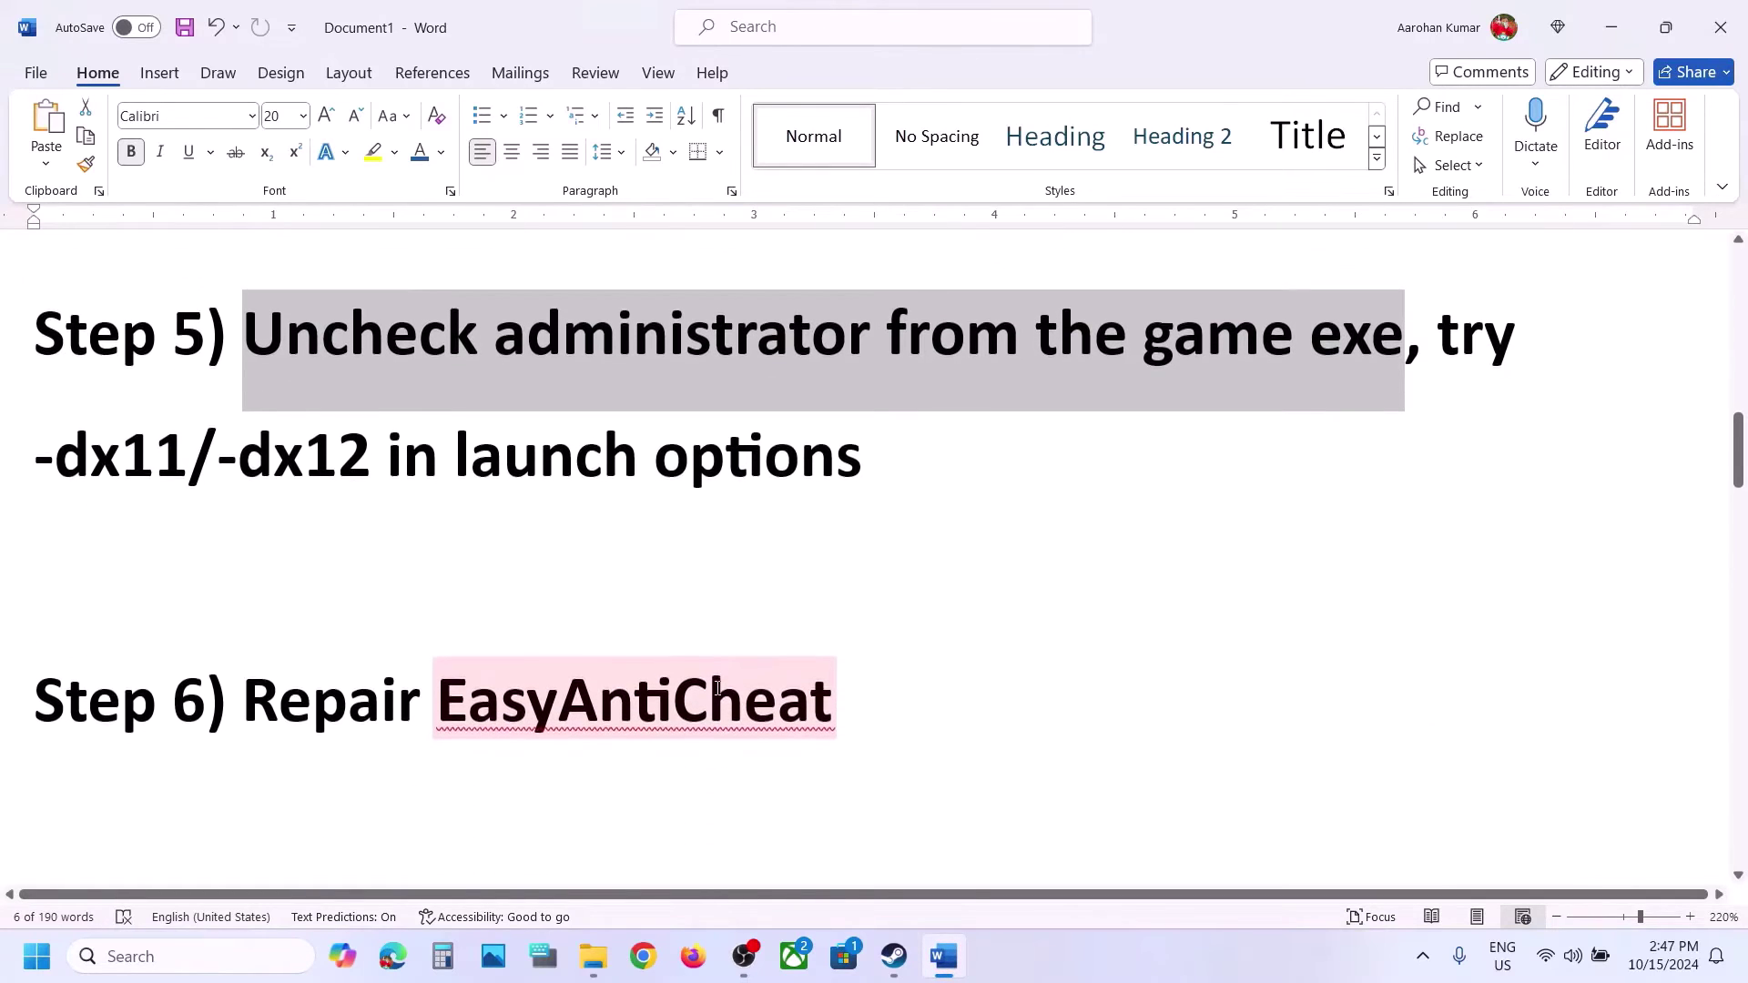
left_click_drag(296, 694, 833, 719)
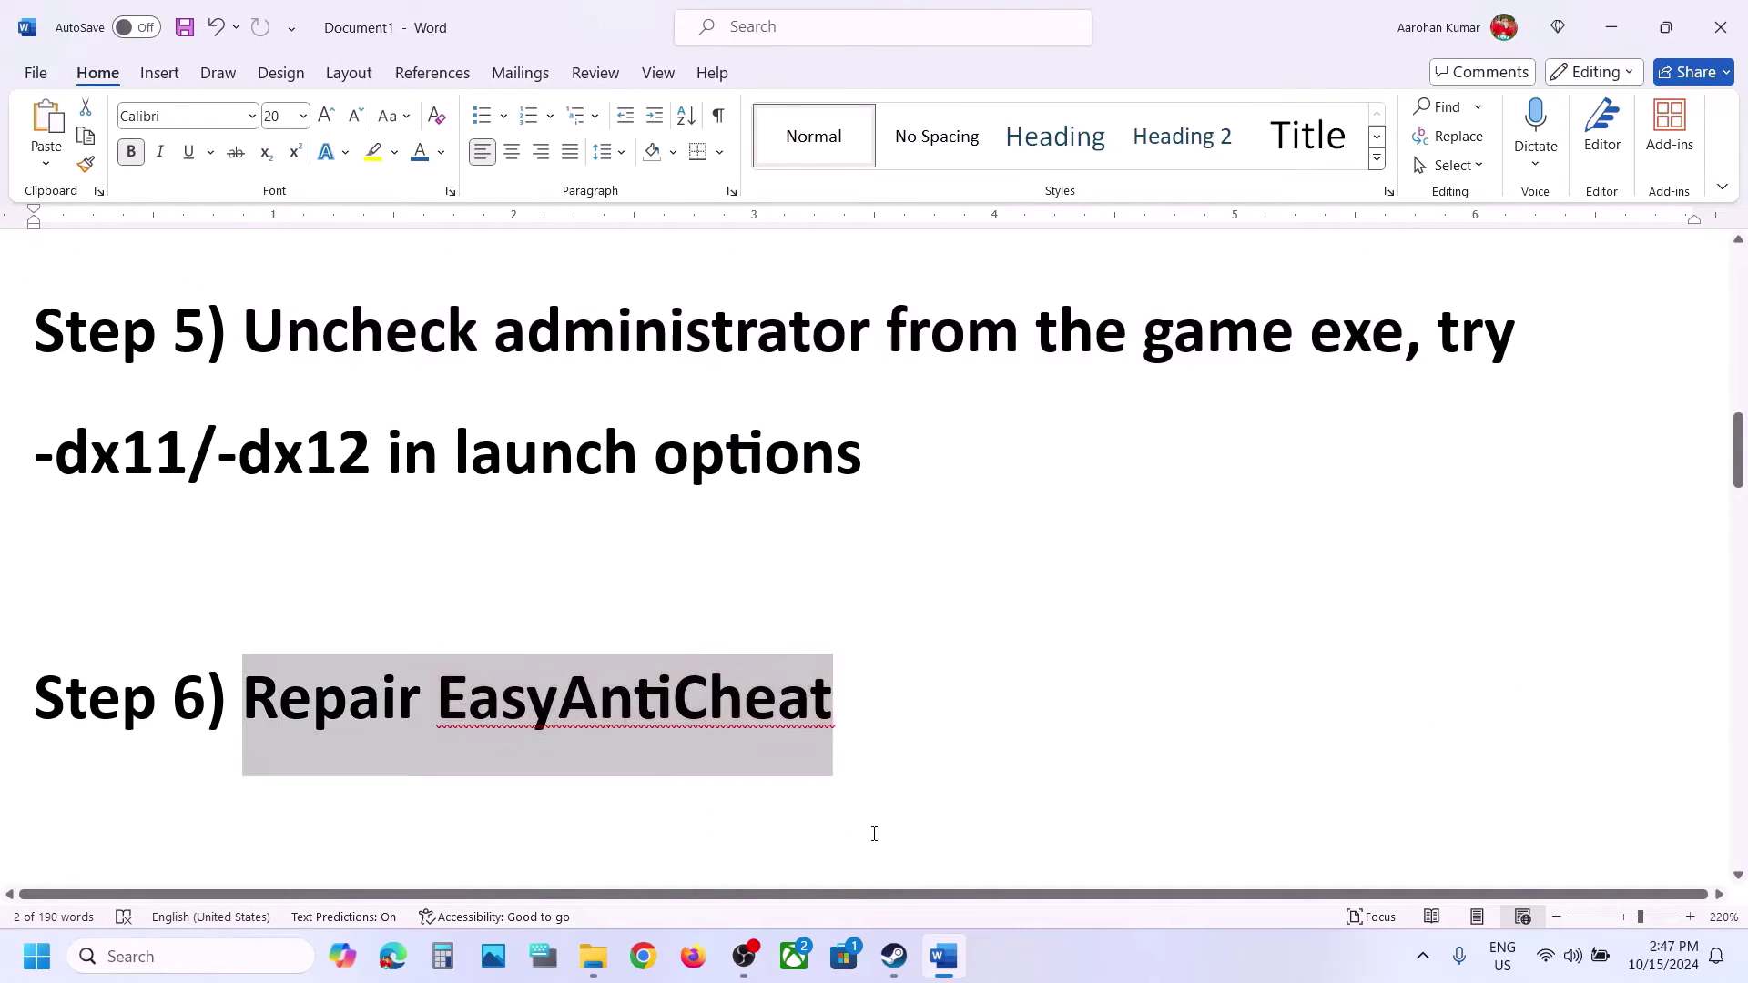
left_click(893, 965)
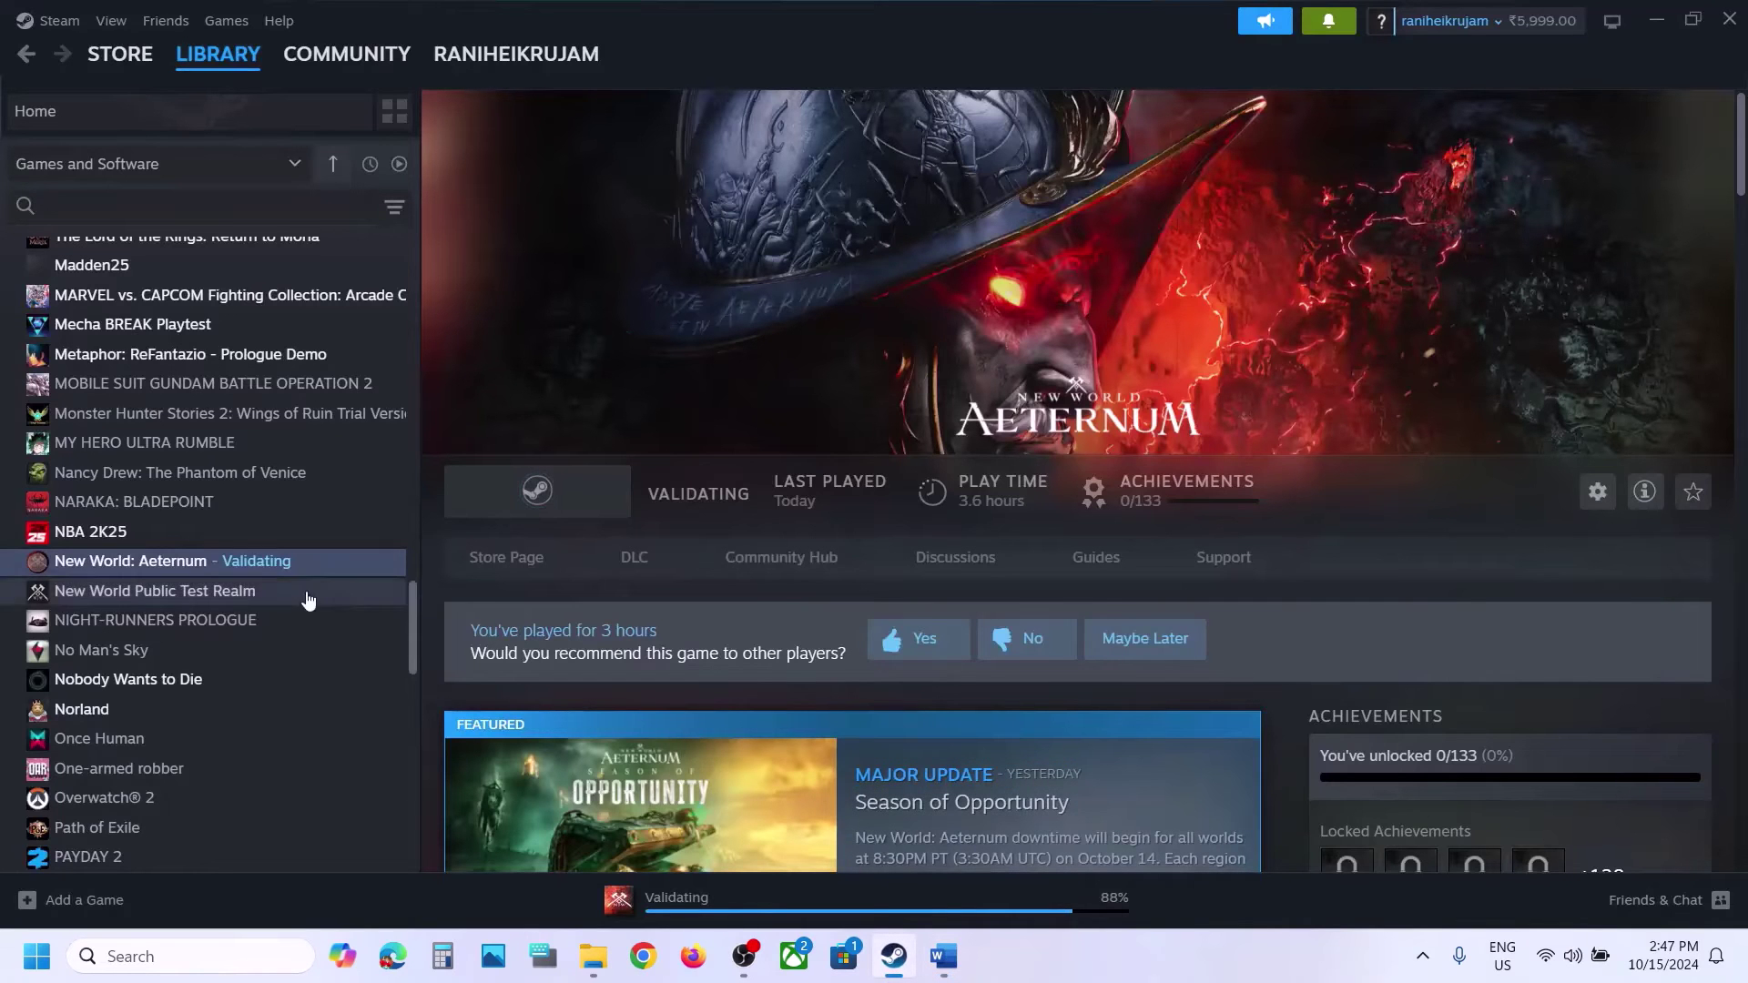
right_click(233, 561)
mouse_move(285, 655)
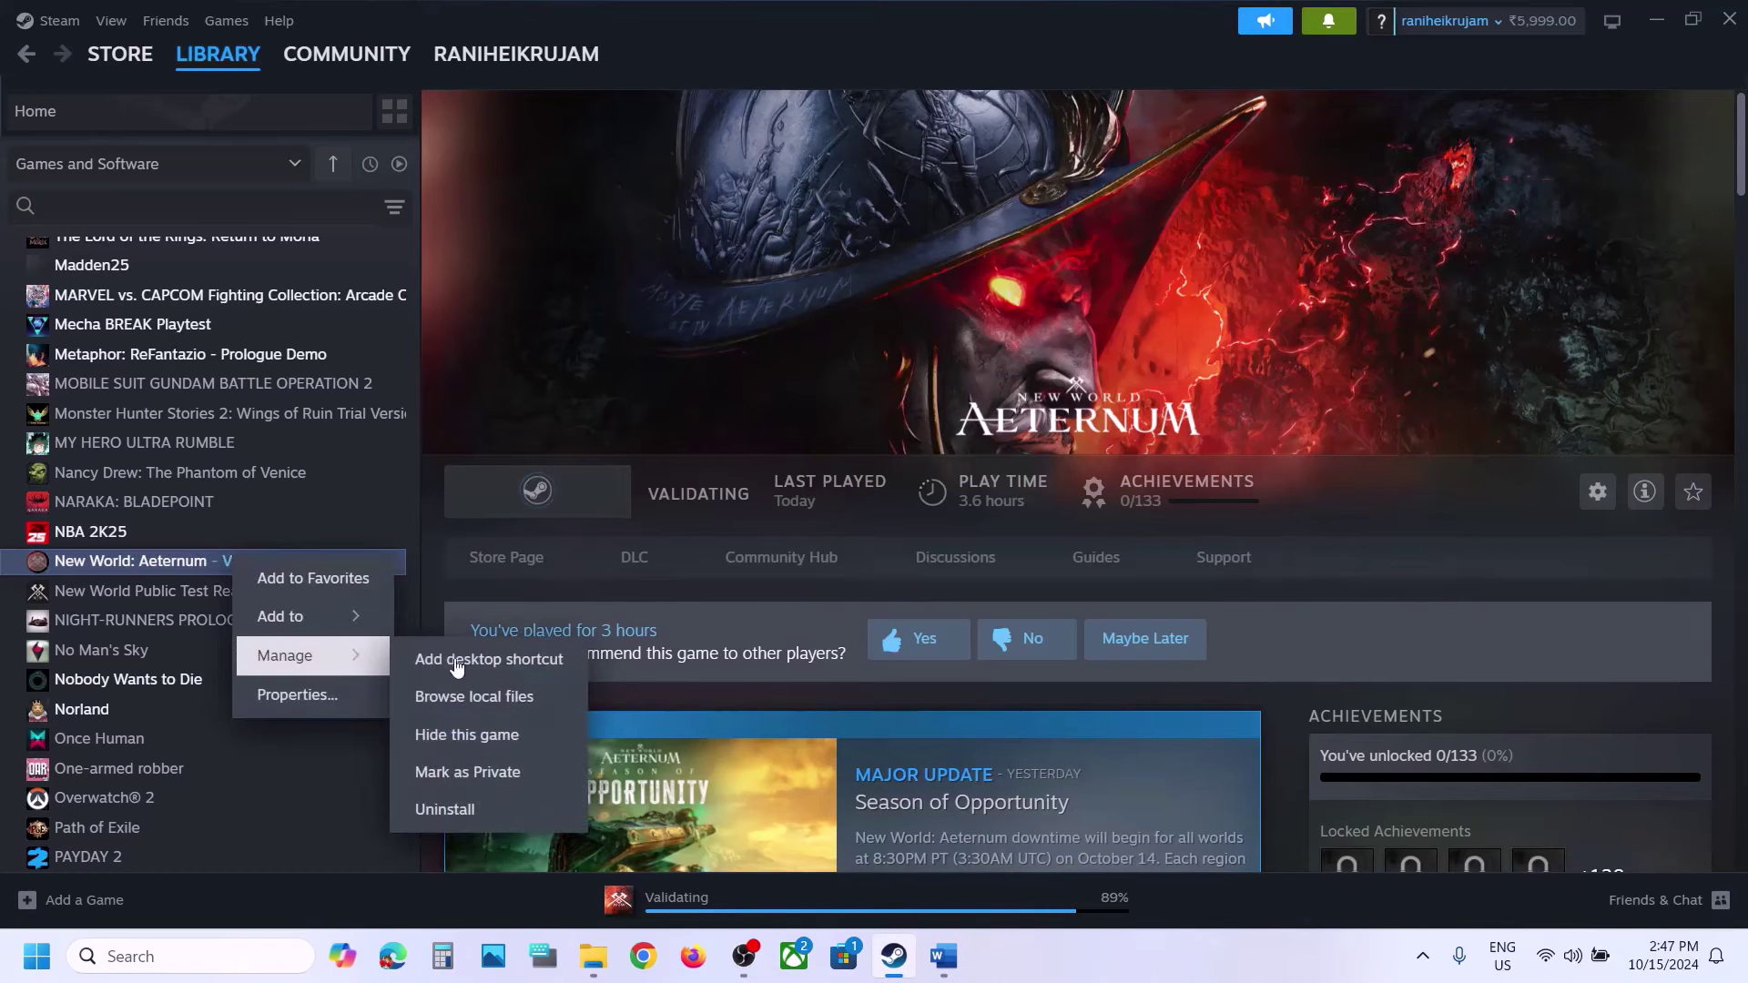
left_click(527, 706)
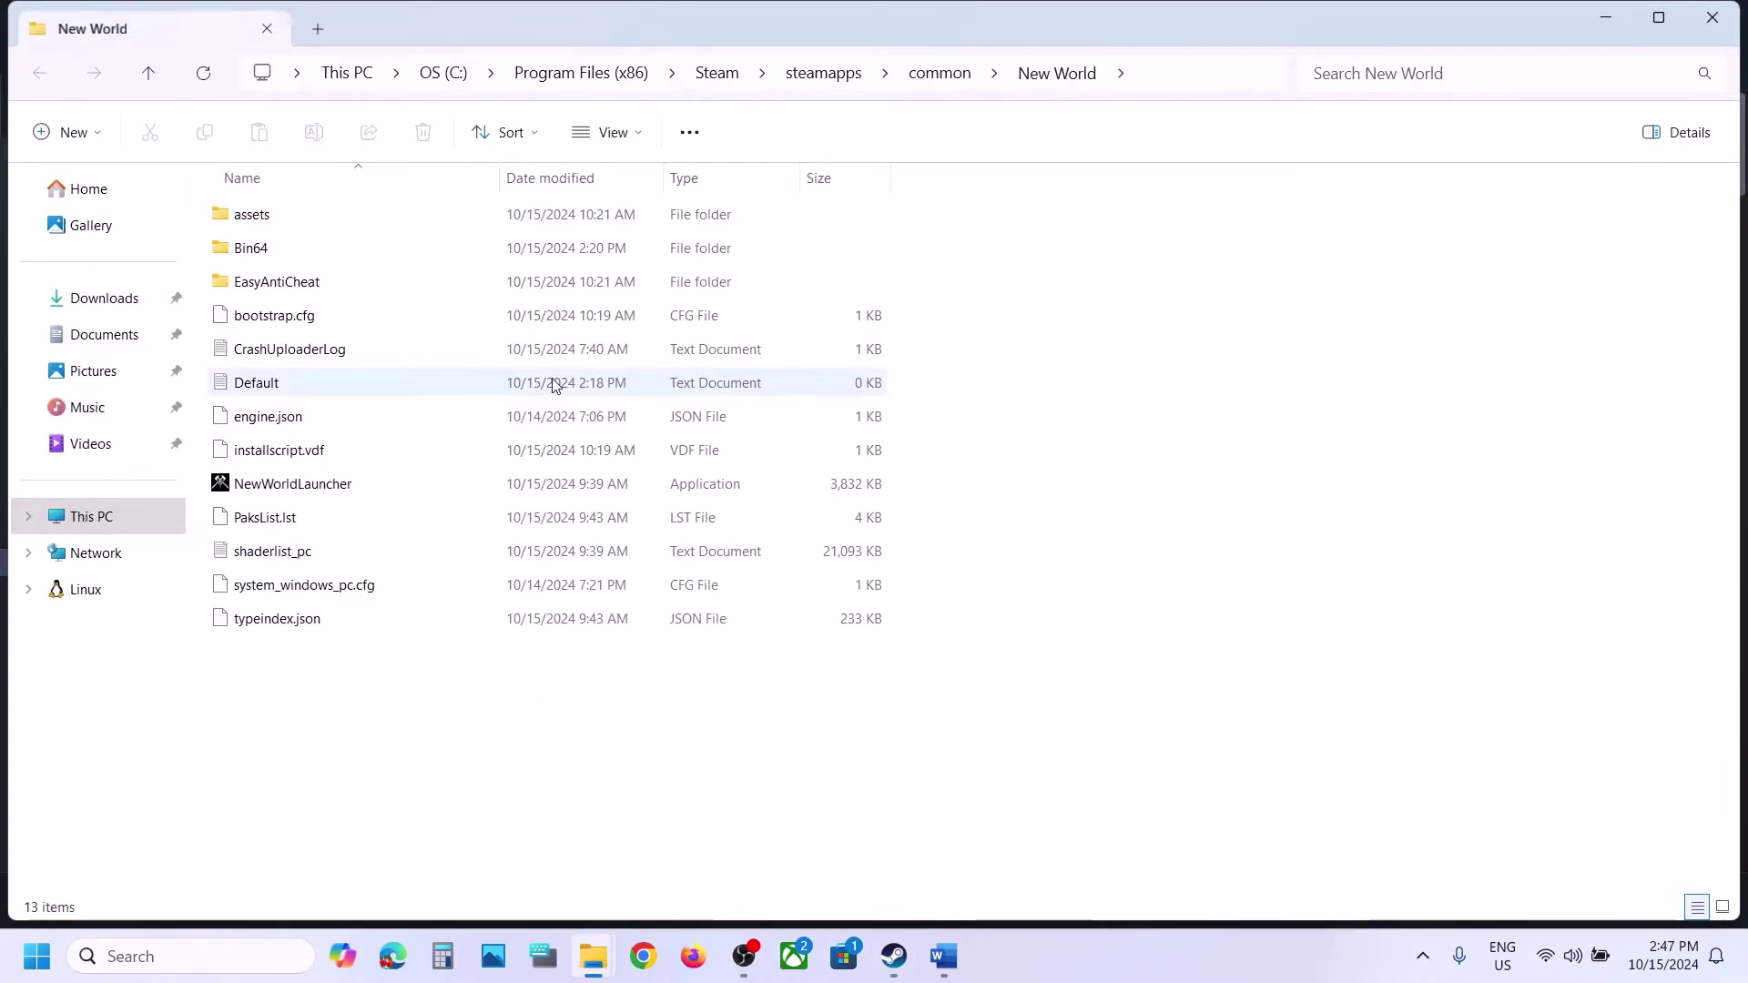
Open the EasyAntiCheat folder inside New World and run EasyAntiCheat_Setup.
left_click(310, 281)
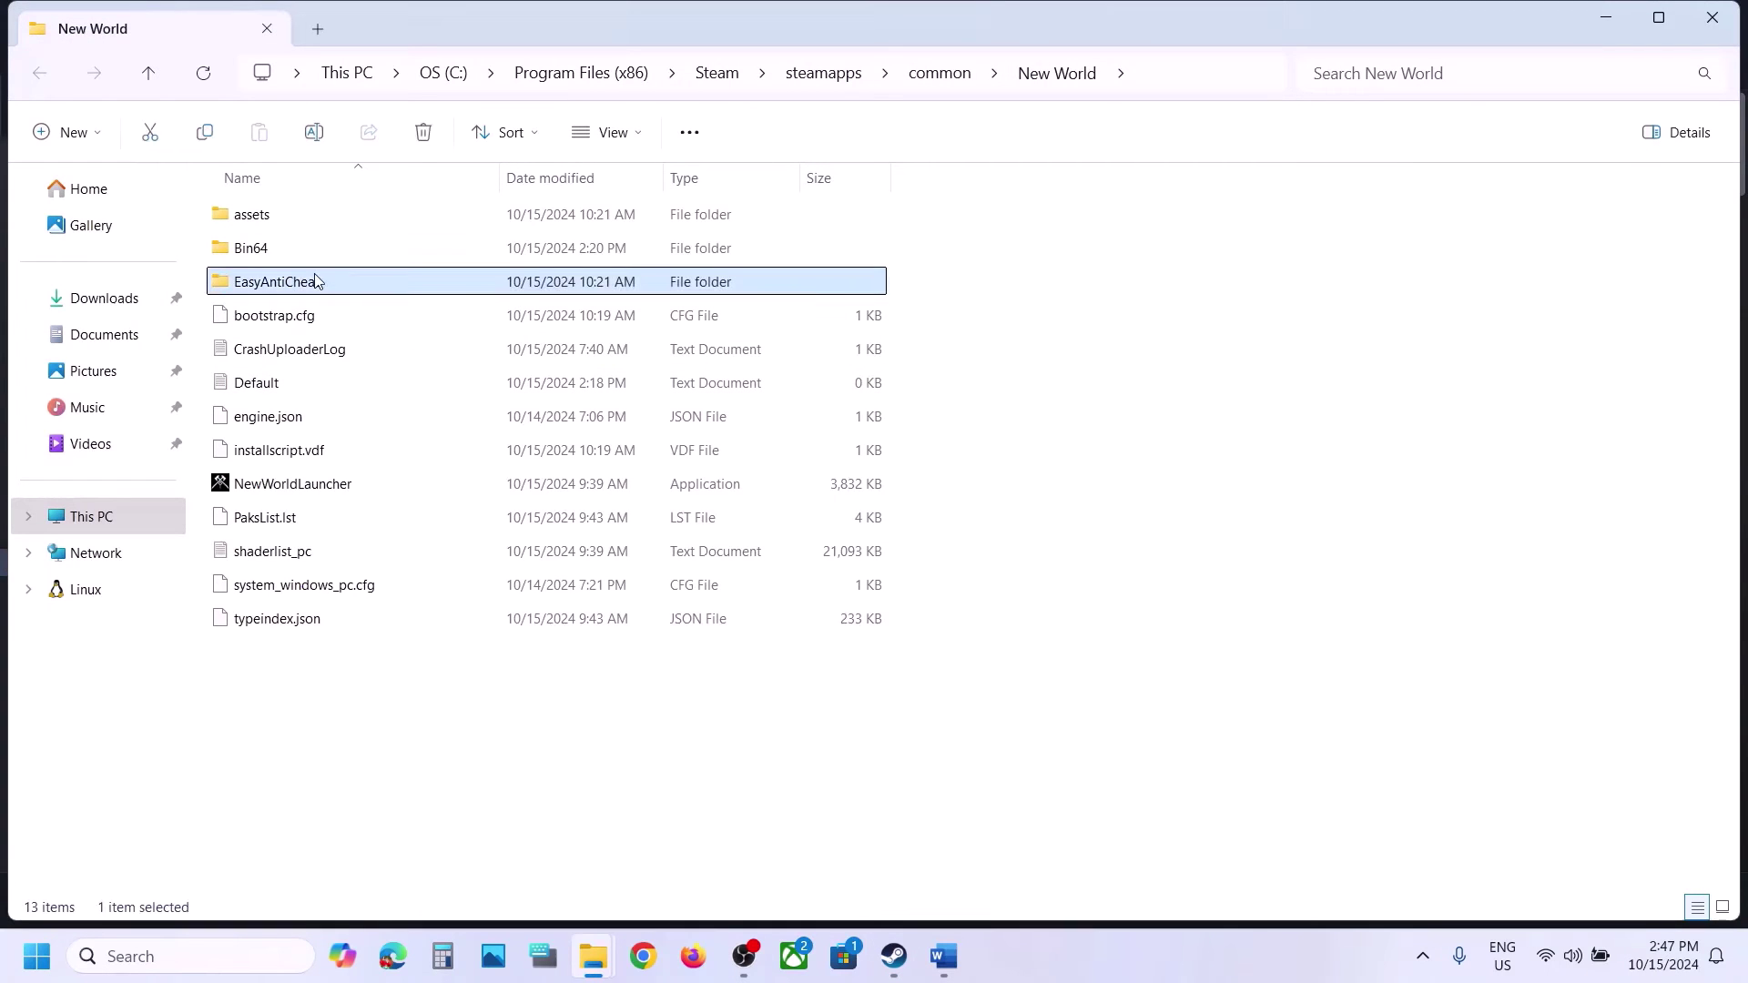
double_click(310, 282)
left_click(463, 416)
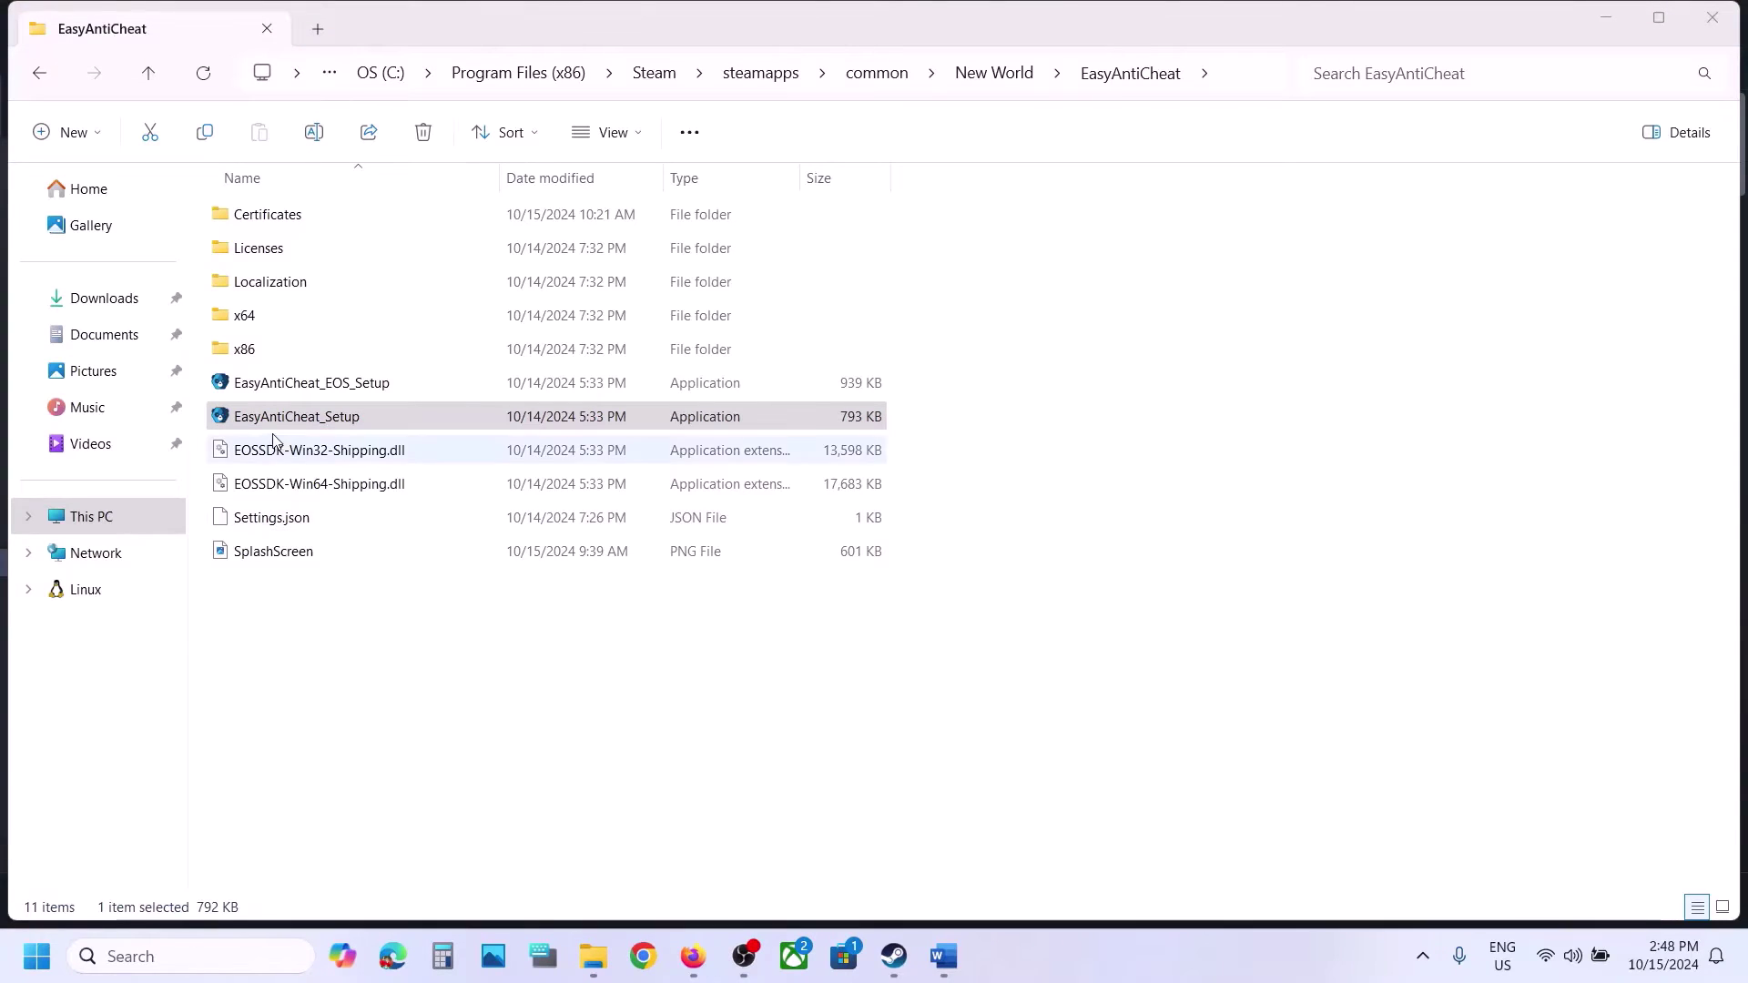
left_click(329, 416)
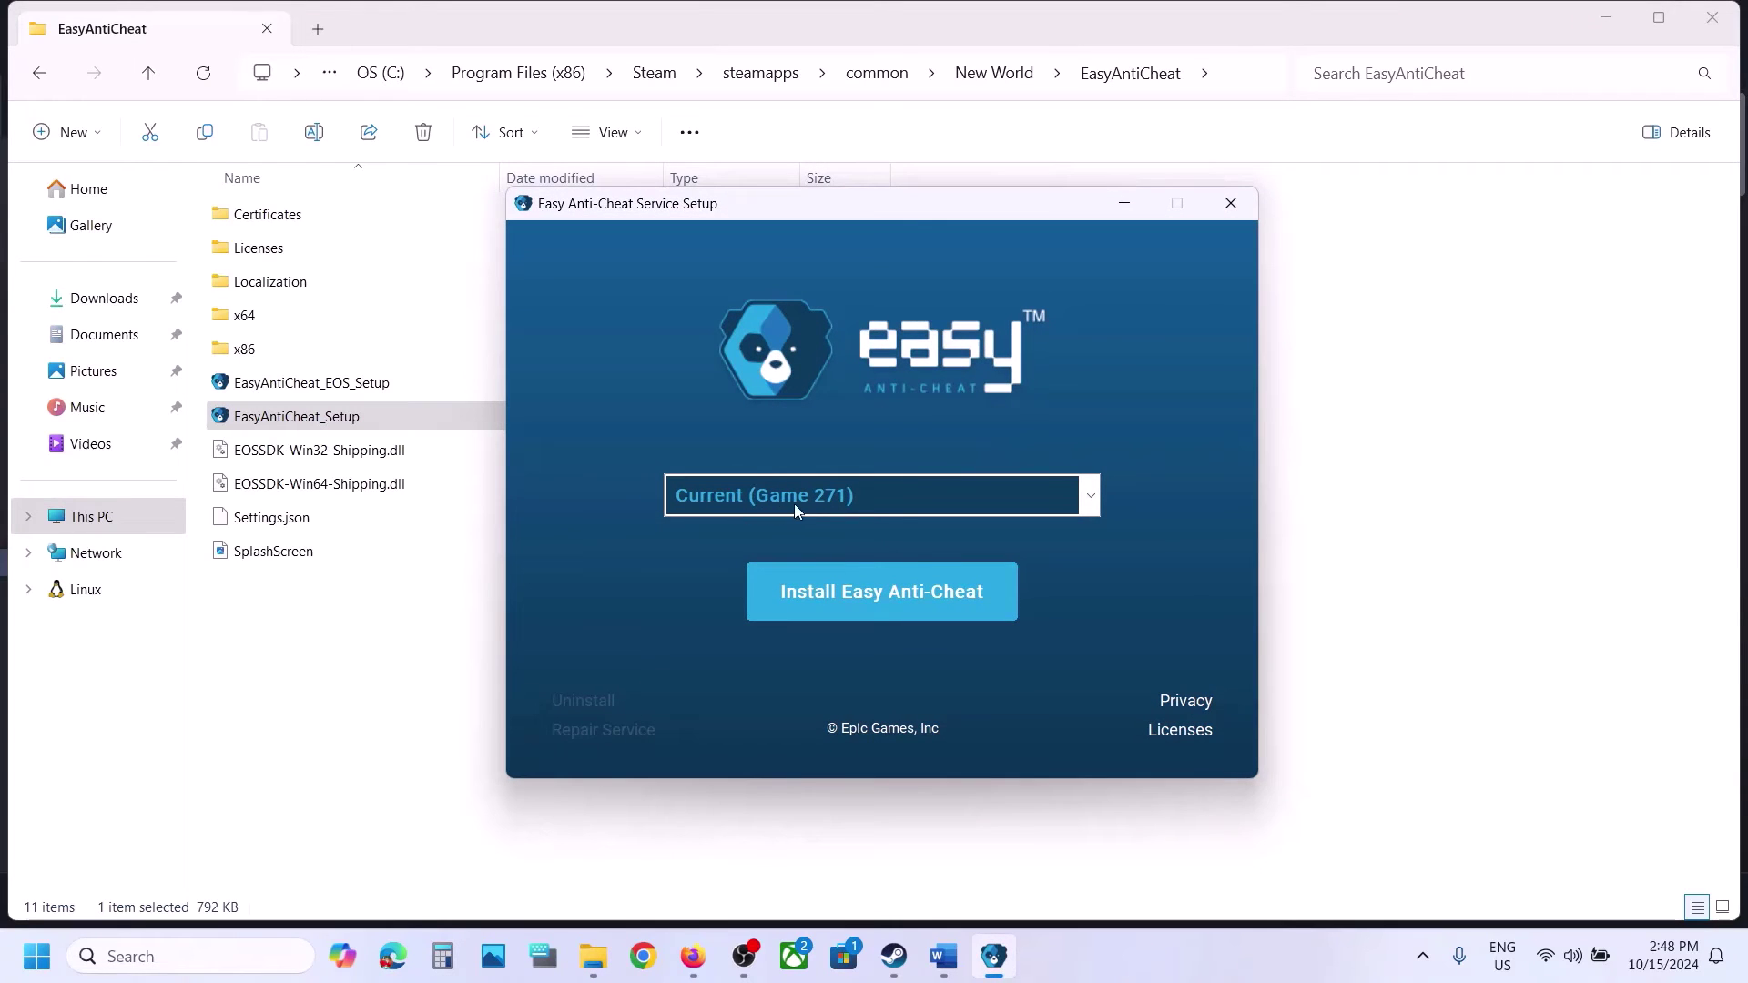
Install Easy Anti-Cheat for Current (Game 271) and finish the setup.
left_click(1092, 497)
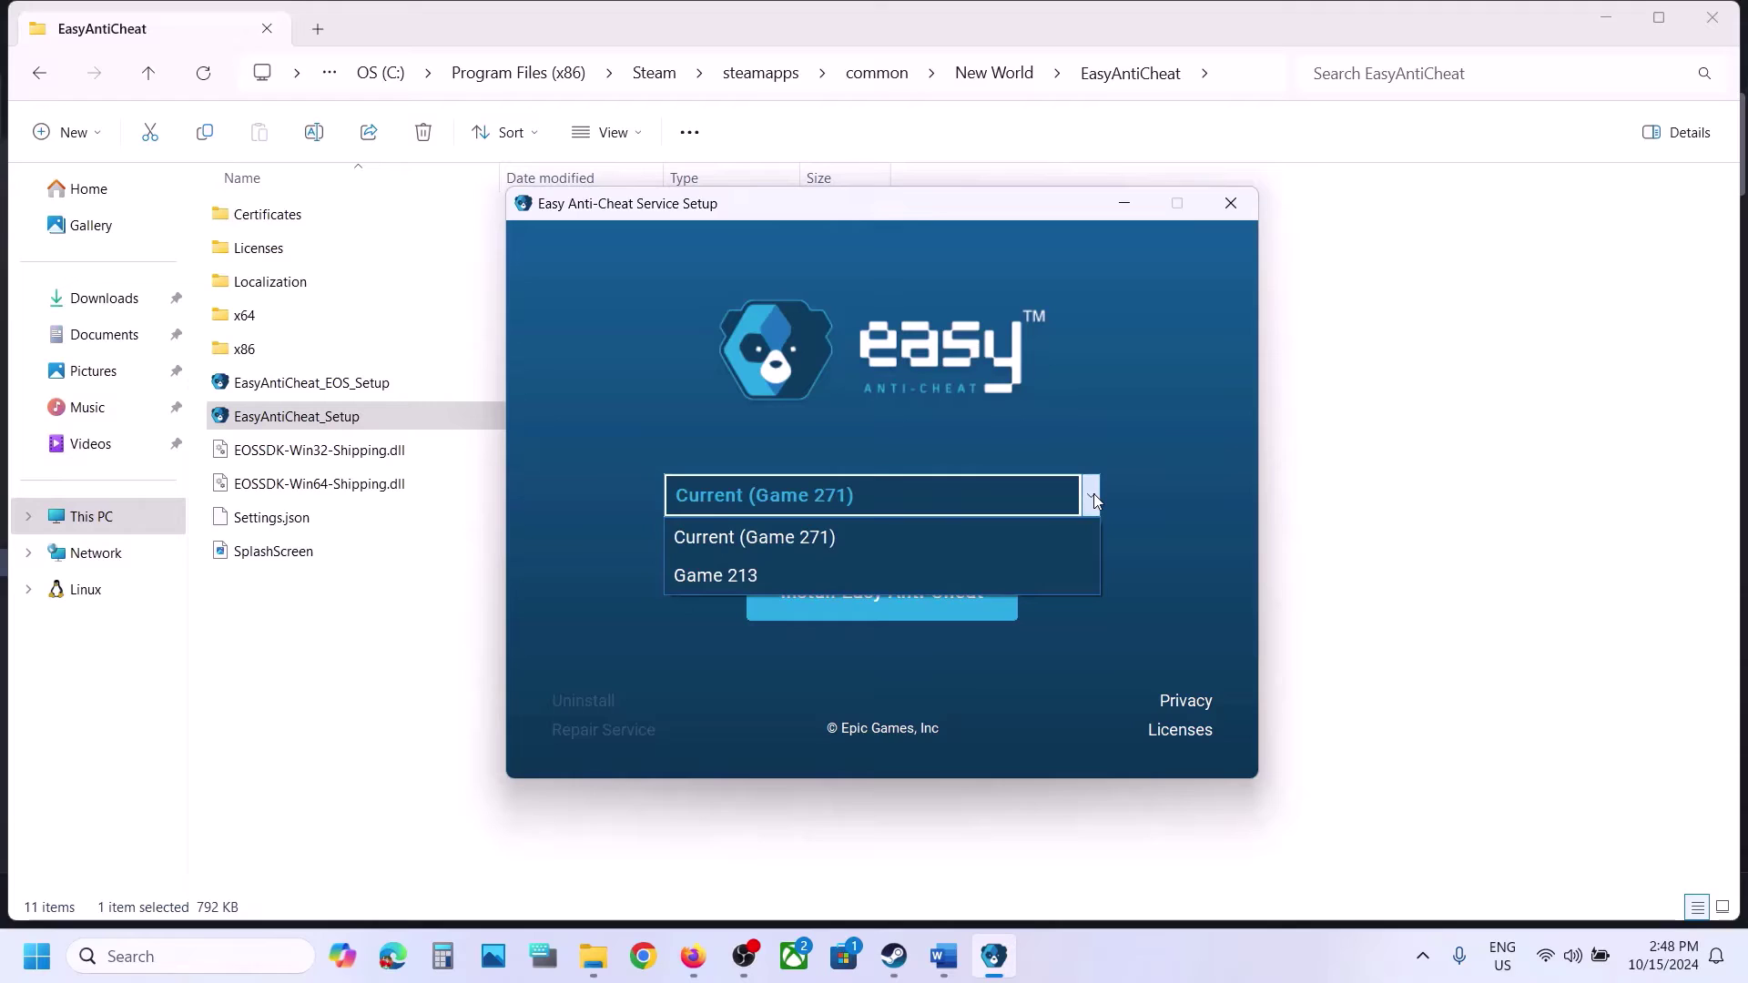
left_click(809, 545)
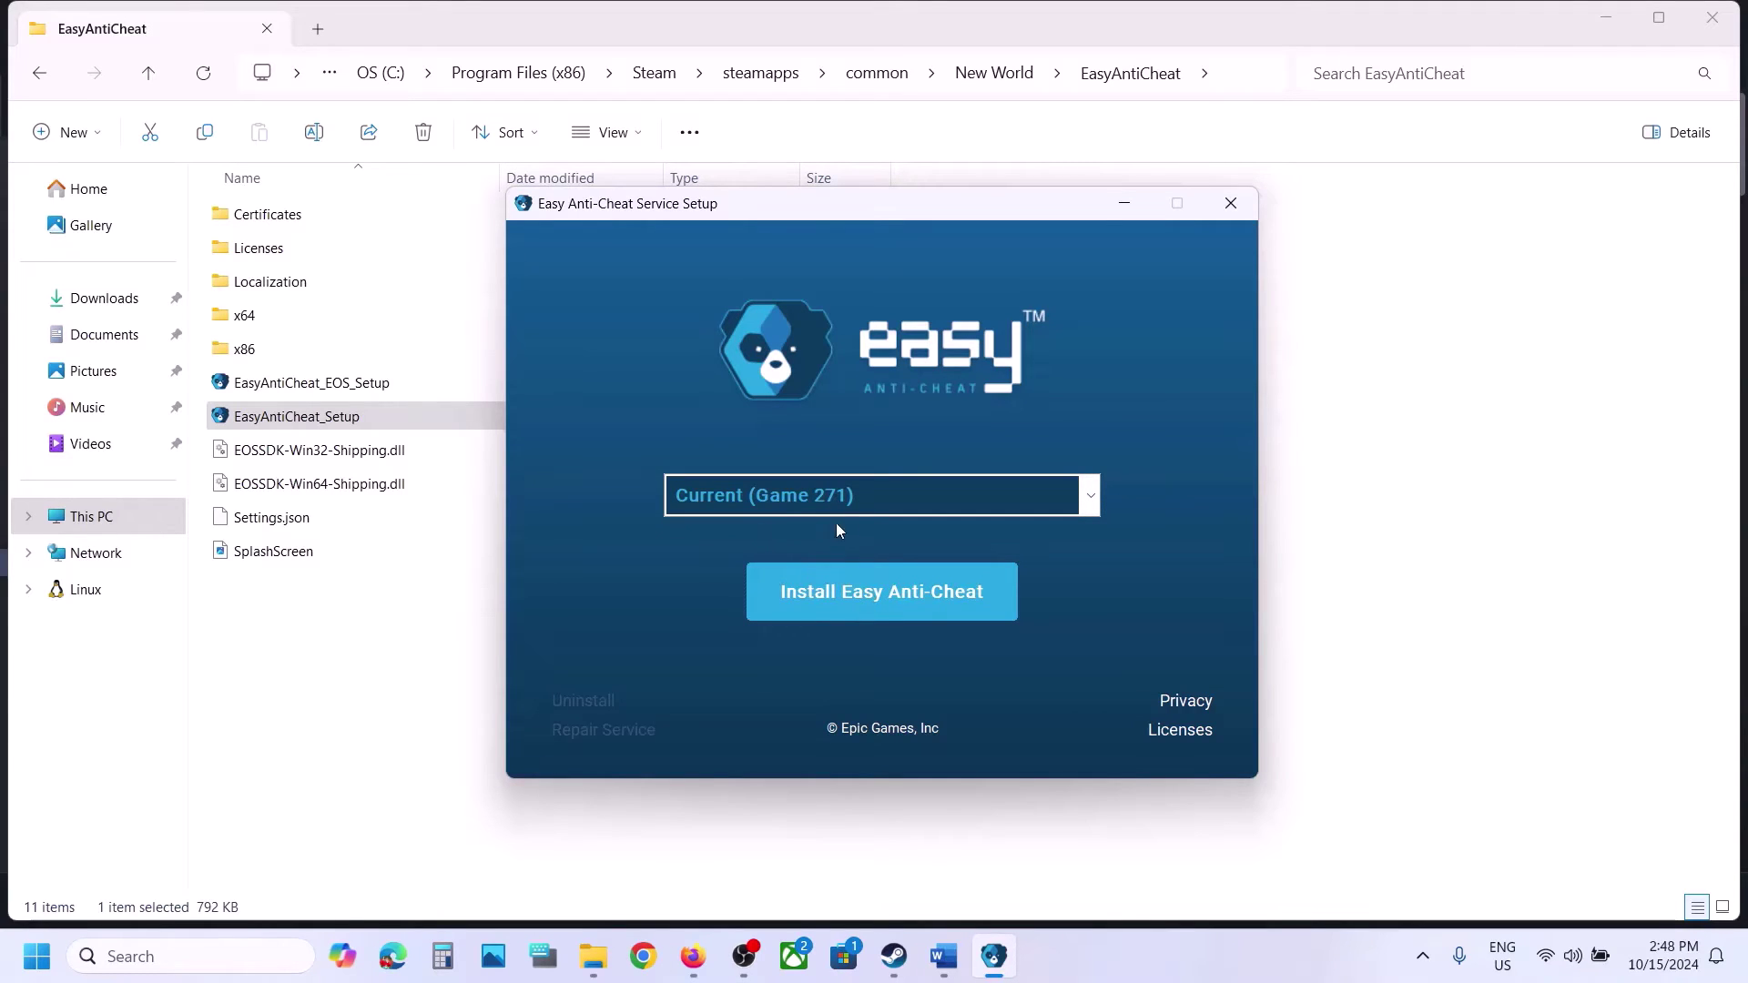
left_click(837, 603)
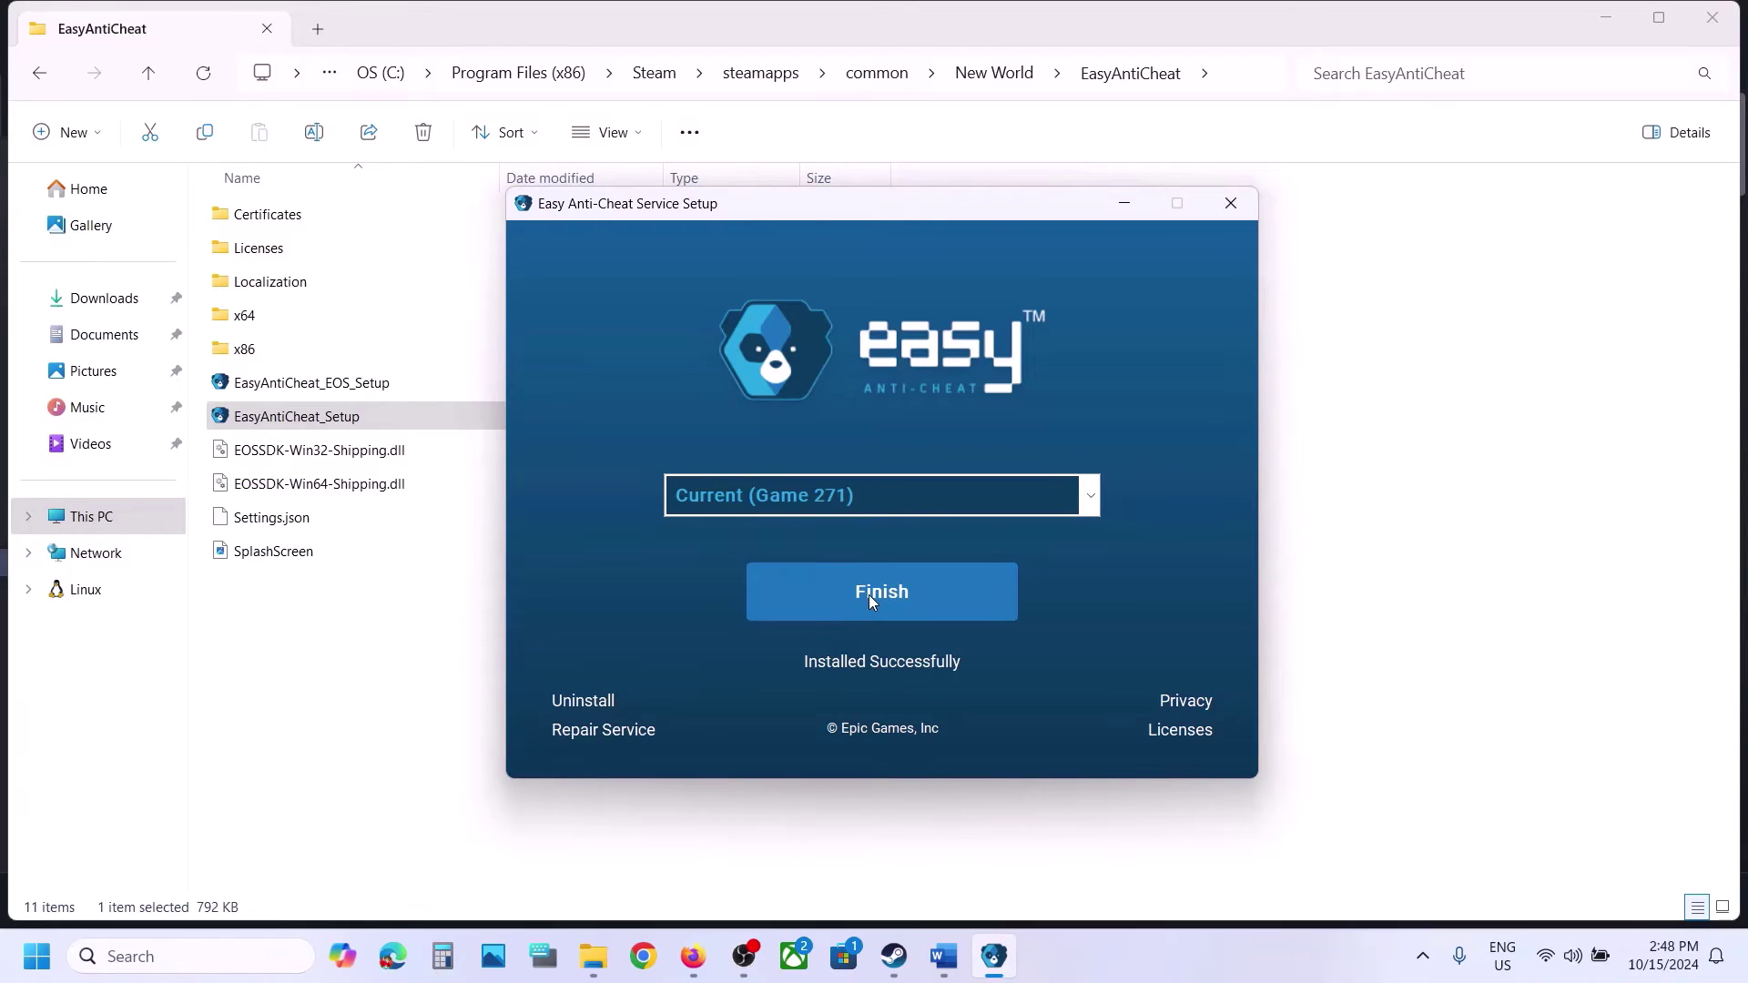
left_click(868, 593)
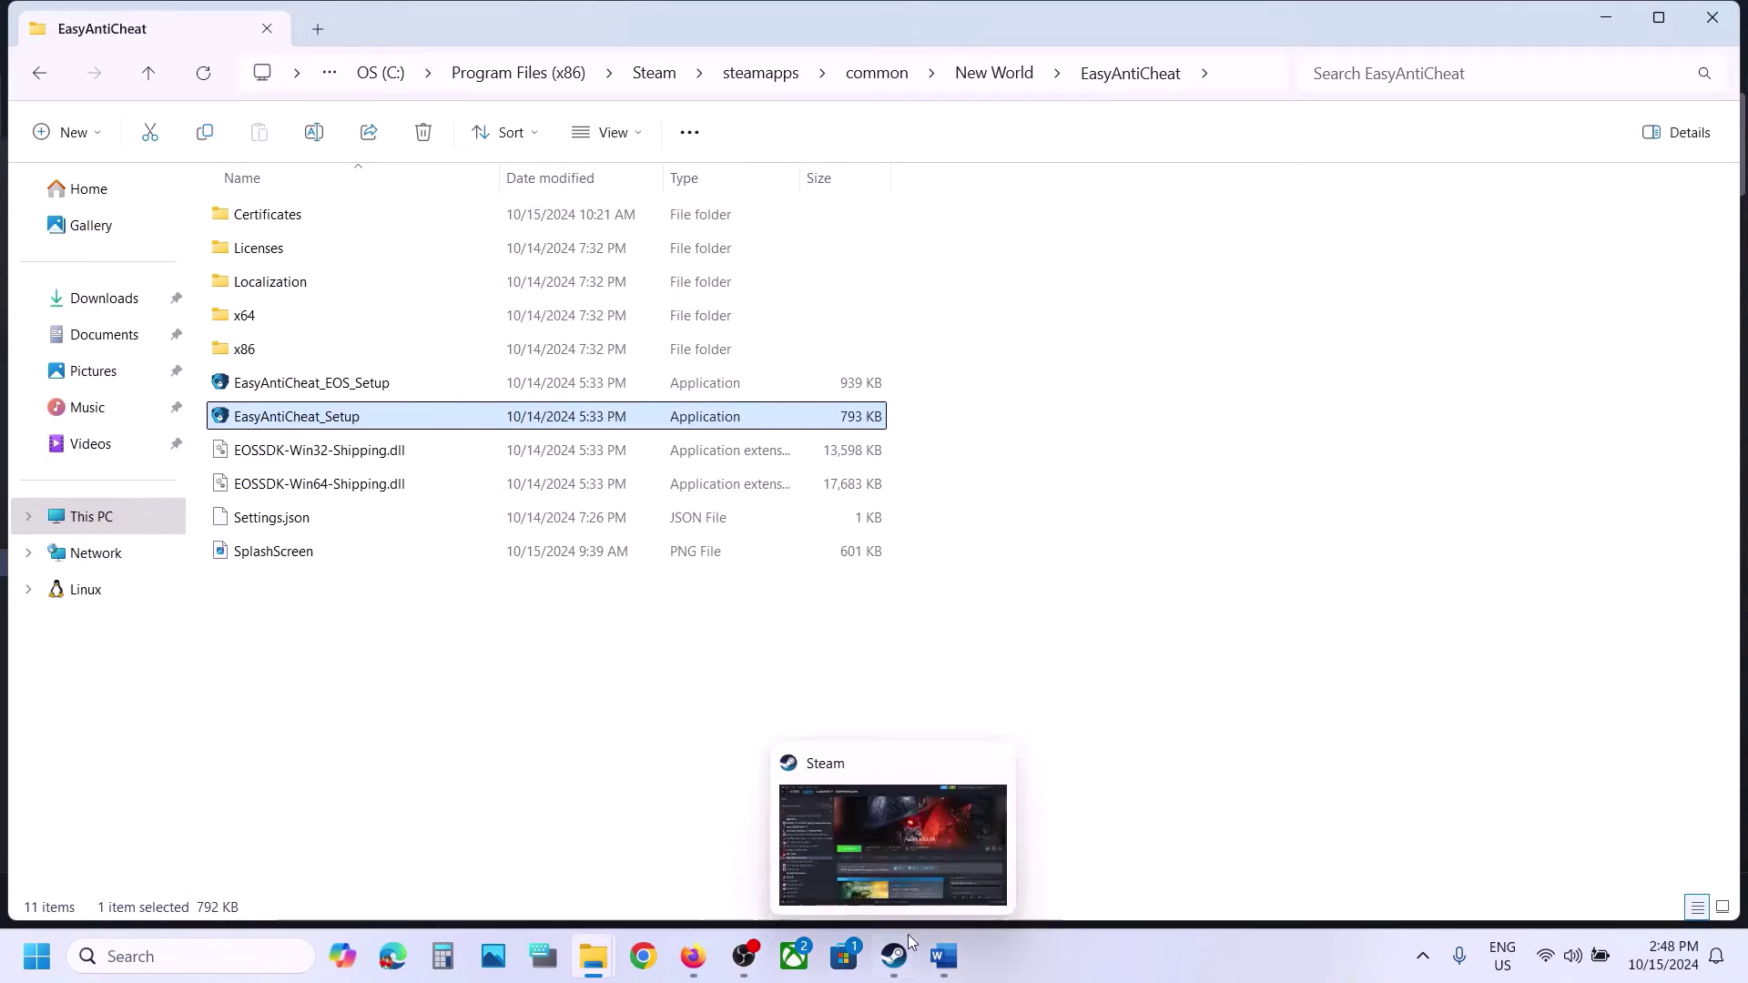
Bring up Steam and minimize it, and repair the Easy Anti-Cheat service for Current (Game 271) through EasyAntiCheat_Setup.
left_click(896, 954)
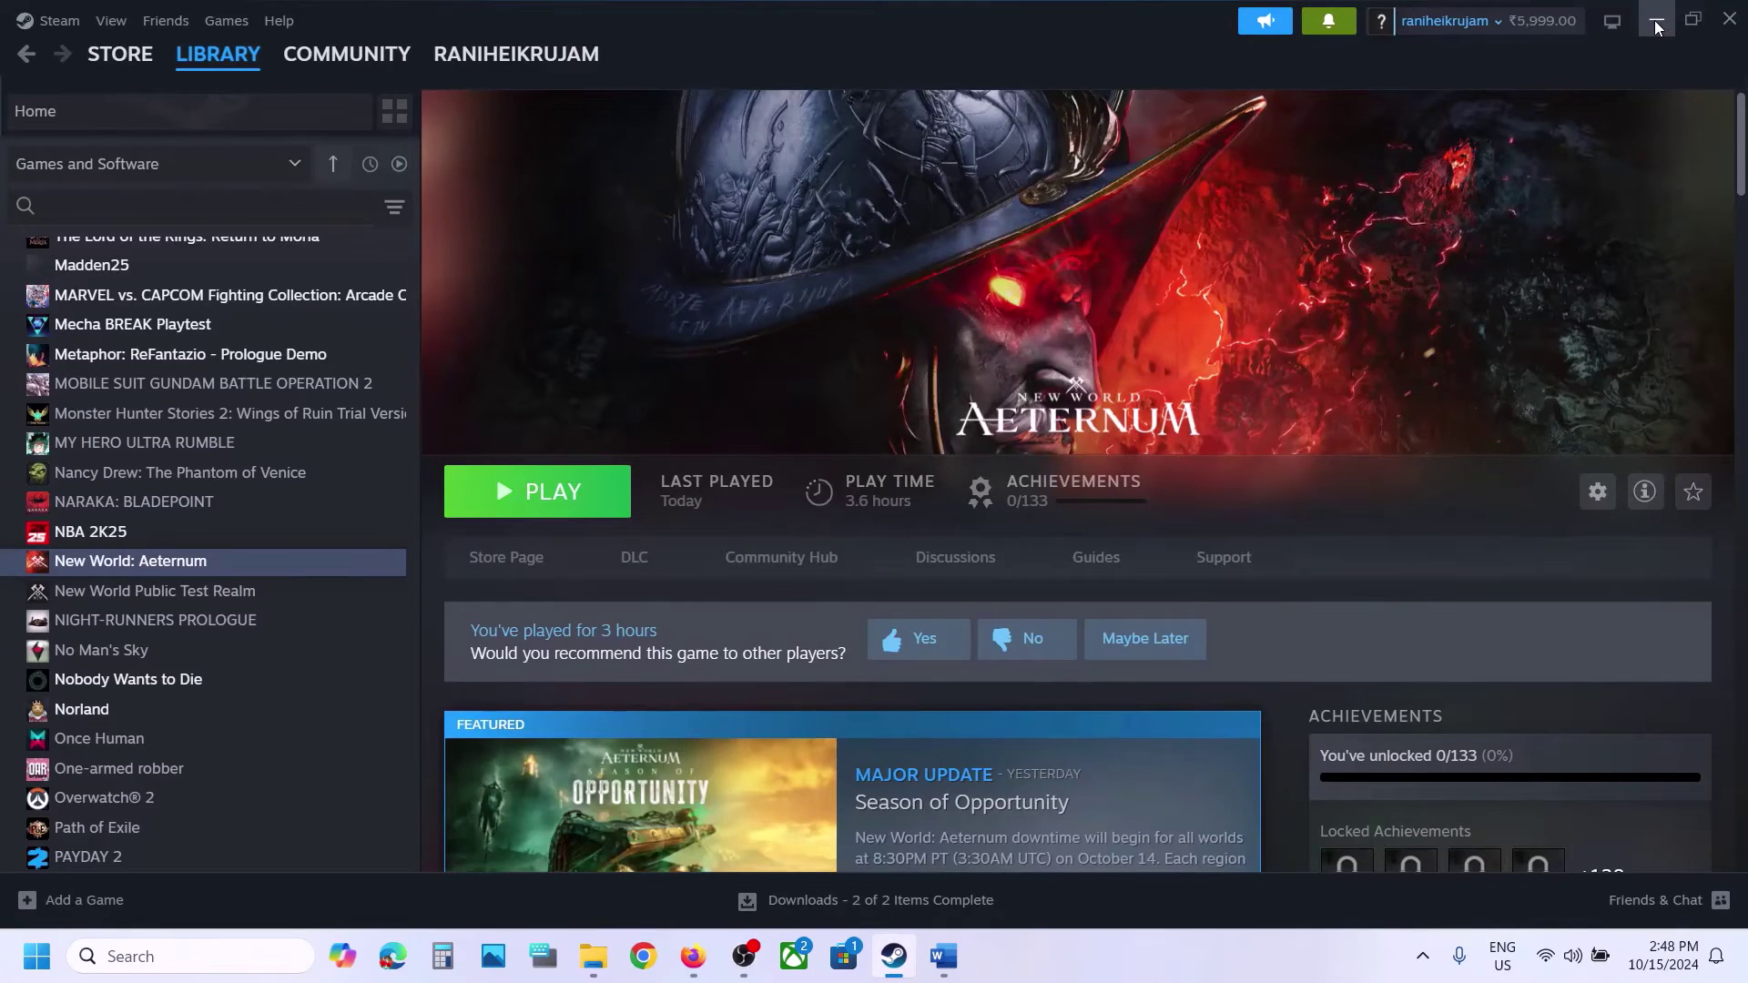
left_click(1655, 21)
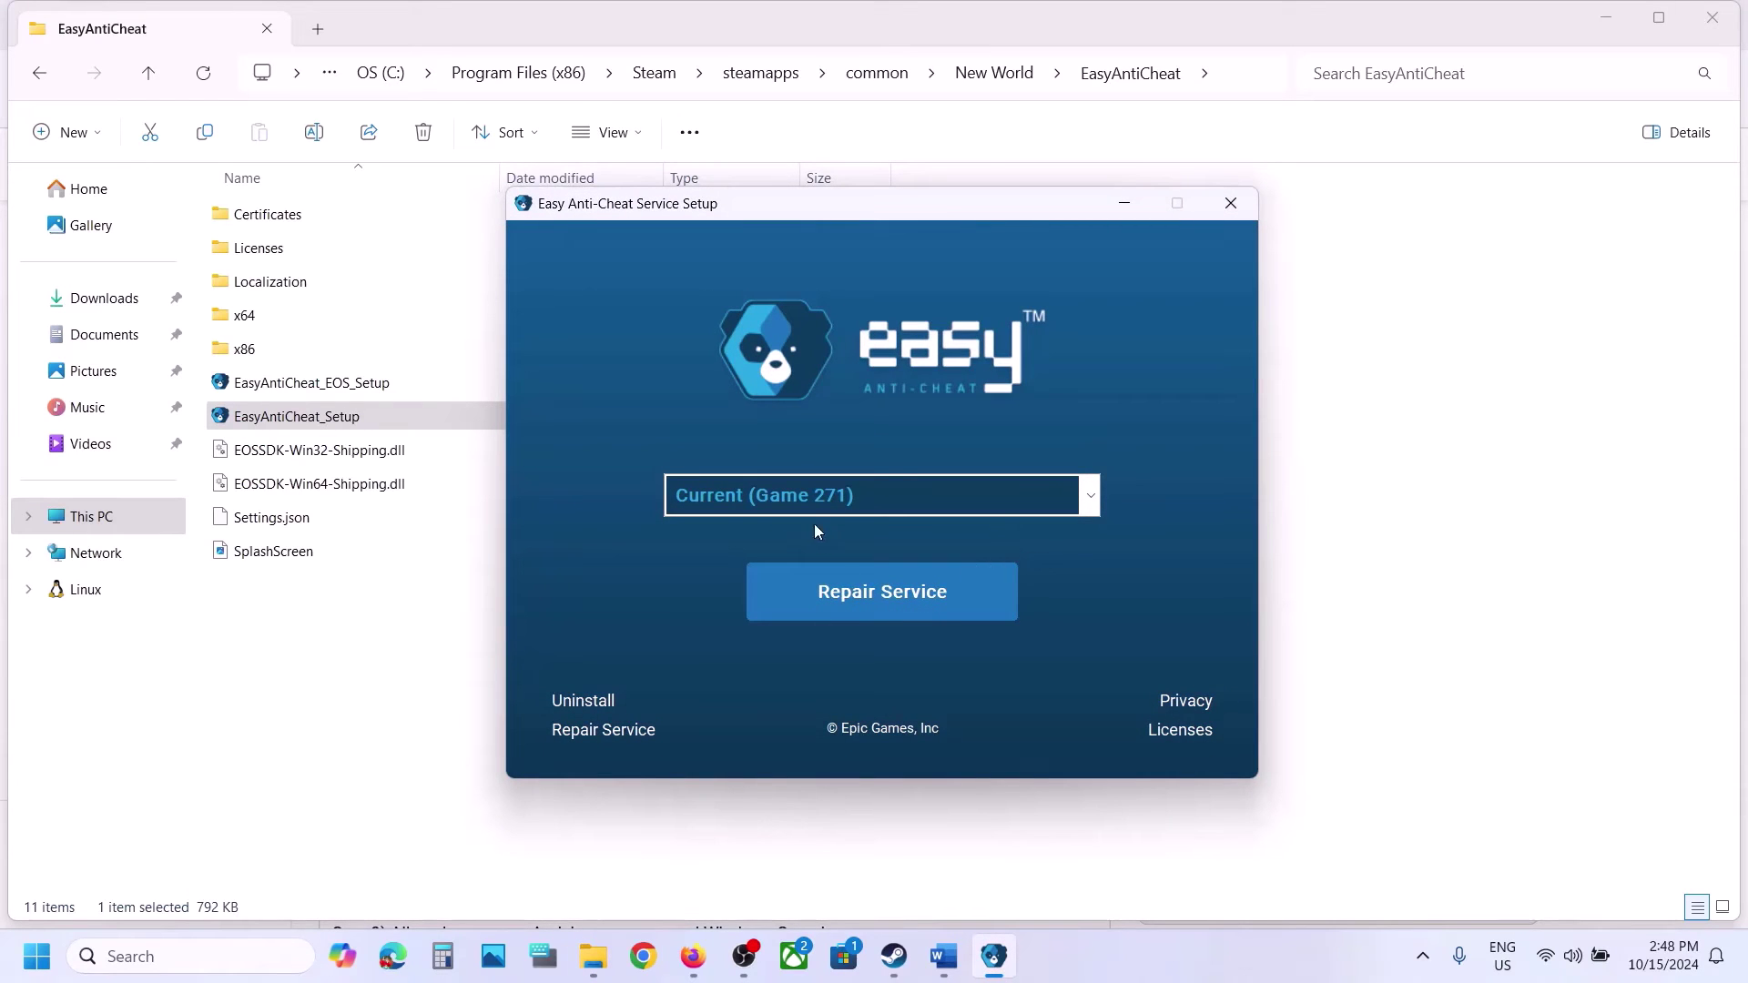
left_click(898, 597)
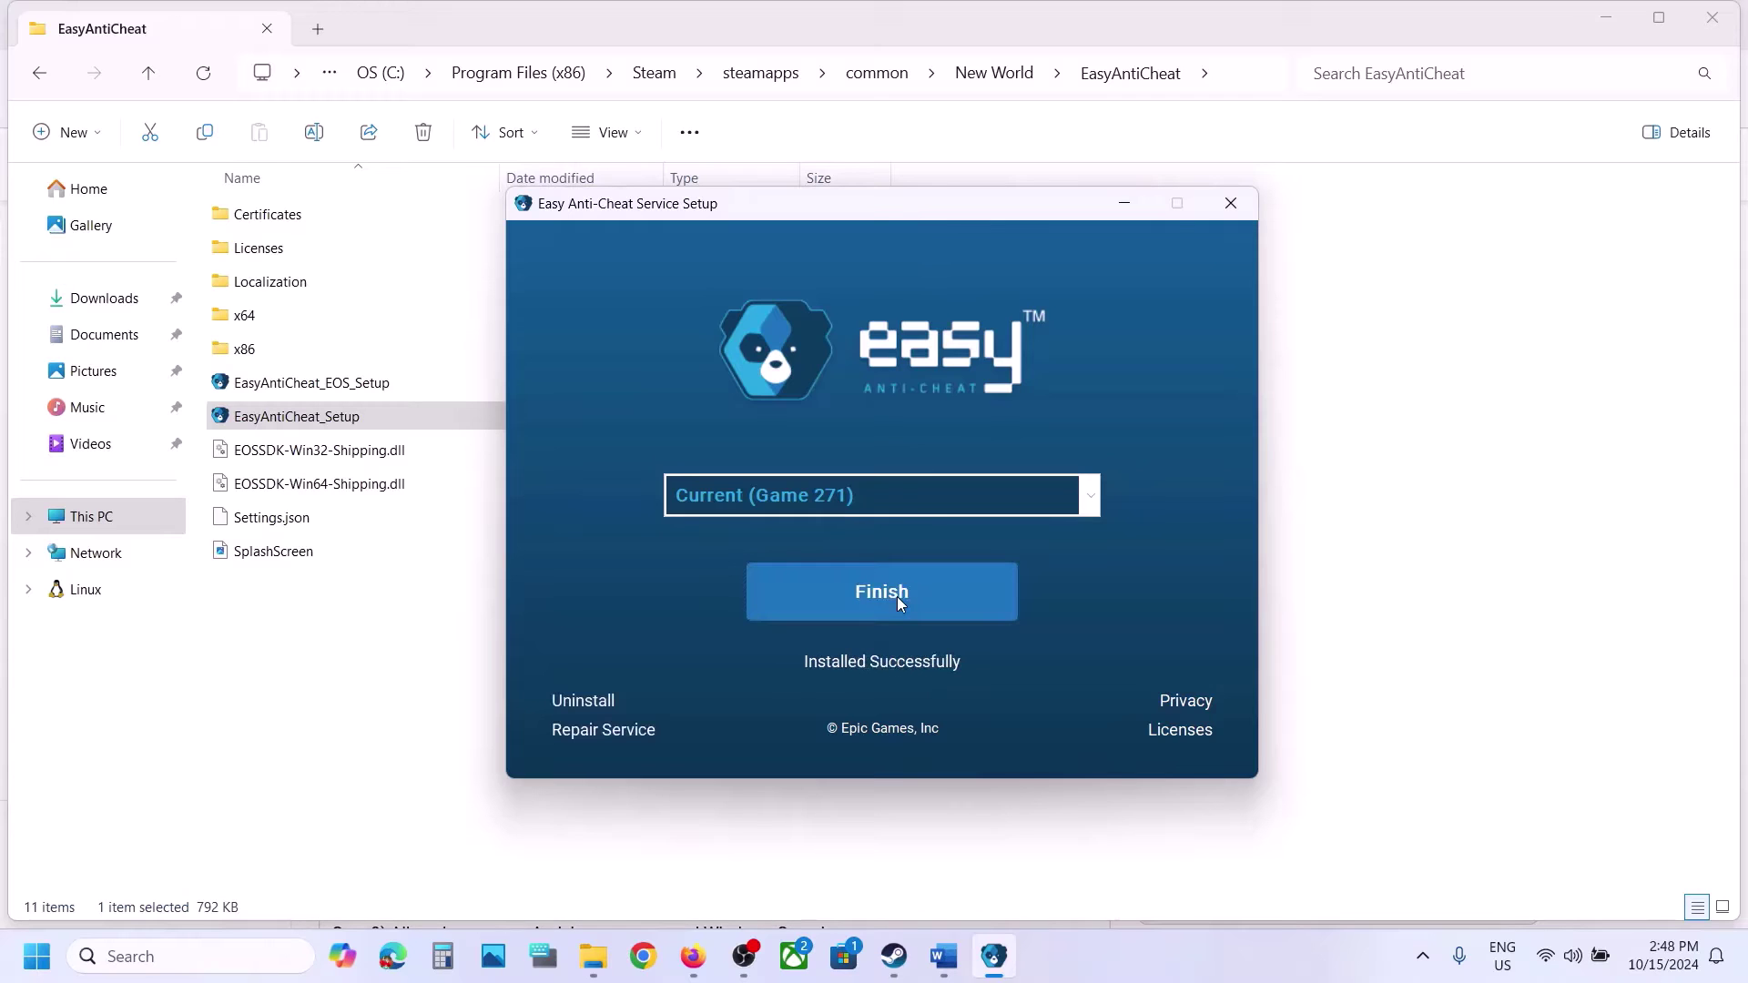
left_click(898, 597)
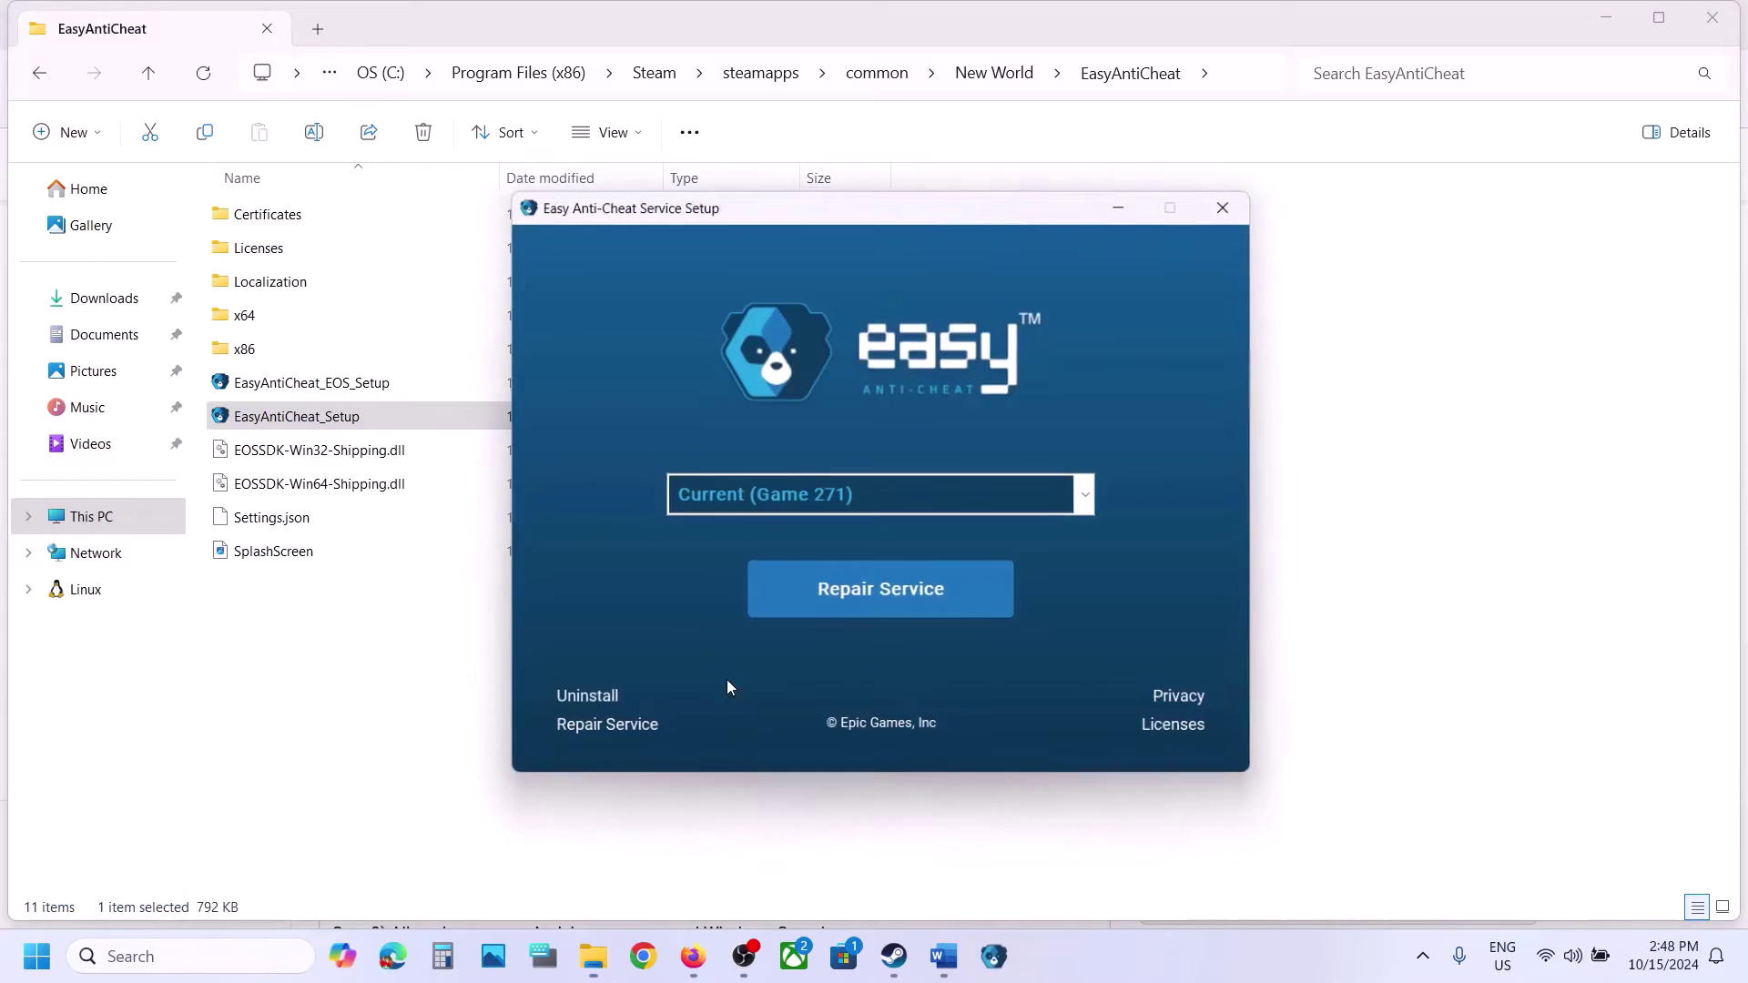
Uninstall Easy Anti-Cheat for Current (Game 271), install it again, and finish the setup.
left_click(839, 496)
left_click(781, 532)
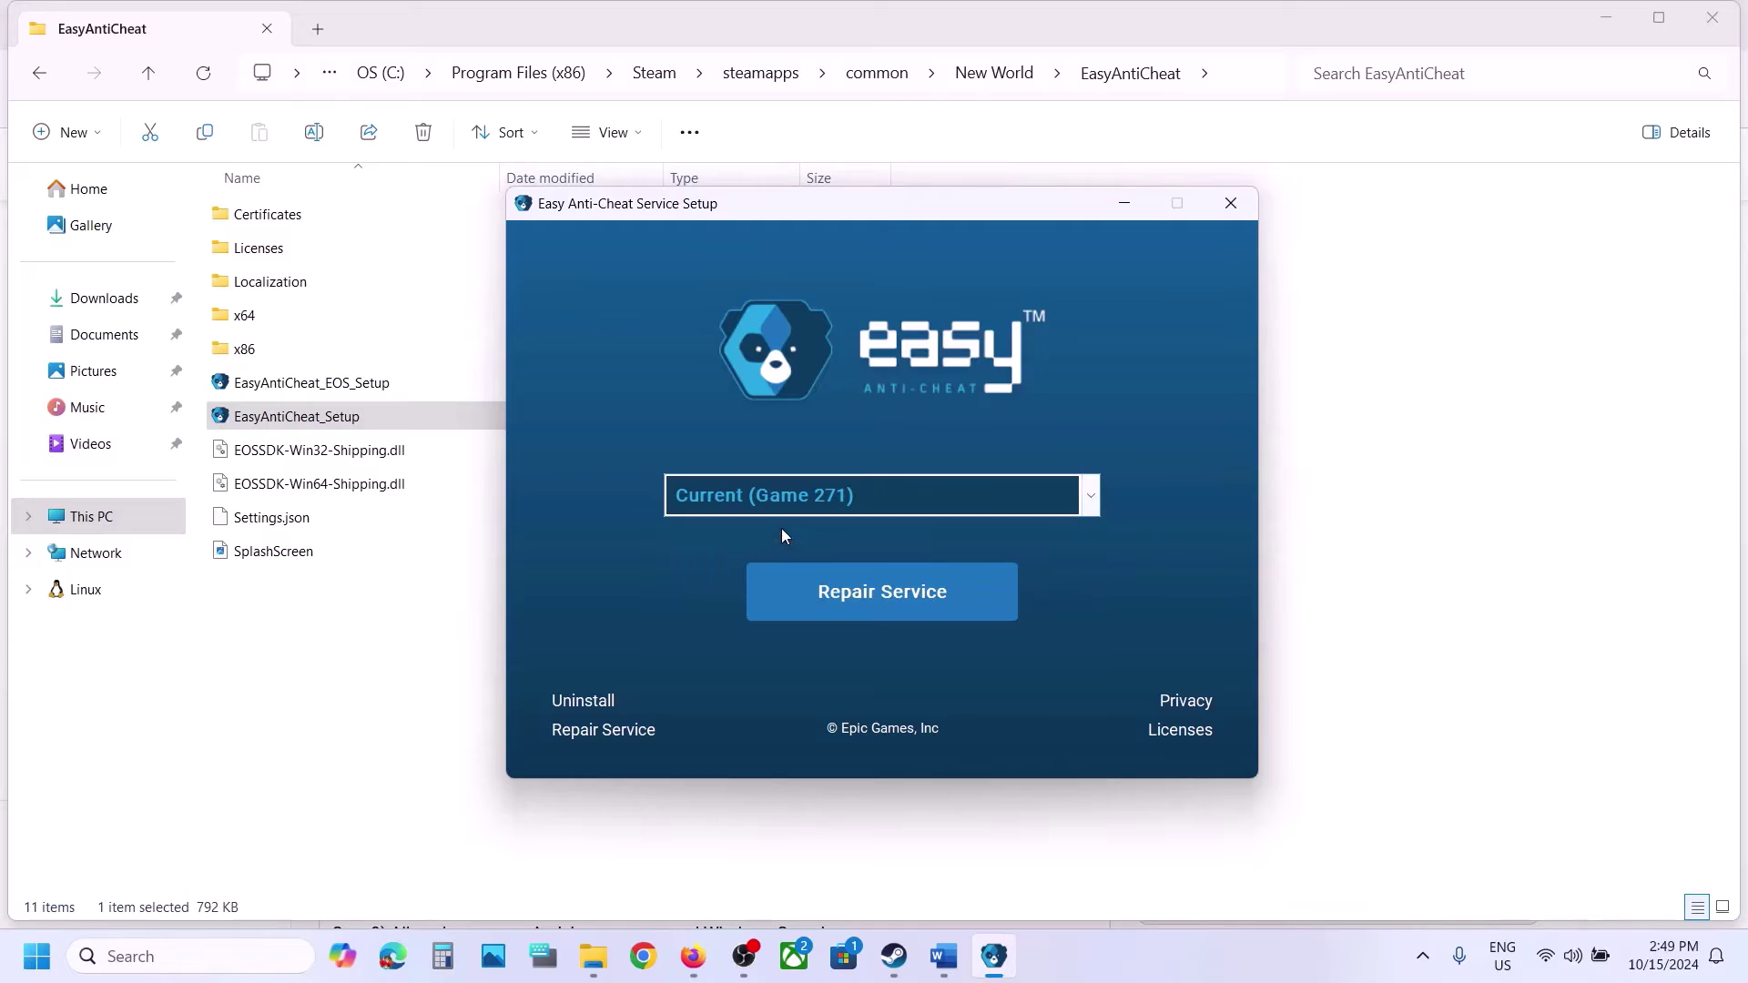
left_click(582, 700)
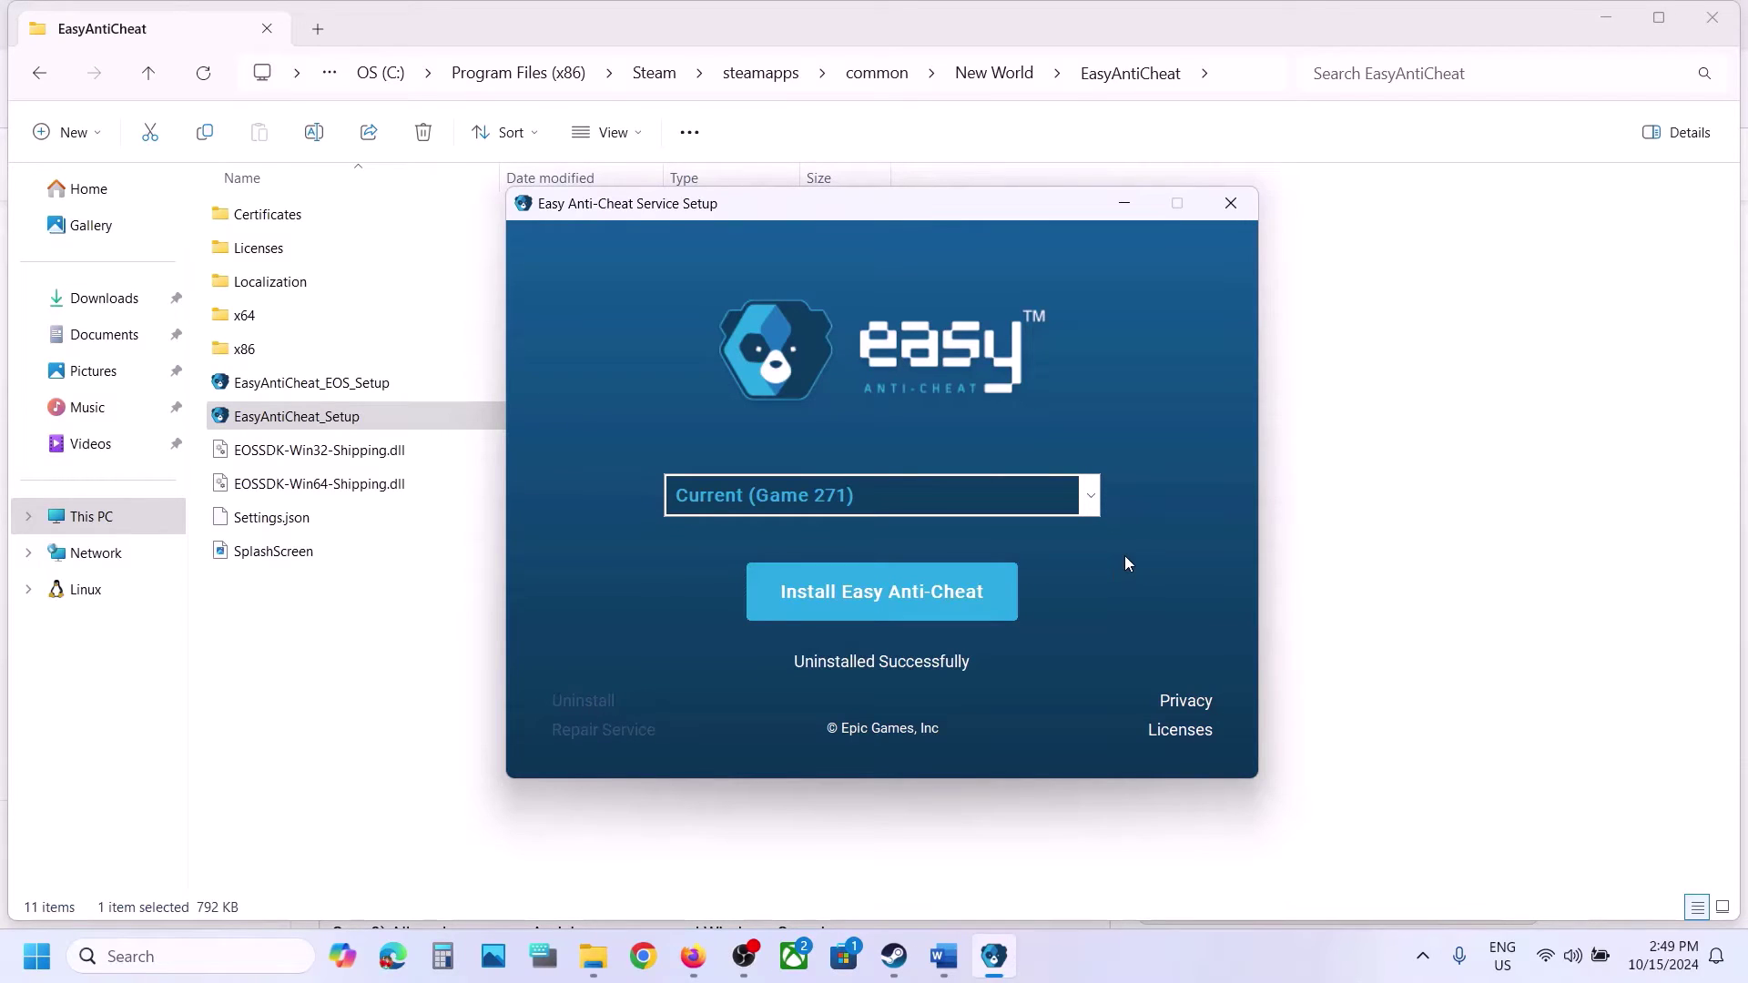
left_click(860, 606)
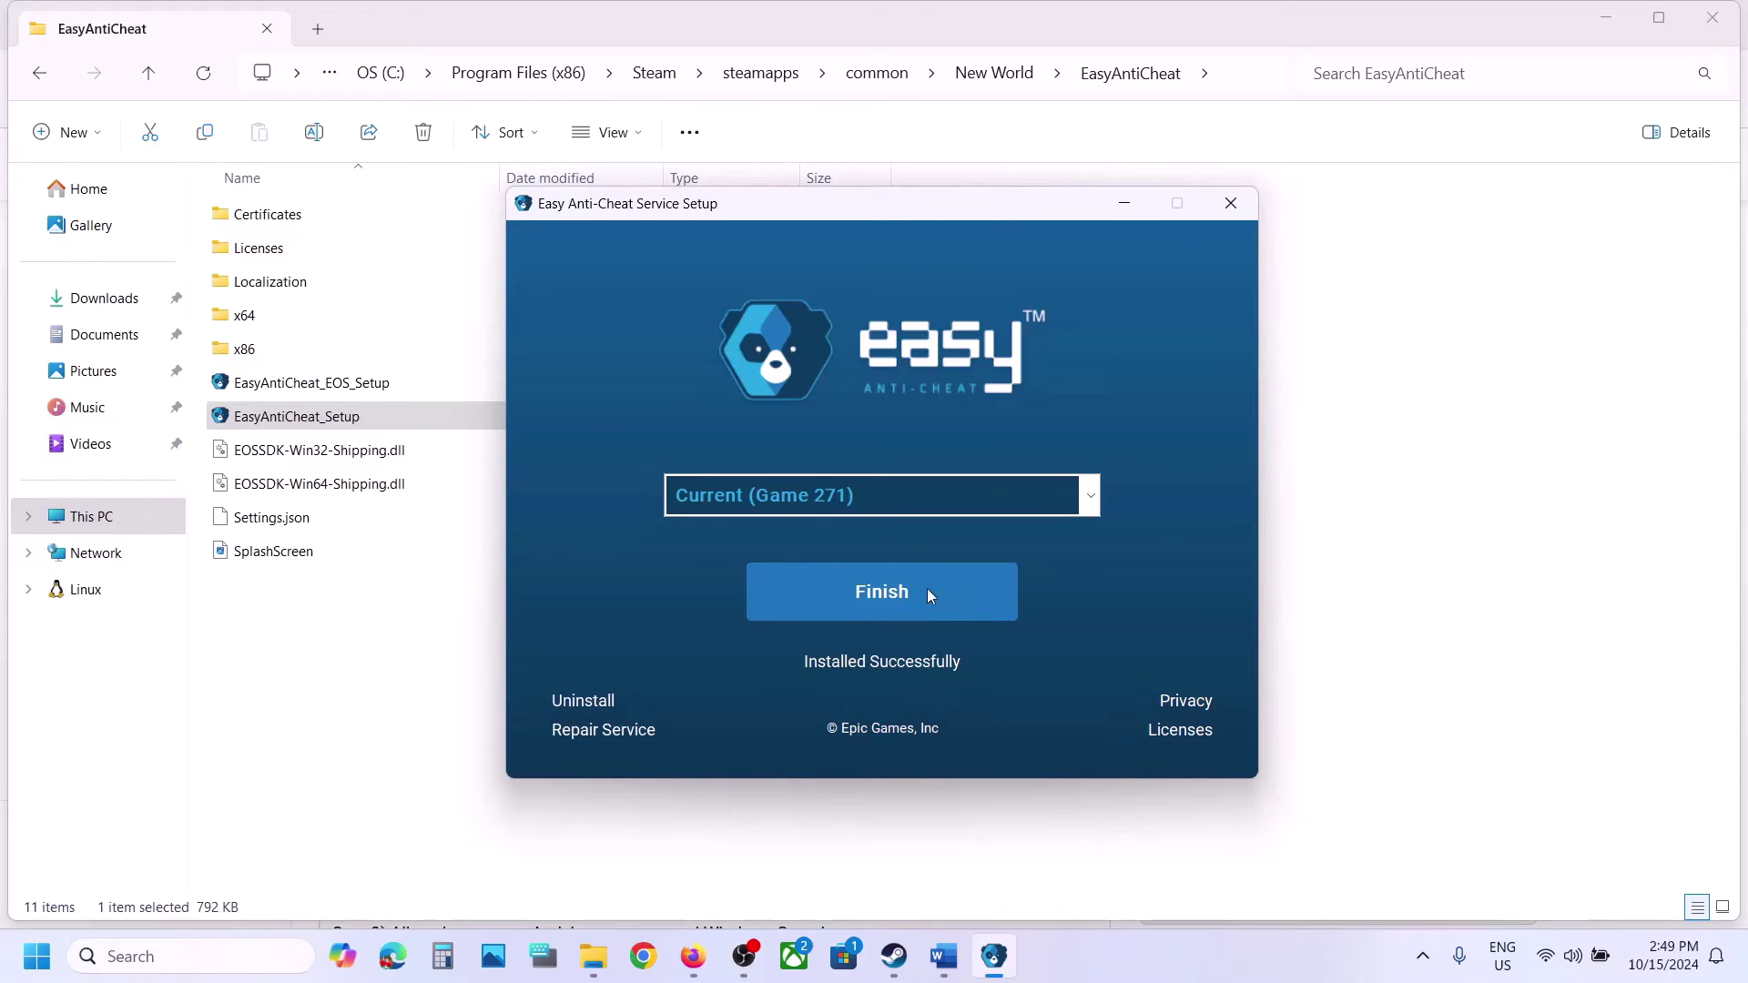
left_click(924, 593)
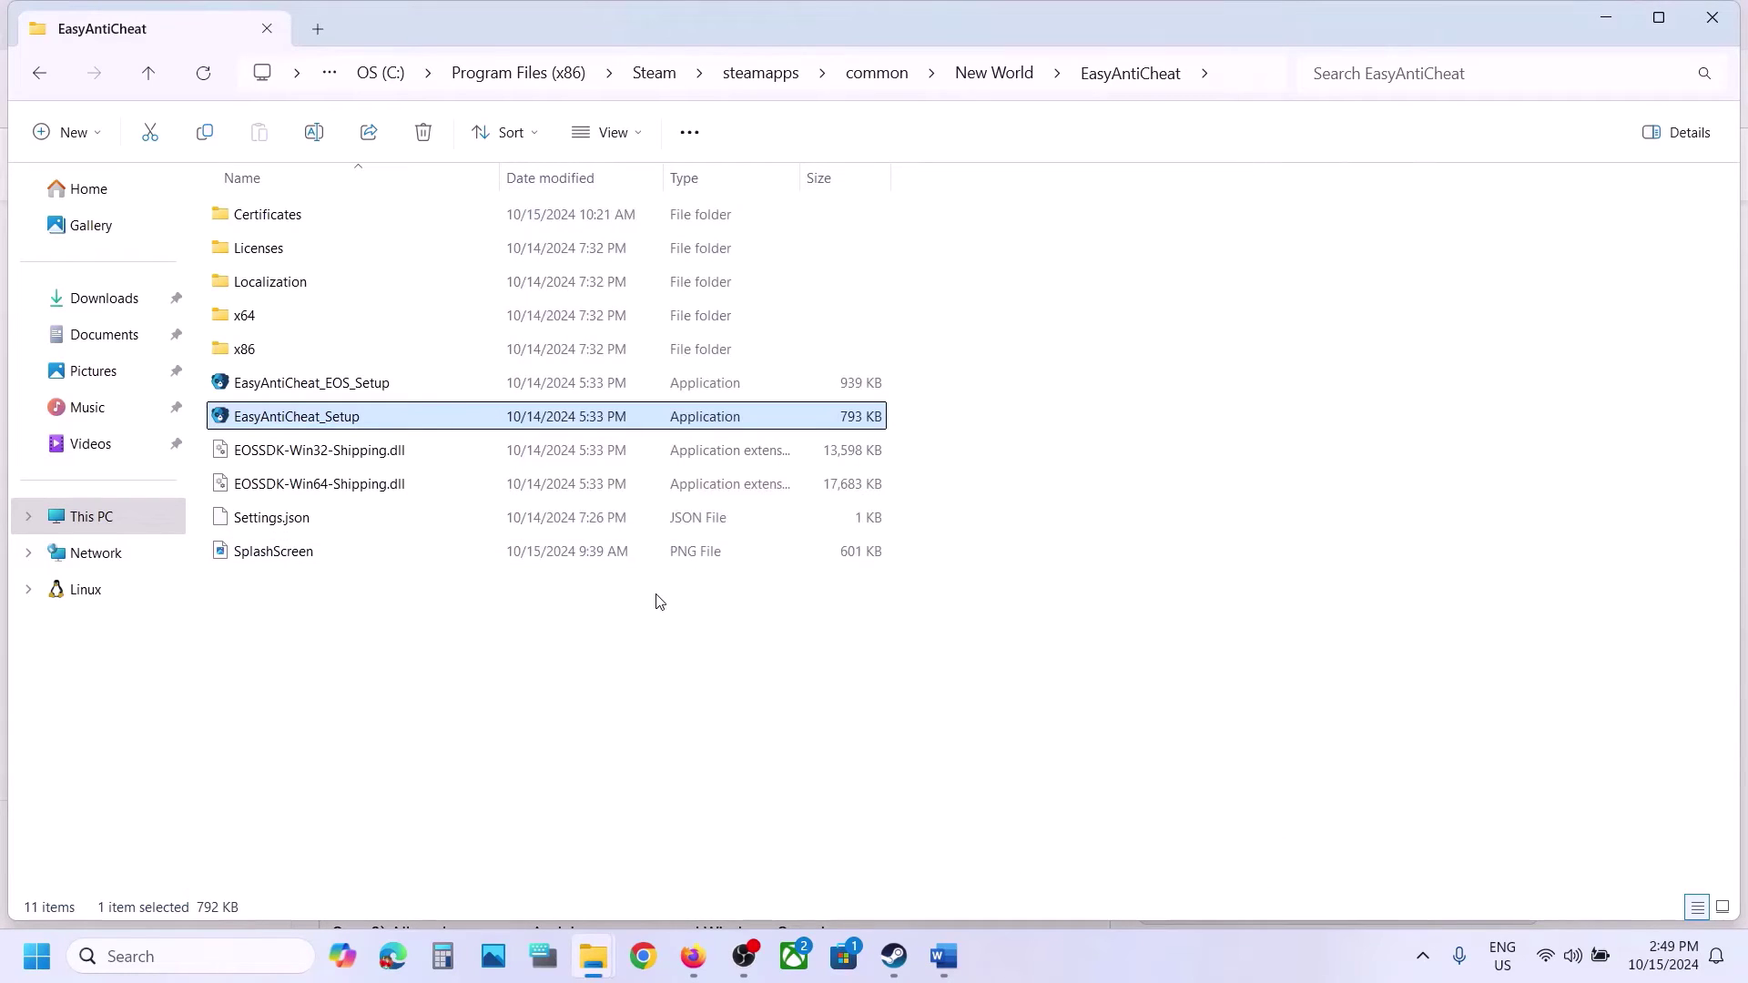
Run EasyAntiCheat_Setup again, uninstall Easy Anti-Cheat for Current (Game 271), and close the setup.
double_click(383, 425)
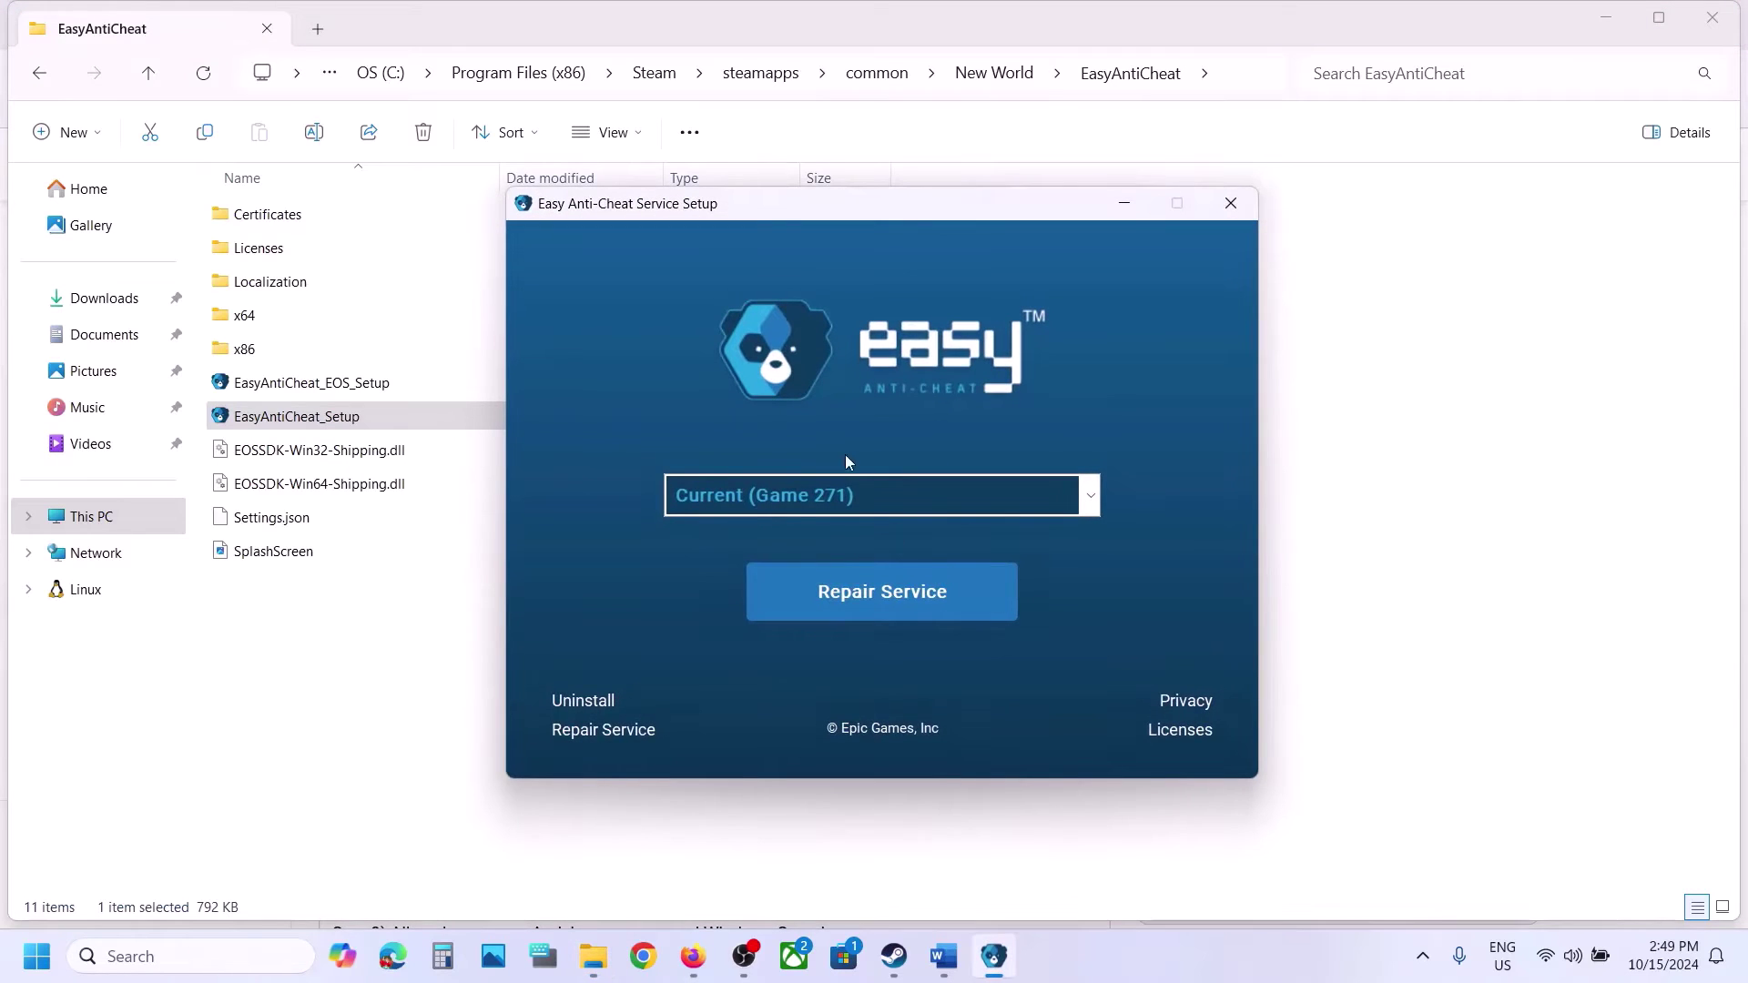
left_click(602, 700)
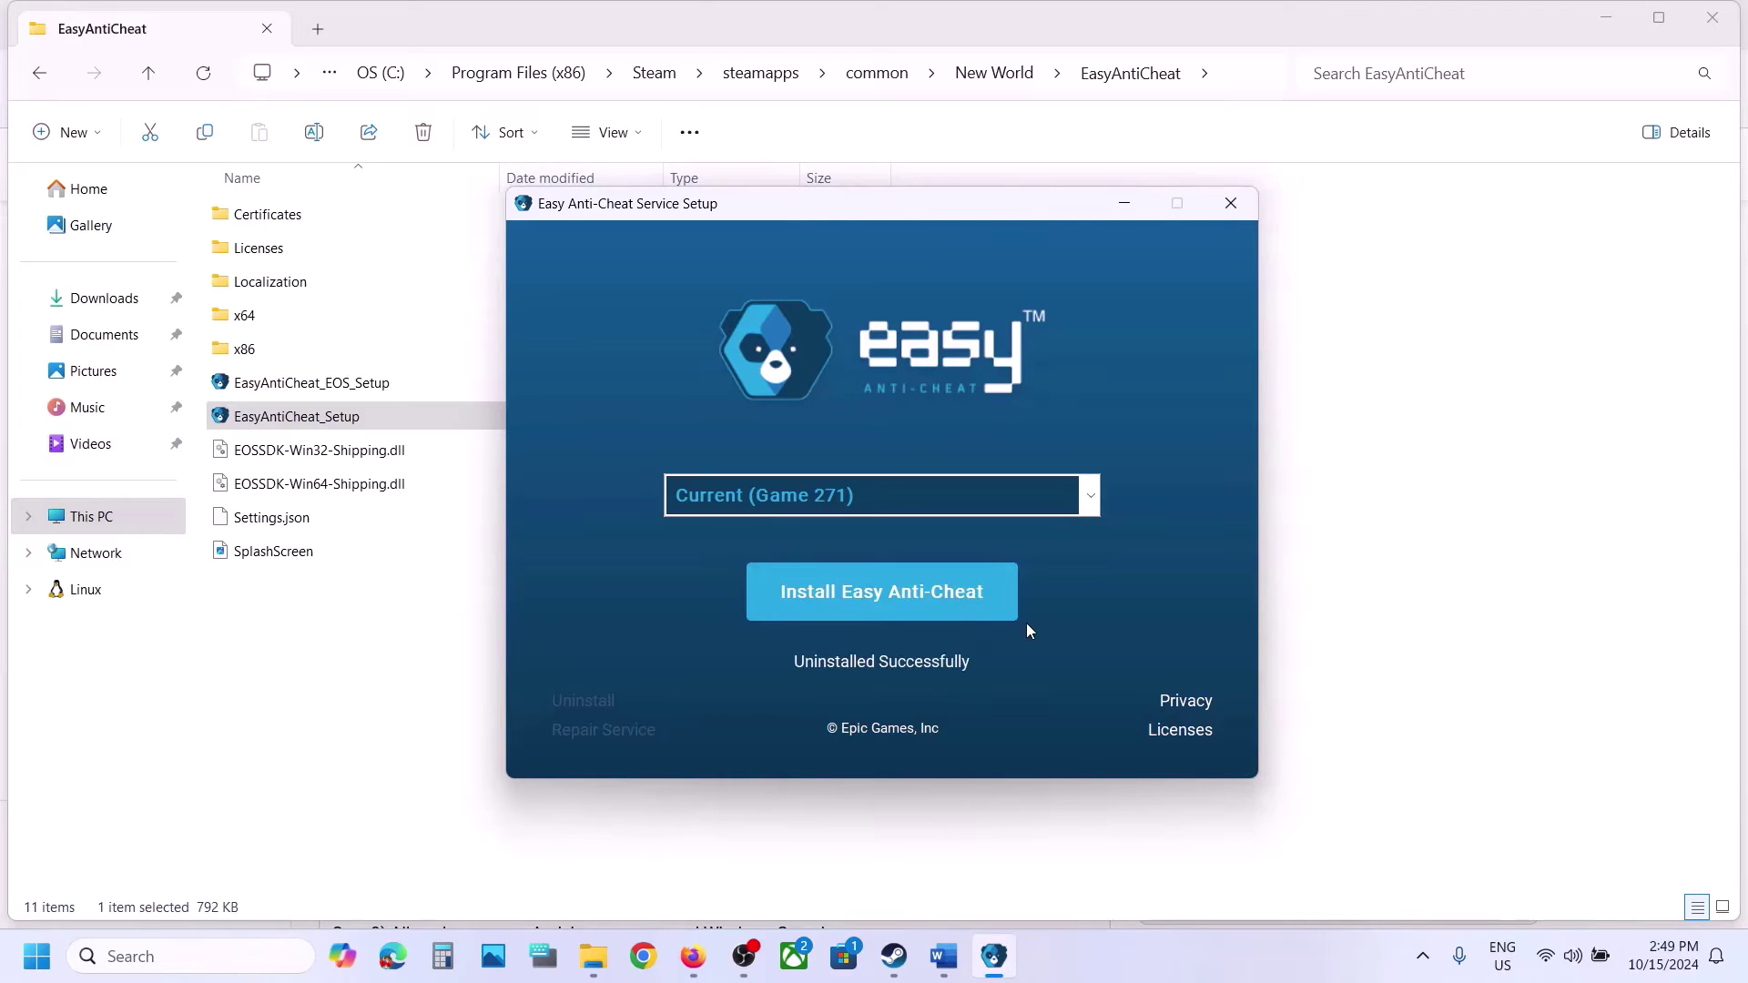
left_click(1231, 203)
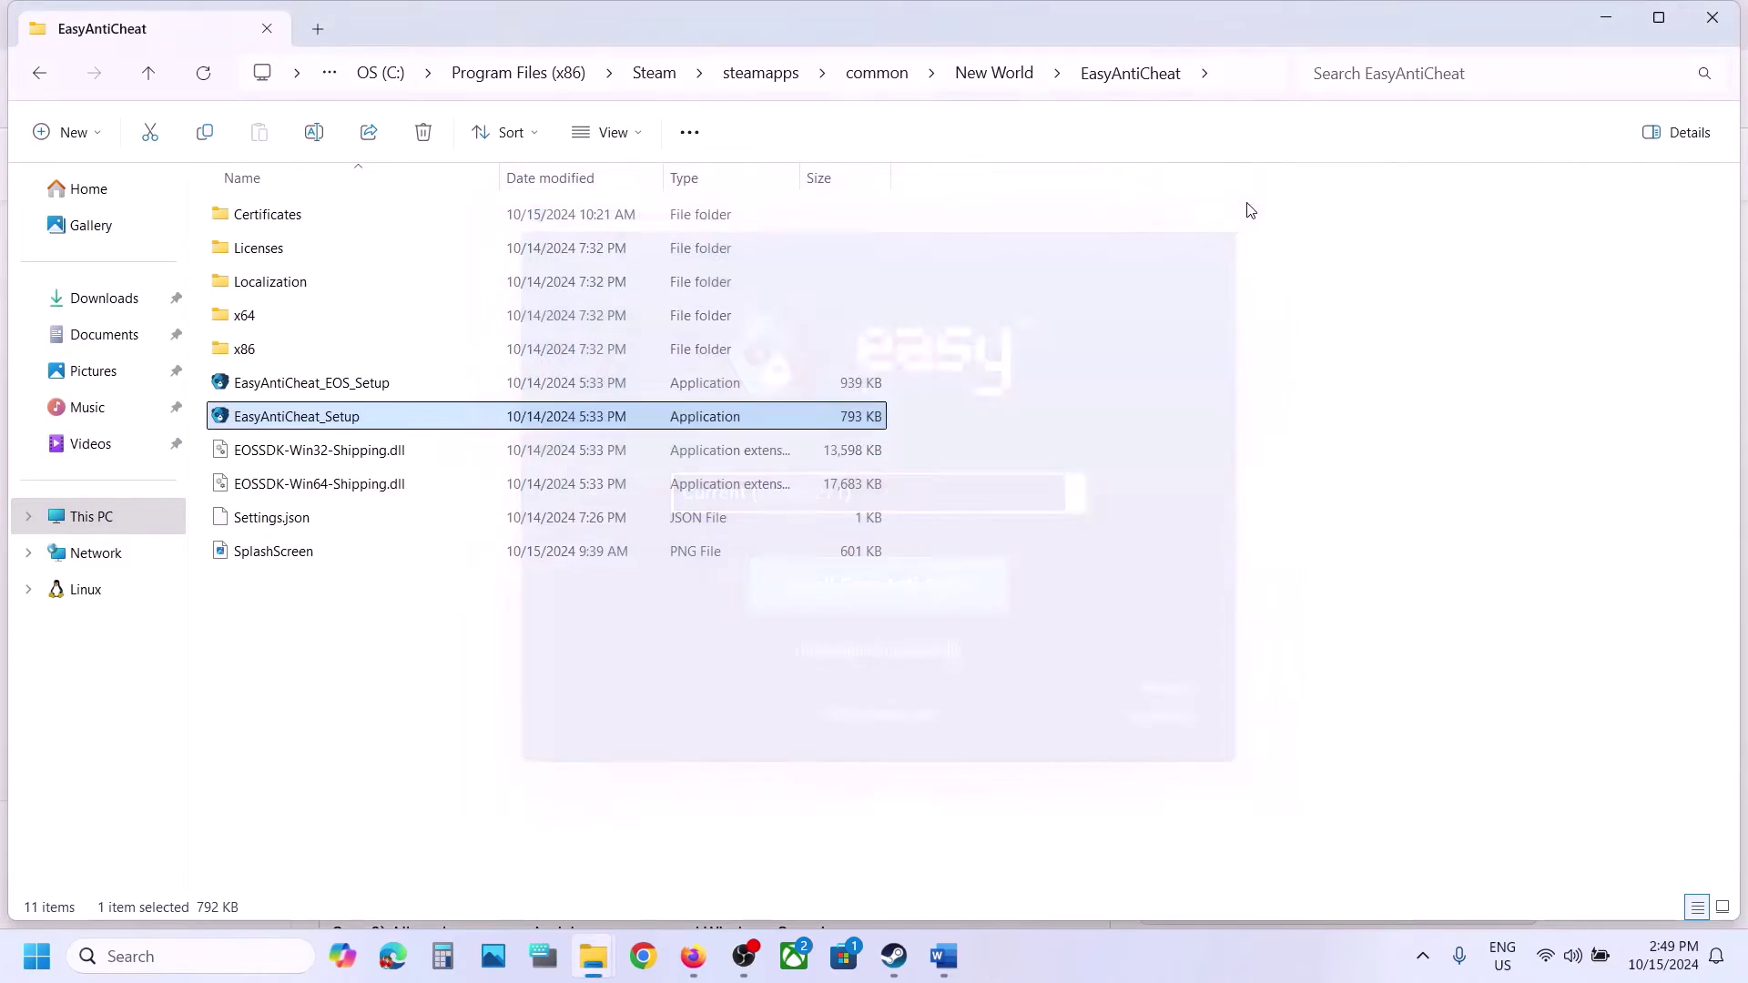
Switch to Steam and launch New World: Aeternum with the Play New World Aeternum option.
left_click(893, 956)
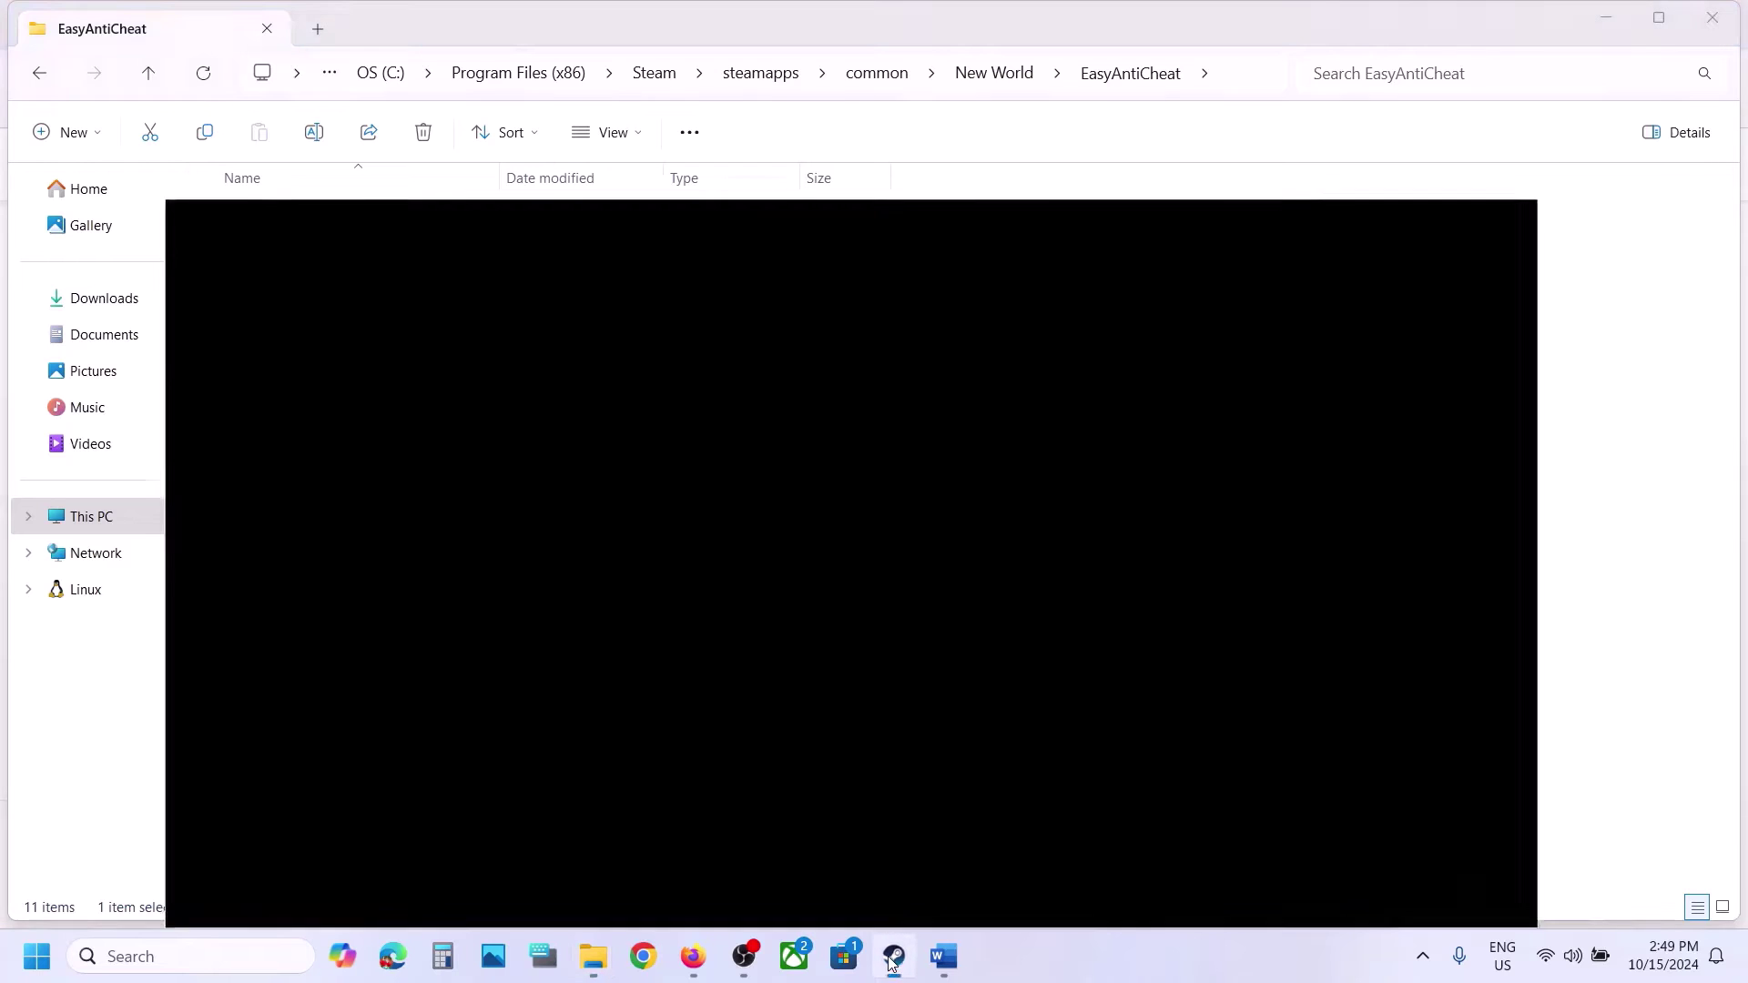
left_click(580, 503)
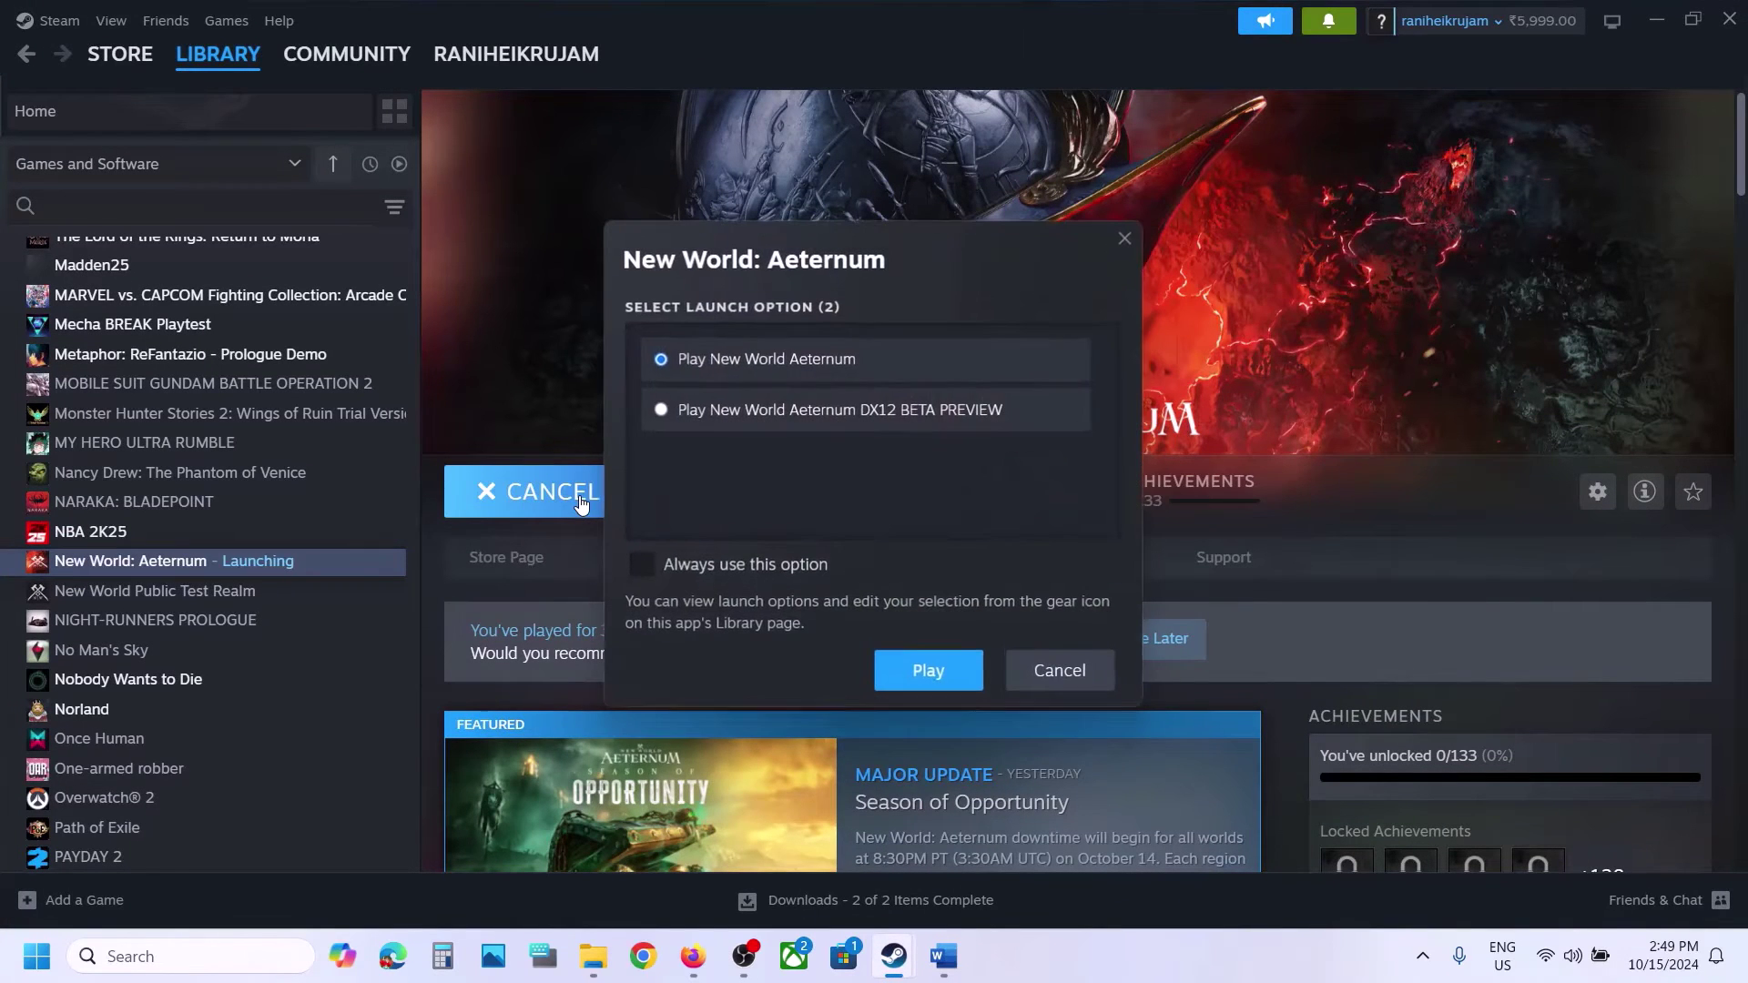
left_click(914, 664)
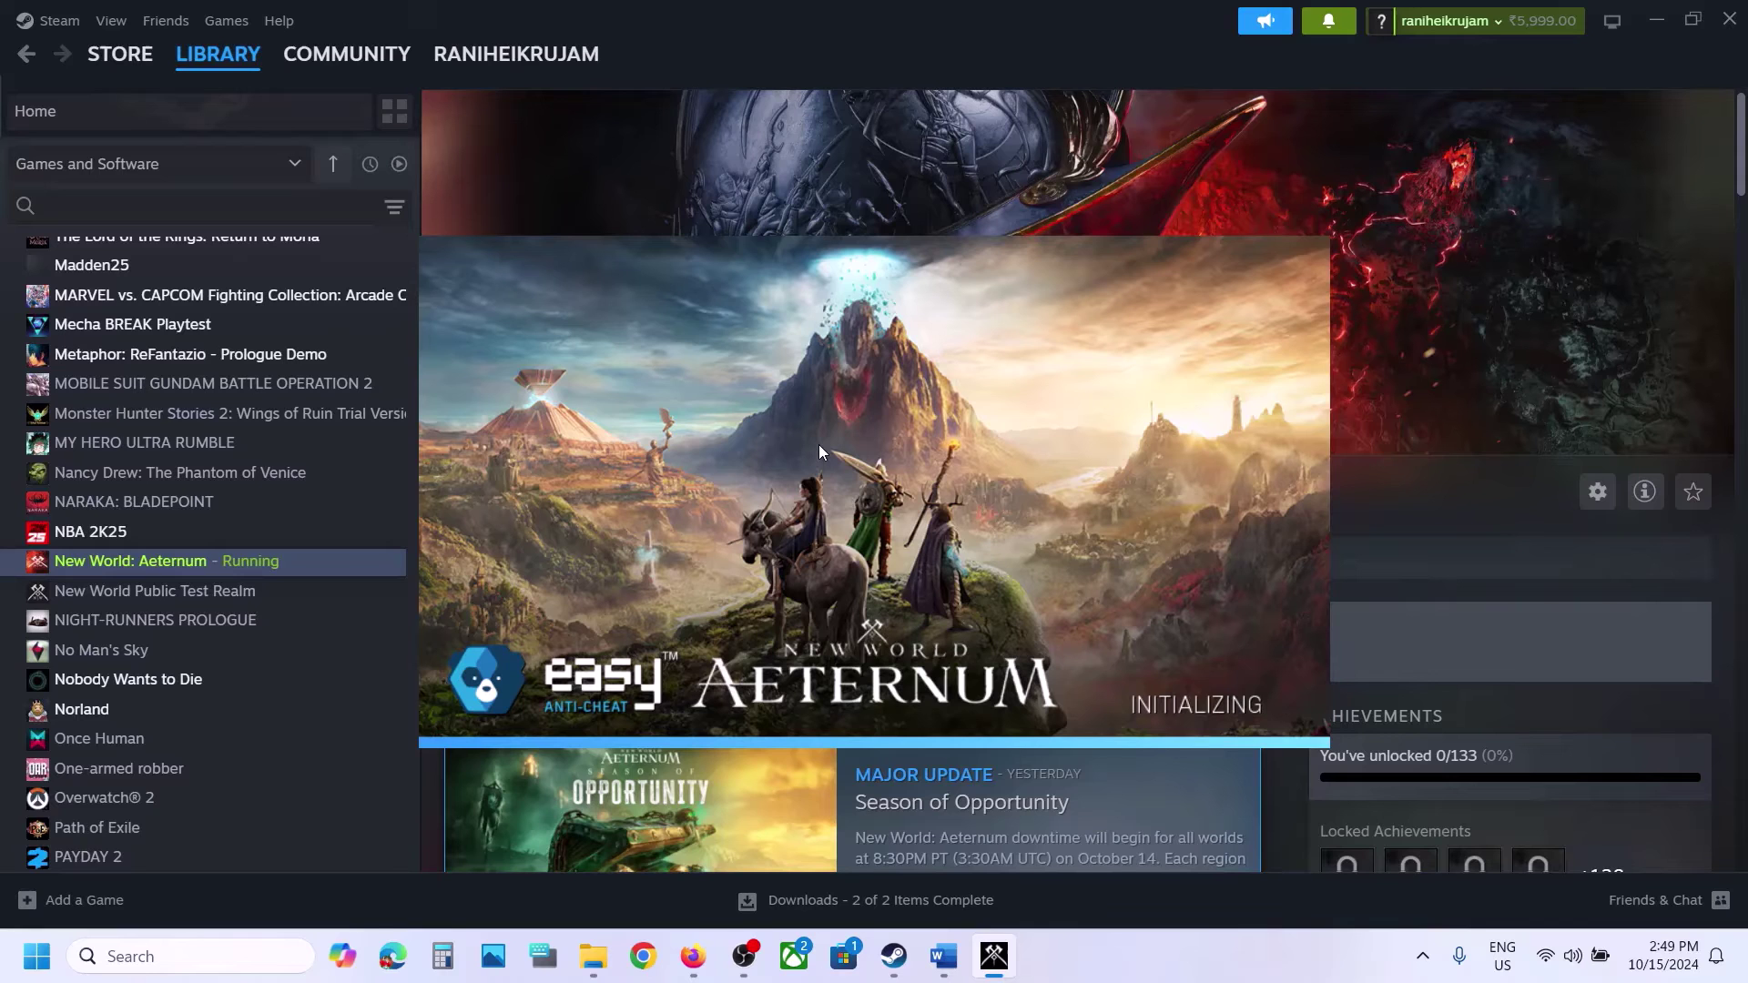
In the Word document, highlight Step 7's clean graphics driver installation instruction and its NVIDIA and AMD driver links.
left_click(943, 956)
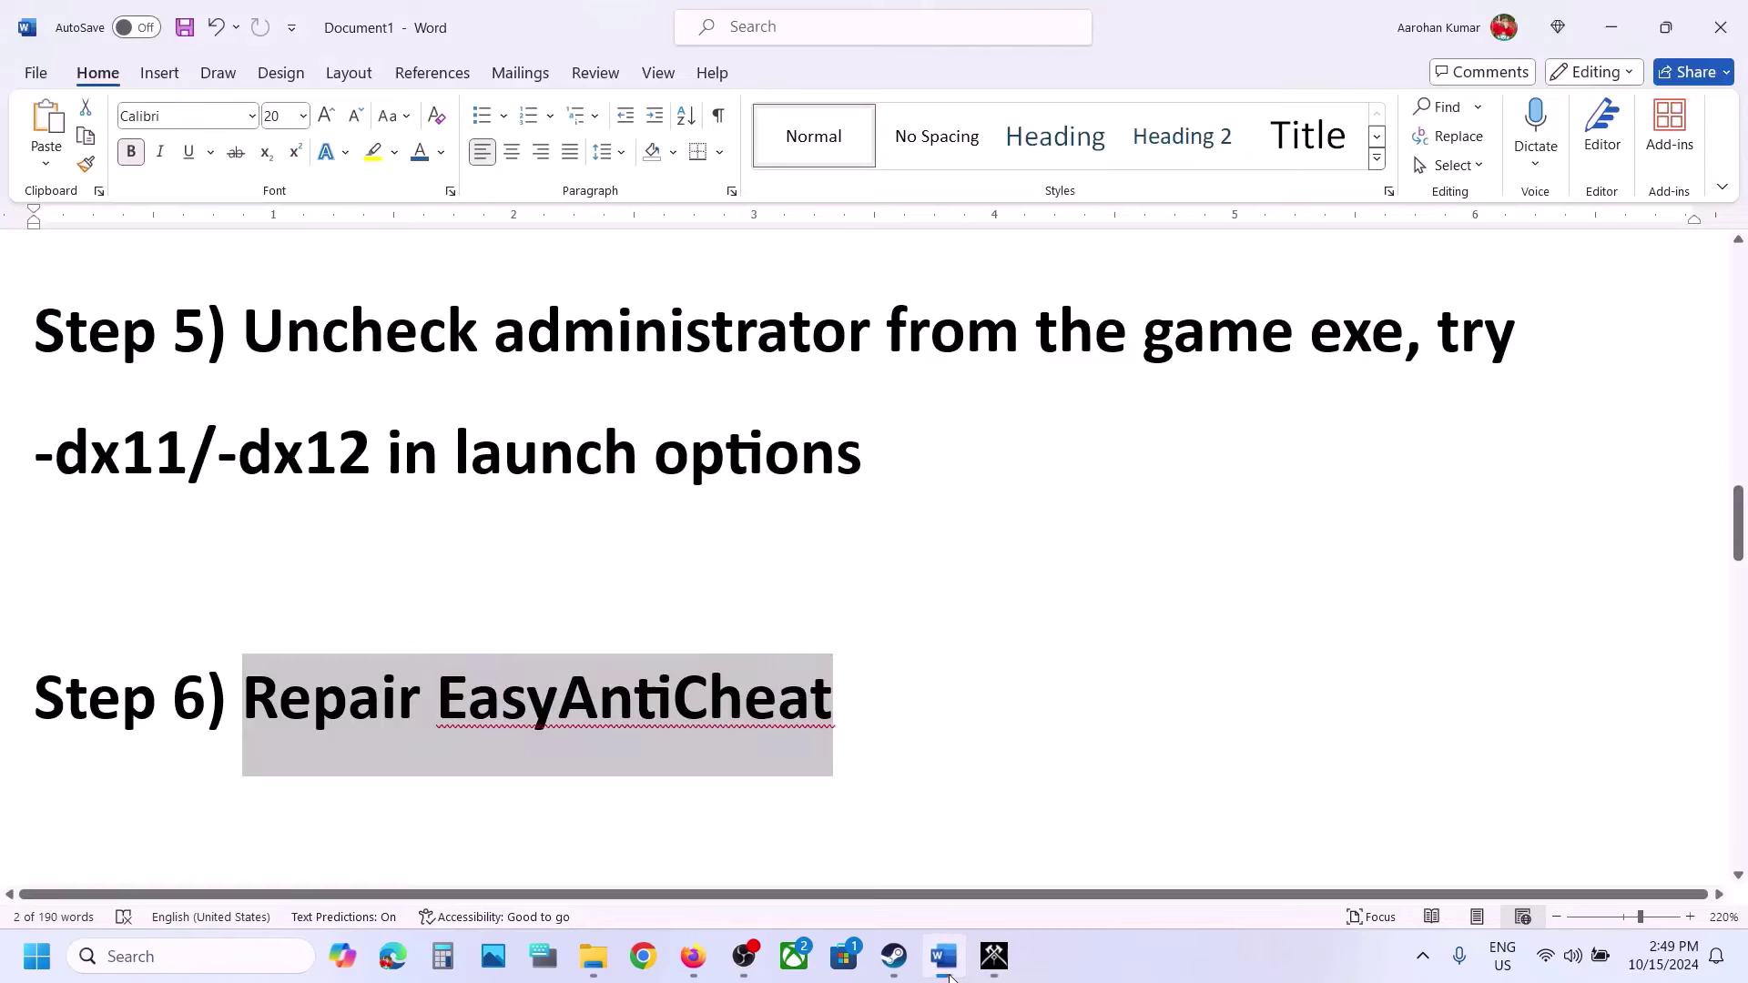
scroll(693, 641, "down", 5)
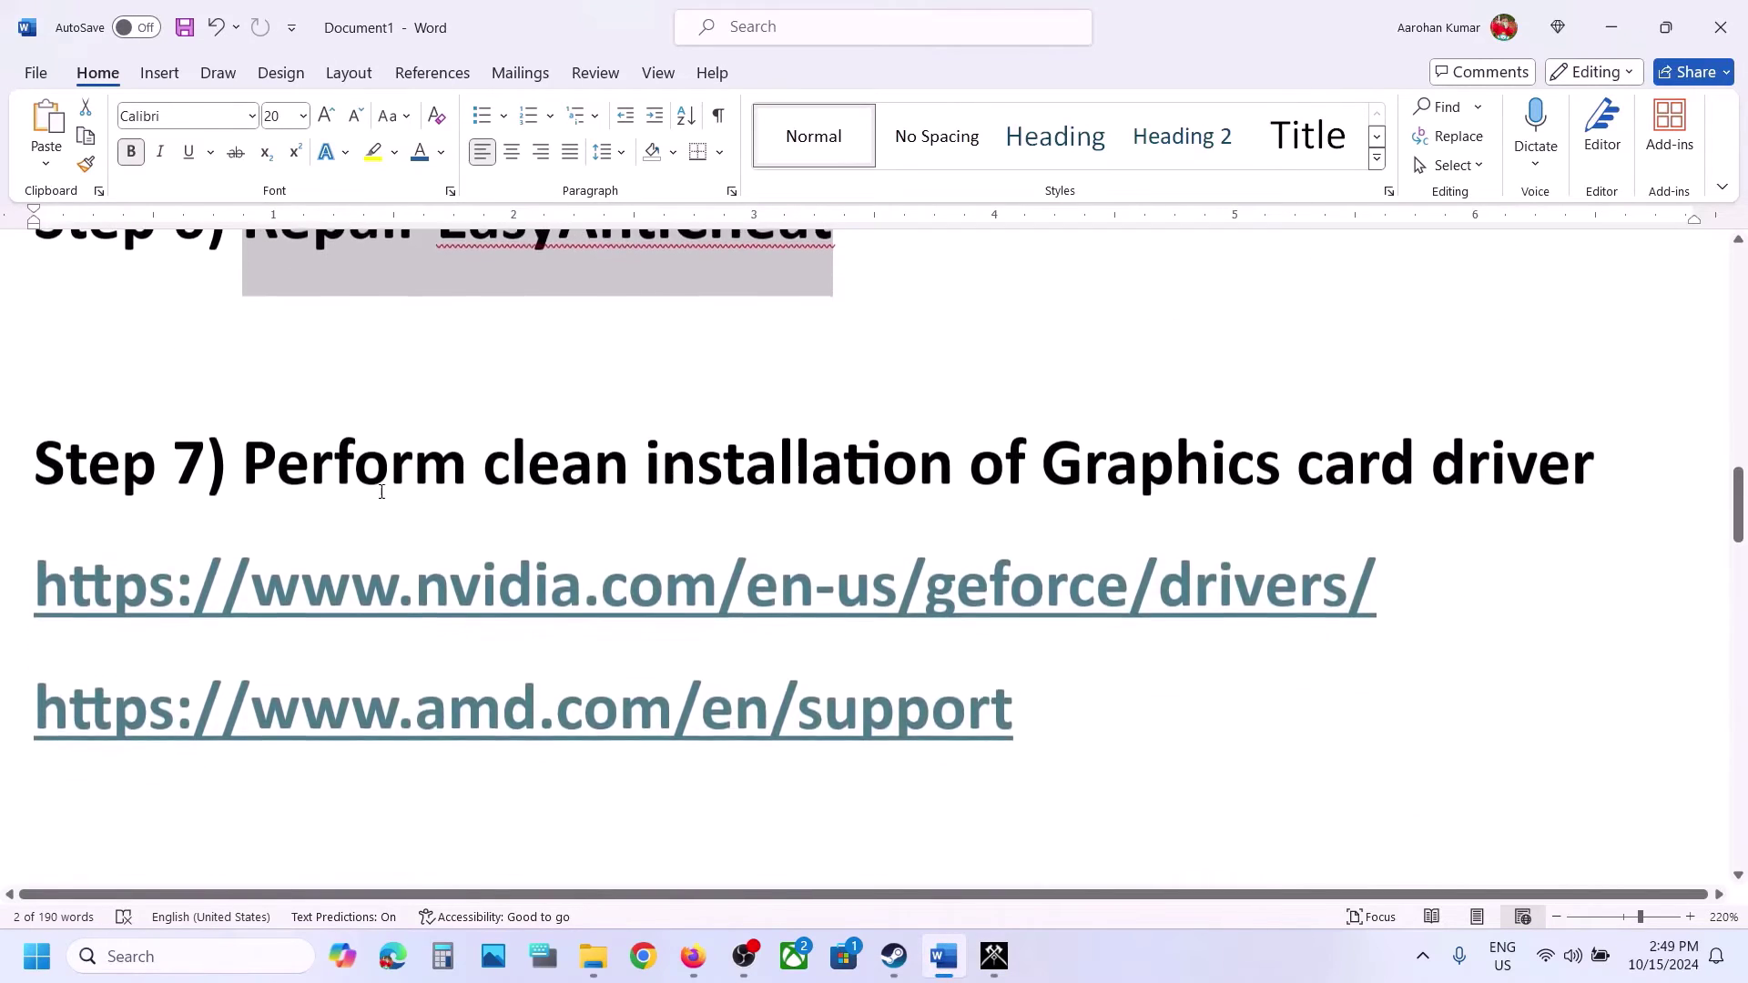
left_click_drag(303, 474, 1595, 466)
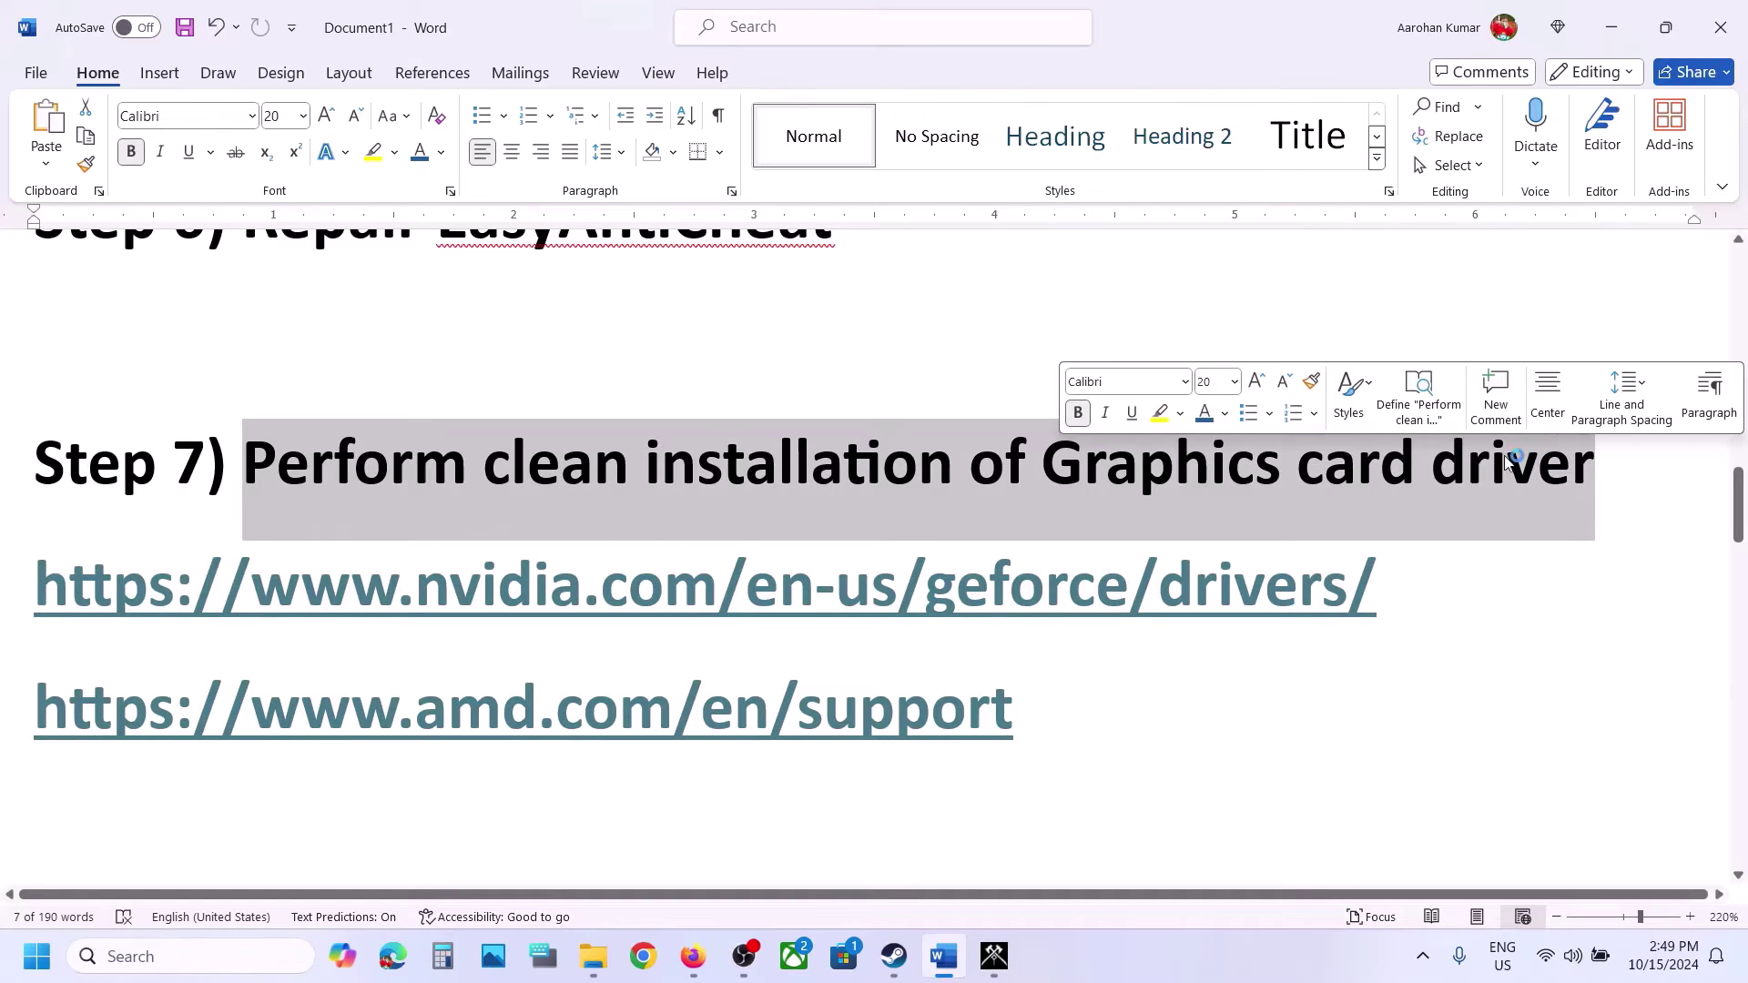
left_click_drag(300, 590, 1096, 596)
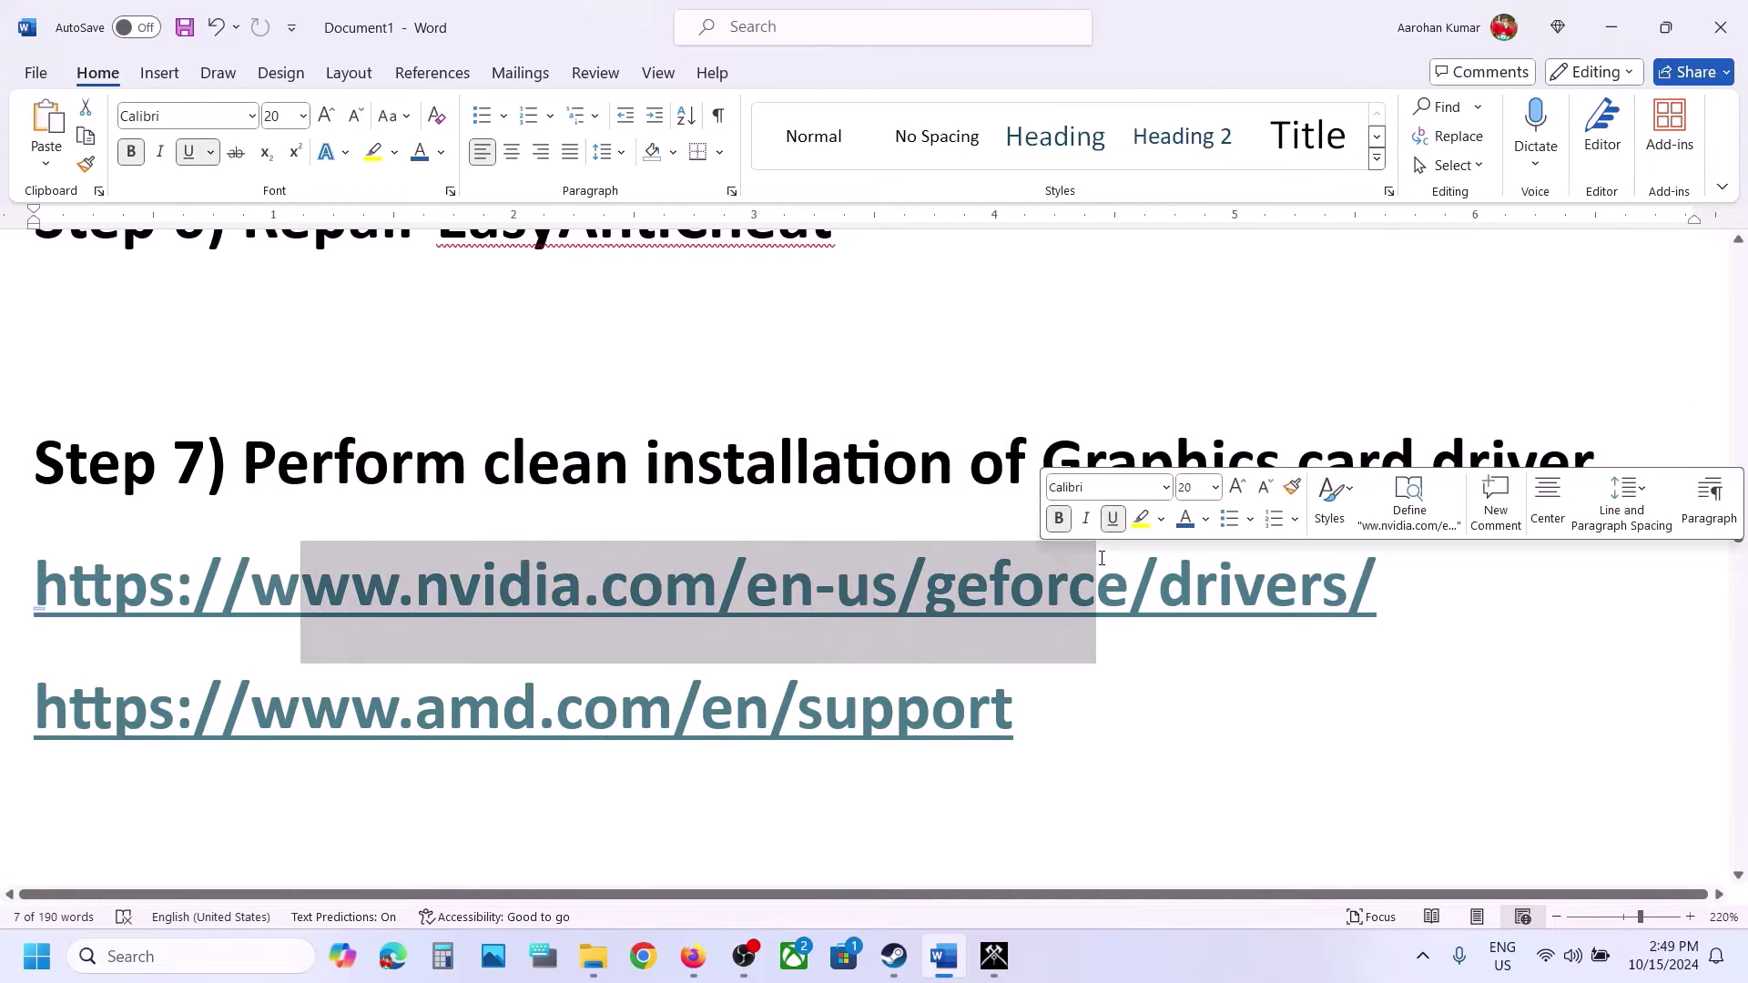
left_click_drag(297, 698, 860, 701)
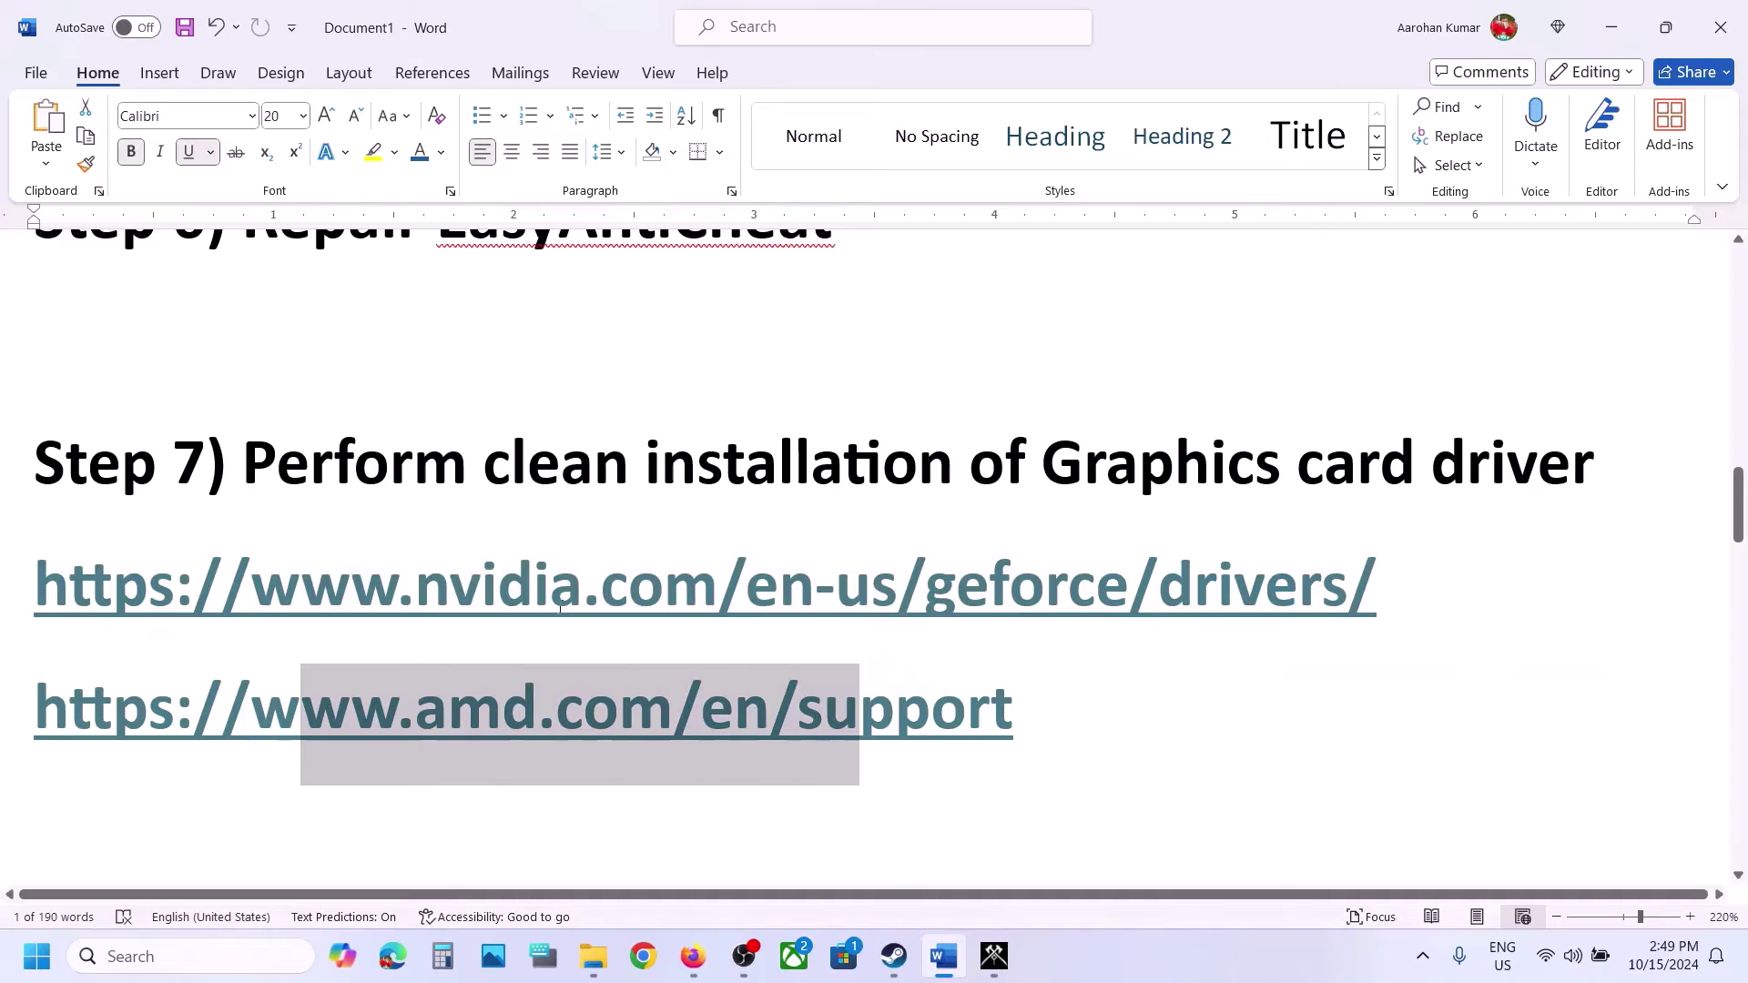
left_click_drag(477, 594, 988, 597)
left_click(1242, 943)
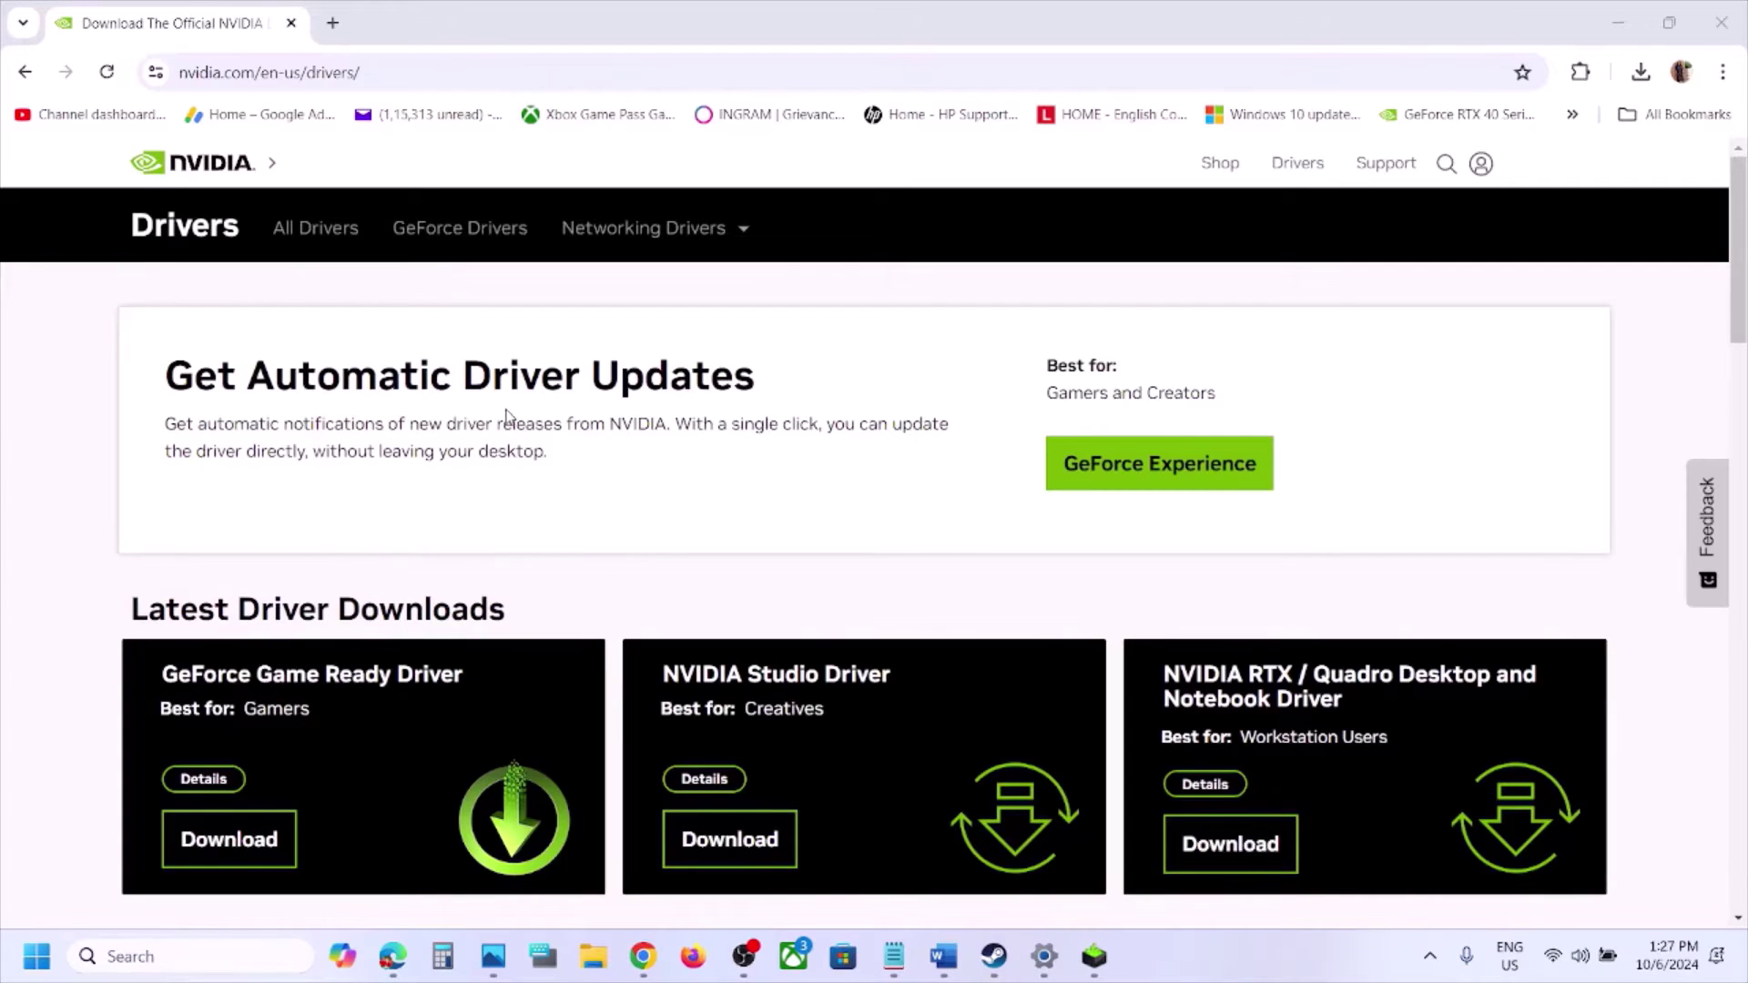
Find NVIDIA drivers manually for GeForce, GeForce RTX 30 Series (Notebooks), GeForce RTX 3050 Laptop GPU, Windows 11, English (US).
scroll(521, 509, "down", 8)
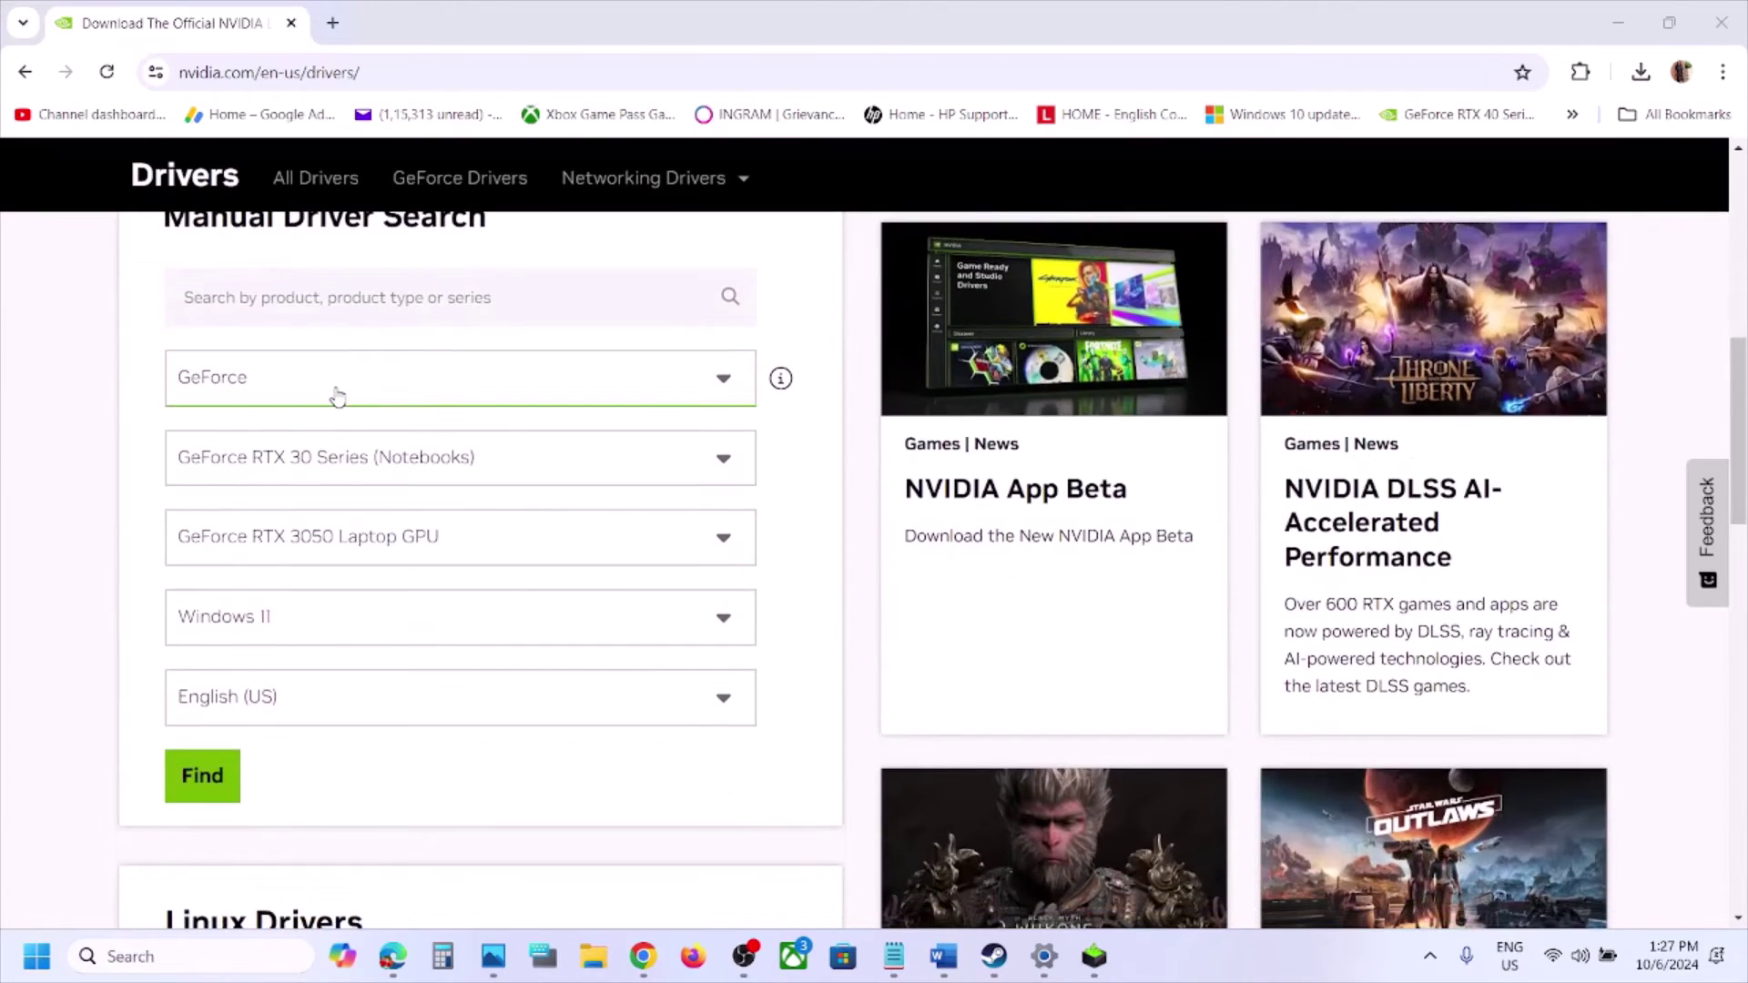
left_click(336, 396)
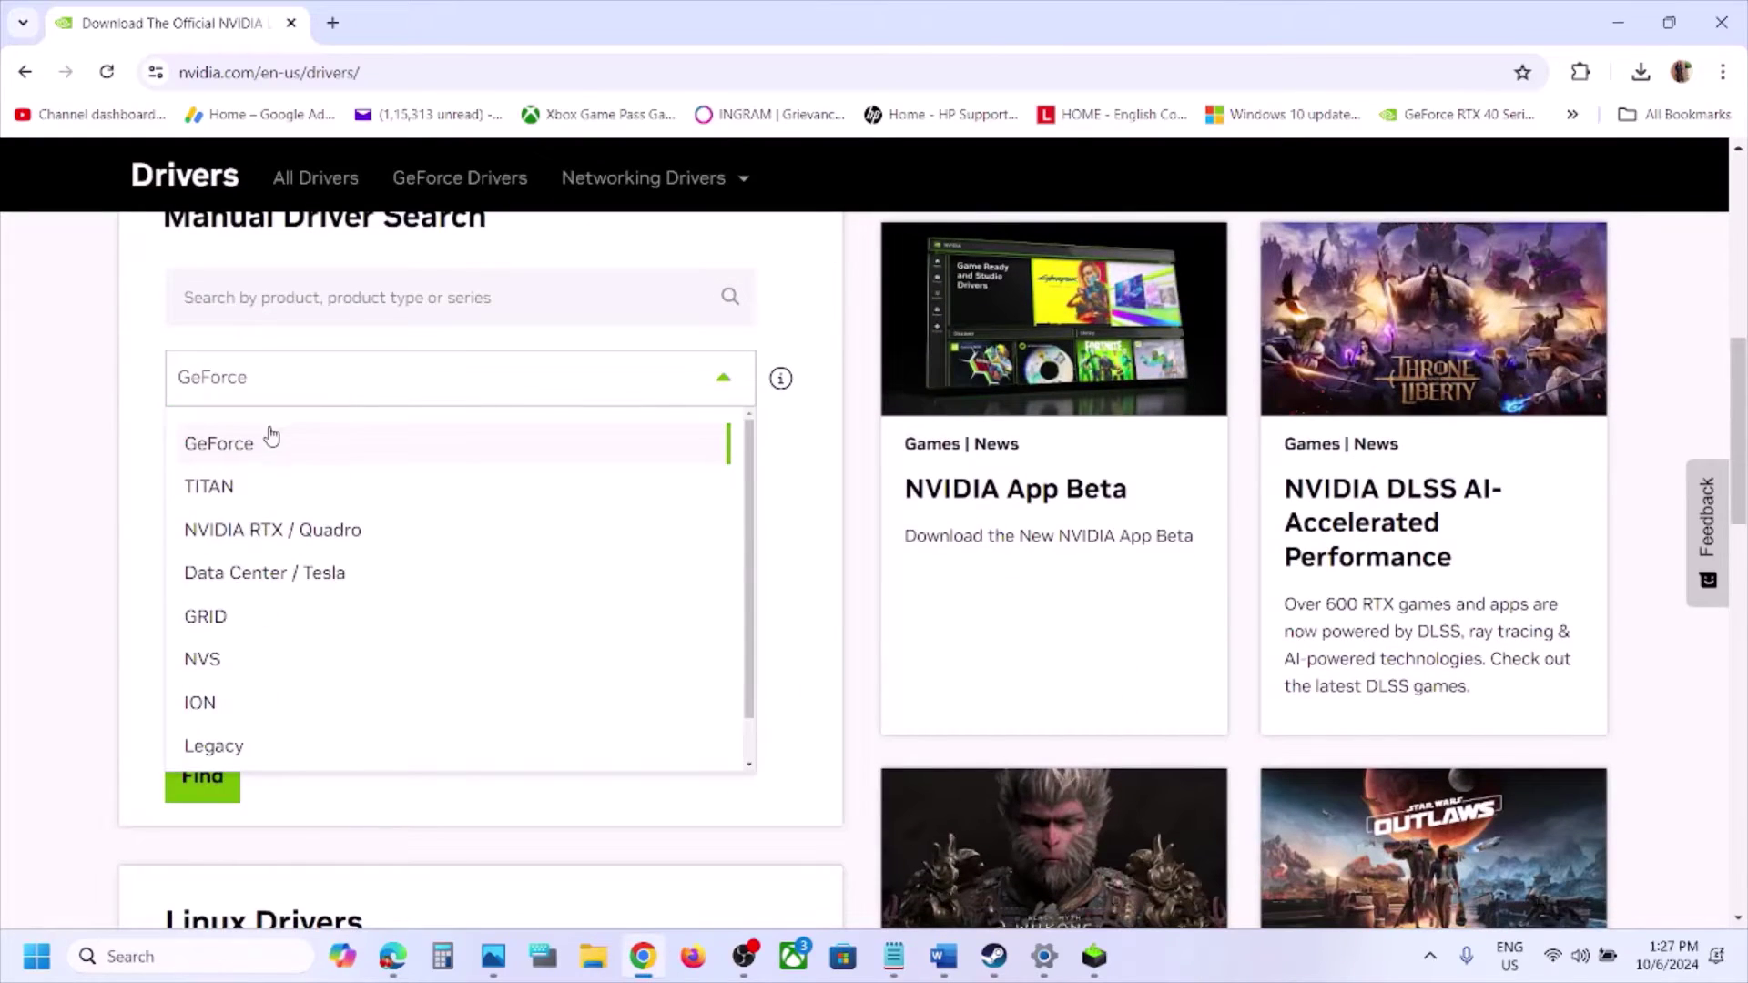
left_click(247, 444)
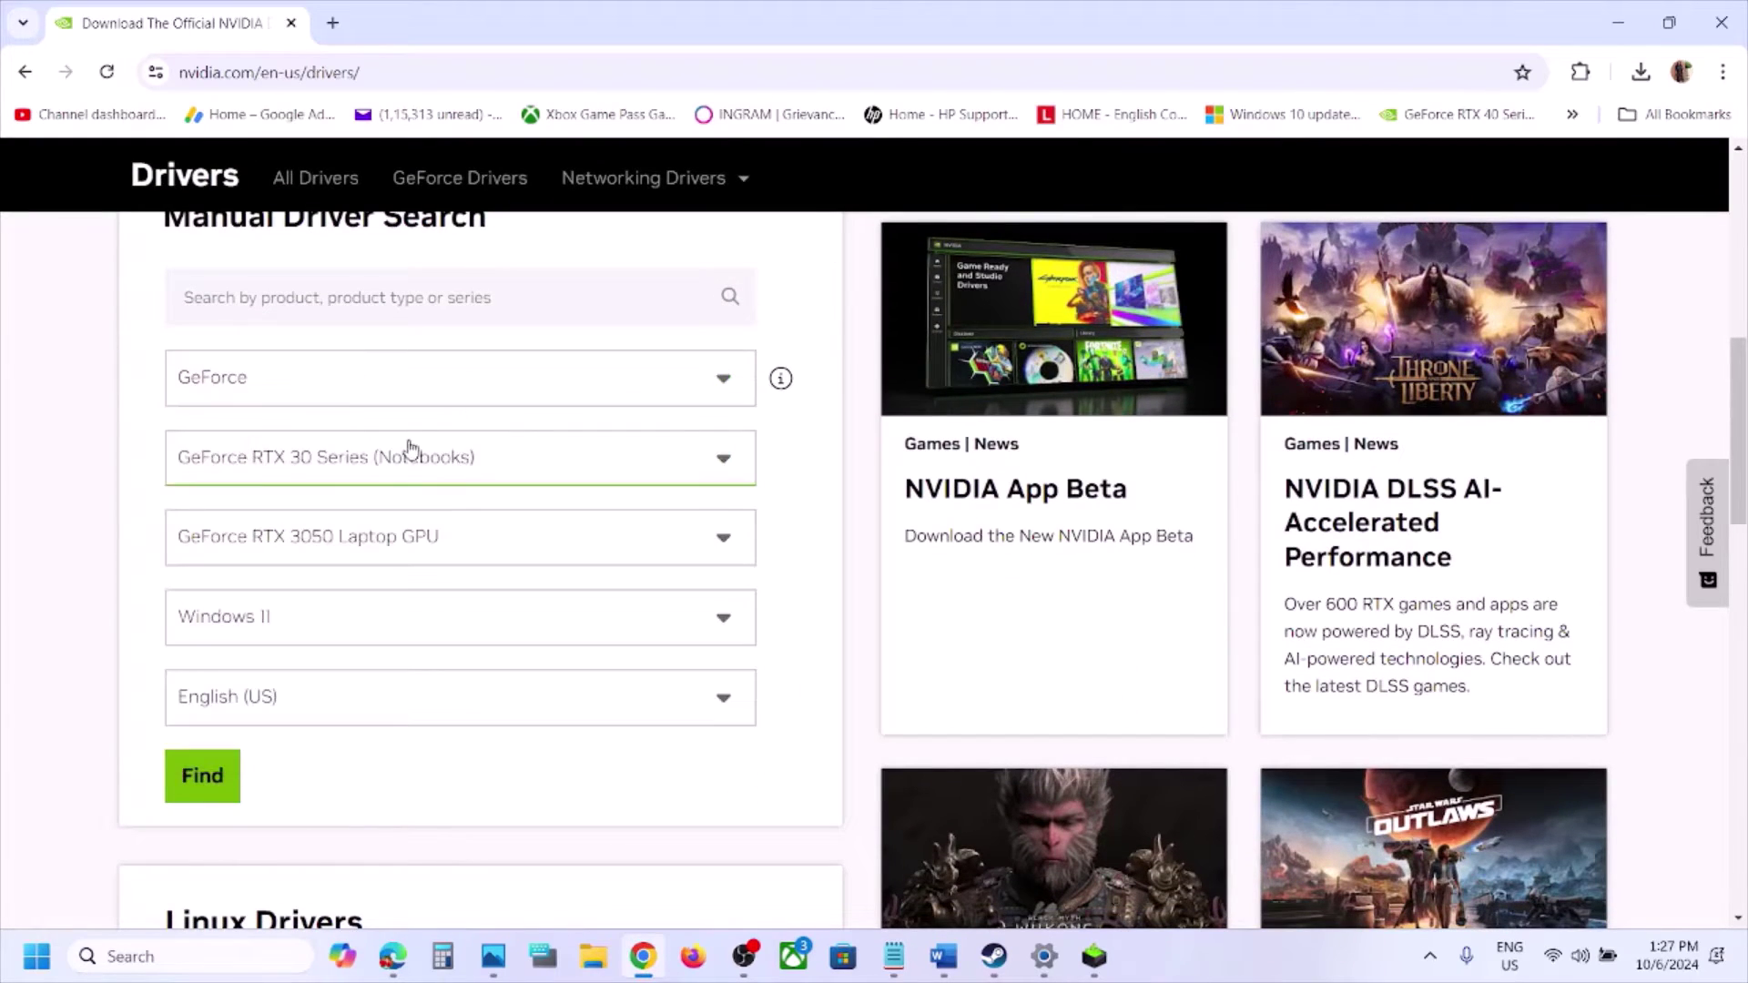
left_click(387, 481)
left_click(90, 536)
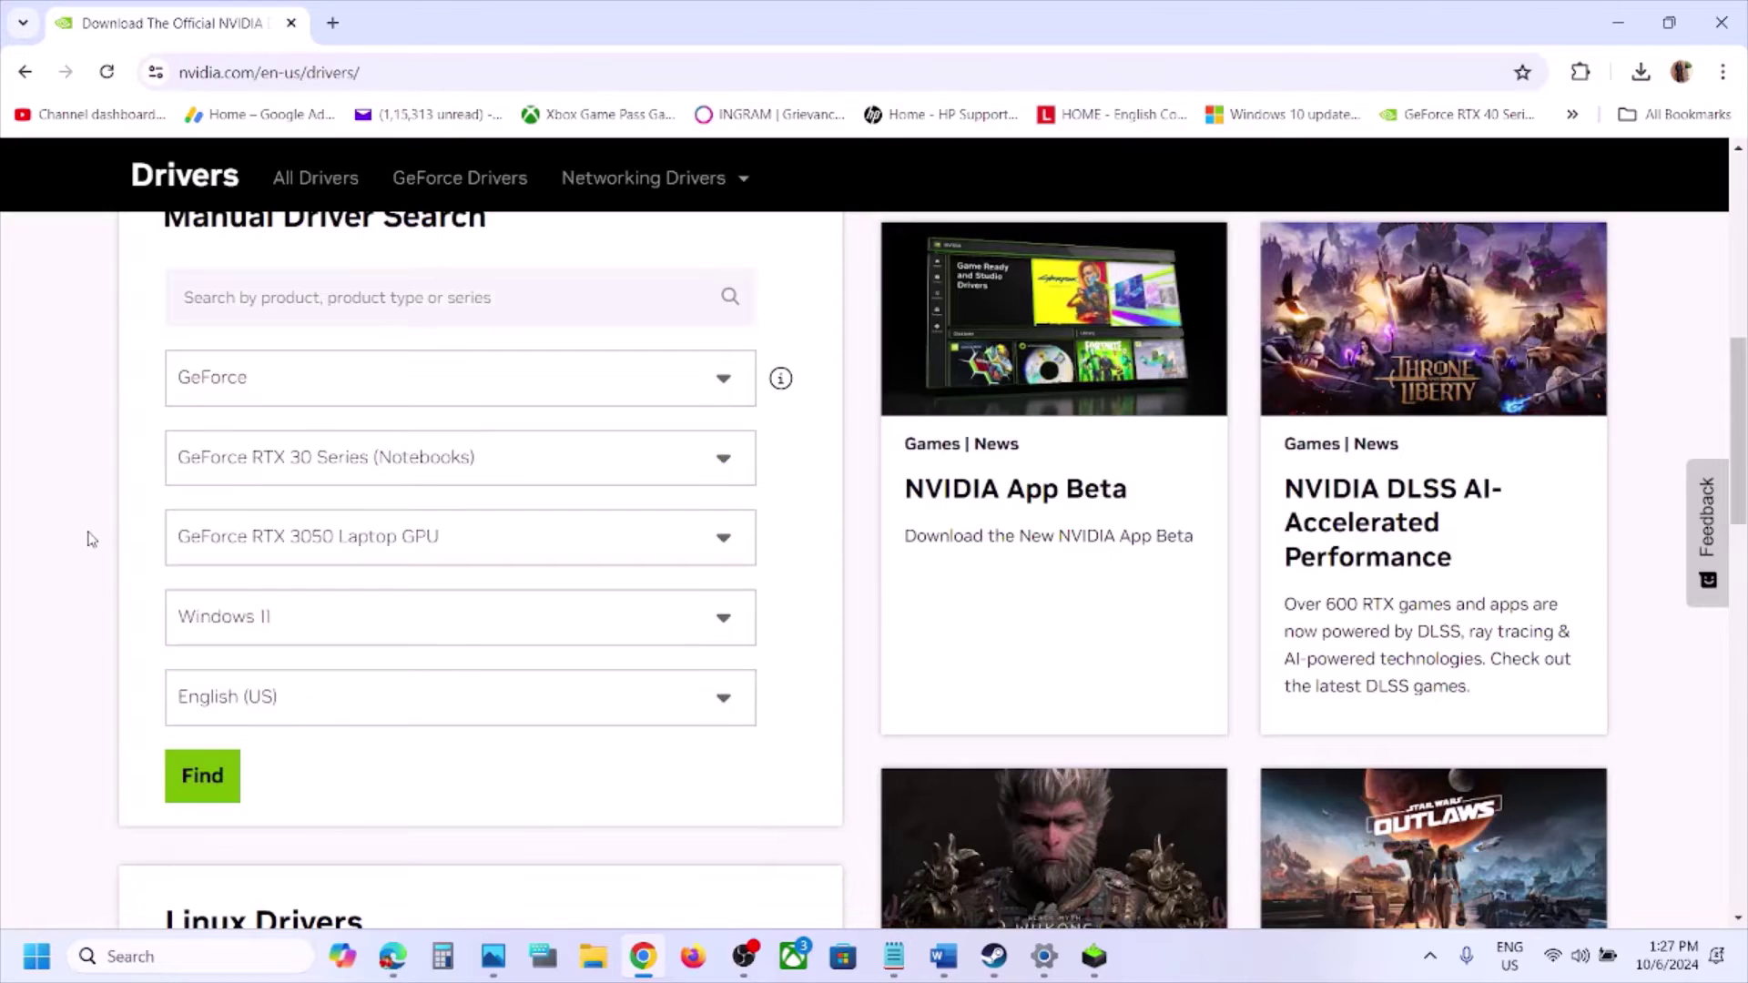
left_click(343, 600)
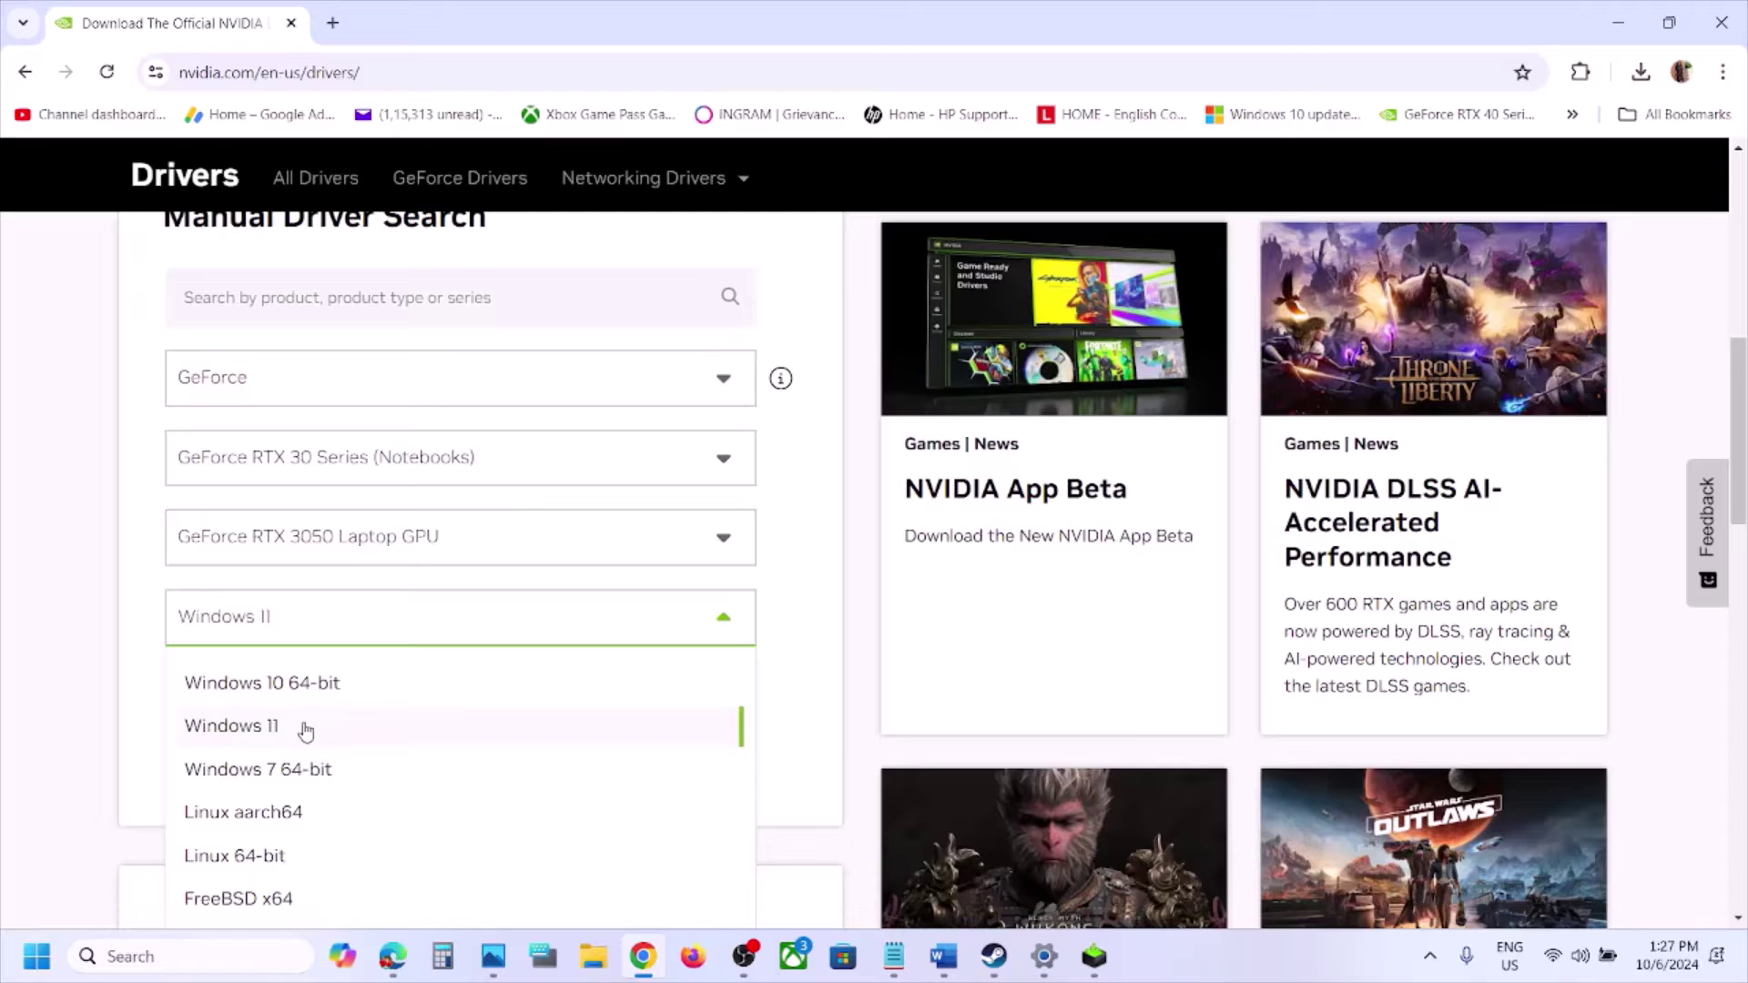
left_click(117, 643)
left_click(217, 779)
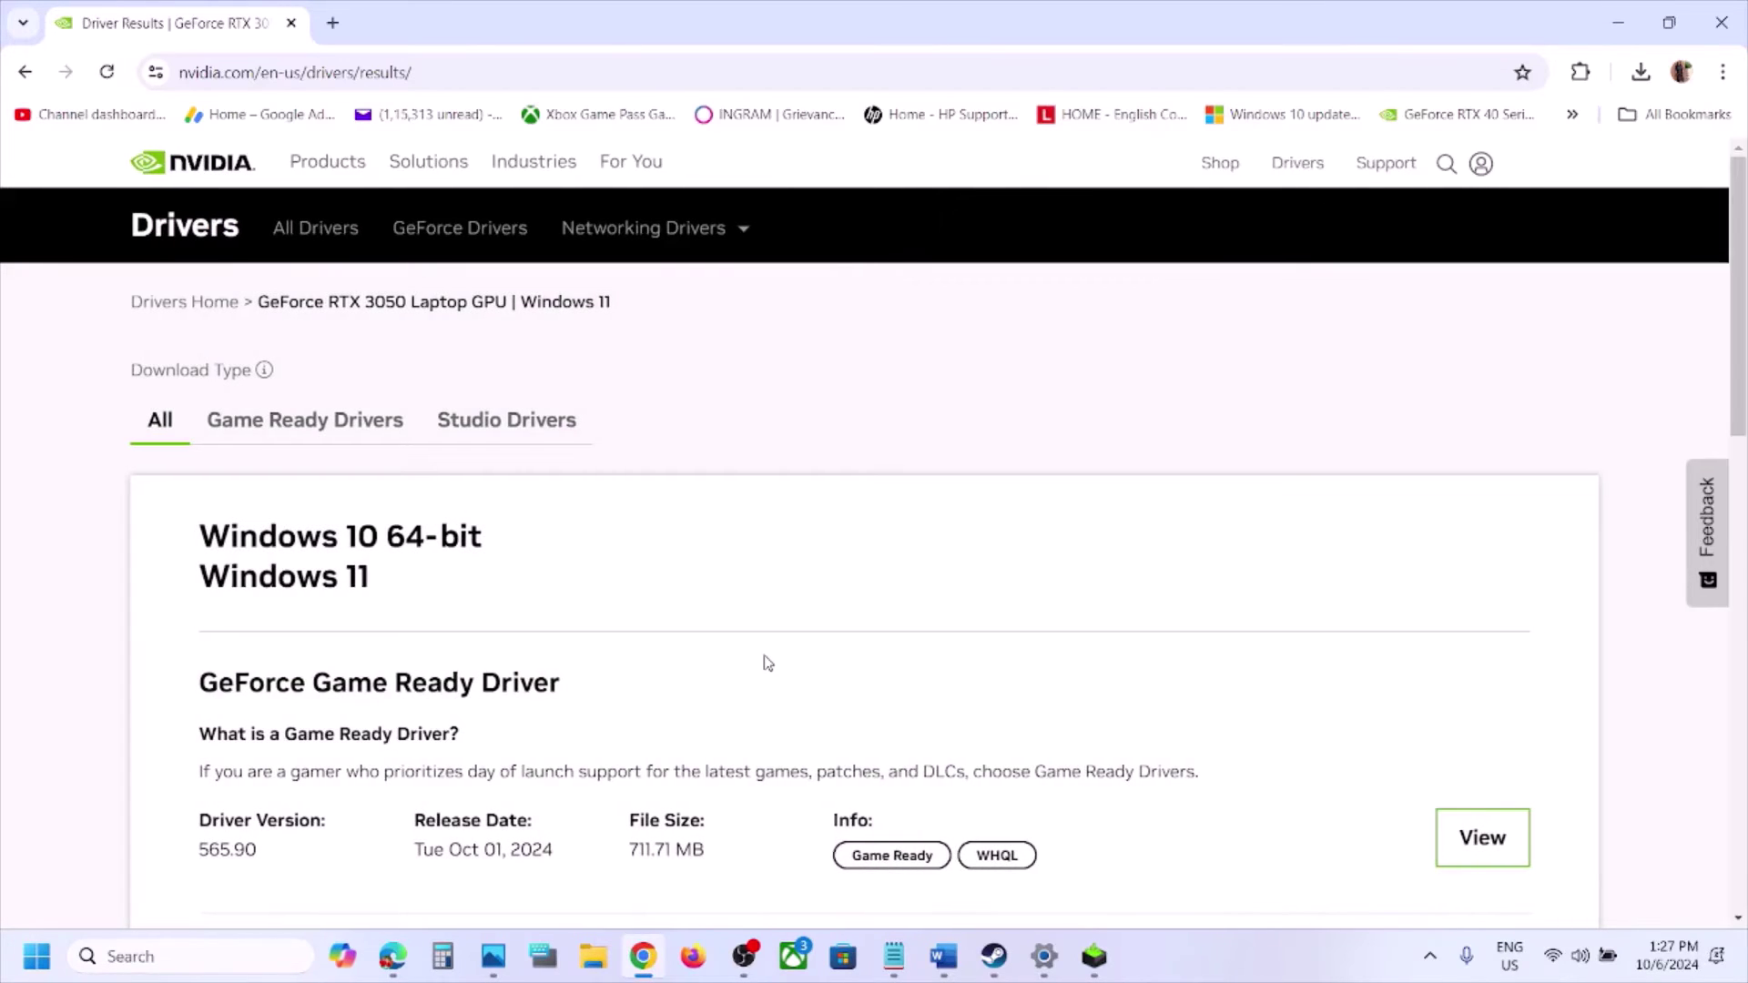
Highlight the GeForce Game Ready Driver's name and version 565.90, open its details, and download it.
scroll(765, 663, "down", 2)
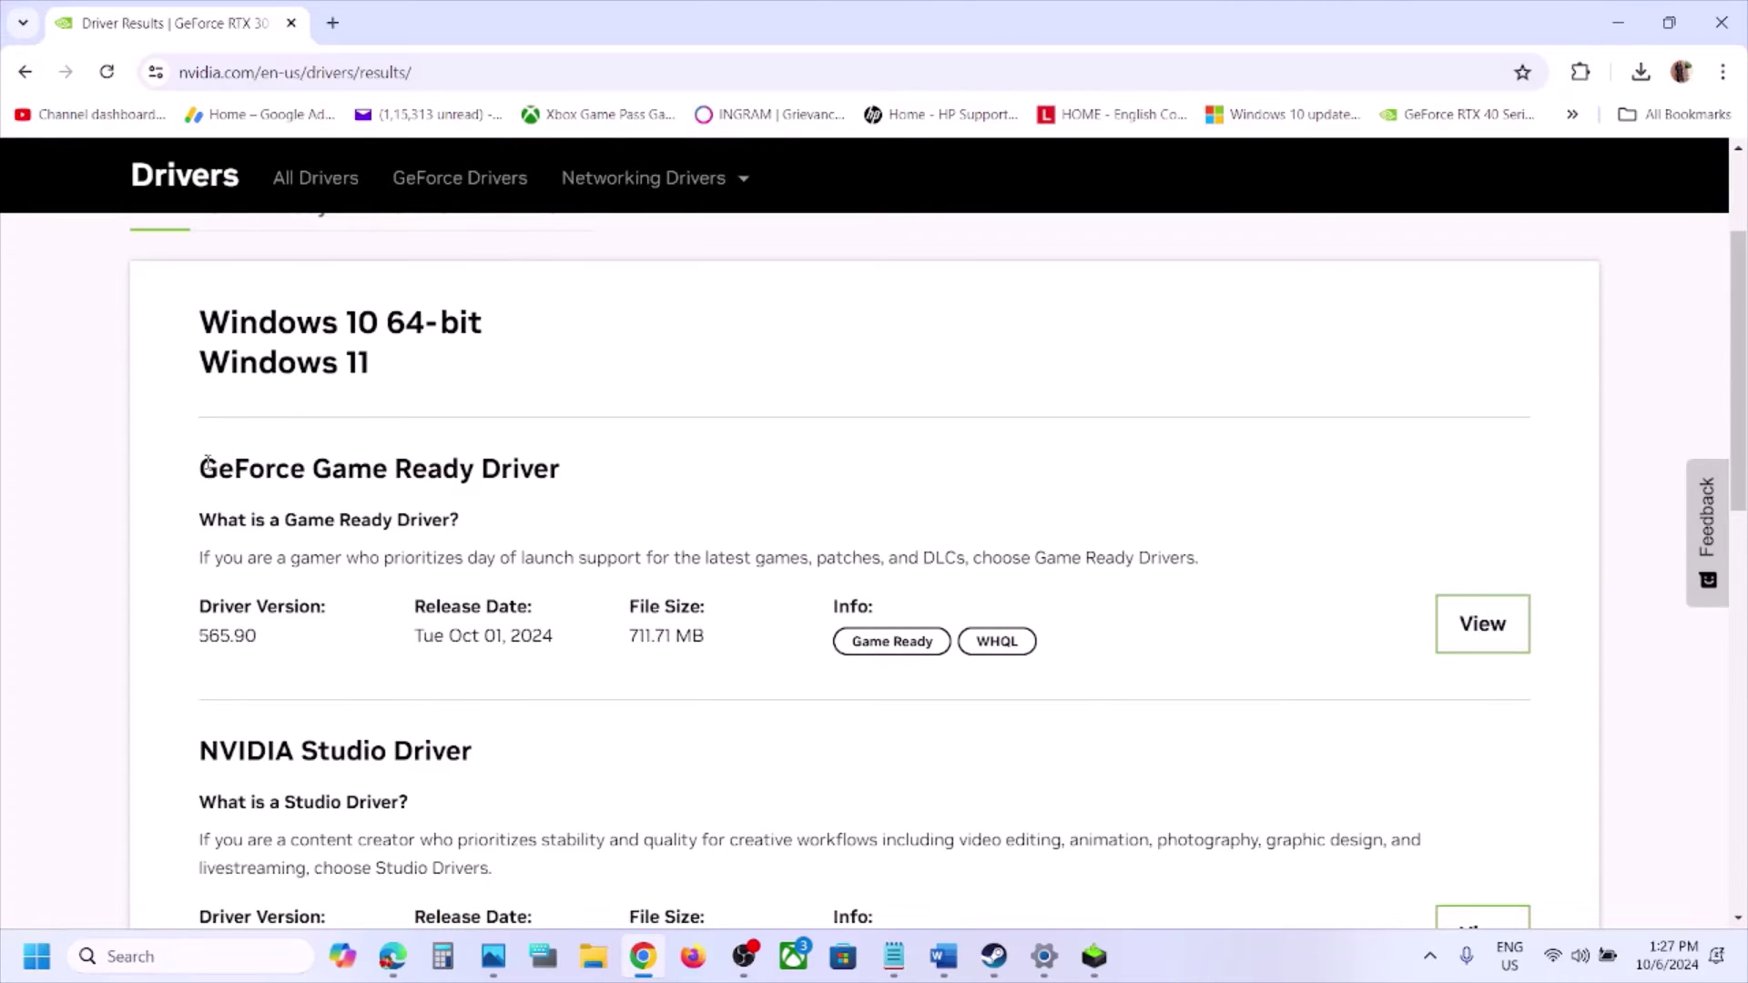
left_click_drag(208, 462, 568, 449)
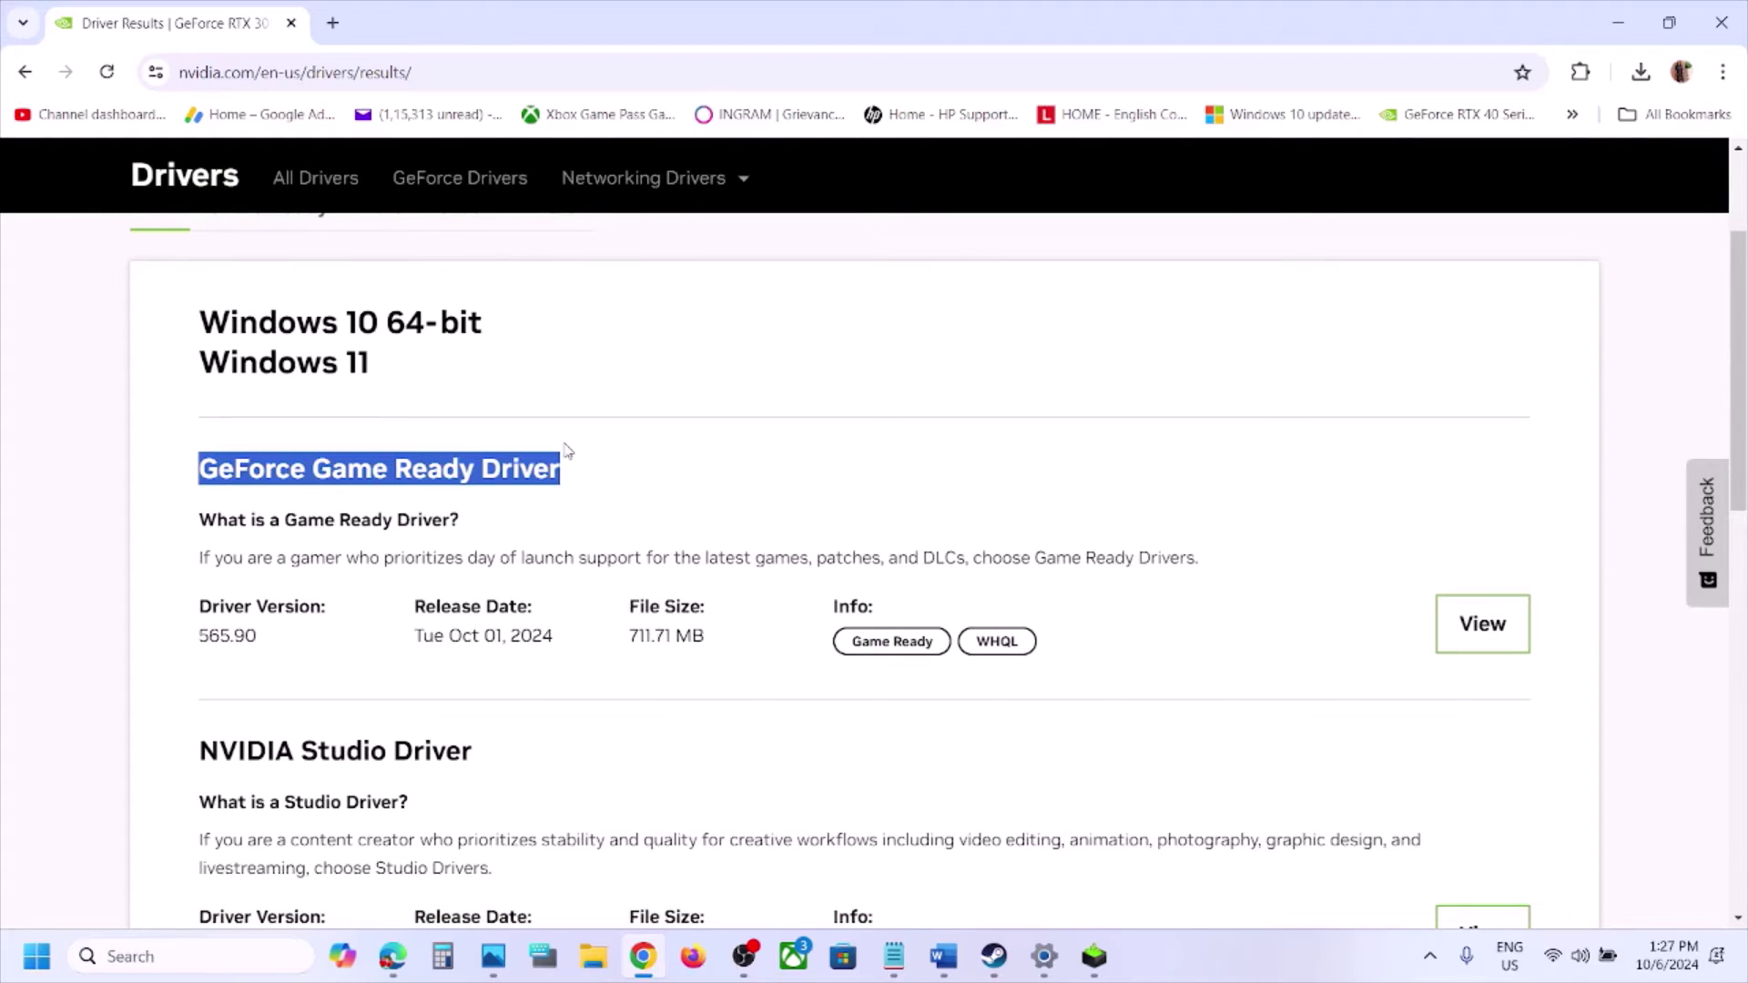
left_click_drag(202, 637, 258, 637)
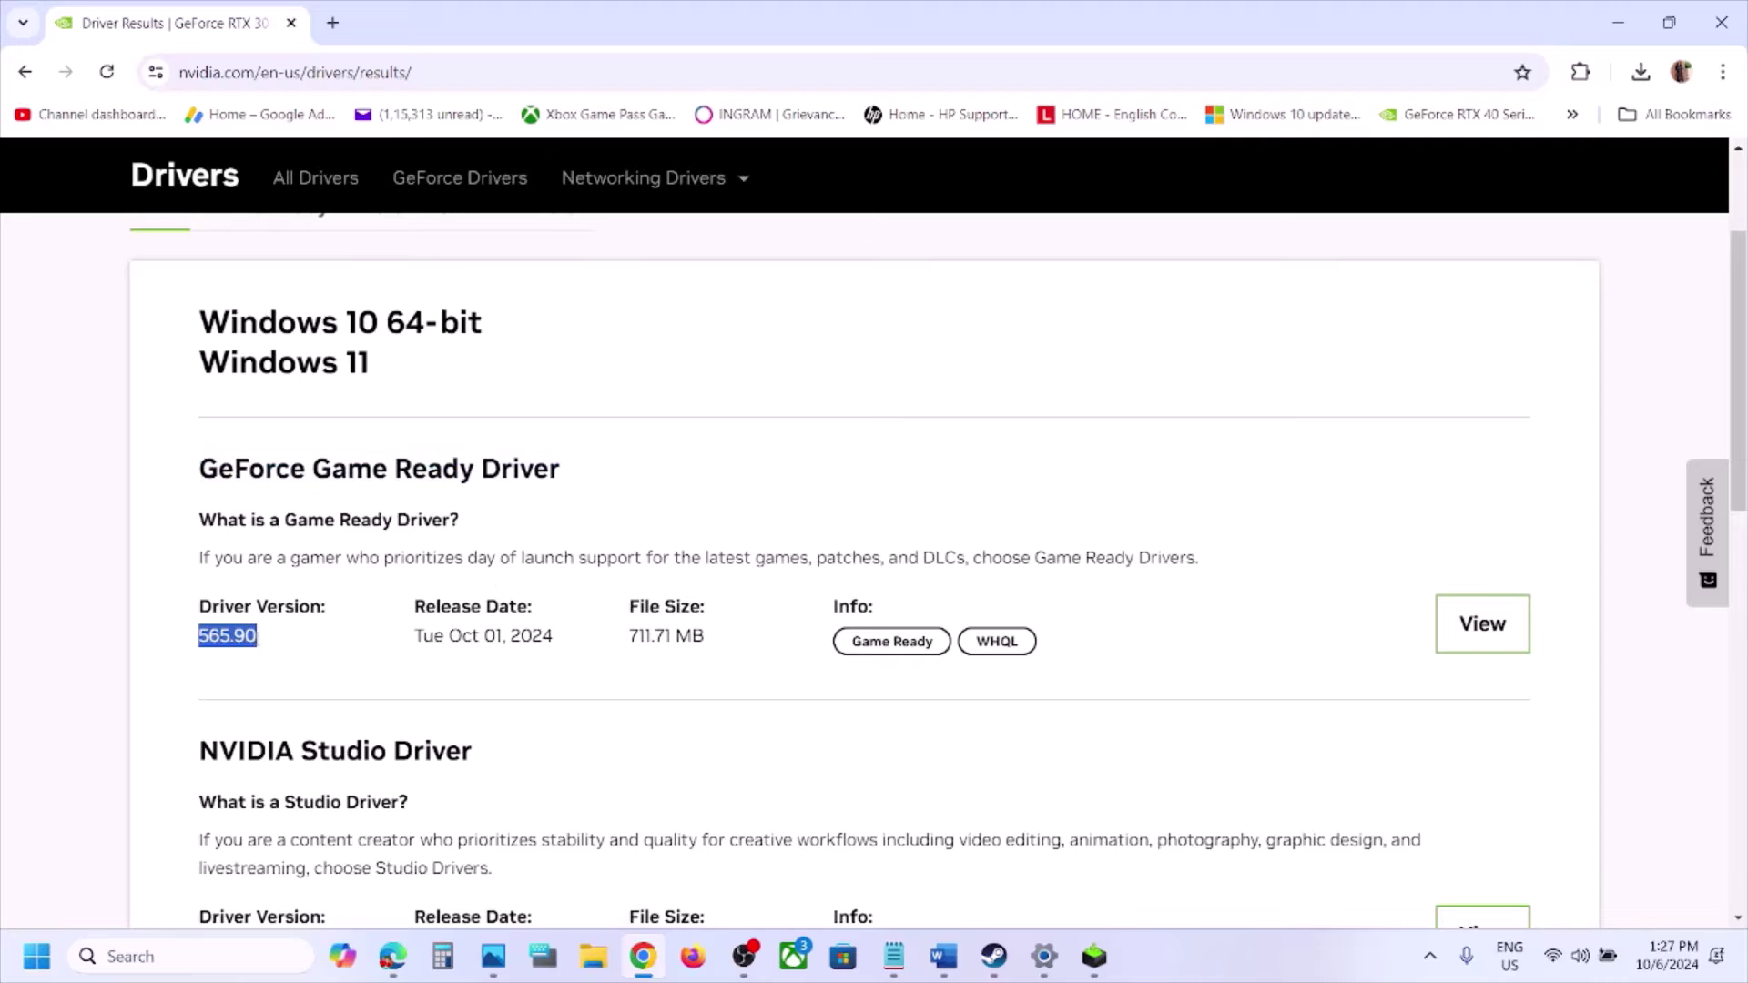
left_click(1470, 628)
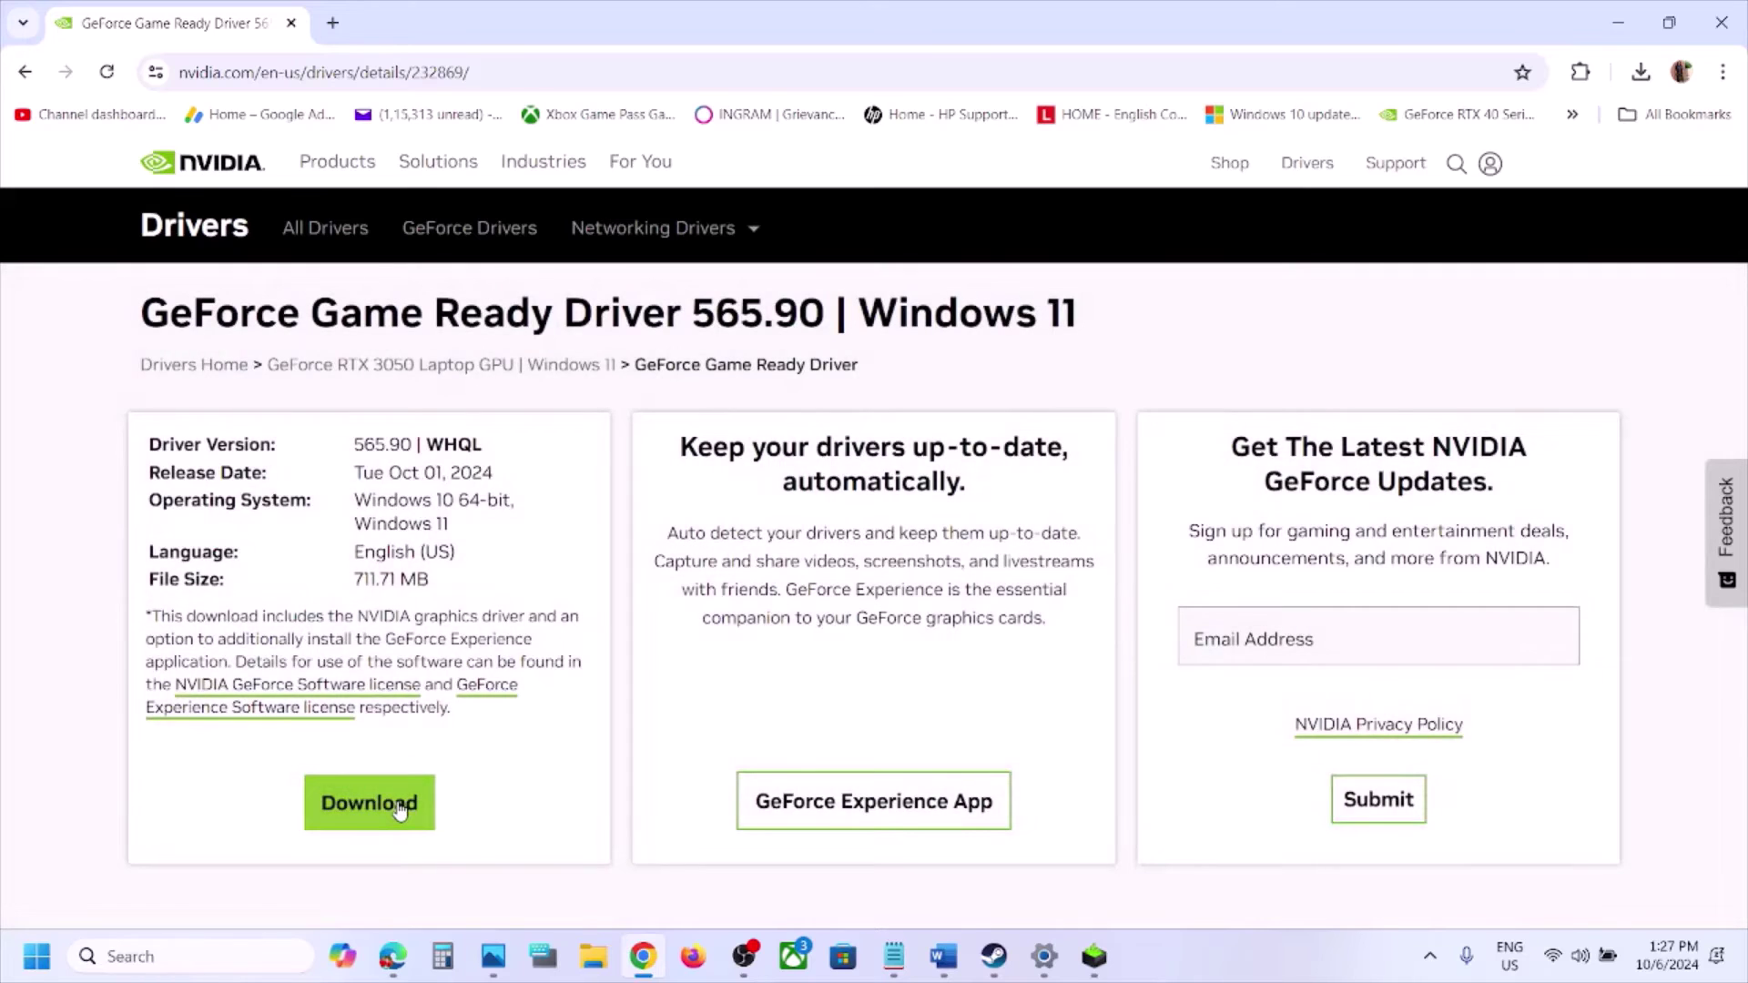
left_click(398, 809)
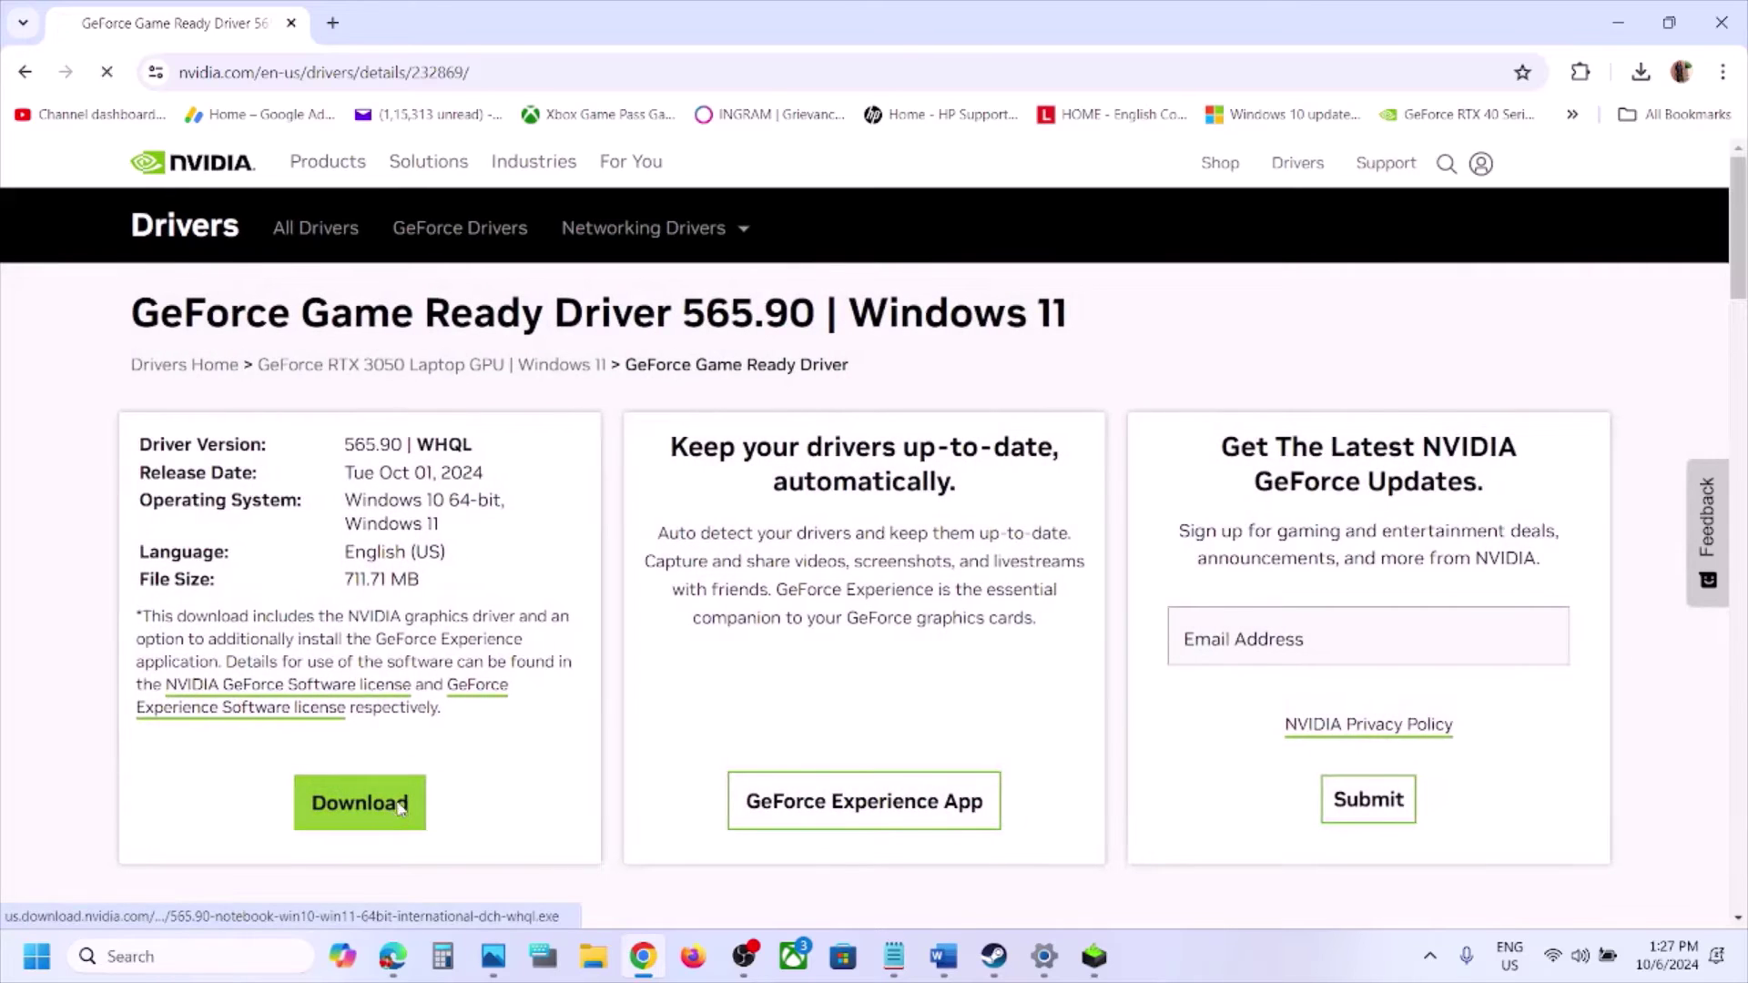
Install NVIDIA Graphics Driver 565.90 with GeForce Experience, using Custom (Advanced) options with Perform a clean installation enabled.
left_click(1640, 73)
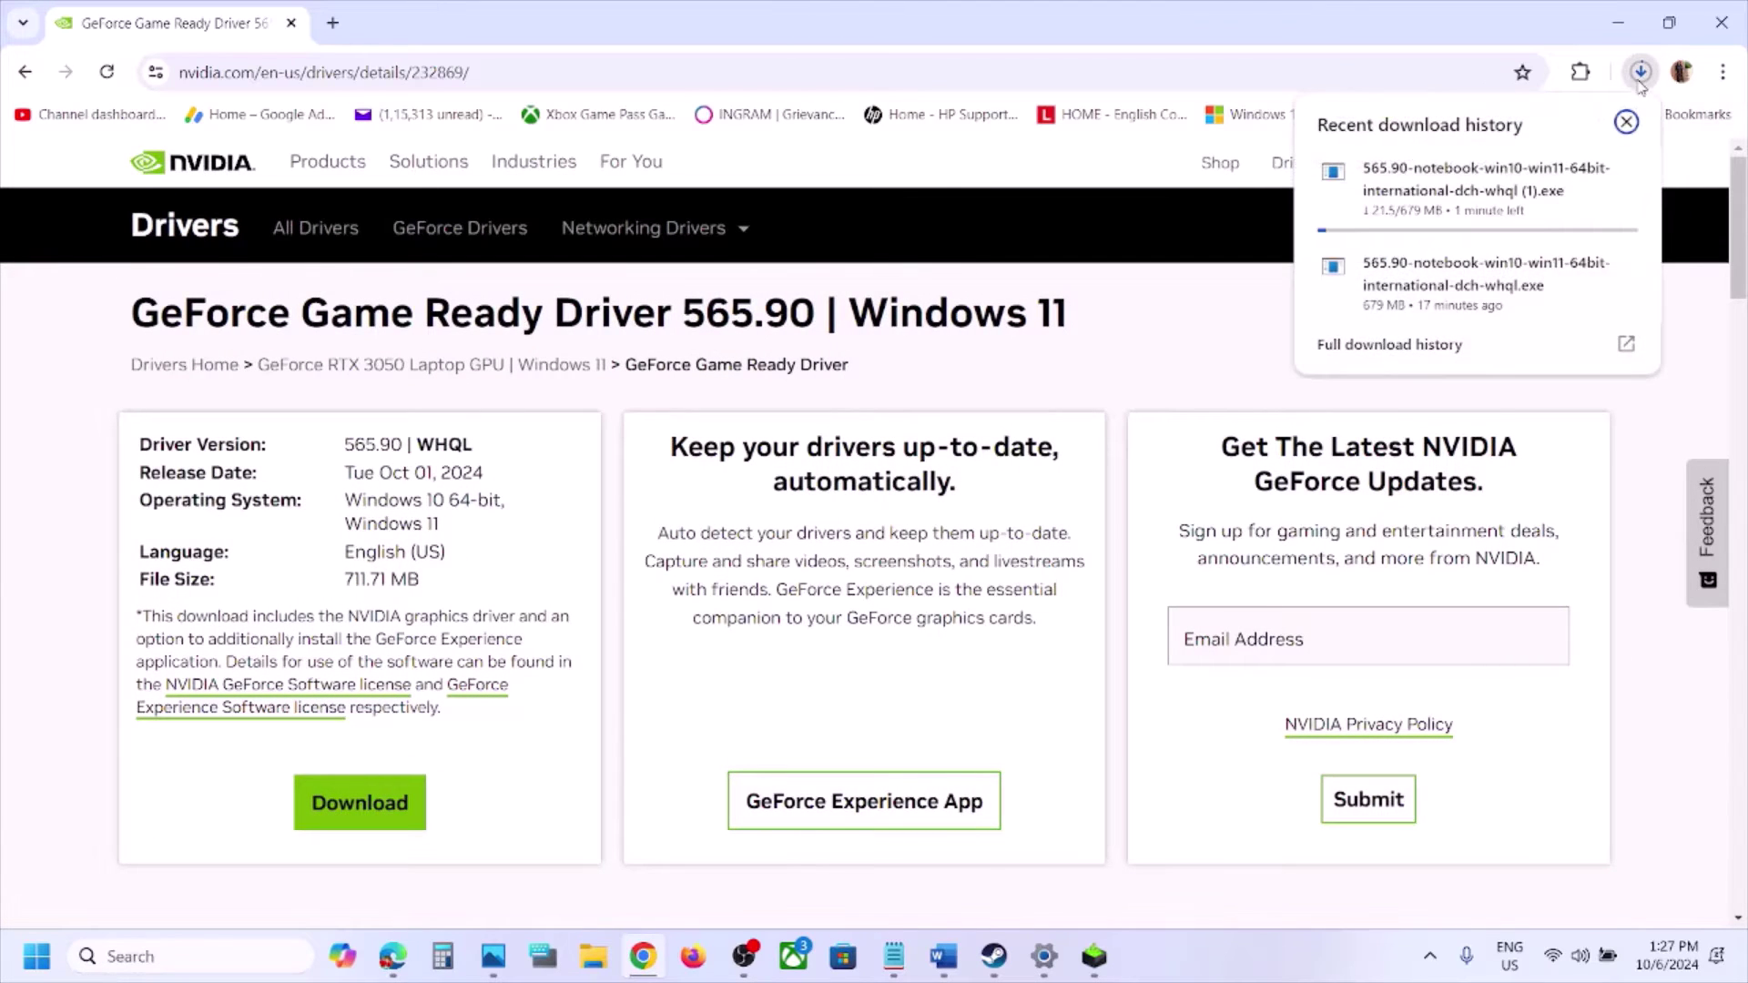
left_click(1185, 388)
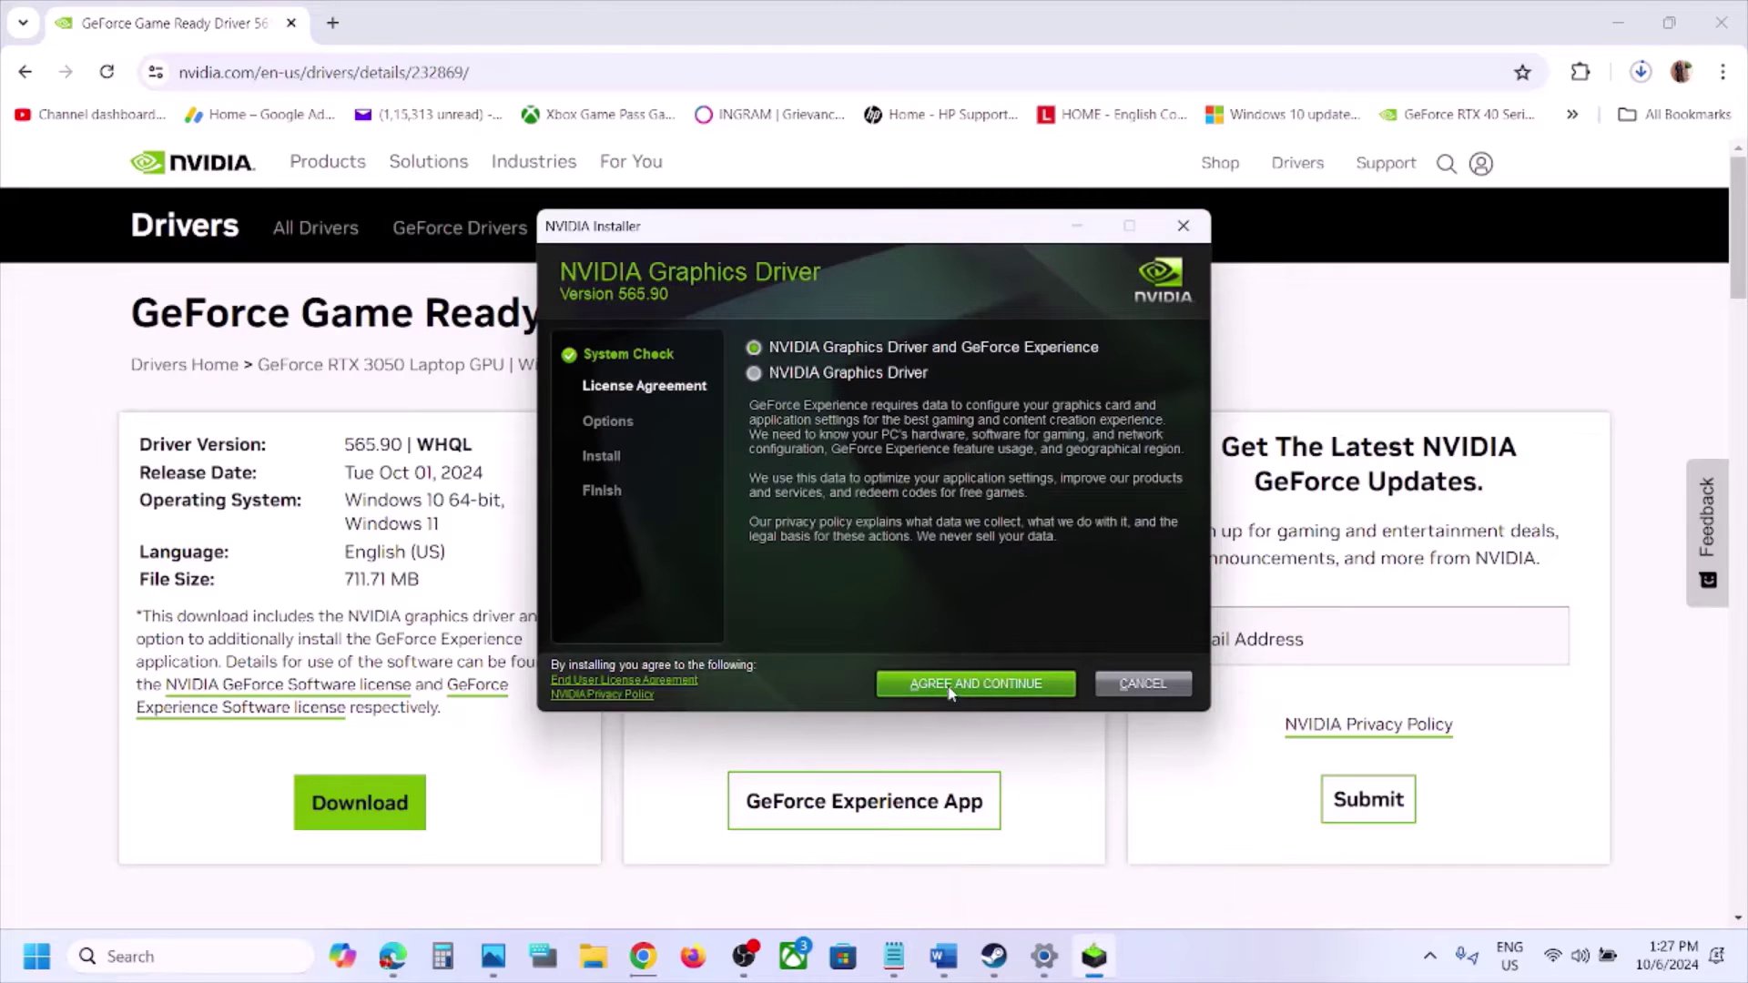
left_click(950, 692)
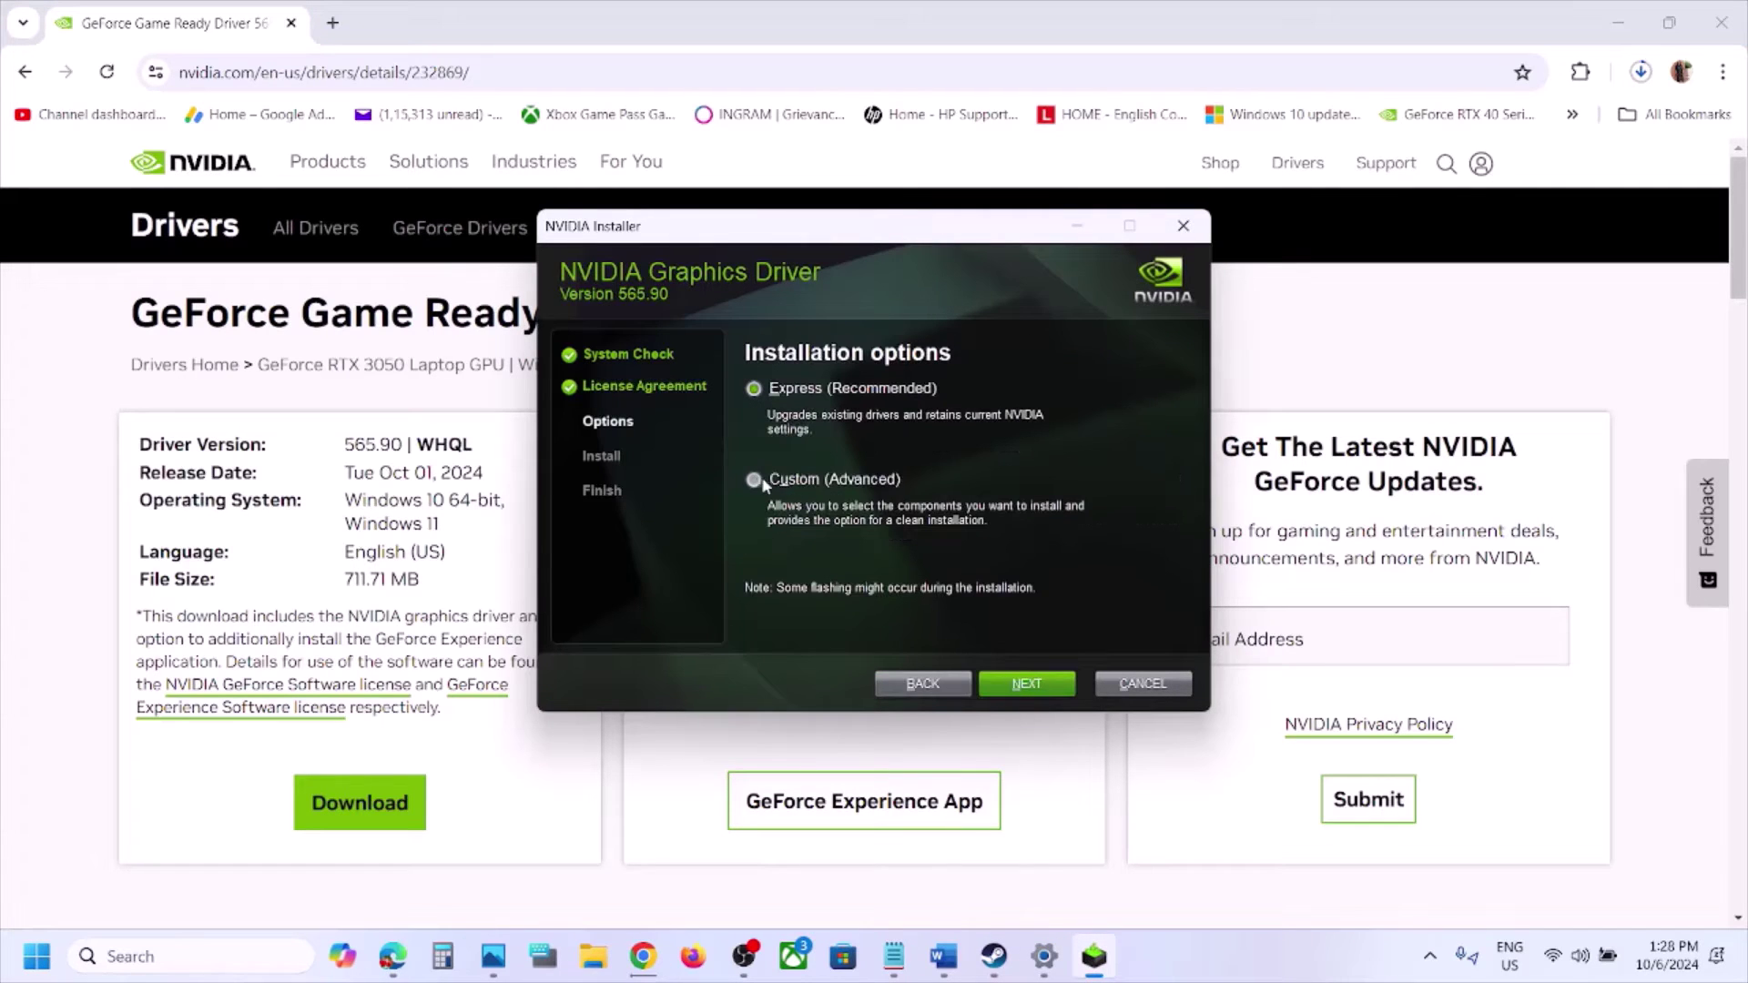
left_click(1020, 684)
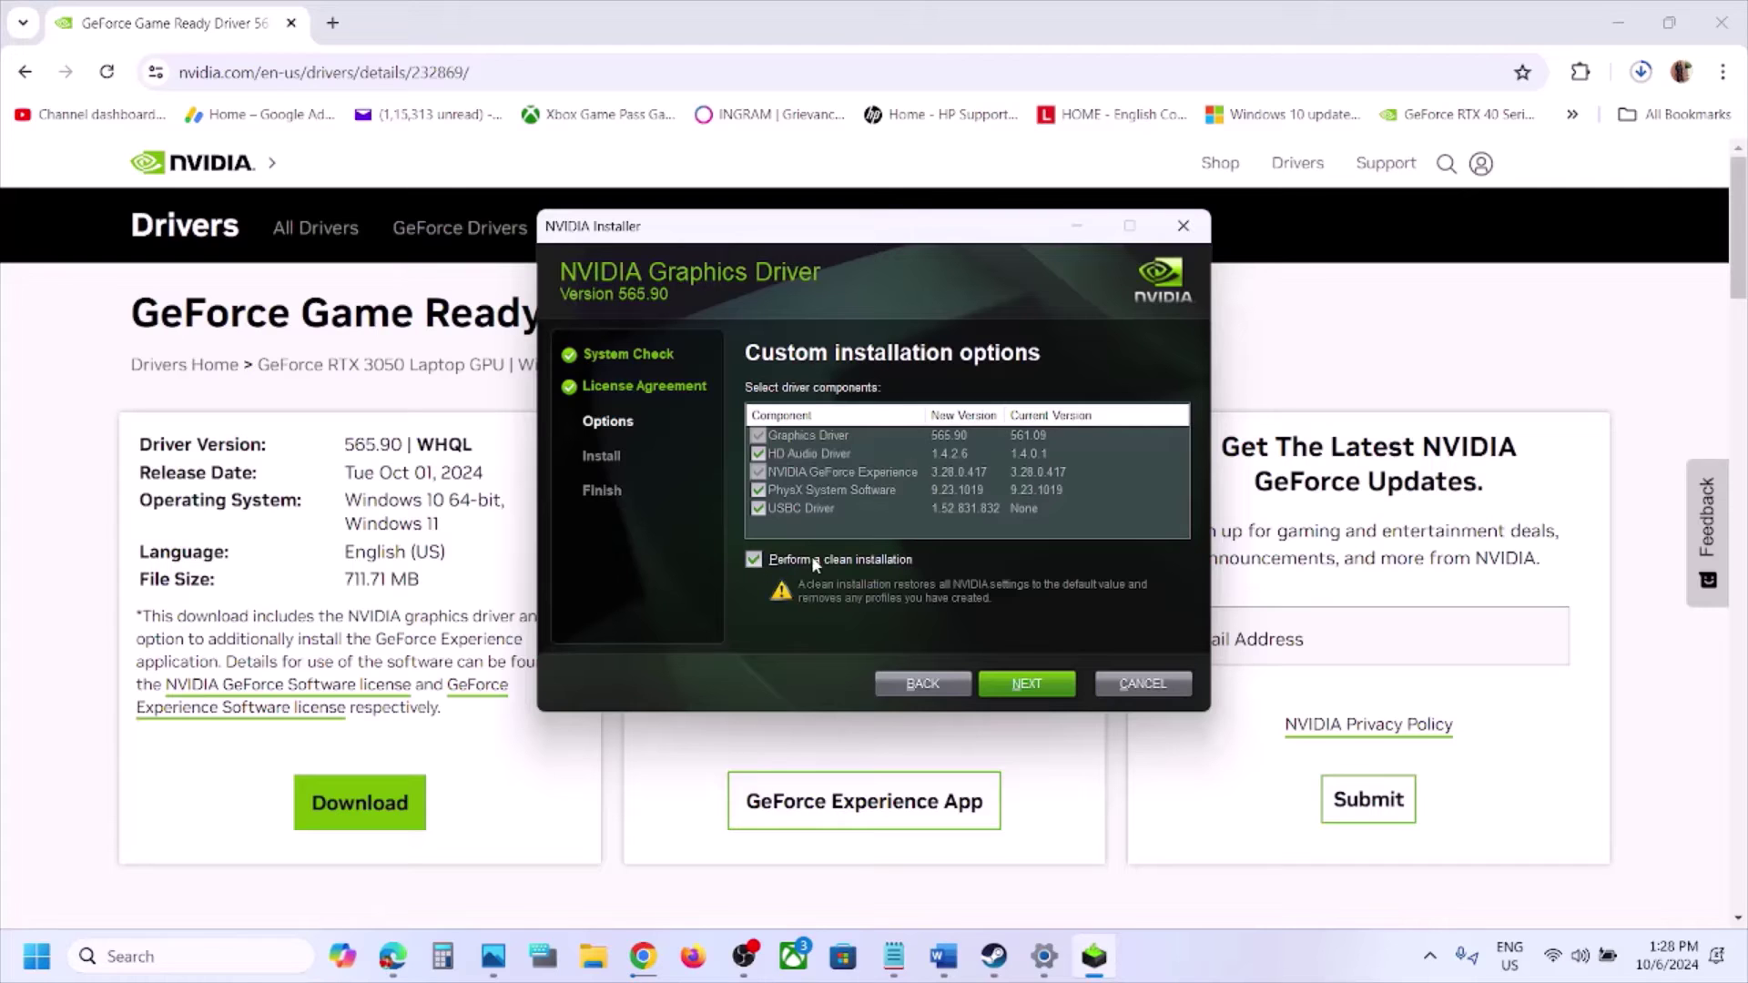
left_click(1024, 684)
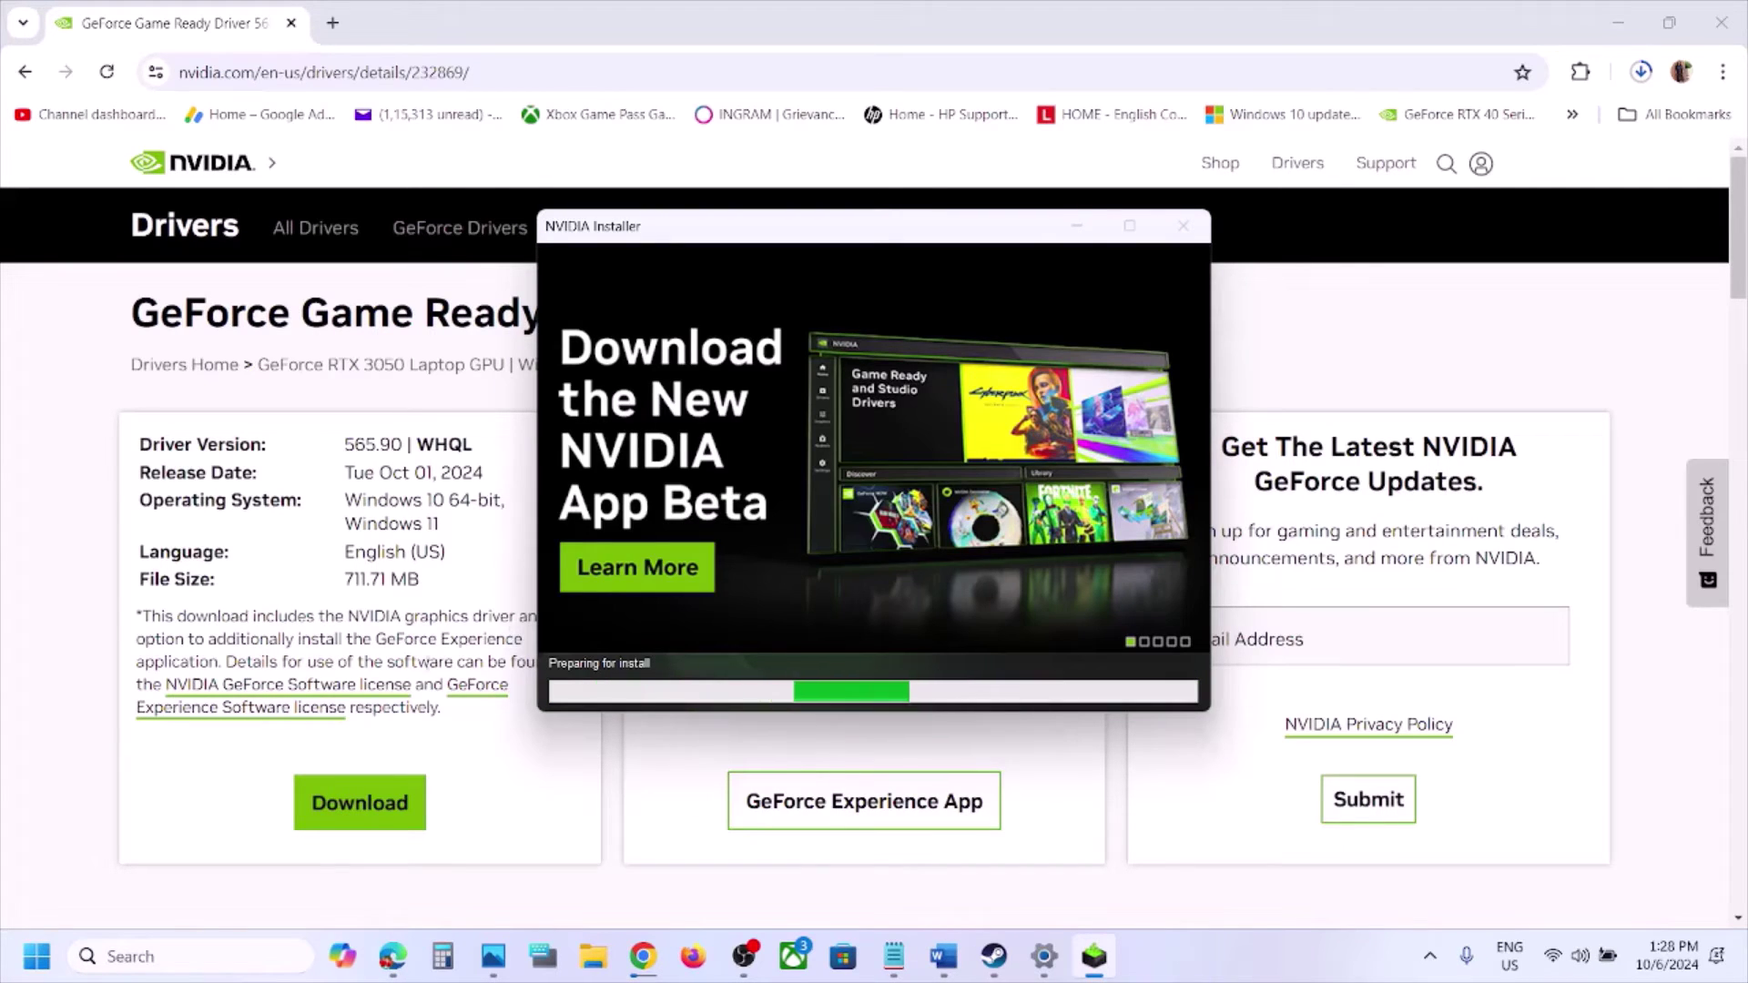
Open the Windows power options, and return to Step 7's driver links in the Word document.
left_click(35, 974)
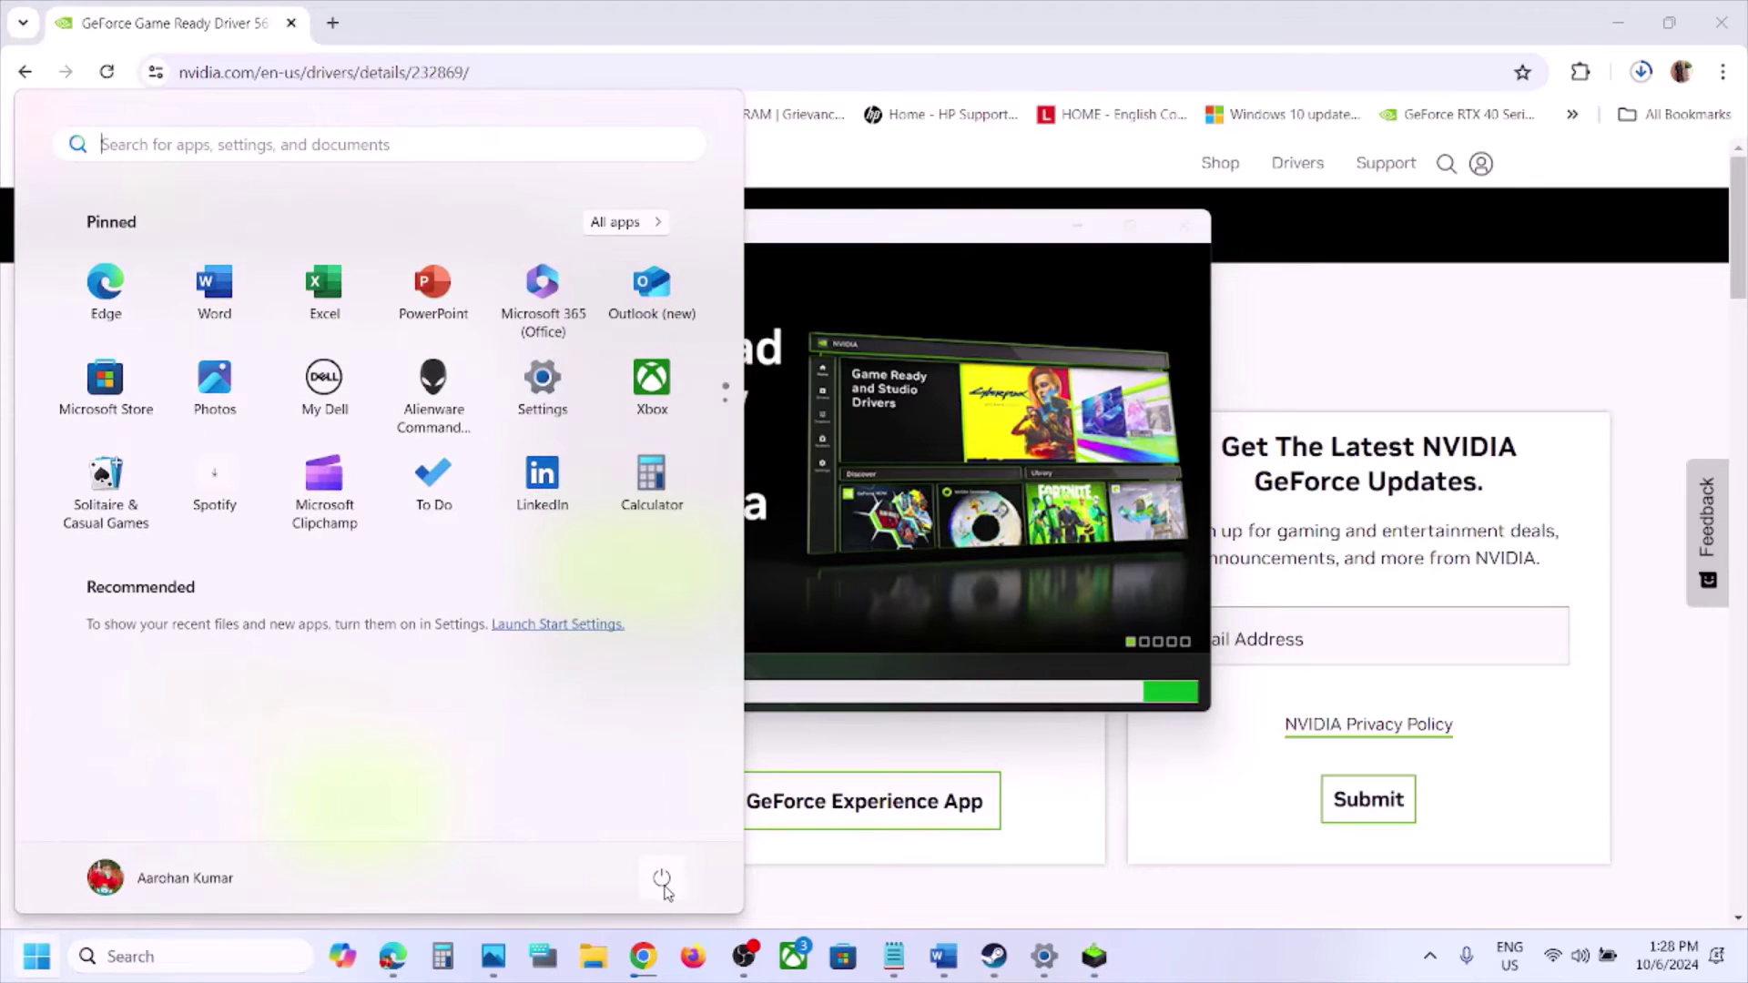
left_click(662, 877)
left_click(1052, 573)
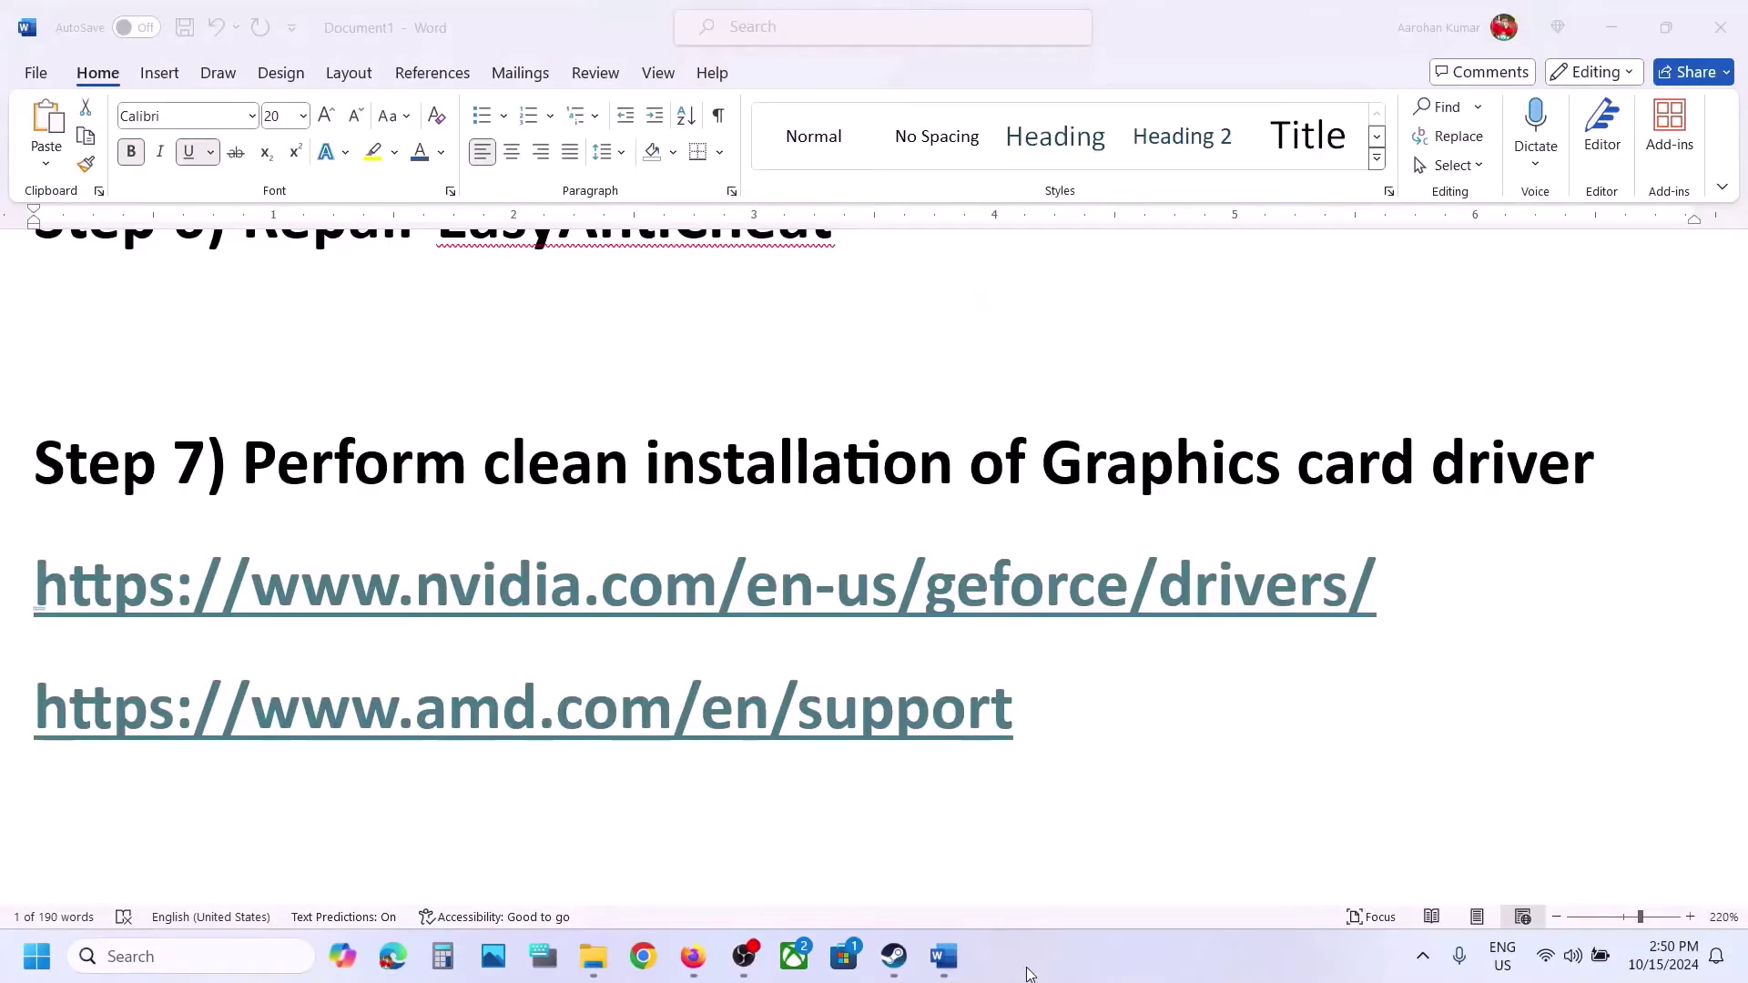
left_click(1044, 711)
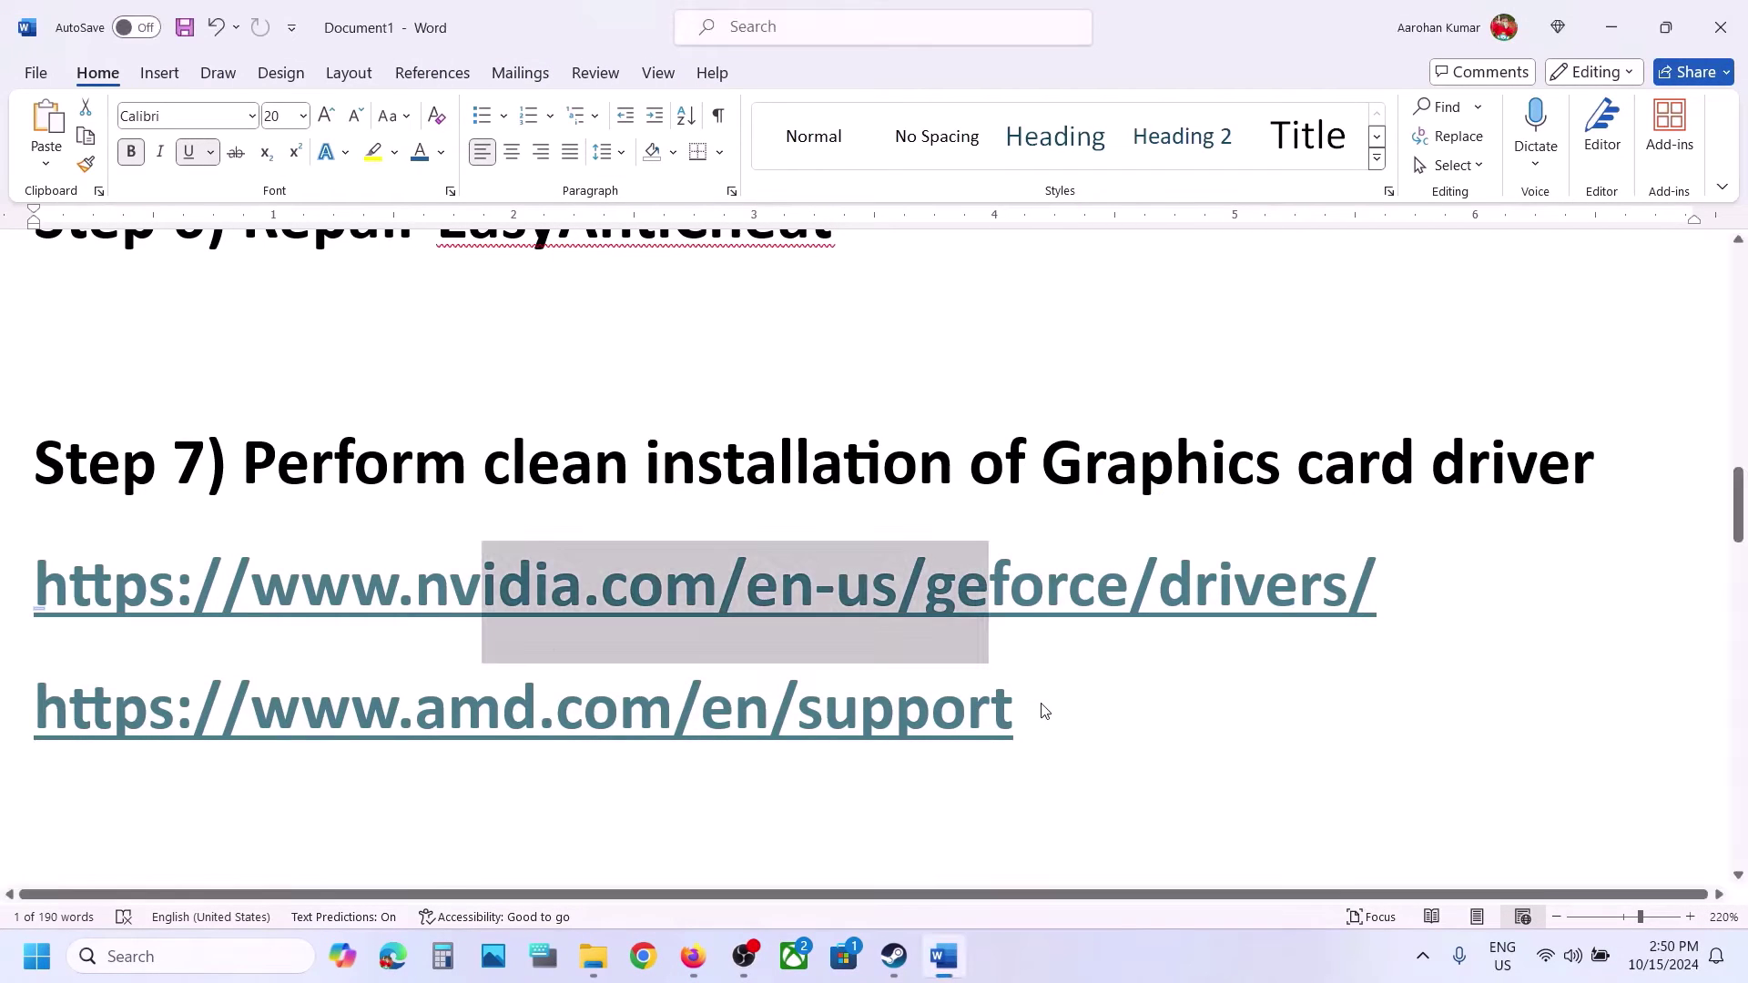
left_click(1041, 704)
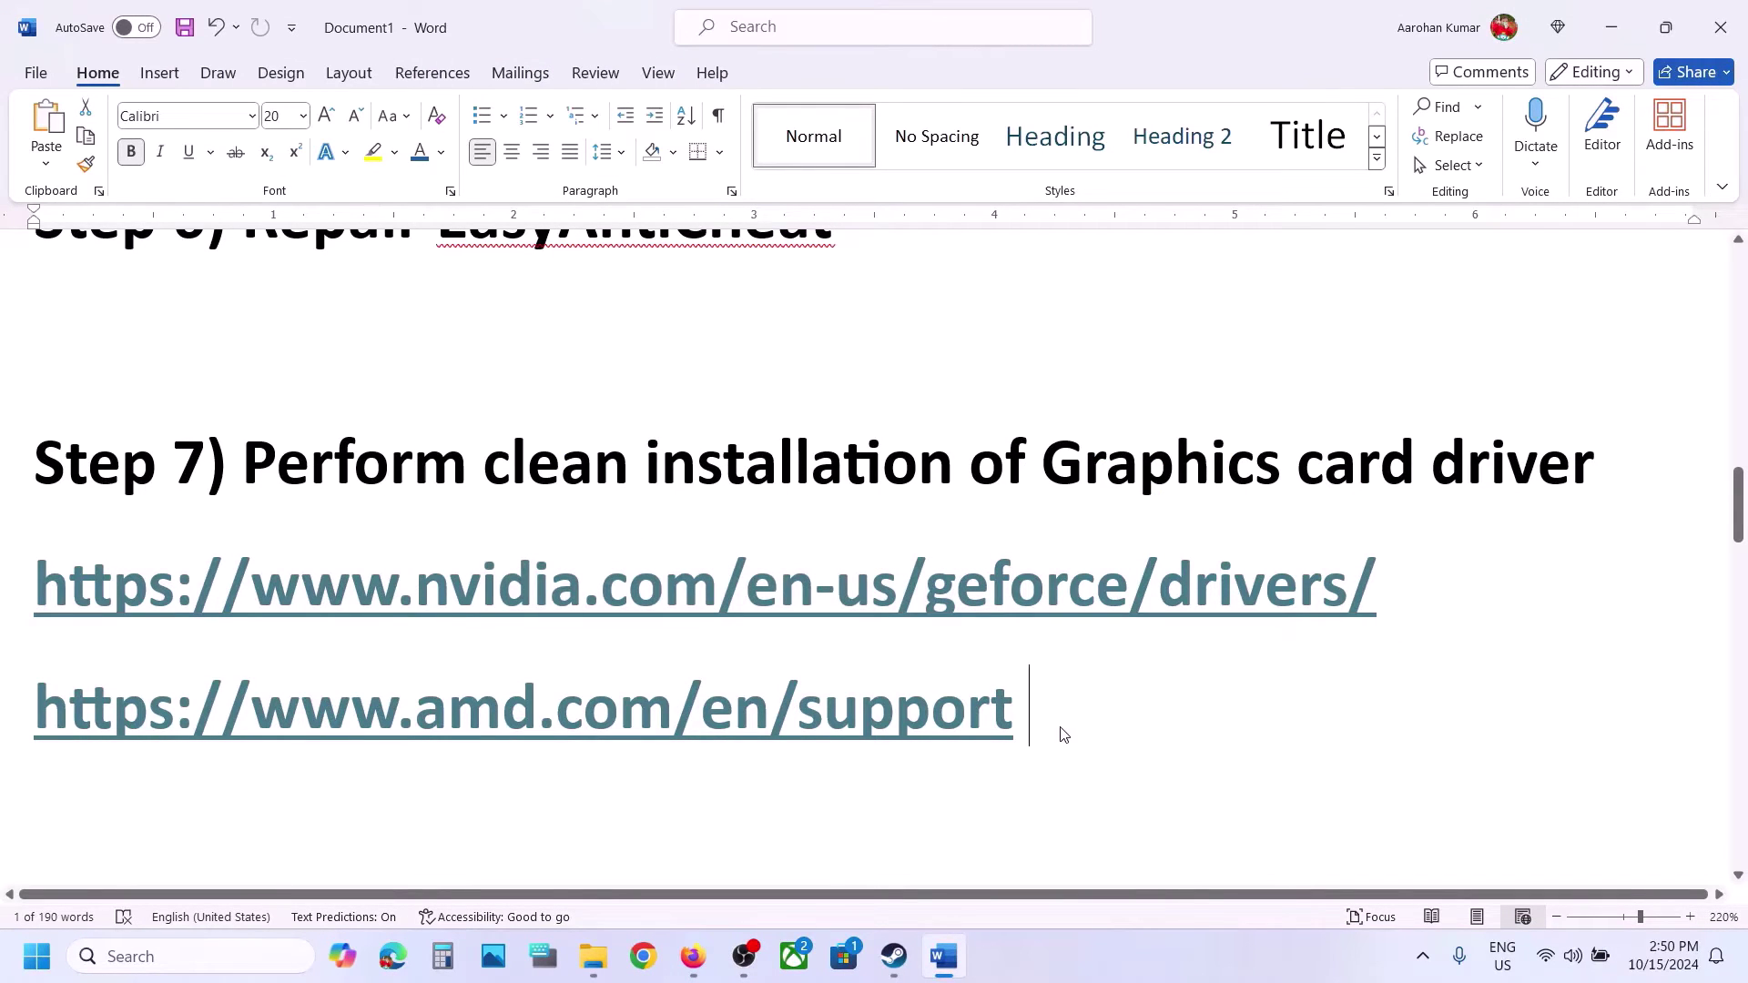
left_click_drag(1047, 718, 480, 675)
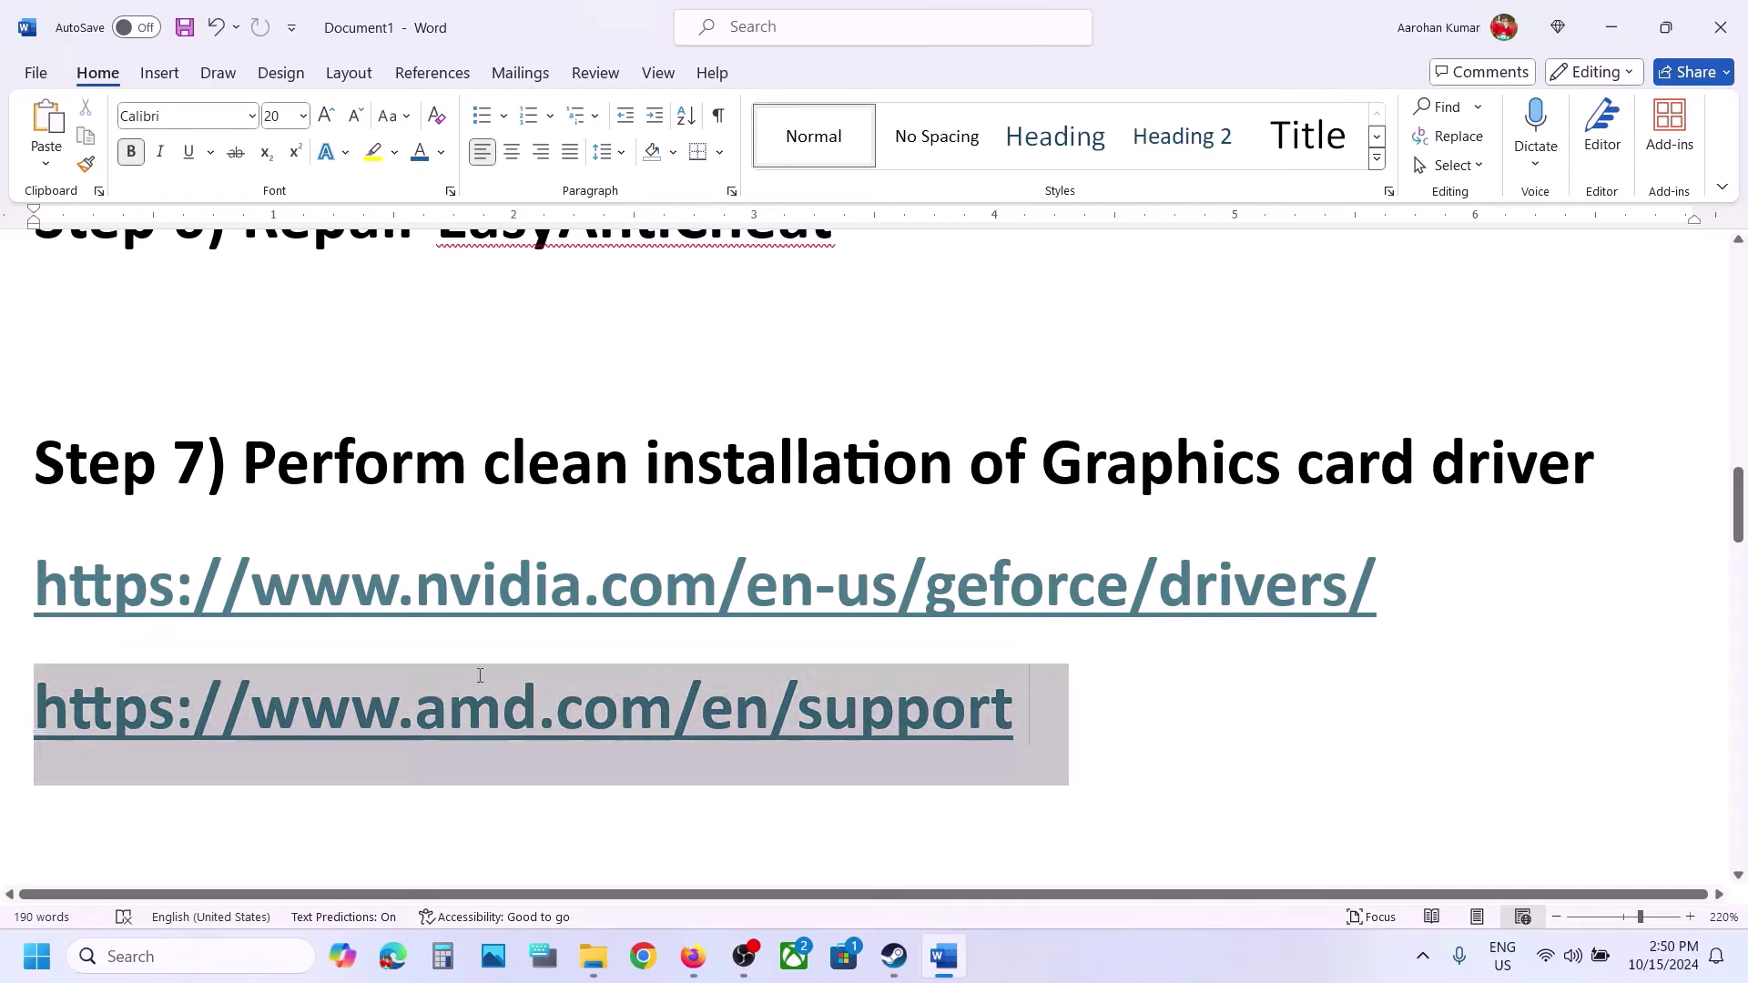
left_click_drag(132, 711, 132, 716)
Show the Windows power options containing Restart, and return to the Word document without choosing any.
left_click(27, 972)
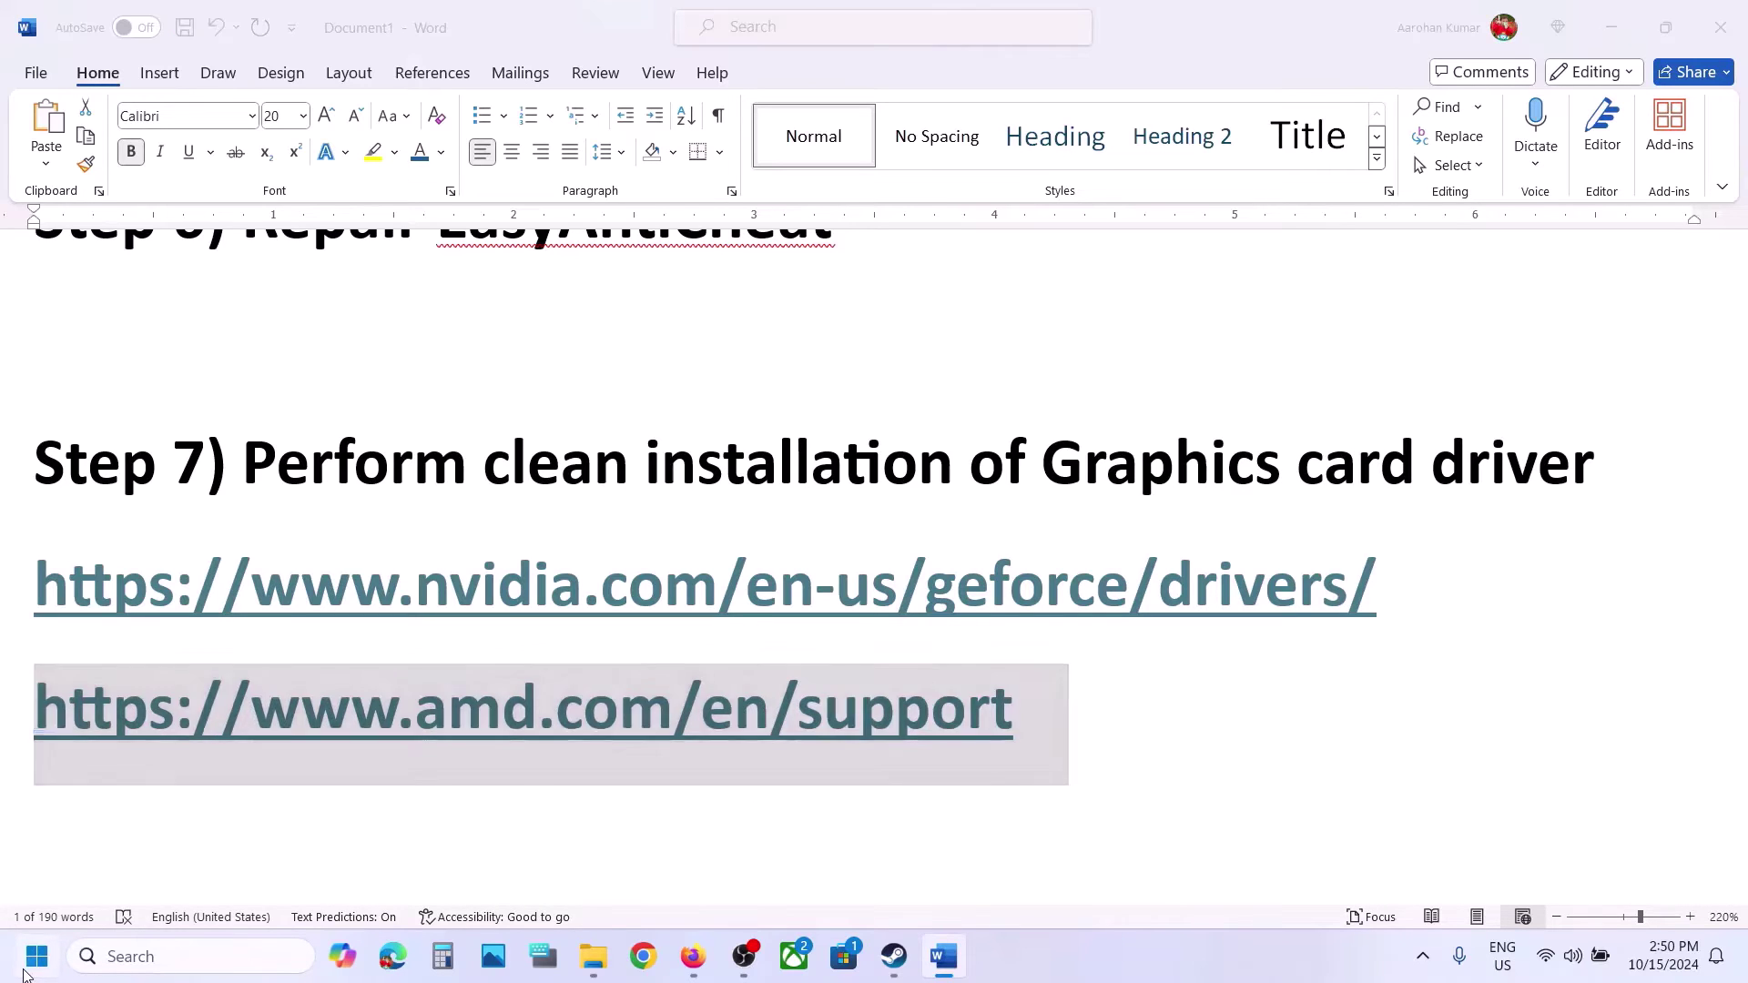
left_click(662, 878)
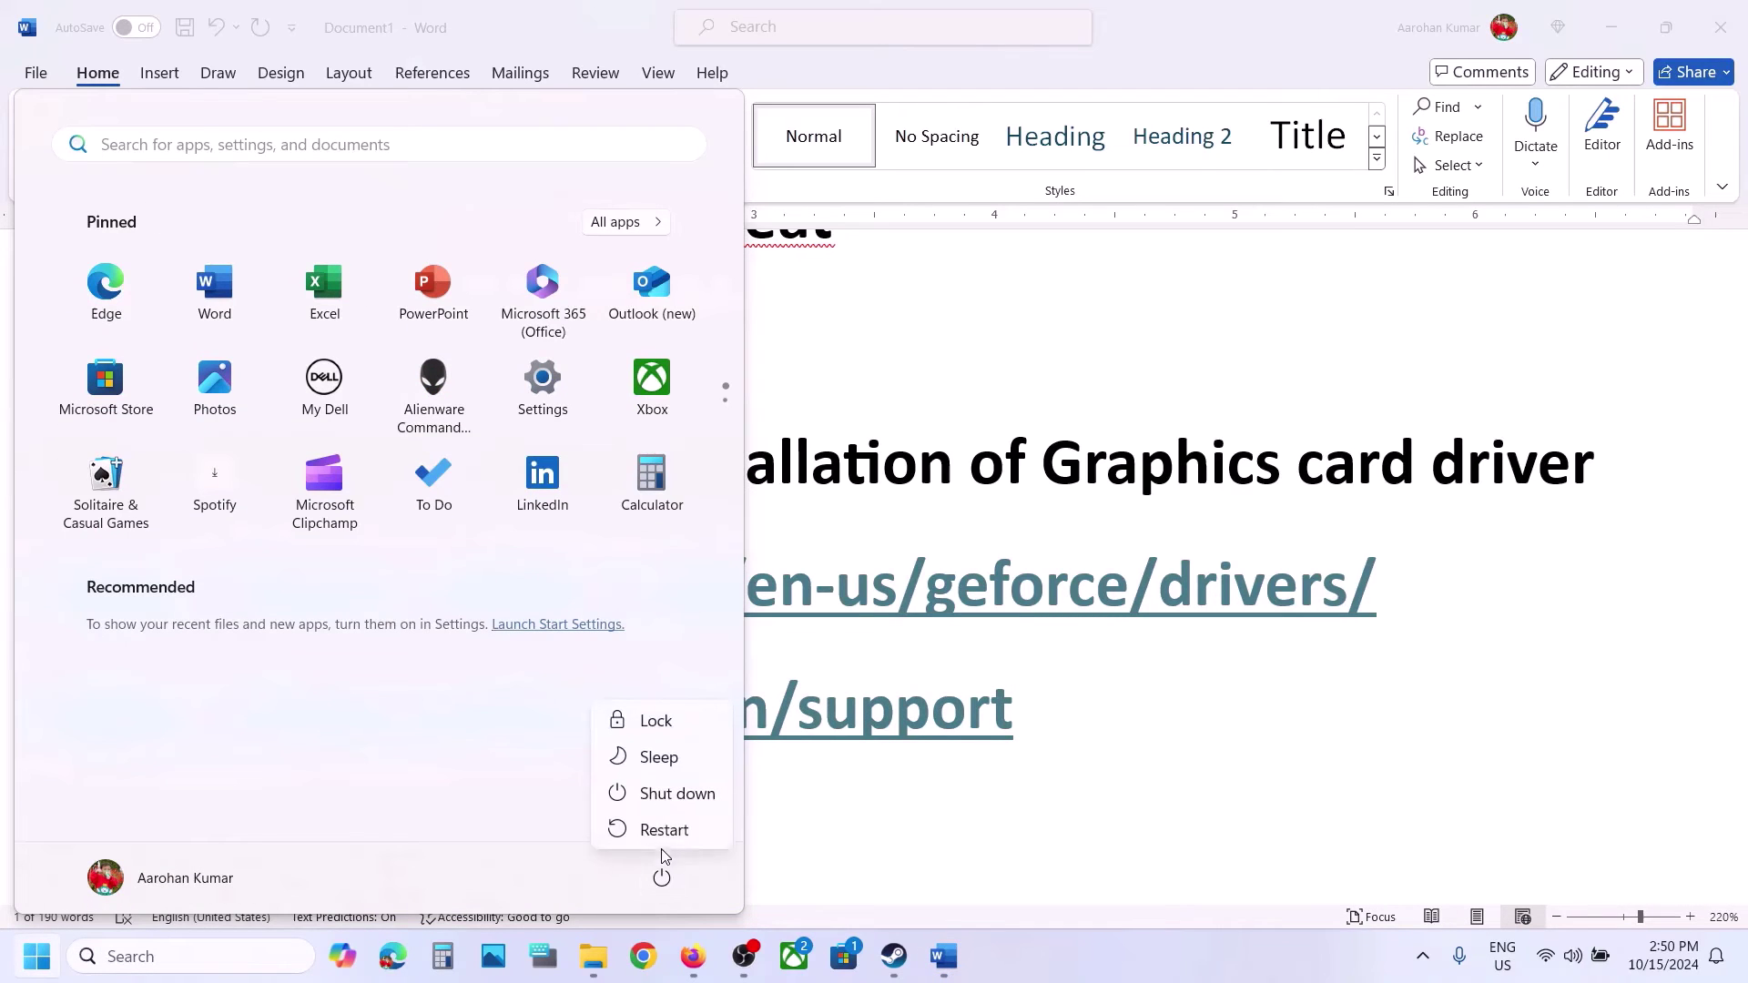
left_click(1125, 765)
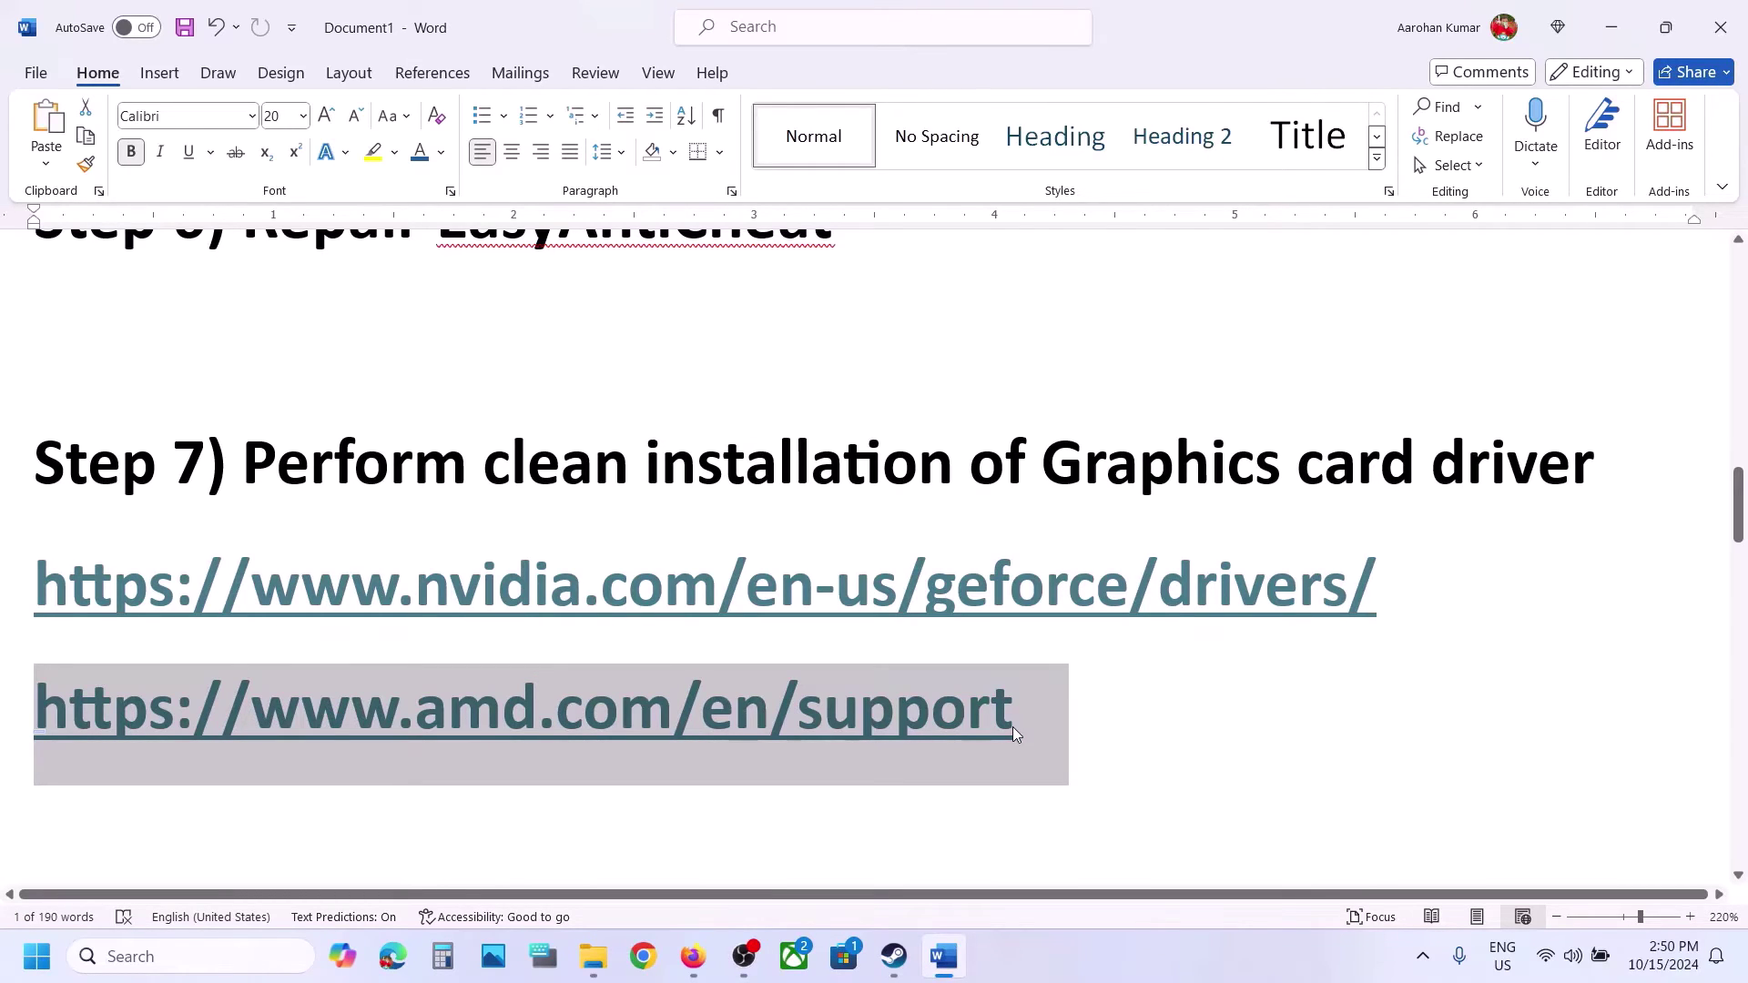
key("super")
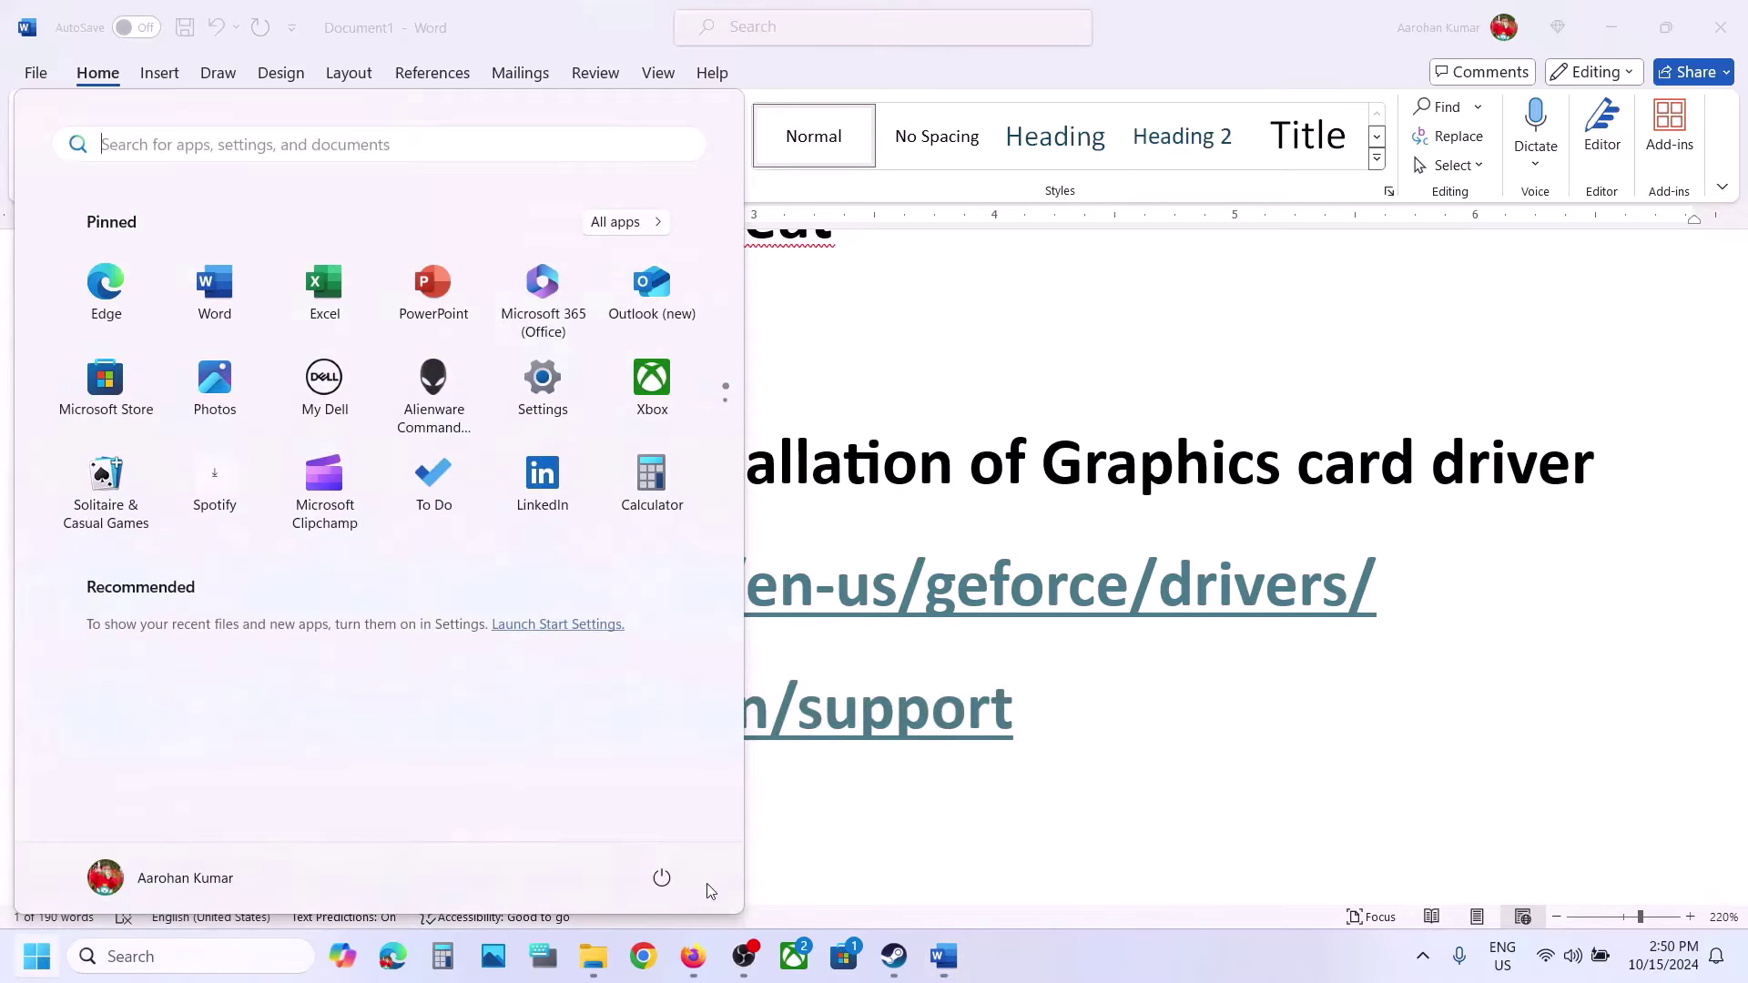
left_click(662, 878)
left_click(1039, 847)
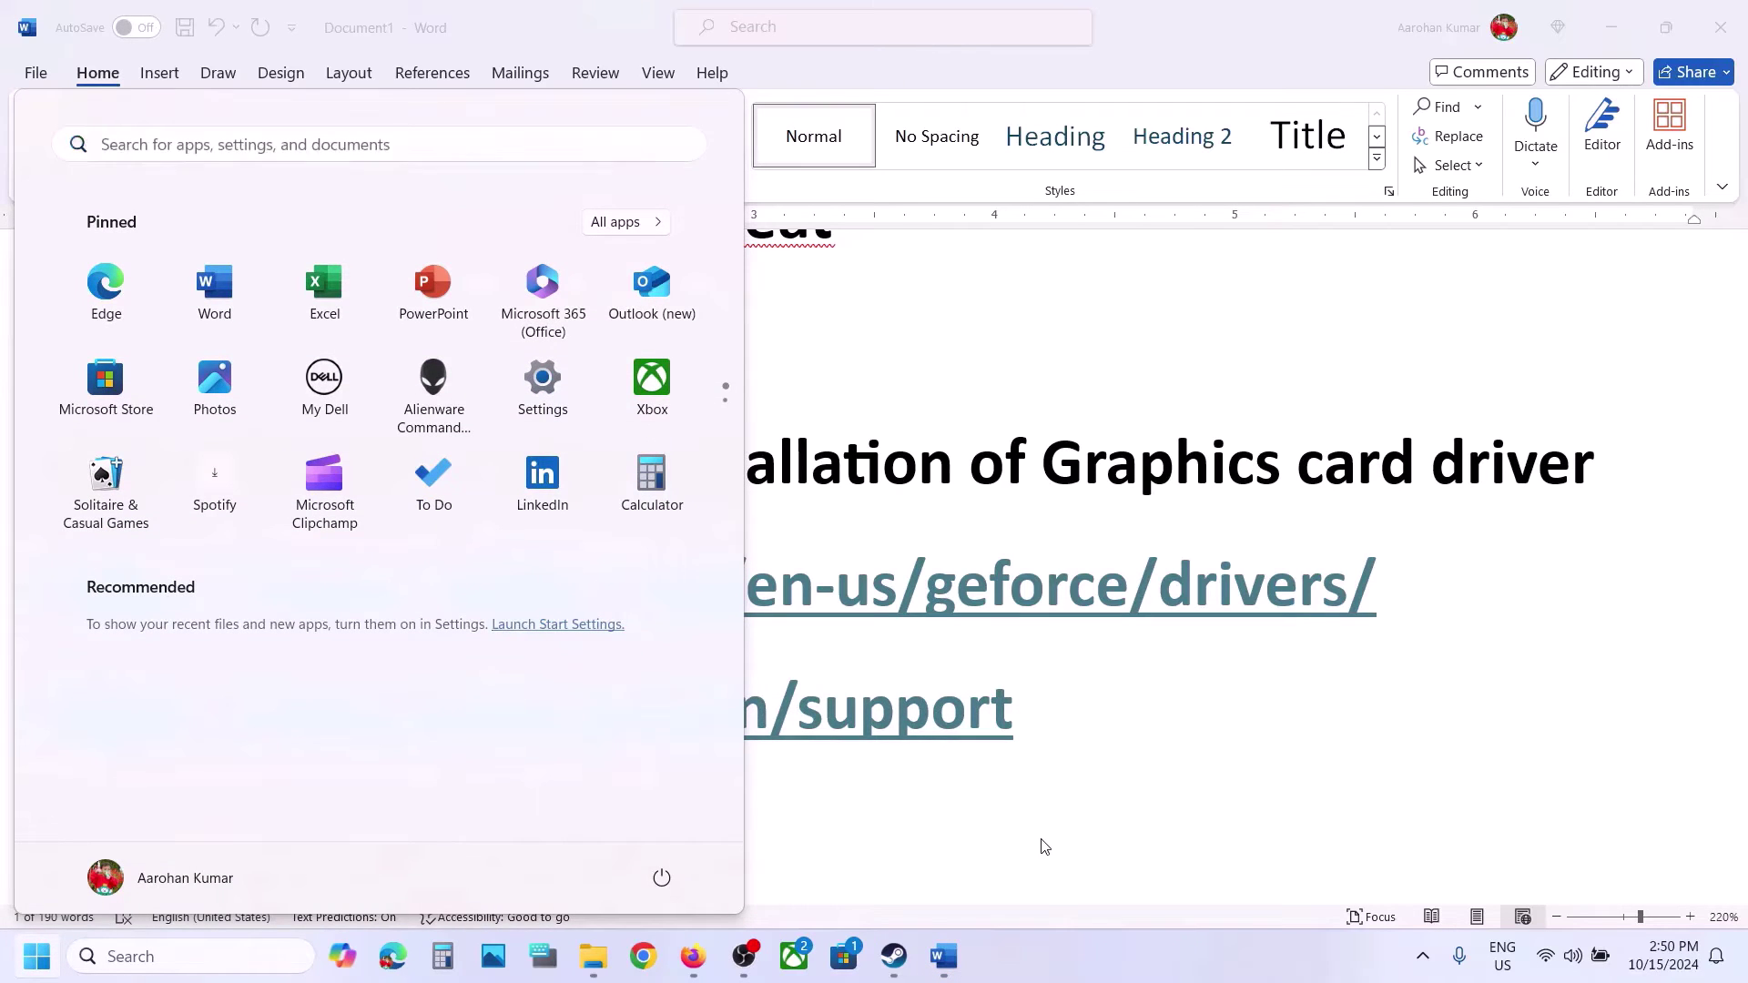
left_click(1044, 847)
Copy the word "graphics" from Step 8's heading, search Windows for "graphics settings", and open Graphics settings.
scroll(1044, 847, "down", 4)
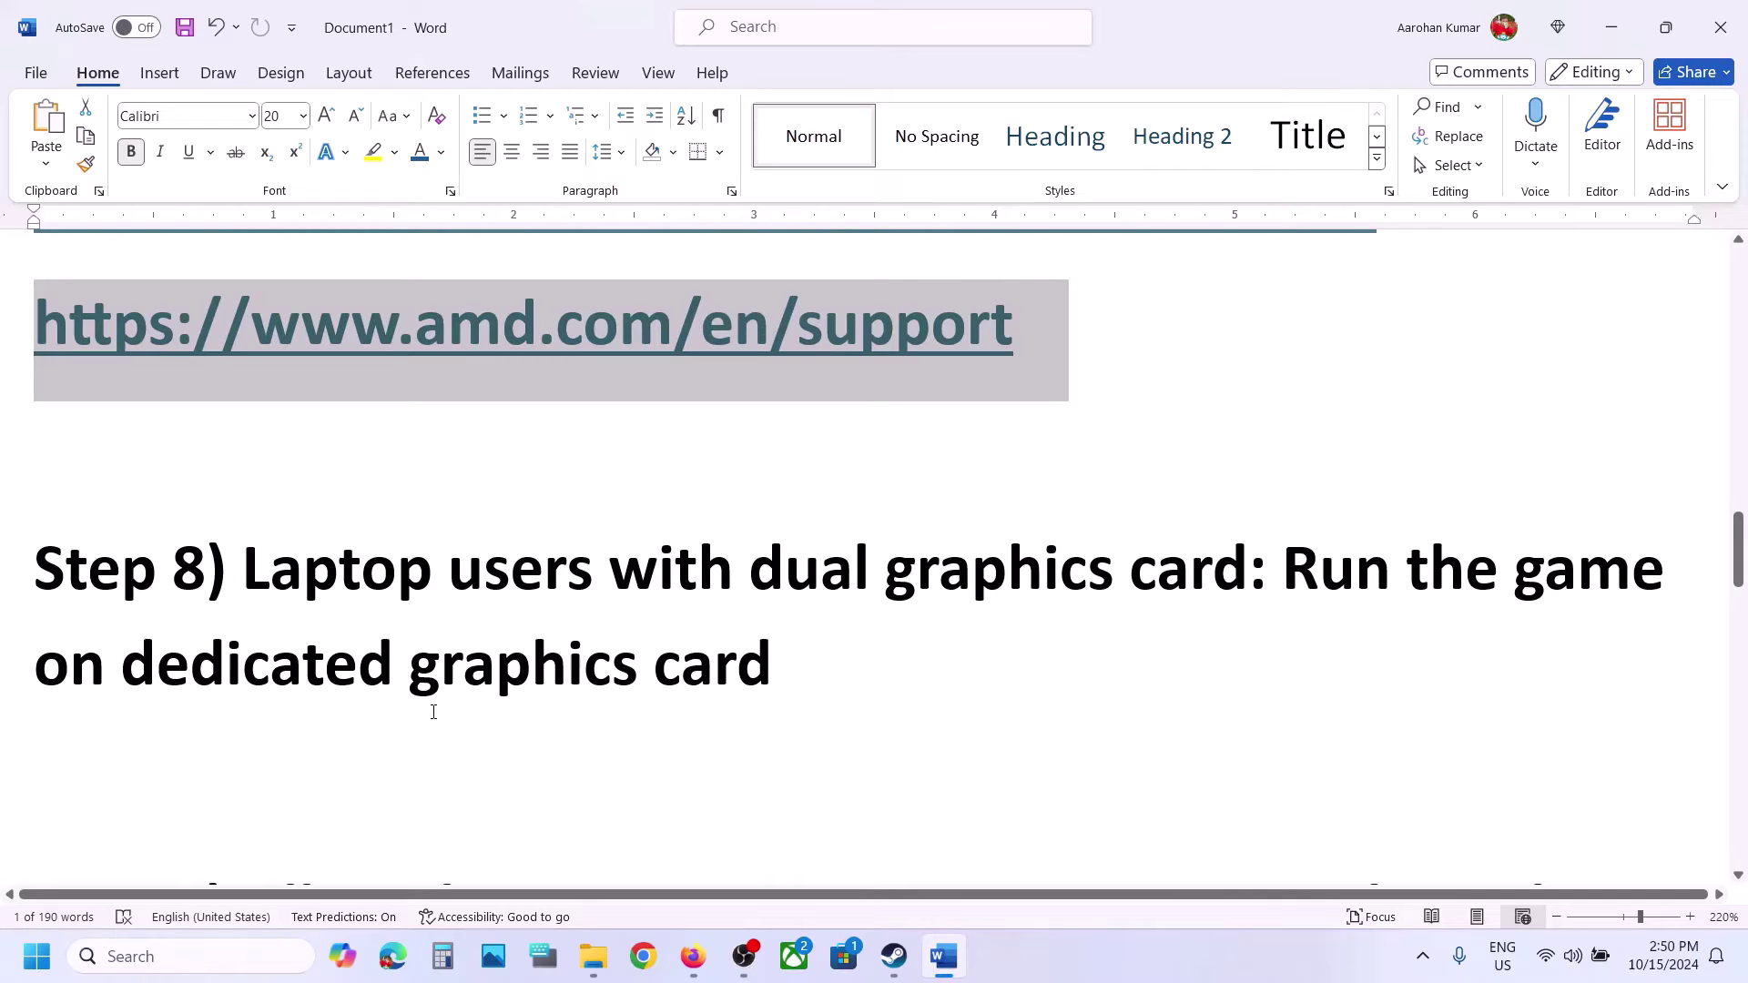
double_click(506, 676)
key("ctrl+c")
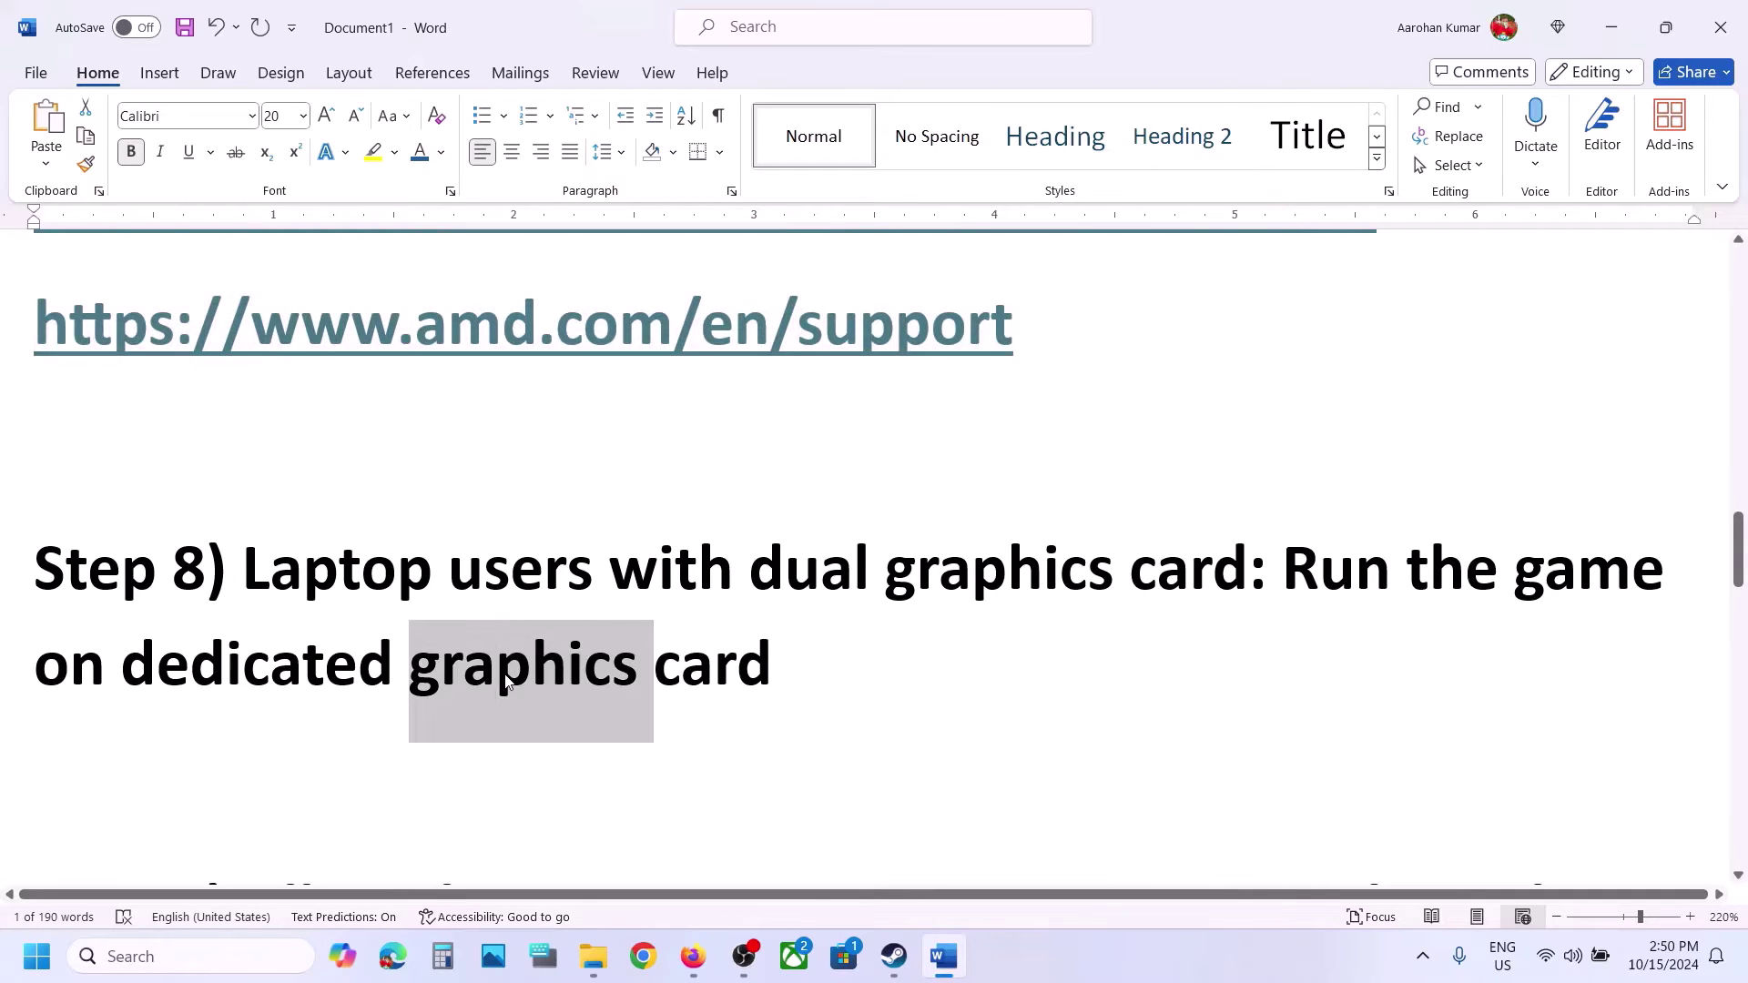
left_click(169, 956)
key("ctrl+v")
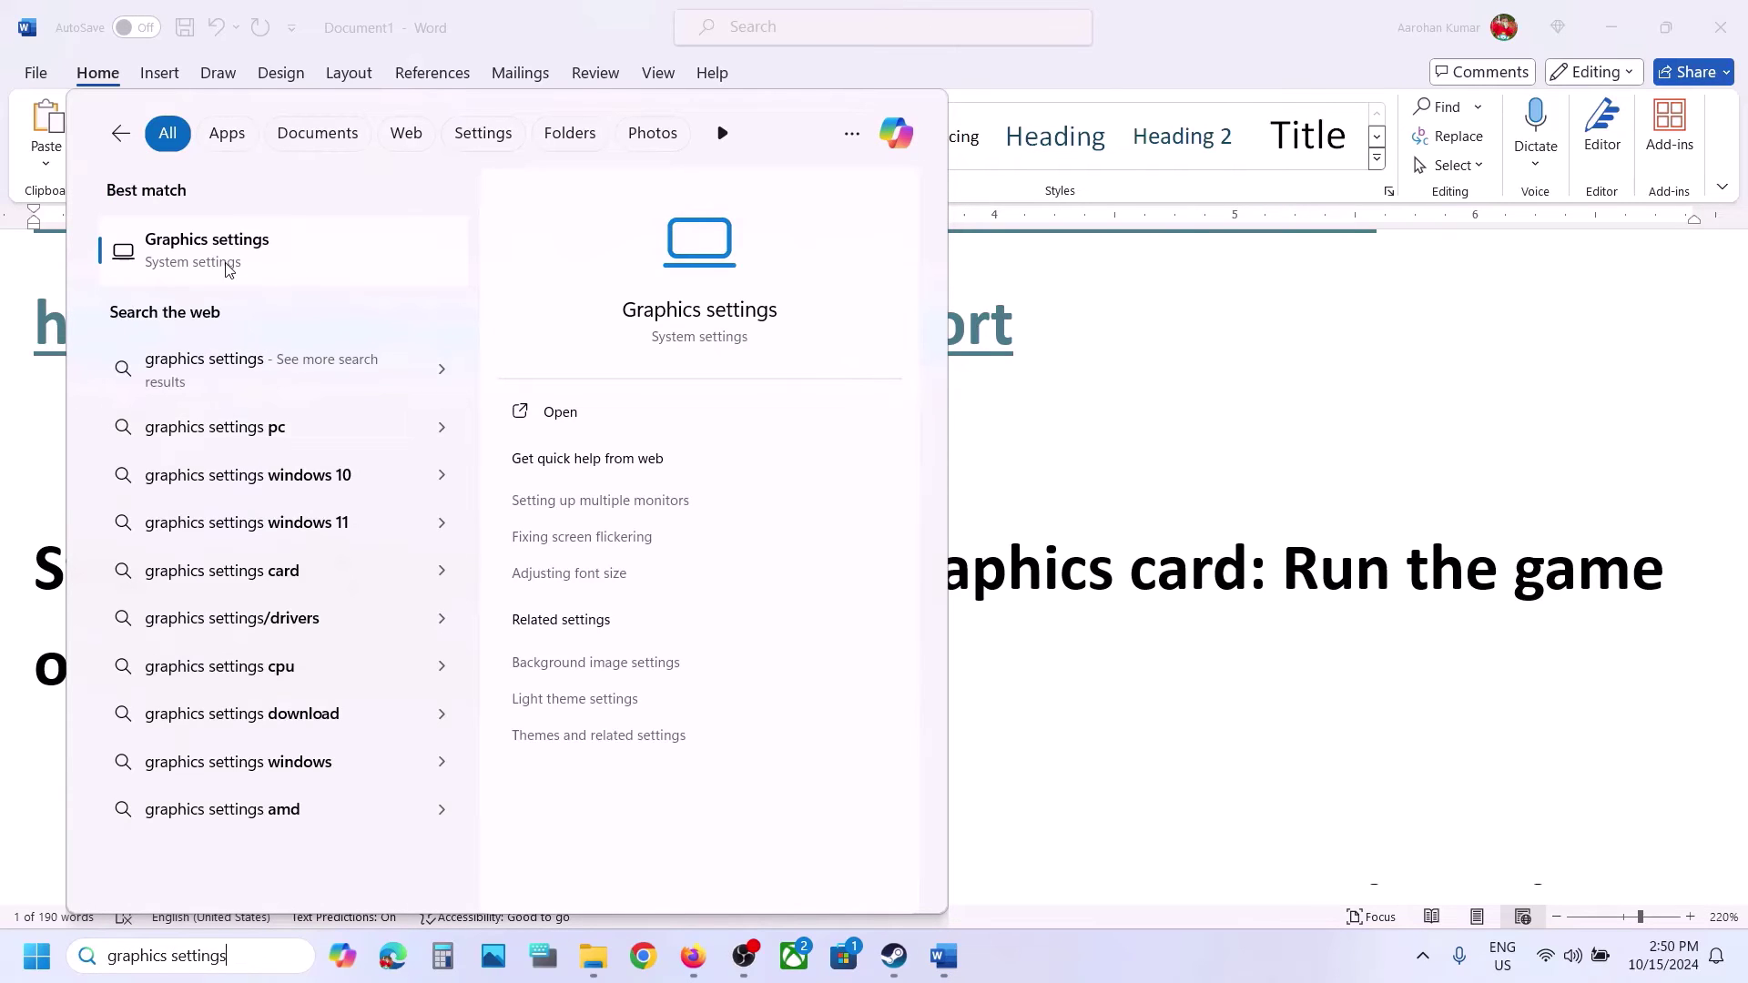
left_click(285, 261)
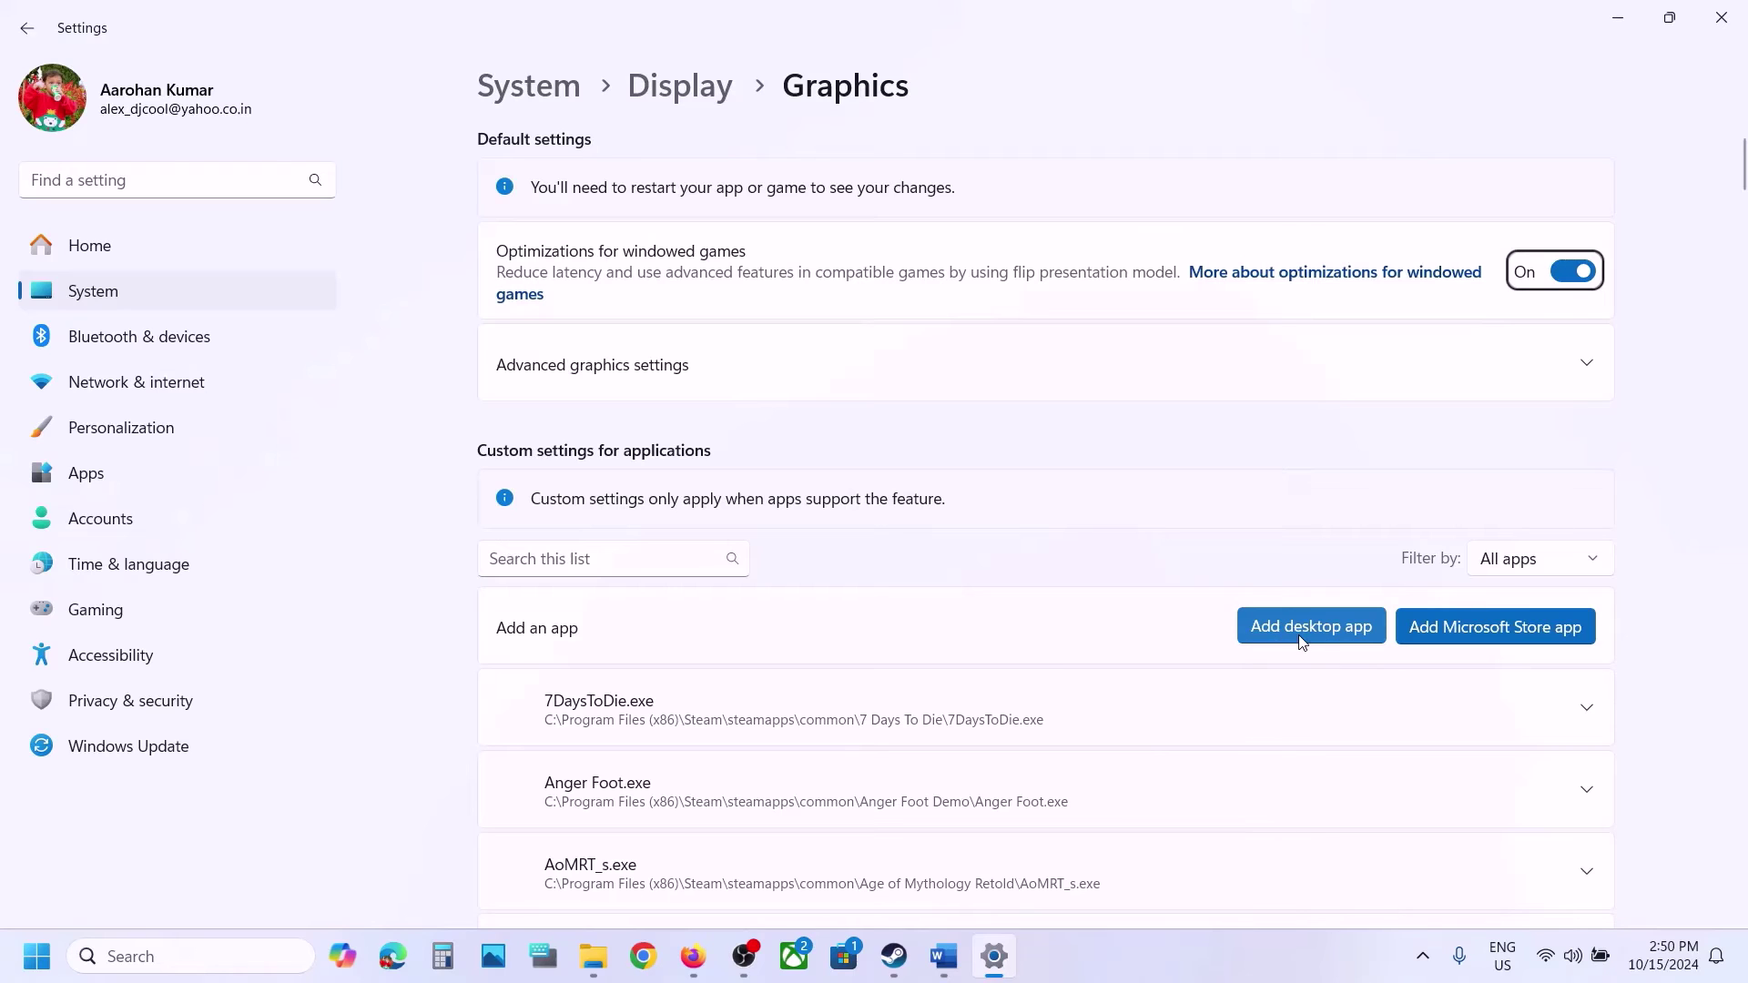
Add the desktop app NewWorldLauncher from C:\Program Files (x86)\Steam\steamapps\common\New World to the custom graphics settings.
left_click(1304, 634)
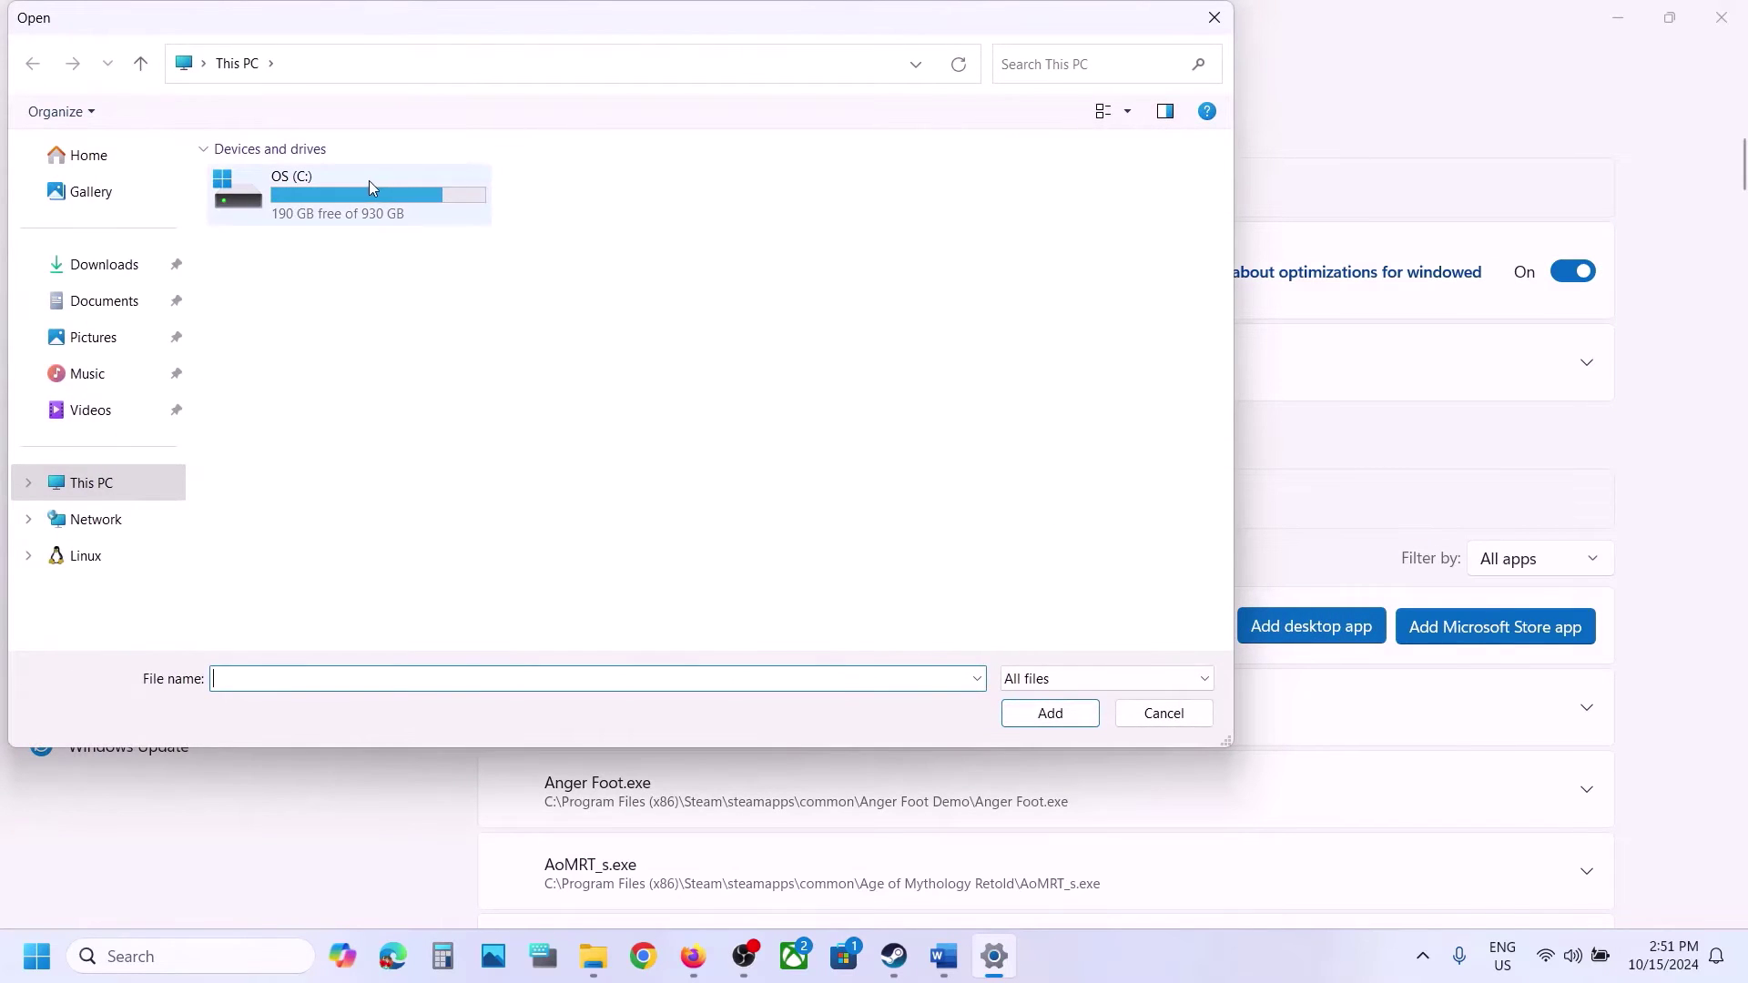
double_click(361, 194)
scroll(430, 450, "down", 3)
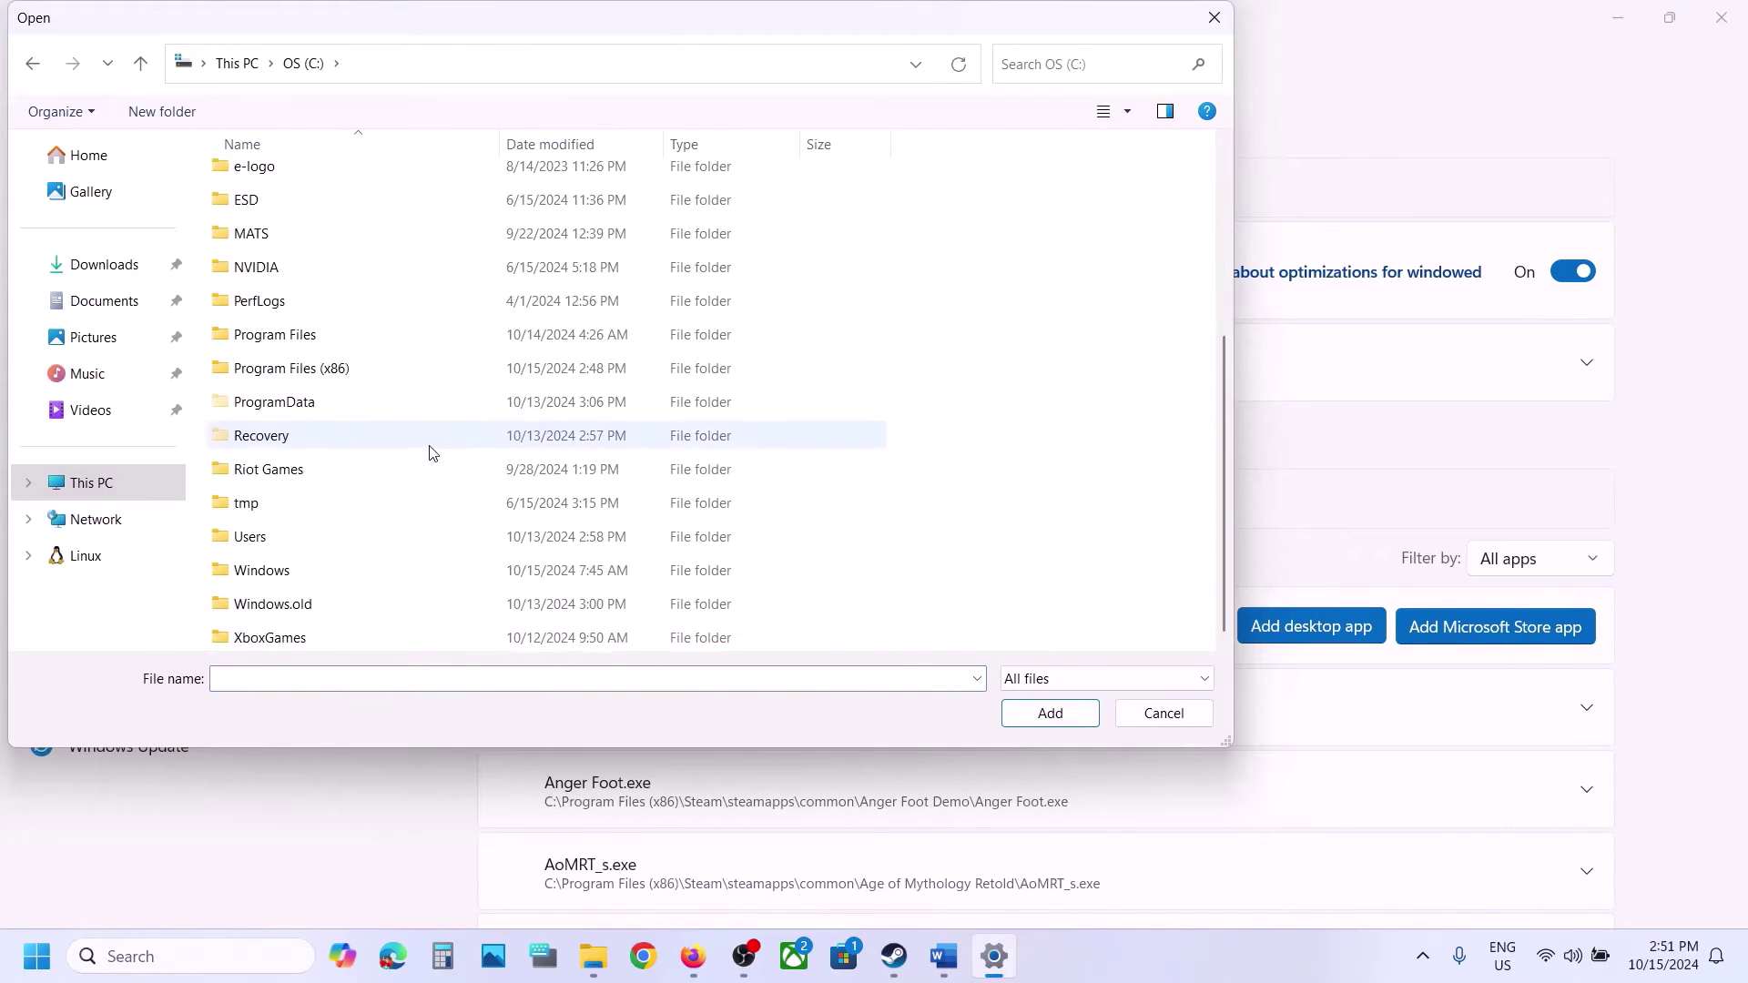
double_click(326, 373)
scroll(320, 378, "down", 5)
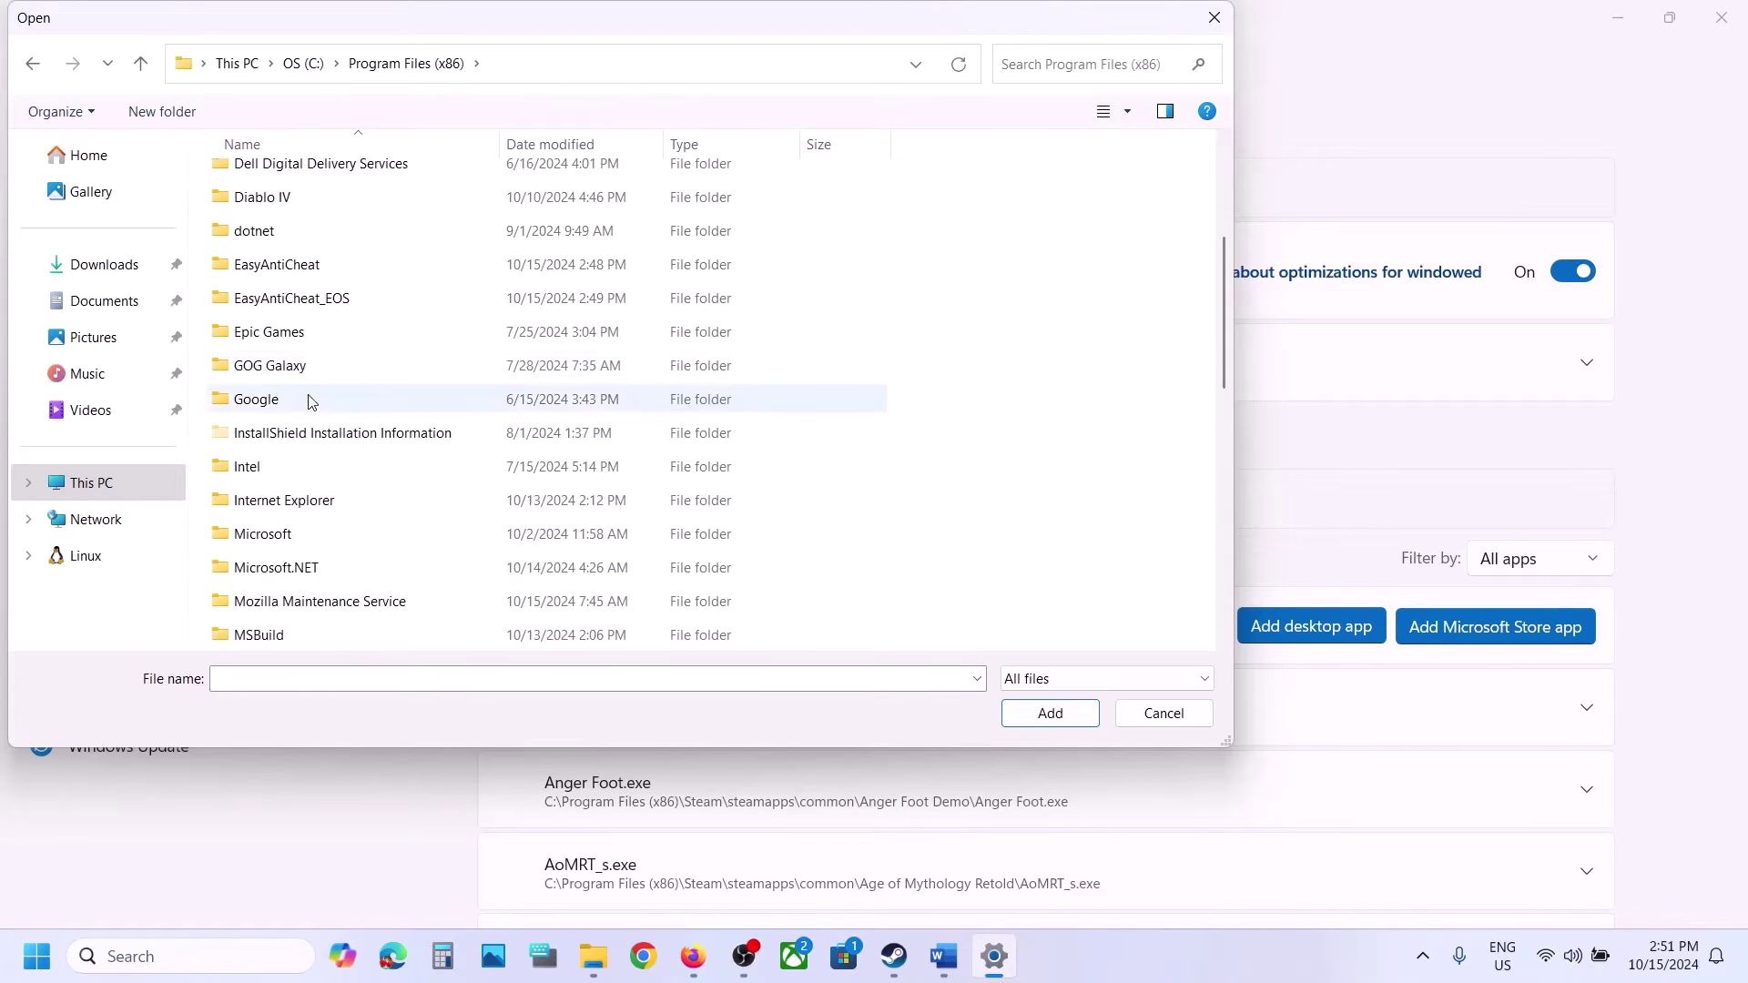
scroll(294, 482, "down", 2)
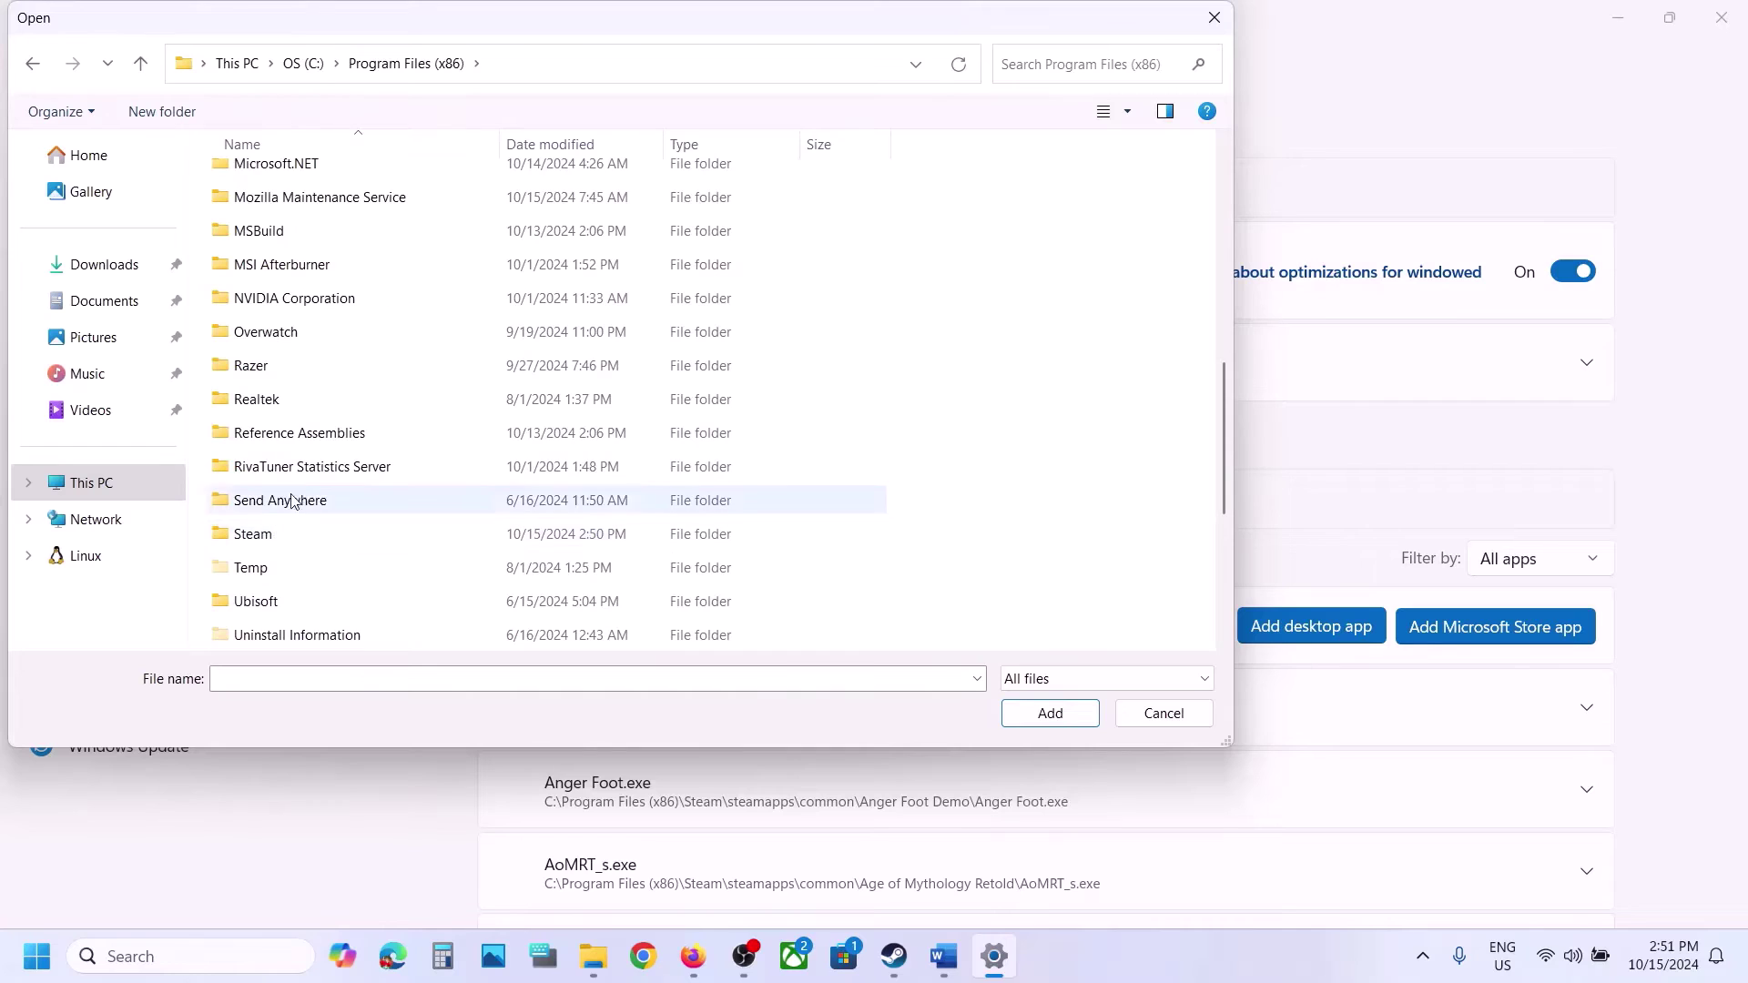
double_click(266, 532)
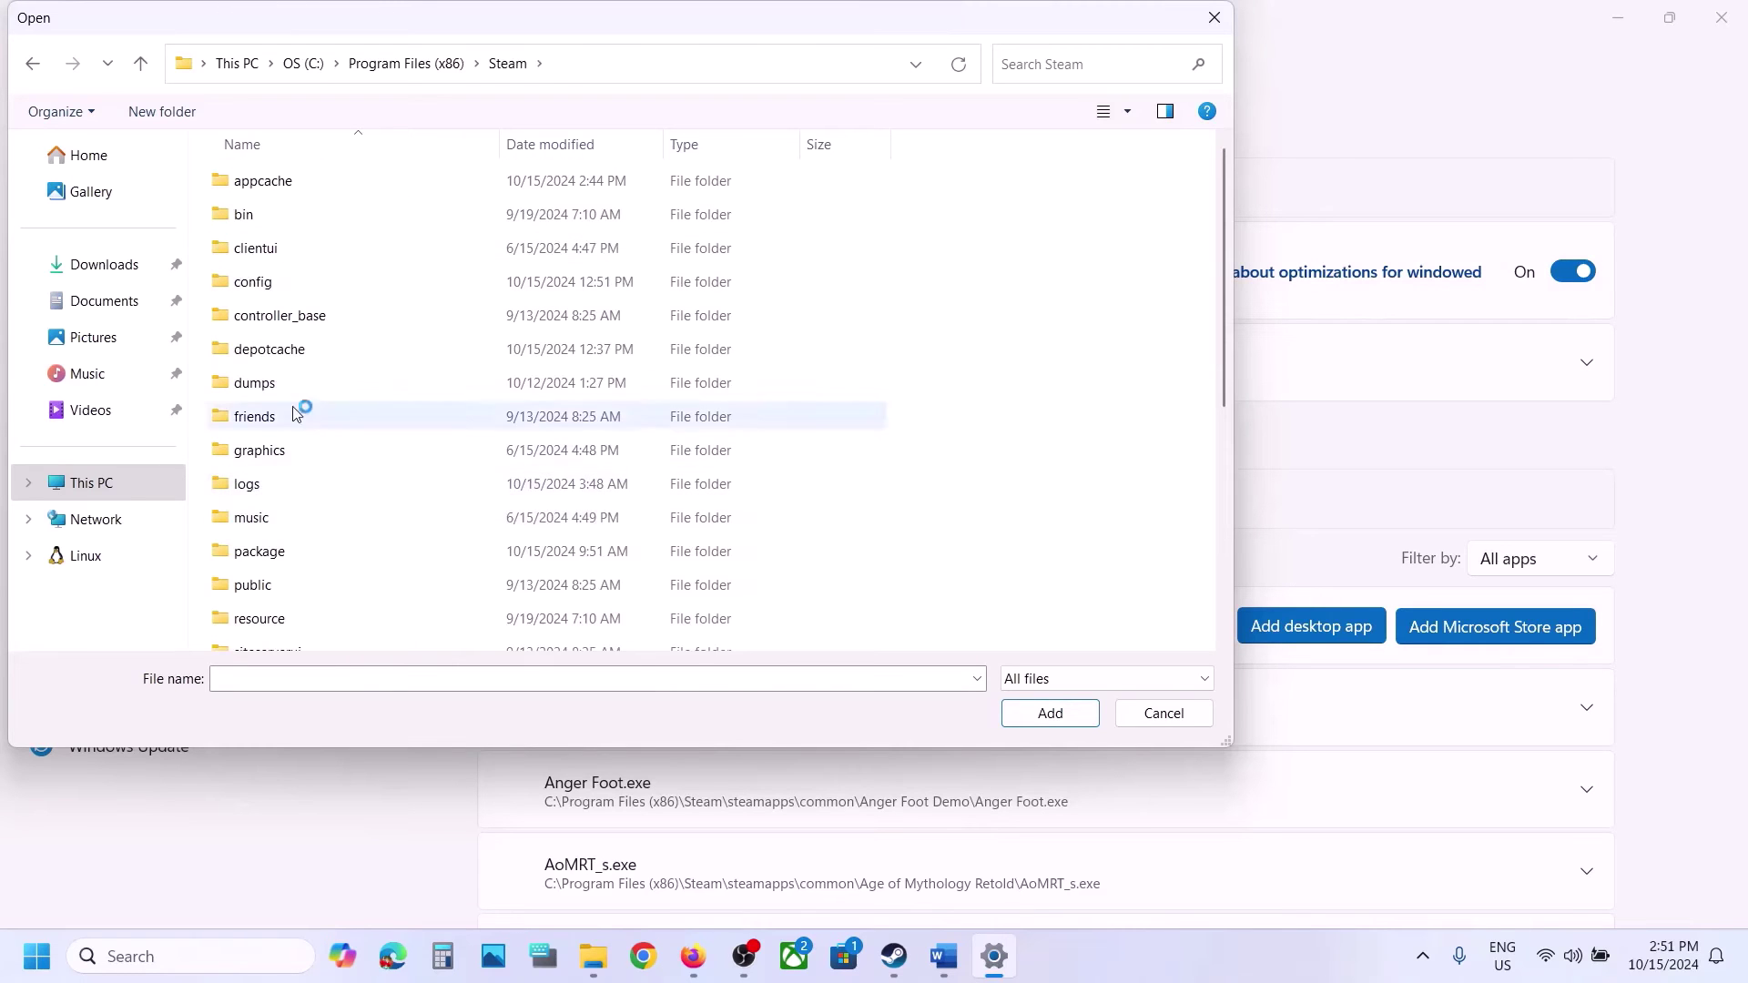
scroll(291, 410, "down", 3)
double_click(292, 433)
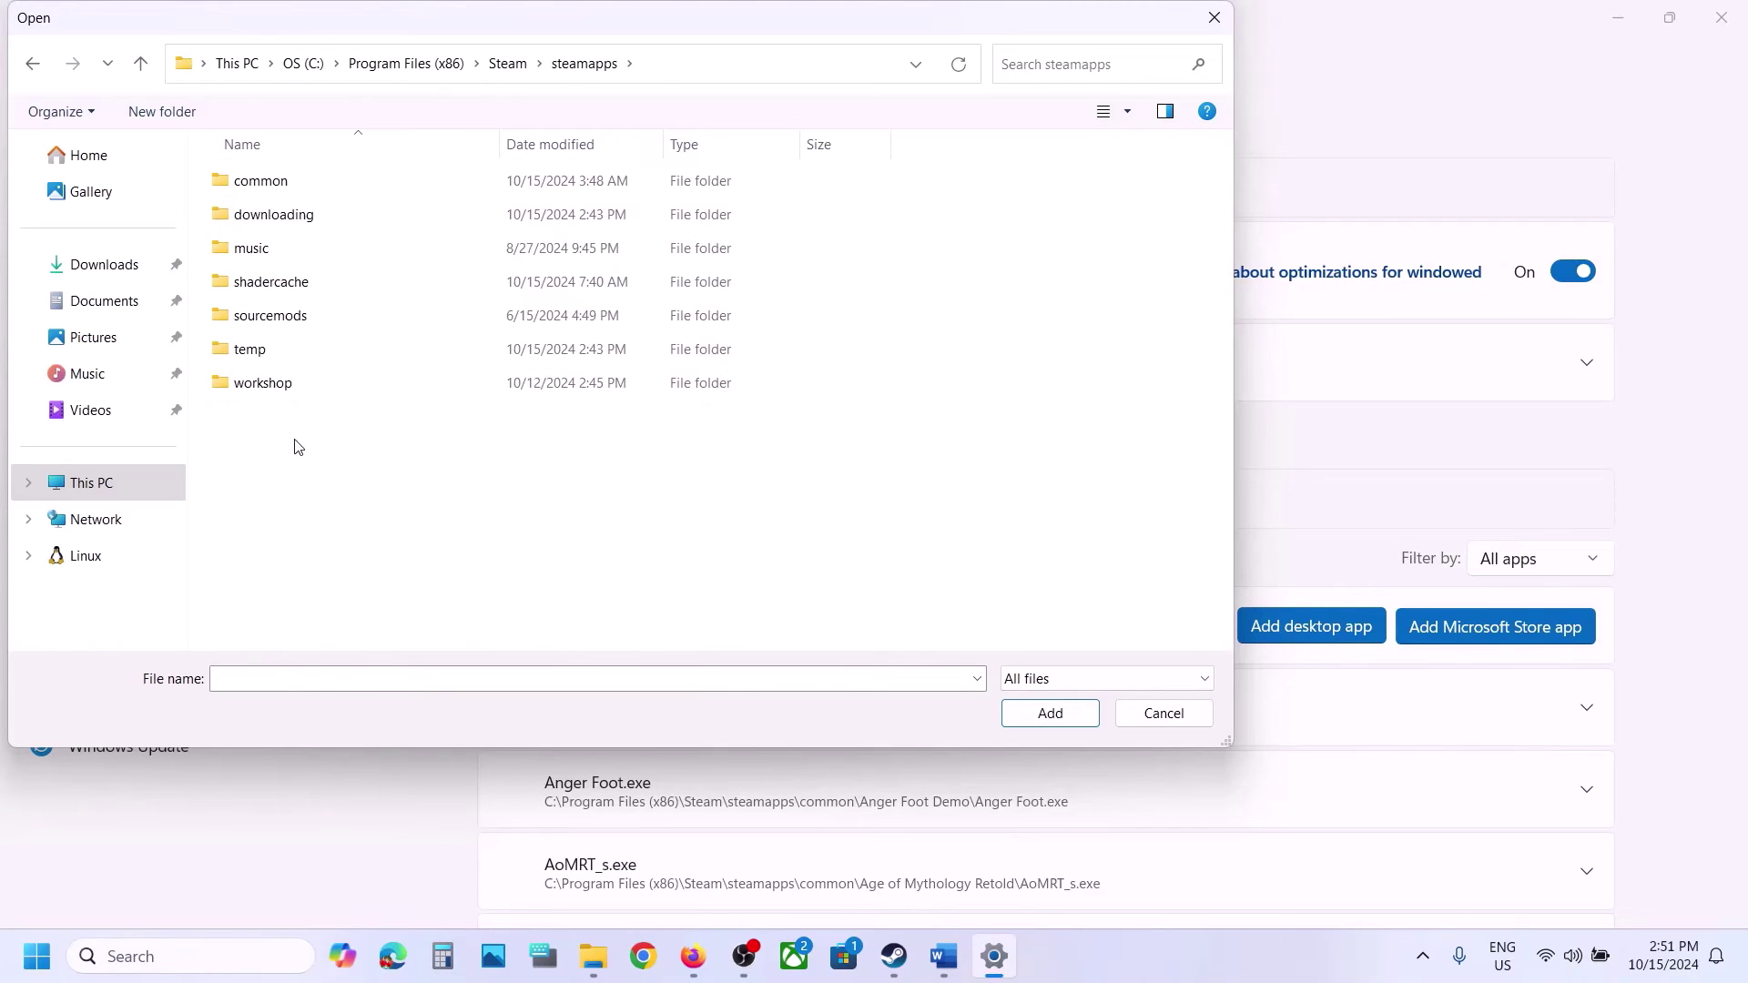
double_click(274, 178)
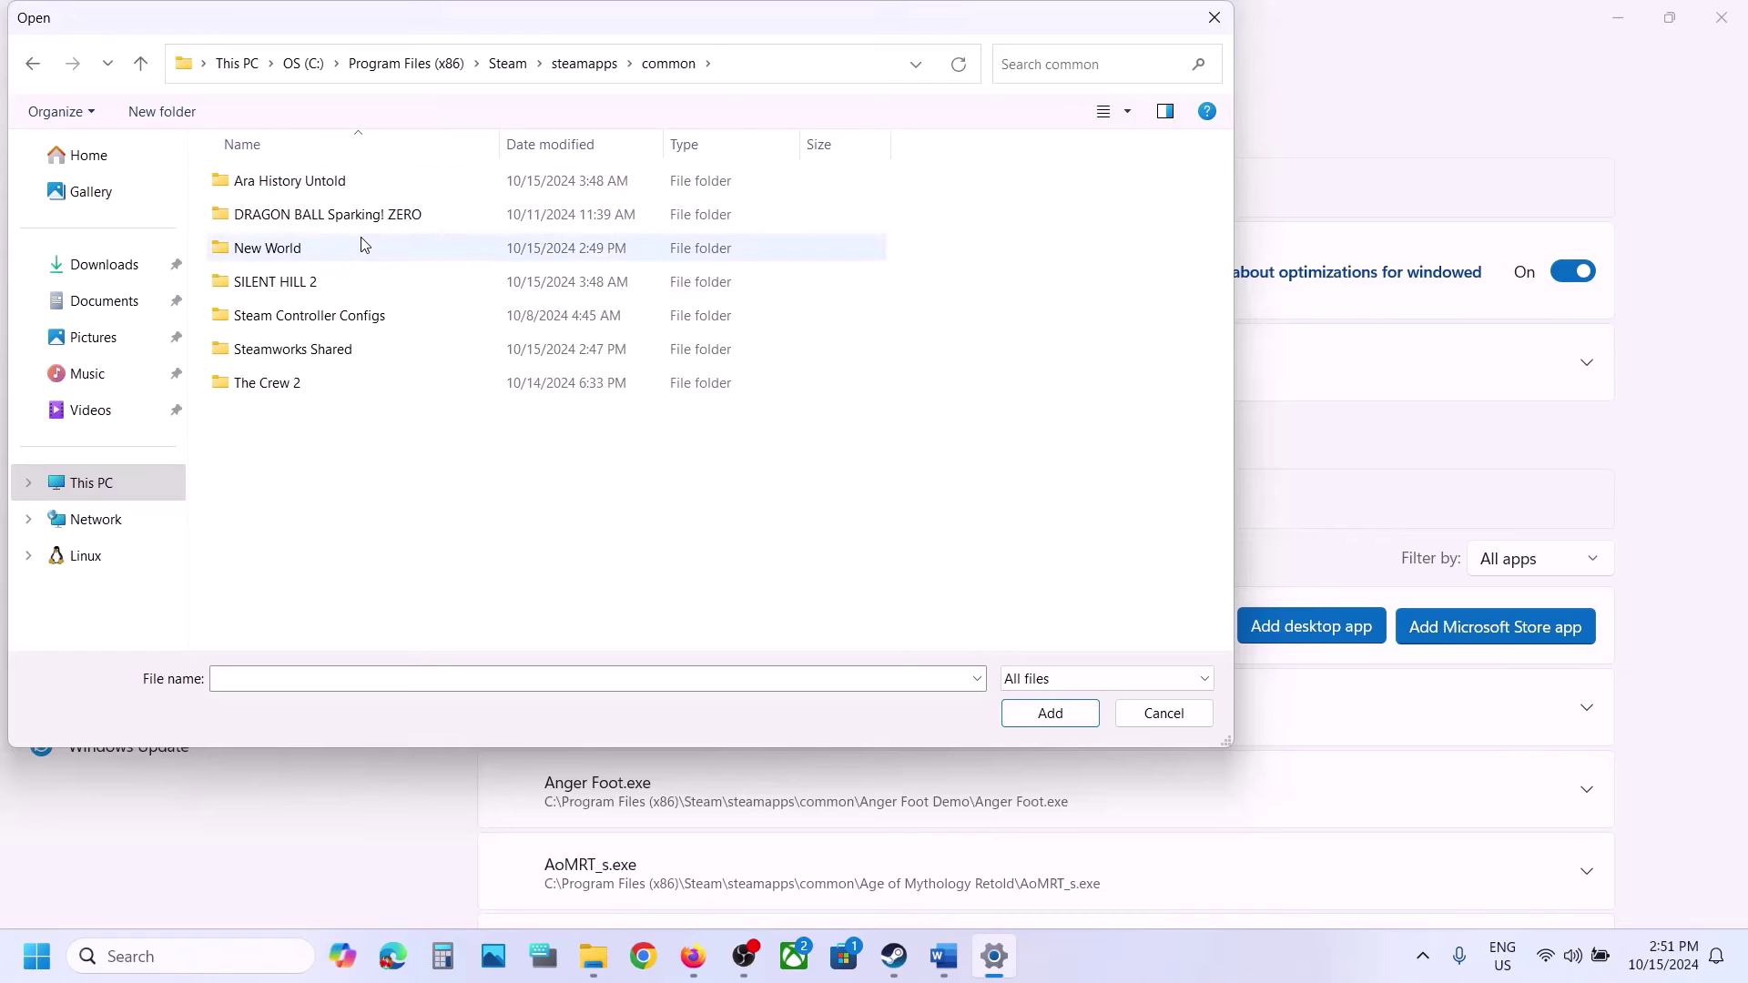
double_click(333, 248)
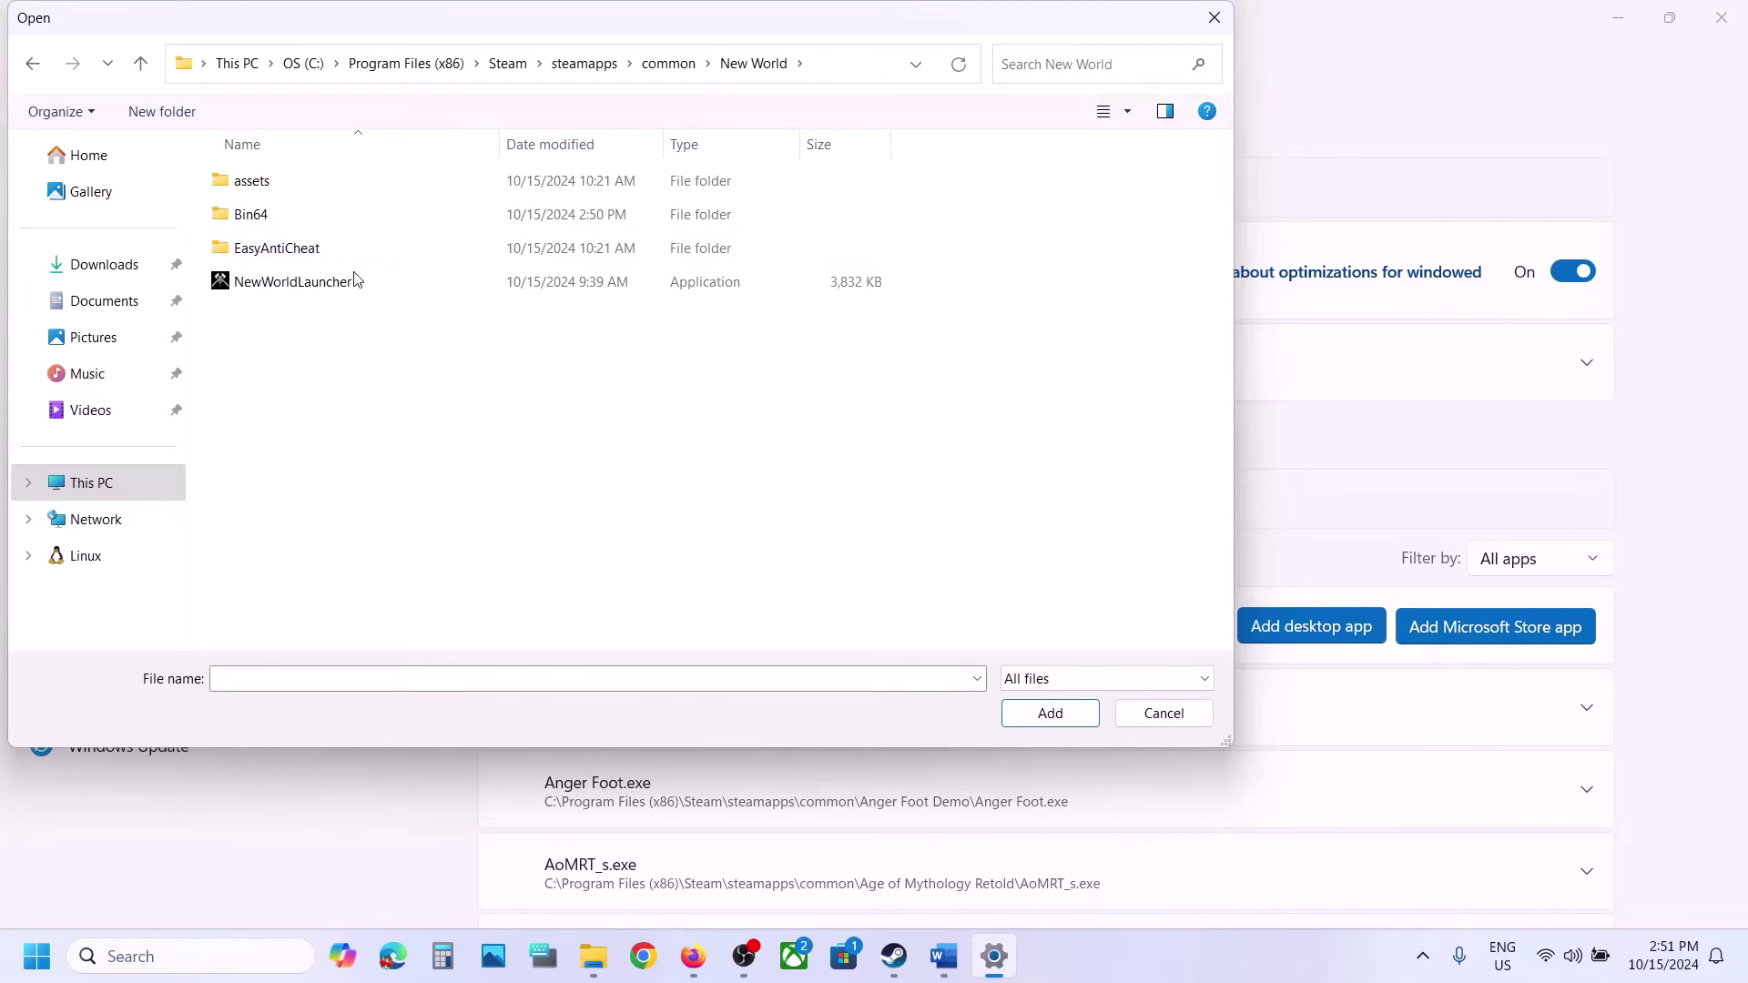
left_click(344, 281)
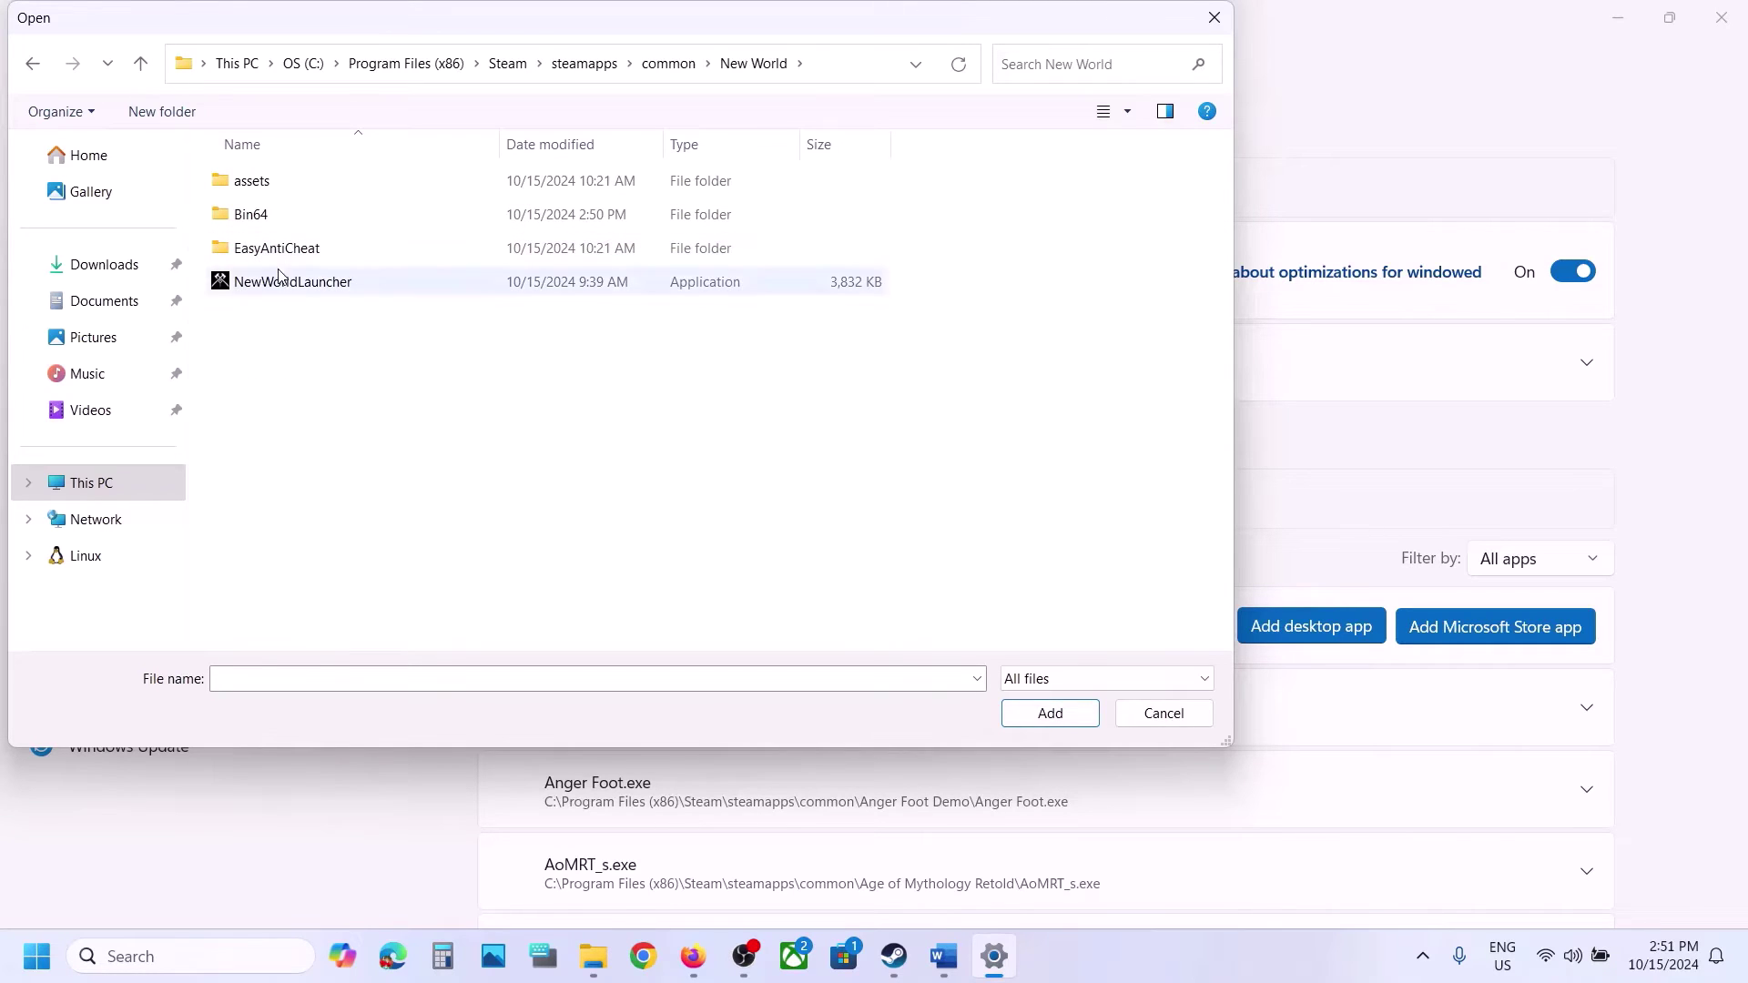
left_click(1033, 723)
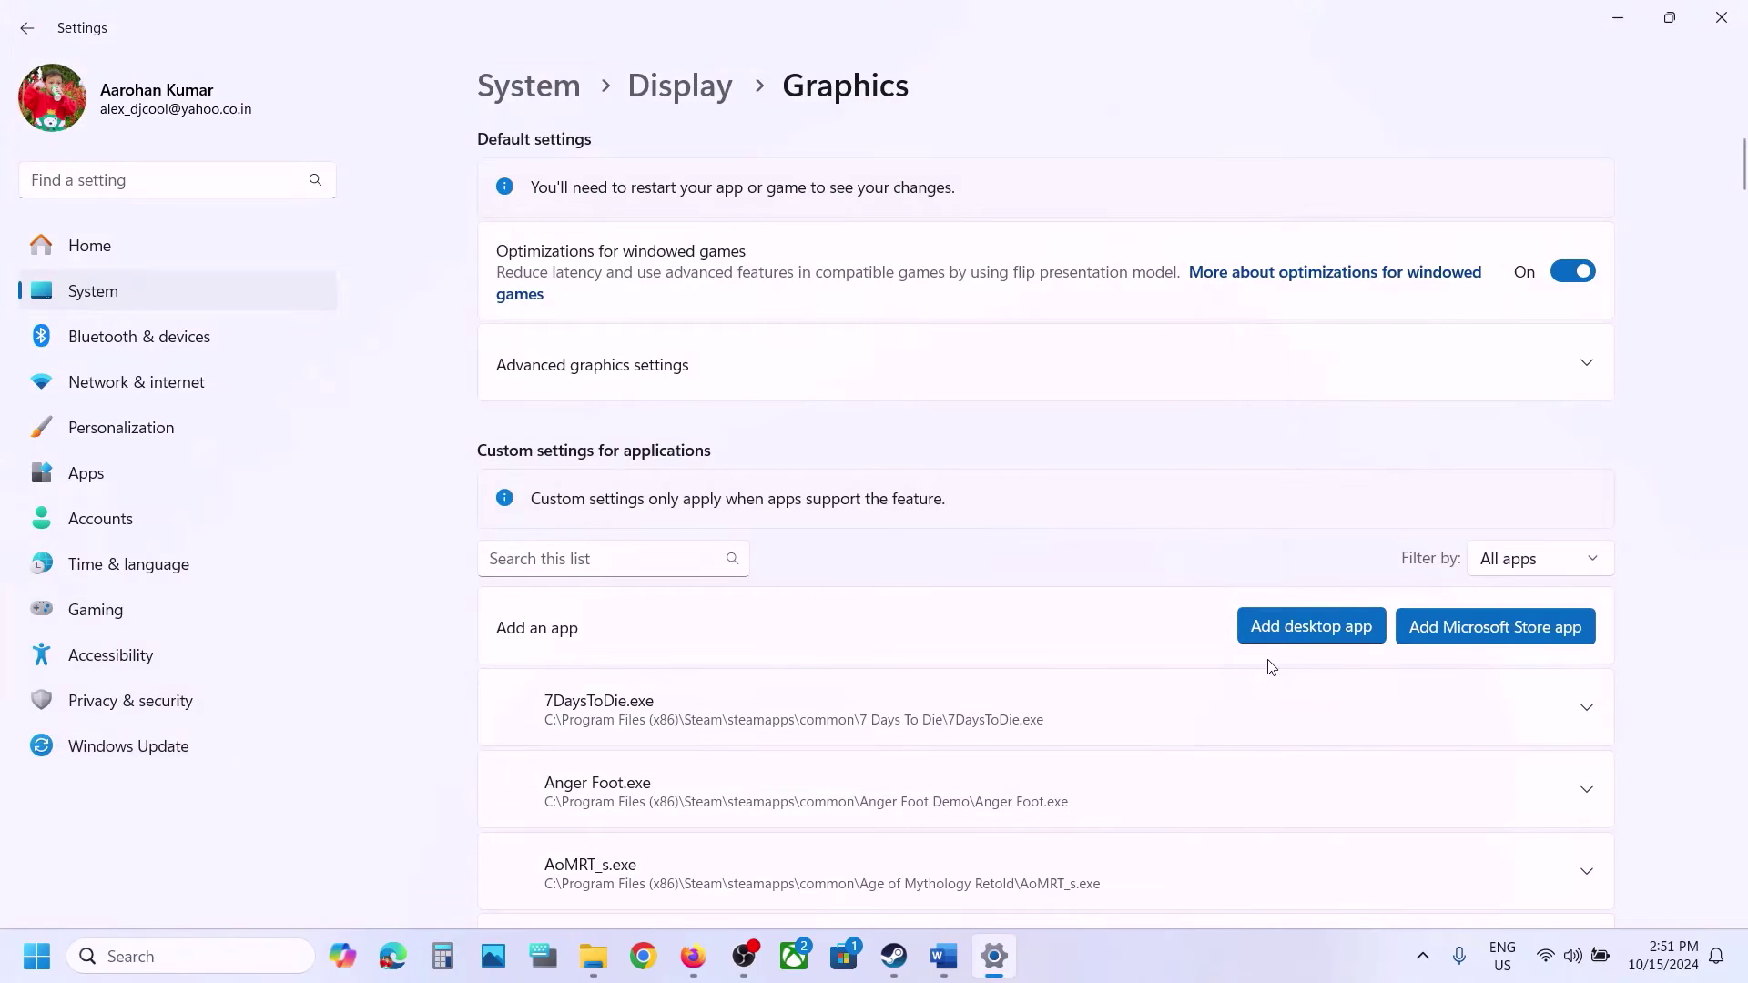
Add the NewWorld application from the game's Bin64 folder as another desktop app in the custom graphics settings.
left_click(1291, 628)
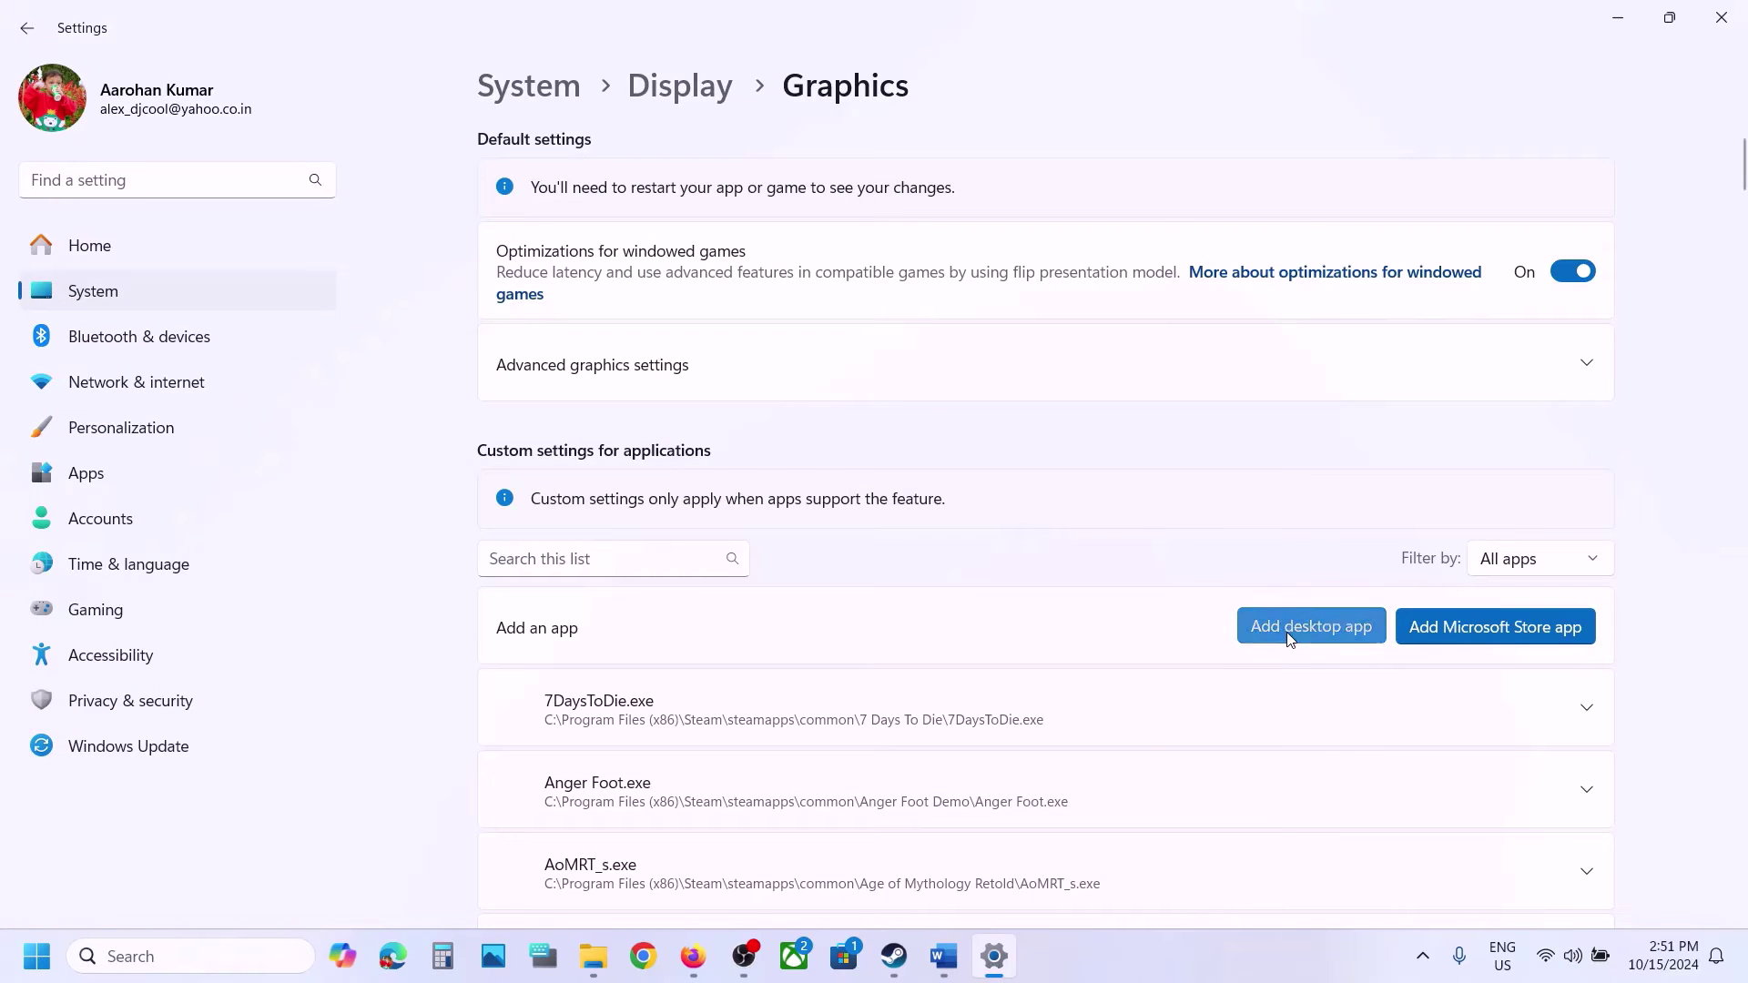
left_click(259, 220)
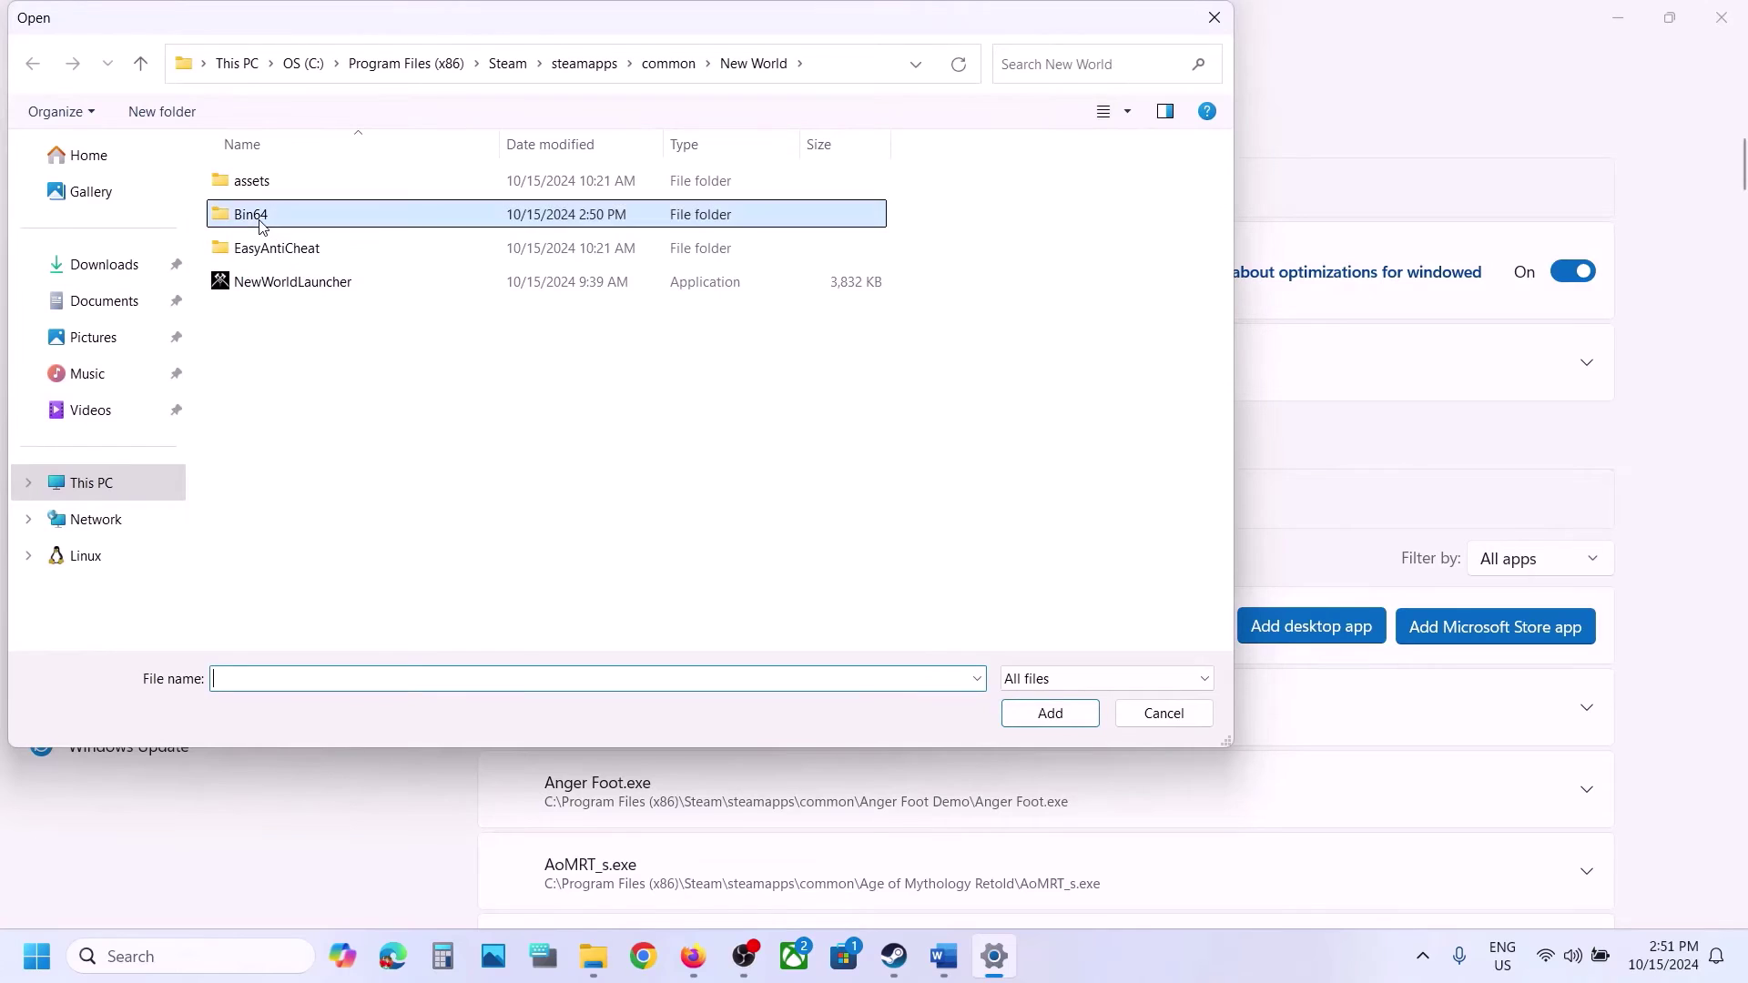
double_click(280, 216)
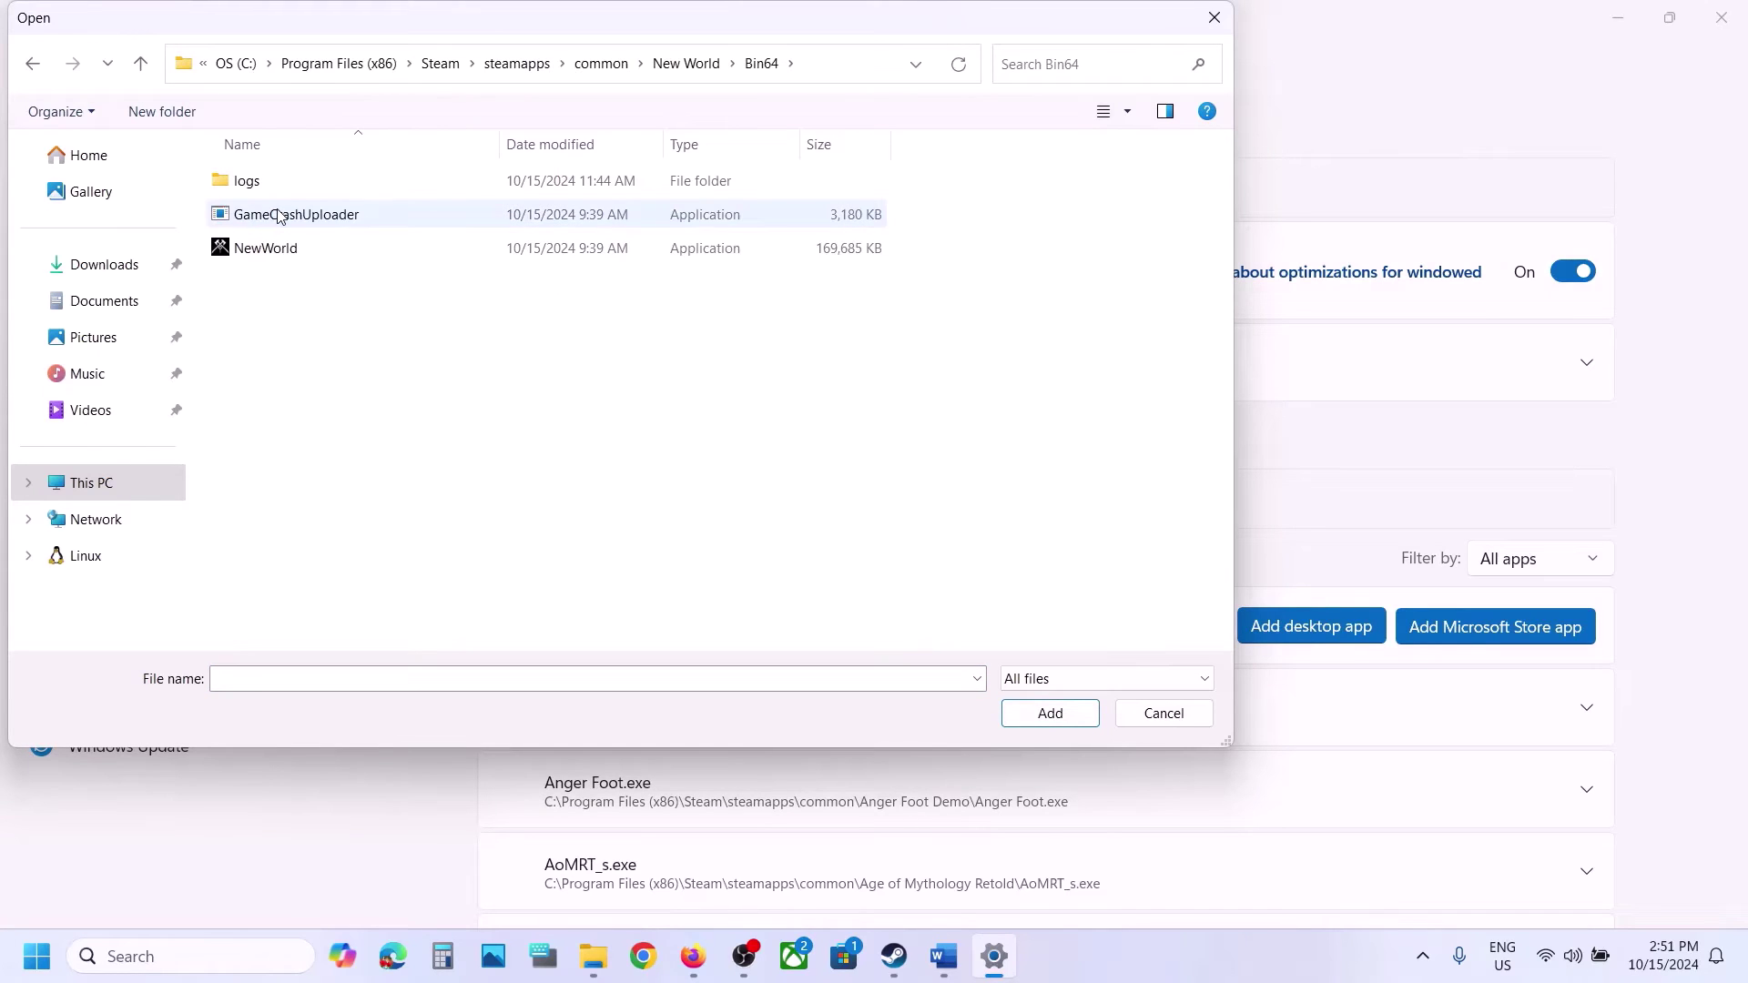
left_click(292, 246)
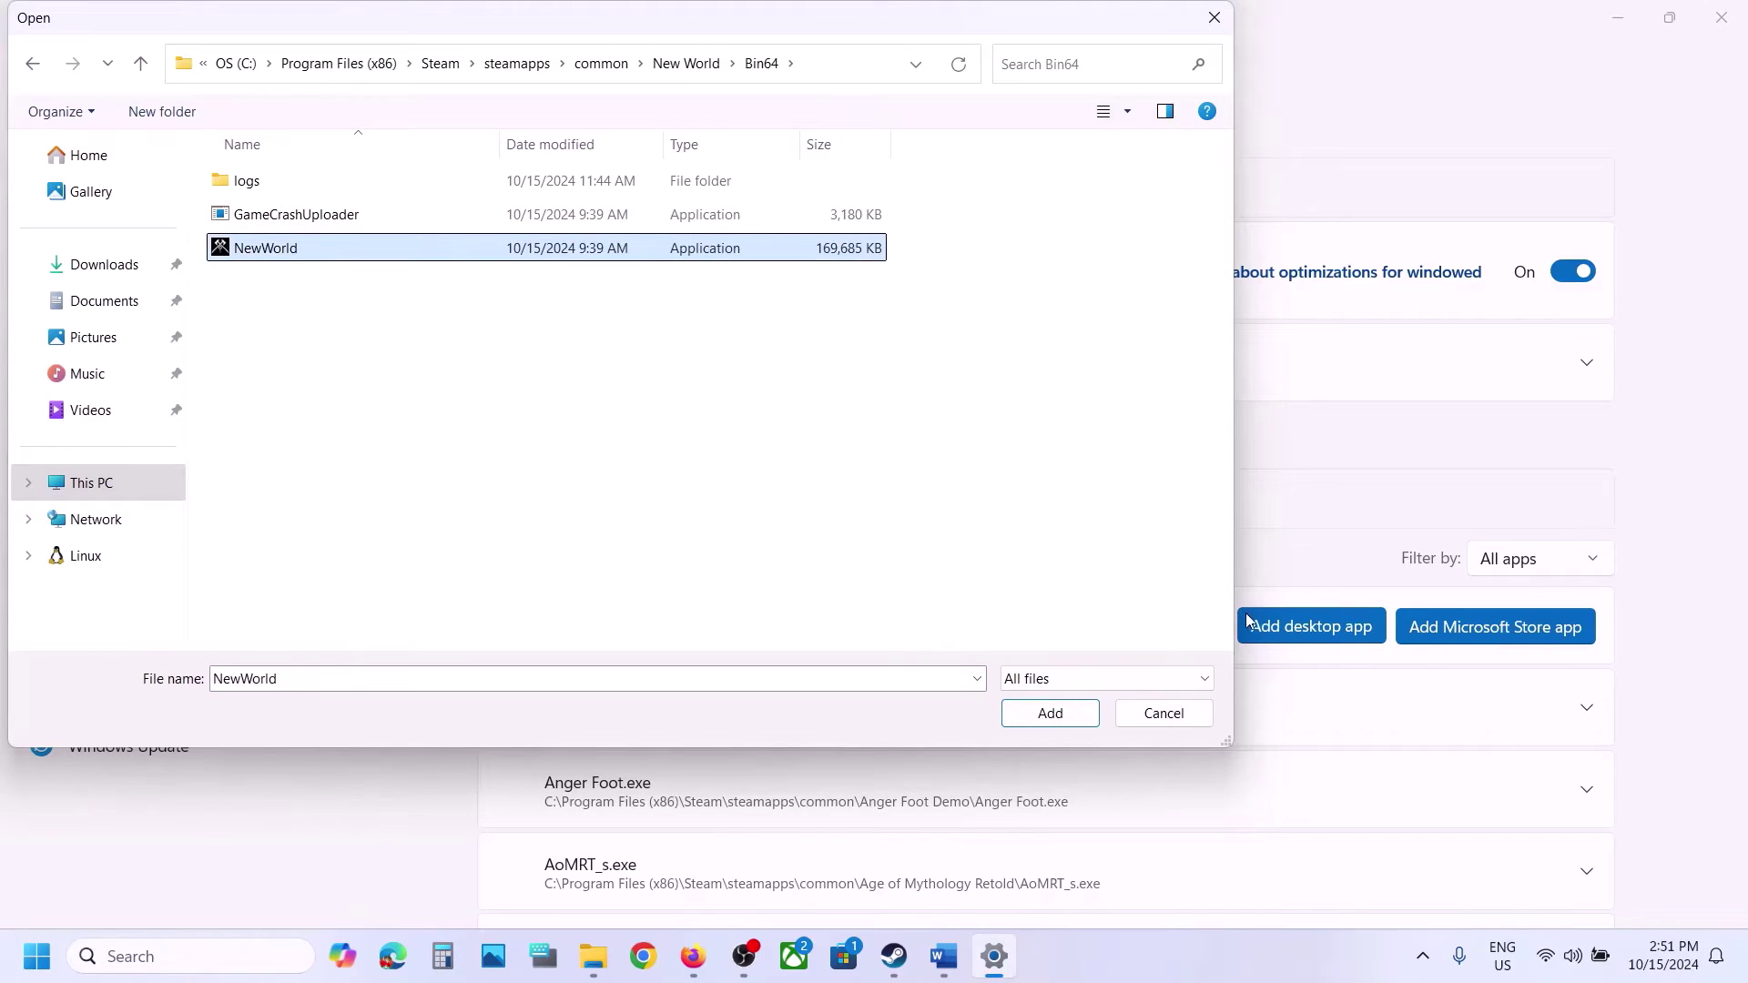
left_click(1049, 713)
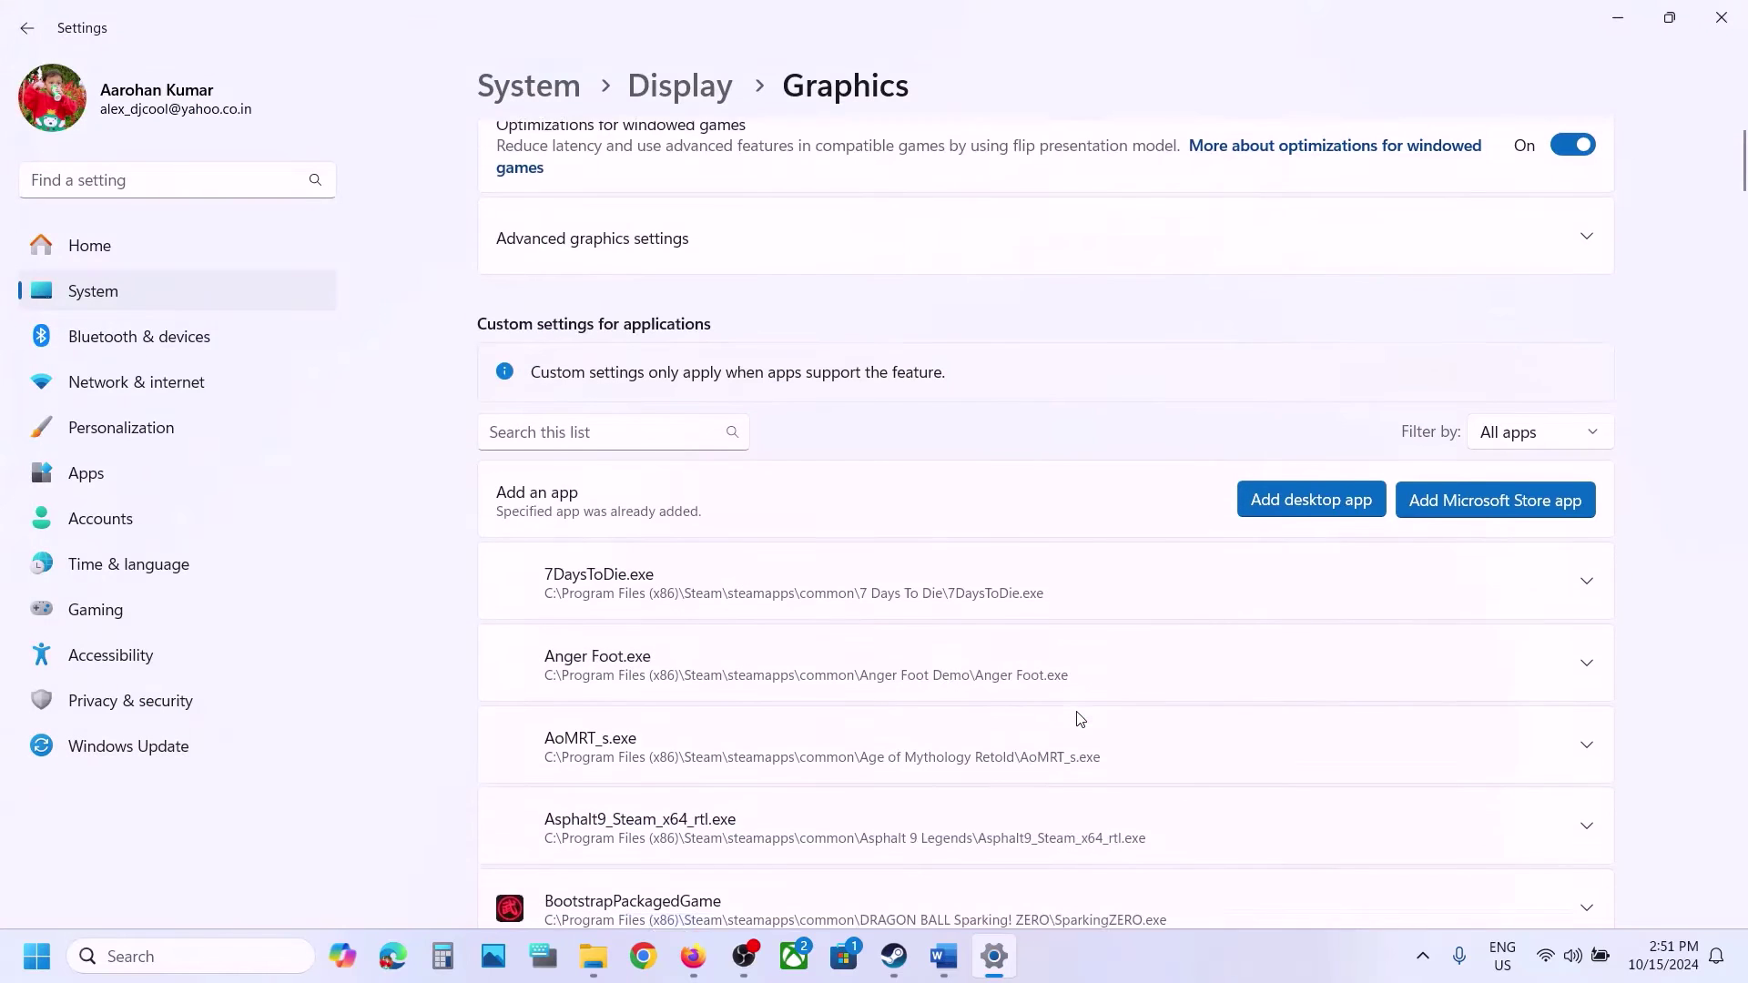
Look for the game in the custom graphics app list, searching for "new world" and for "new".
scroll(1080, 719, "down", 5)
scroll(1077, 718, "down", 6)
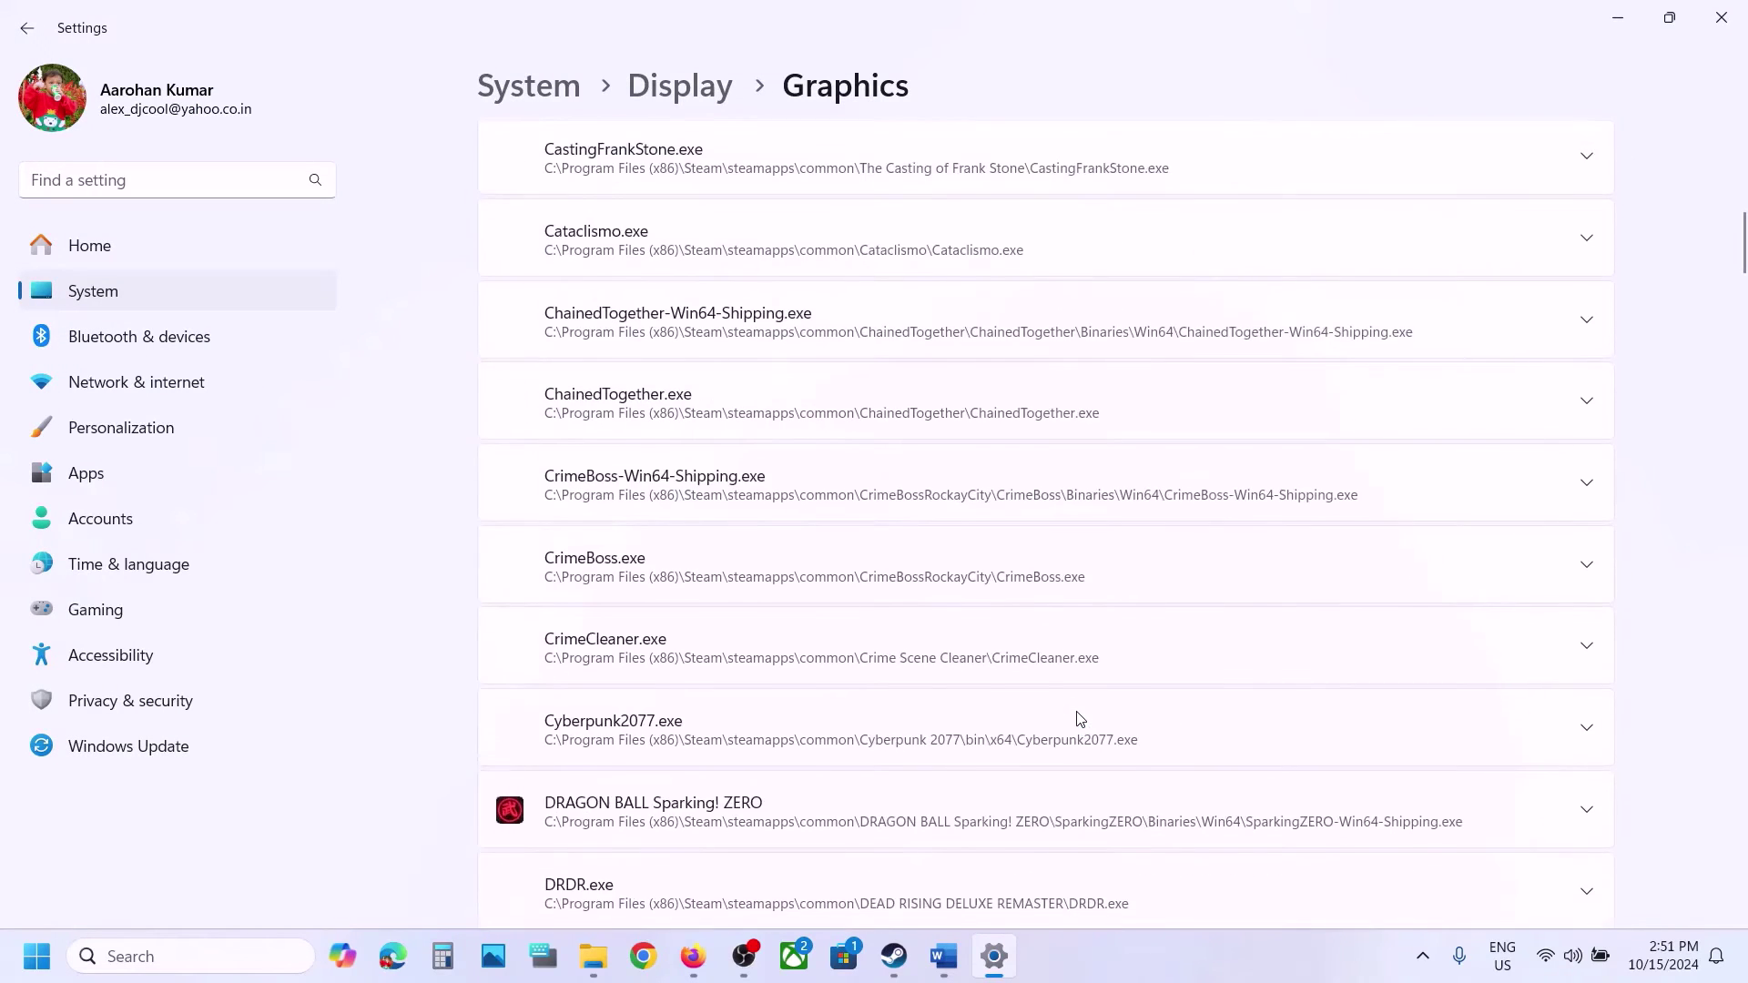
scroll(1078, 718, "up", 12)
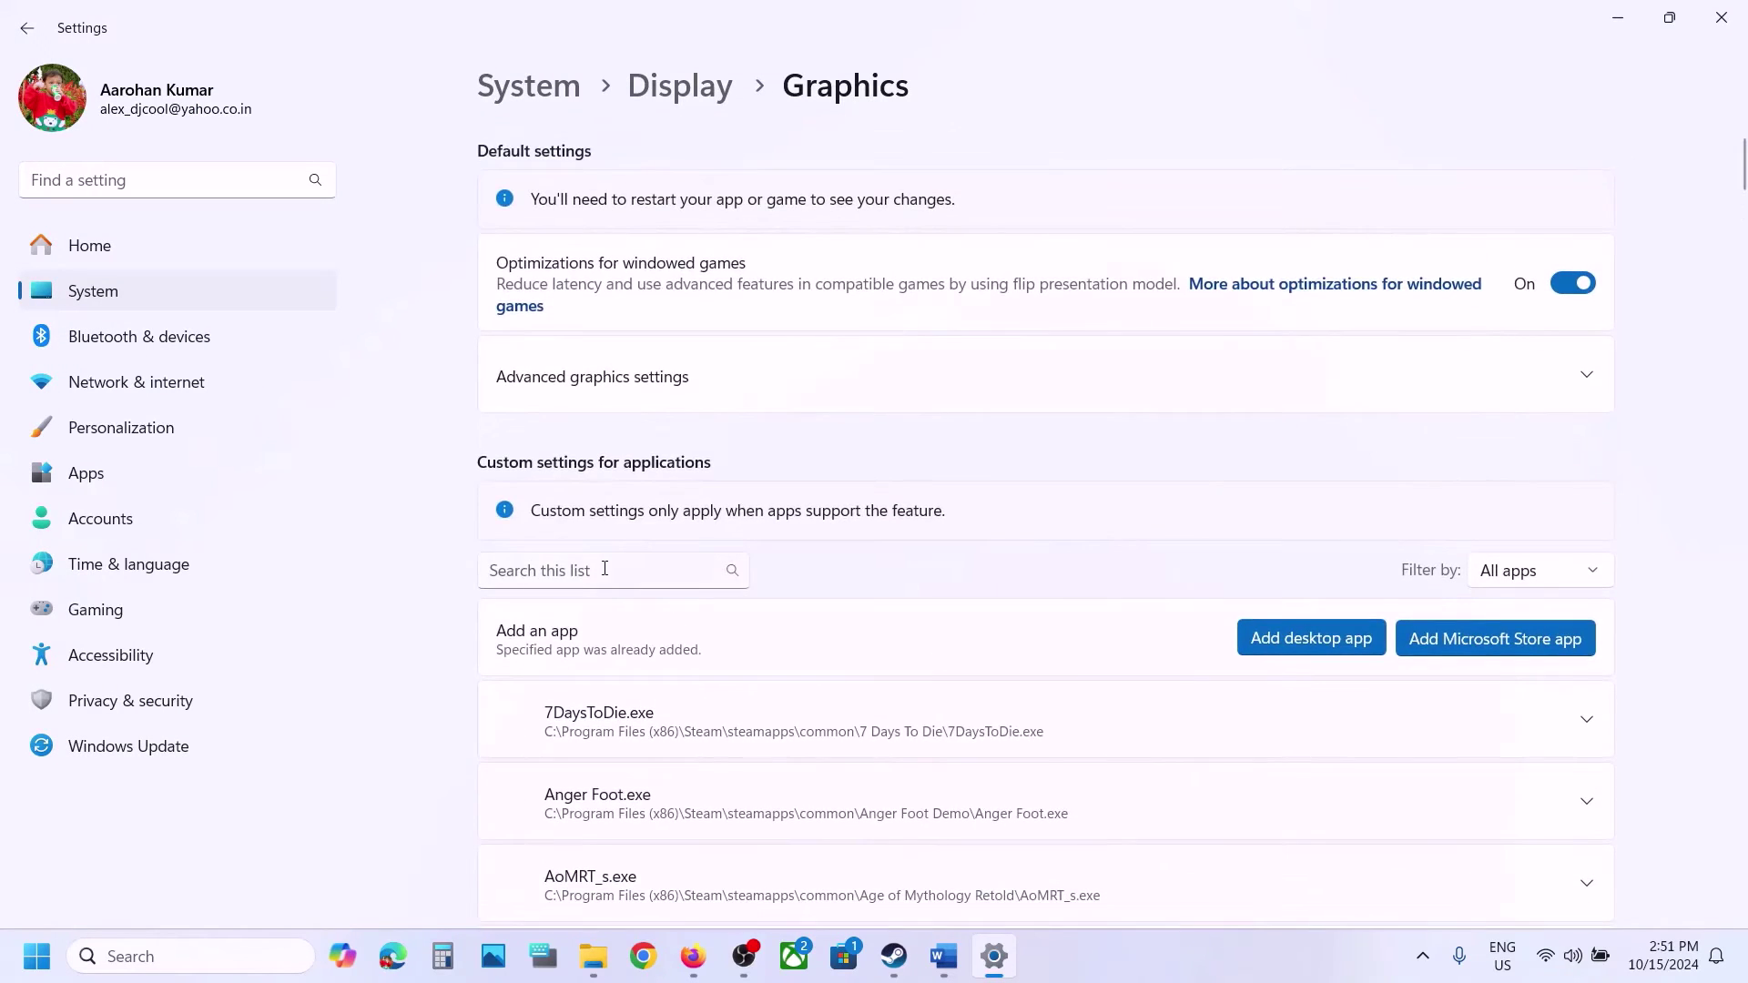
left_click(605, 569)
type("new world")
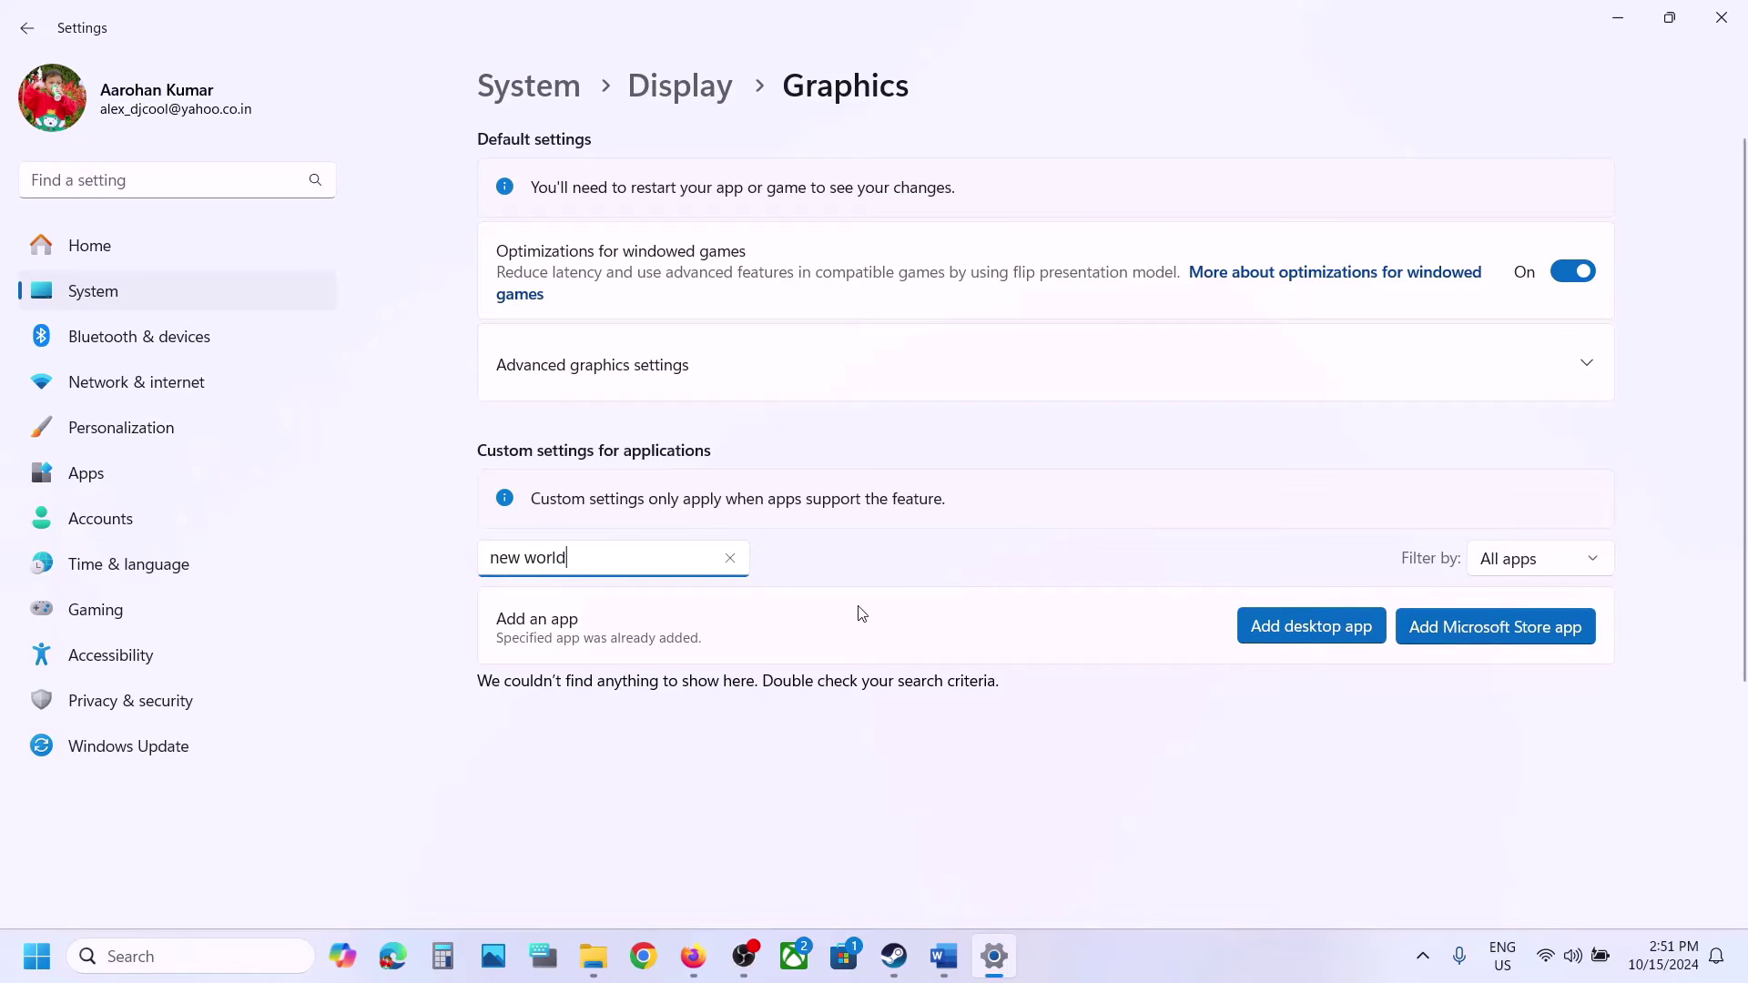
scroll(863, 614, "down", 3)
key("ctrl+a")
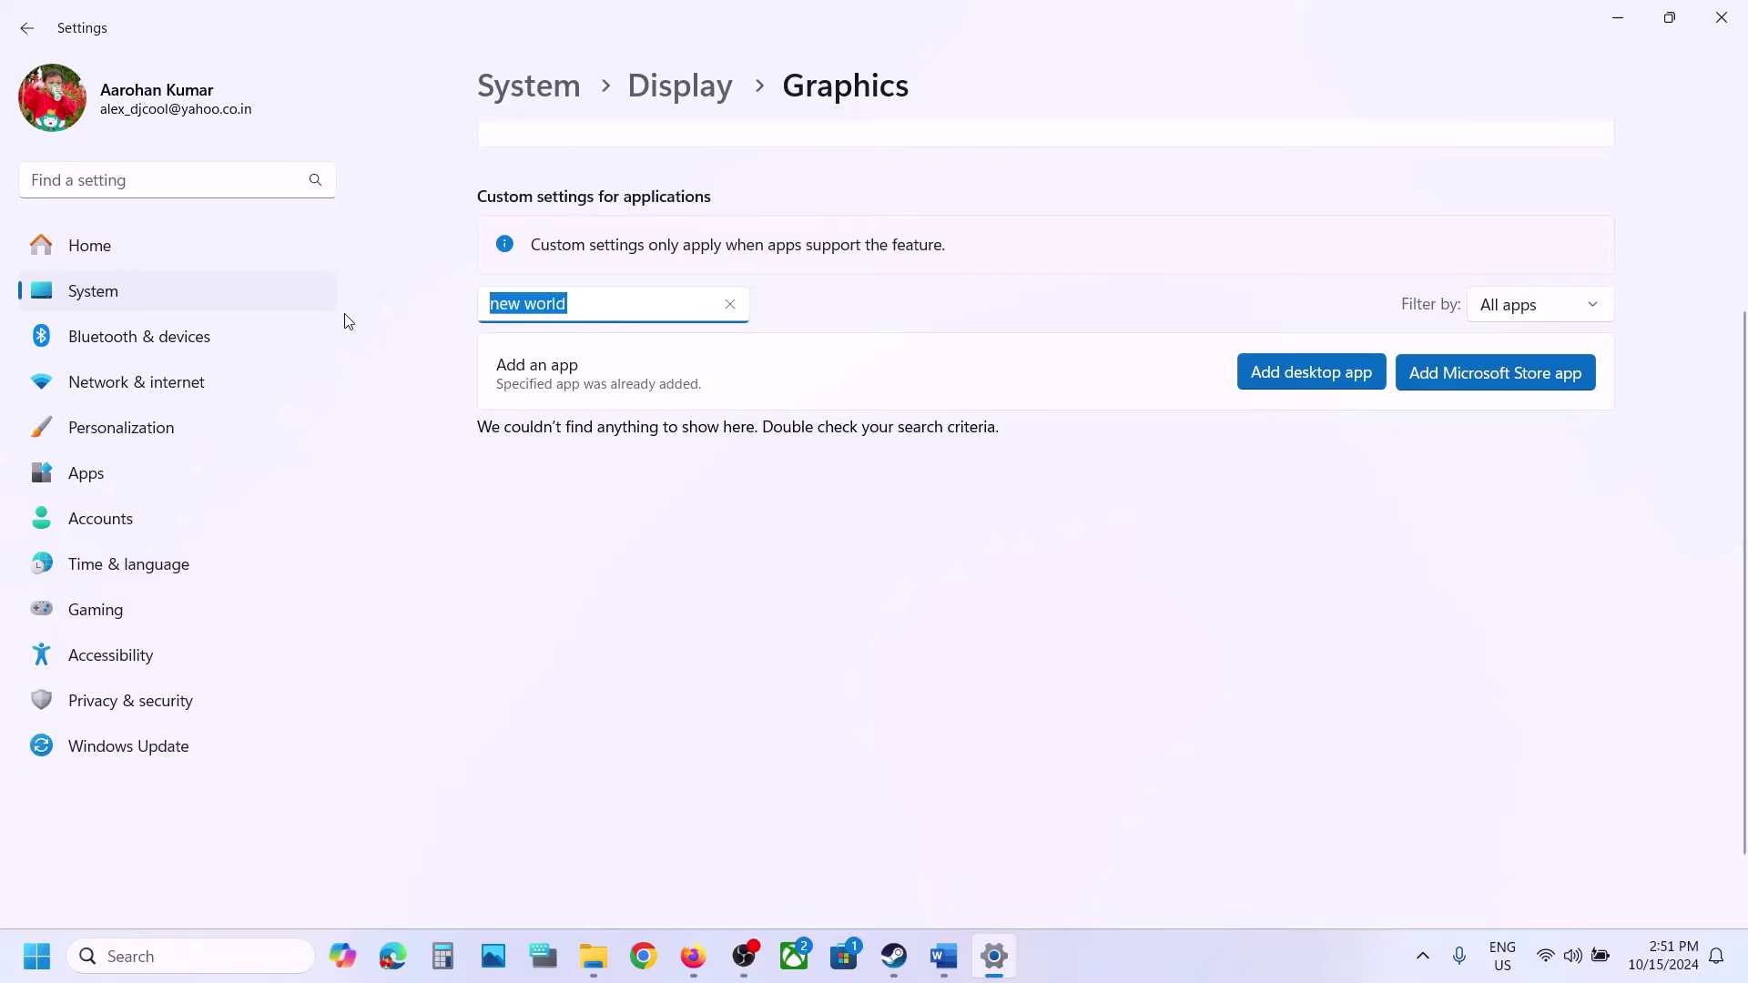
key("BackSpace")
type("new")
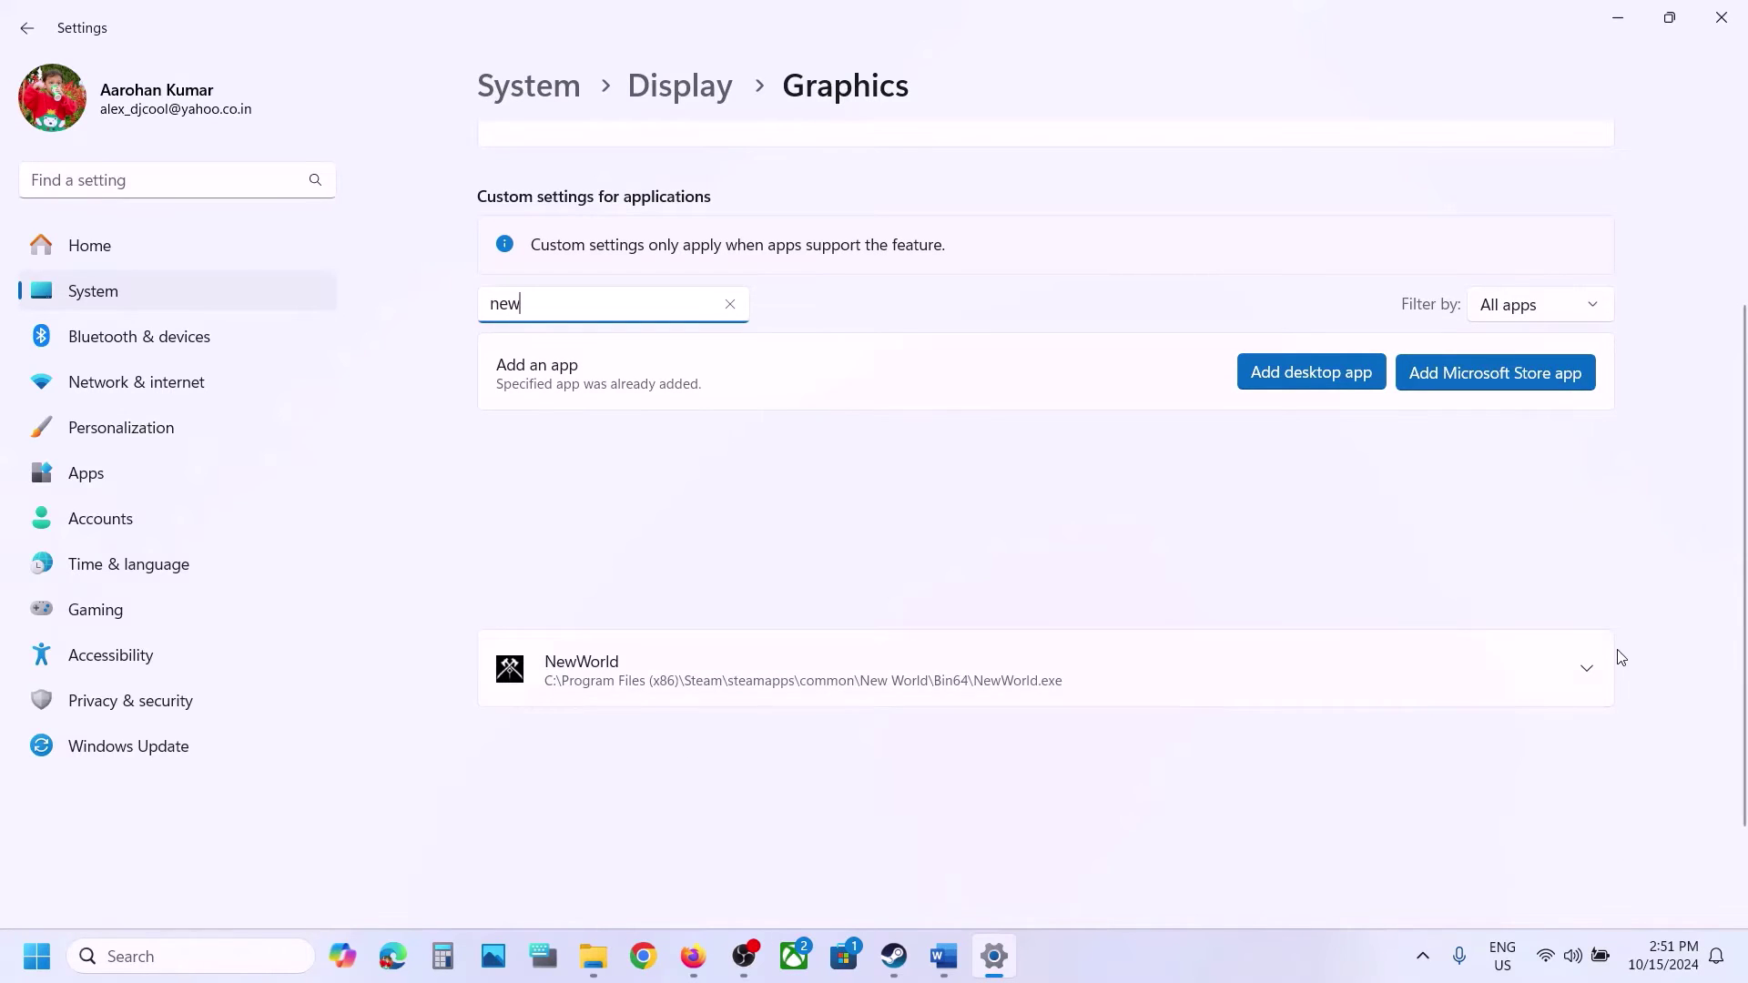
Set NewWorld's GPU preference to High Performance (NVIDIA GeForce RTX 3050 Laptop GPU), and close Settings.
left_click(1586, 669)
scroll(1600, 673, "down", 2)
scroll(1600, 674, "down", 1)
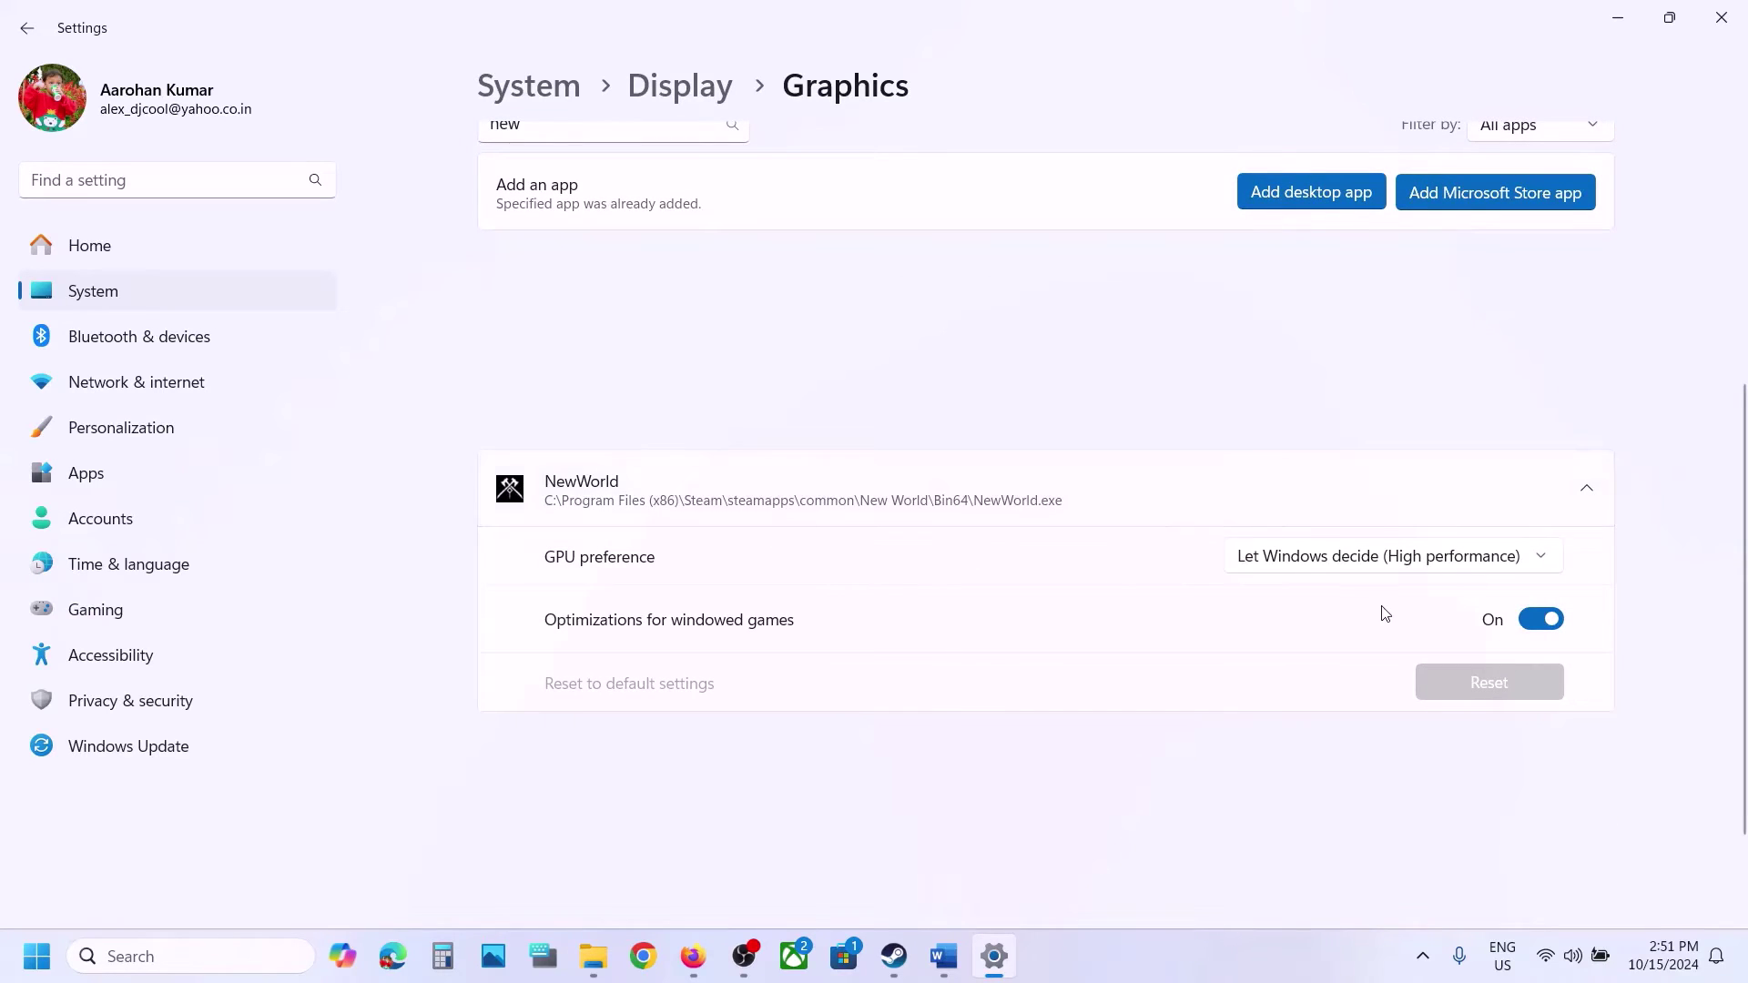
left_click(1532, 563)
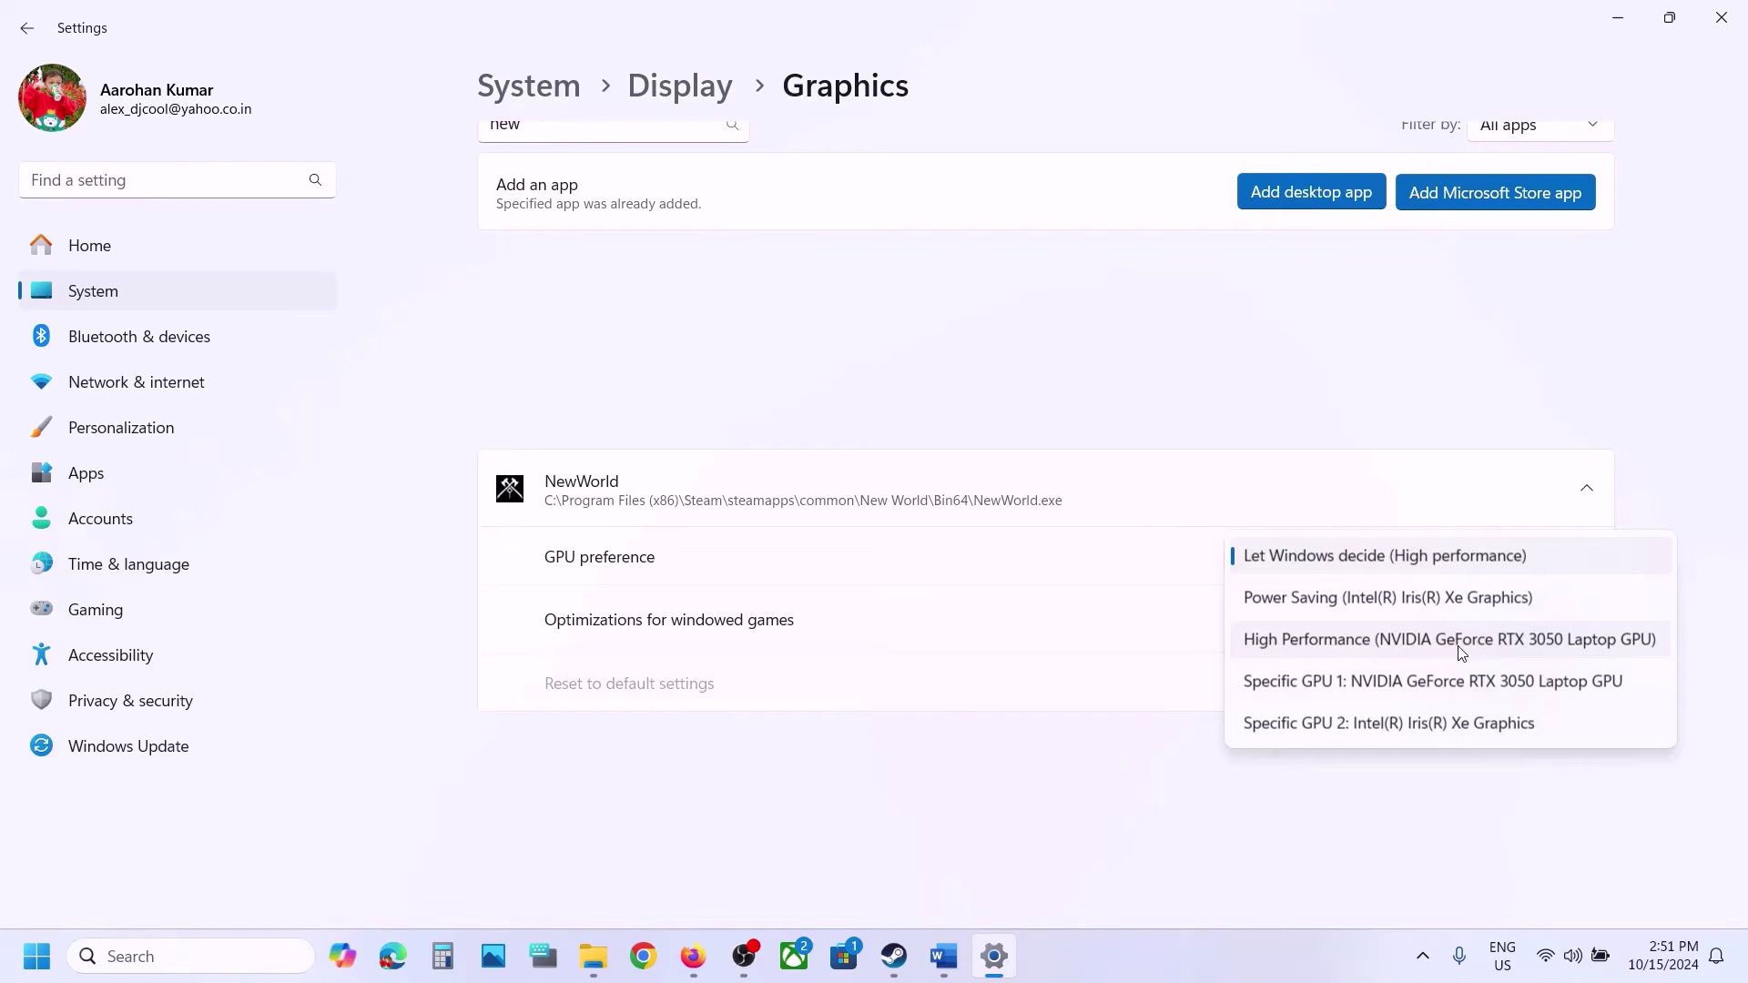
left_click(1388, 639)
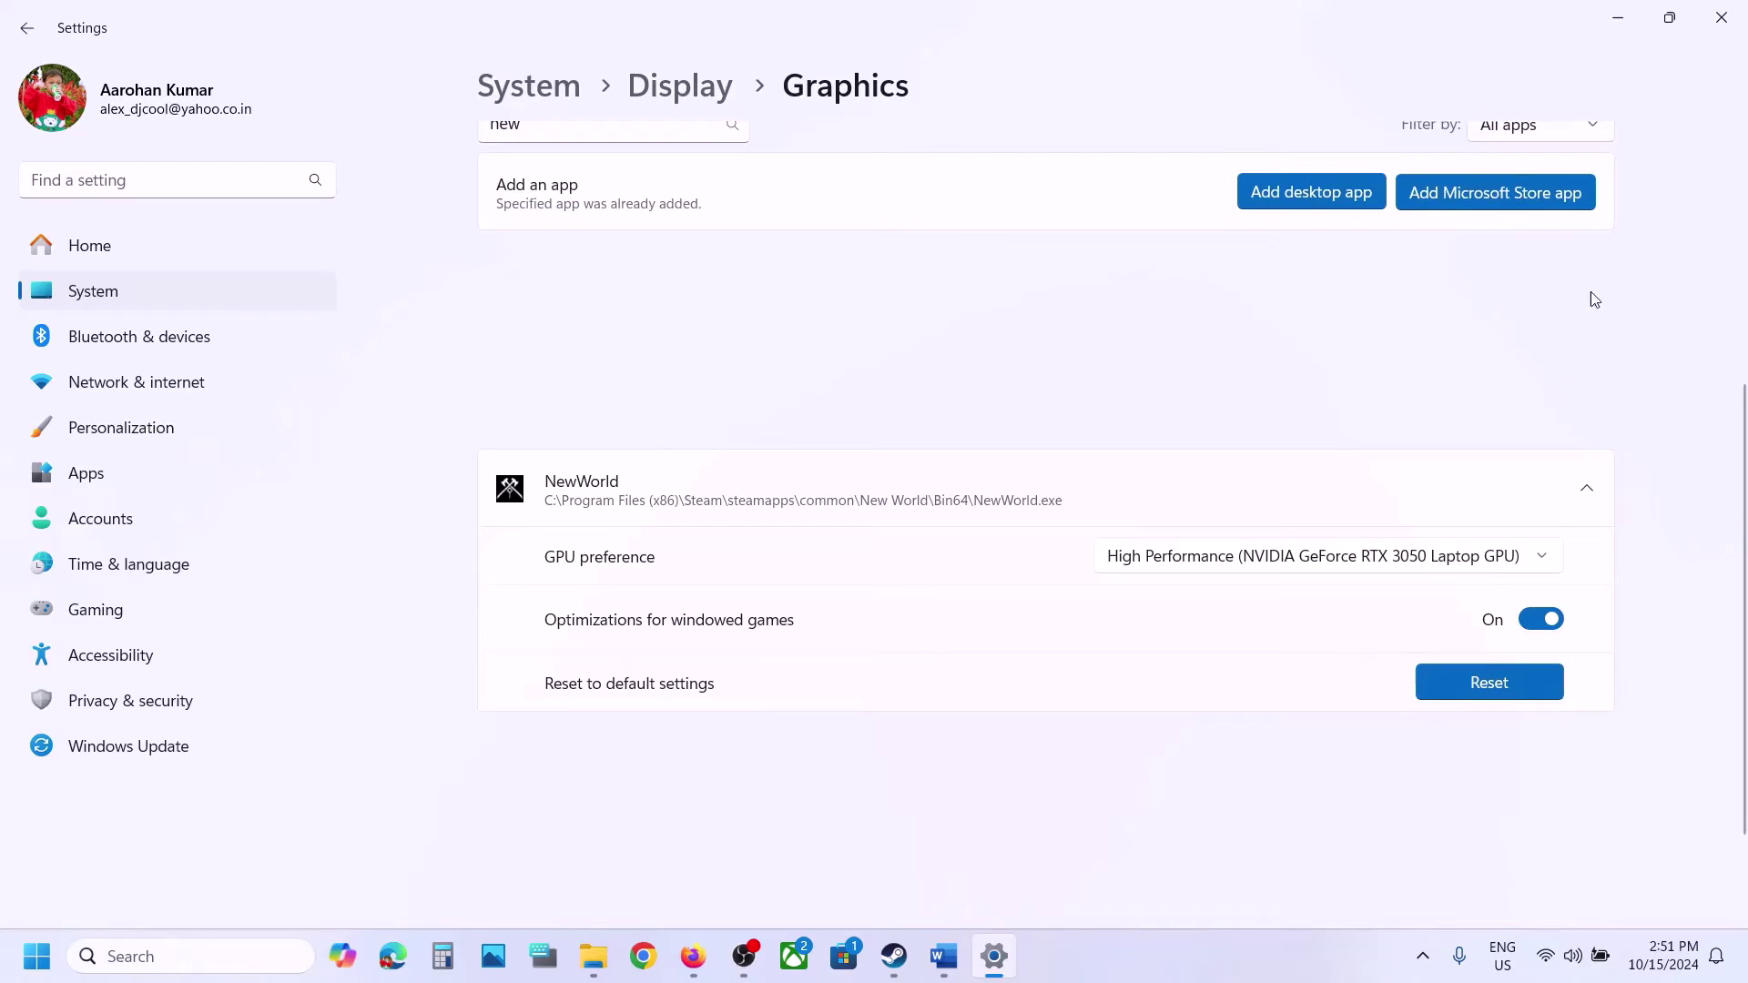
left_click(1721, 18)
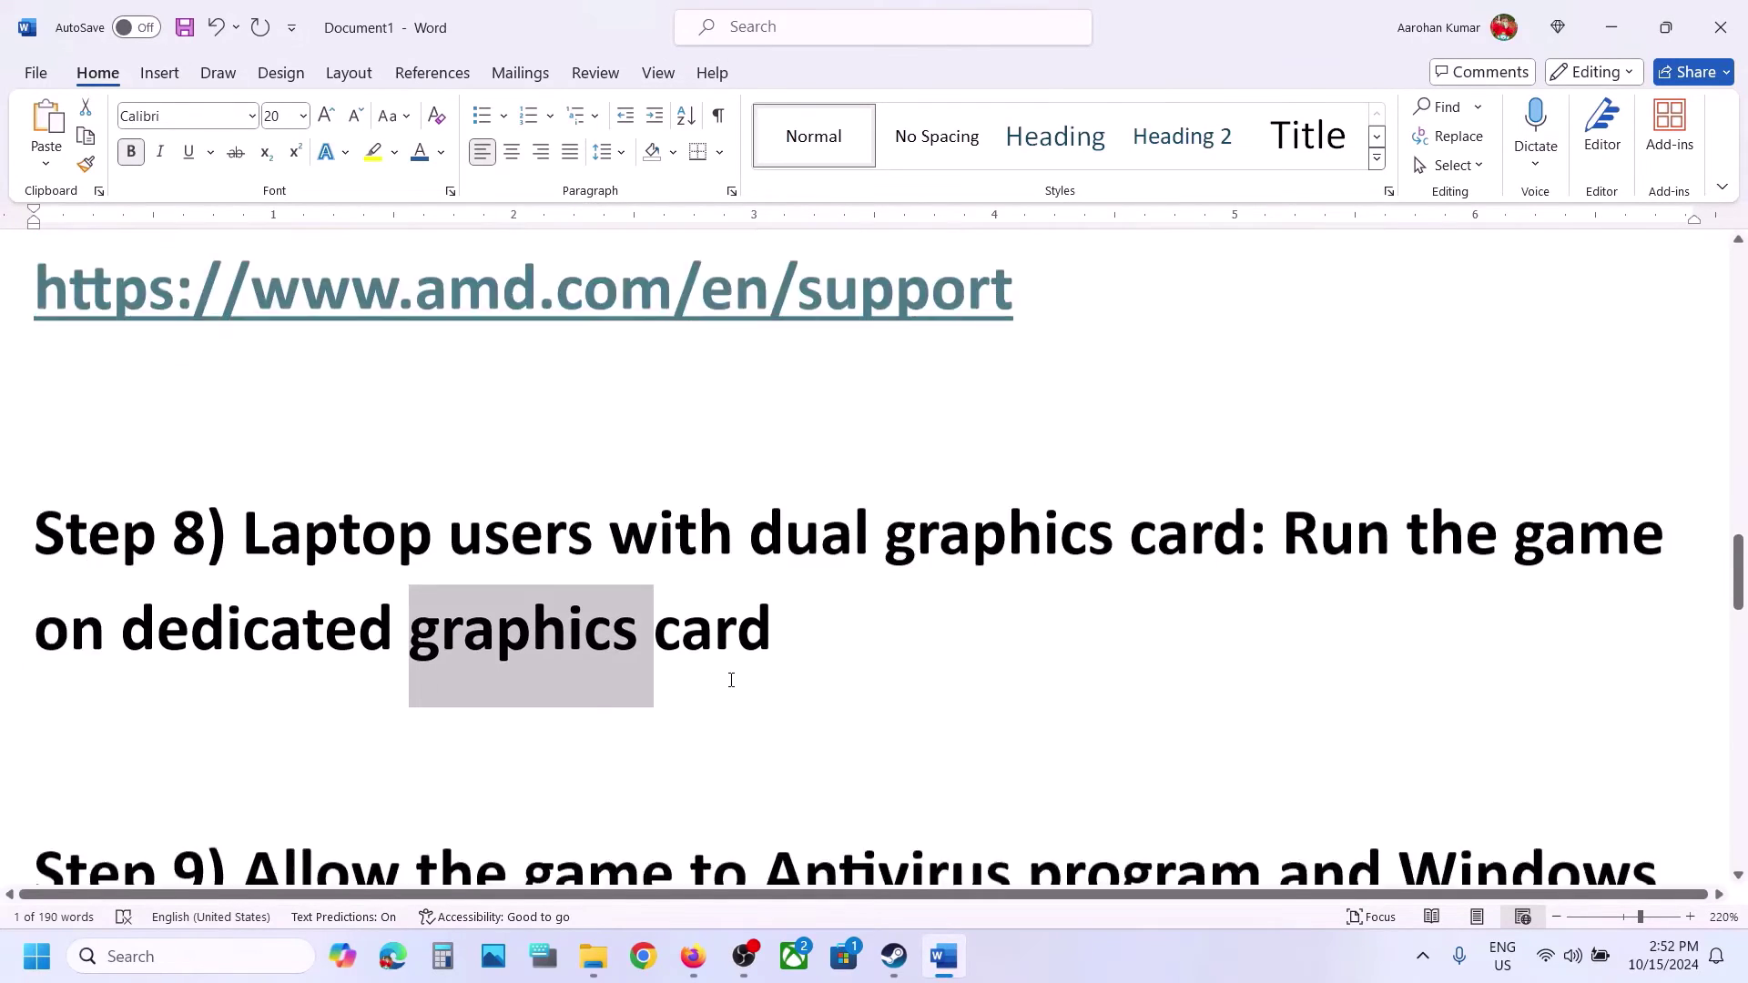
Read Step 9 of the Word document on allowing the game through the antivirus program and Windows Security.
scroll(731, 680, "down", 3)
scroll(731, 680, "up", 1)
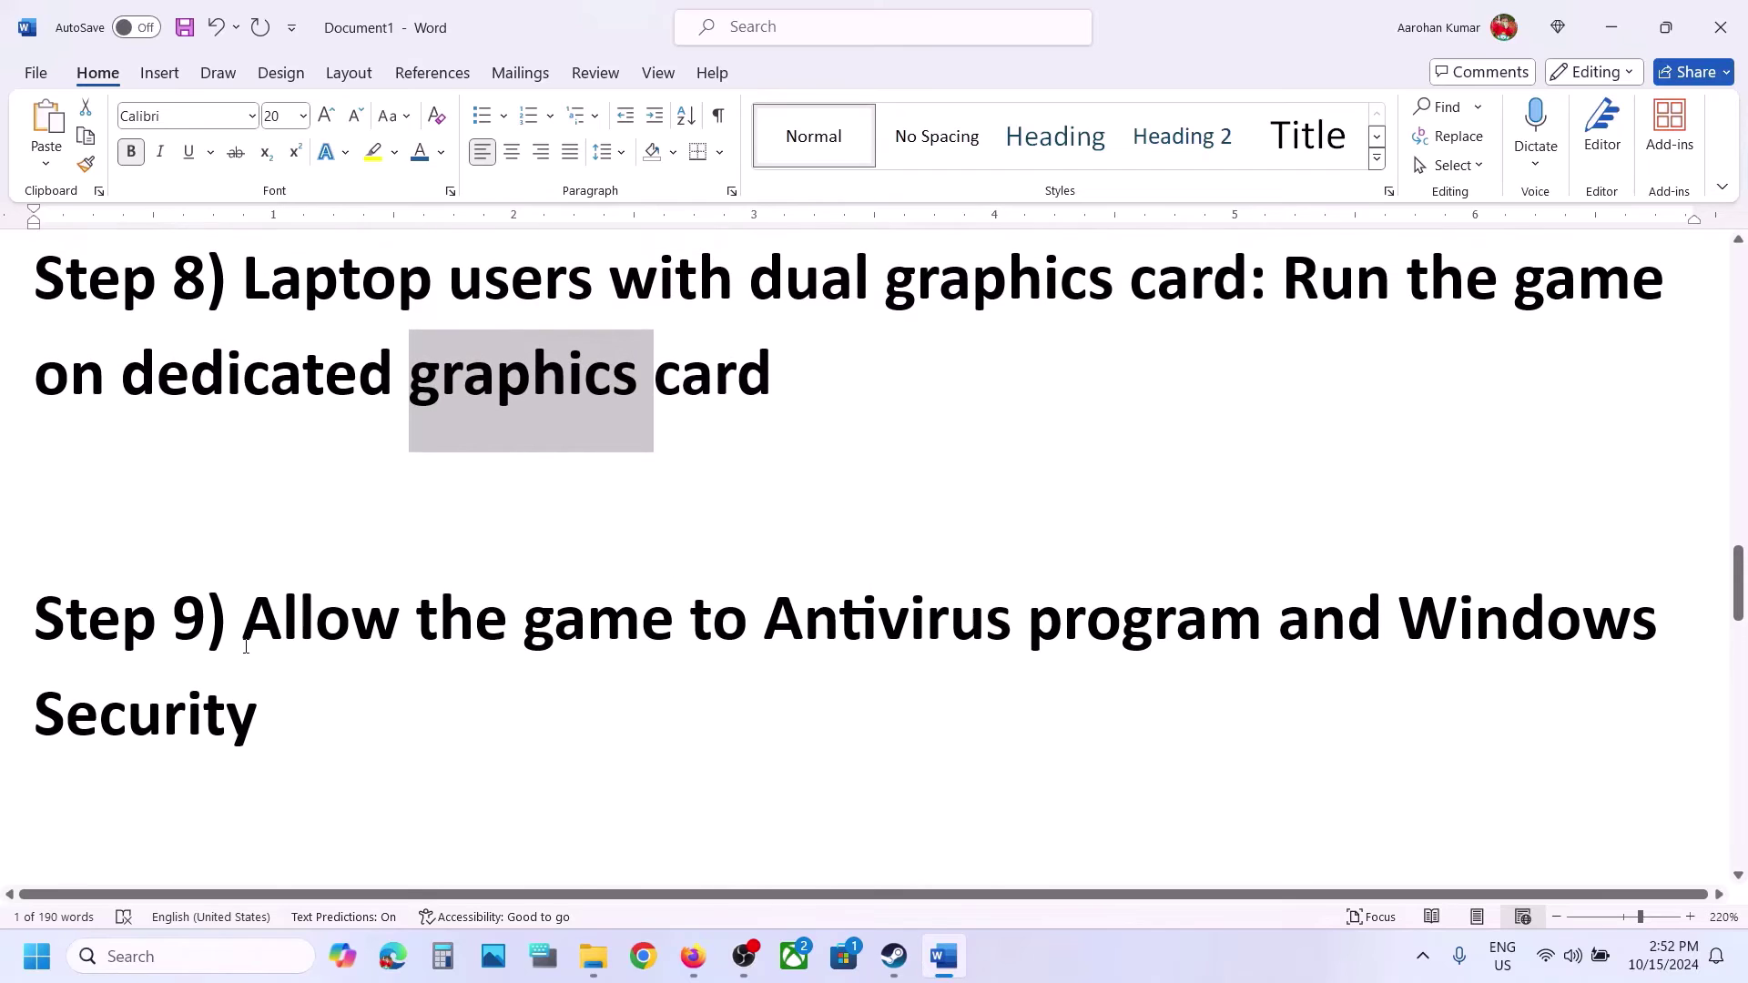
left_click_drag(245, 646, 1118, 654)
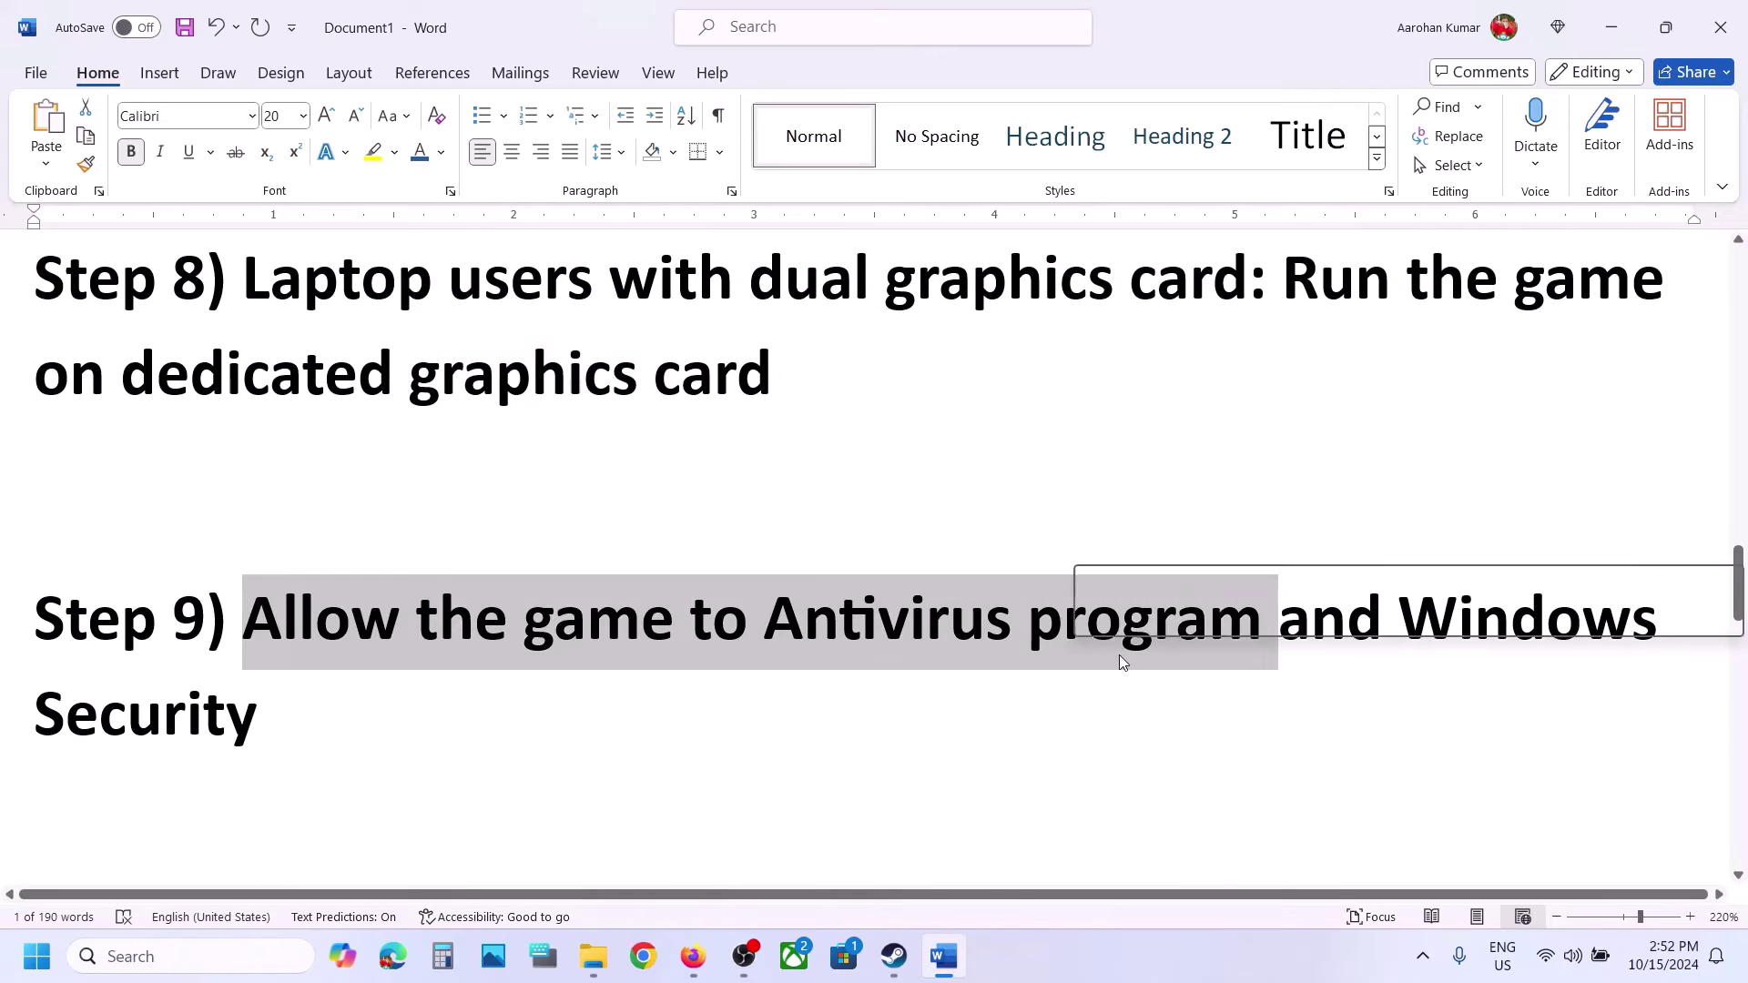
left_click(808, 750)
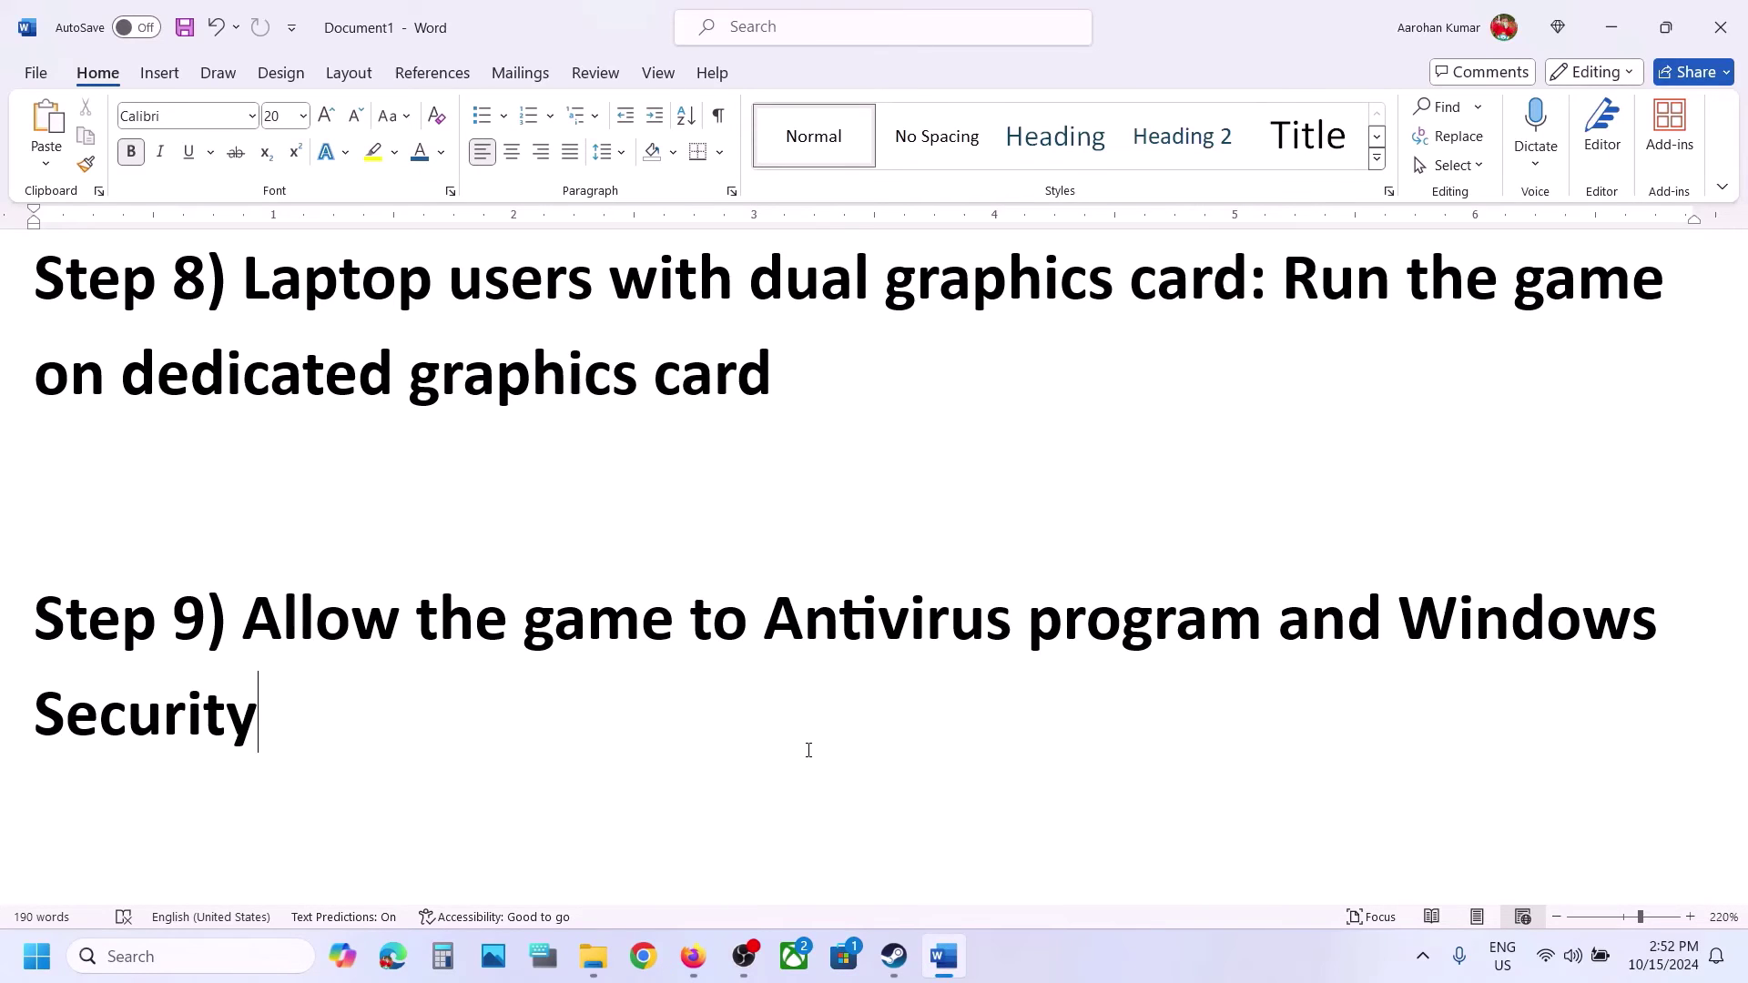
left_click_drag(440, 629, 1271, 628)
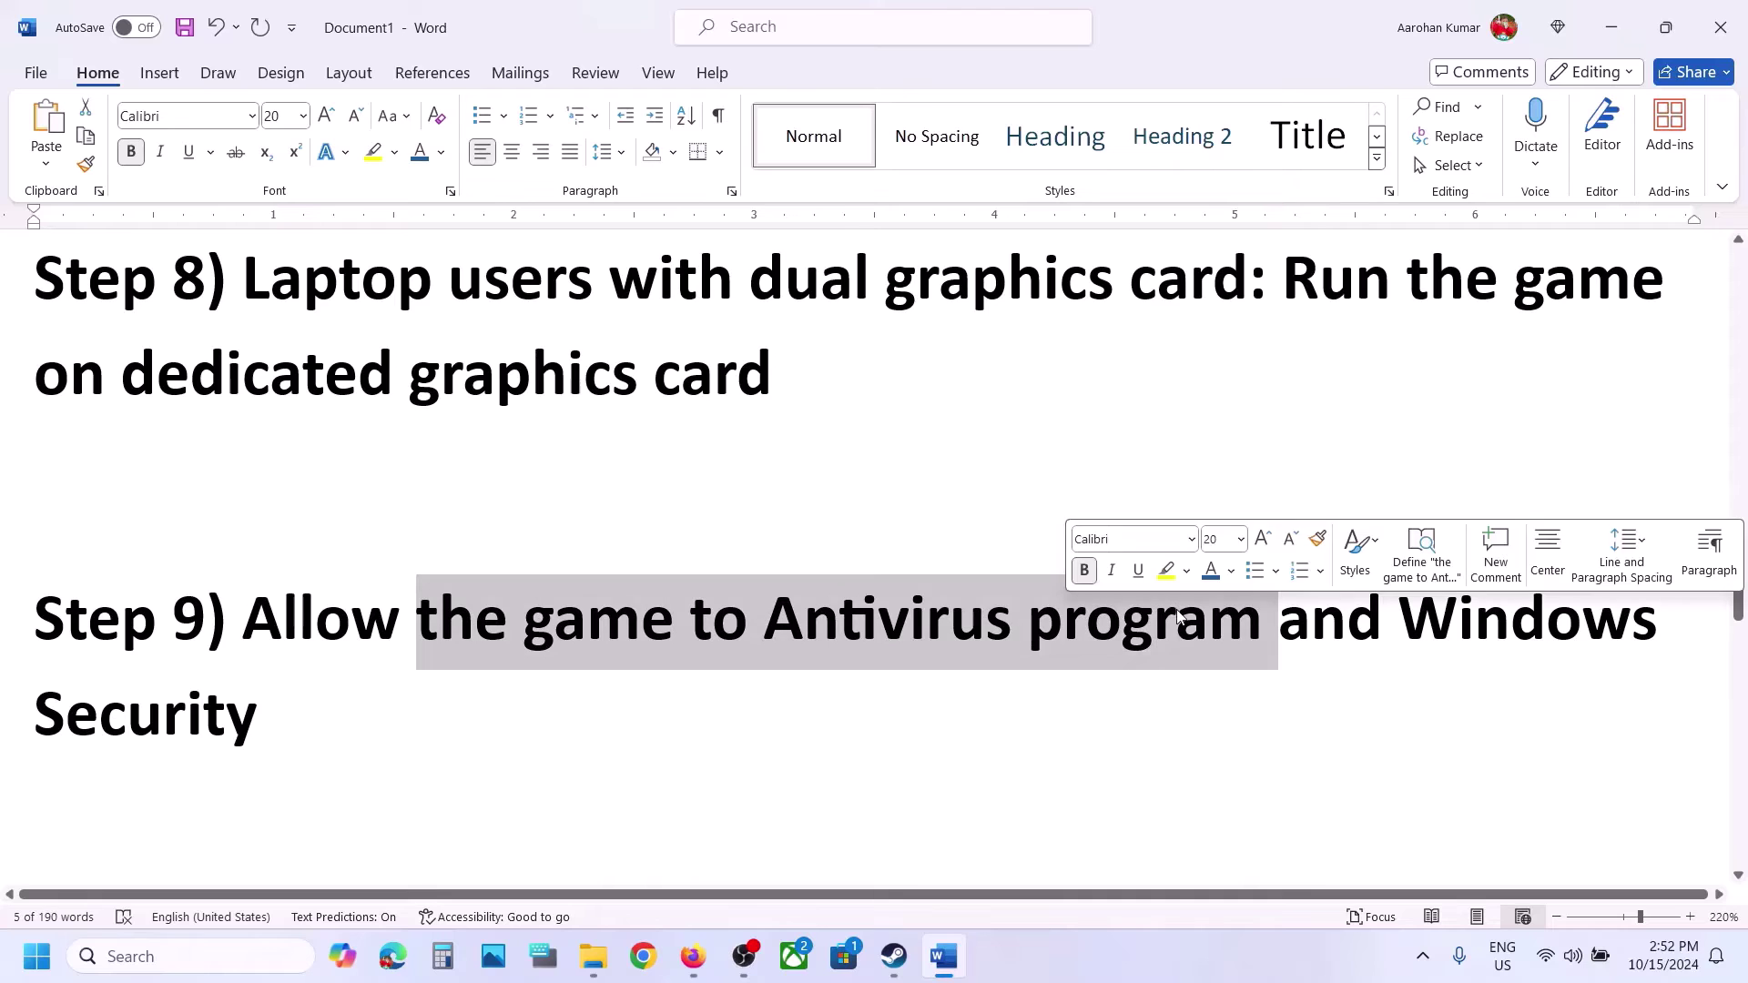
Open the list of apps allowed through Controlled folder access in Windows Security's ransomware protection.
key("super+i")
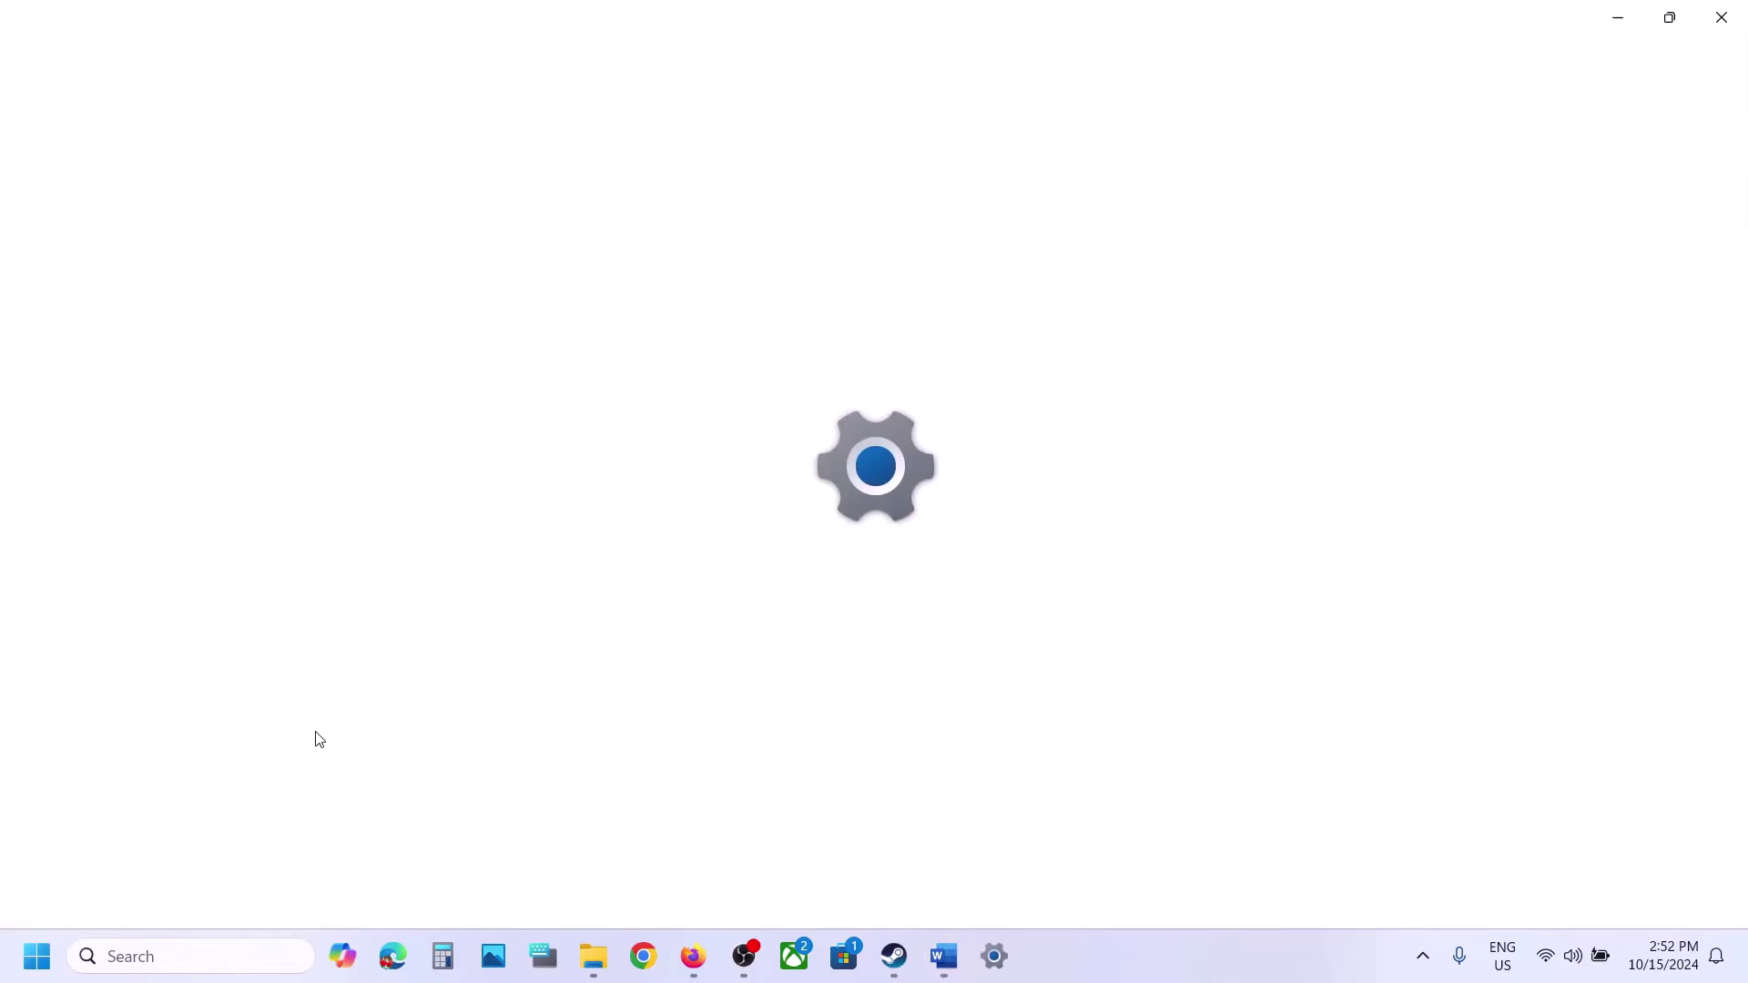
left_click(134, 718)
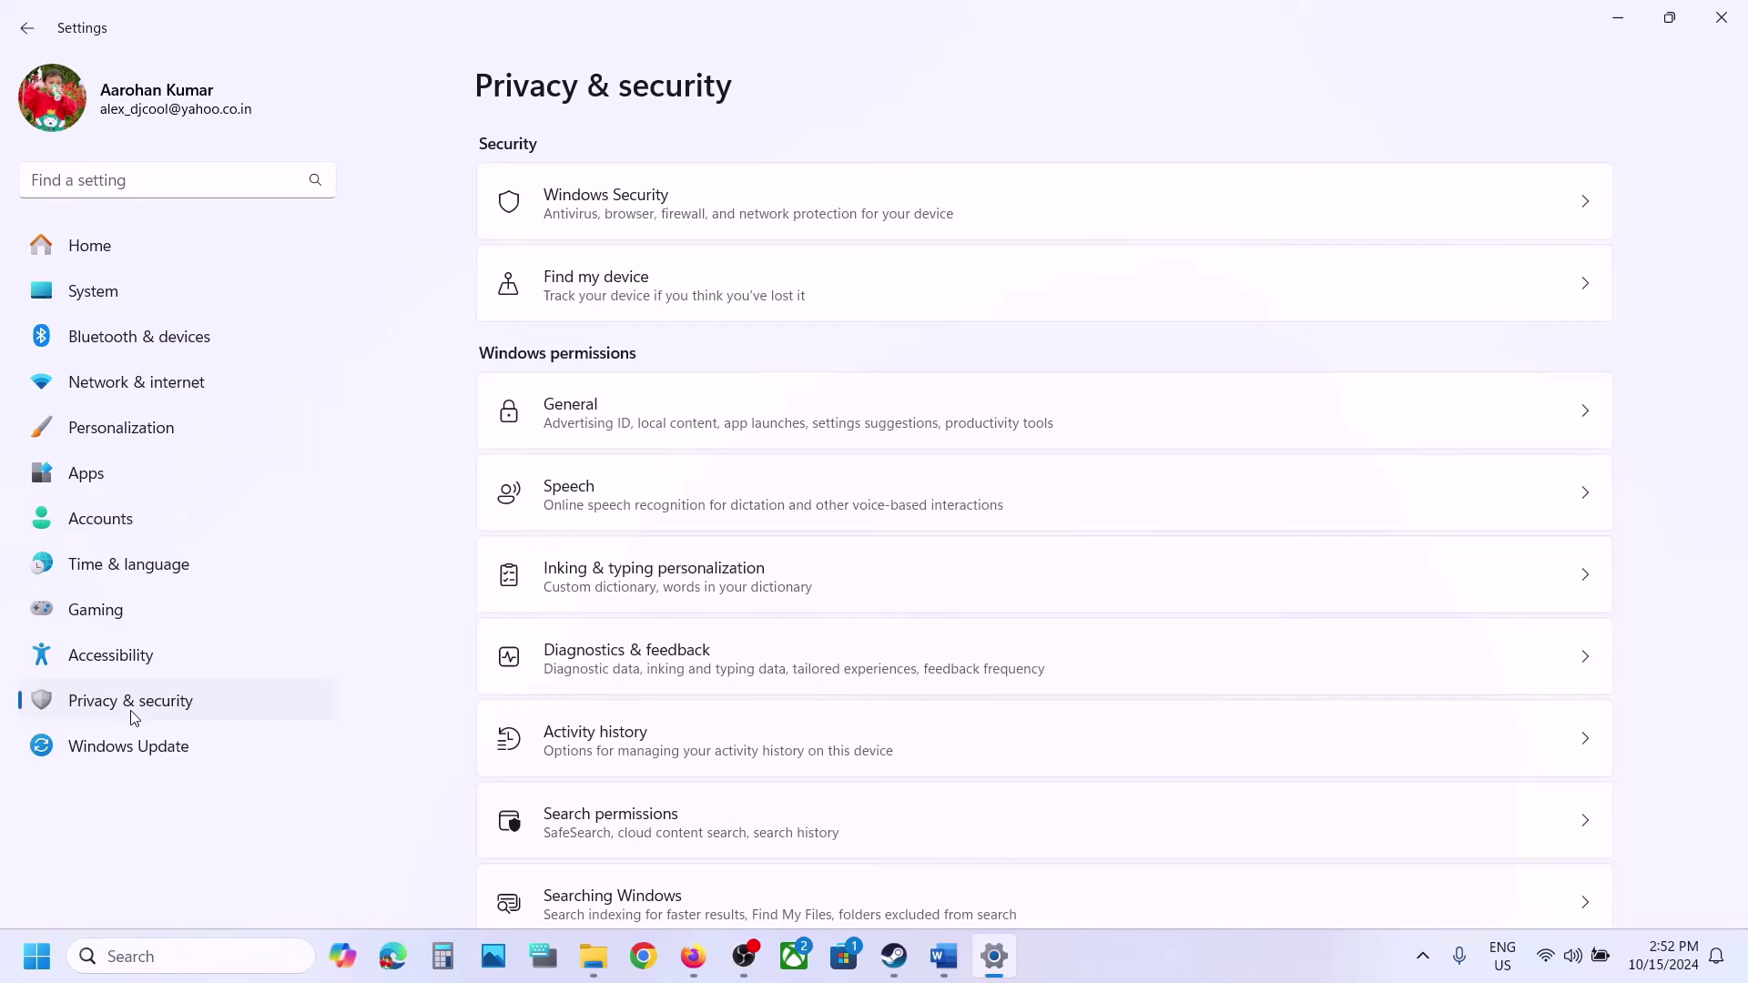
left_click(607, 216)
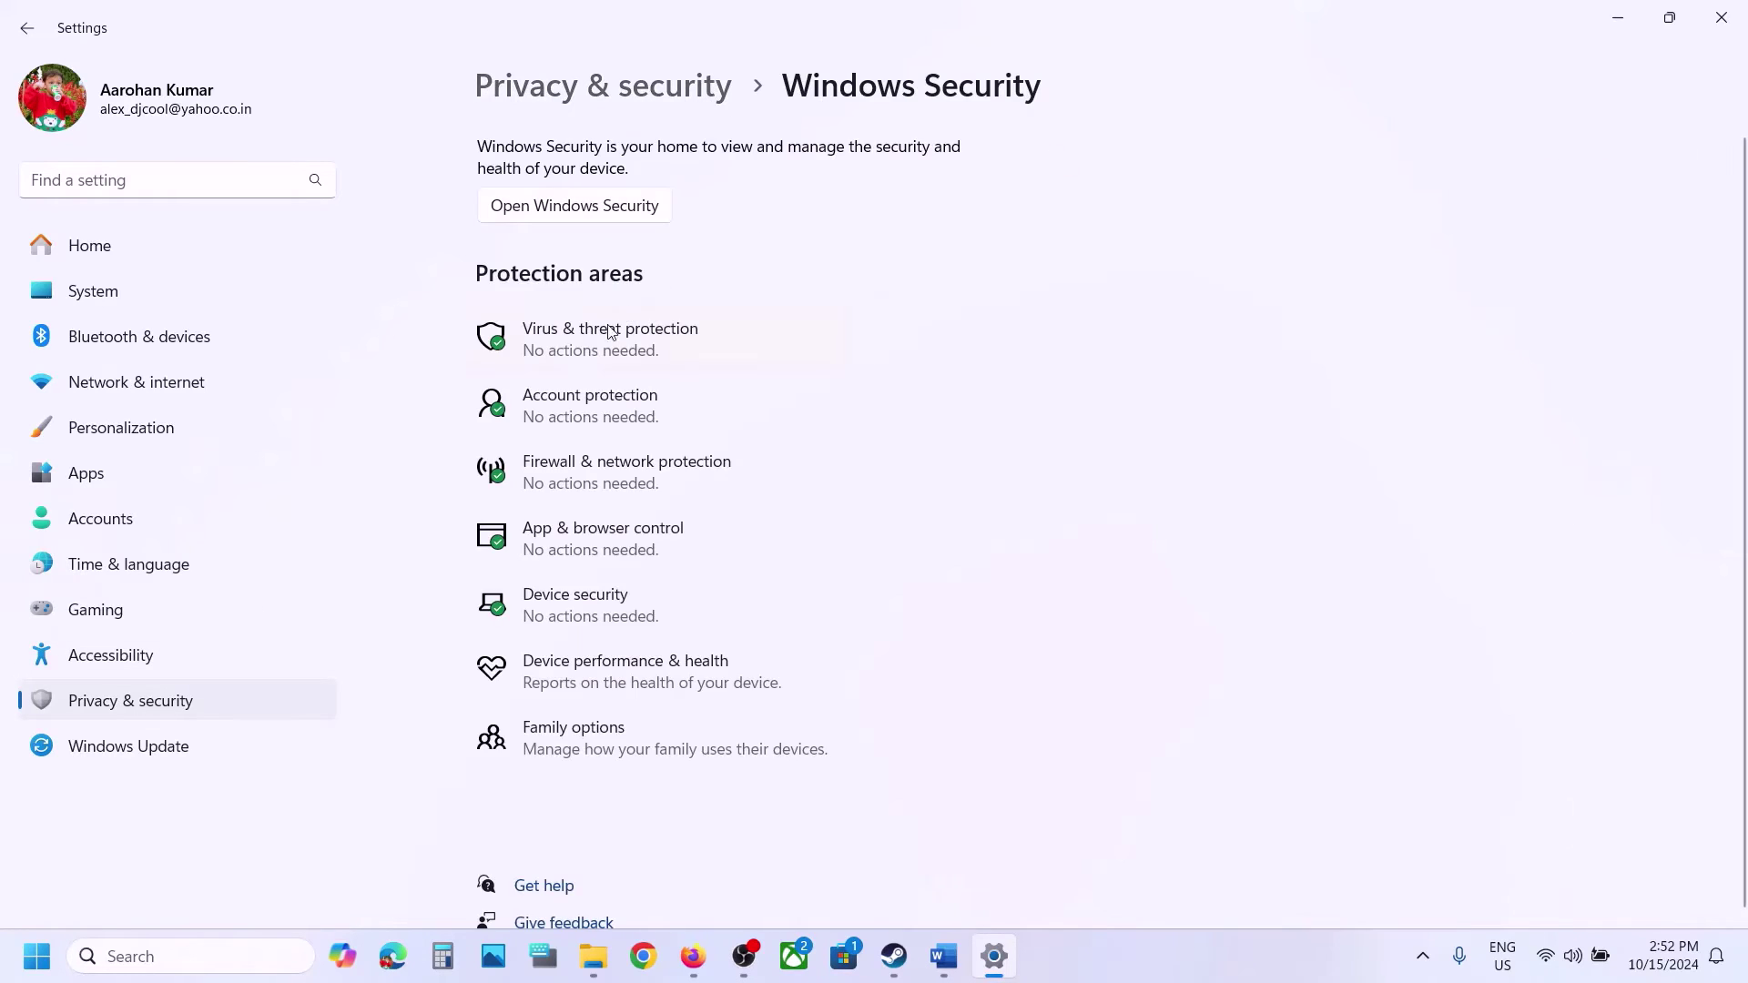
left_click(624, 353)
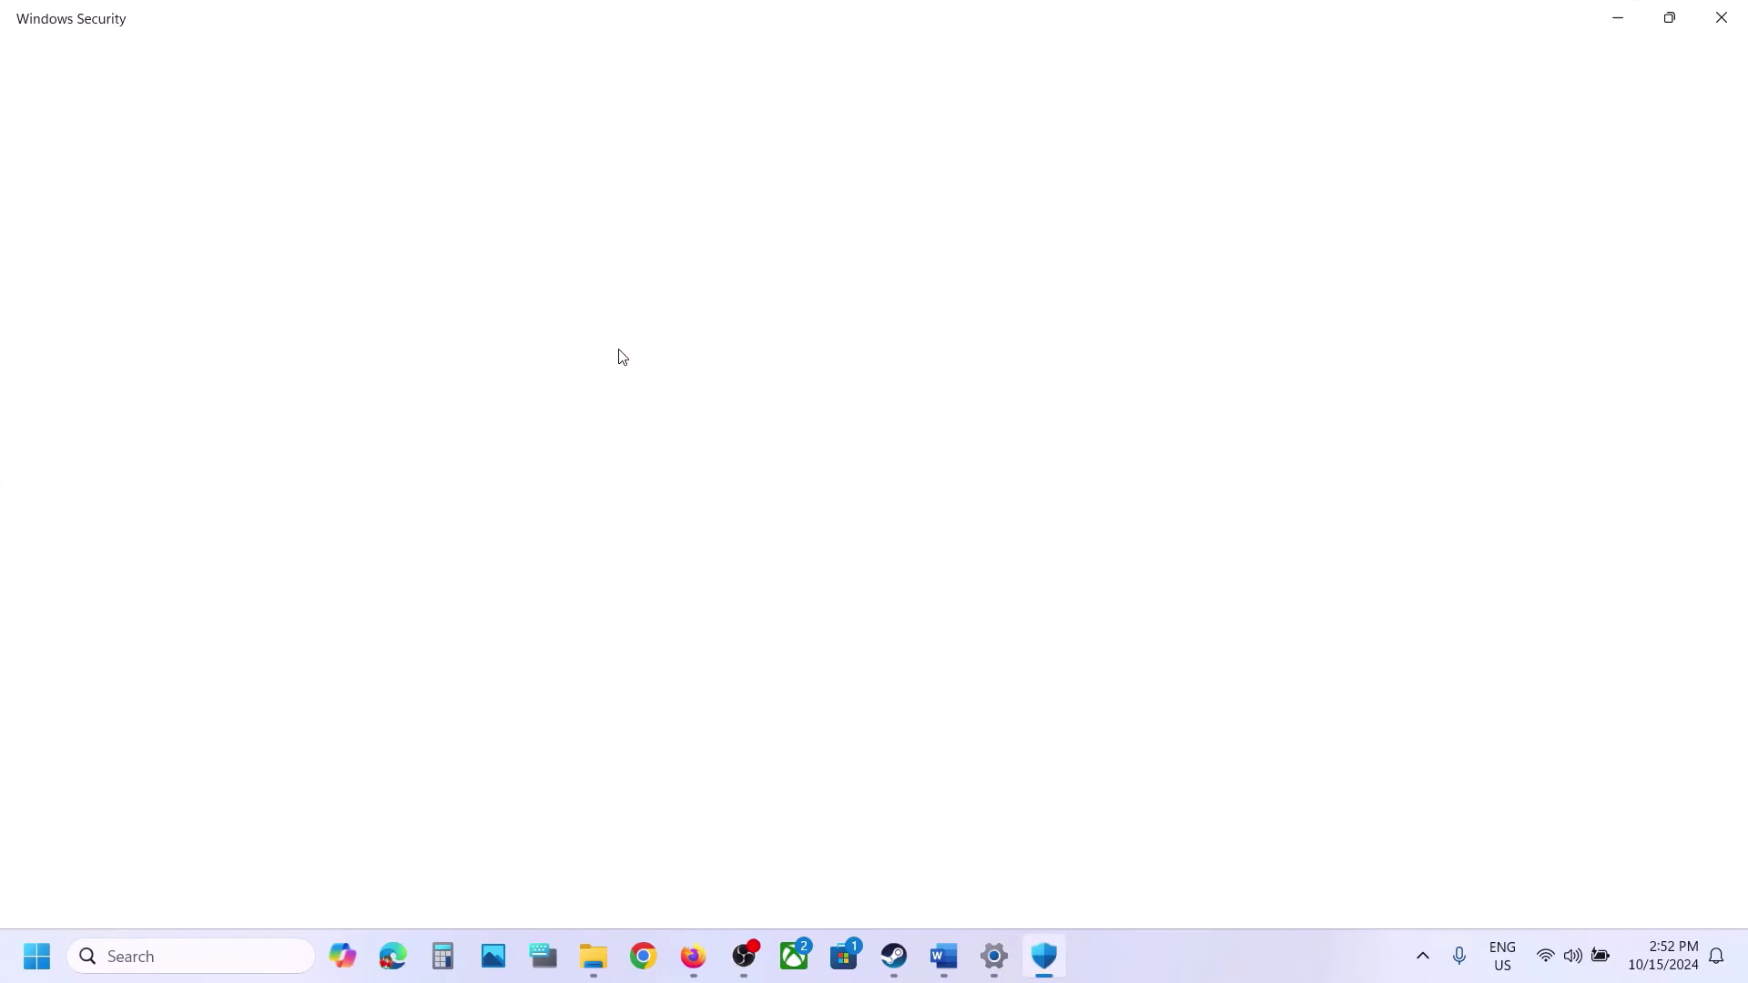
scroll(619, 355, "down", 3)
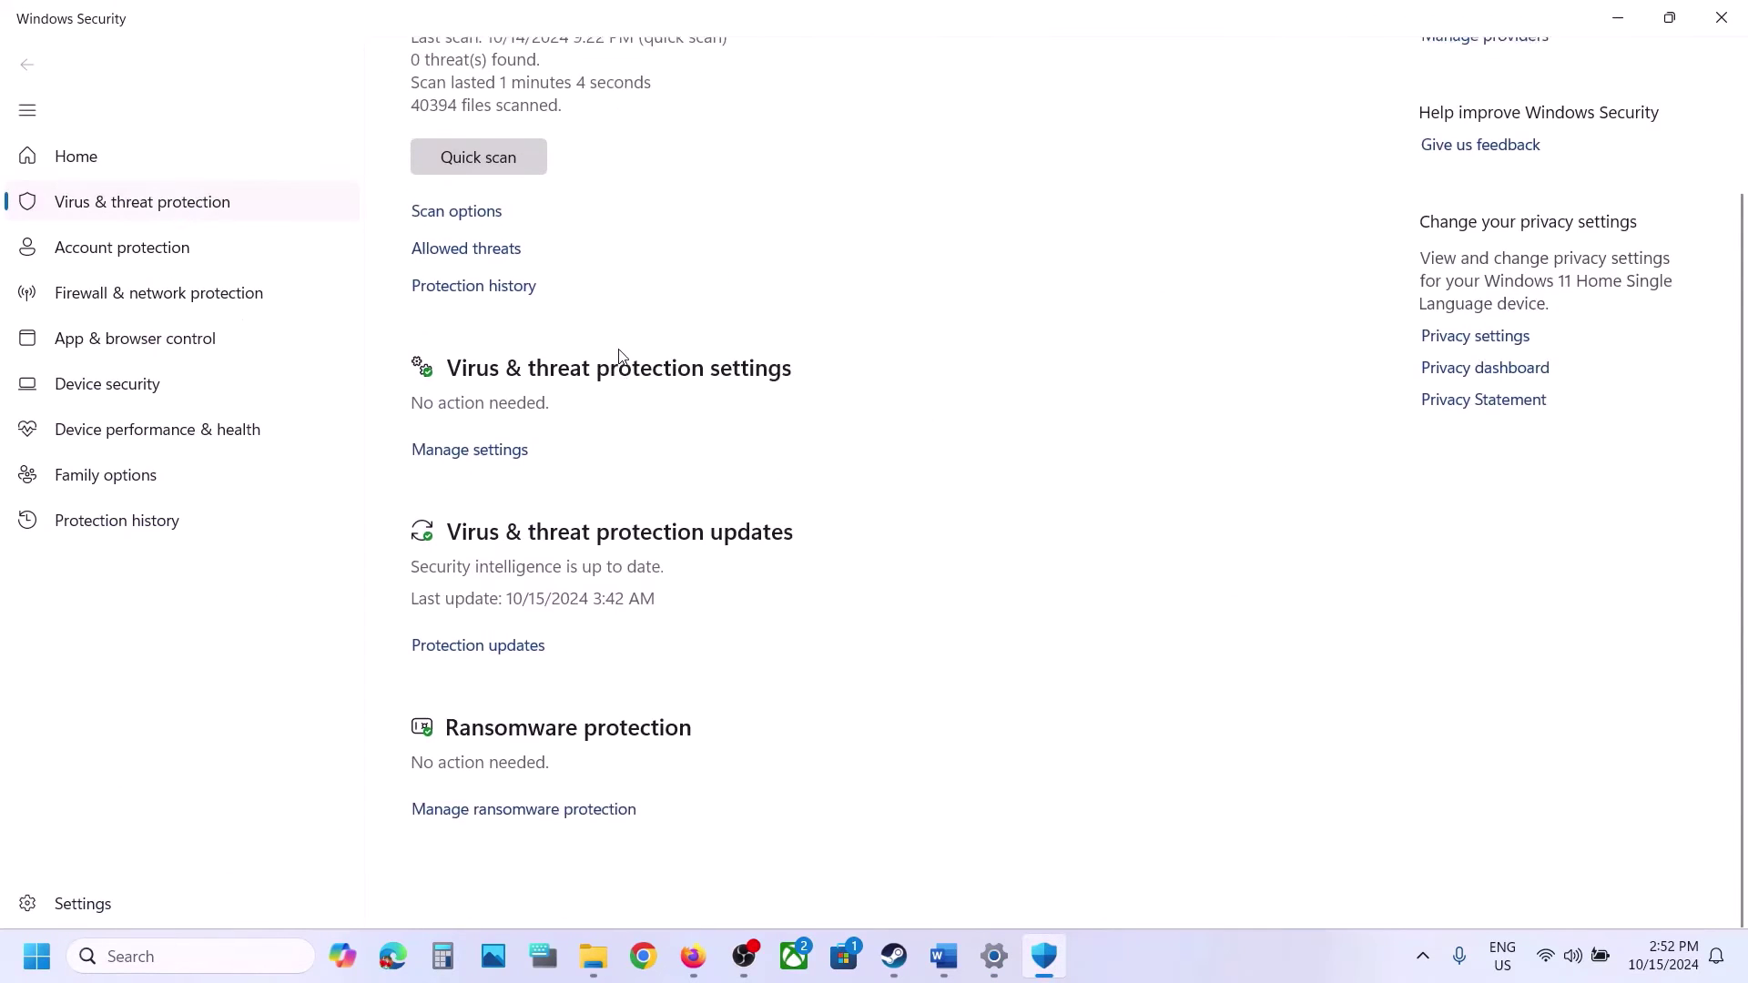
left_click(475, 850)
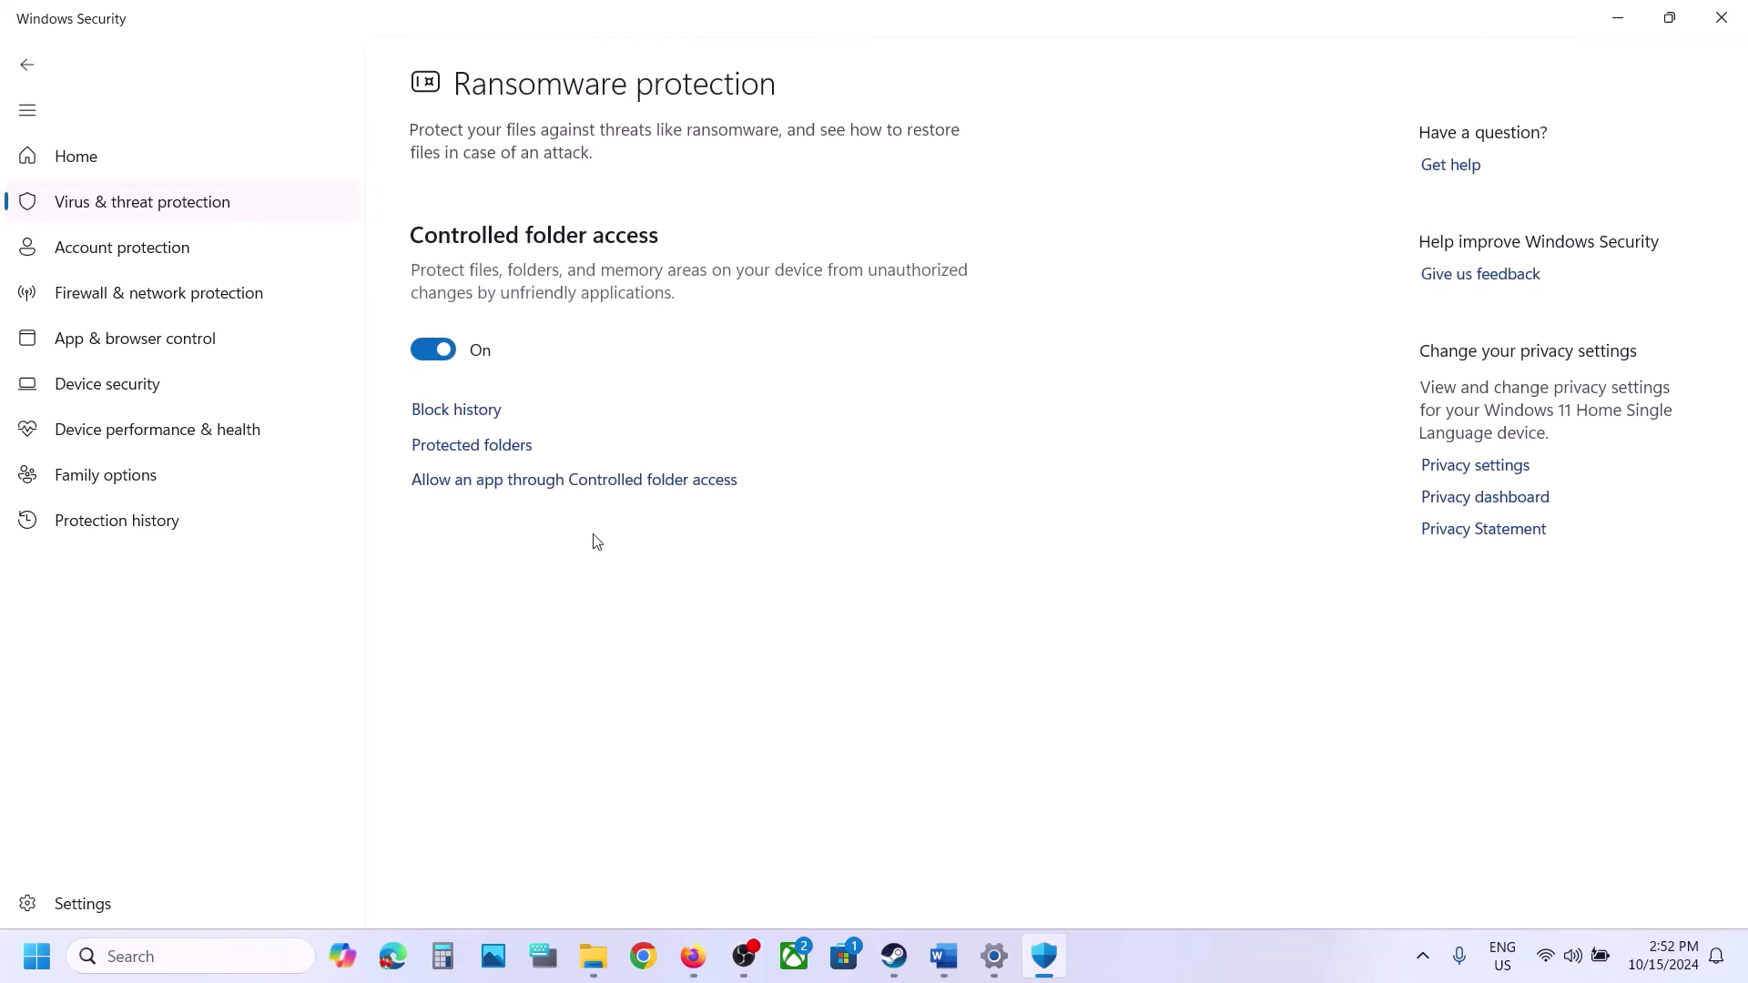
left_click(556, 483)
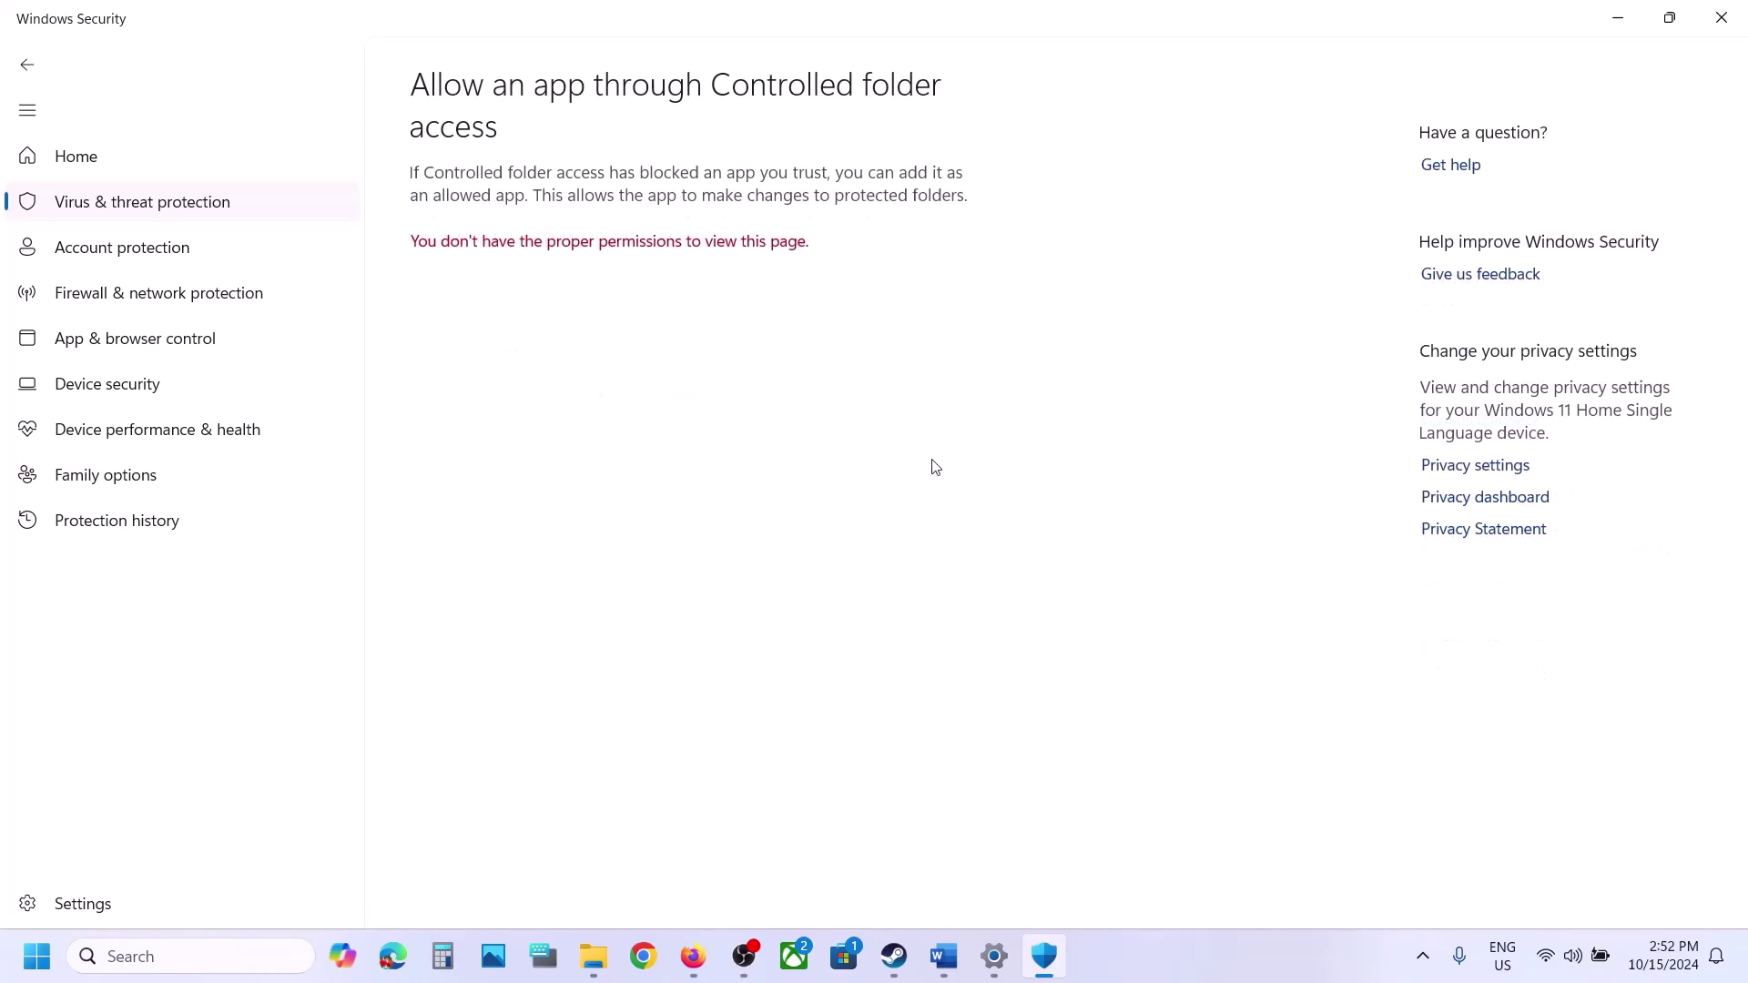
Add NewWorldLauncher from C:\Program Files (x86)\Steam\steamapps\common\New World as an allowed app for Controlled folder access.
left_click(514, 285)
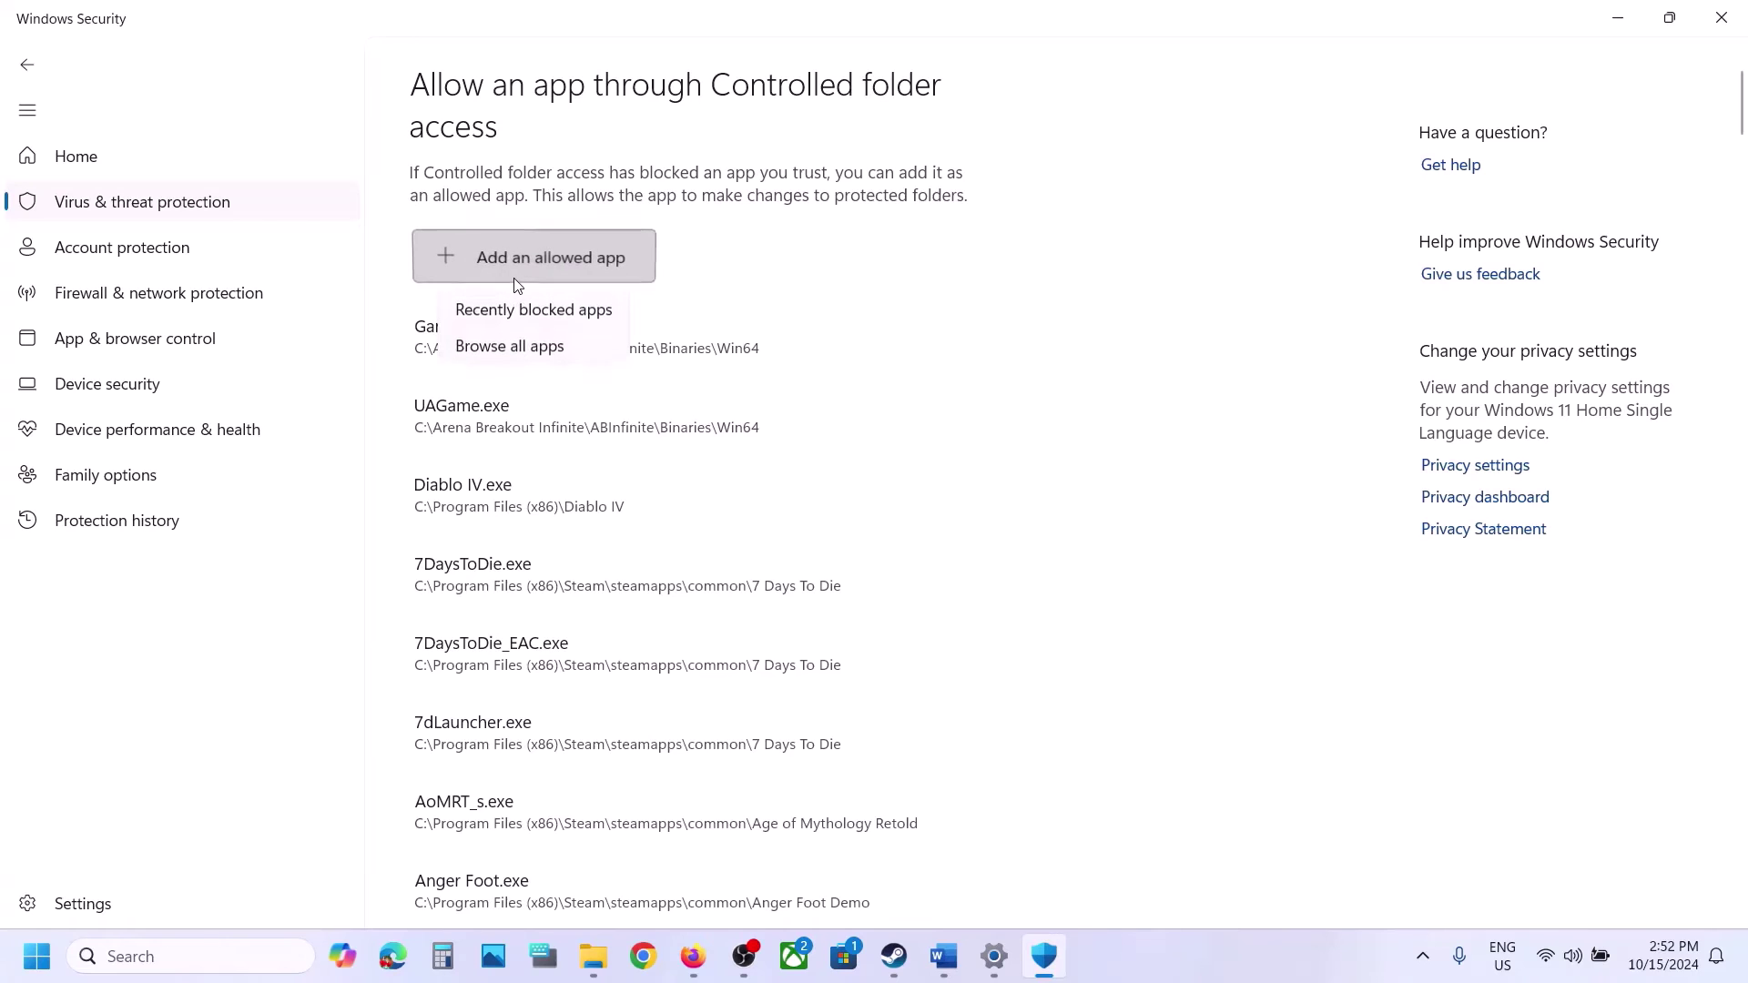
left_click(496, 356)
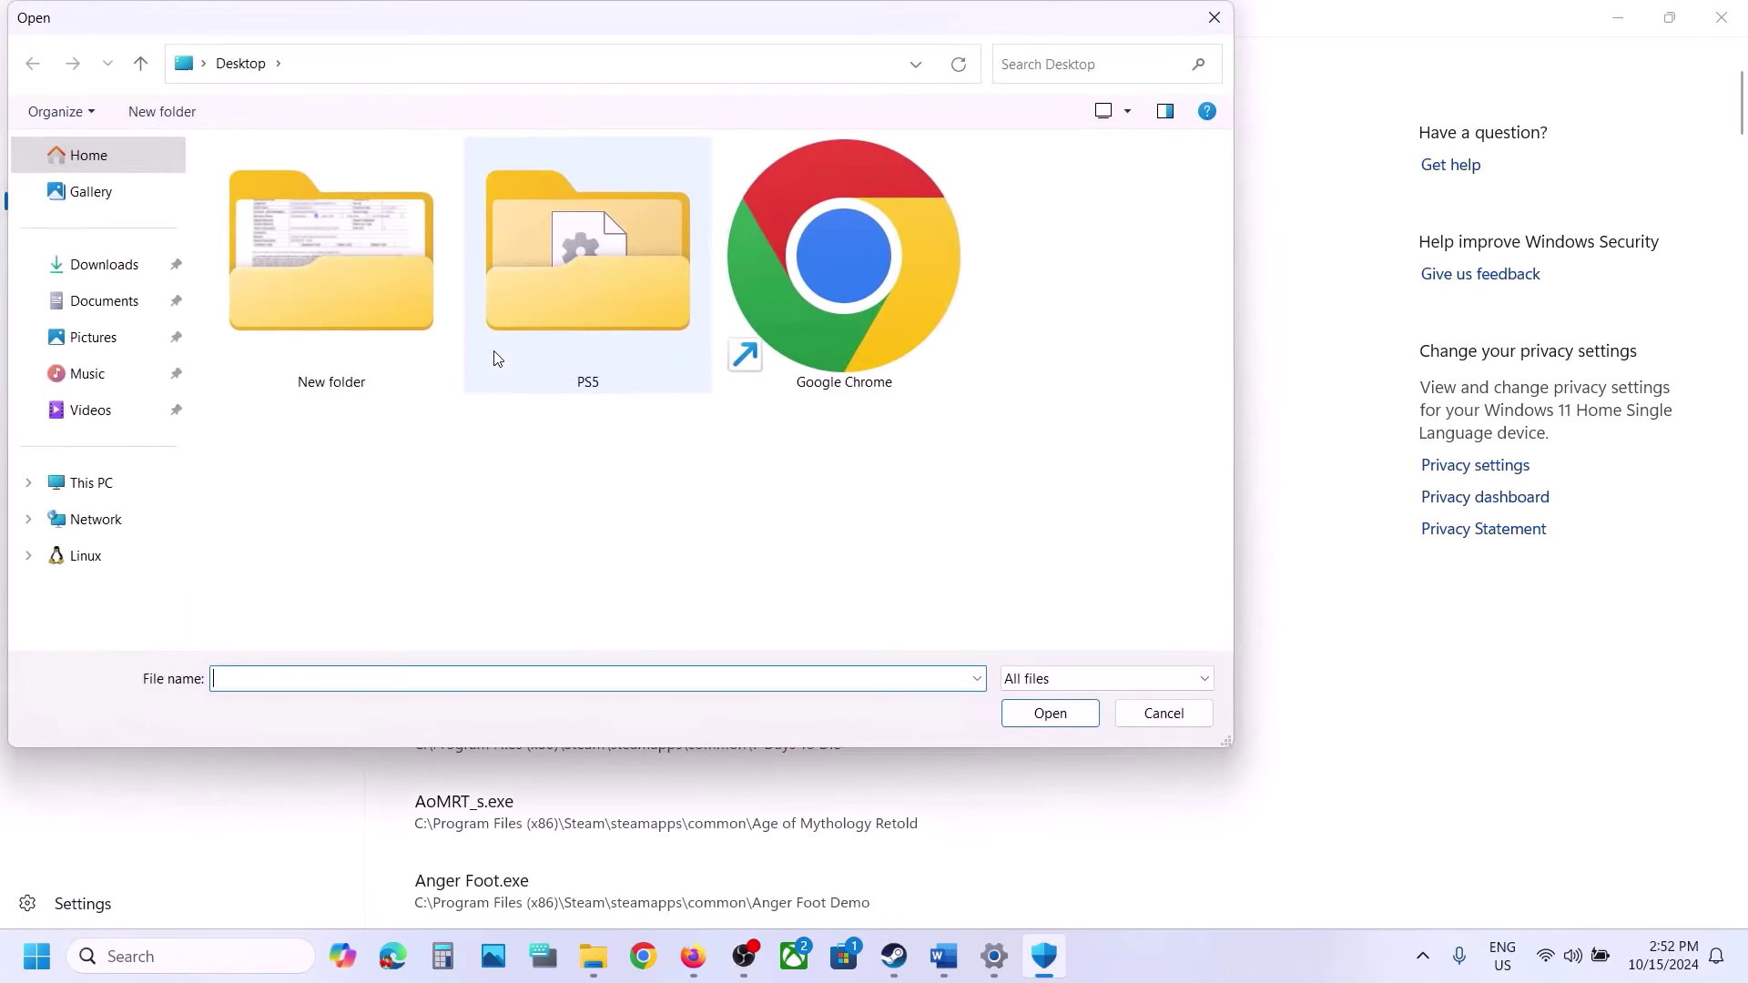
left_click(91, 485)
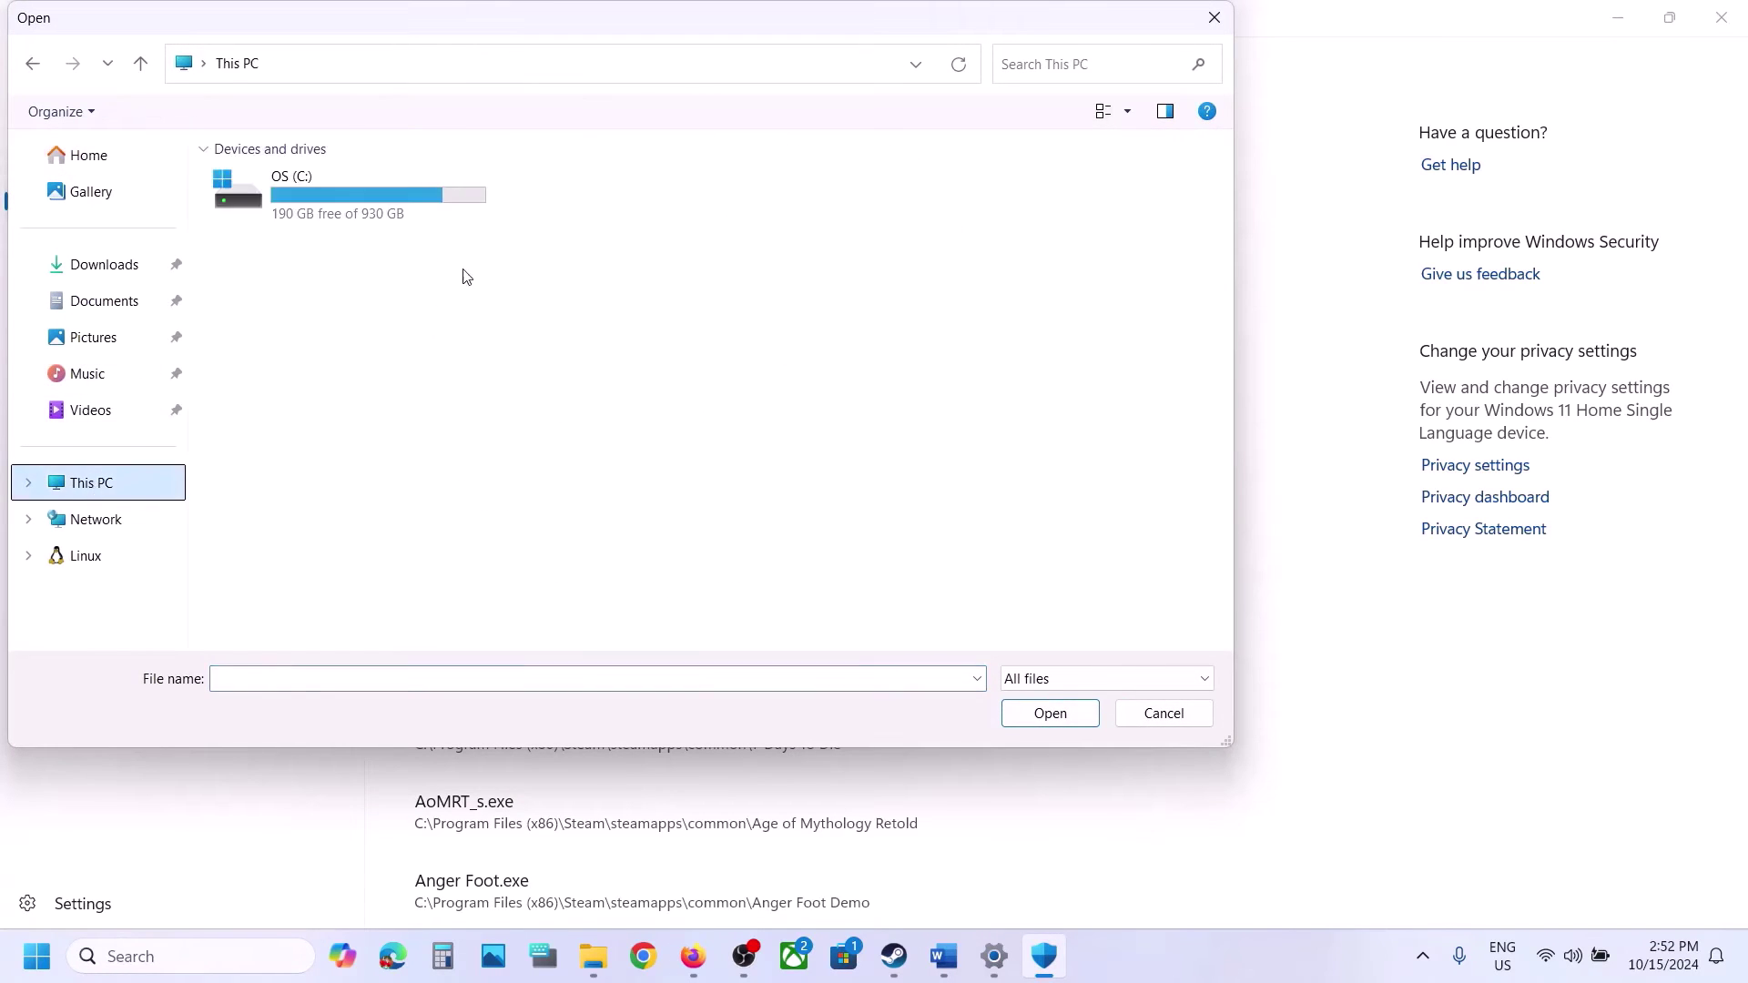
double_click(390, 214)
scroll(396, 393, "down", 3)
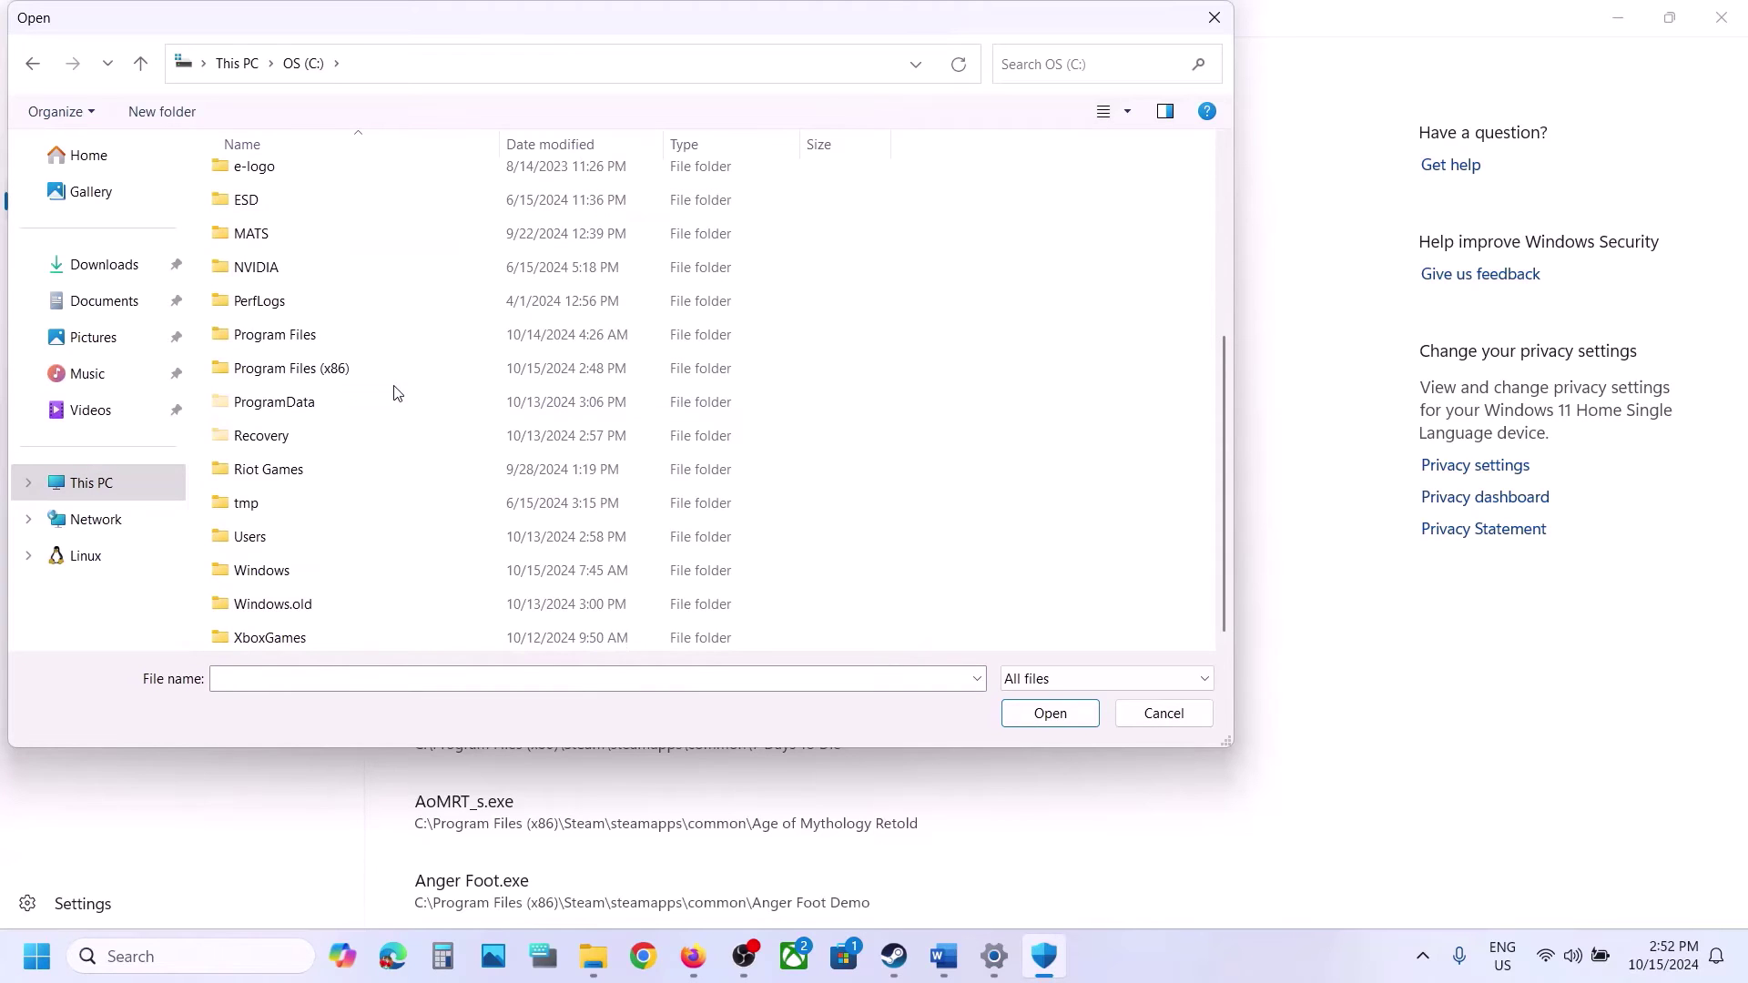
double_click(332, 369)
scroll(331, 378, "down", 10)
scroll(261, 498, "down", 1)
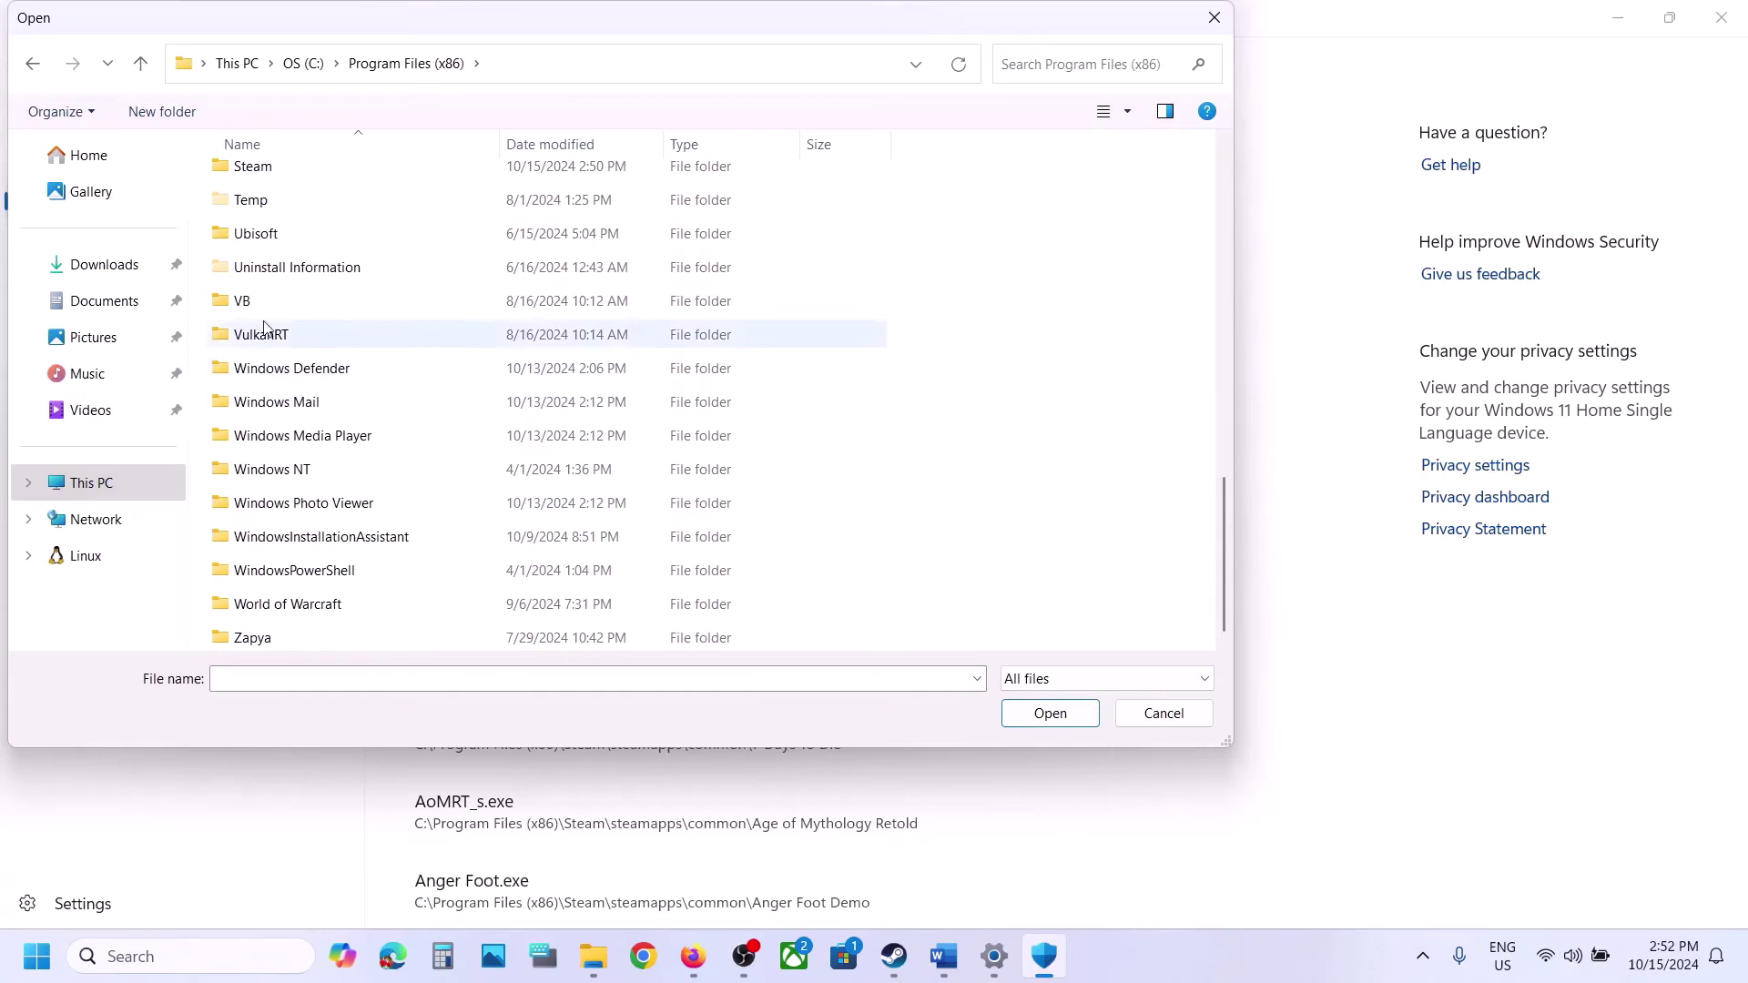
left_click(282, 173)
double_click(281, 173)
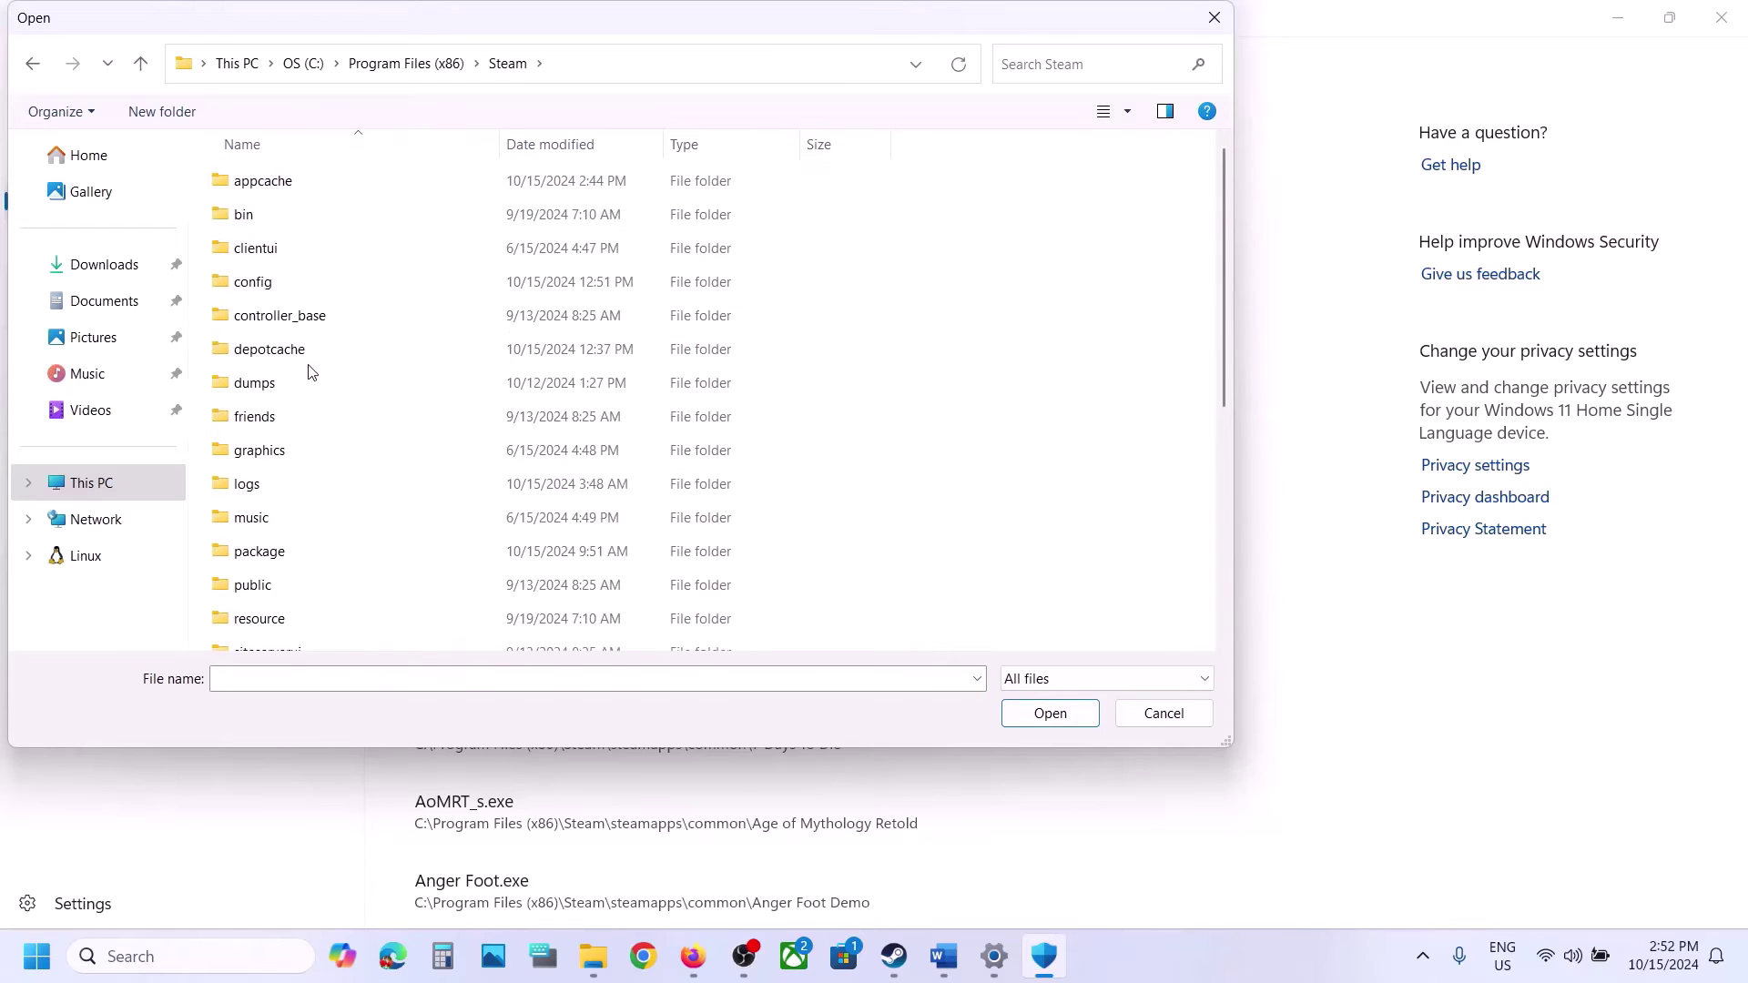
scroll(308, 370, "down", 5)
double_click(300, 303)
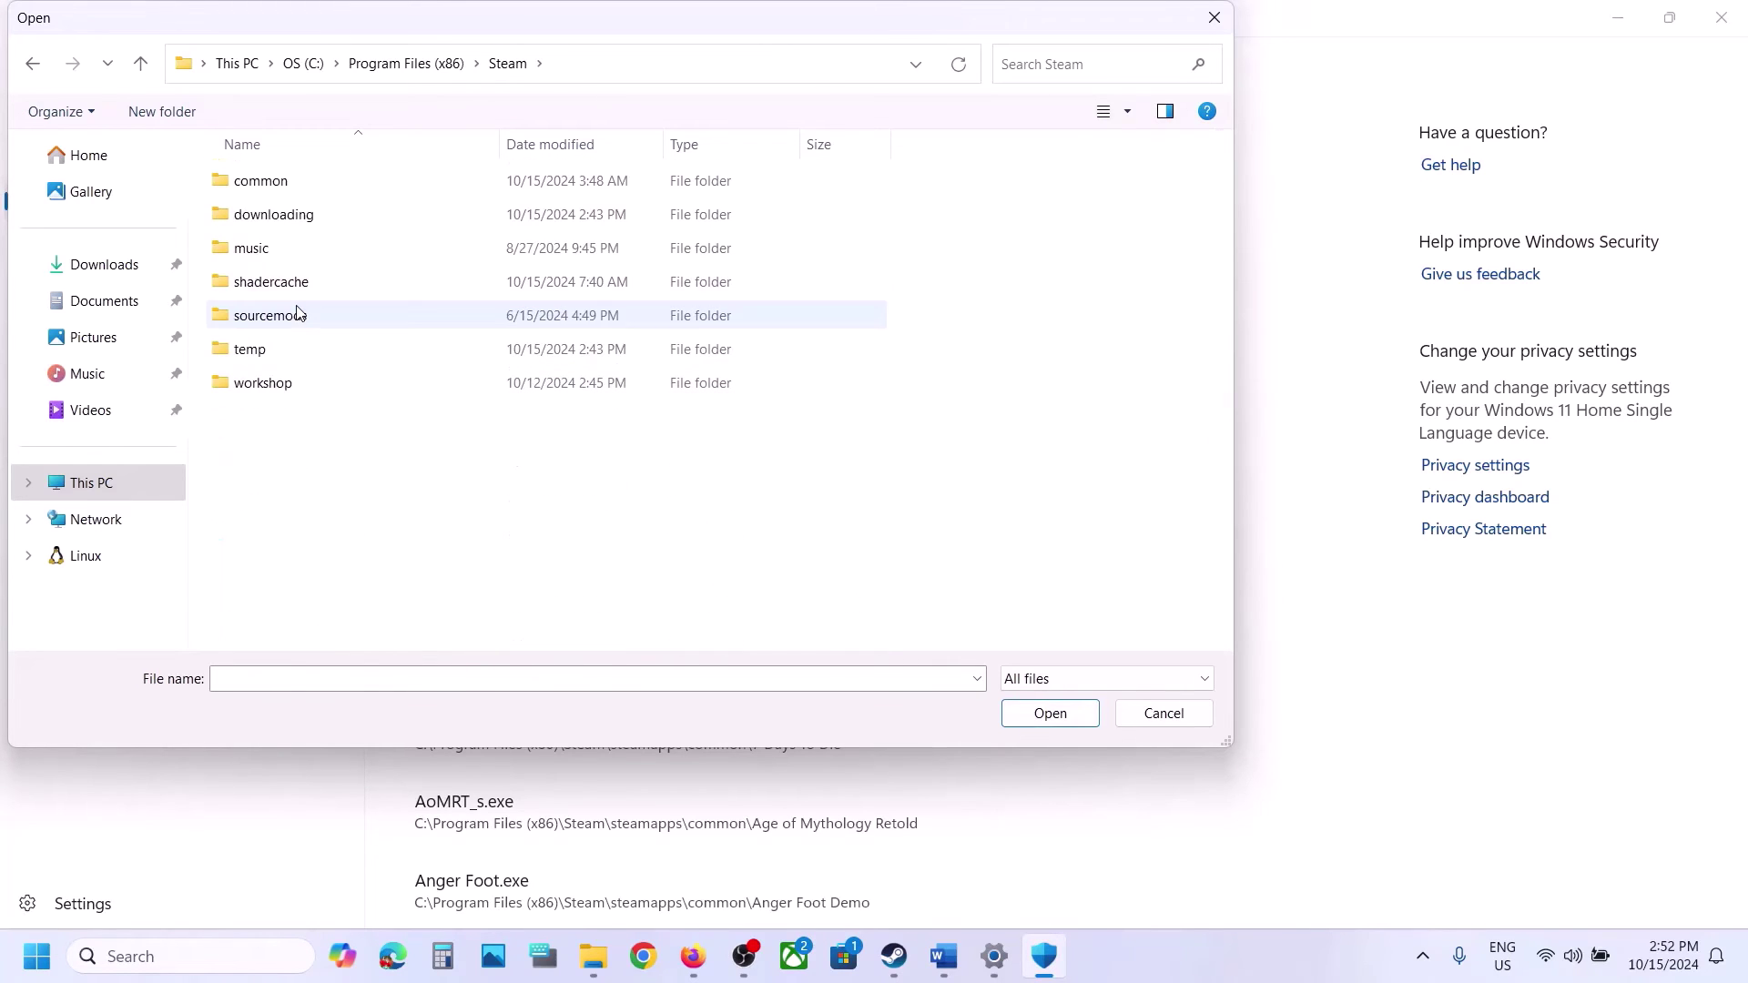
double_click(269, 181)
double_click(273, 251)
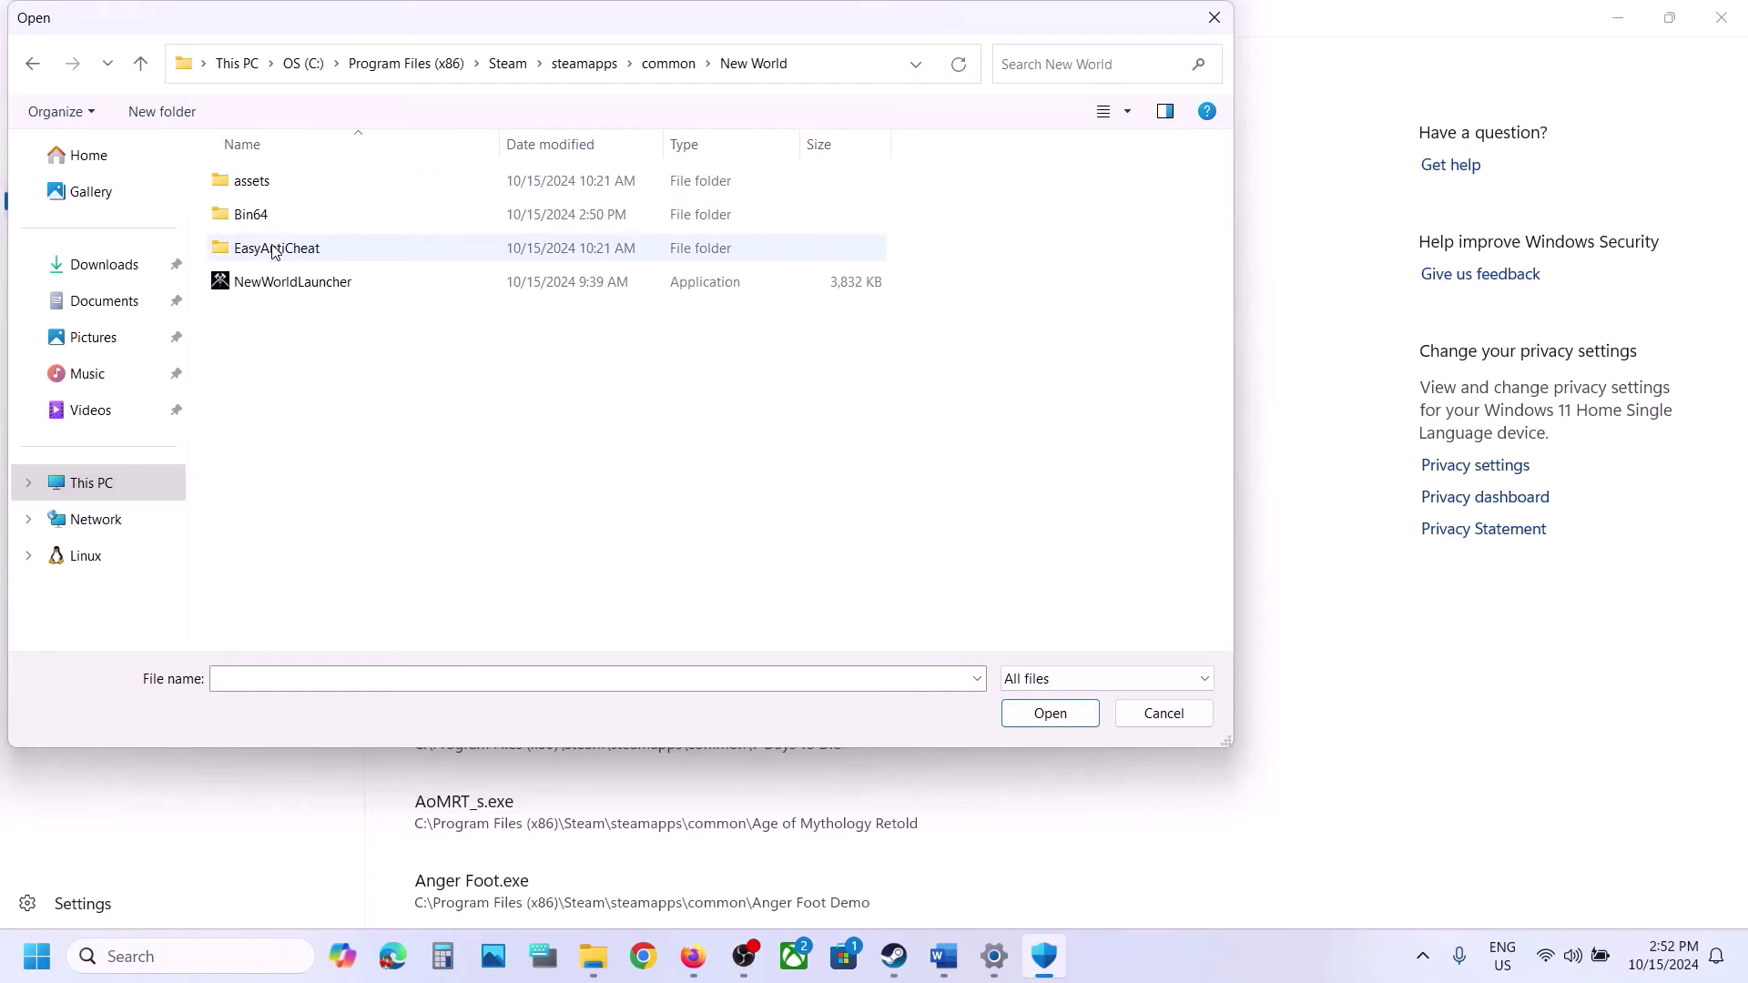
left_click(275, 287)
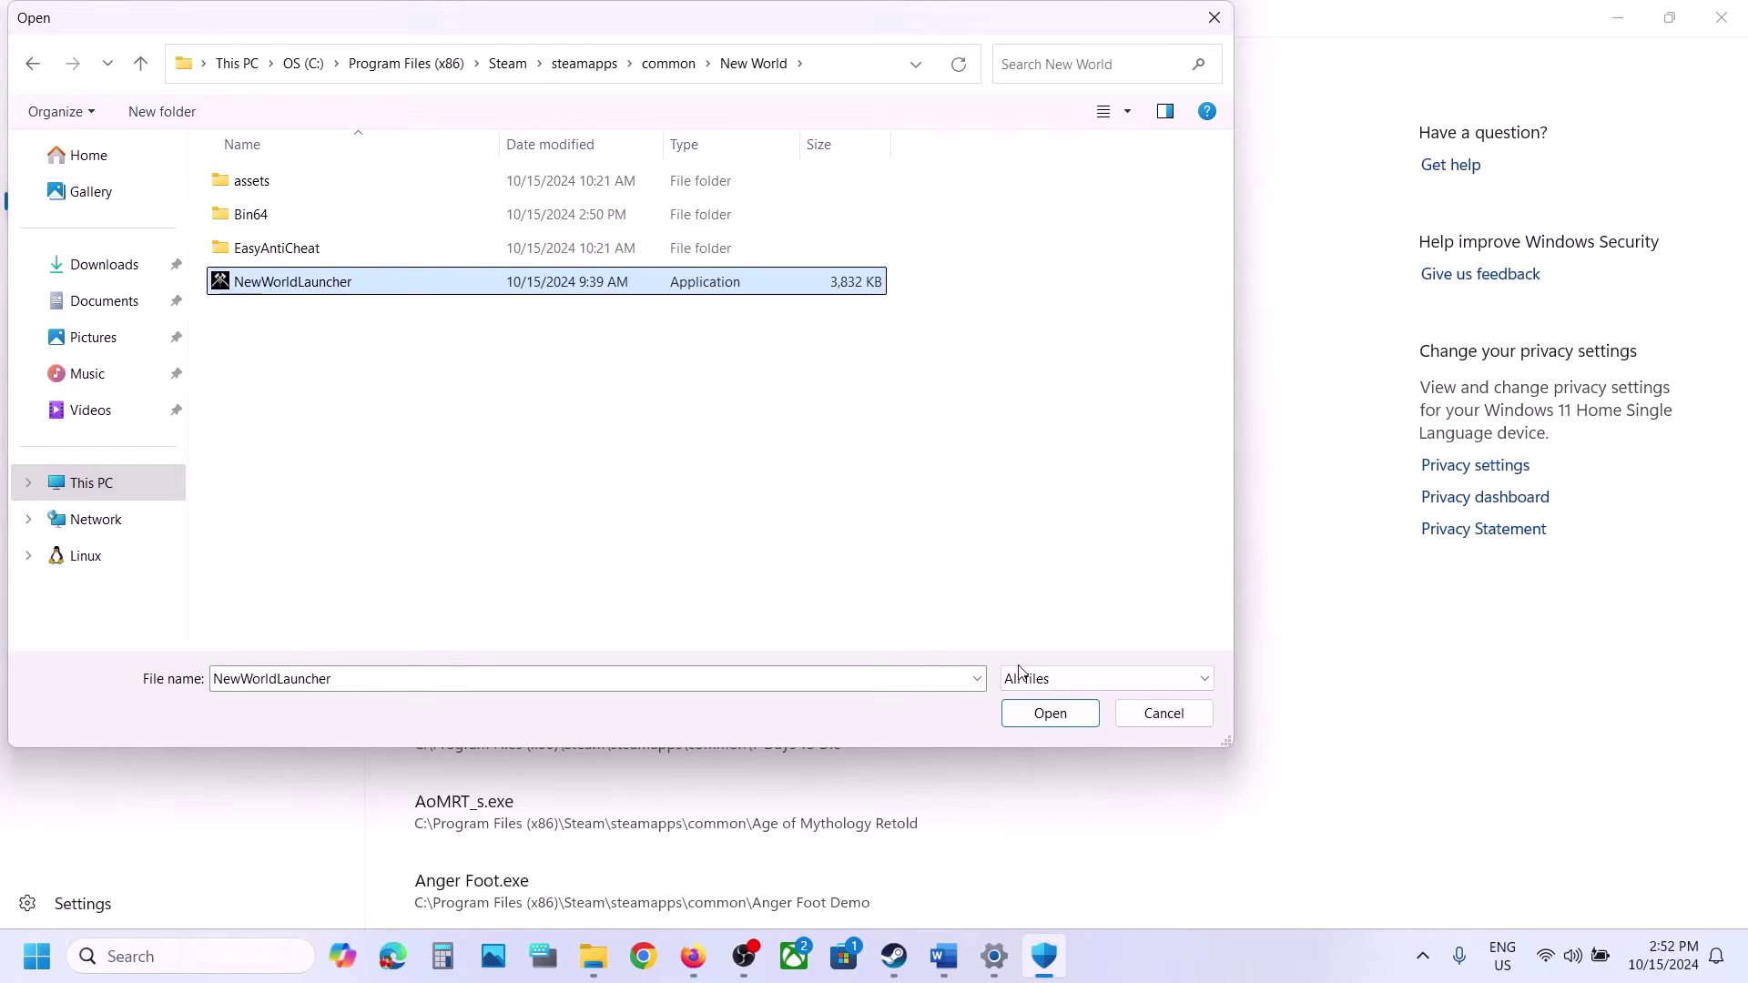
left_click(1045, 720)
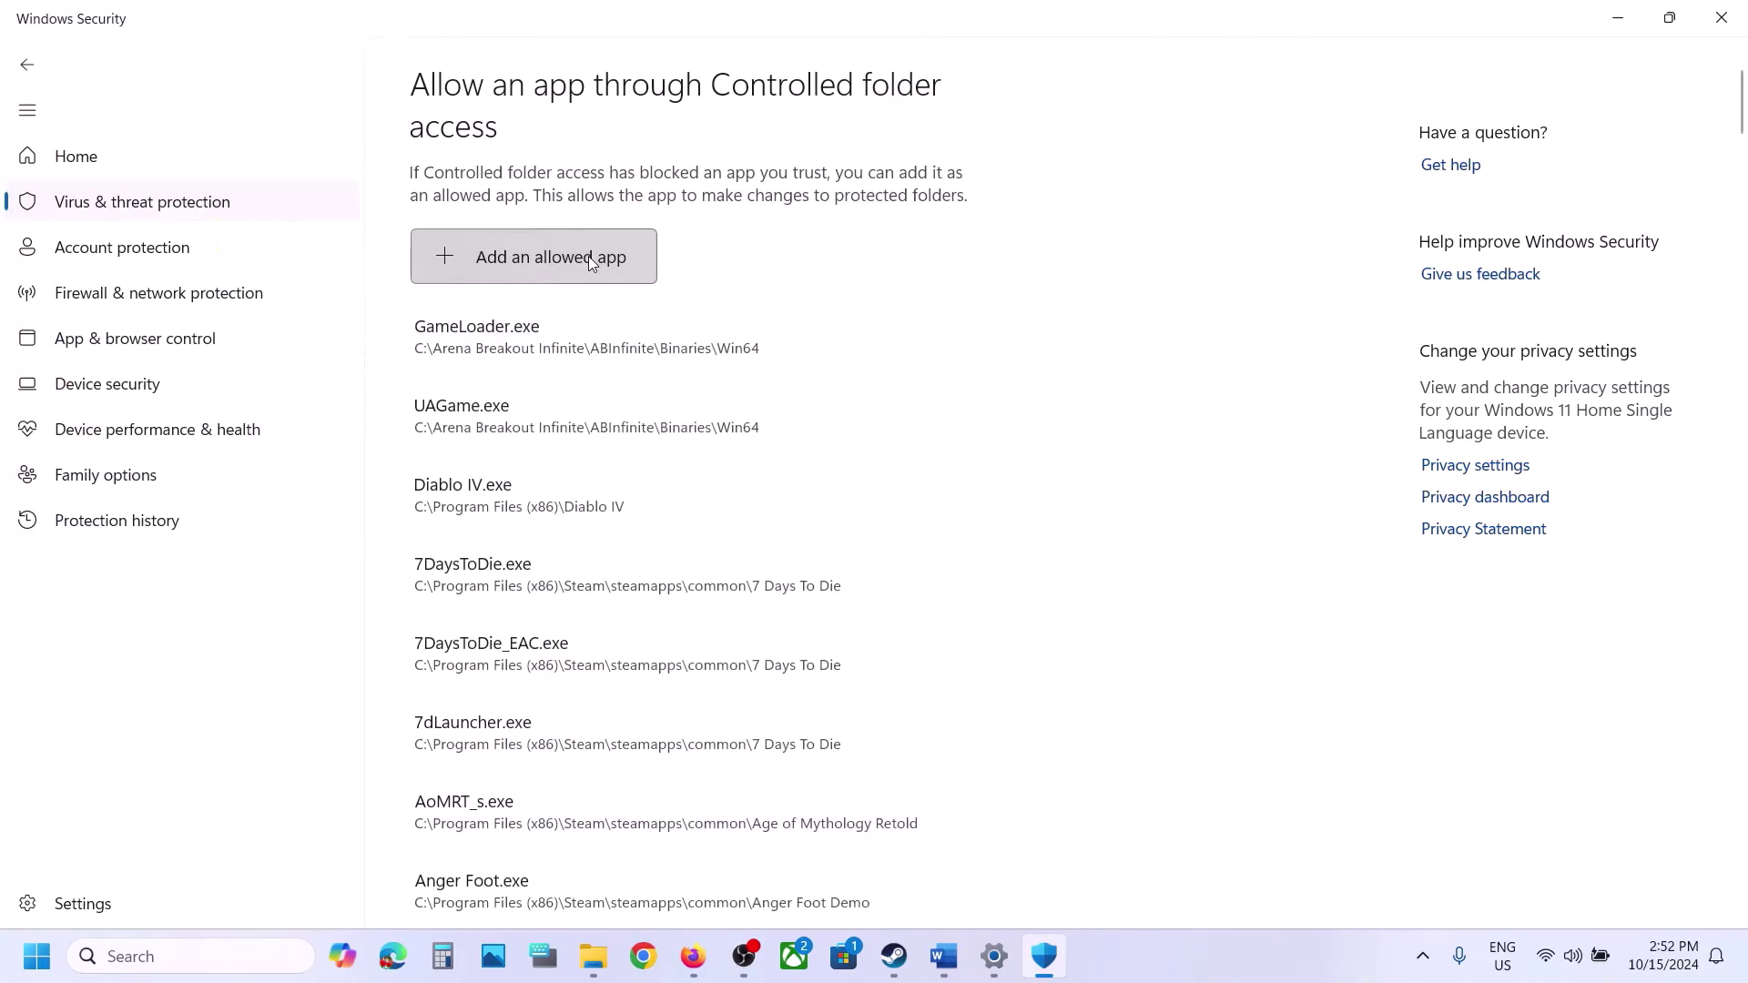
Add the NewWorld application from the game's Bin64 folder as another allowed app for Controlled folder access.
left_click(588, 255)
left_click(536, 350)
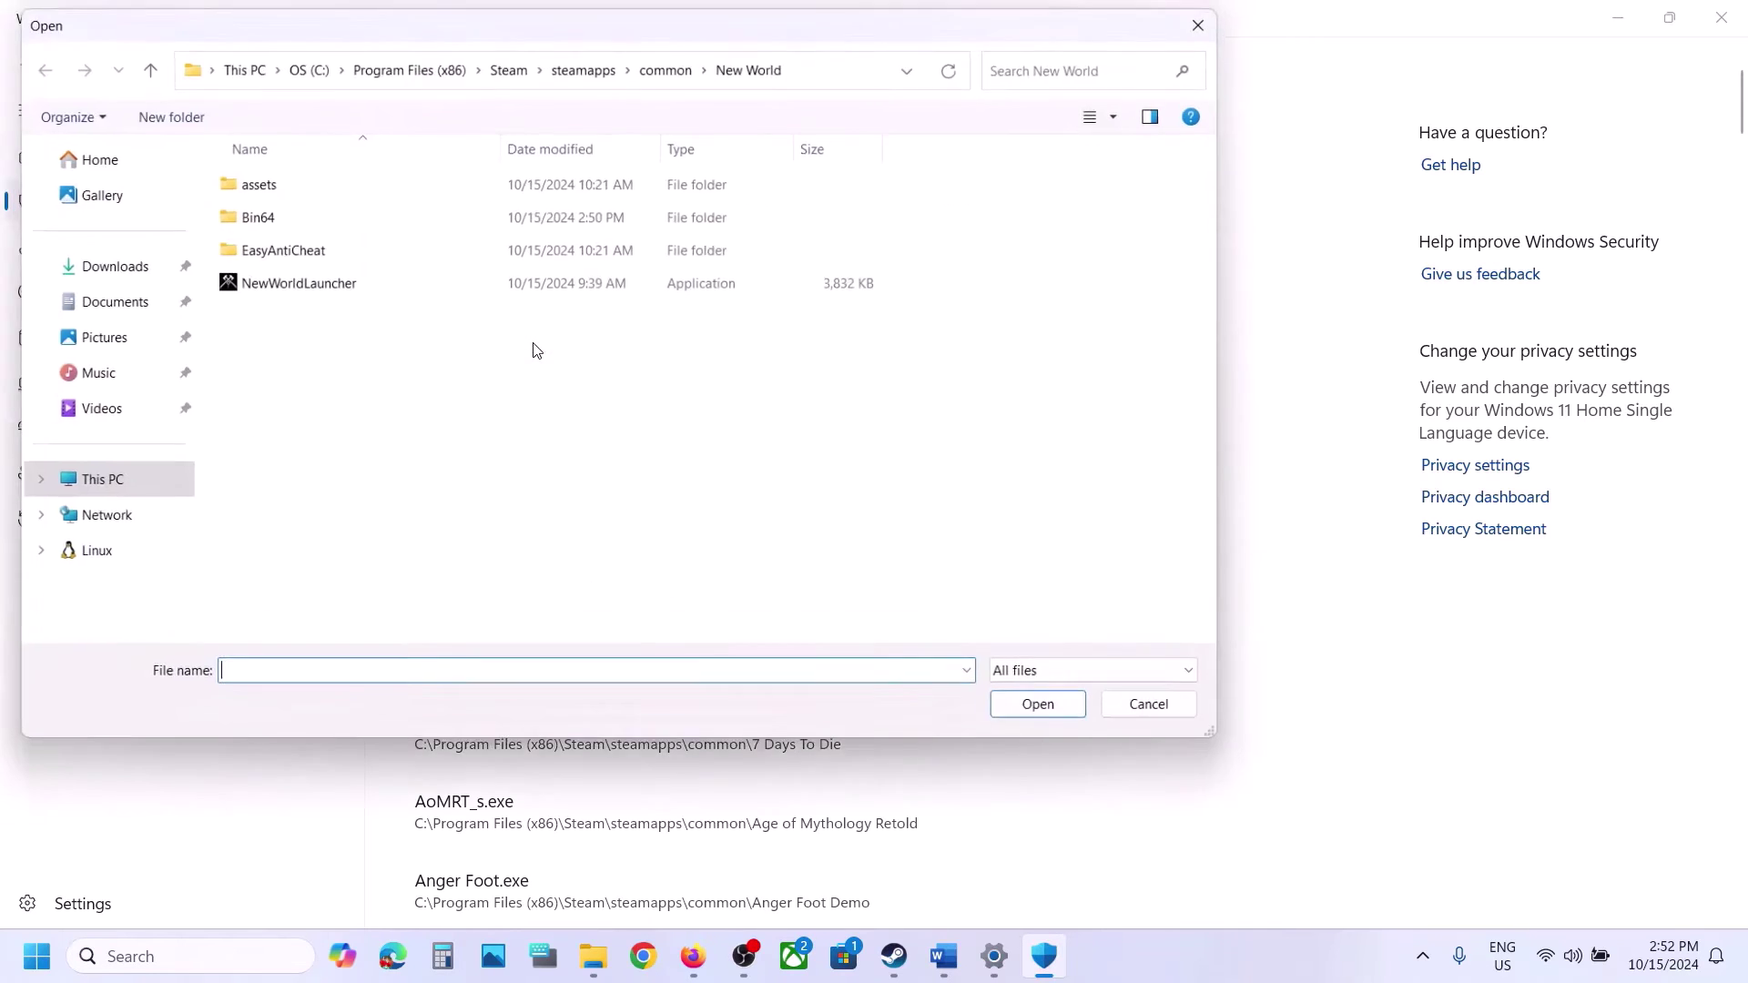
double_click(273, 219)
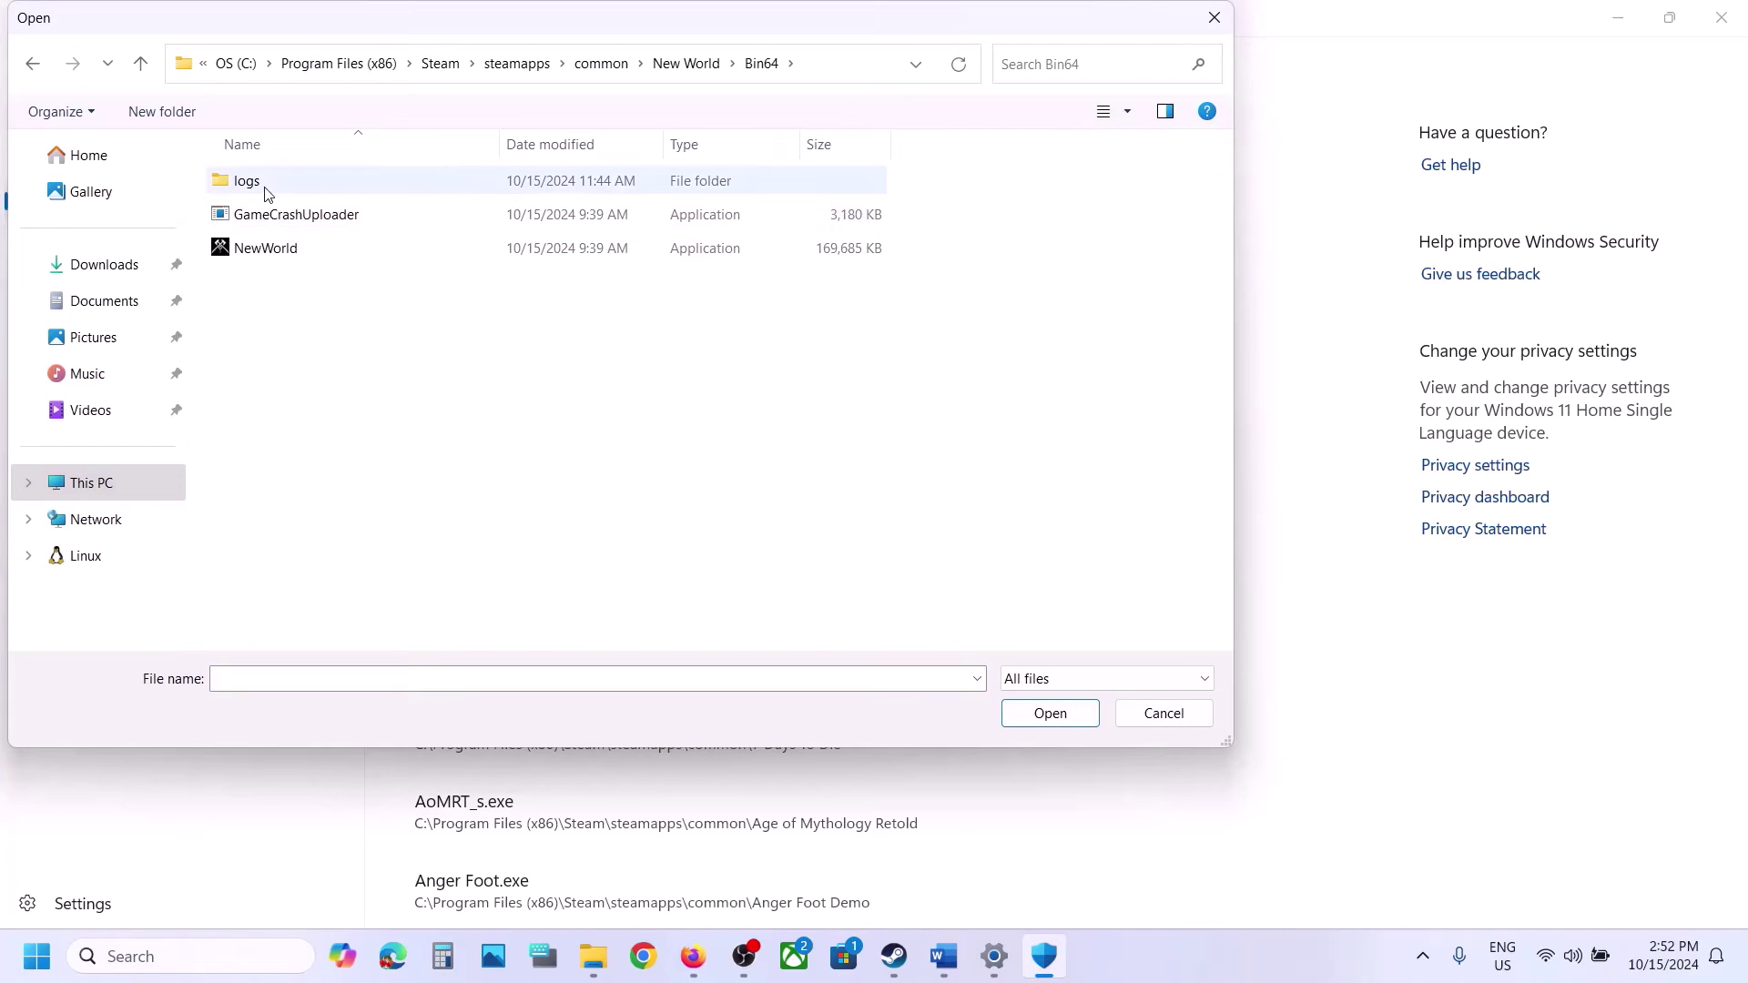
left_click(259, 251)
left_click(1050, 713)
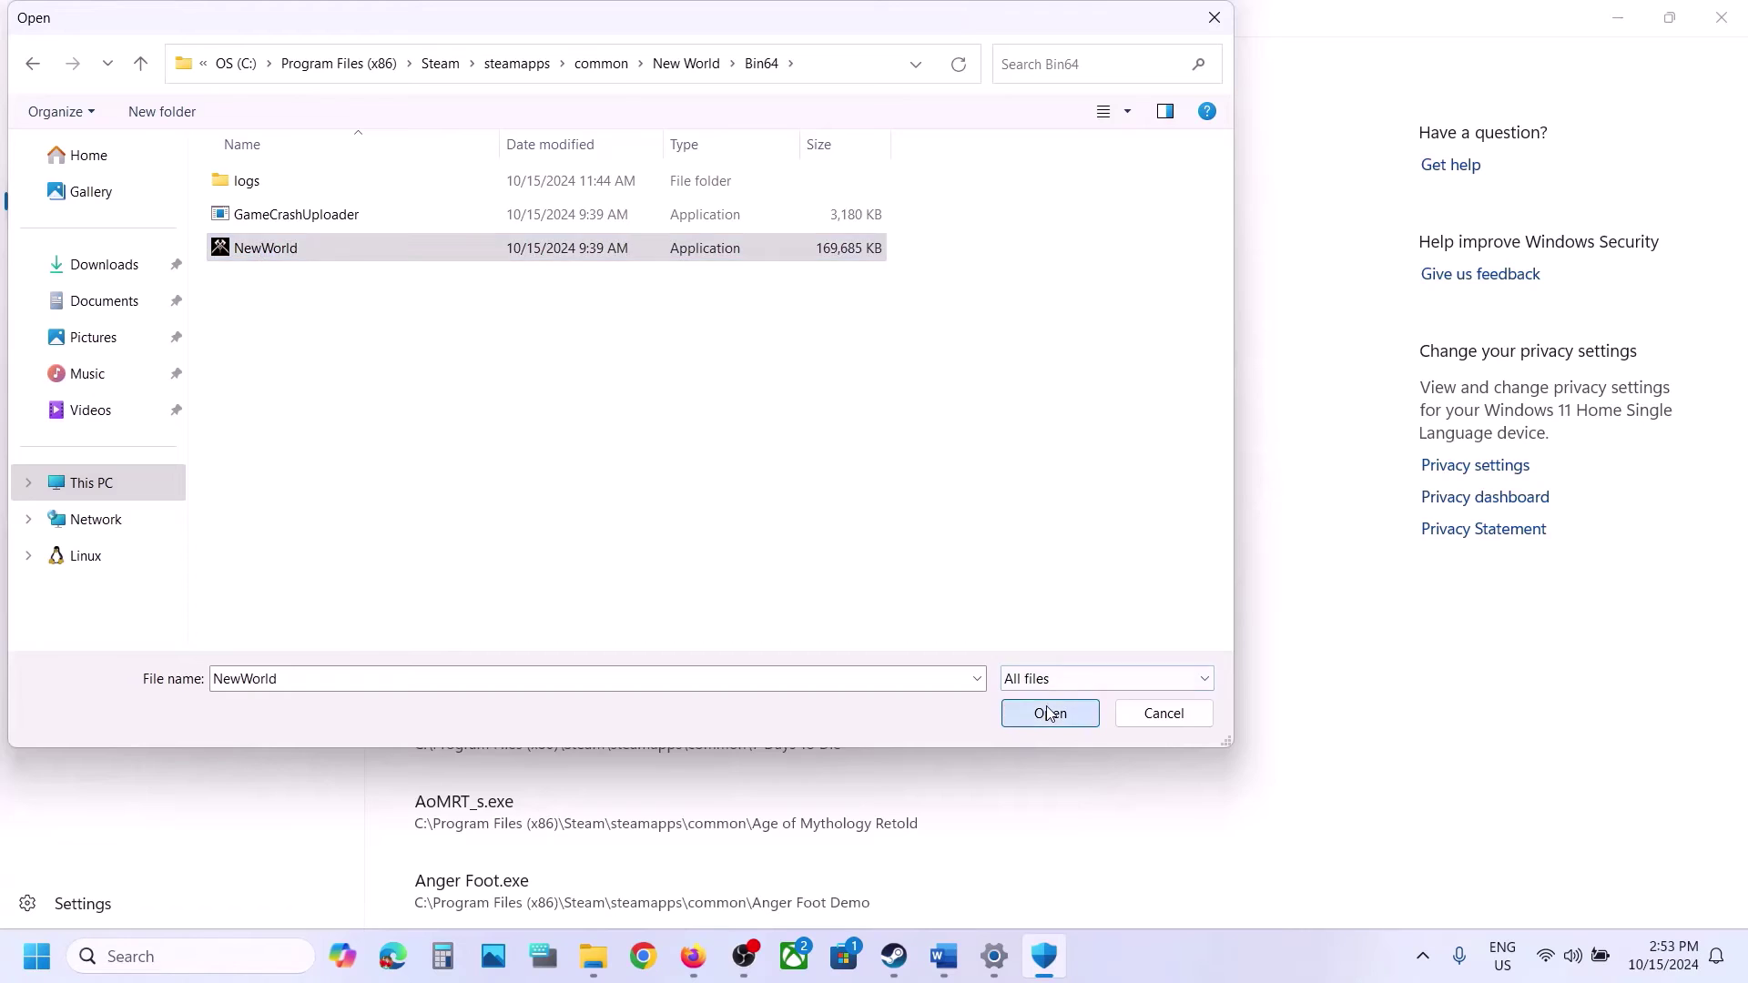
Open Windows Defender Firewall's allowed apps list from Control Panel and unlock its settings for changes.
left_click(173, 967)
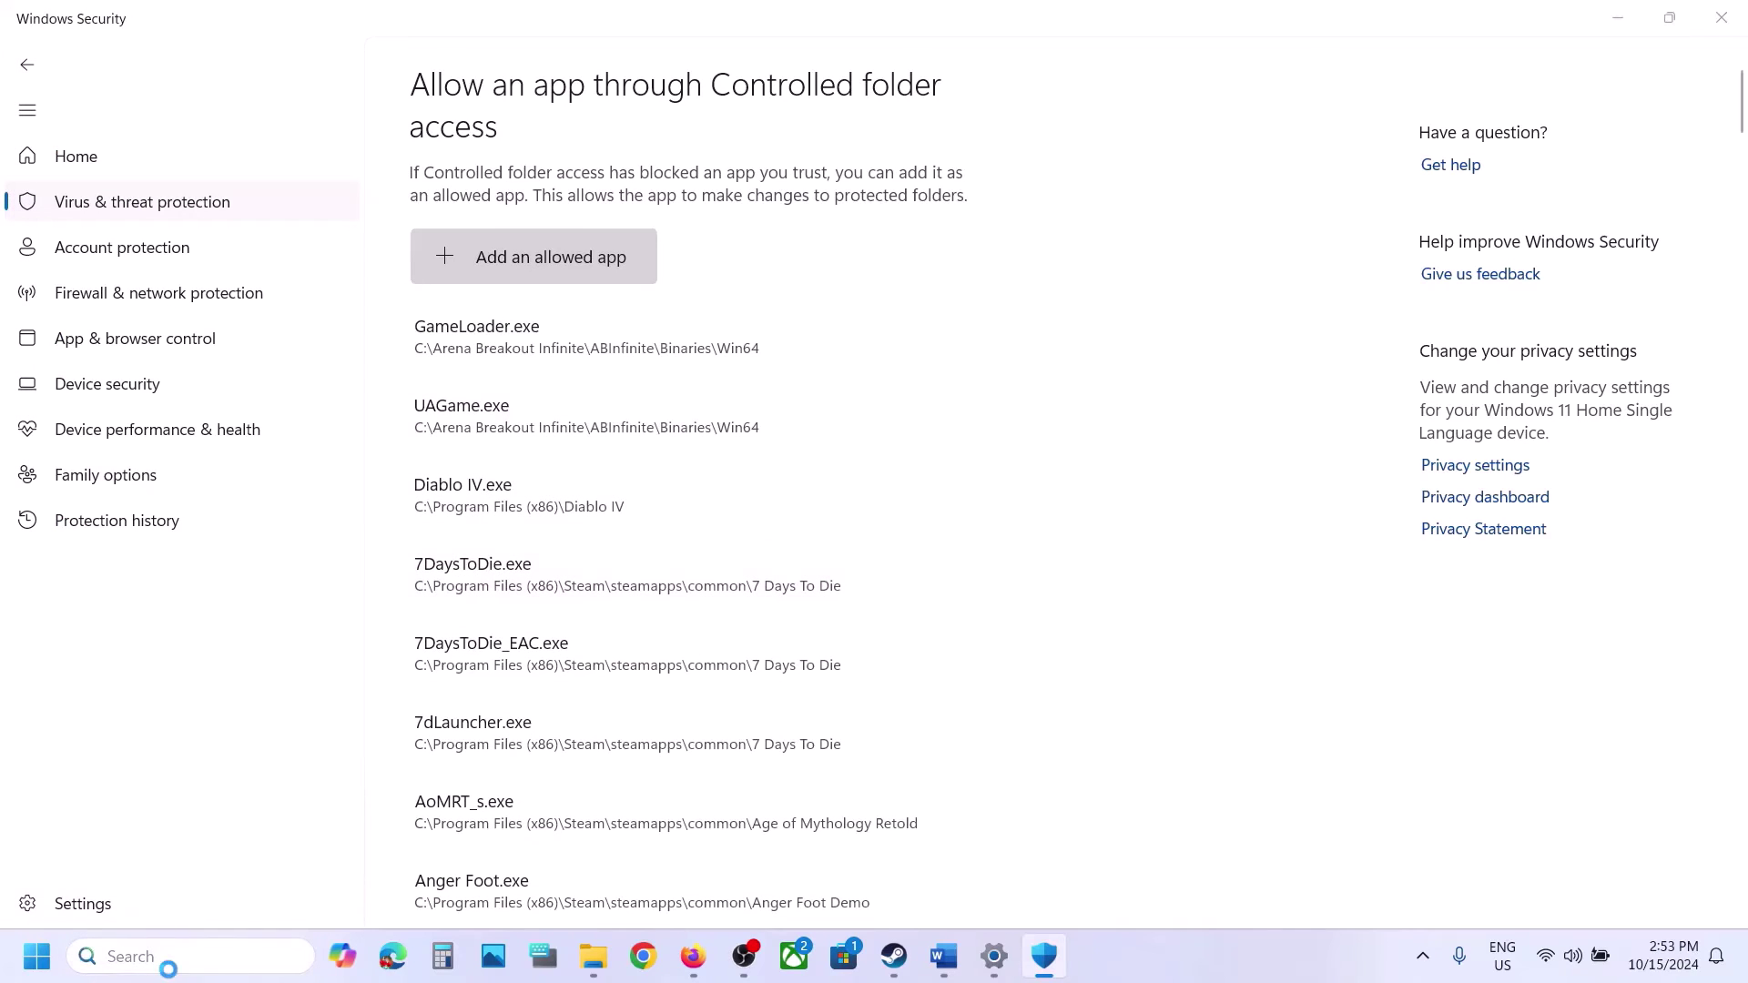
type("control")
key("Return")
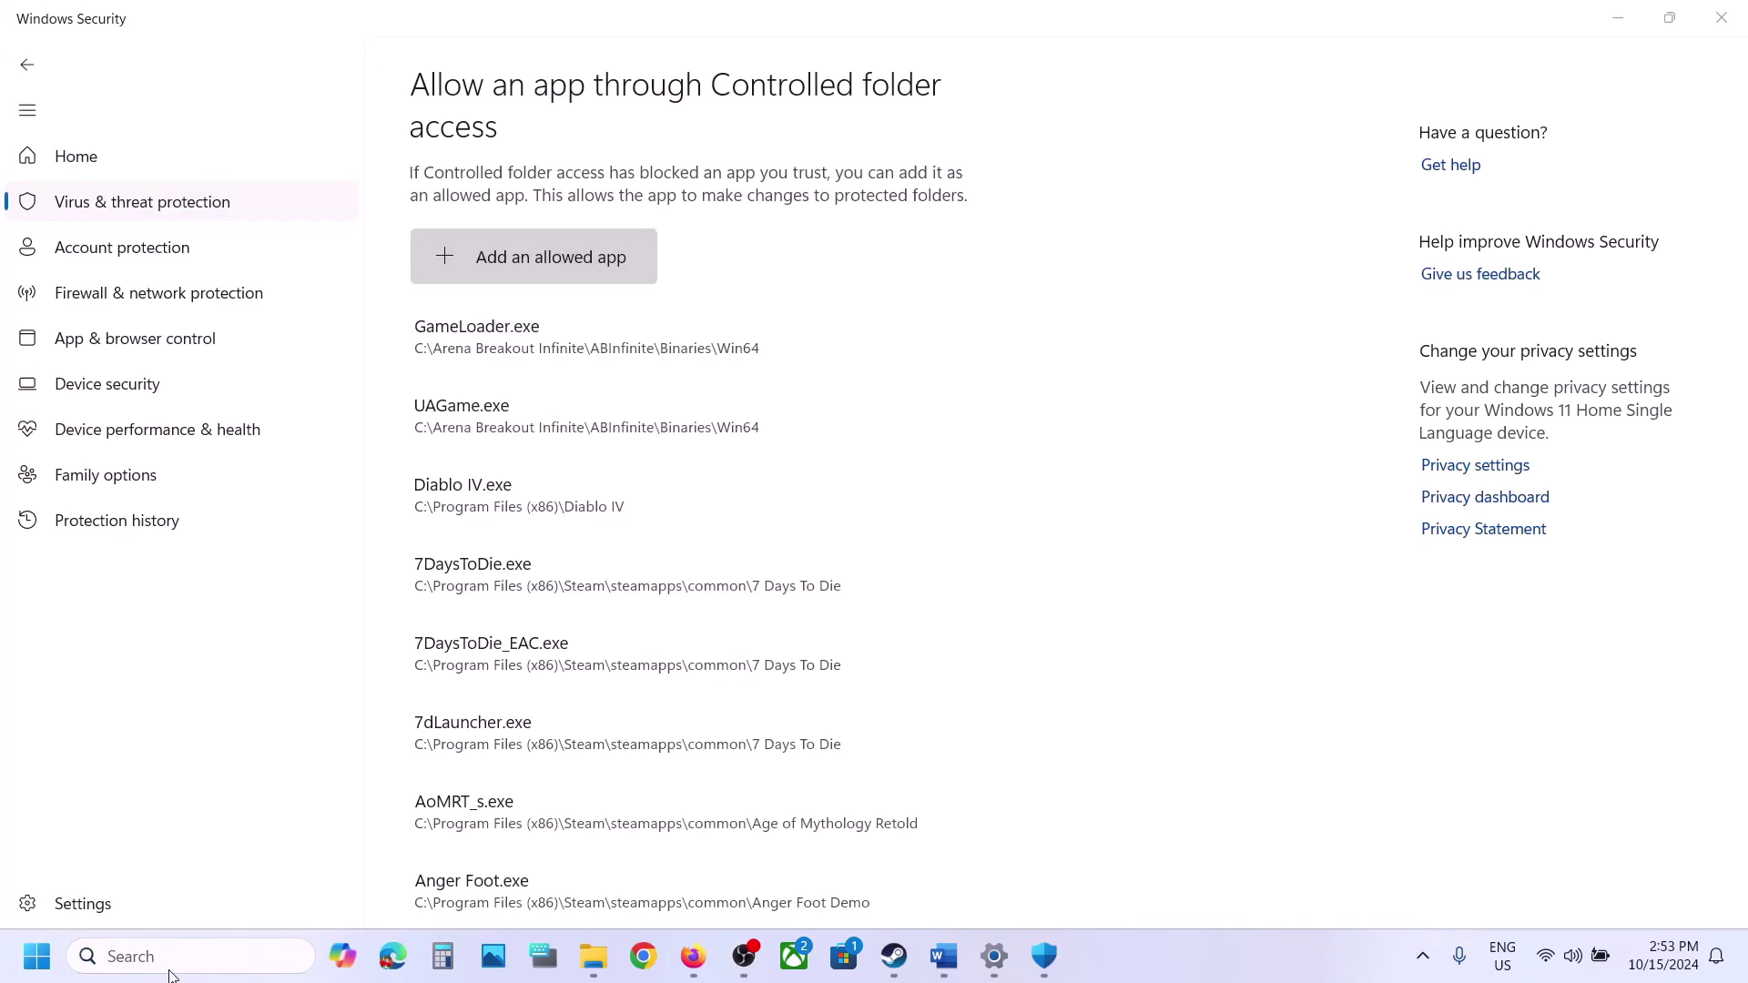
left_click(644, 179)
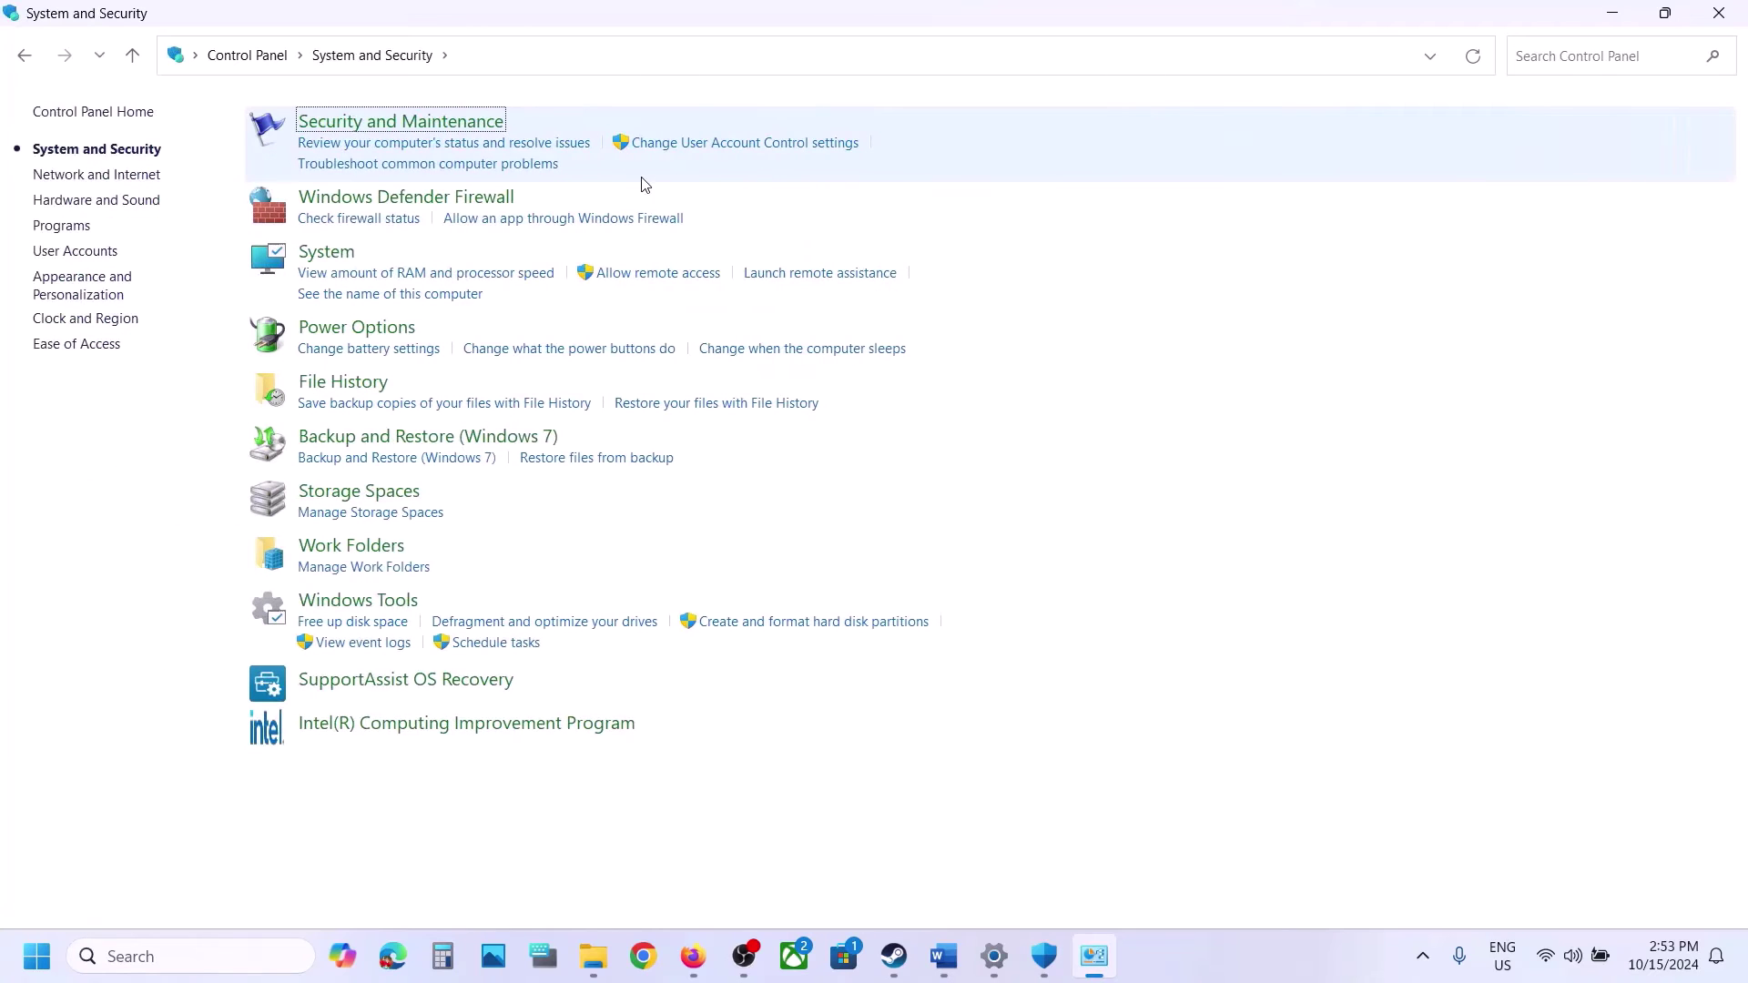
left_click(416, 197)
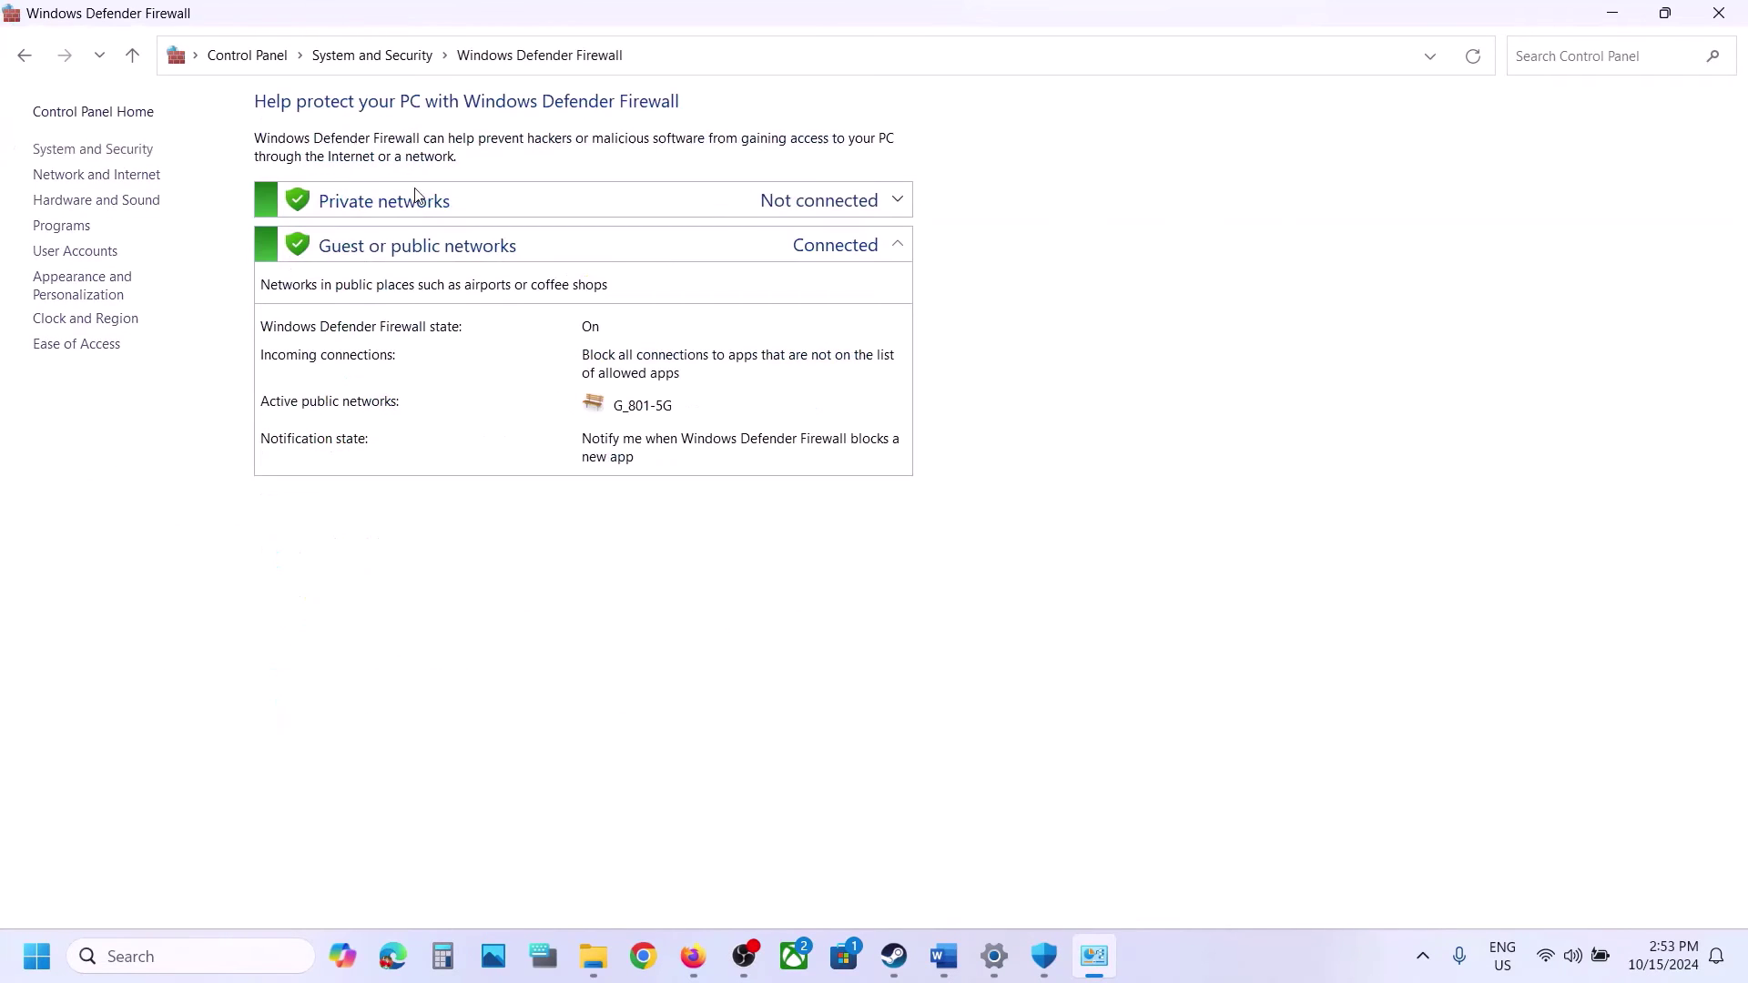
left_click(120, 175)
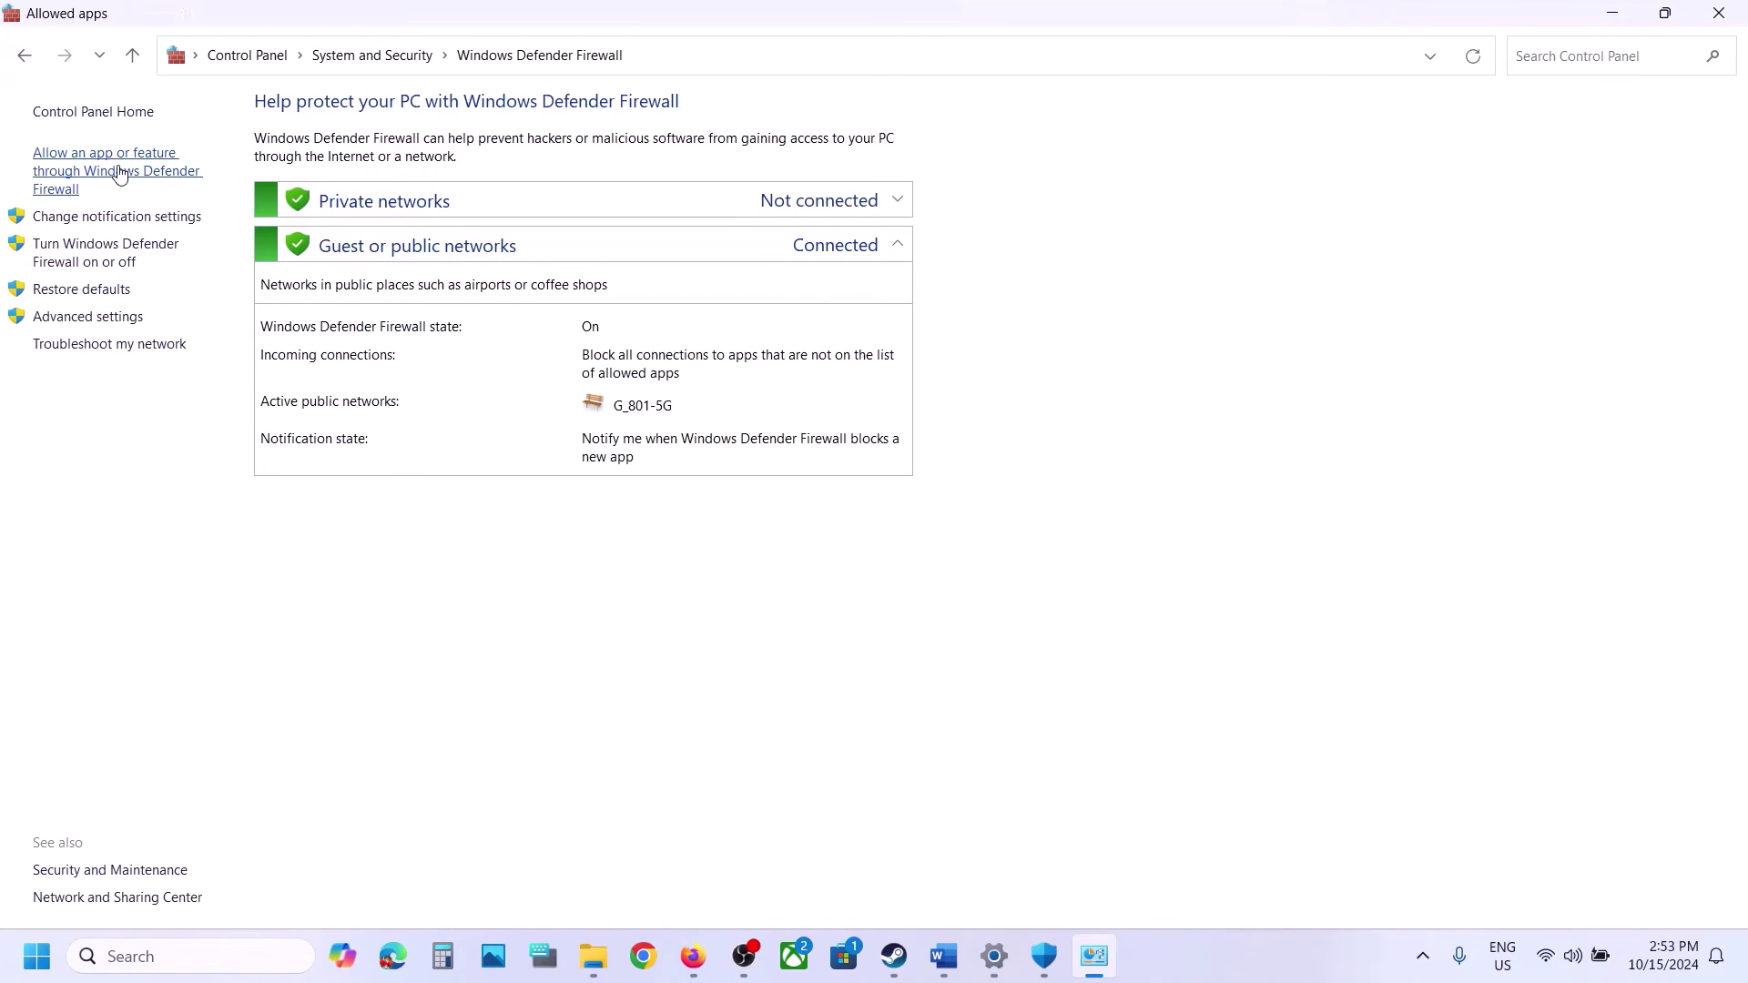
left_click(1145, 176)
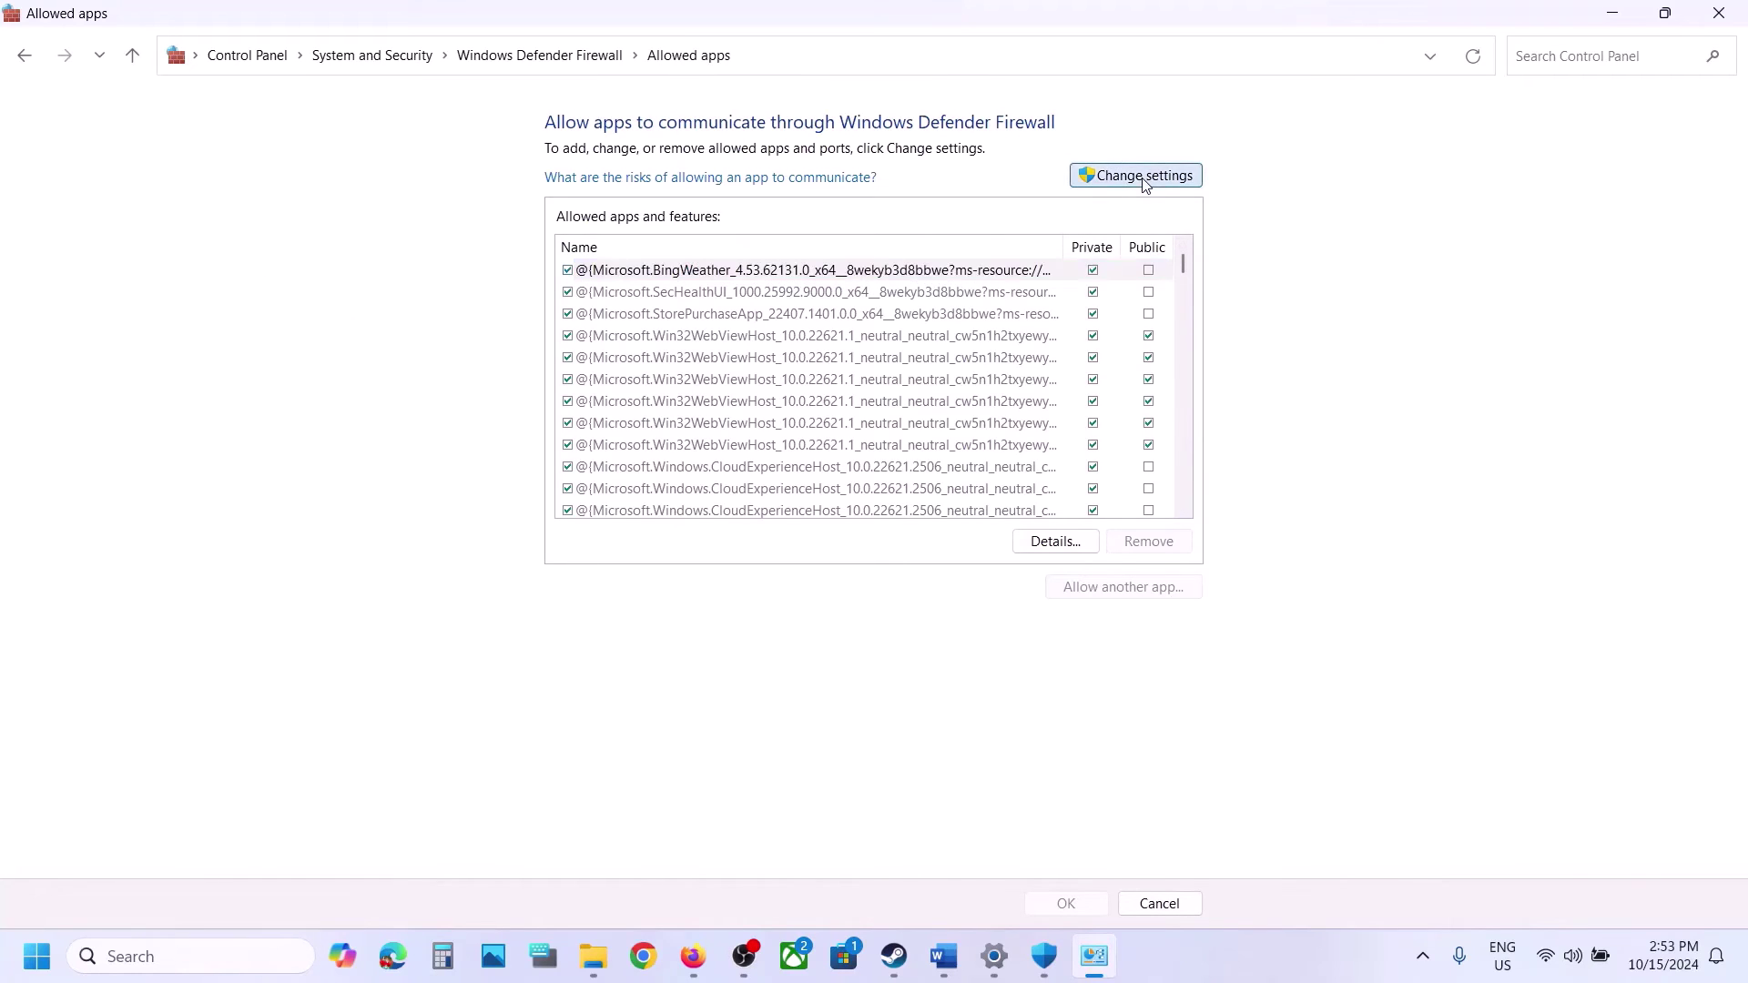
Start allowing another app through the firewall and browse to the Steam folder in C:\Program Files (x86).
left_click(1093, 591)
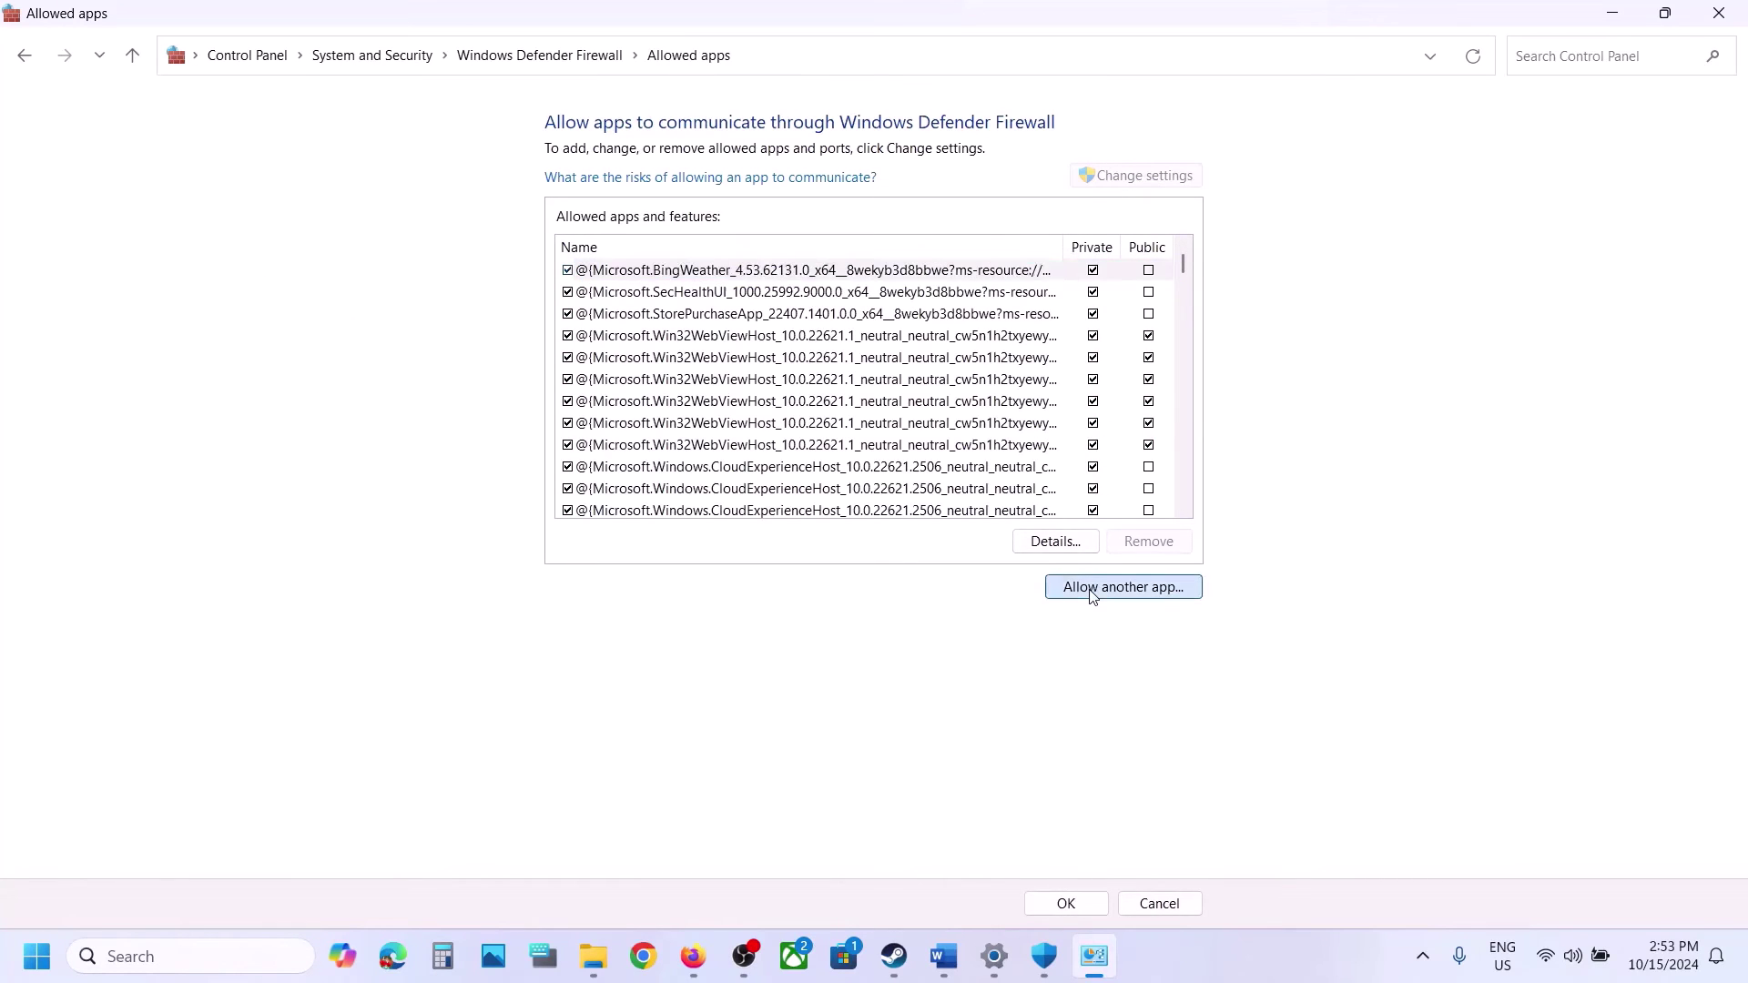
left_click(1025, 583)
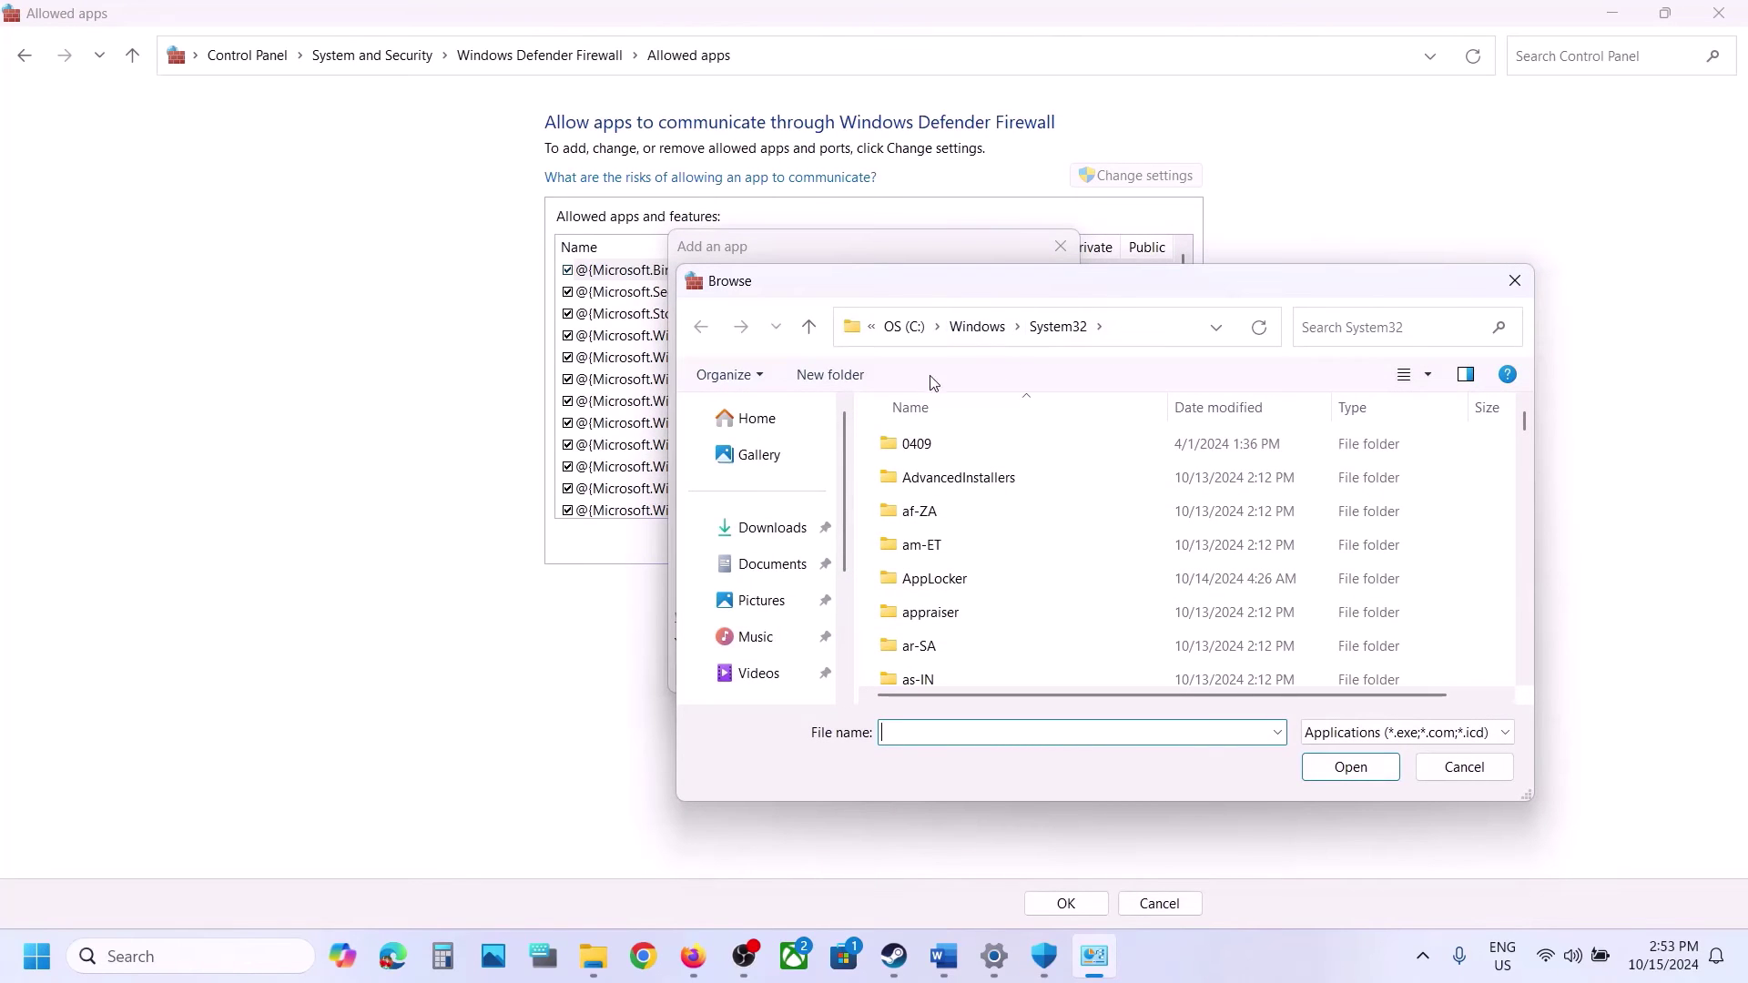
left_click(904, 327)
scroll(975, 537, "up", 2)
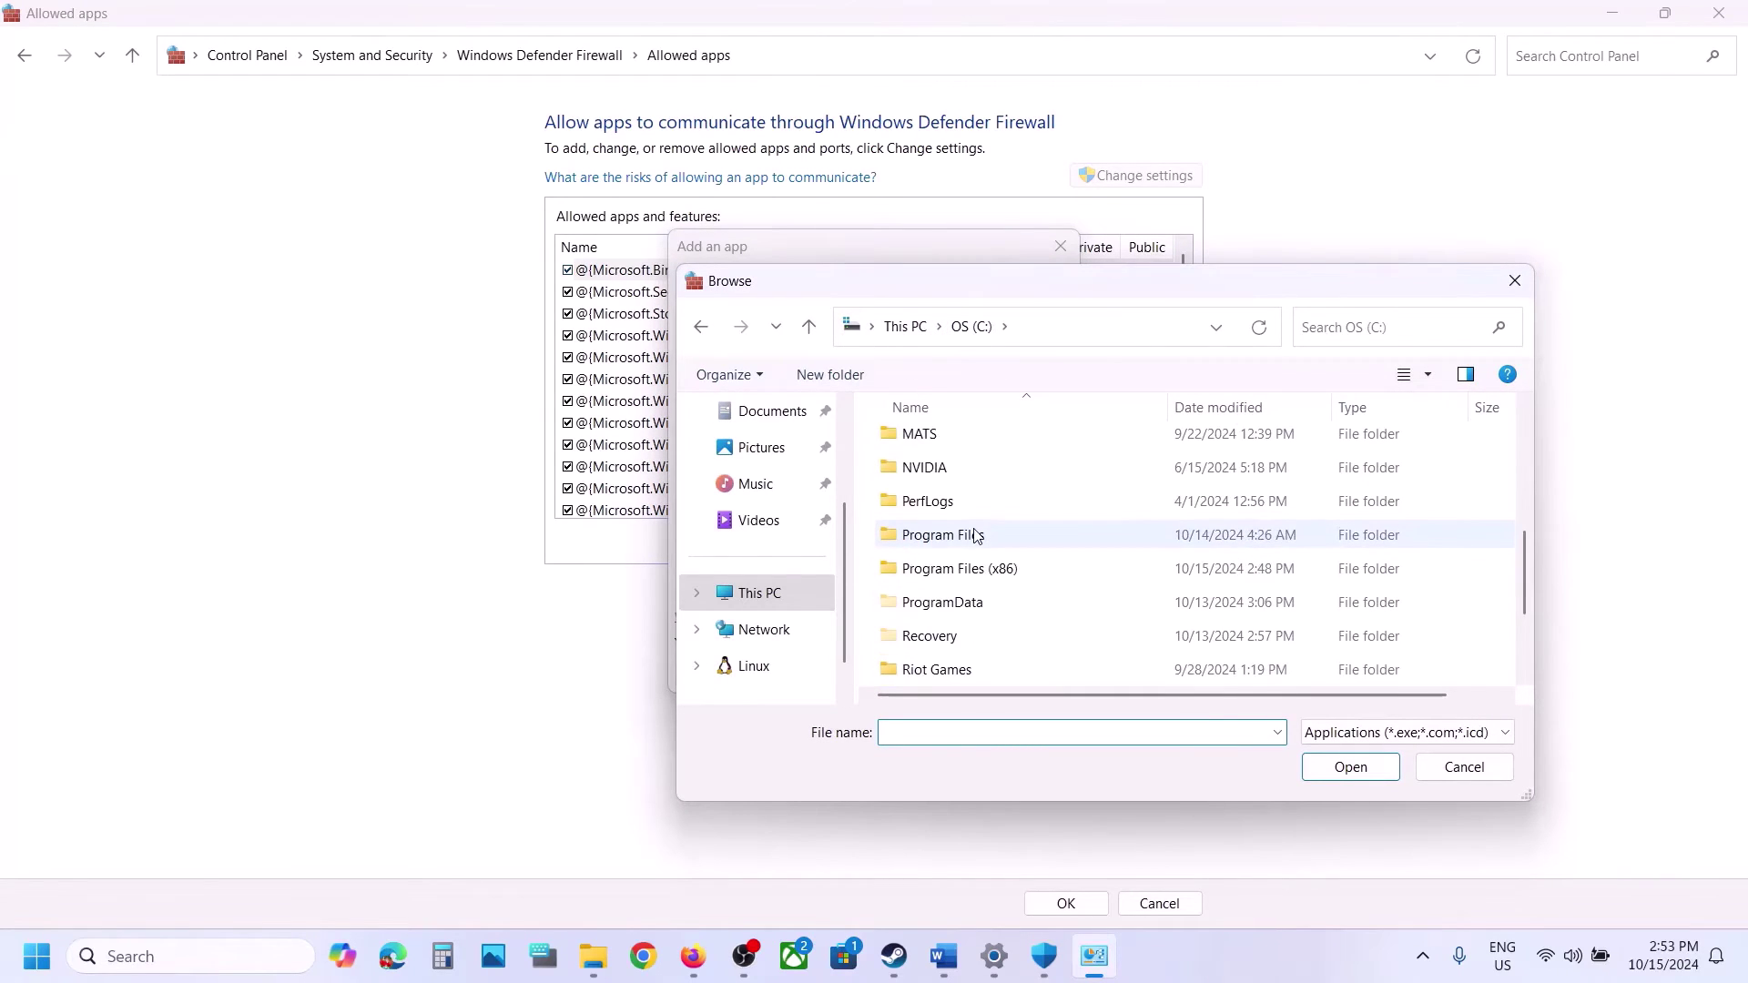
double_click(992, 571)
scroll(997, 574, "down", 6)
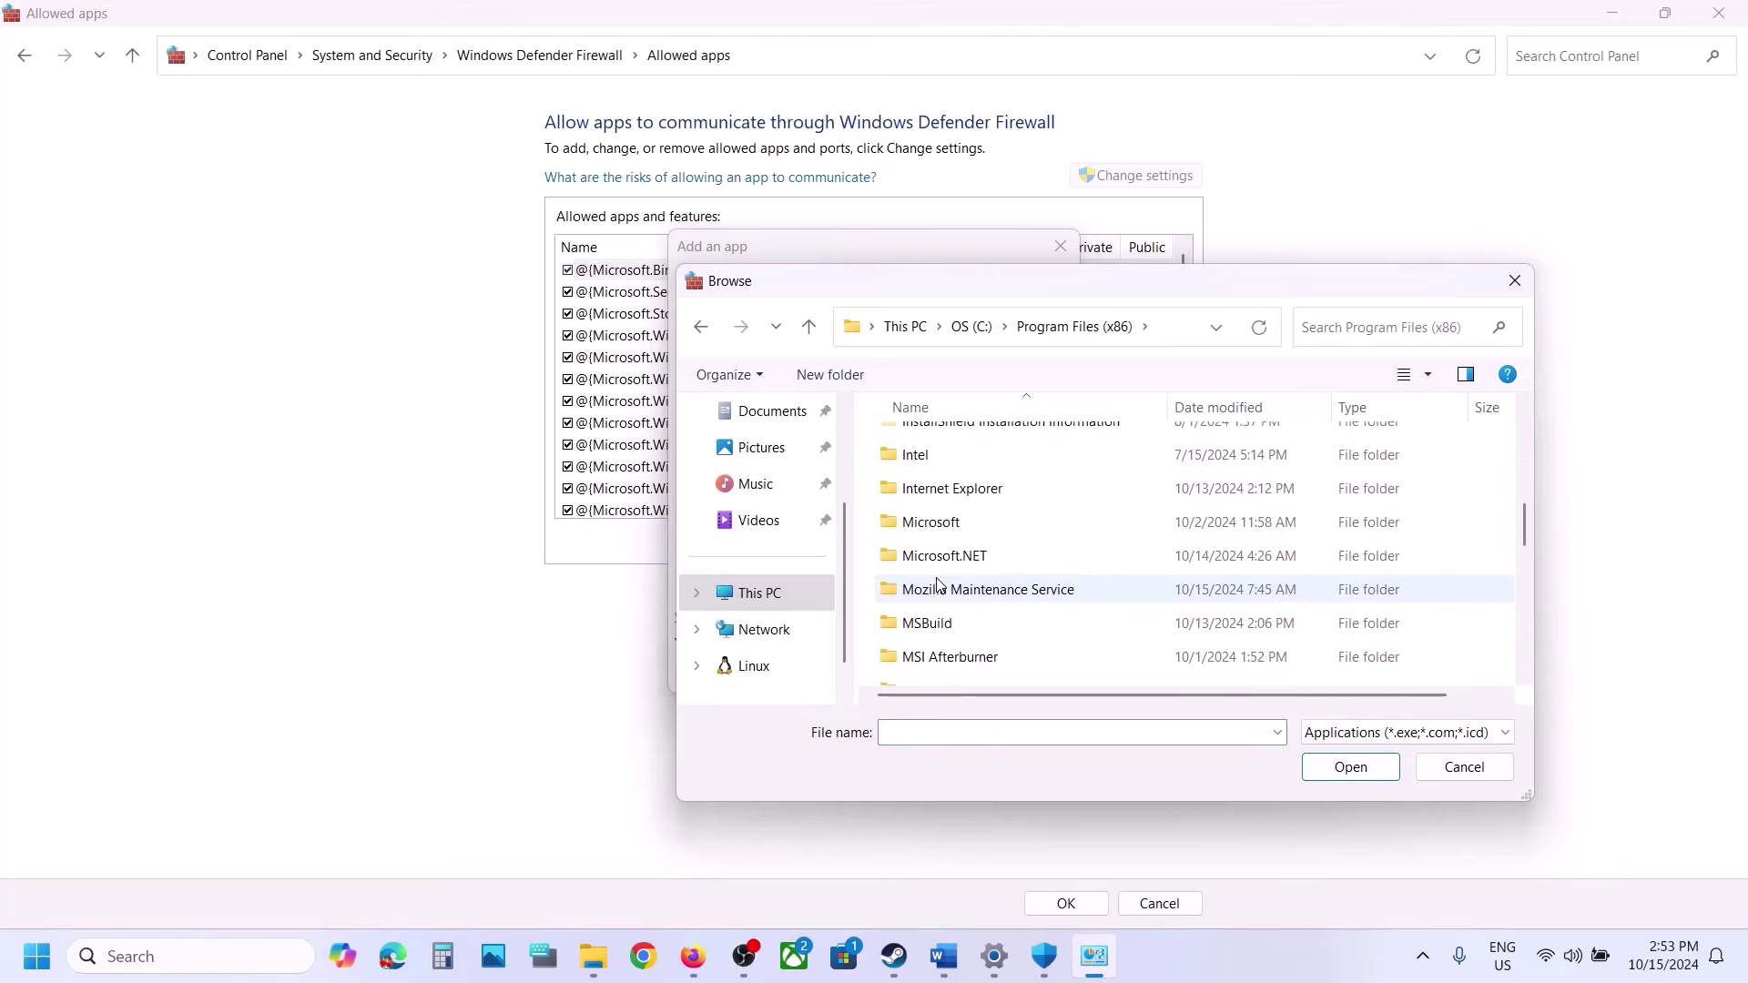
scroll(979, 551, "down", 5)
double_click(949, 596)
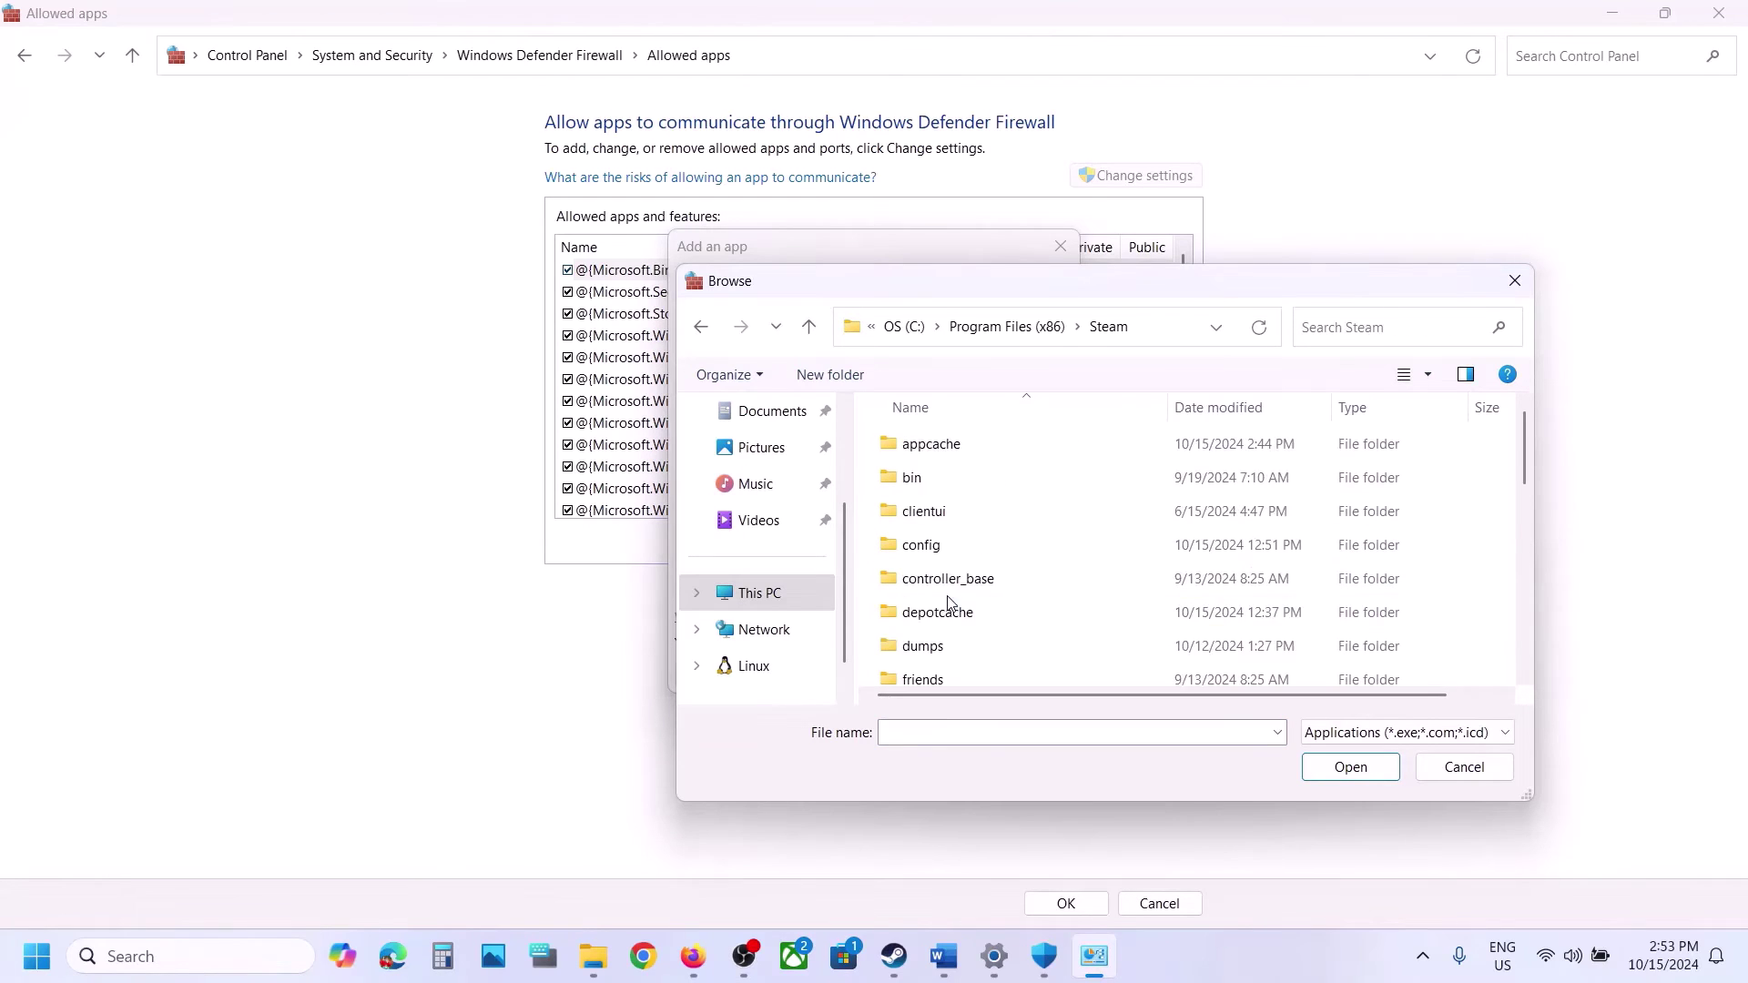
Browse on through steamapps\common\New World to the game's Bin64 folder.
scroll(947, 600, "down", 5)
left_click(933, 464)
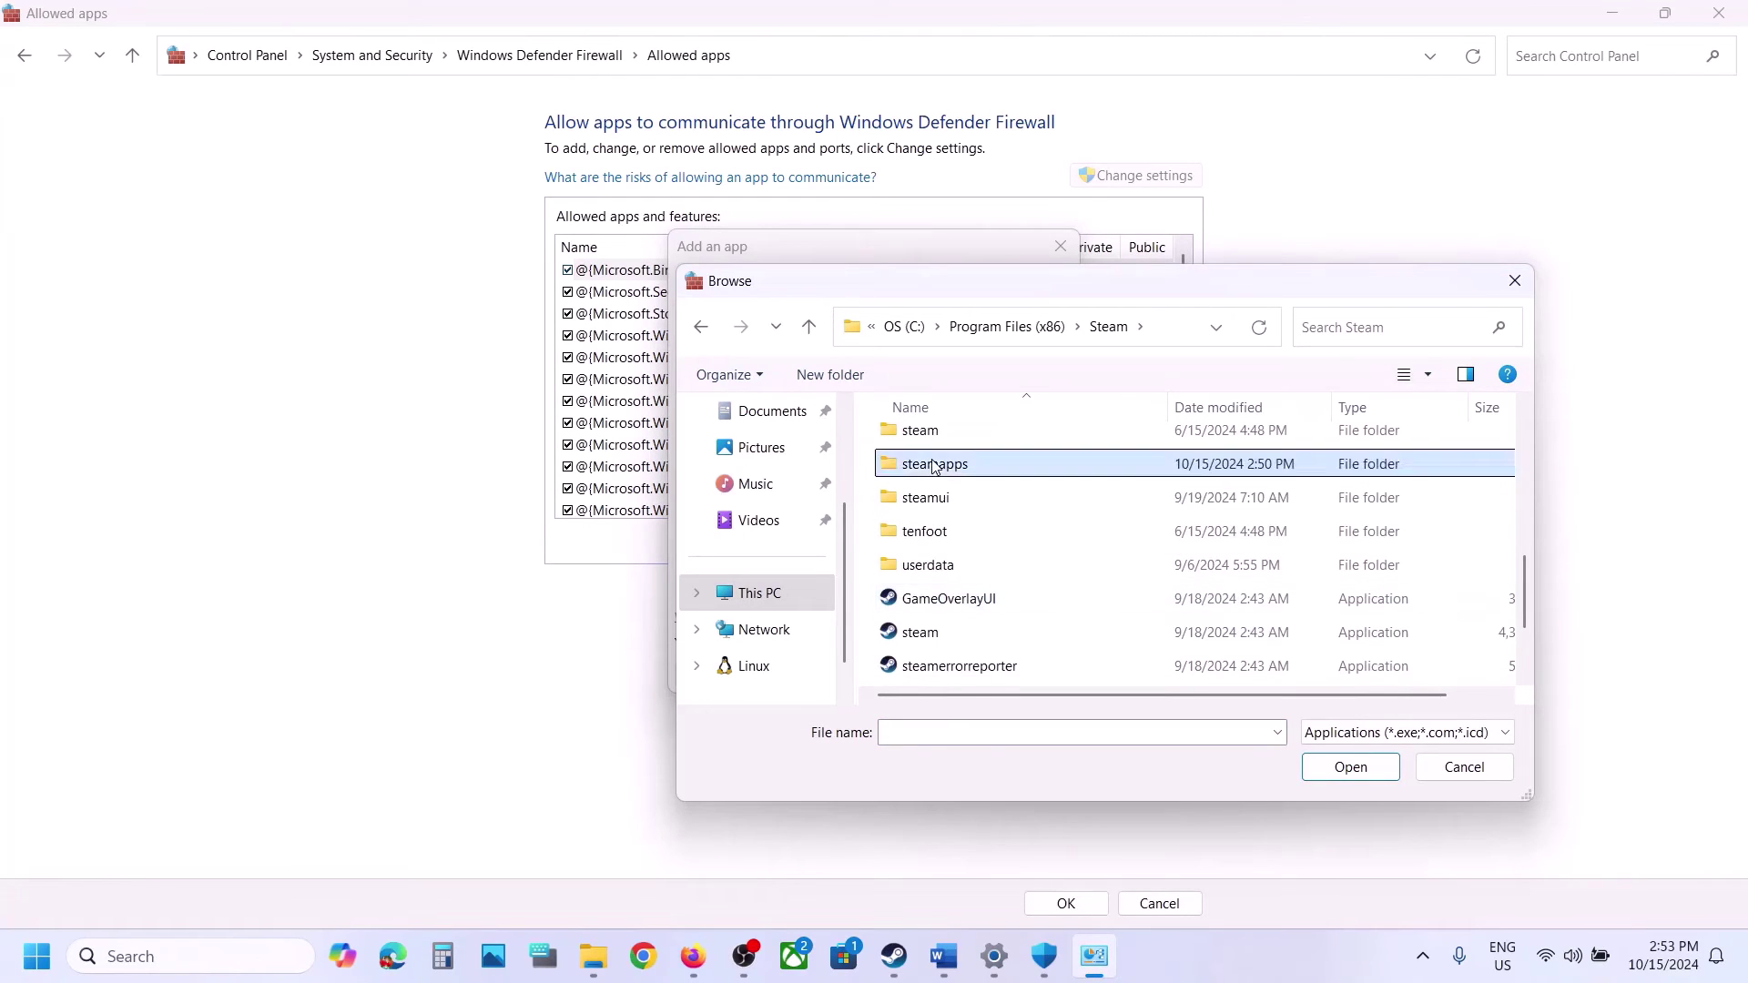
double_click(934, 465)
double_click(937, 452)
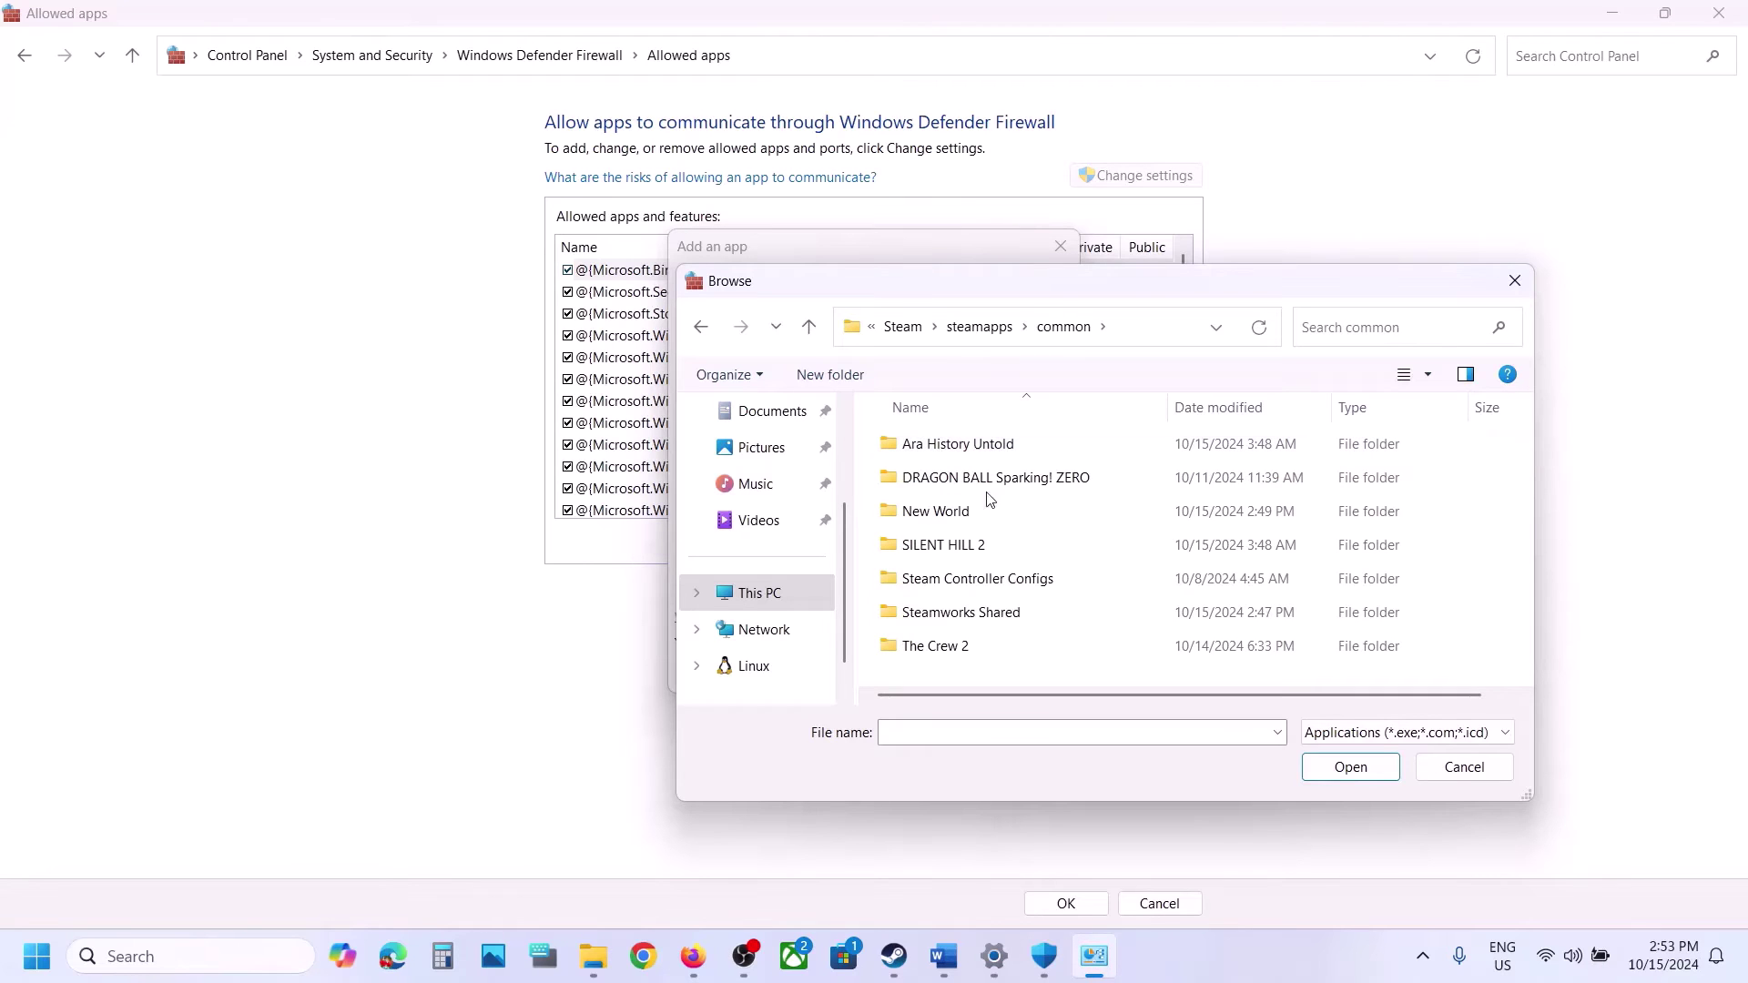
double_click(978, 517)
left_click(928, 473)
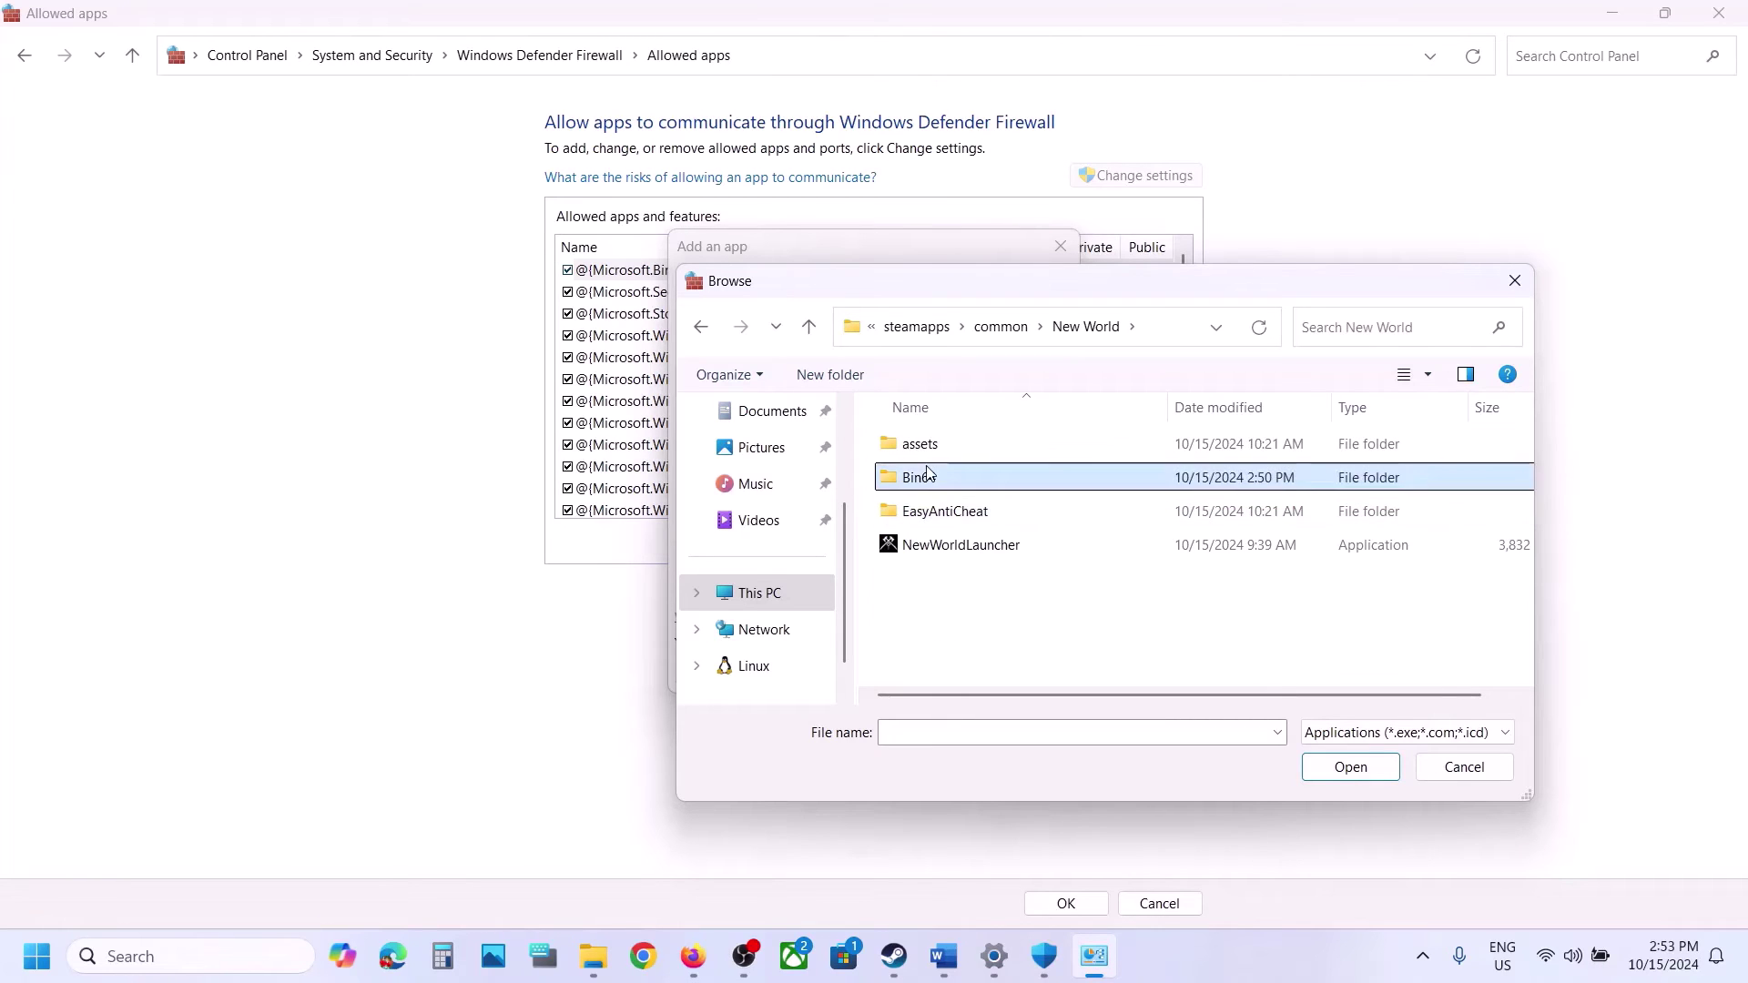
double_click(928, 473)
Add the NewWorld application to the firewall's allowed apps and save the list.
left_click(936, 511)
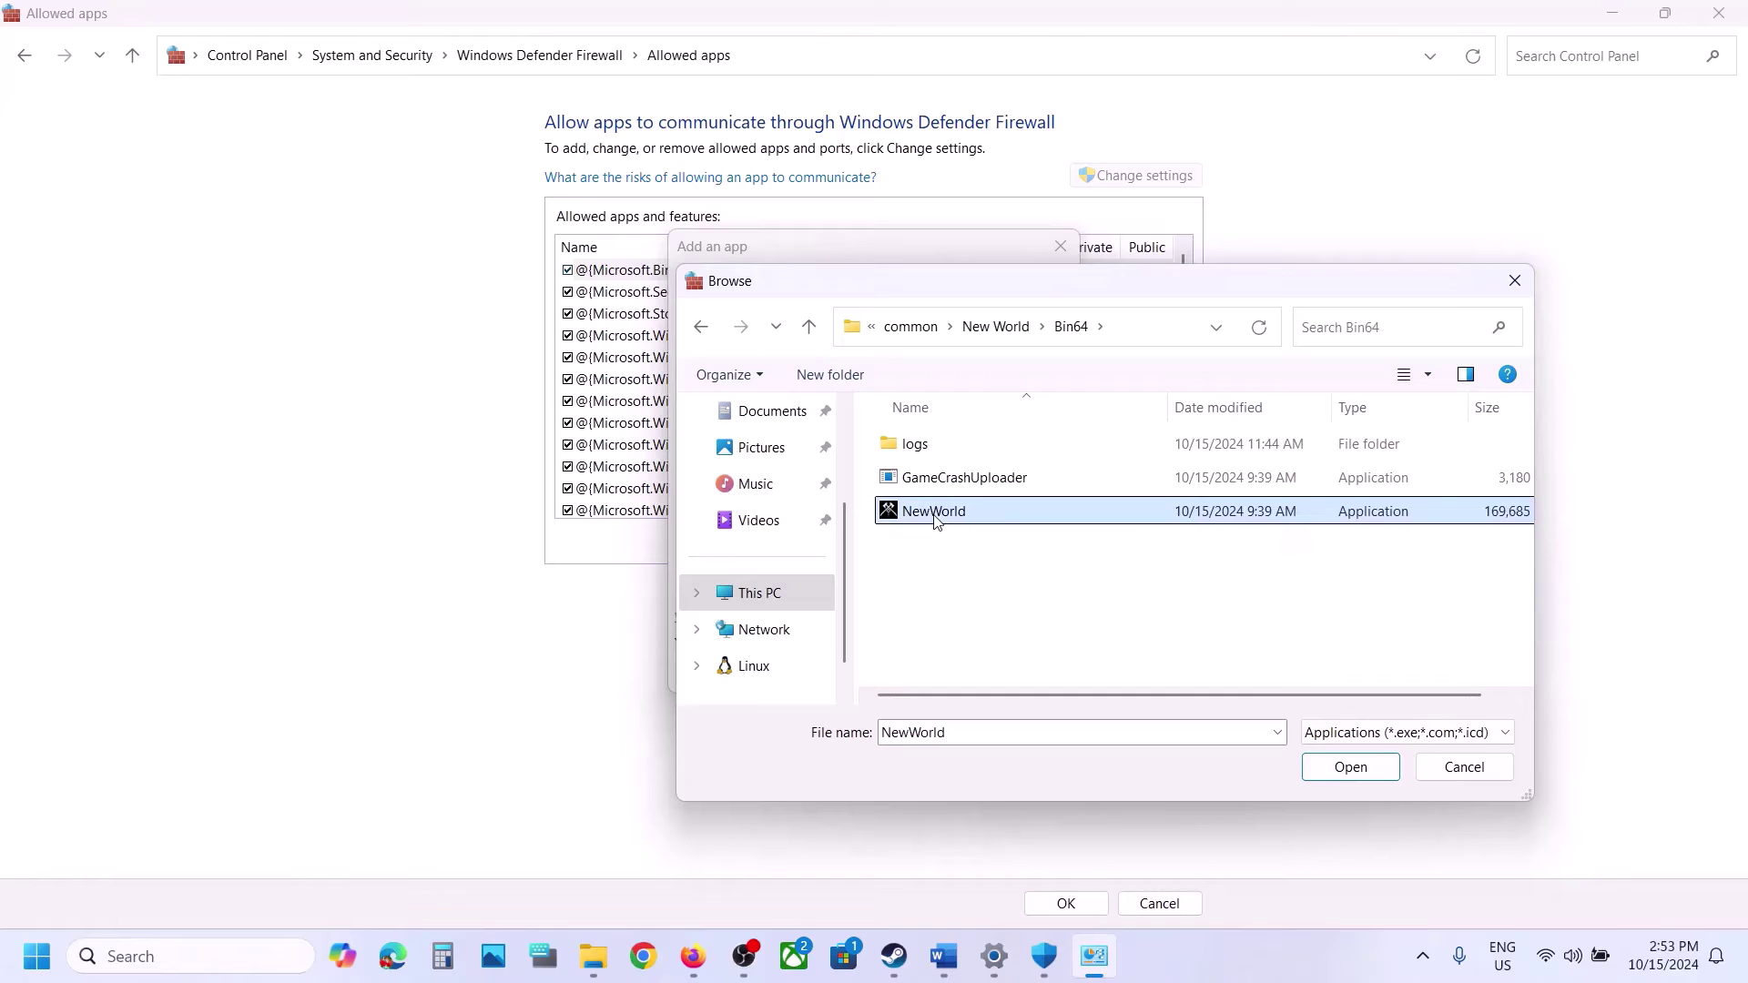
left_click(1395, 767)
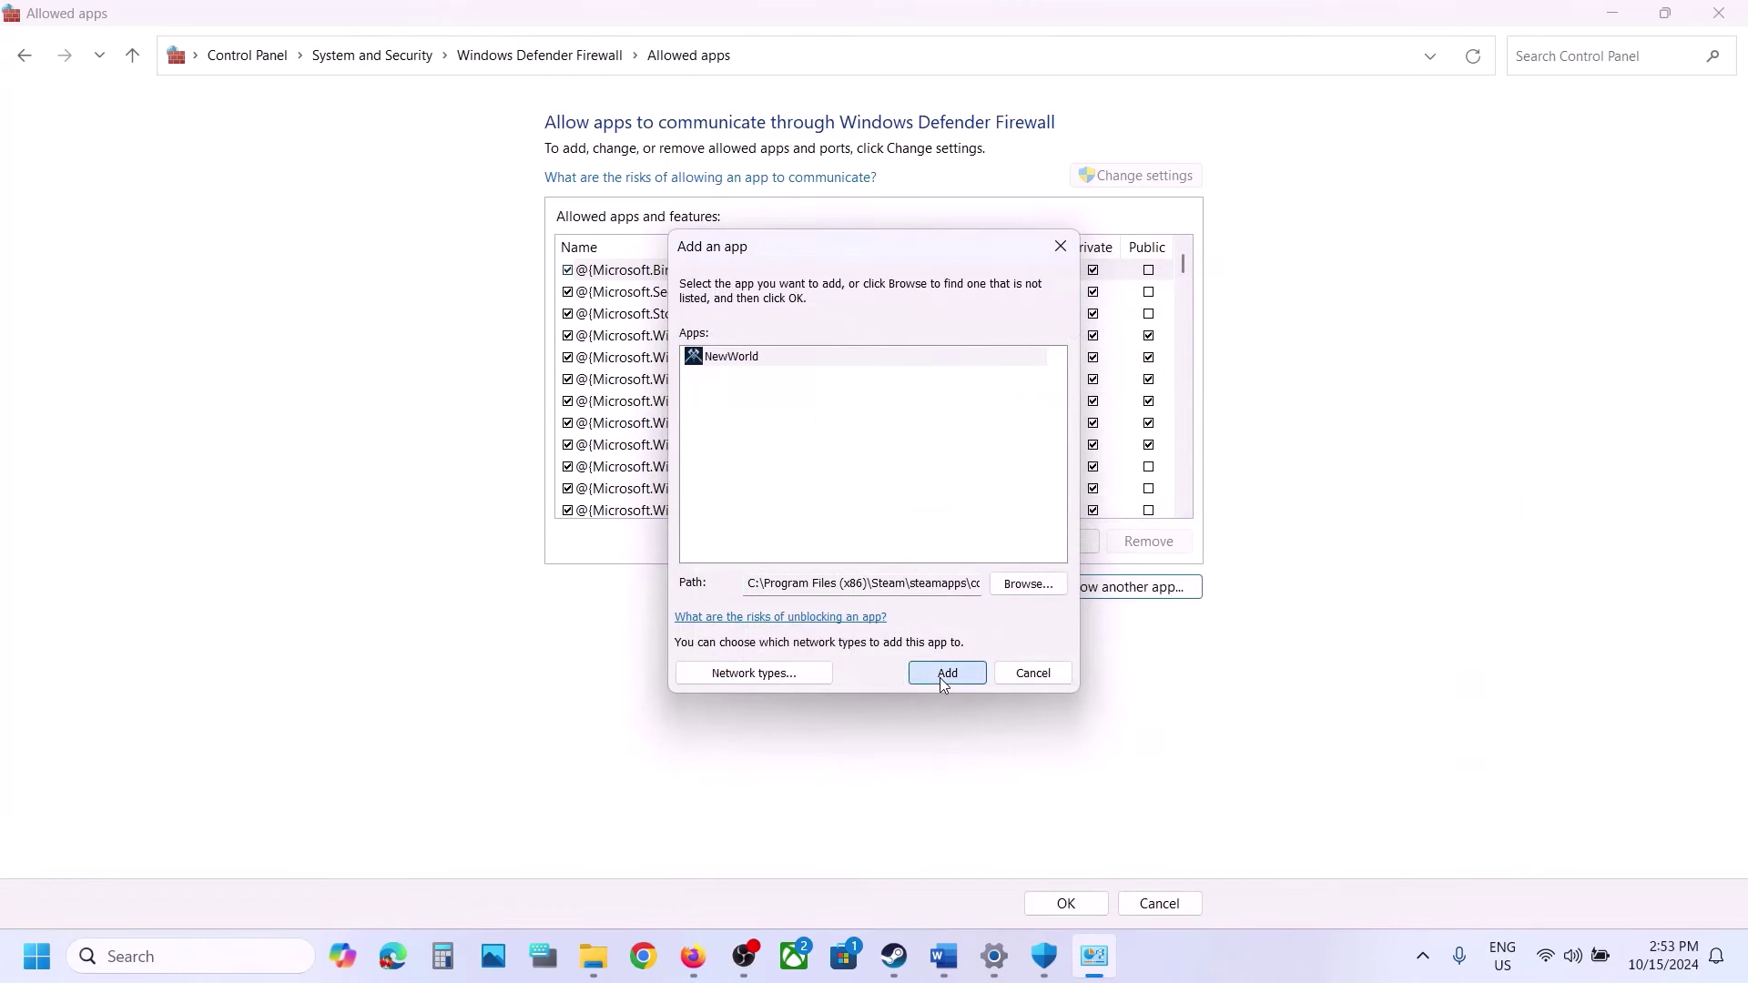
left_click(939, 678)
left_click(627, 491)
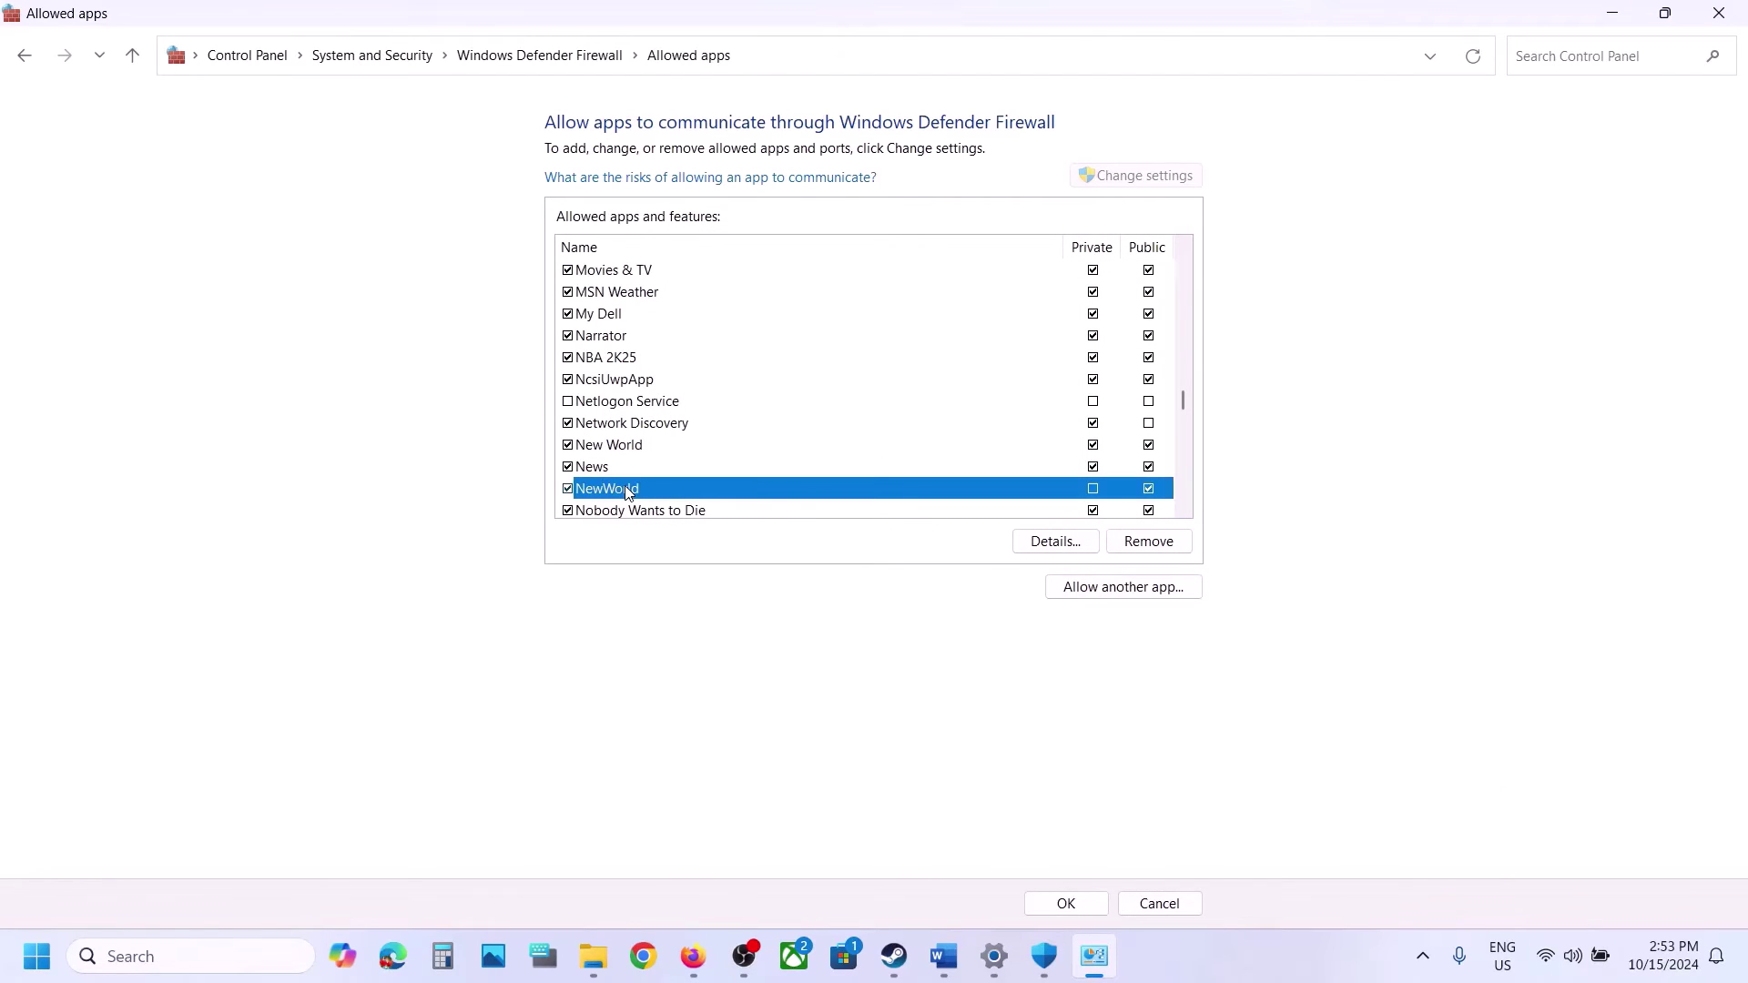
left_click(1065, 899)
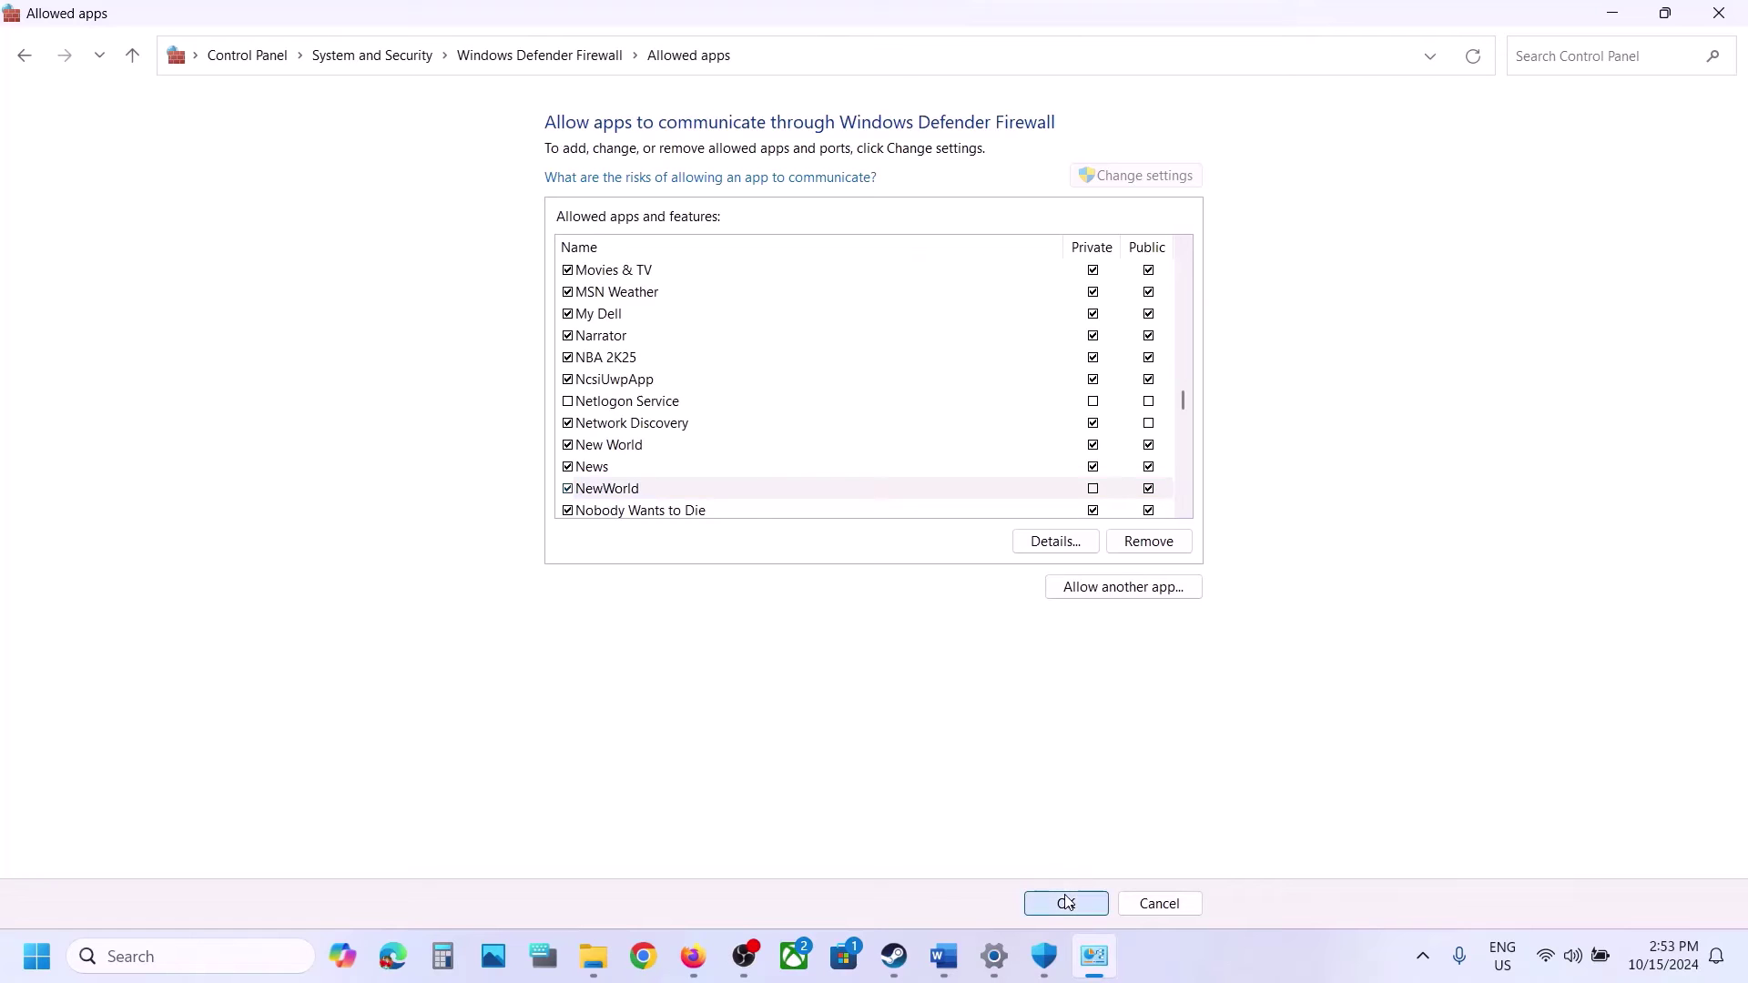
Close the firewall and Windows Security windows and go to Step 10, Increase the Virtual Memory, in the Word document.
left_click(1729, 15)
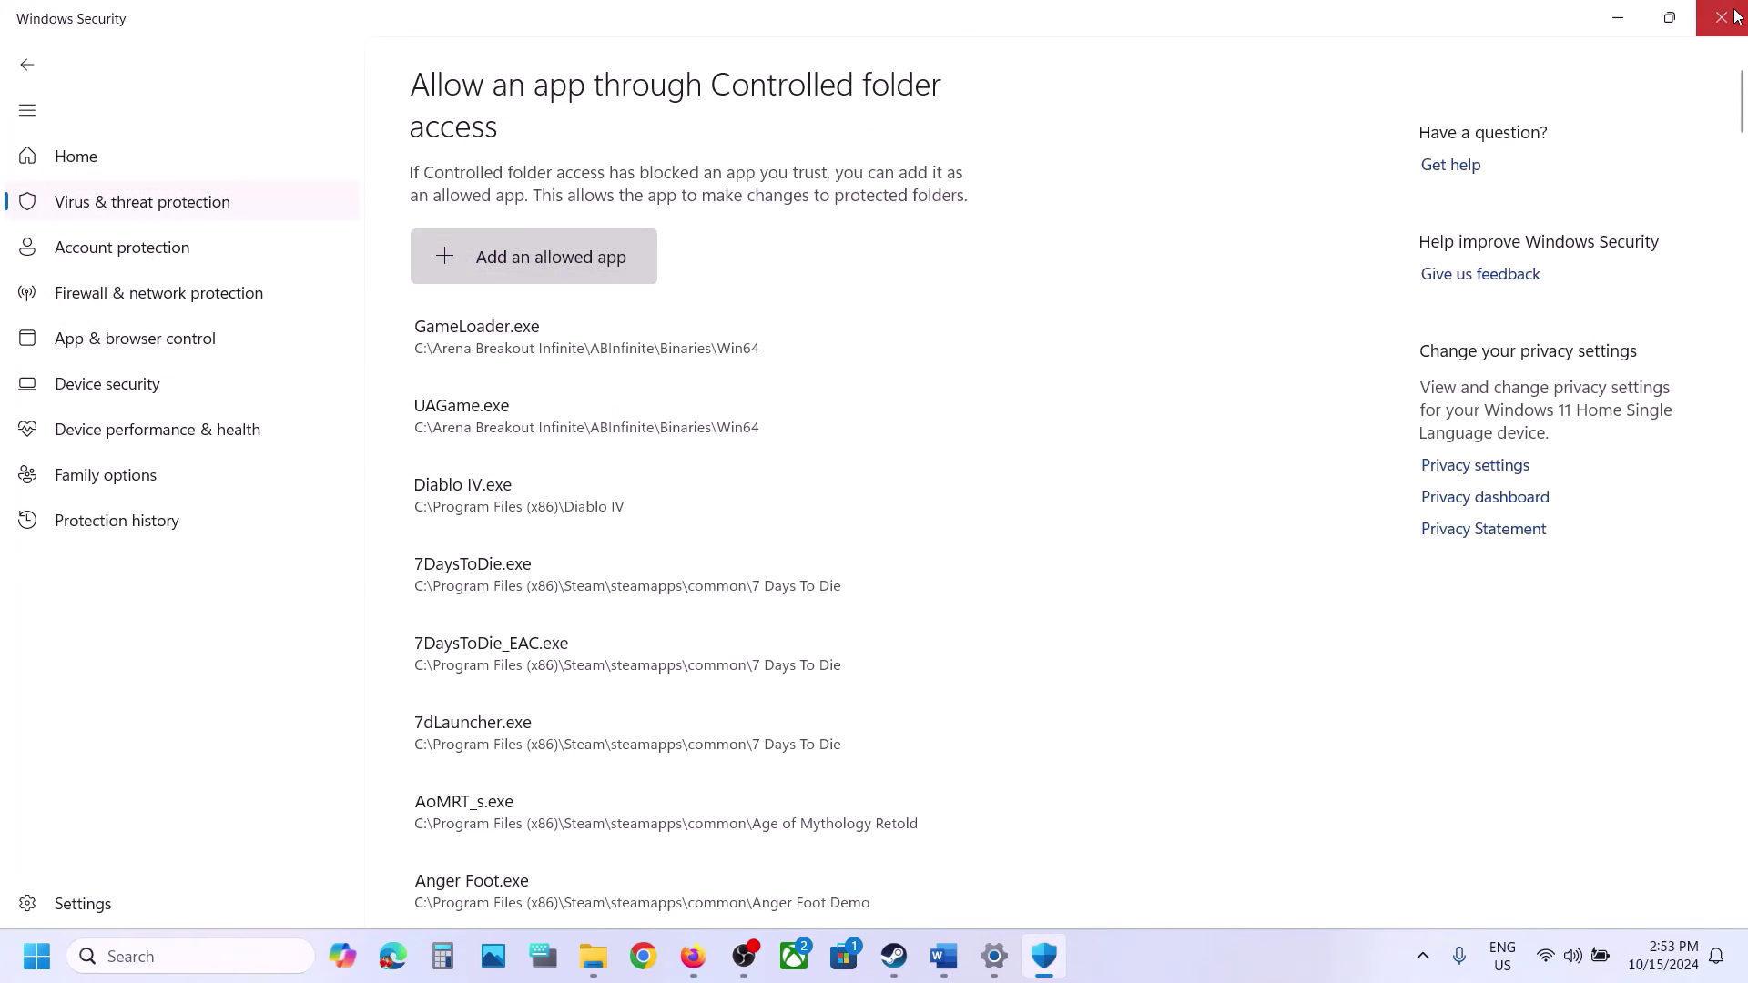
left_click(1729, 17)
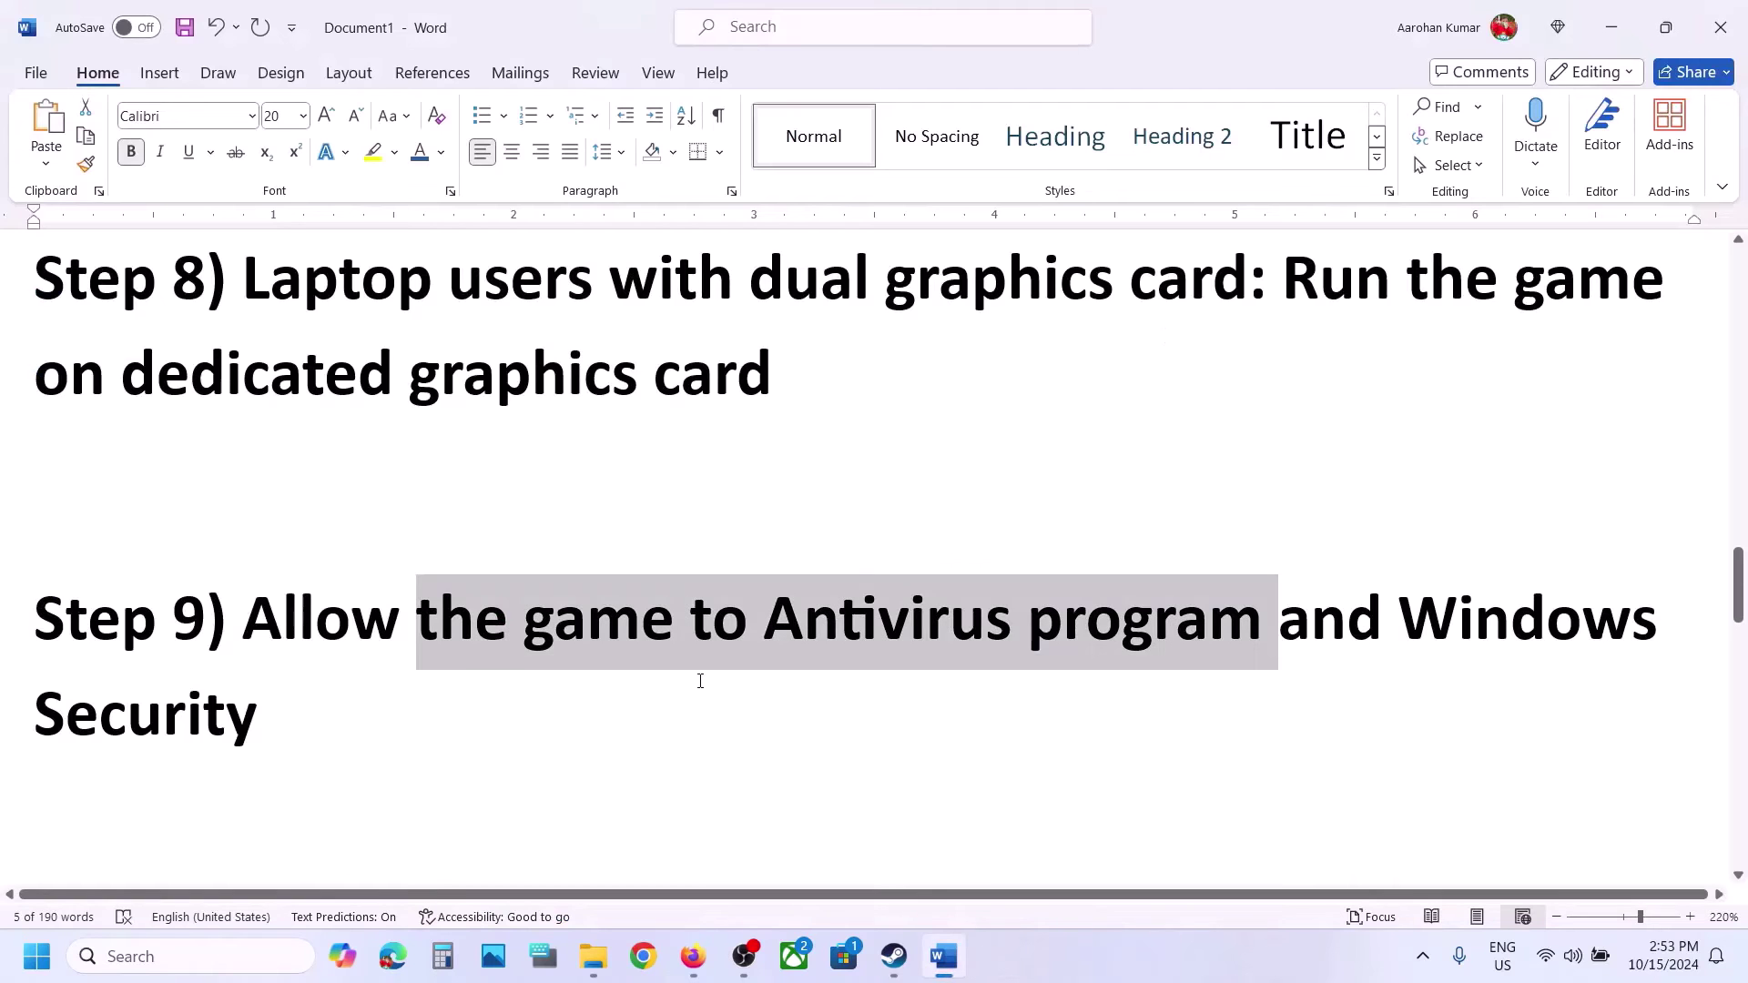
scroll(700, 681, "down", 5)
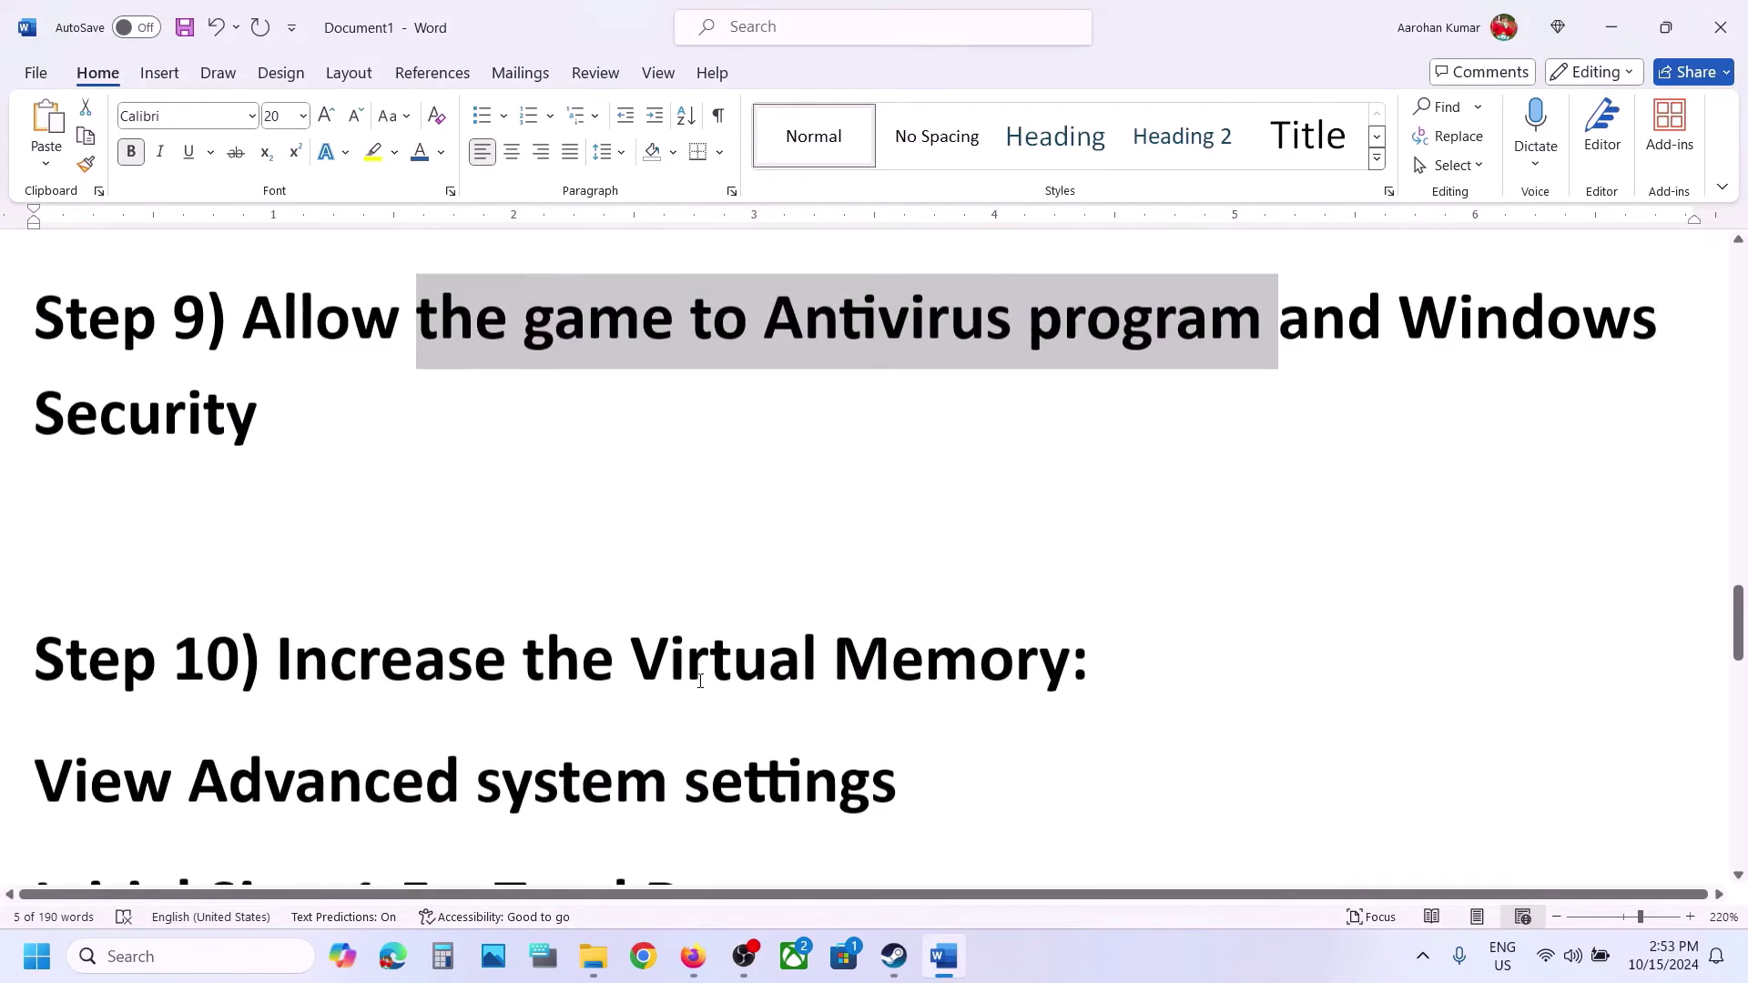
left_click(1210, 974)
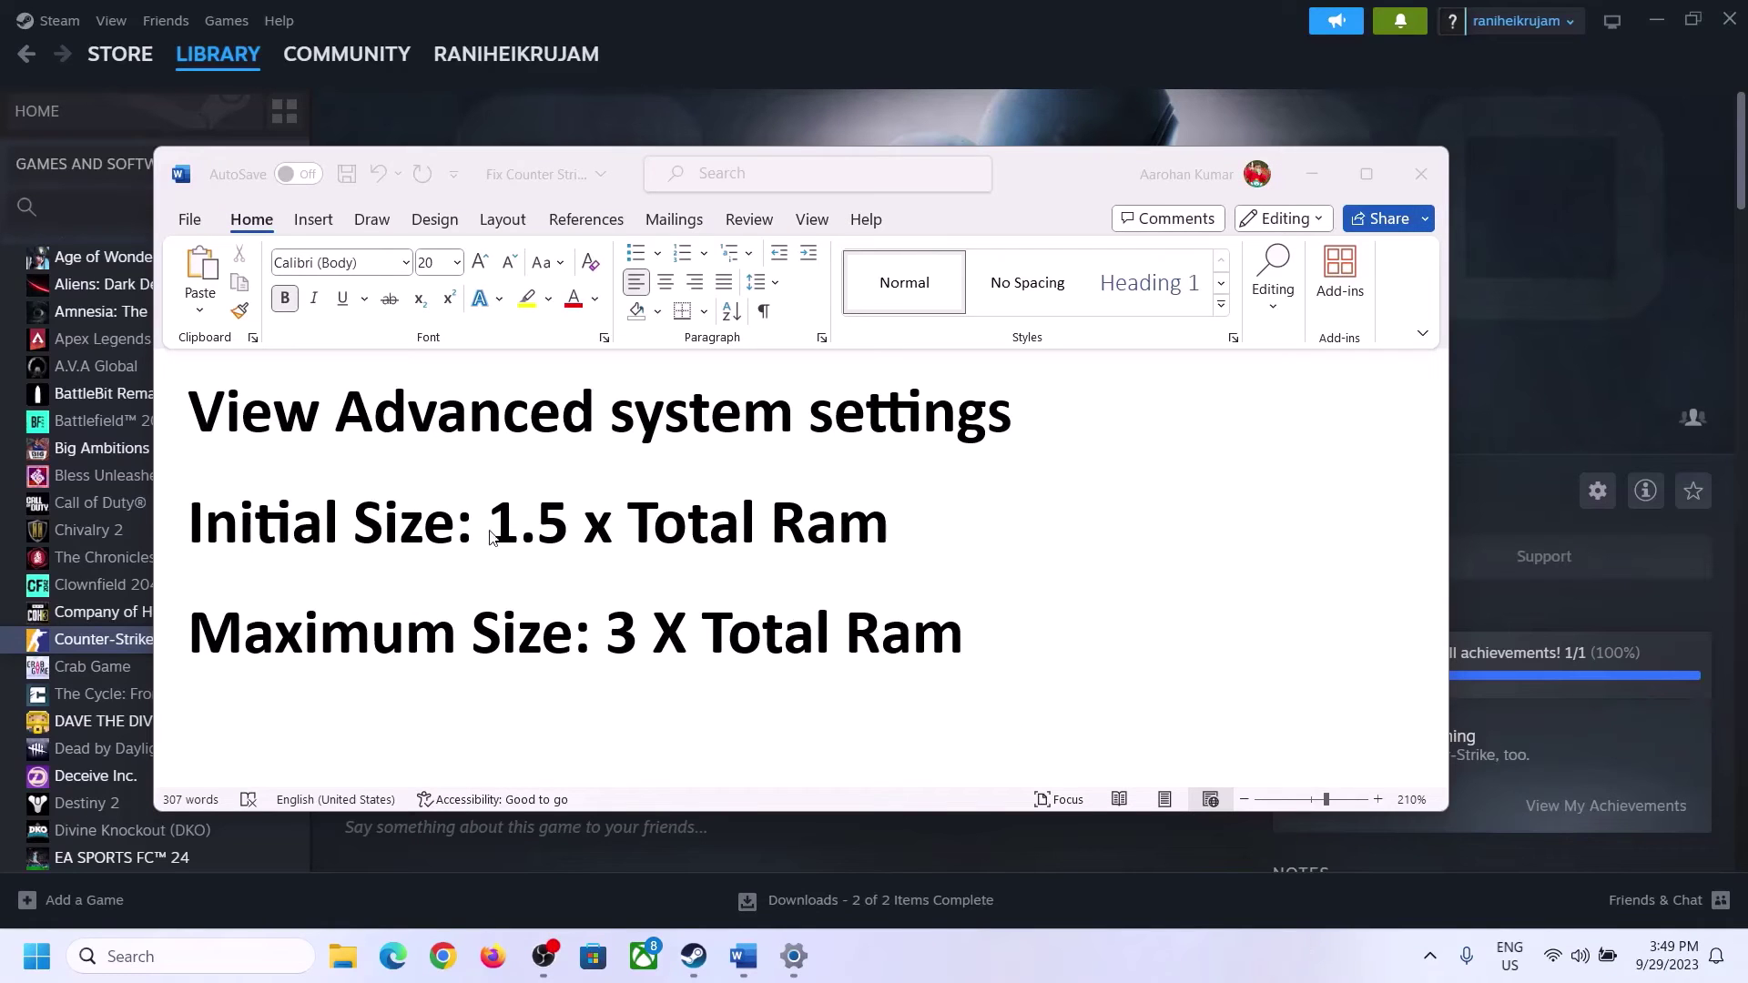
Copy the phrase "View Advanced system settings" from the document and use it in Windows search to open System Properties.
left_click(252, 423)
left_click_drag(208, 420, 940, 458)
key("ctrl+c")
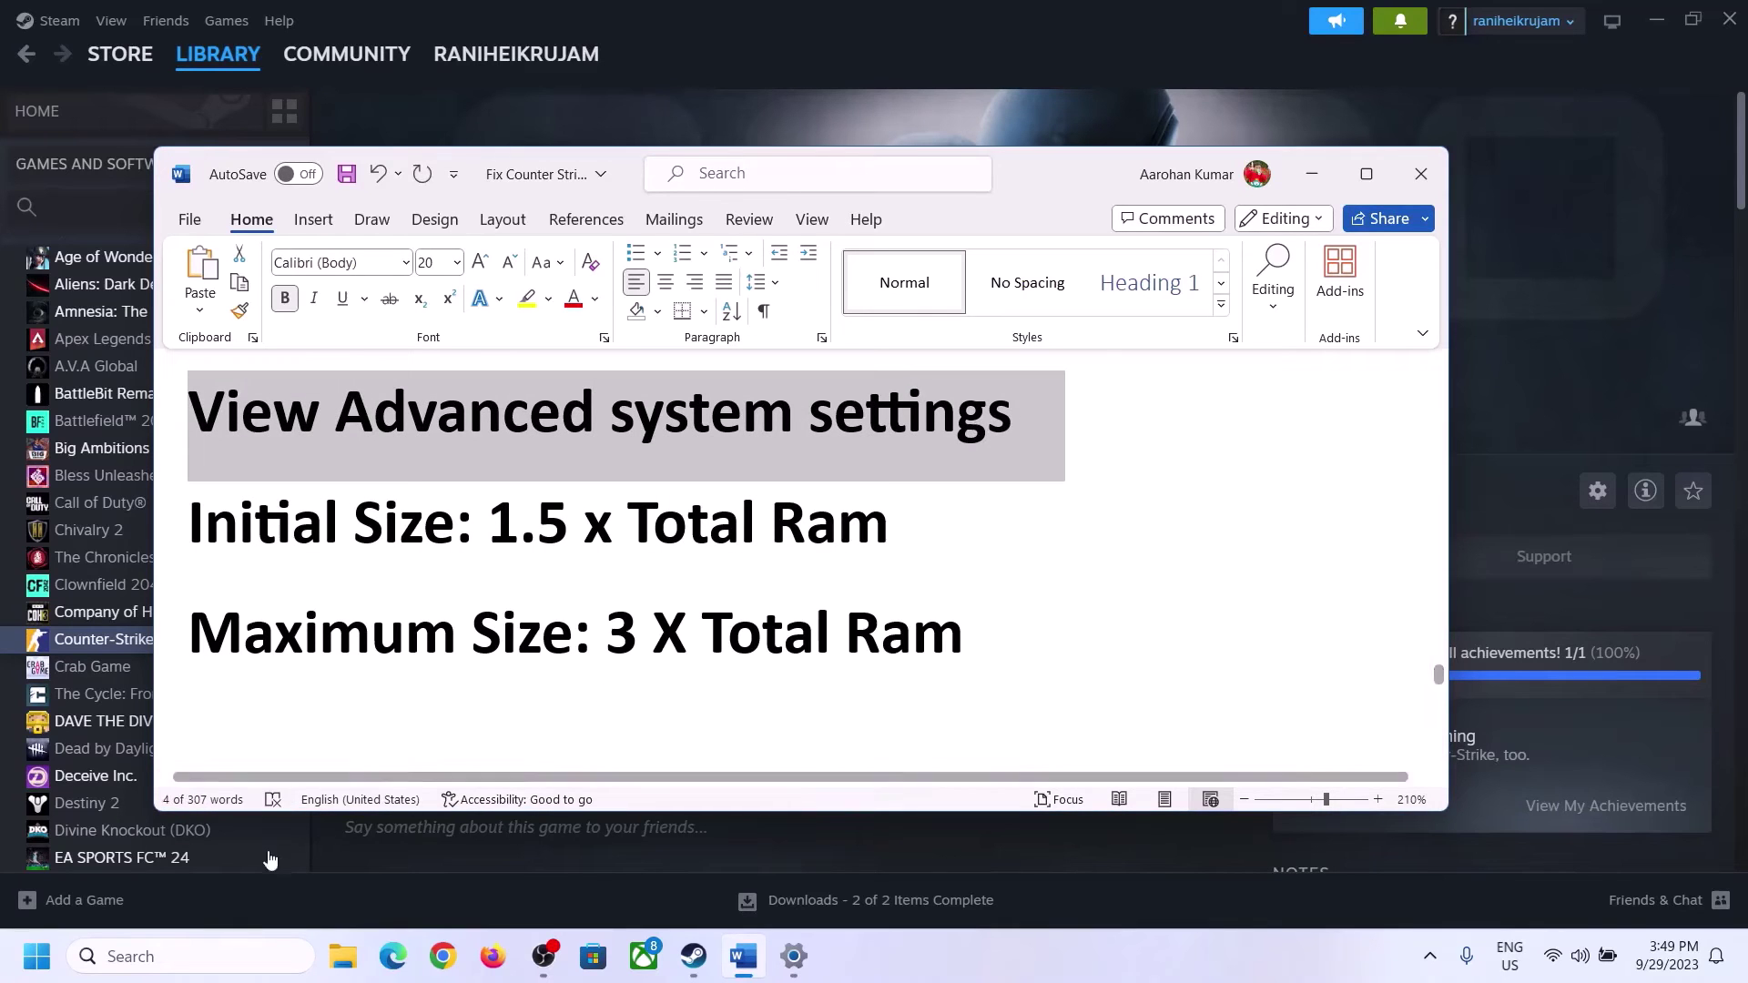
left_click(210, 956)
key("ctrl+v")
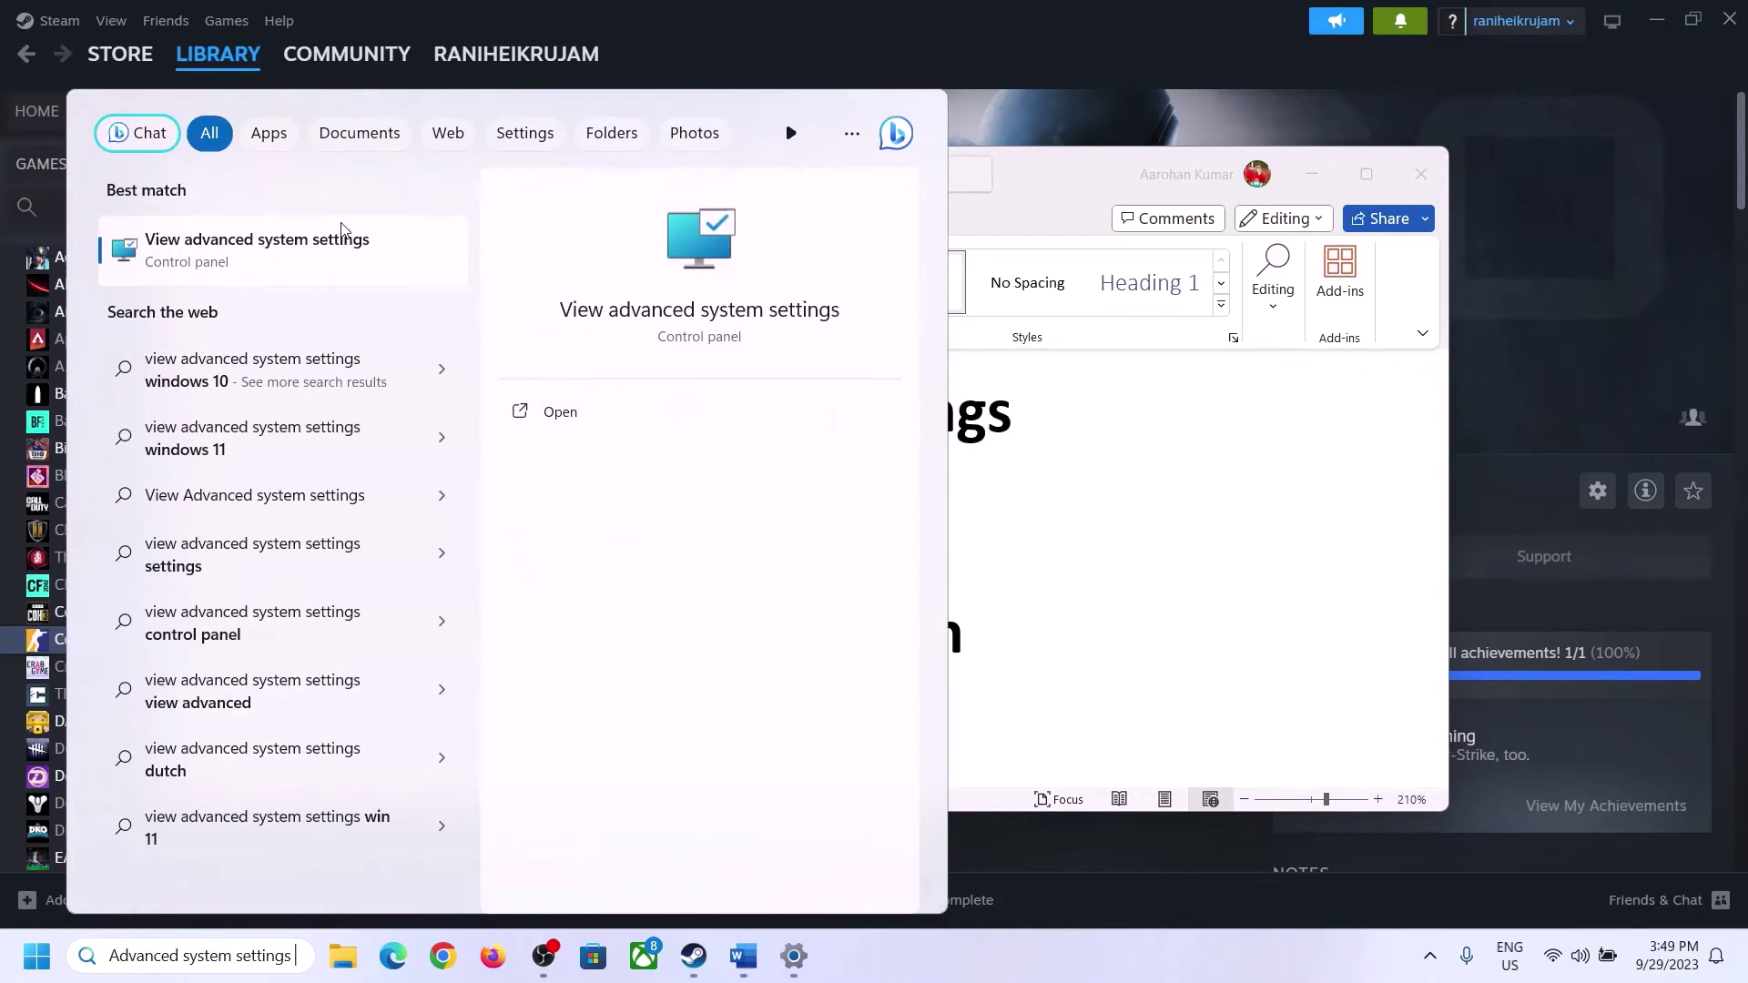
left_click(246, 264)
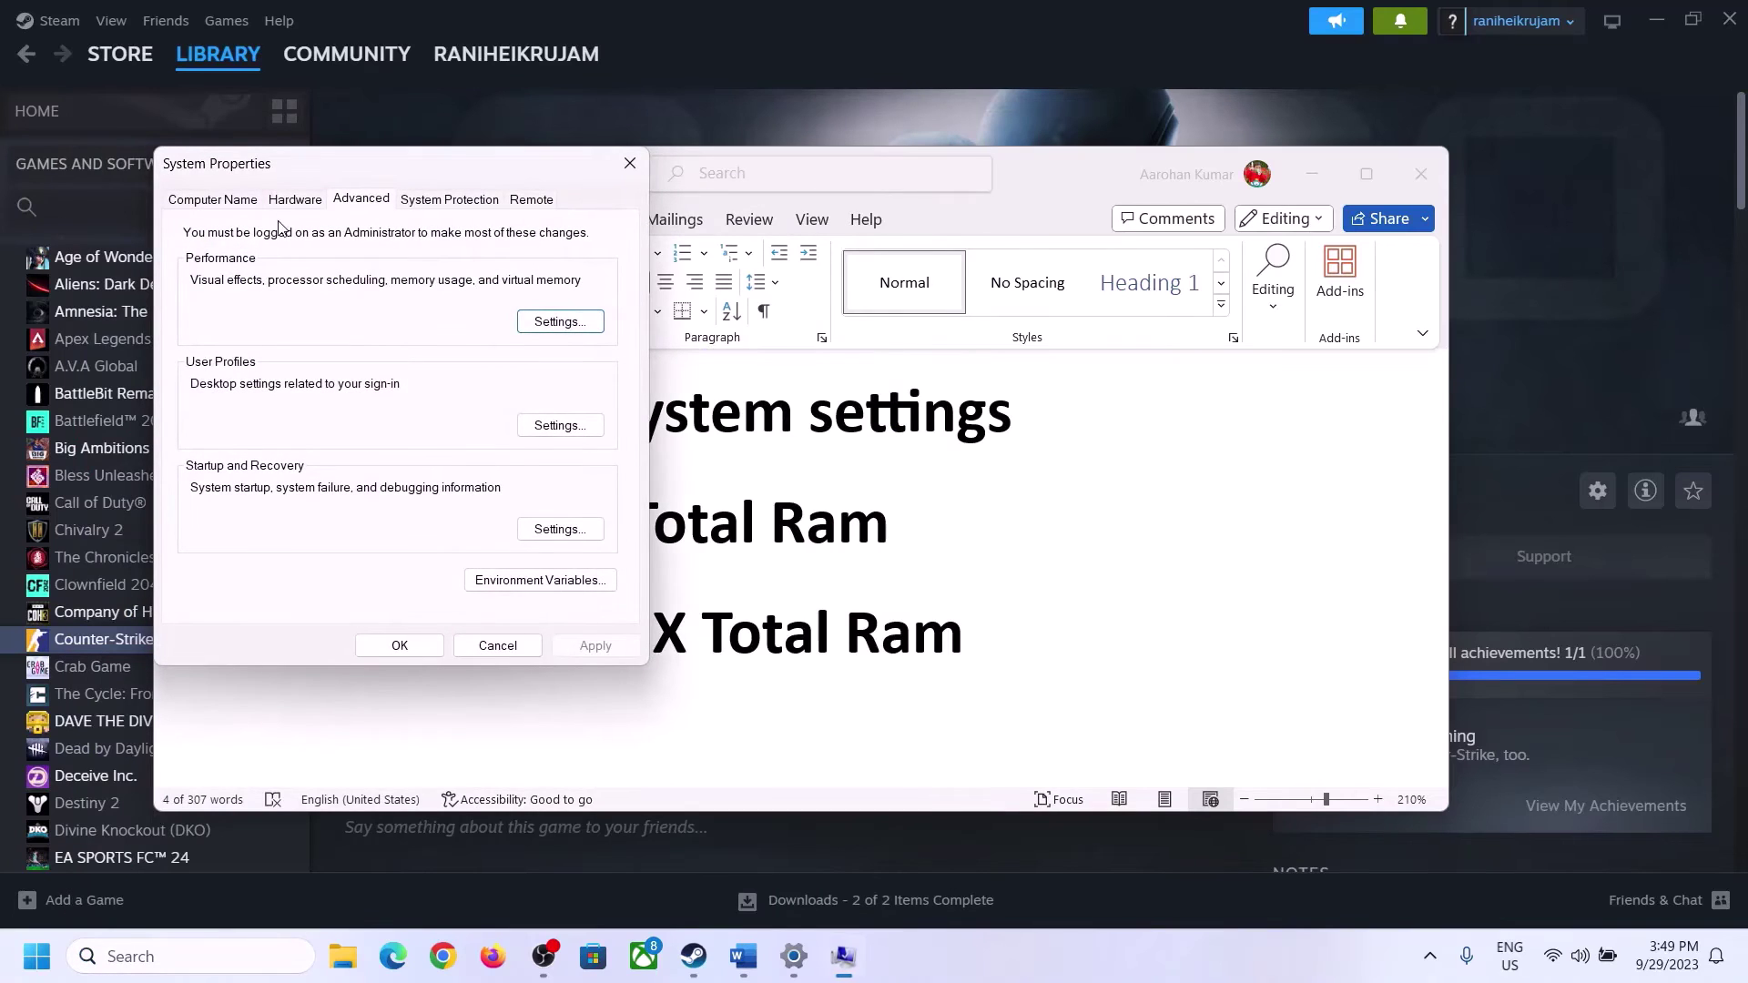
Open the Virtual Memory settings, turn off automatic paging file management and choose a custom size for drive C:.
left_click_drag(366, 178, 783, 315)
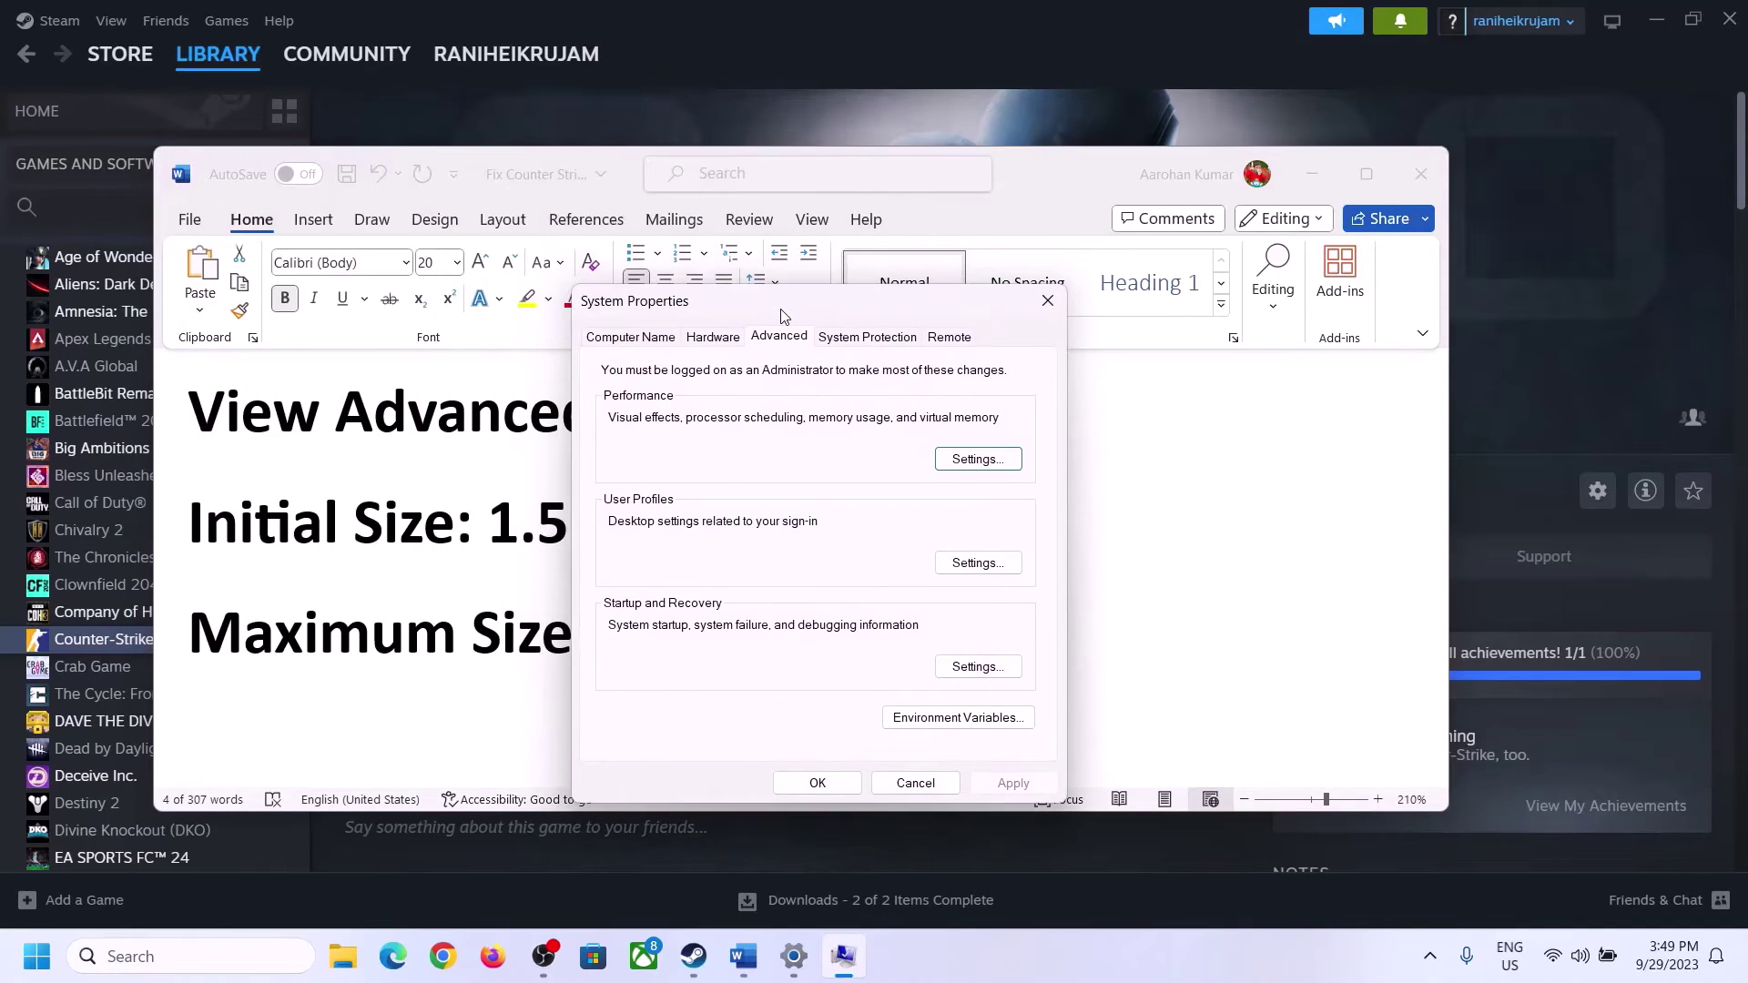
left_click(977, 460)
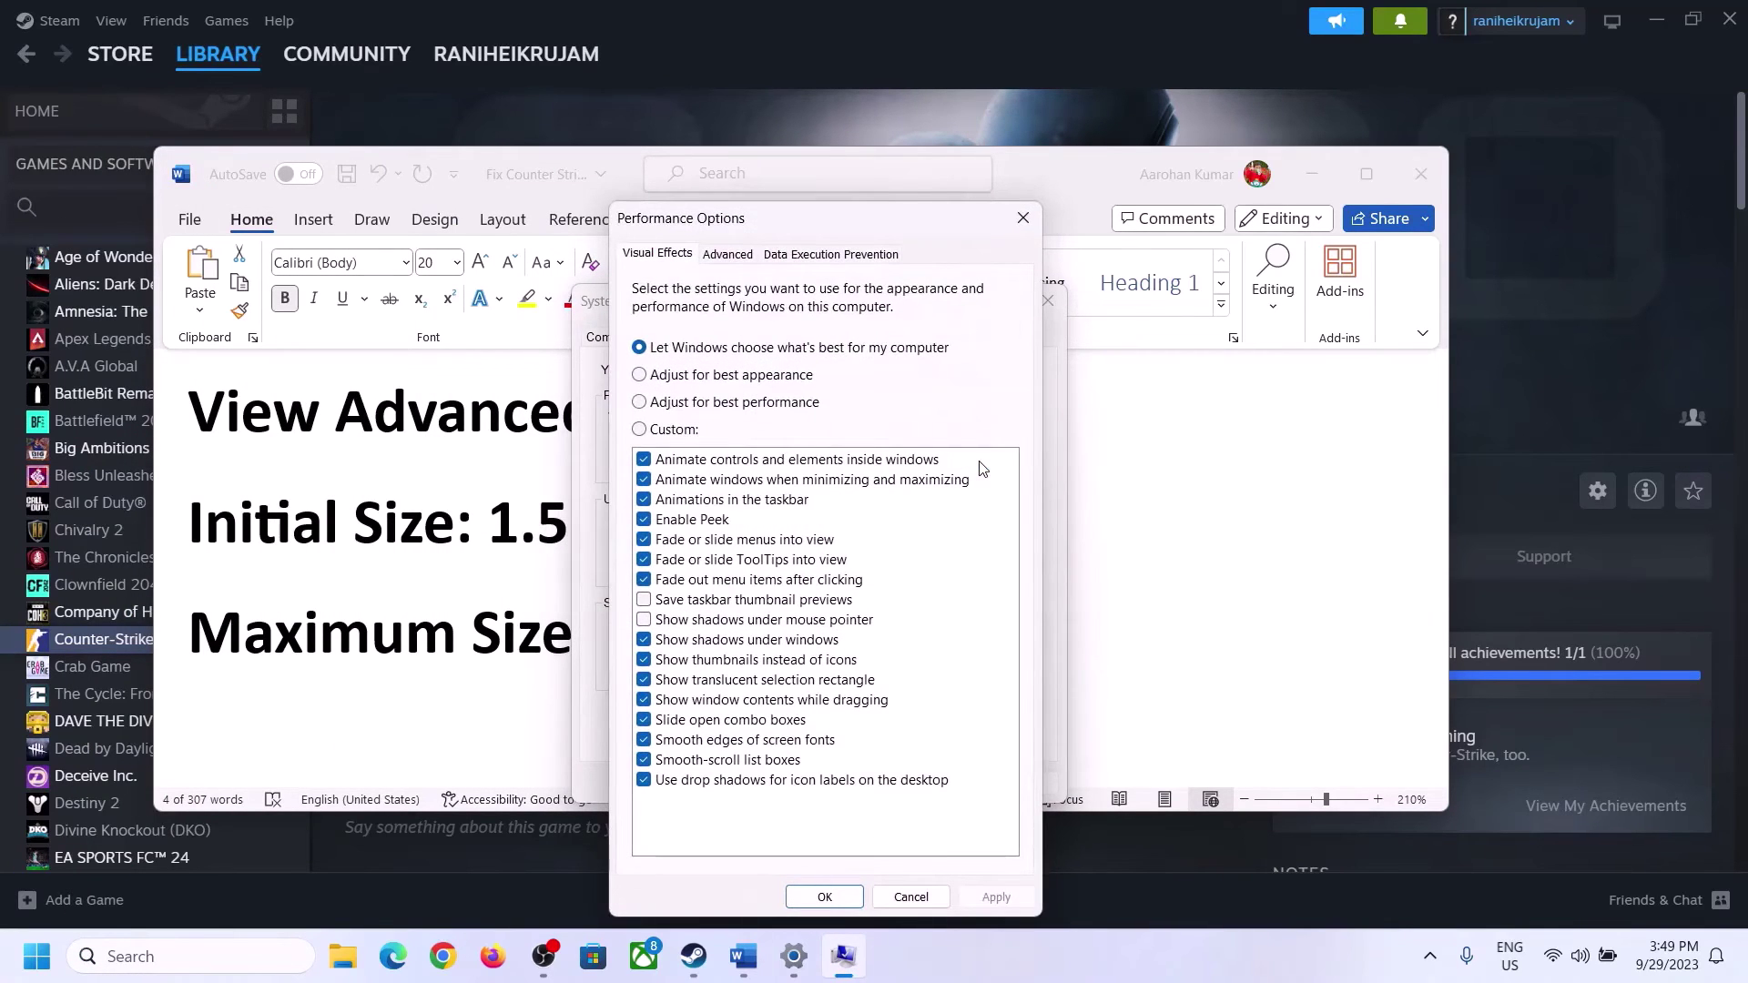
left_click(737, 258)
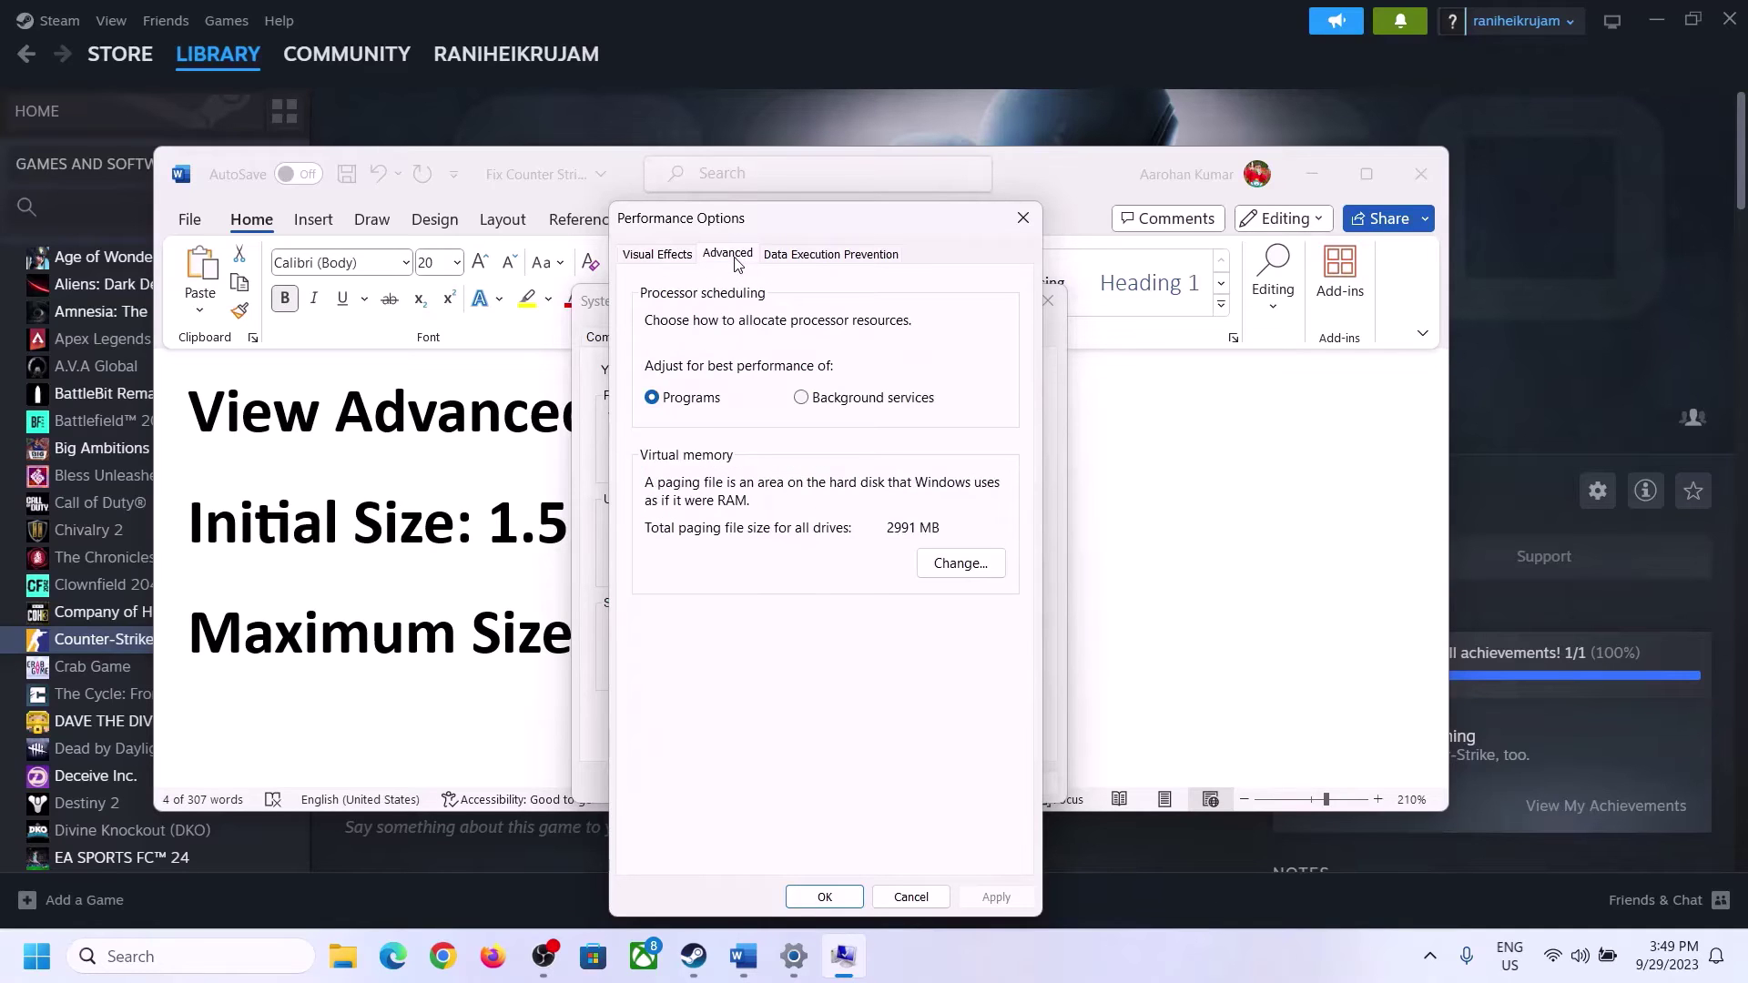
left_click(970, 564)
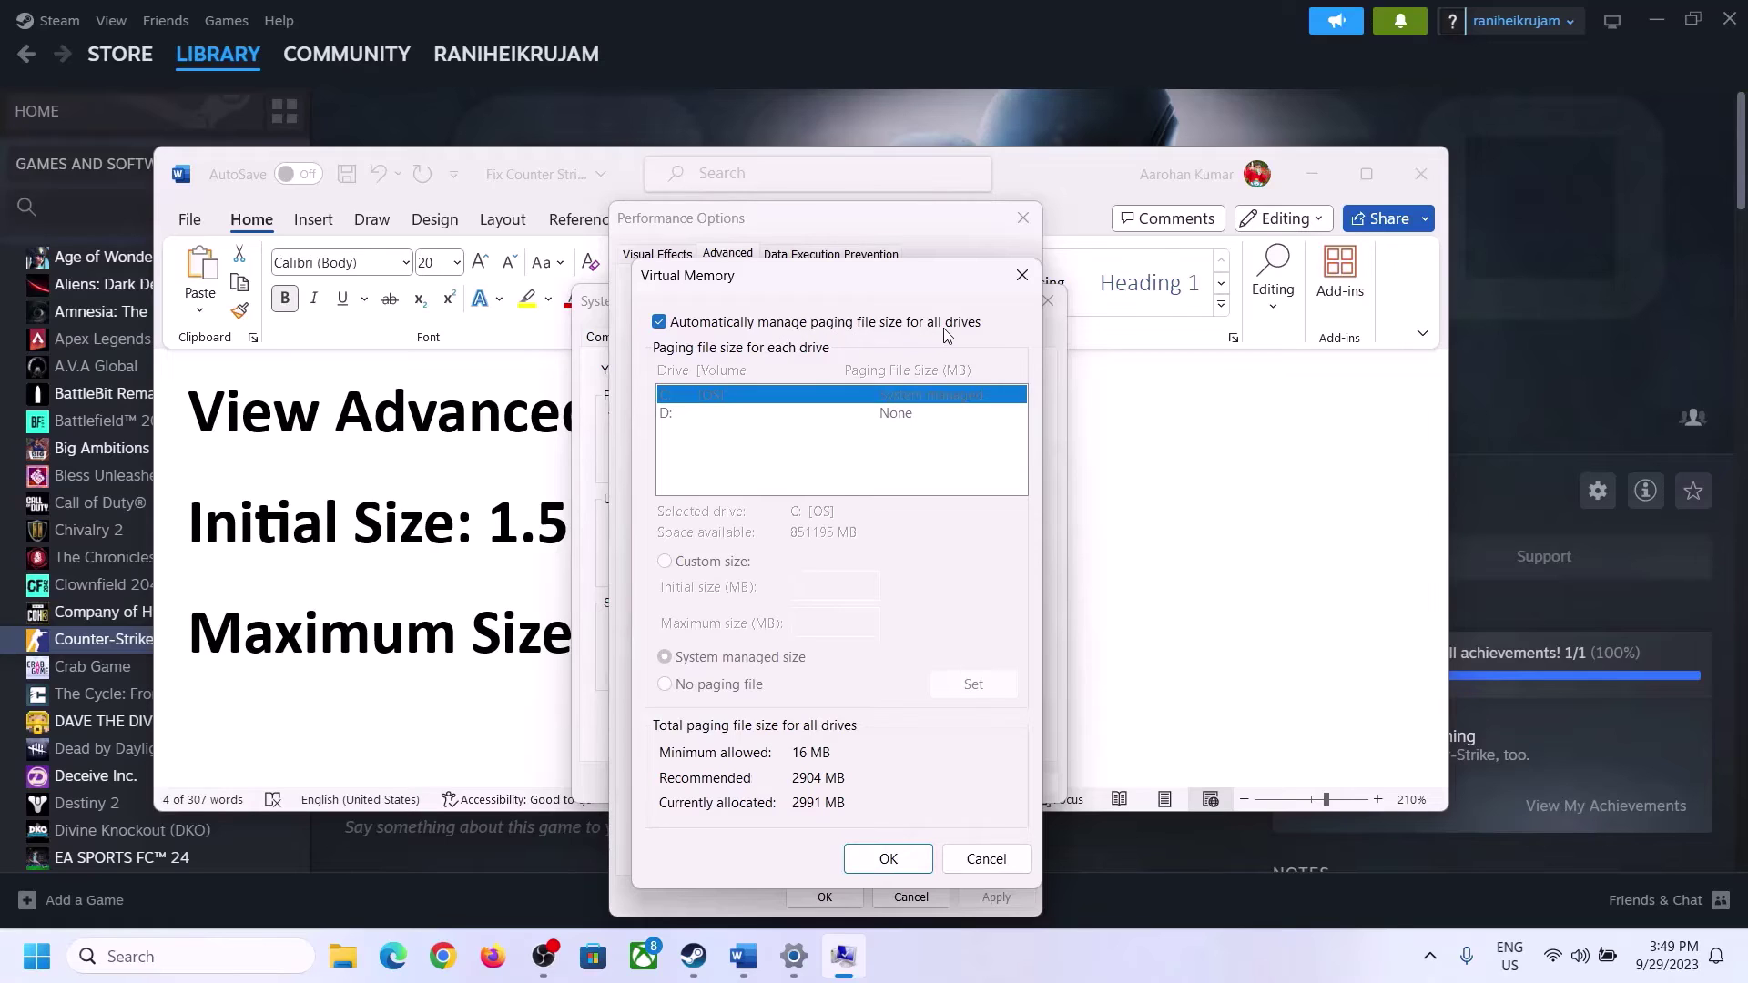
left_click(659, 322)
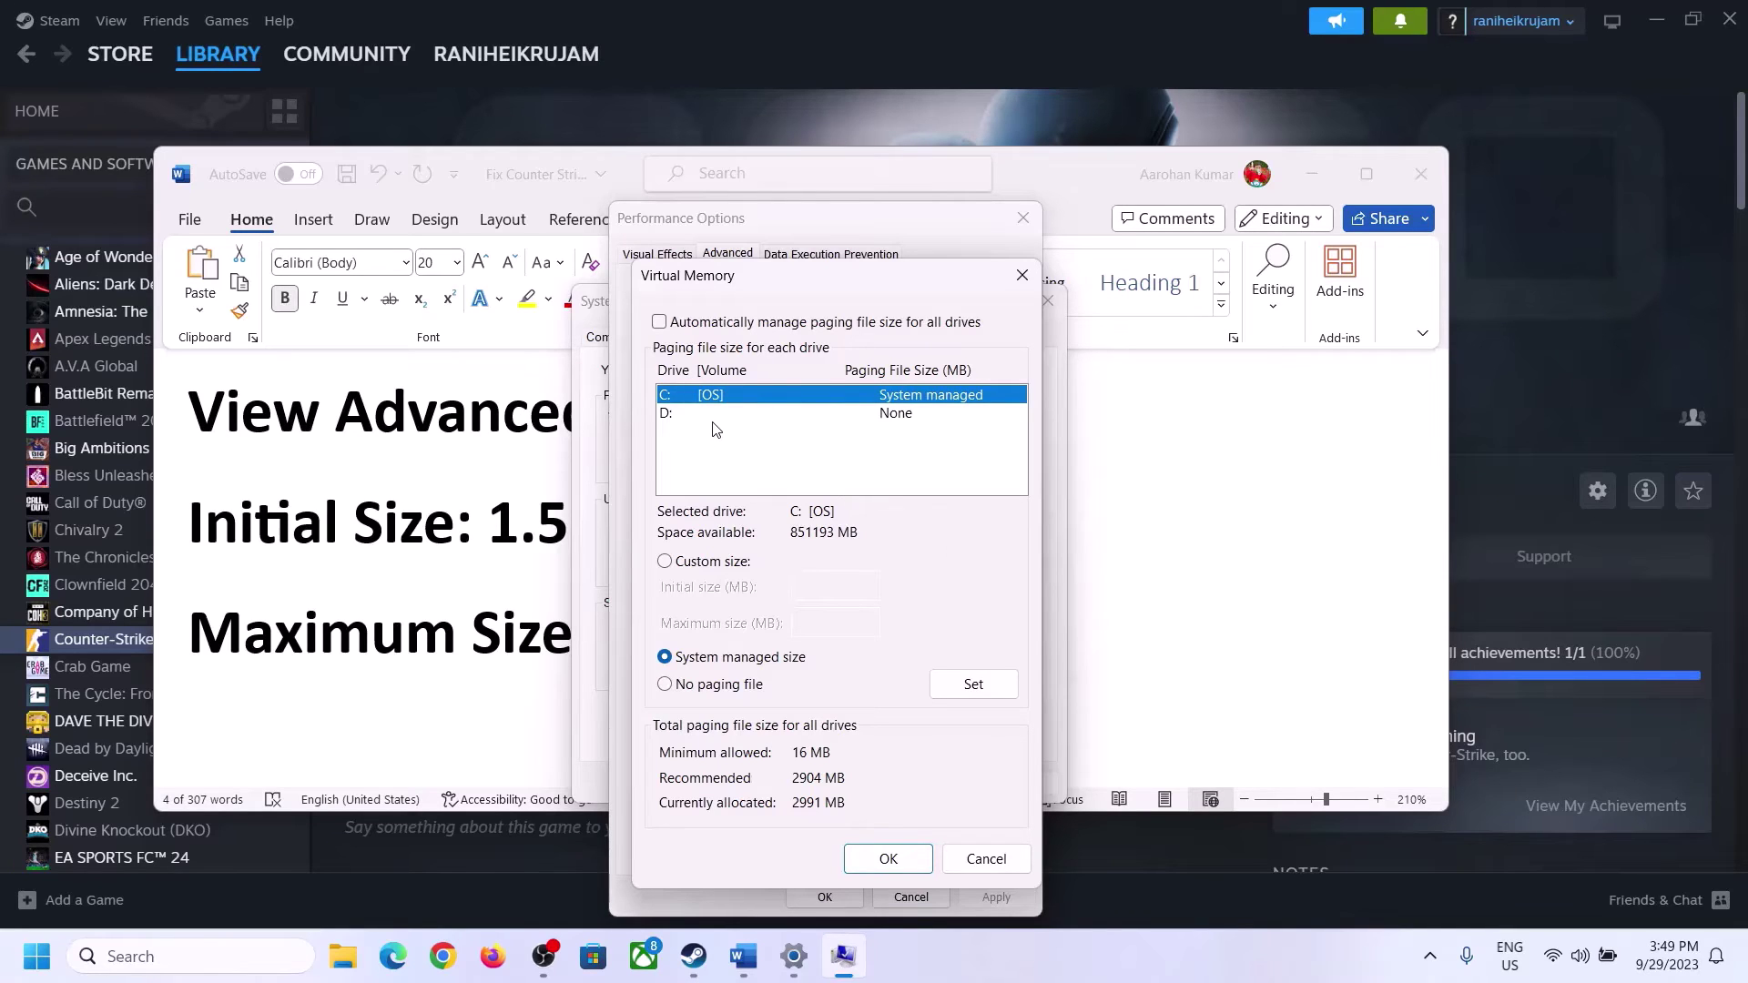
left_click(665, 562)
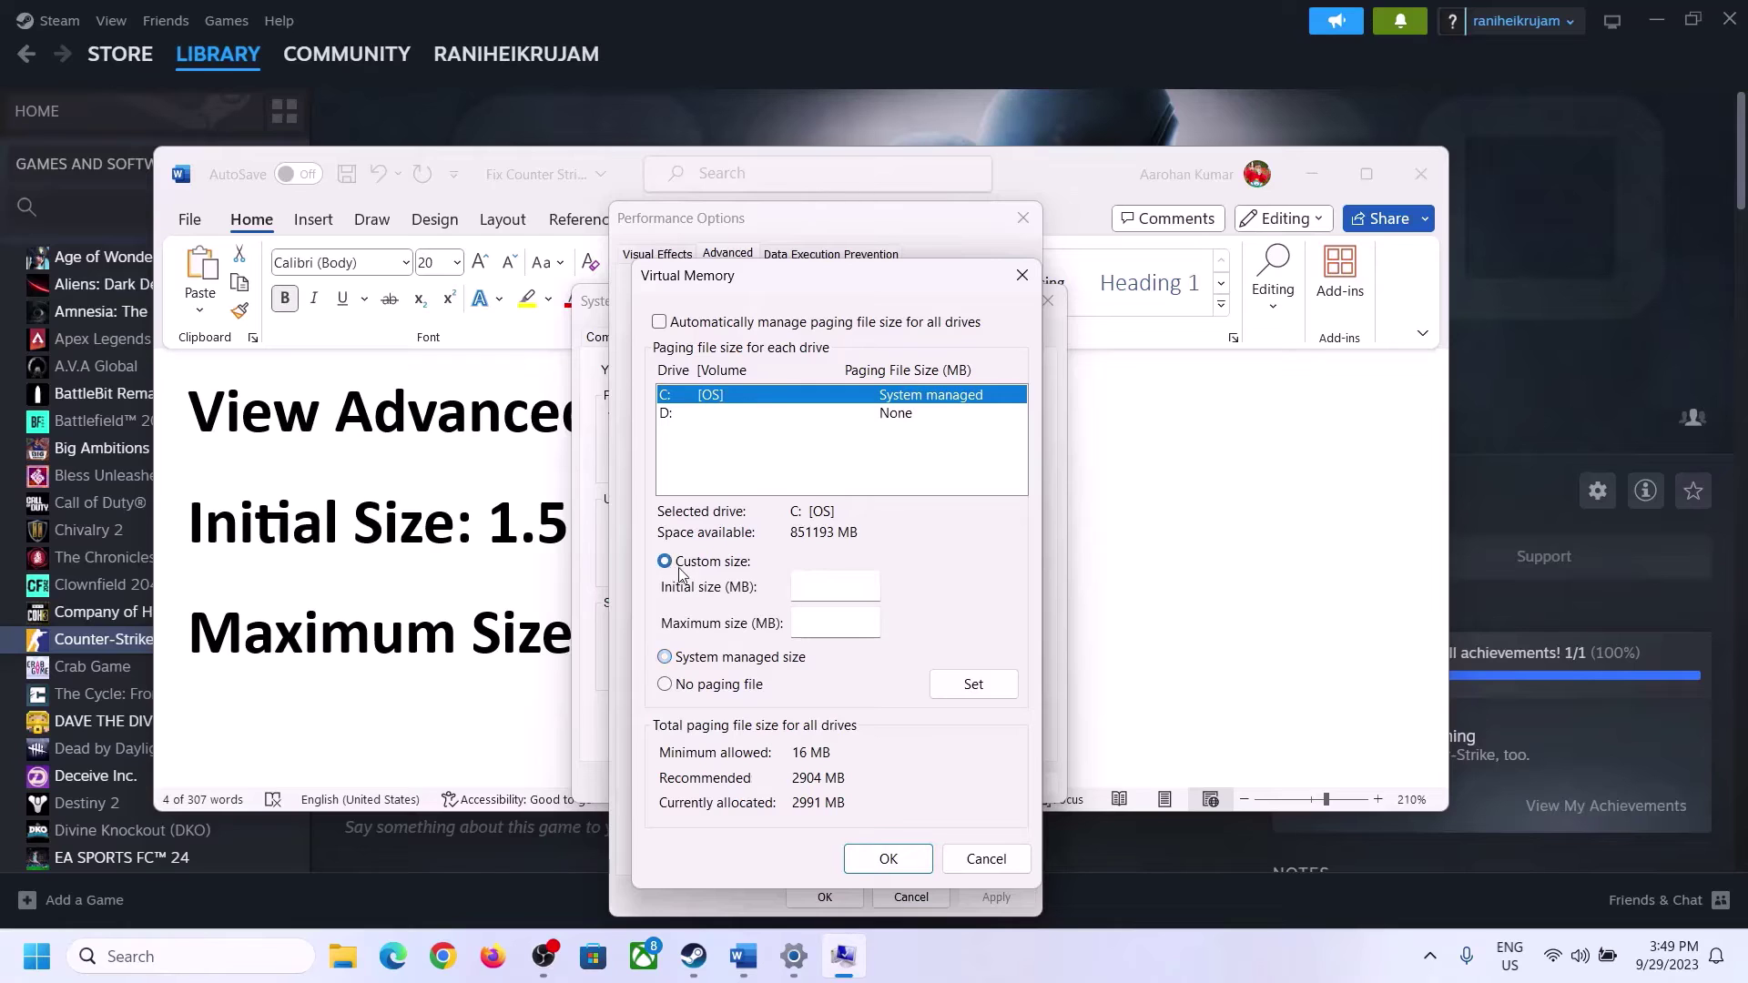
Review the initial size formula in the document and check the installed RAM on the System About page of Settings.
left_click(498, 535)
left_click_drag(500, 522, 810, 543)
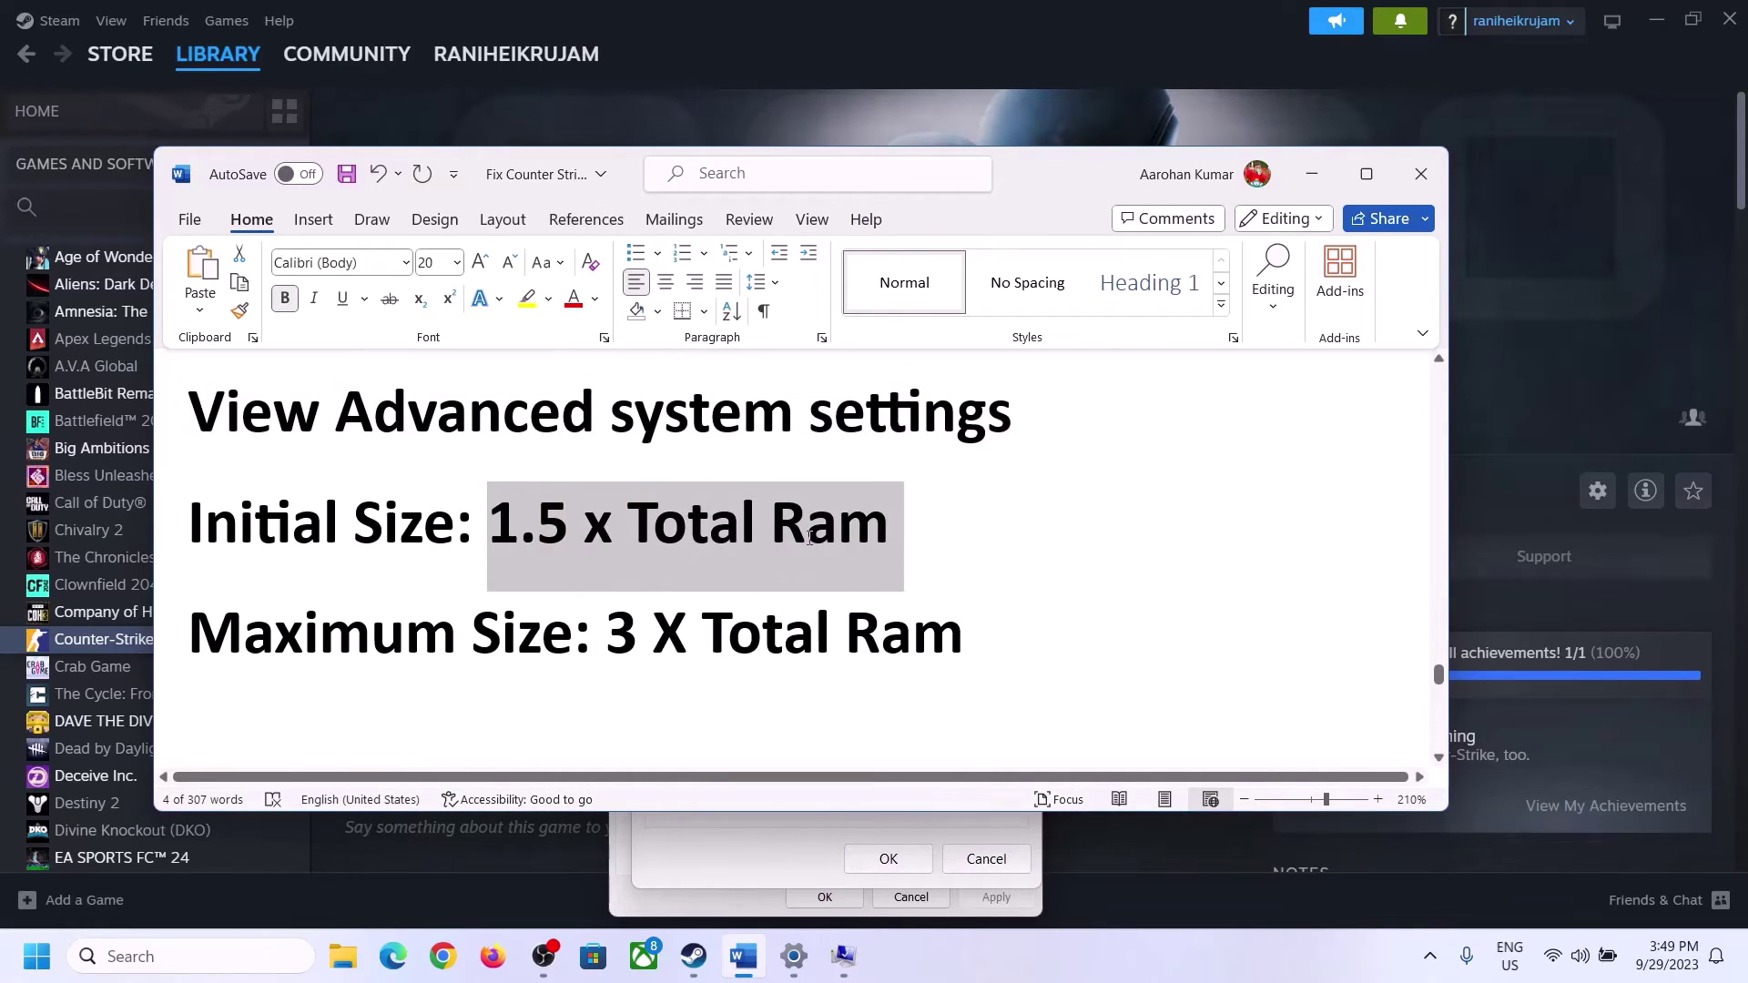
left_click(794, 955)
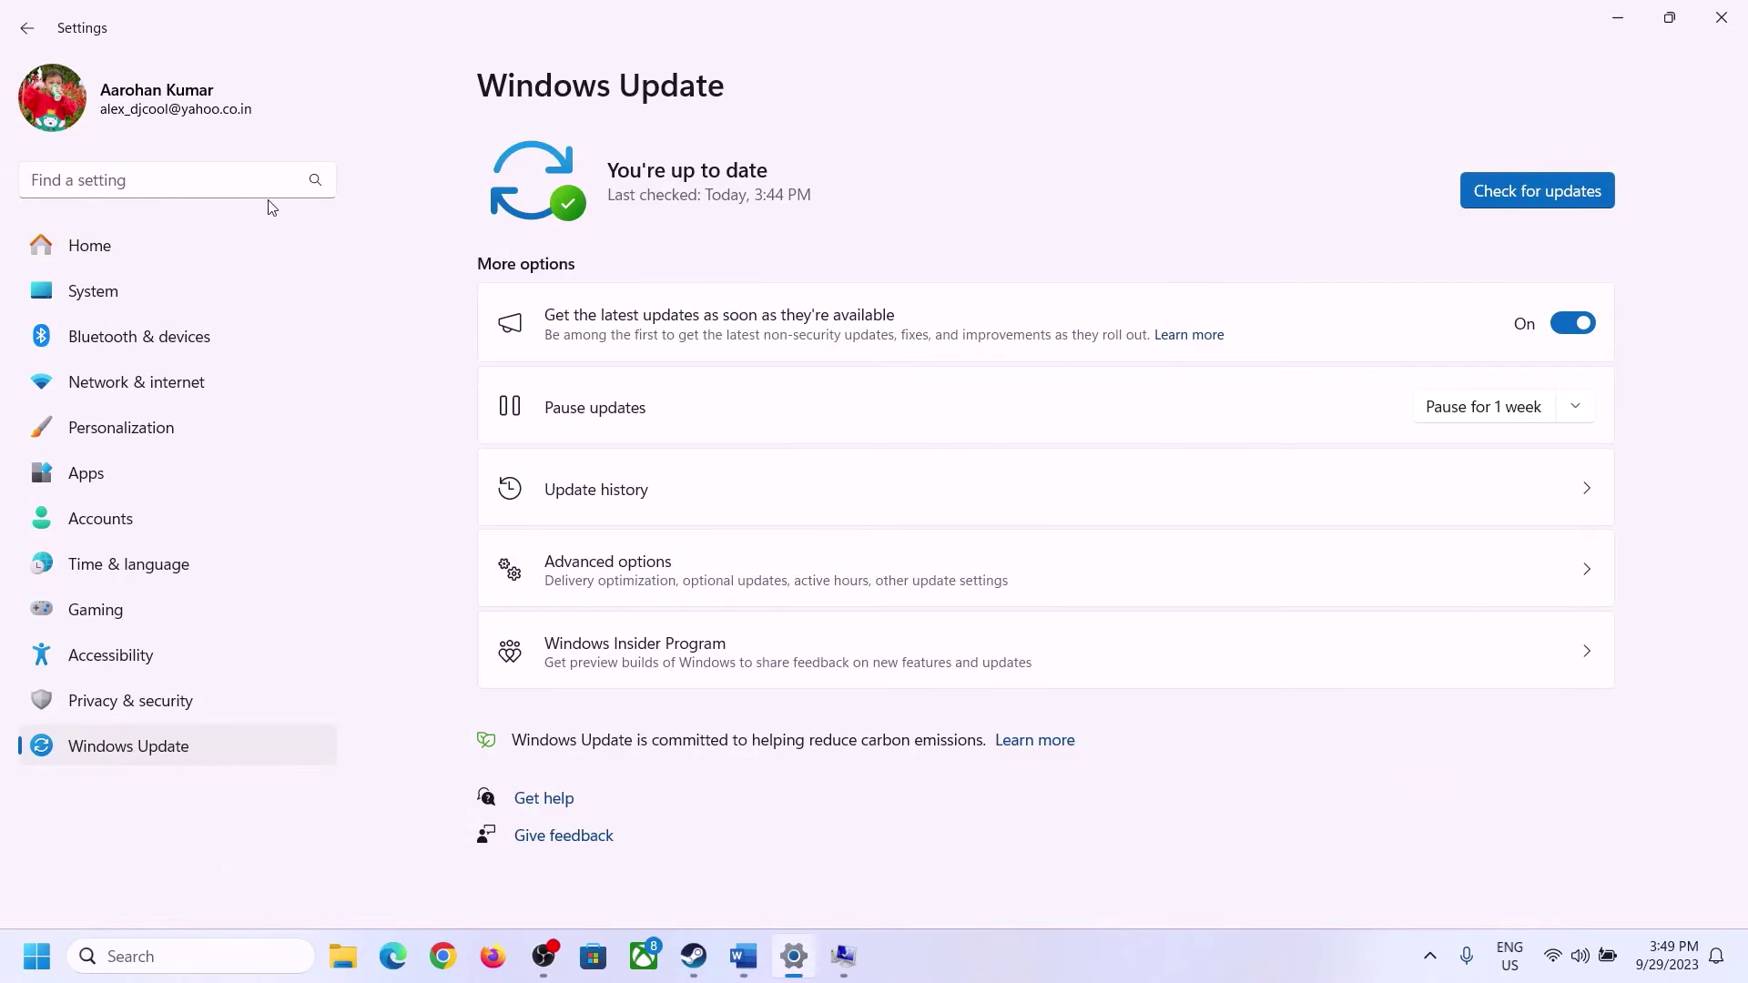
left_click(82, 293)
scroll(637, 701, "down", 10)
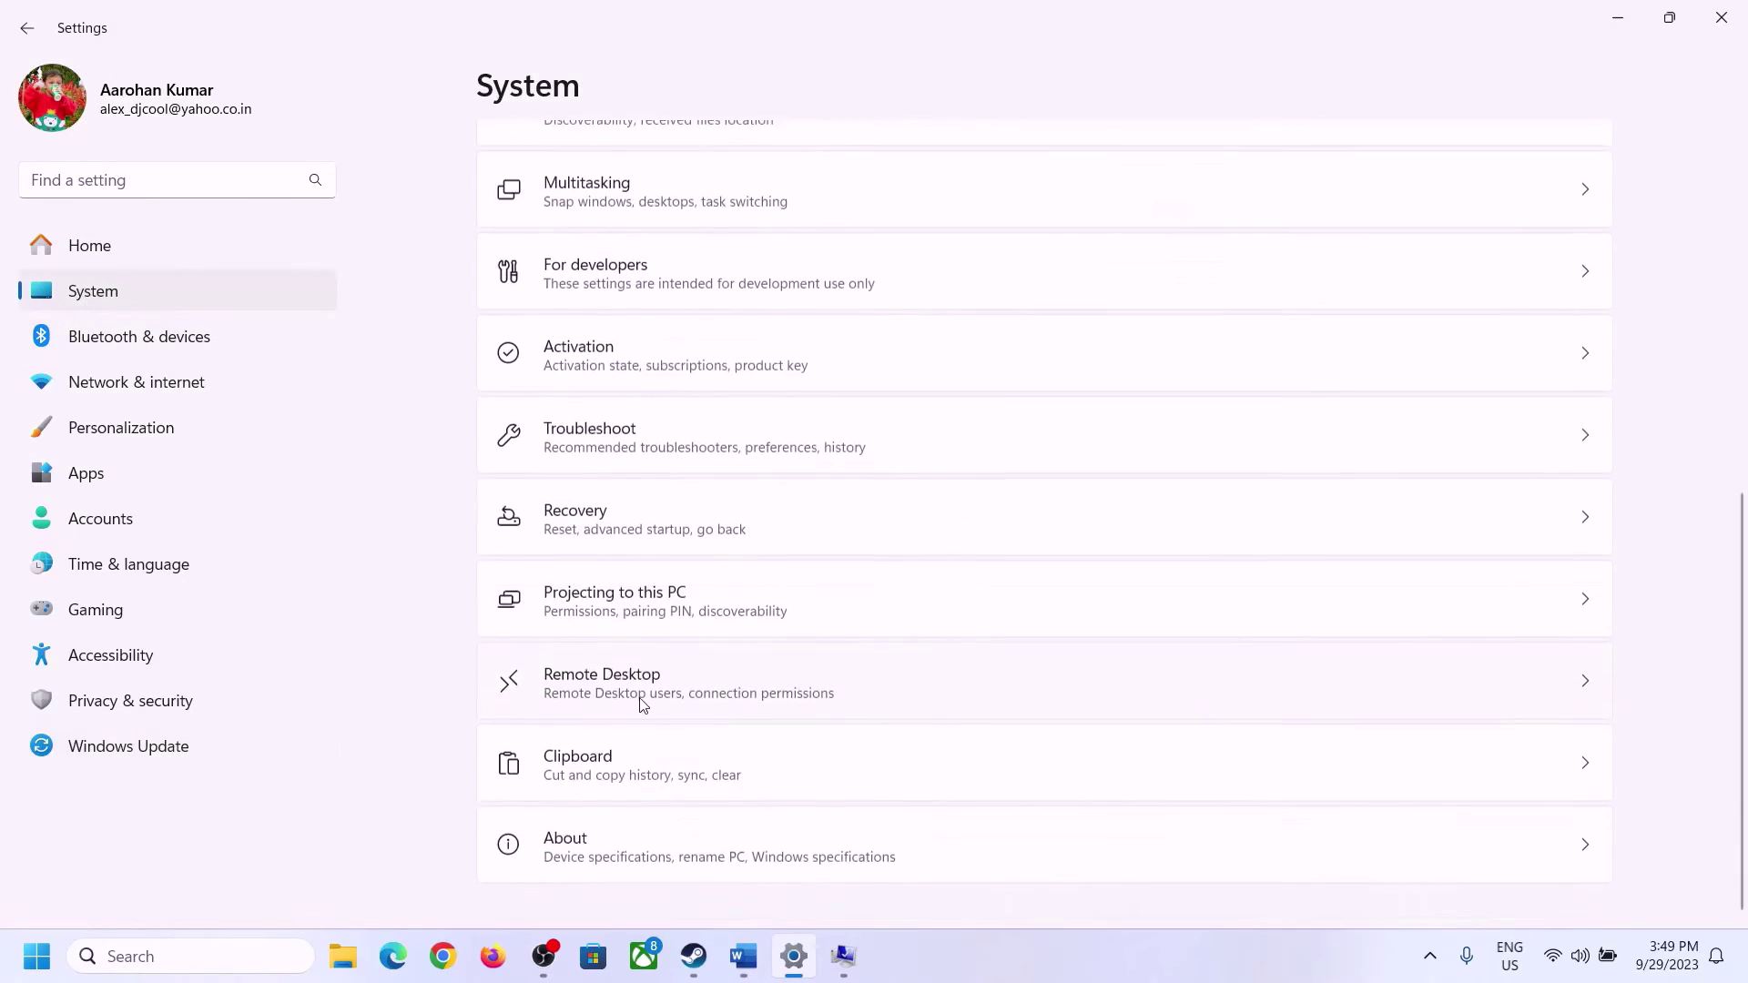
left_click(573, 856)
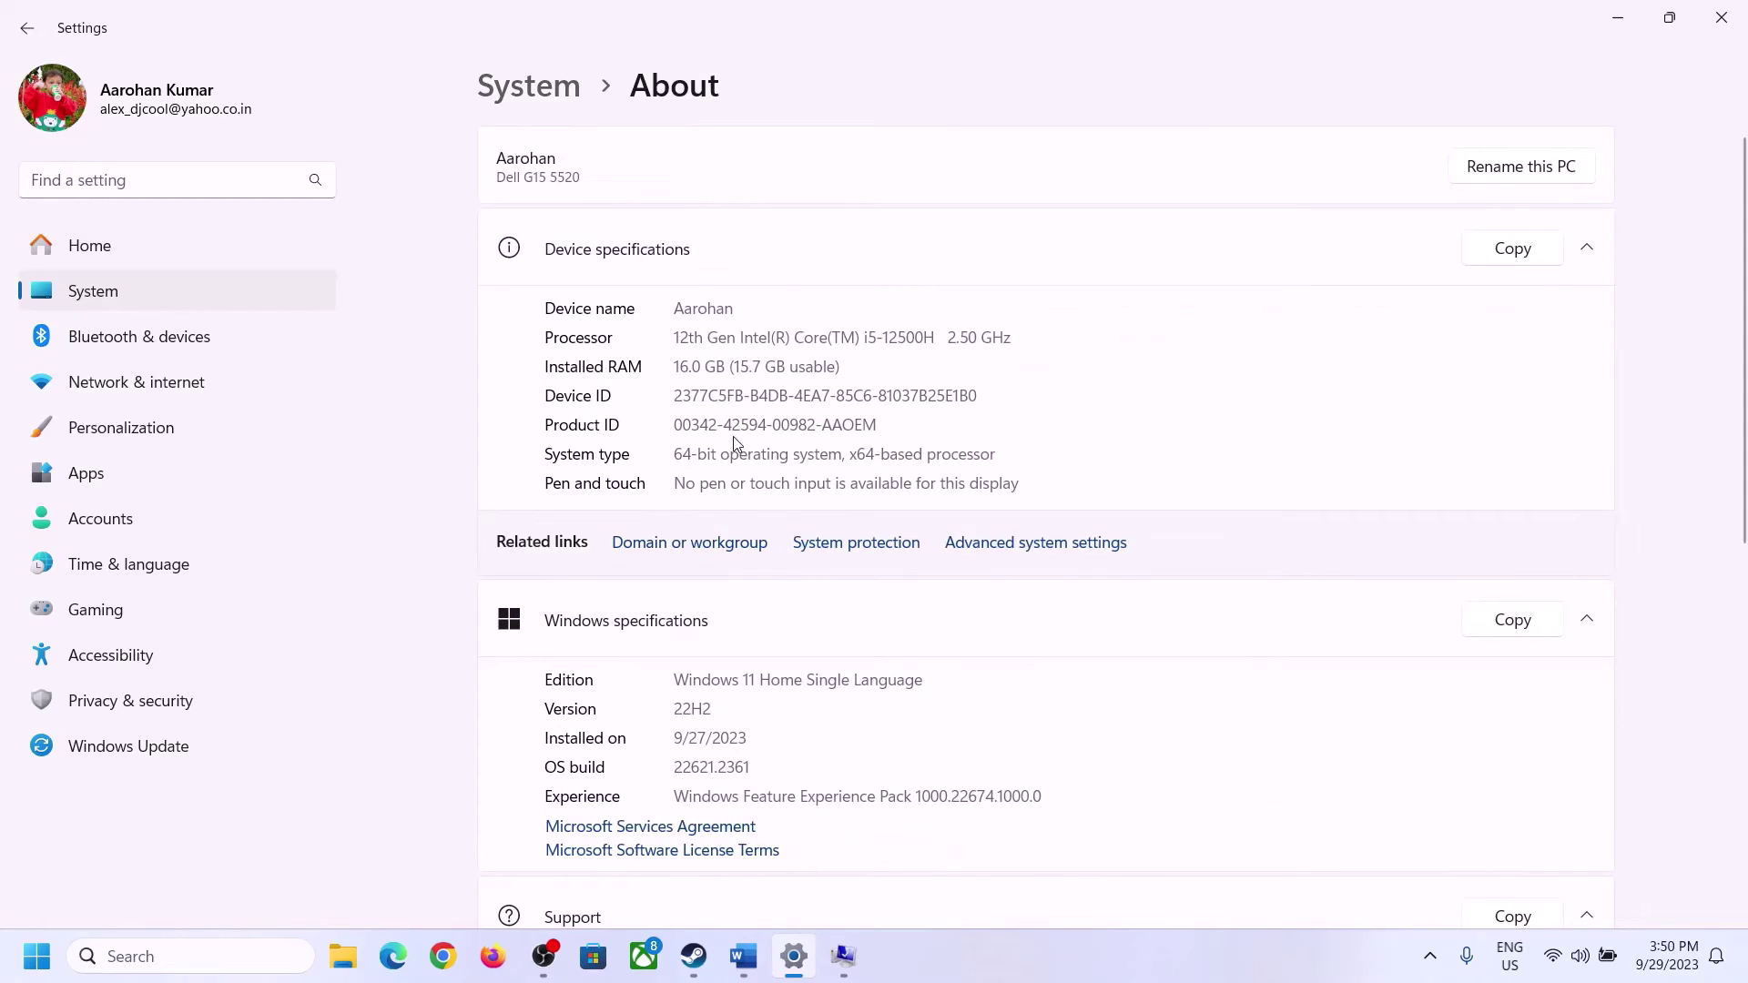
left_click_drag(690, 366, 665, 365)
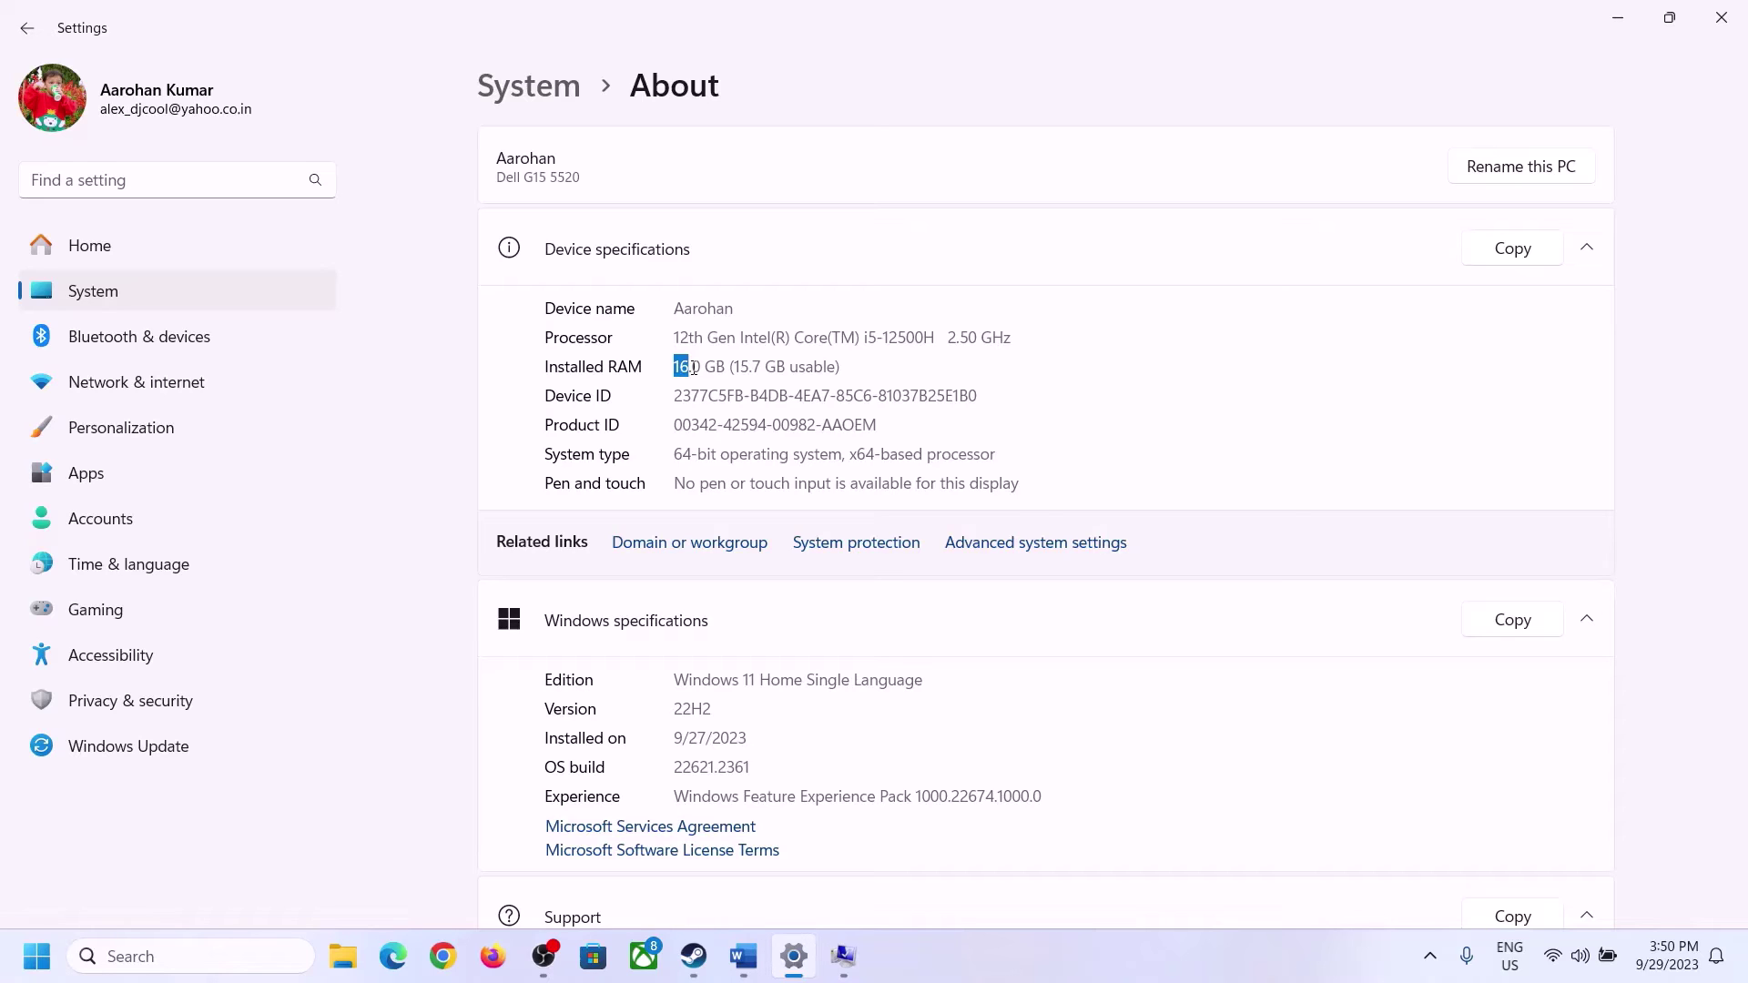
left_click(704, 368)
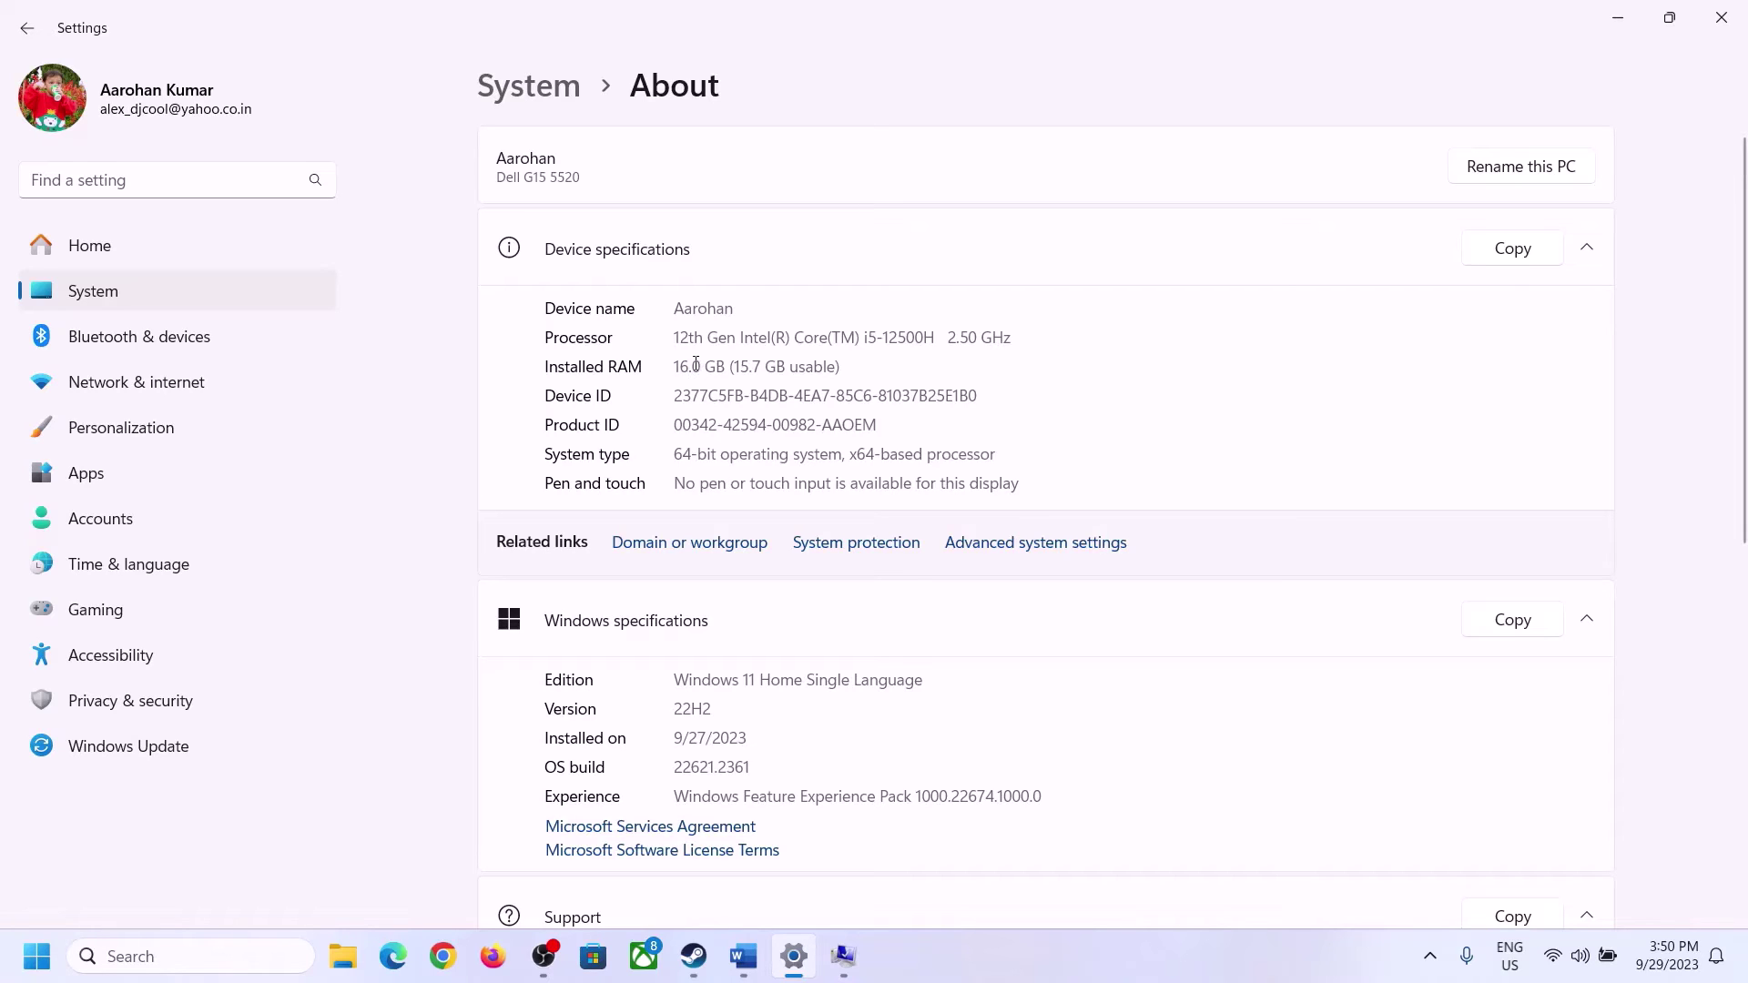
left_click_drag(695, 364, 667, 357)
left_click(843, 956)
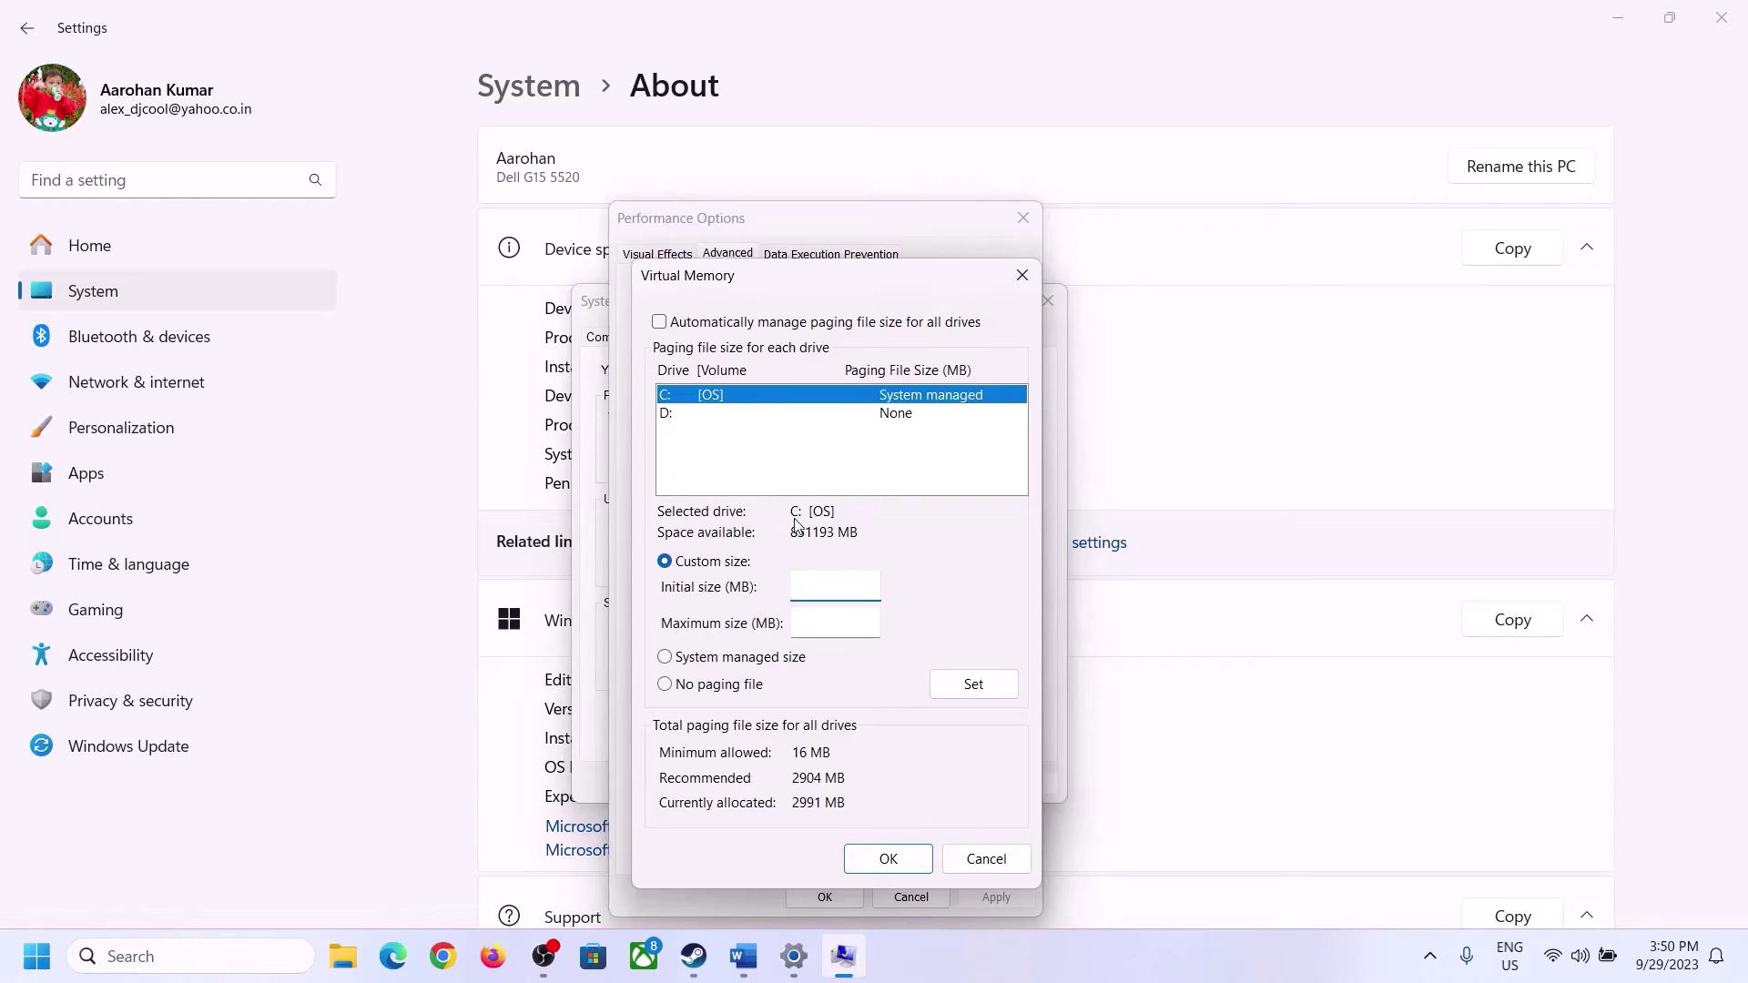
Open Calculator by running calc, place it beside the Virtual Memory dialog and bring up the size formulas in the Word document.
mouse_move(794, 956)
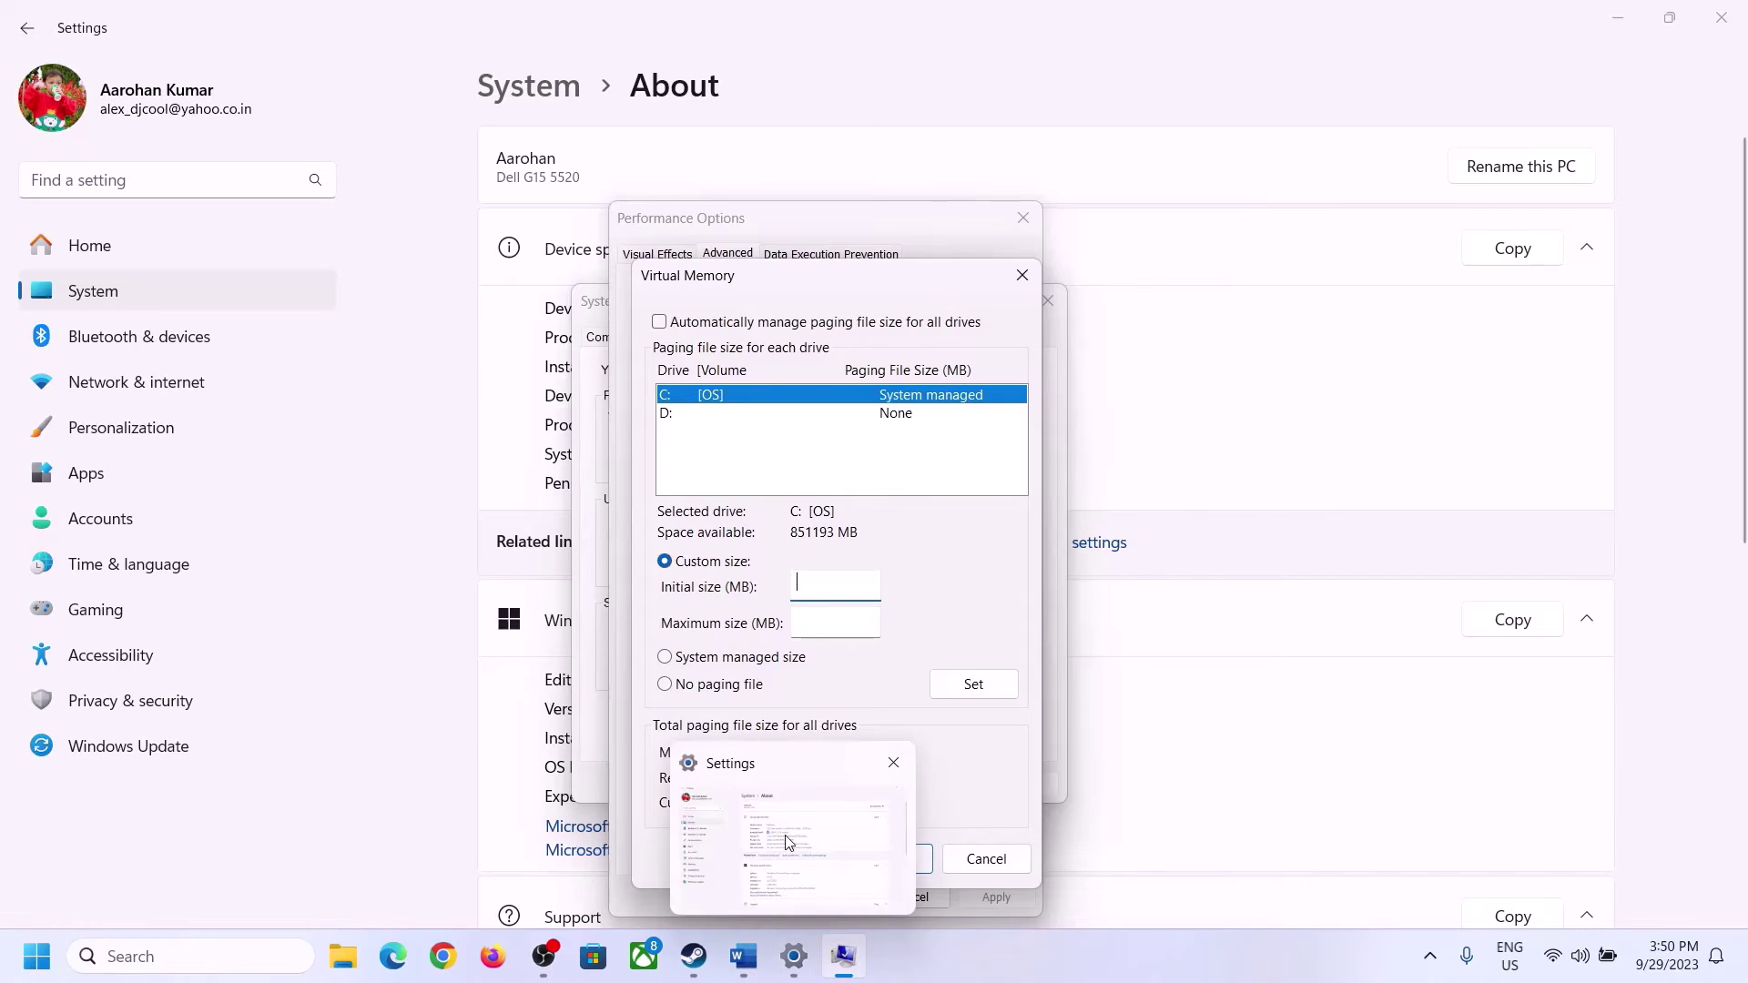
mouse_move(788, 841)
key("super+r")
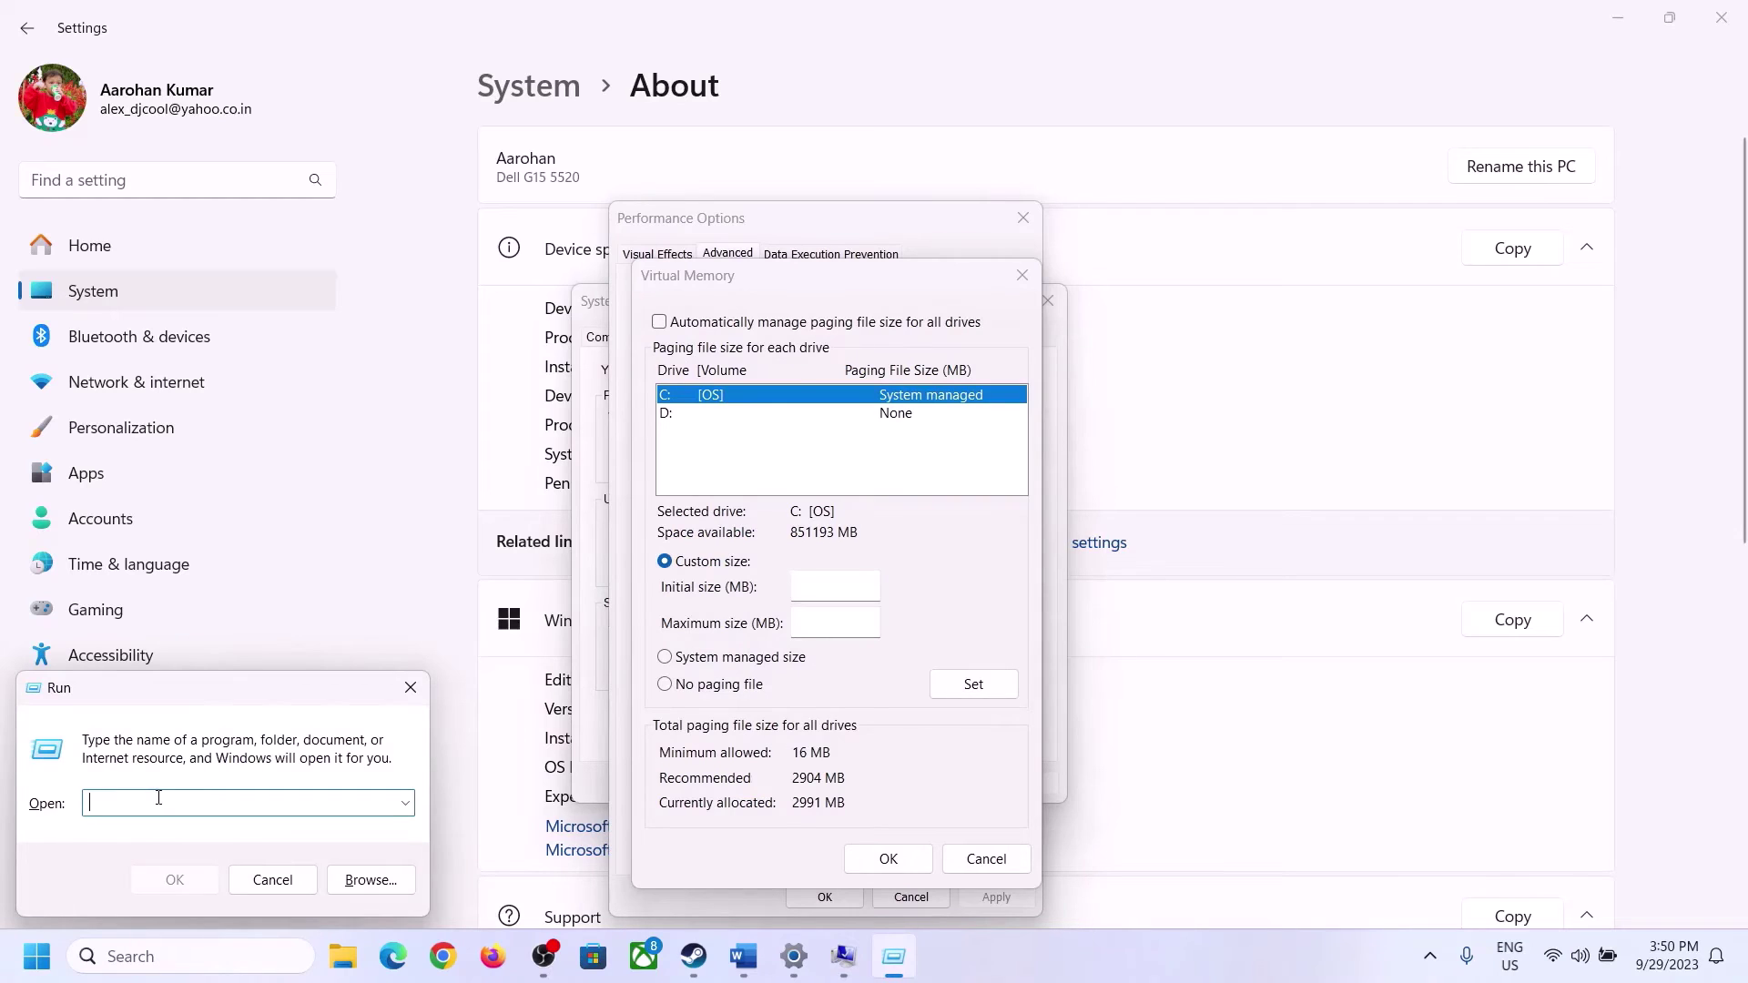
type("c")
left_click(158, 798)
type("alc")
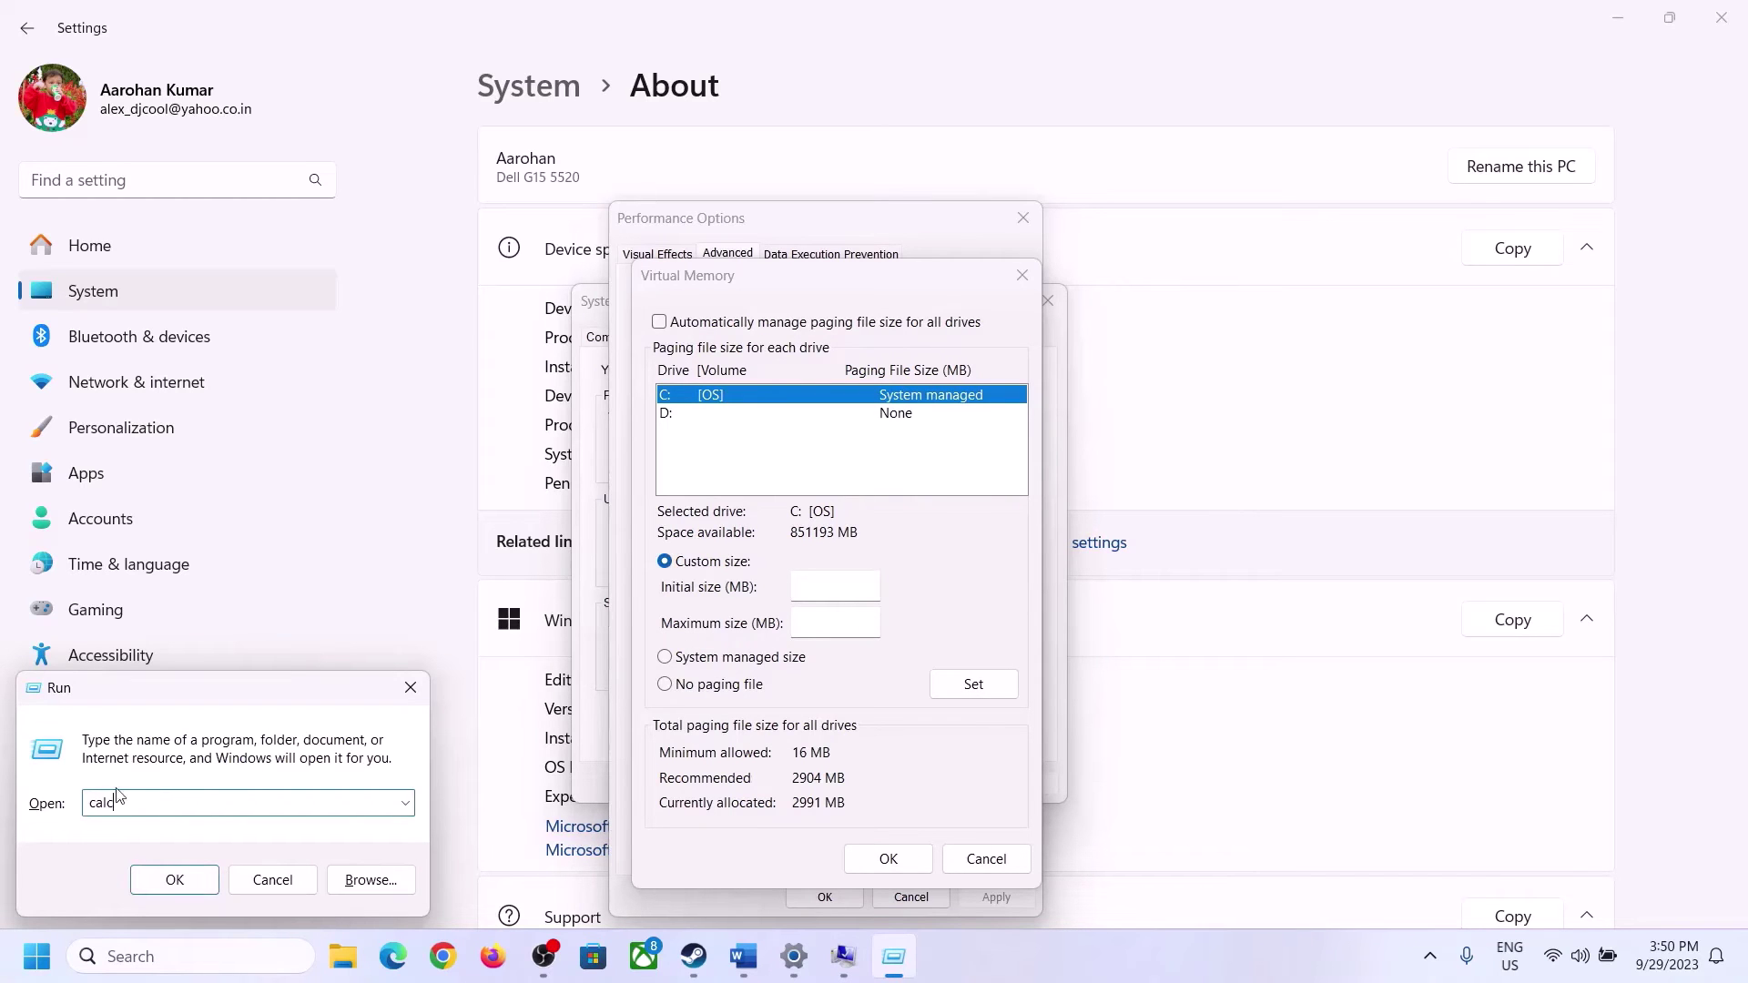
left_click(175, 880)
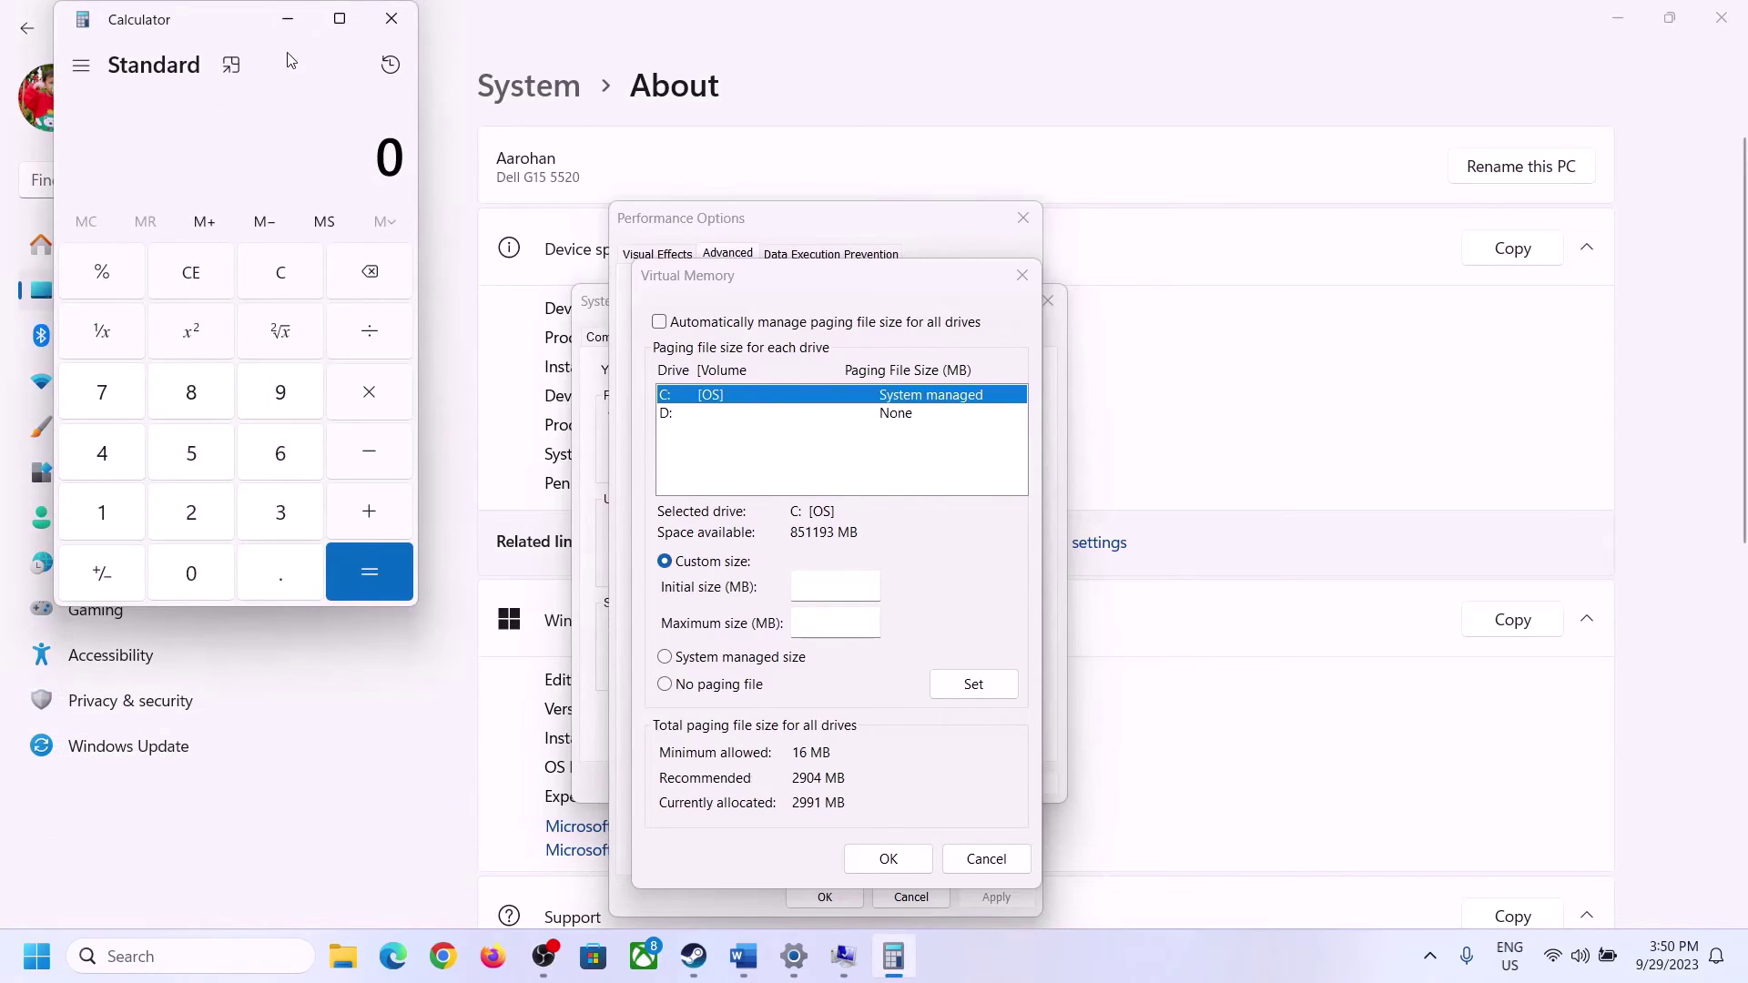
left_click_drag(216, 37, 1272, 306)
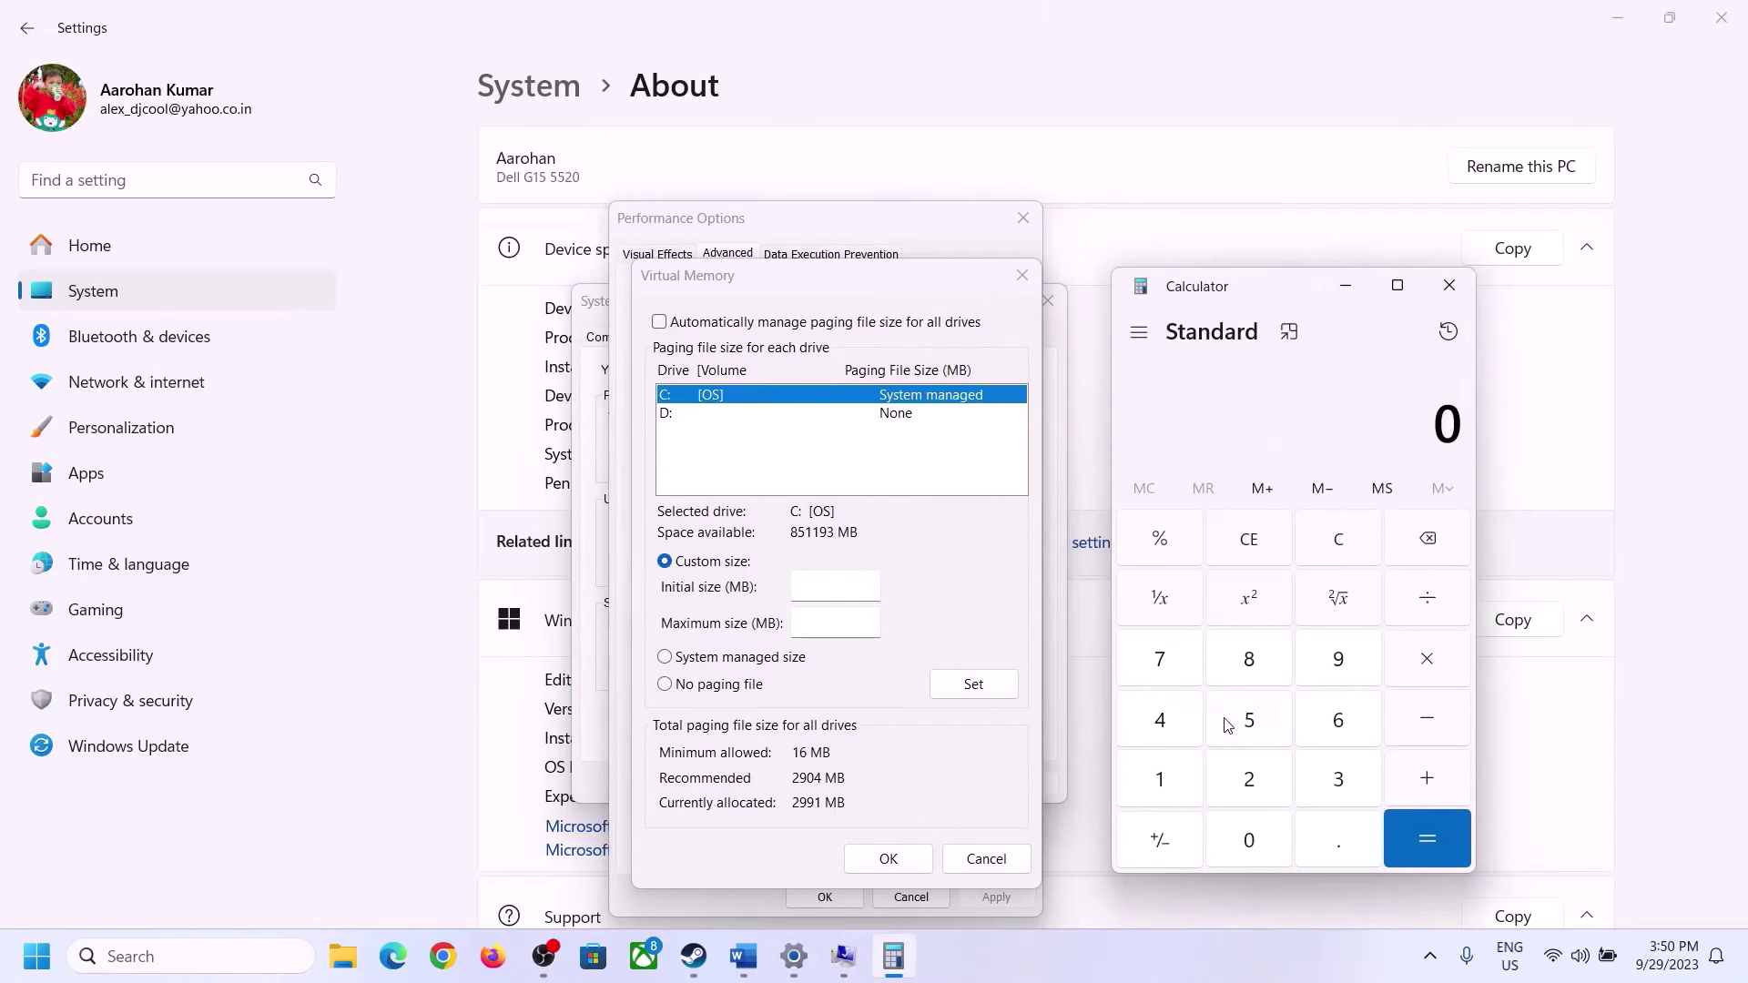
left_click(742, 972)
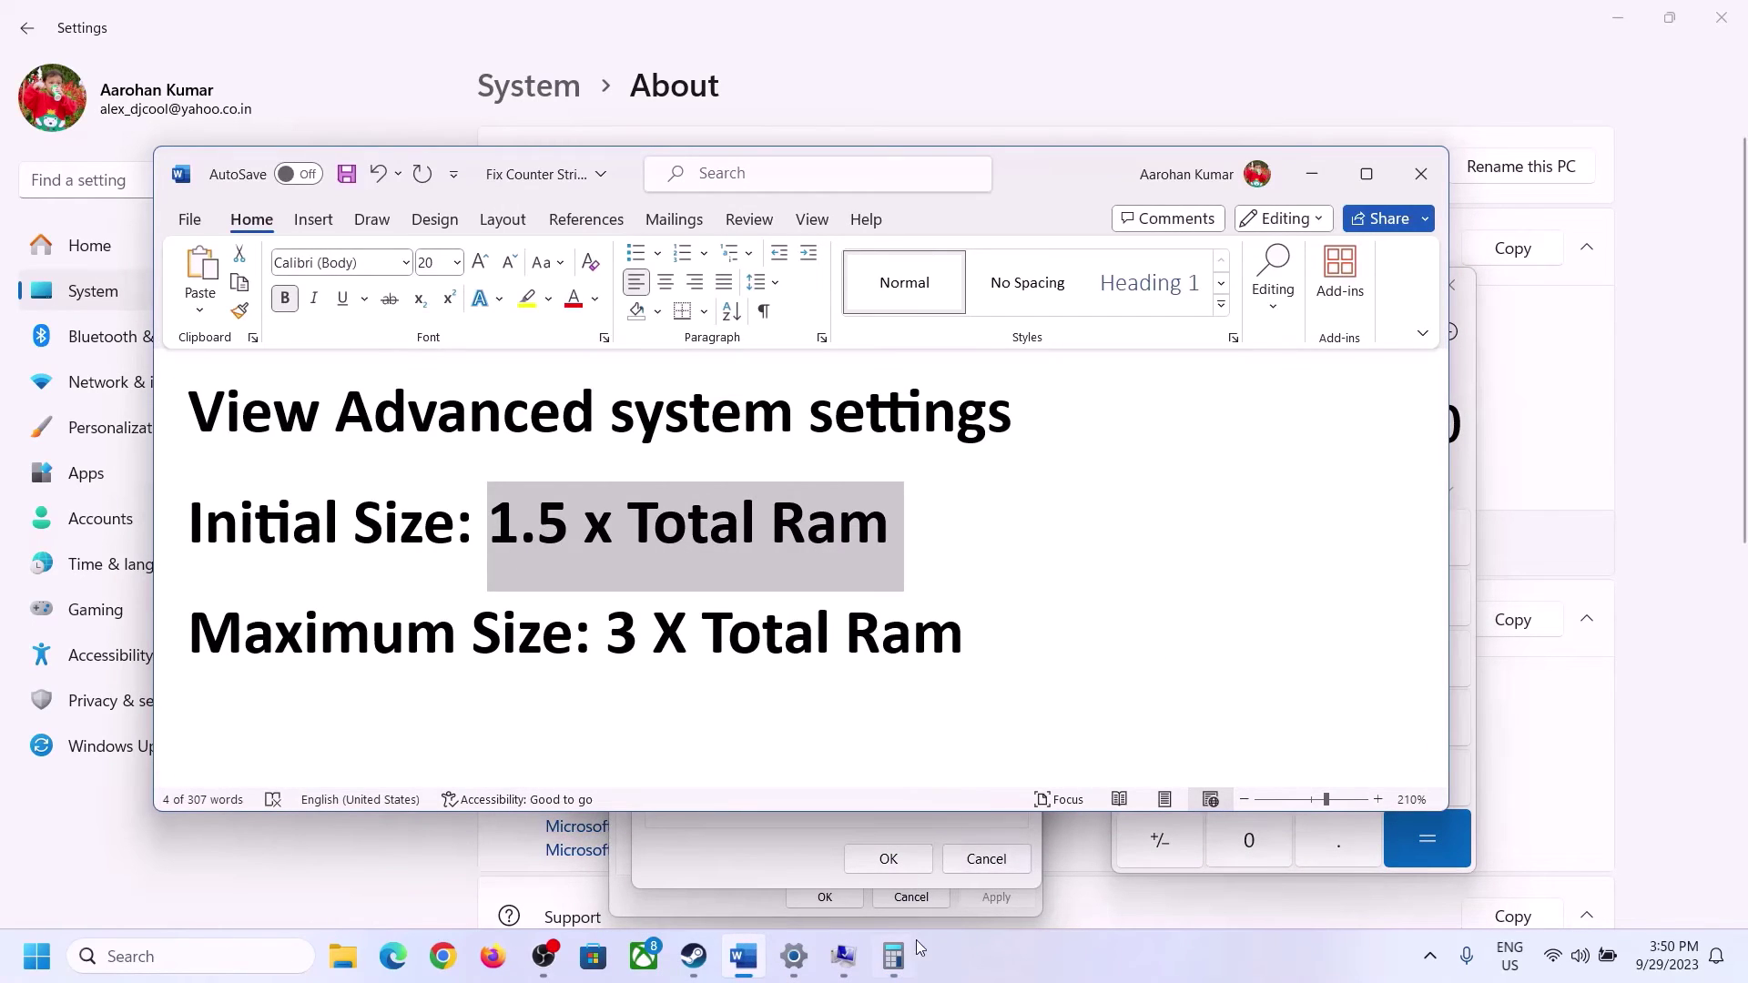
left_click(893, 955)
left_click(1168, 784)
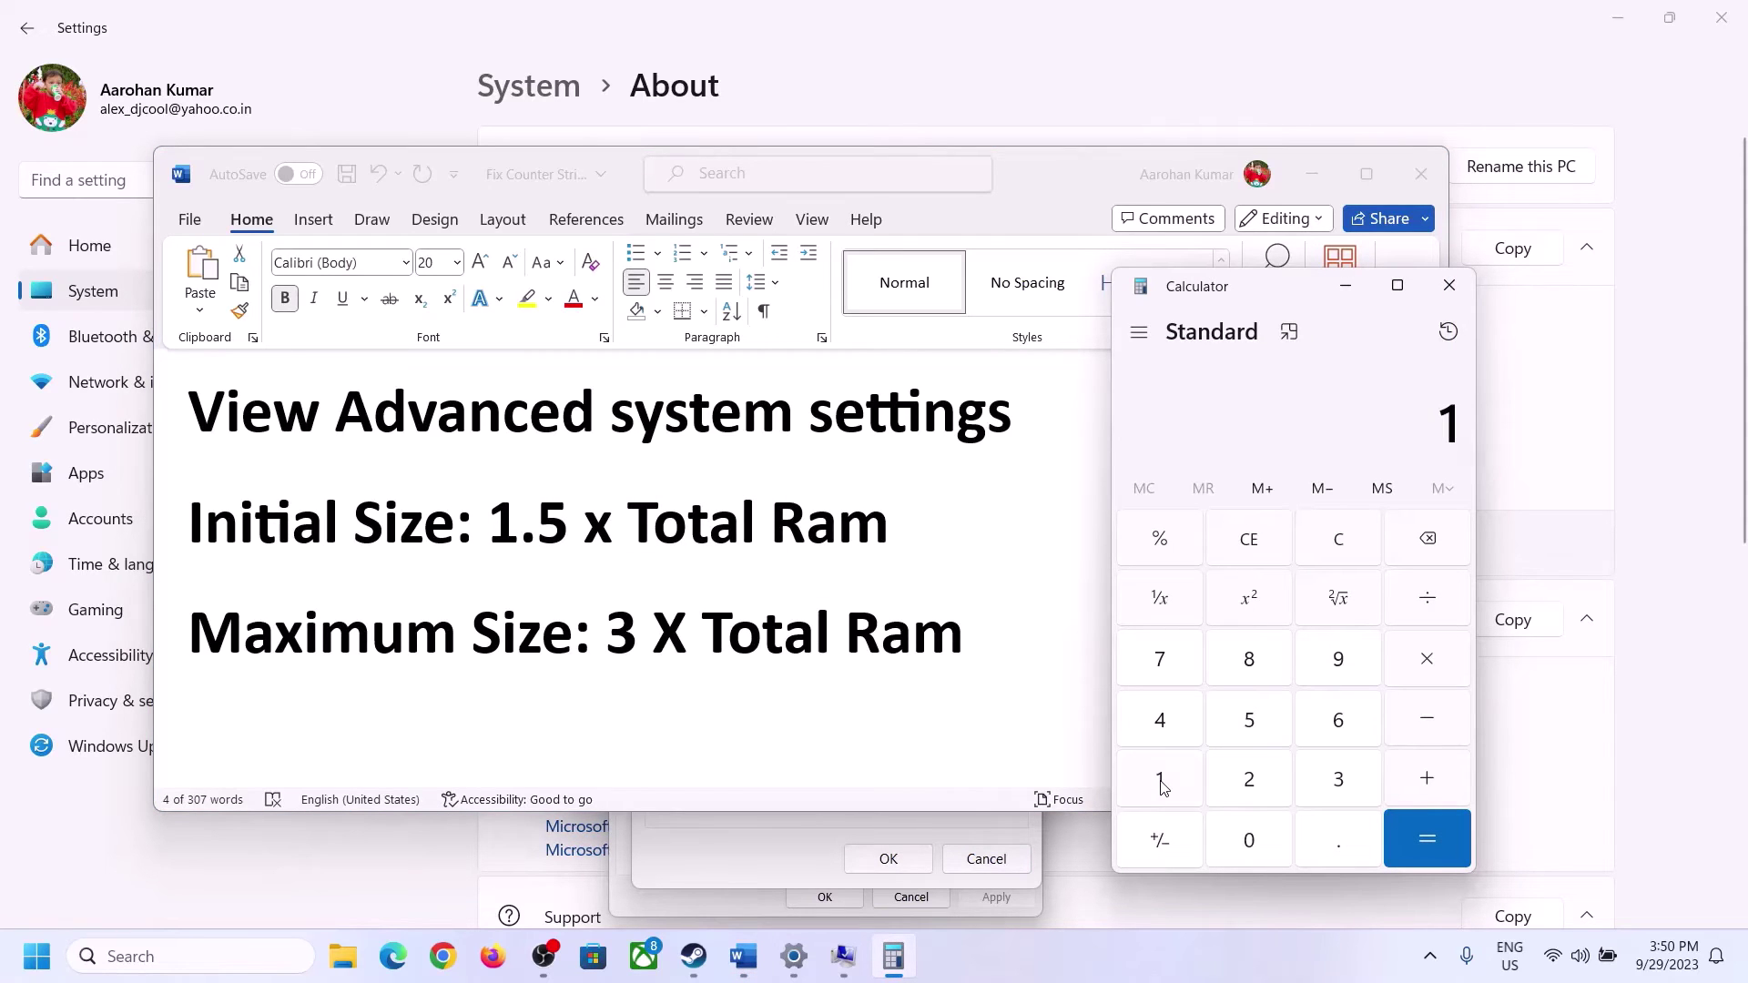
left_click(1332, 736)
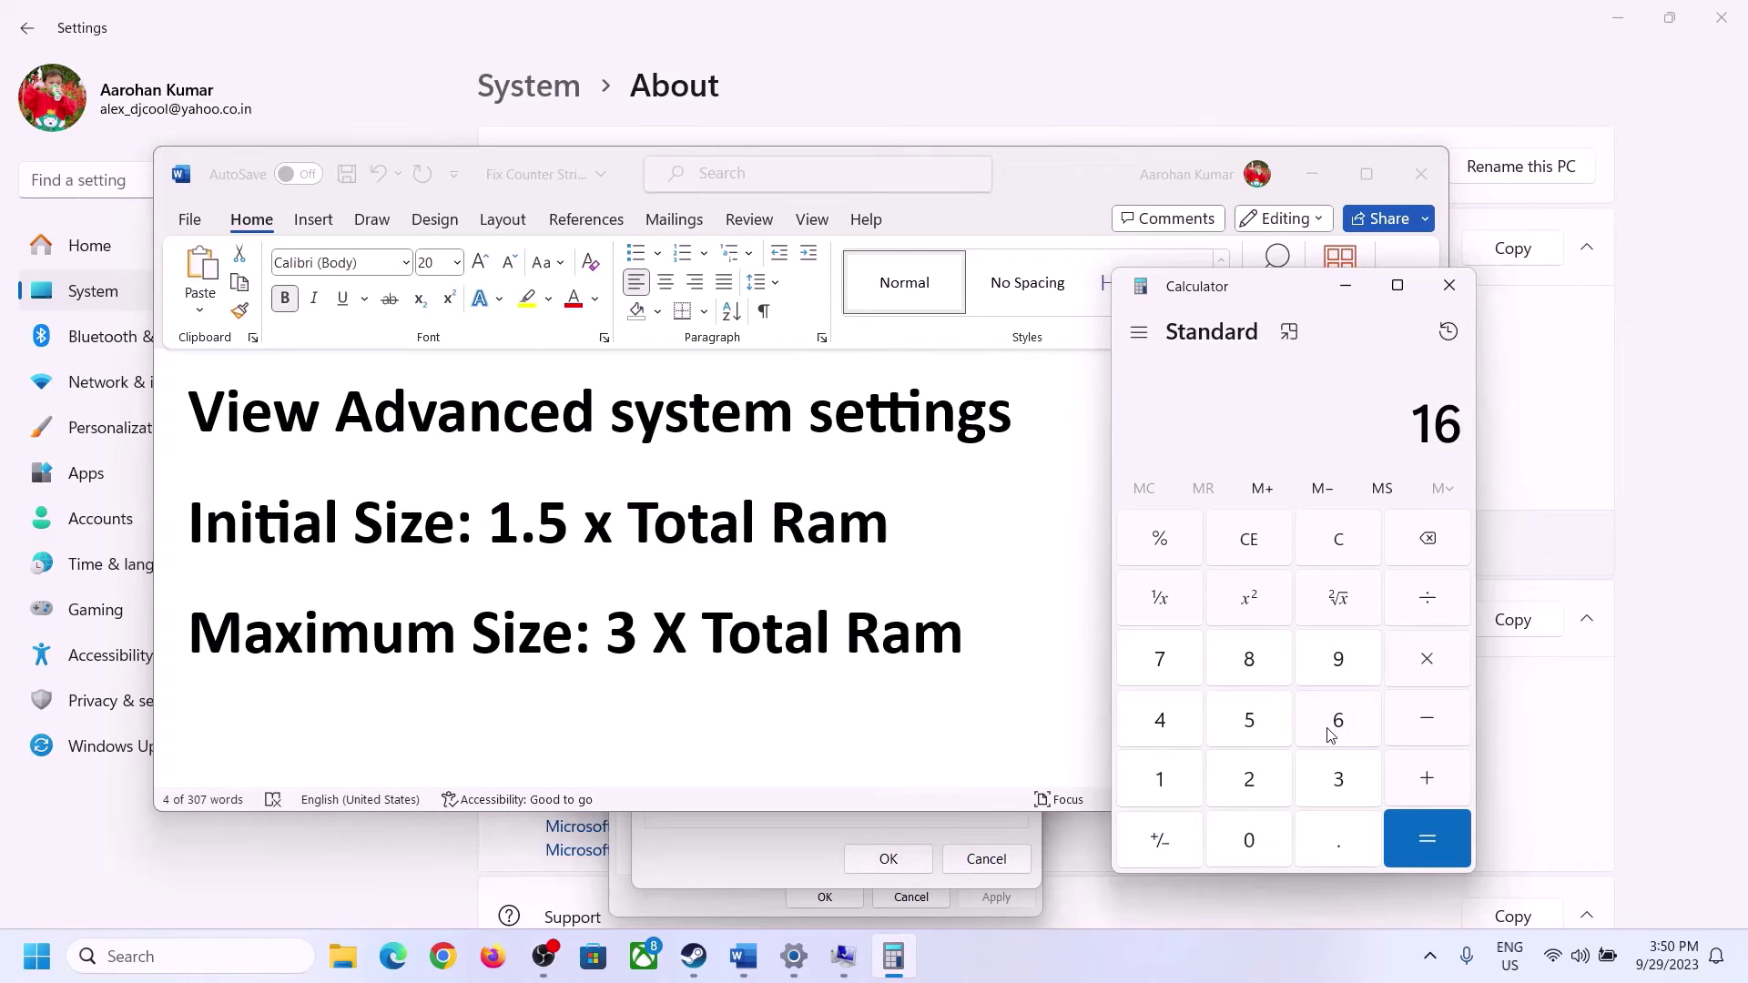
left_click(1344, 559)
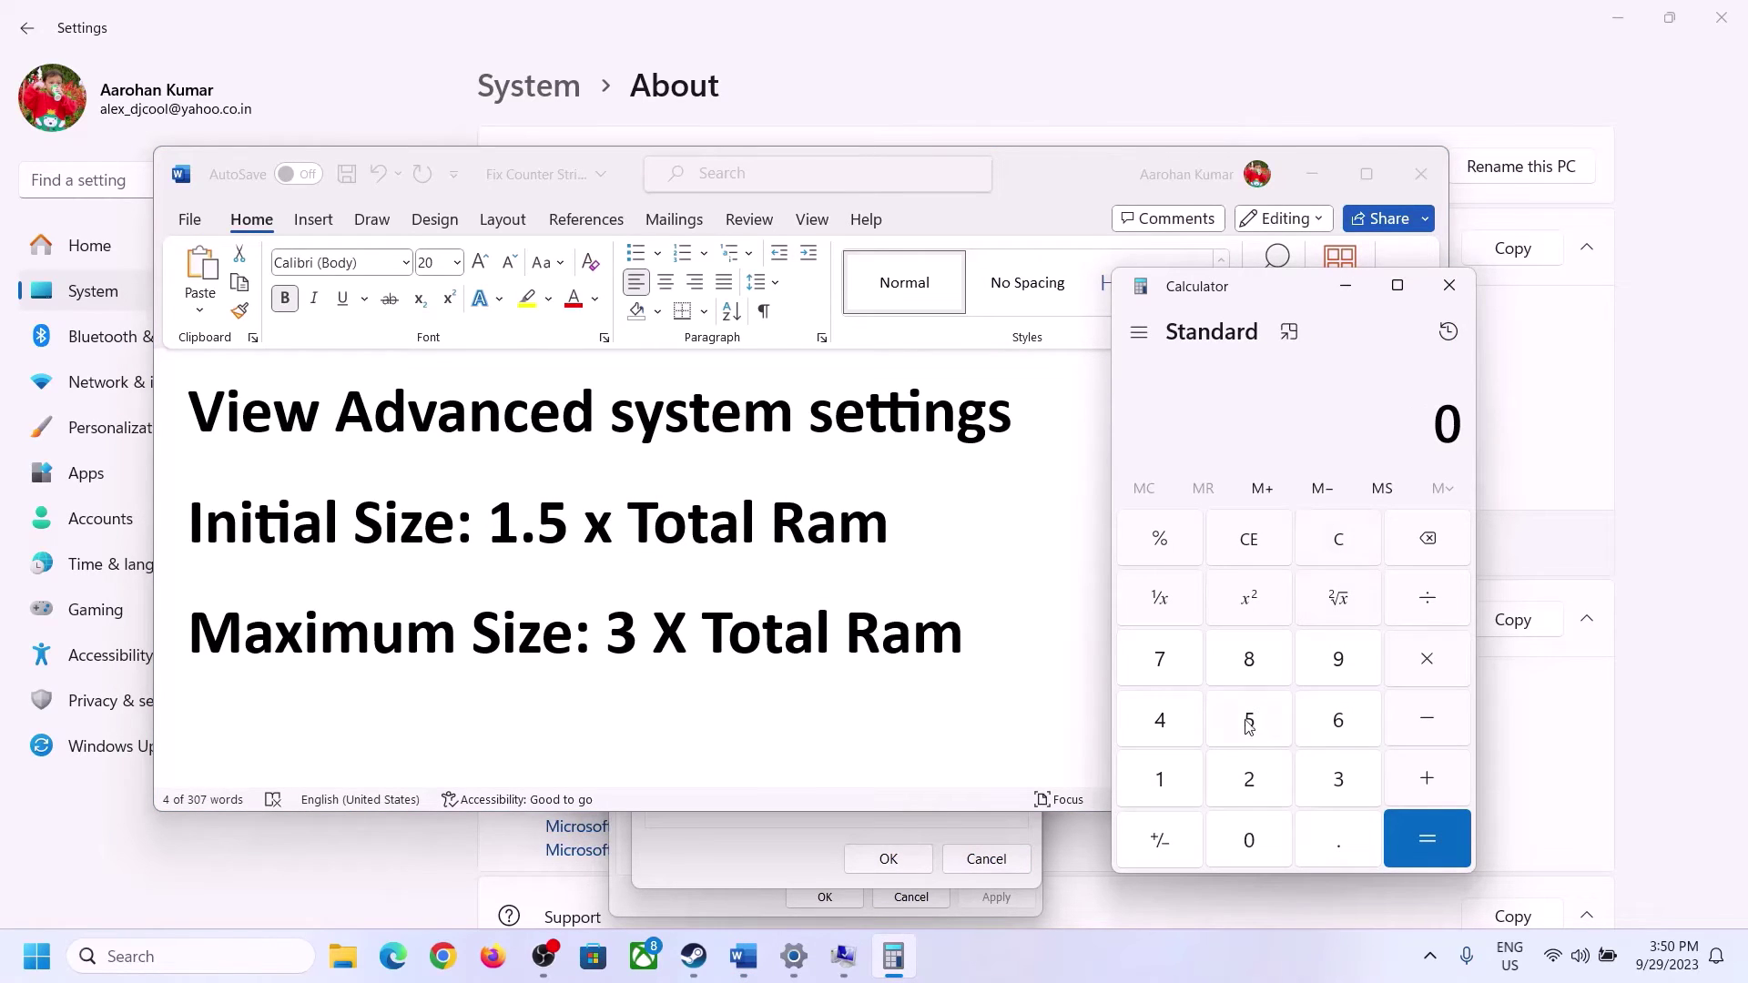
Multiply 16 by 1024 in Calculator to convert the installed RAM from GB to MB.
left_click(1173, 782)
left_click(1336, 724)
left_click(1428, 662)
left_click(1159, 791)
left_click(1252, 854)
left_click(1253, 788)
left_click(1174, 733)
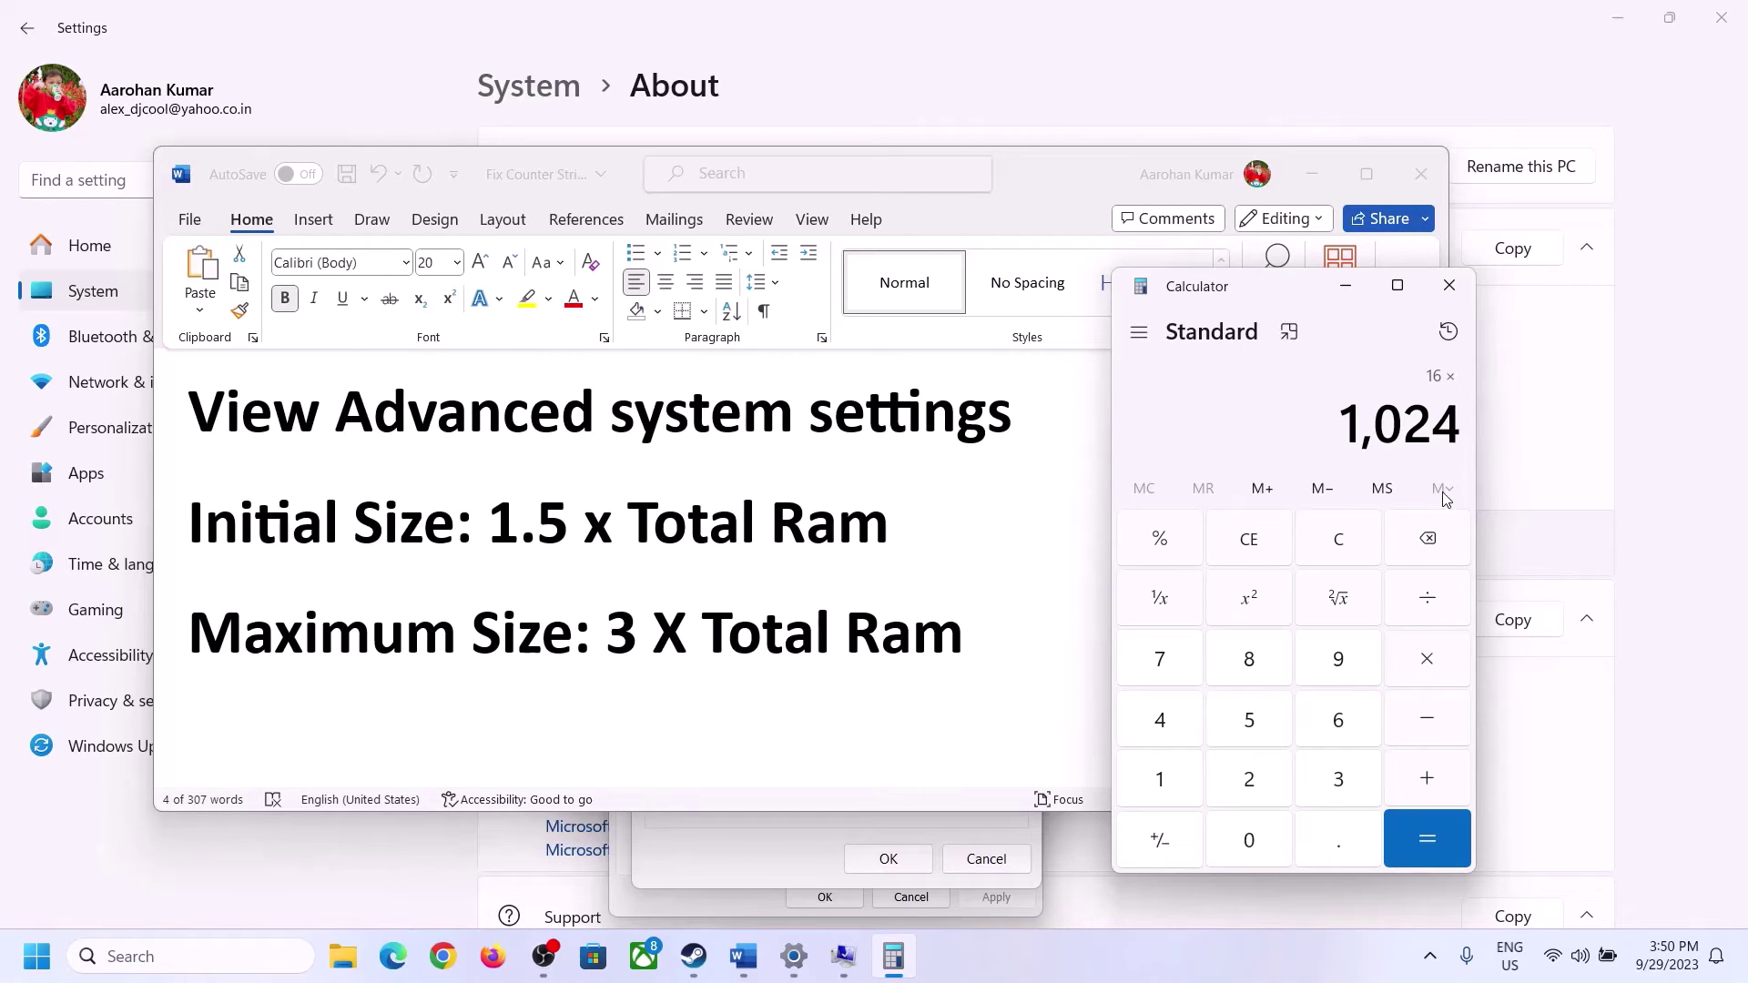
left_click(1426, 846)
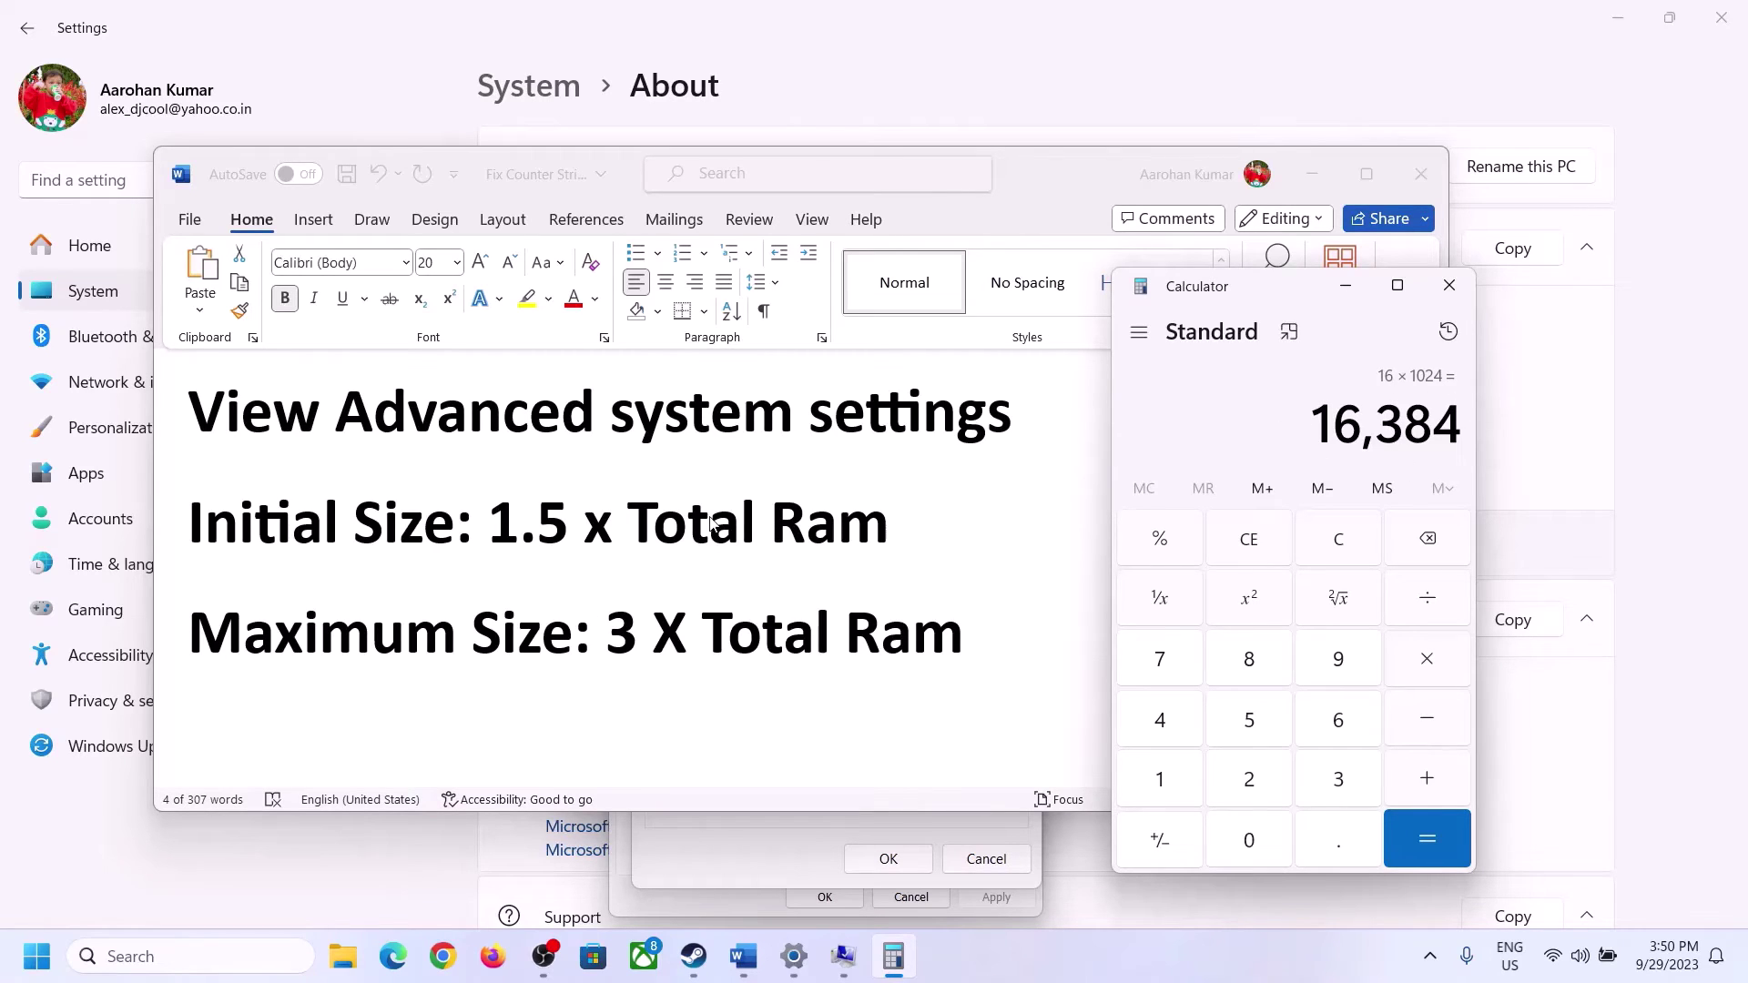
Multiply the RAM in MB by 1.5 to work out the initial paging file size.
left_click(1431, 669)
left_click(1186, 789)
left_click(1331, 858)
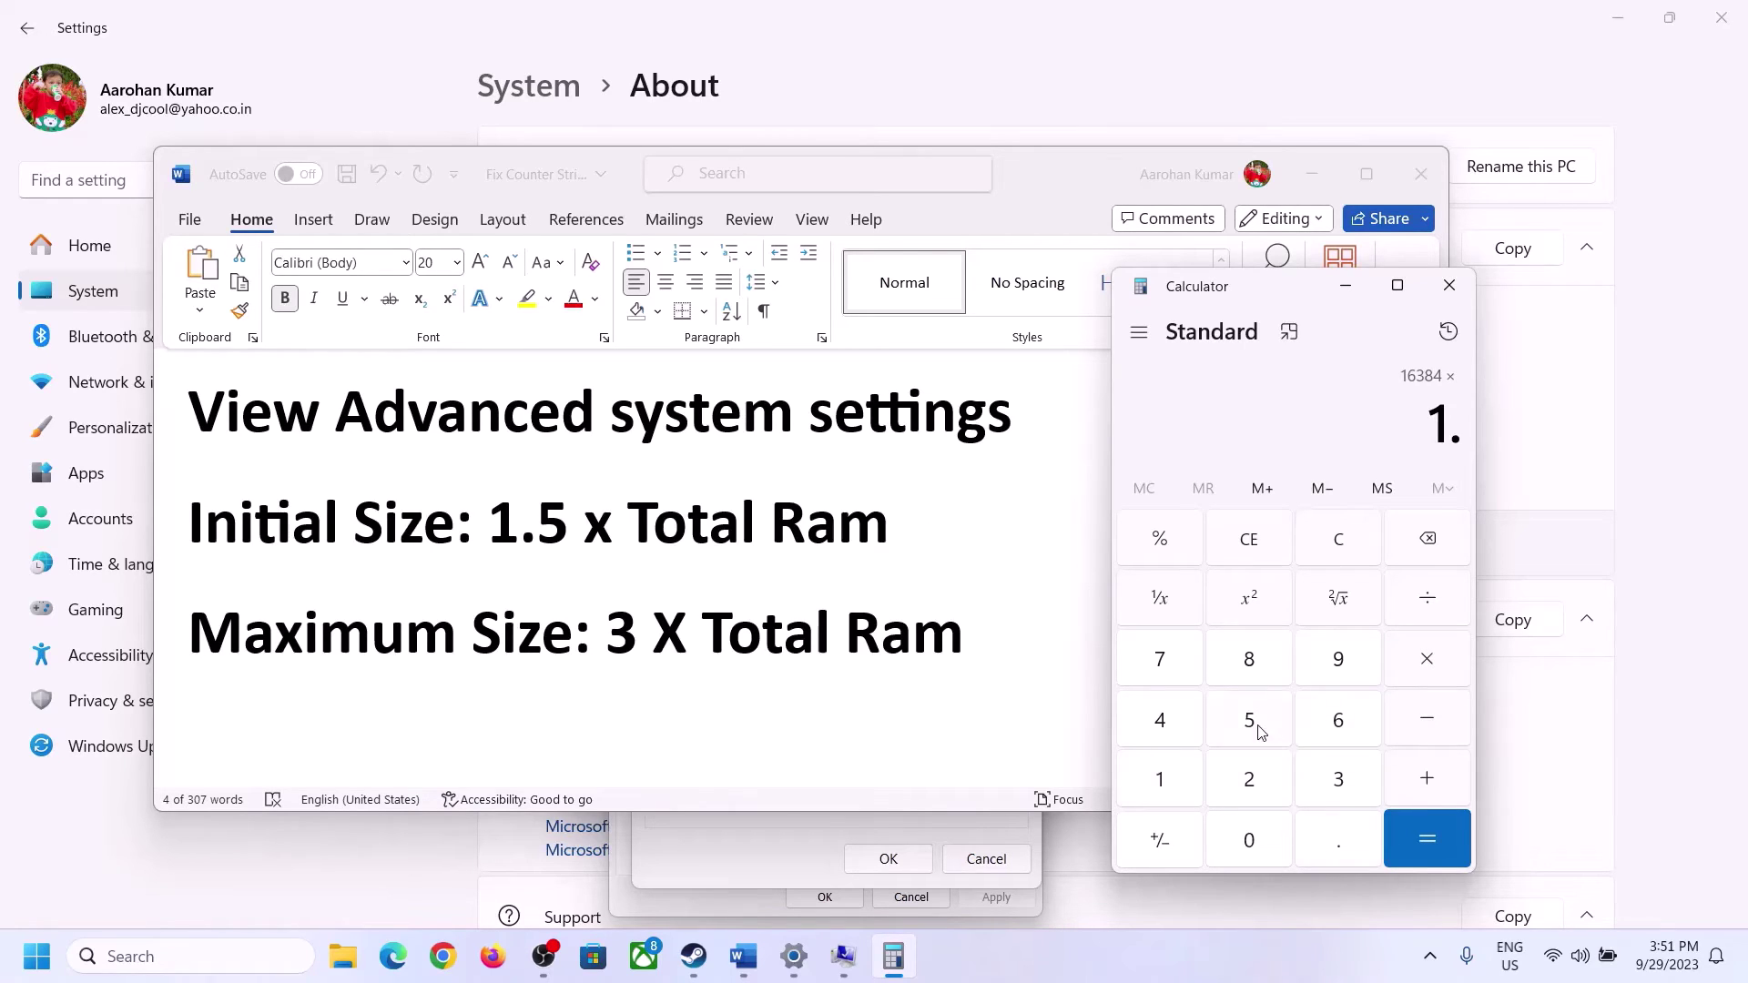
left_click(1251, 722)
left_click(1429, 829)
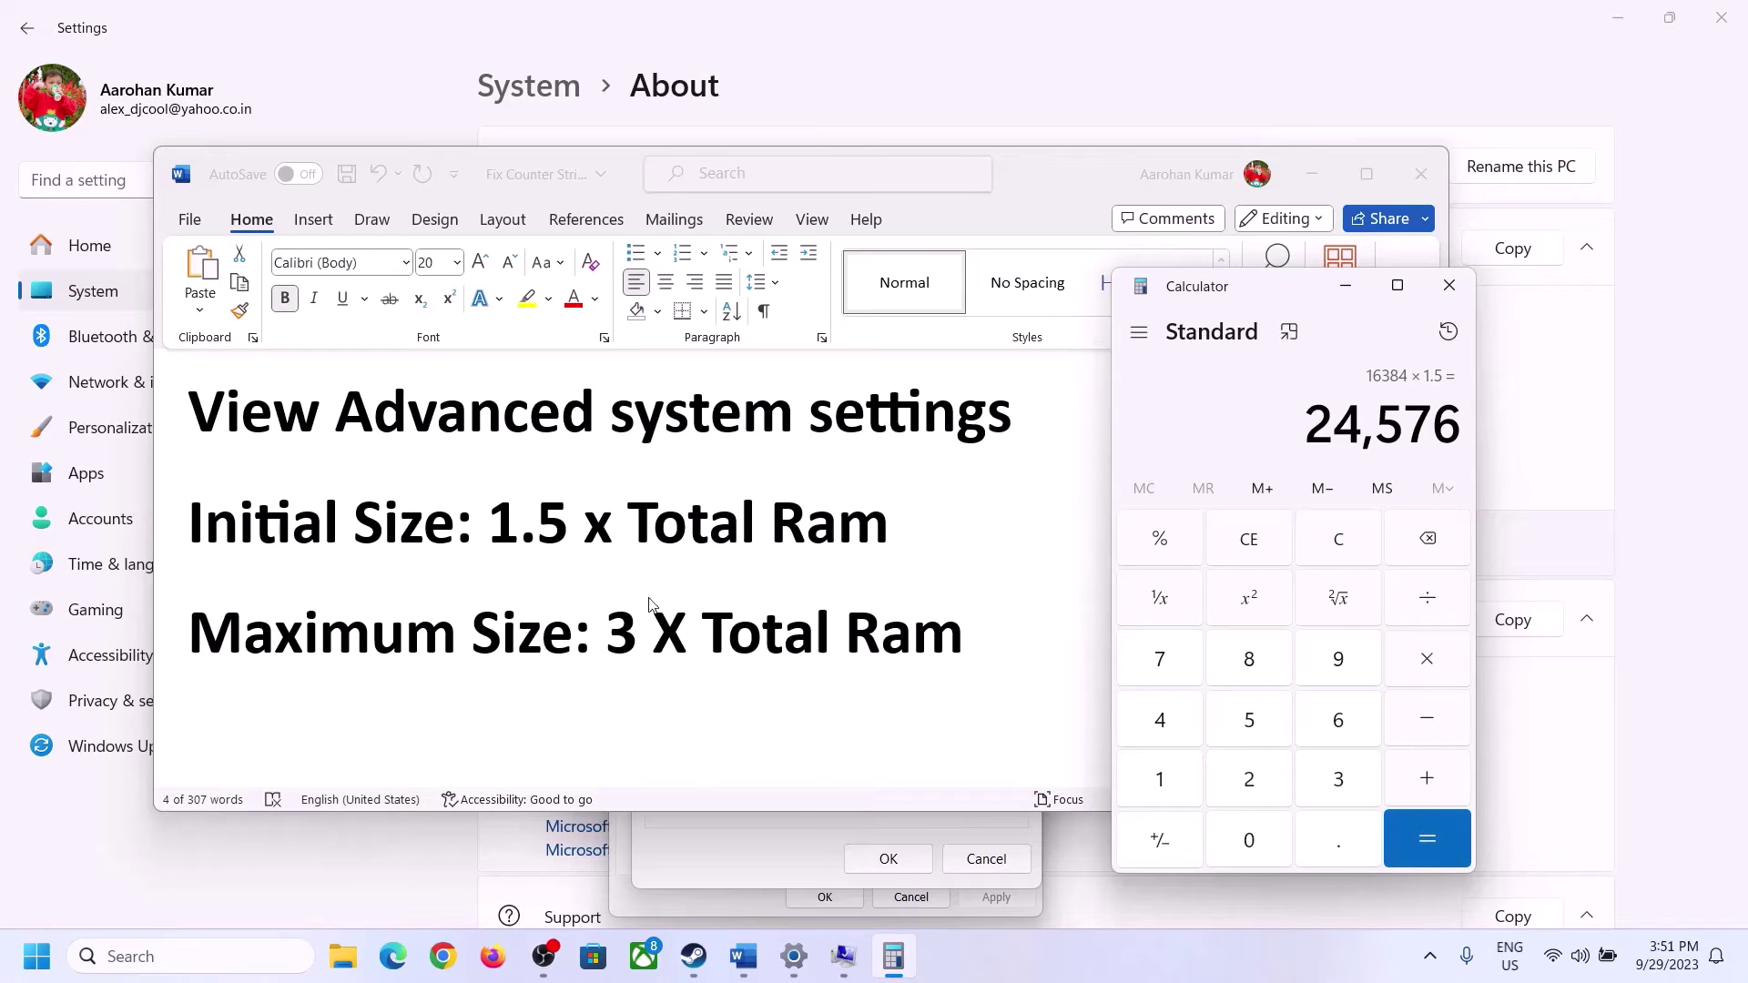
Set the initial paging file size for drive C: to 24576 MB and place the cursor in the maximum size field.
left_click(846, 824)
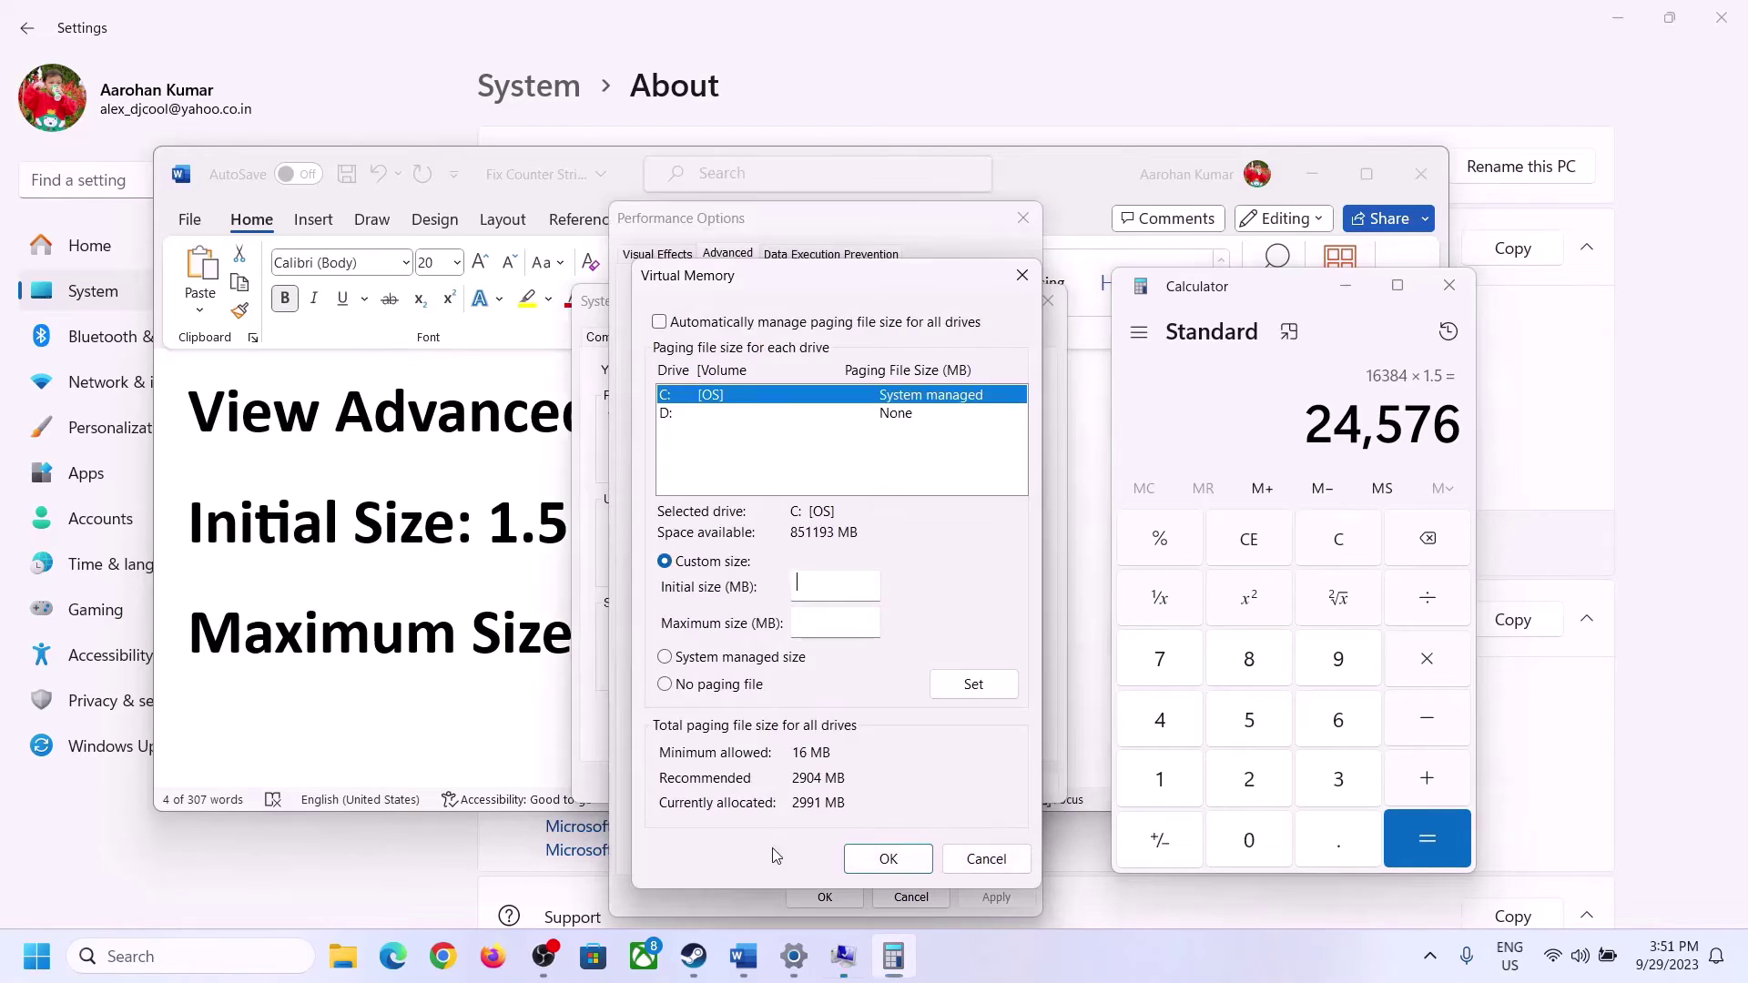
left_click(827, 590)
type("24576")
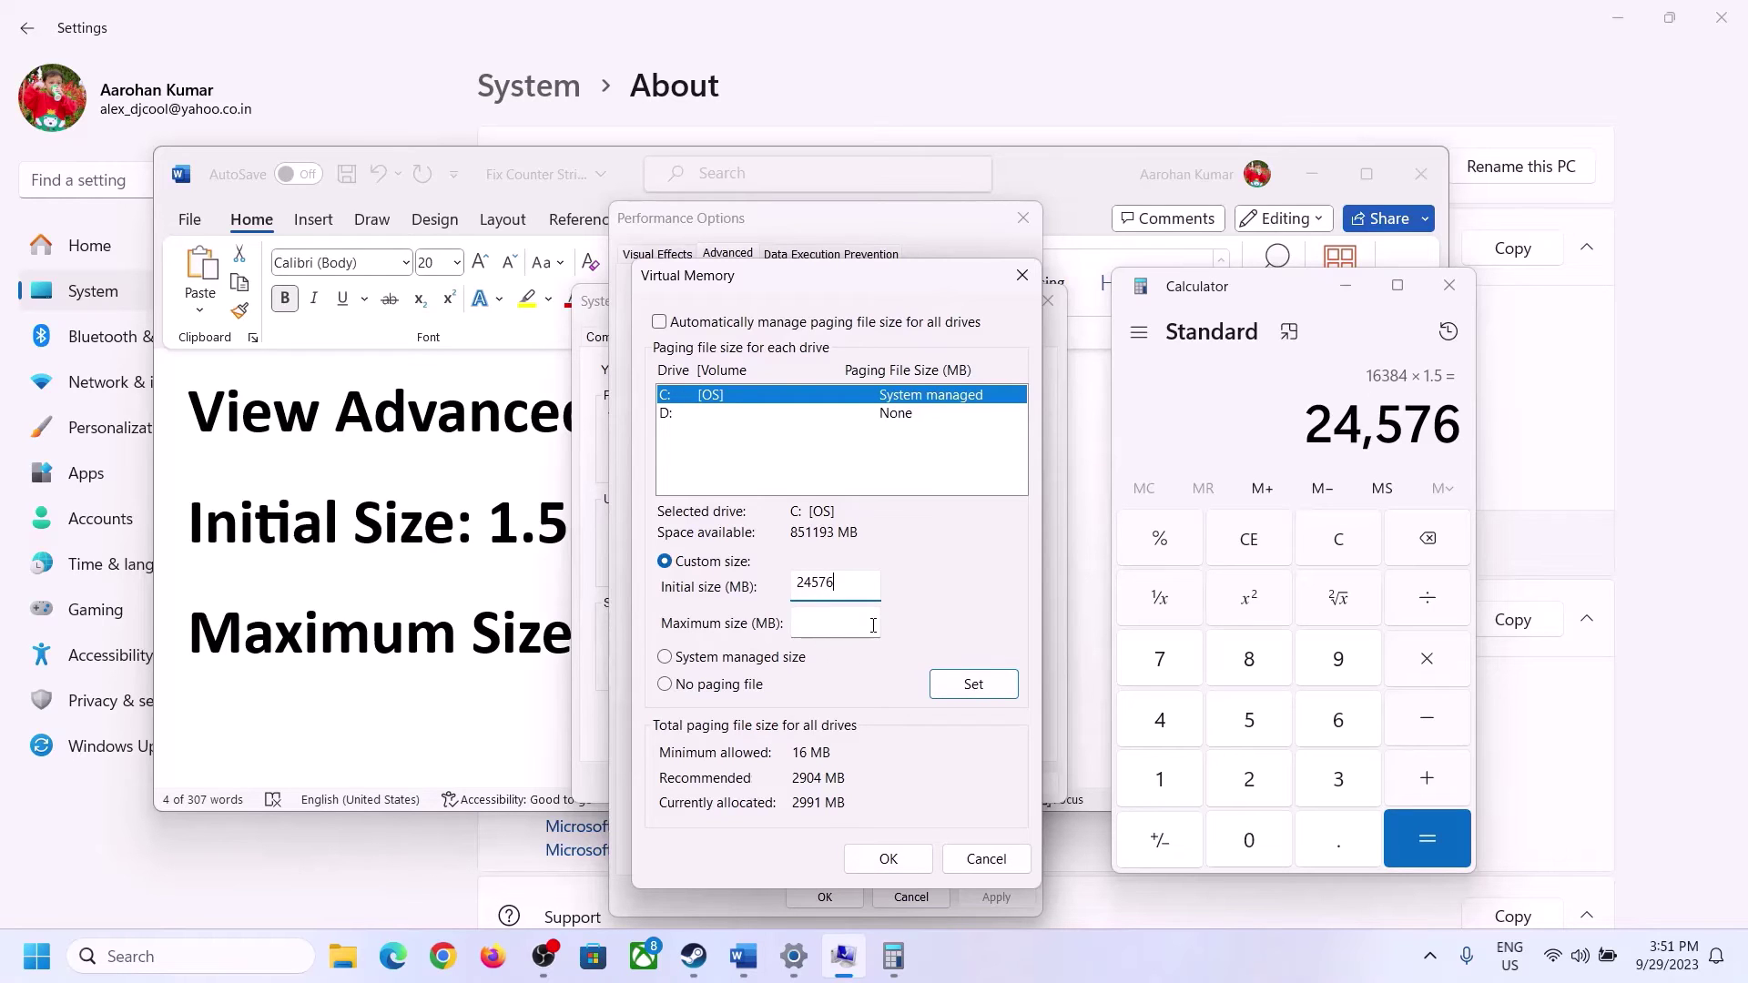
left_click(873, 625)
Clear Calculator and recheck the maximum size formula in the document and the installed RAM in Settings.
left_click(519, 640)
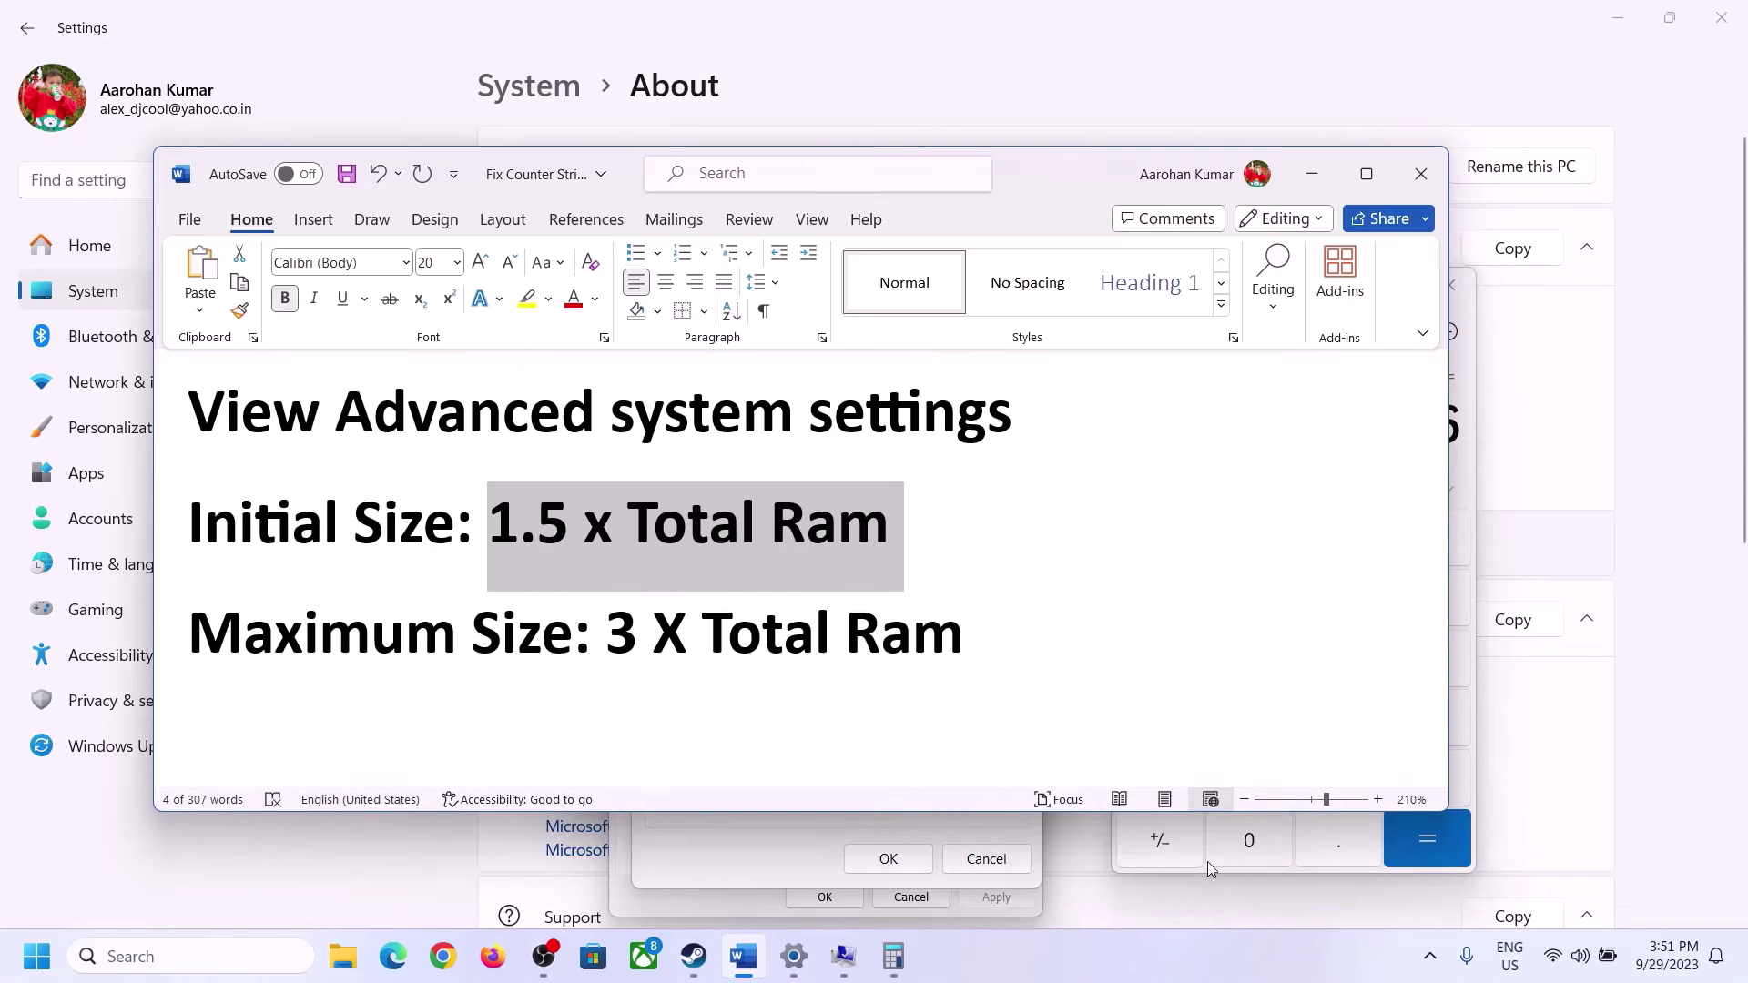
left_click(1467, 471)
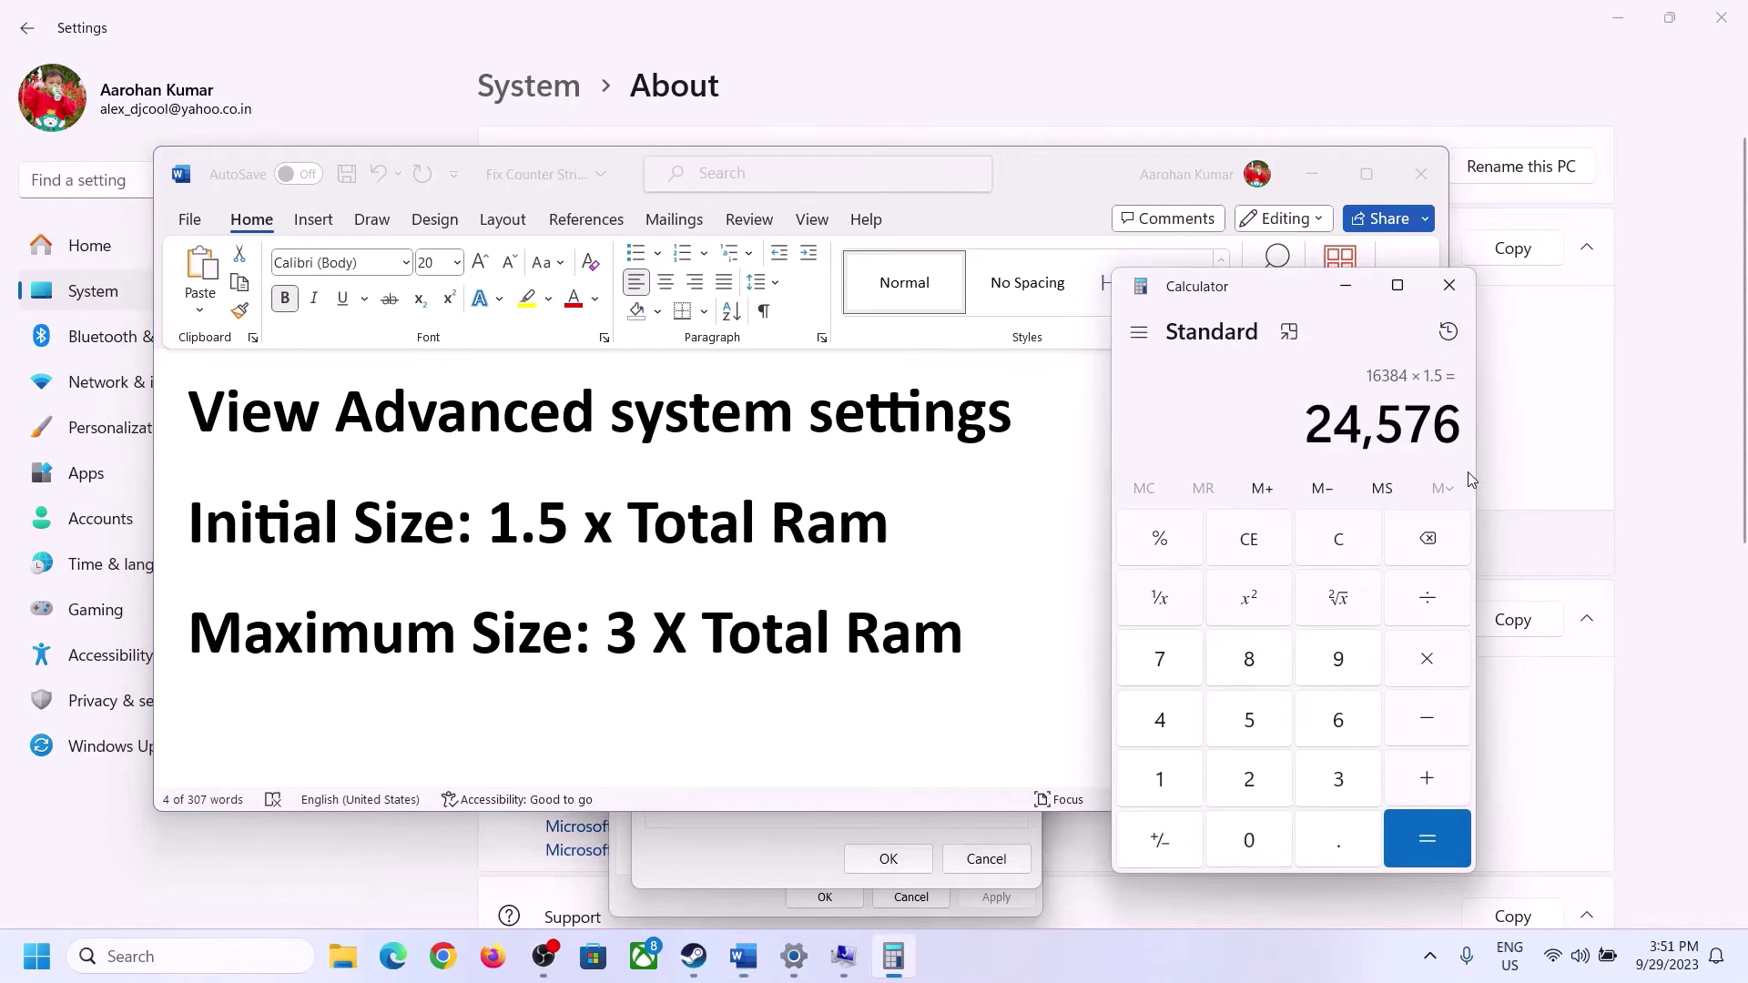
left_click(1338, 538)
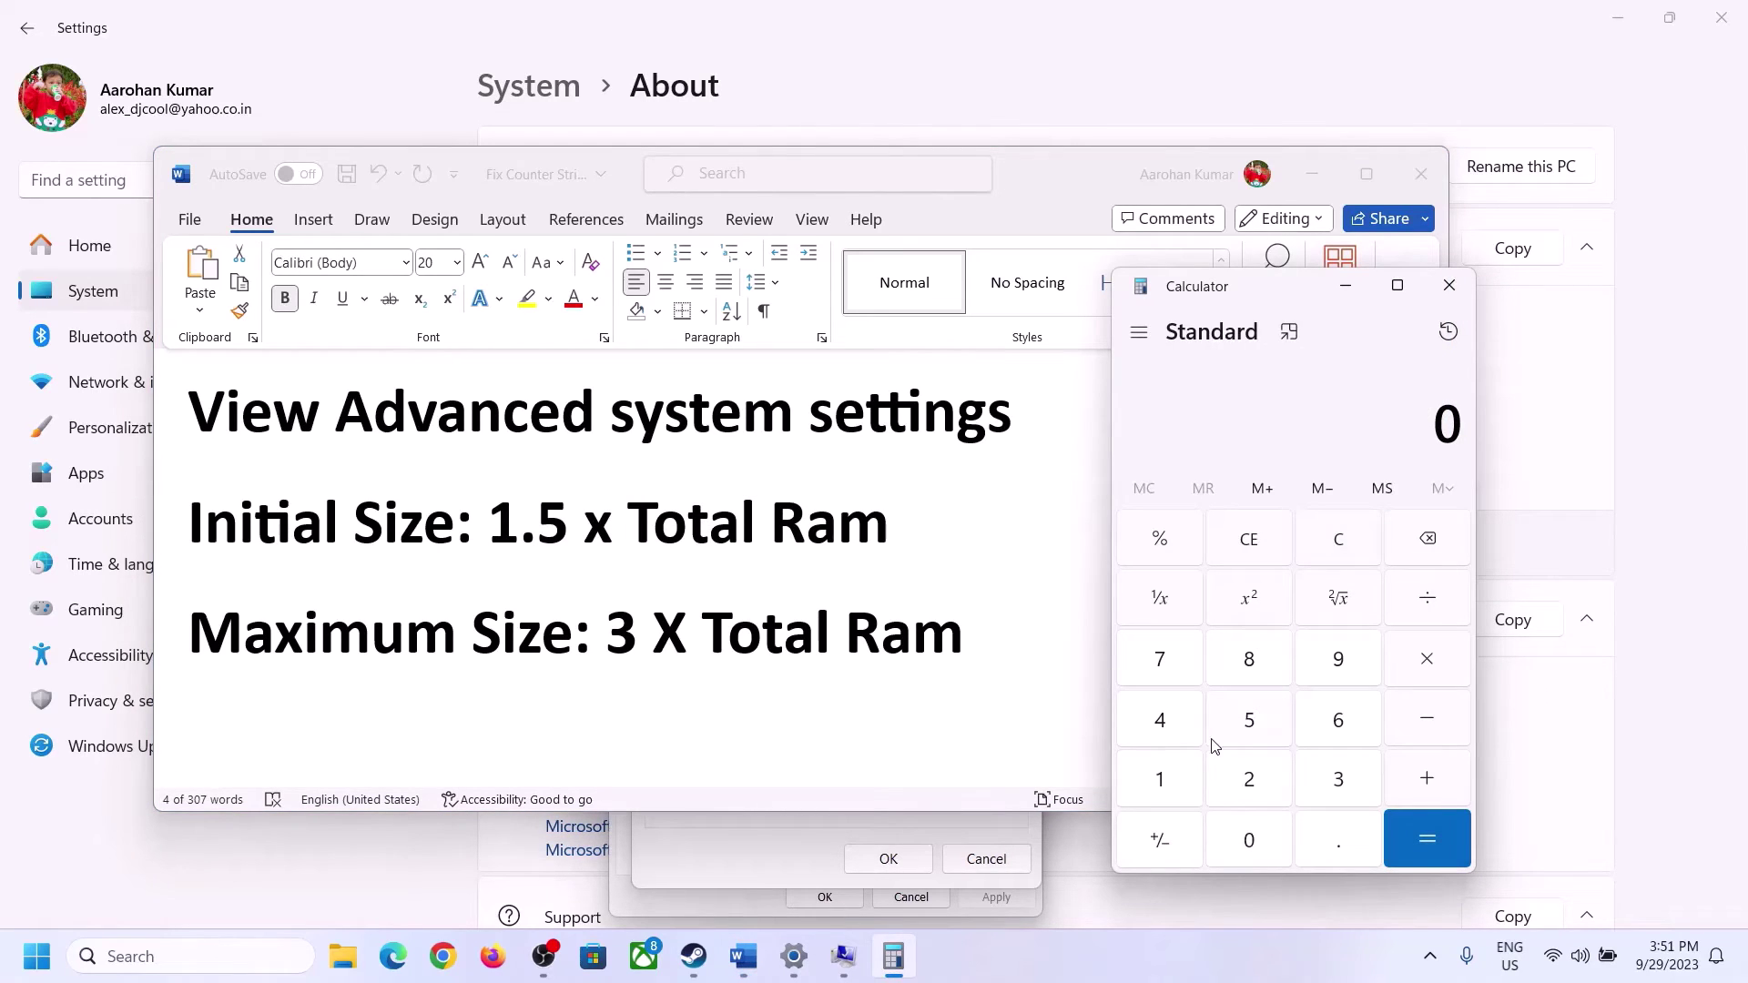
left_click(794, 955)
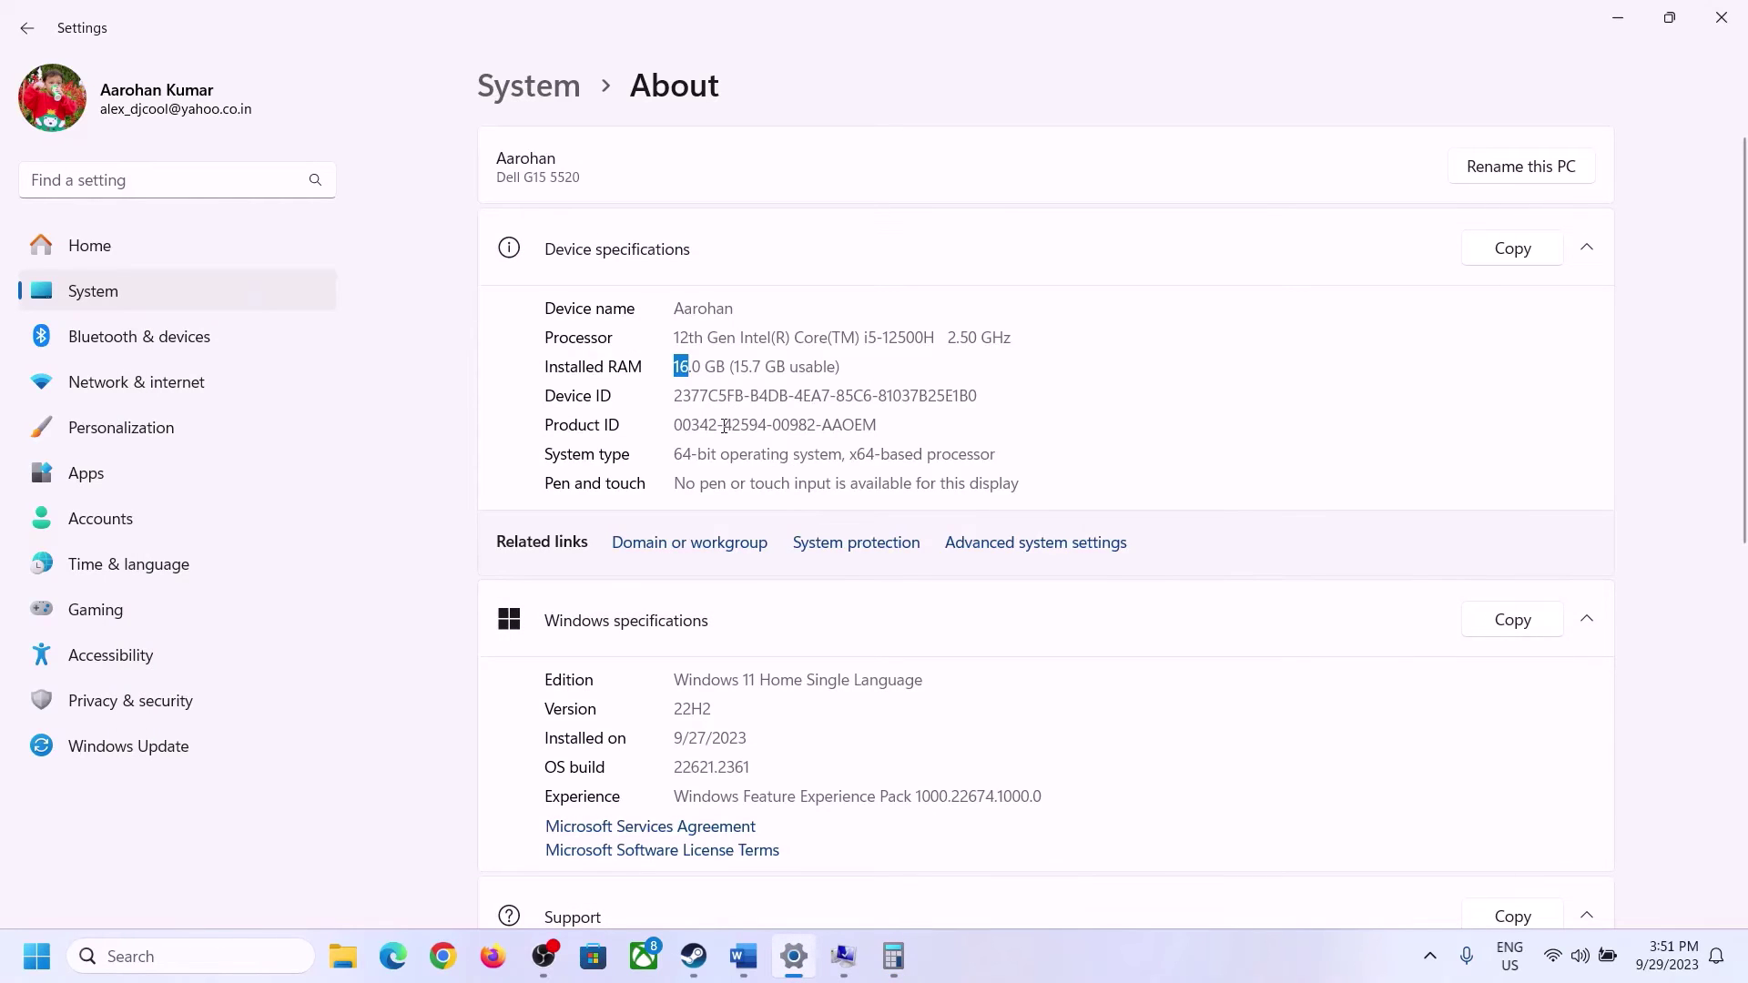
left_click(893, 956)
Calculate 16 times 1024 again in Calculator as the RAM basis for the maximum paging file size.
left_click(1180, 773)
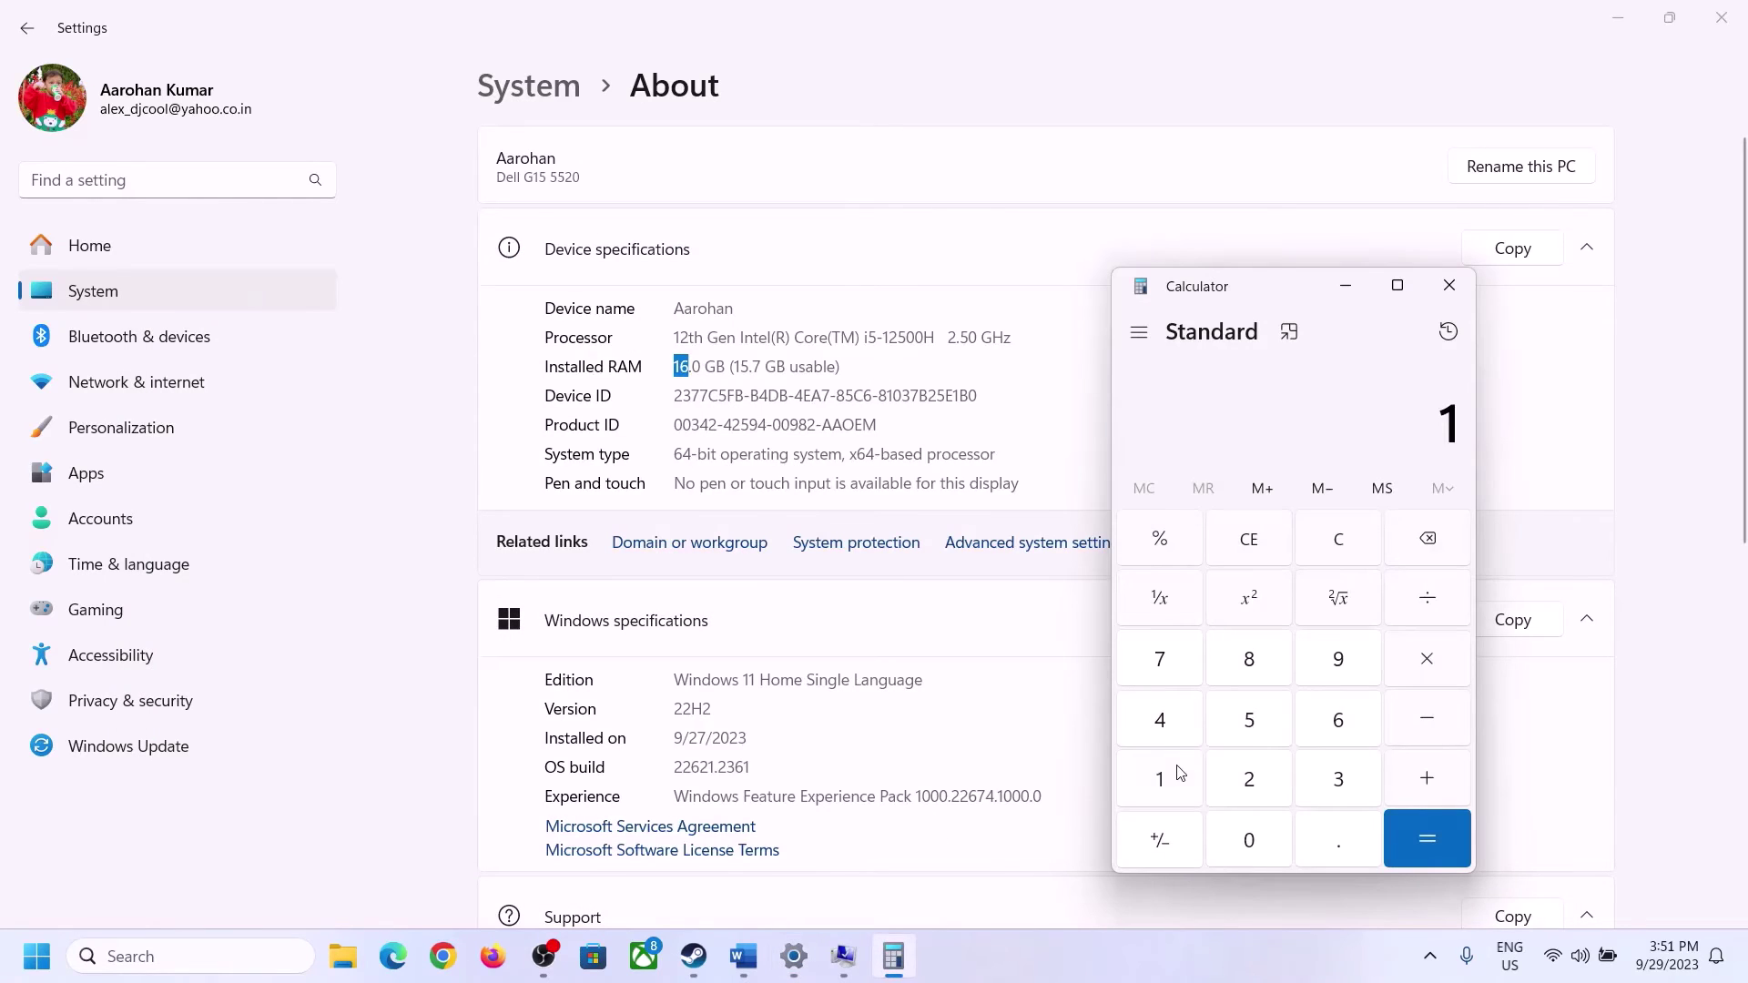
left_click(1331, 722)
left_click(1395, 661)
left_click(1171, 772)
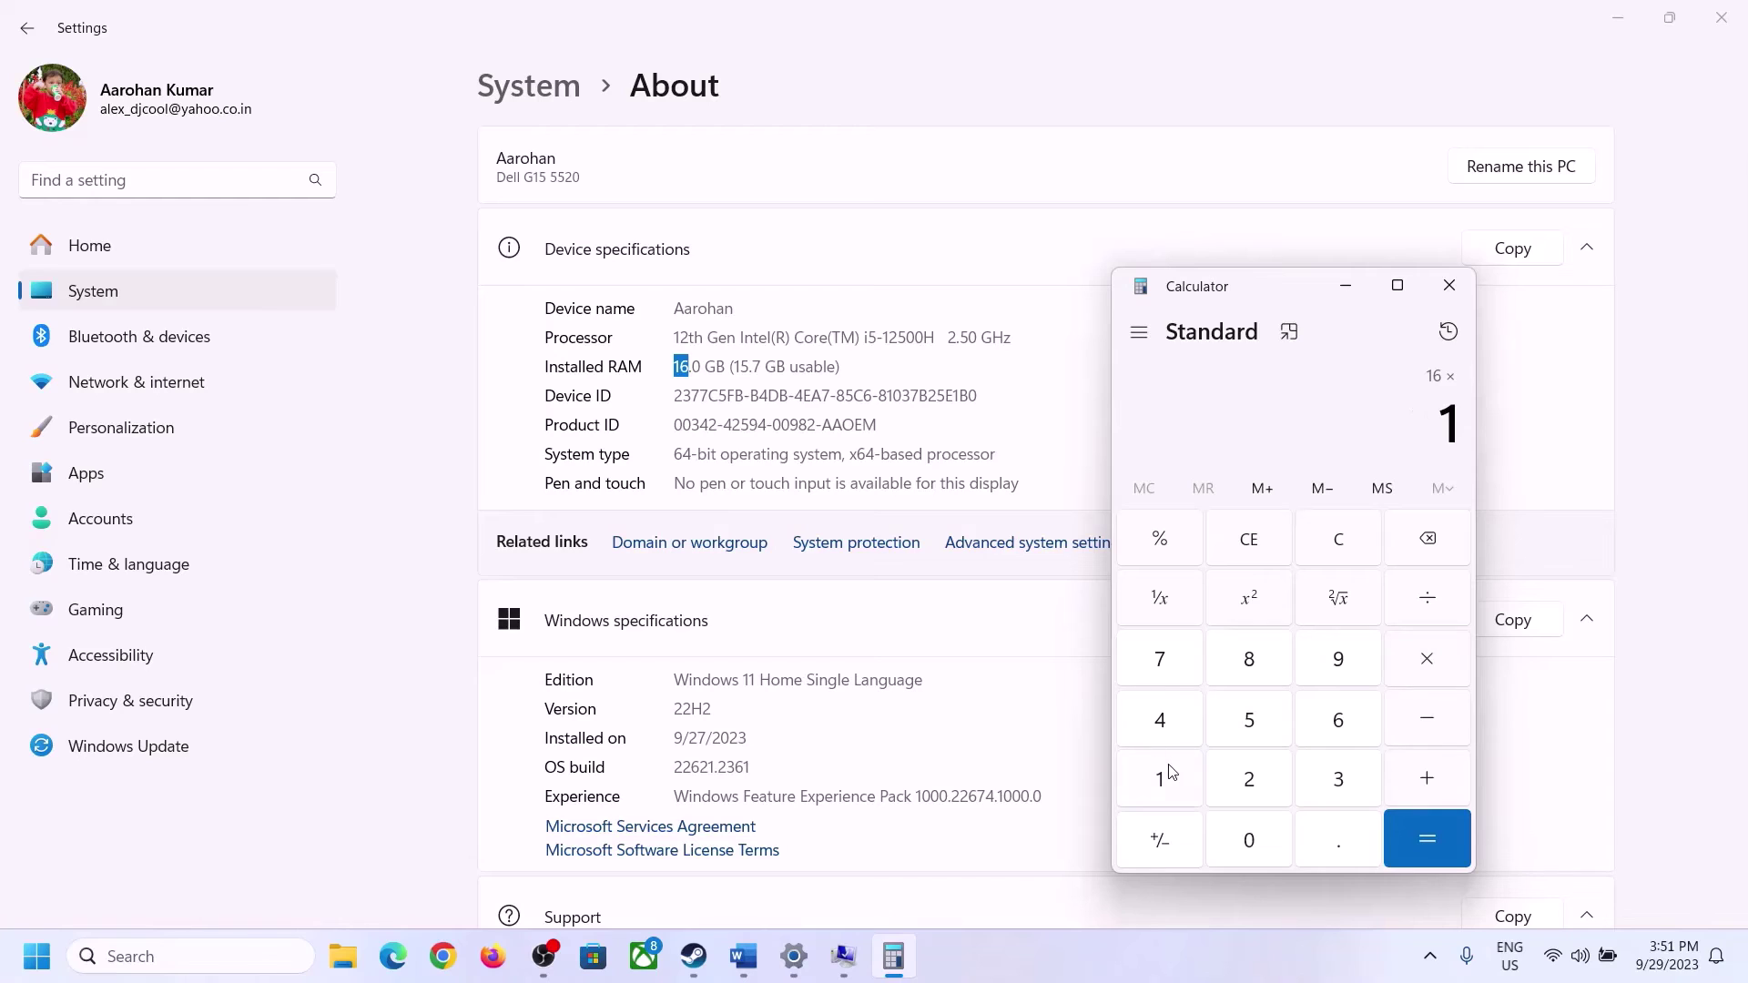
left_click(1236, 832)
left_click(1252, 778)
left_click(1169, 728)
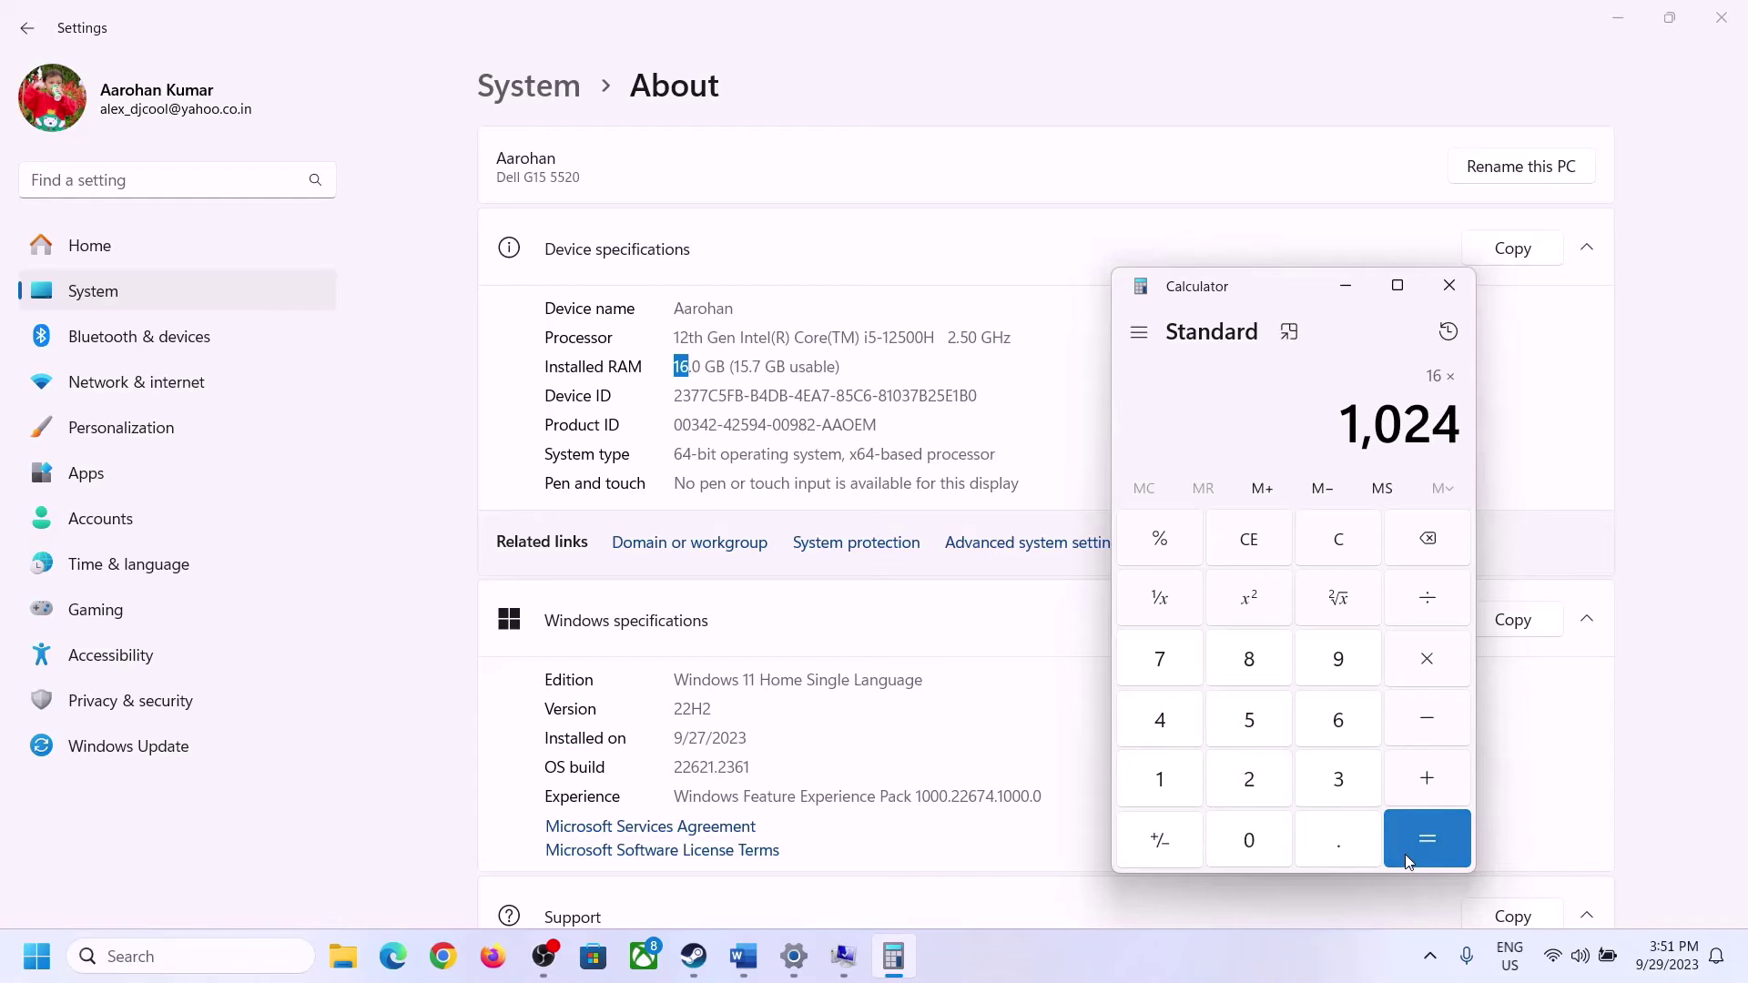
left_click(1438, 833)
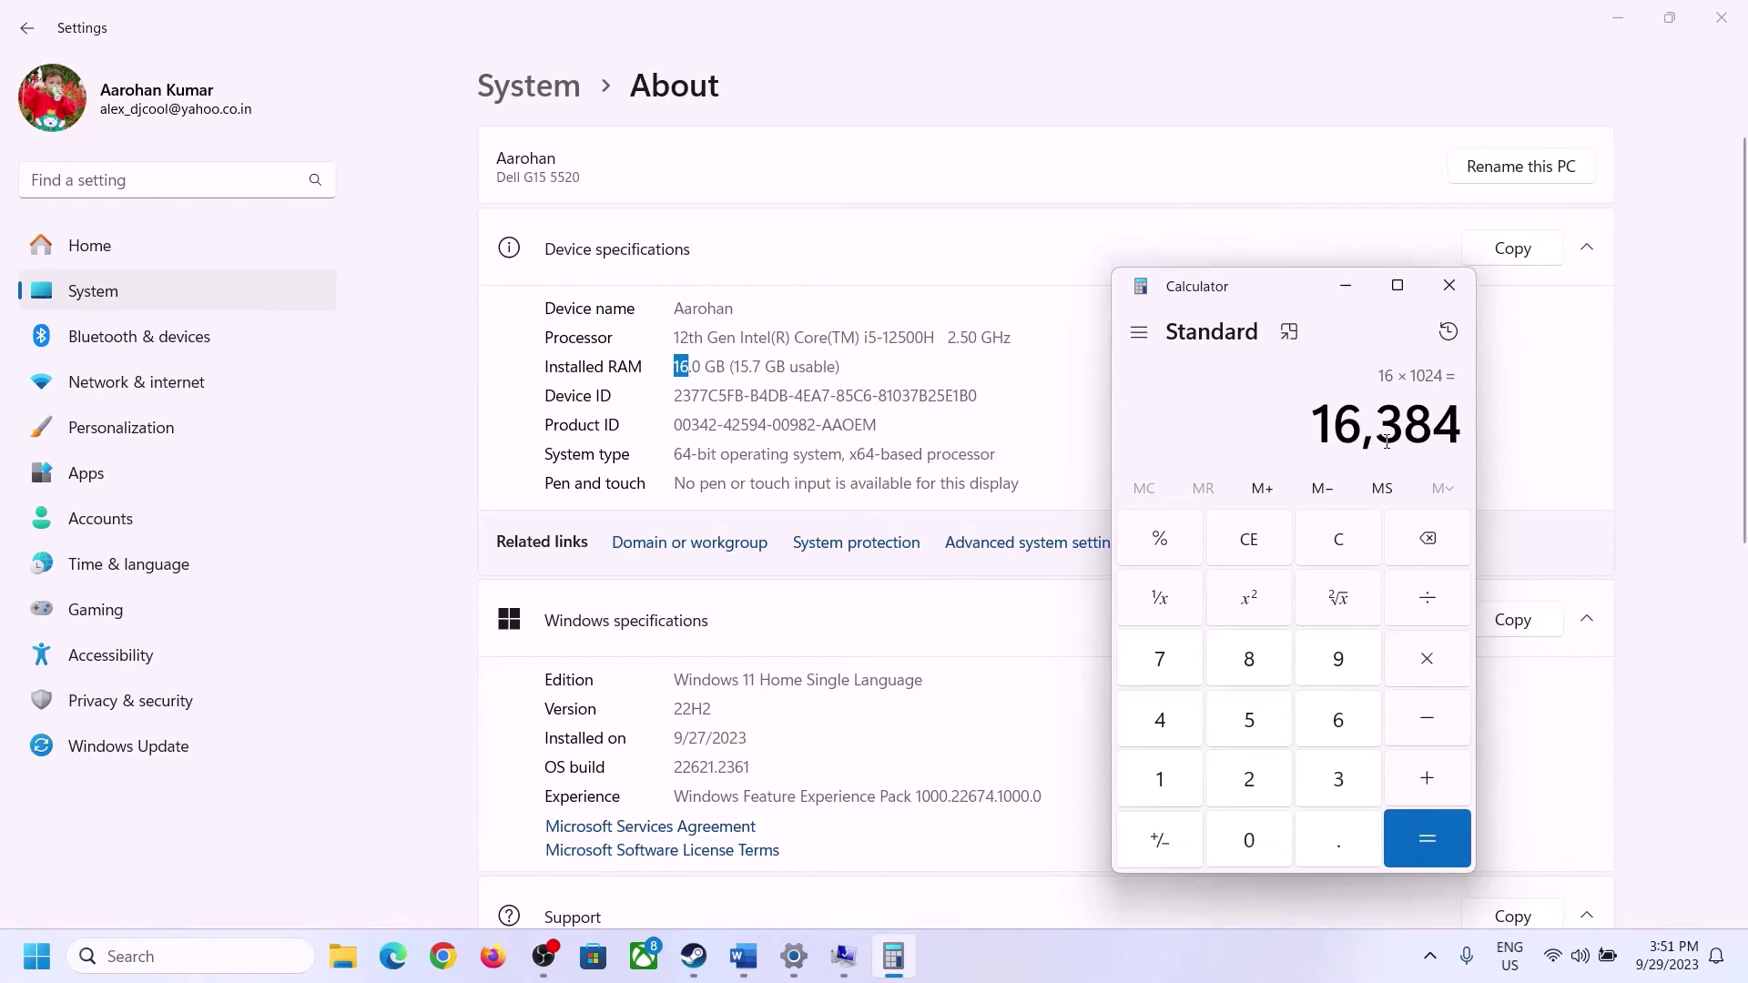
Check the maximum size factor in the document and multiply the RAM in MB by 3.
left_click(744, 956)
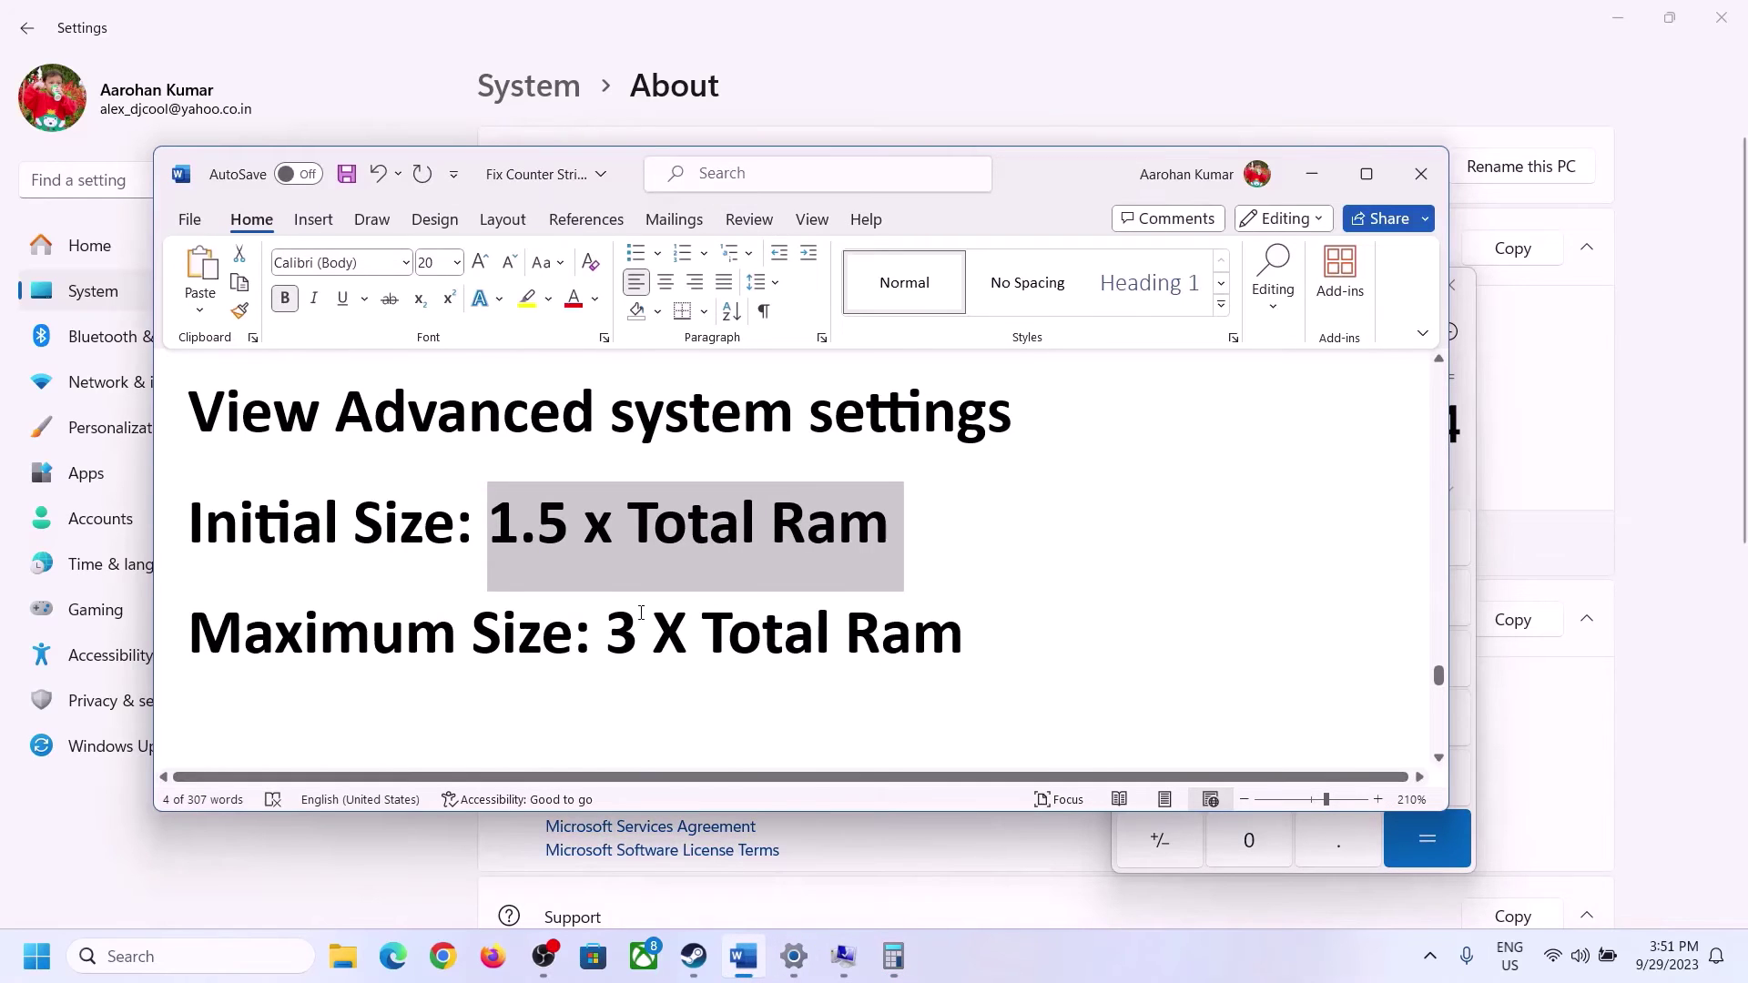
left_click(893, 956)
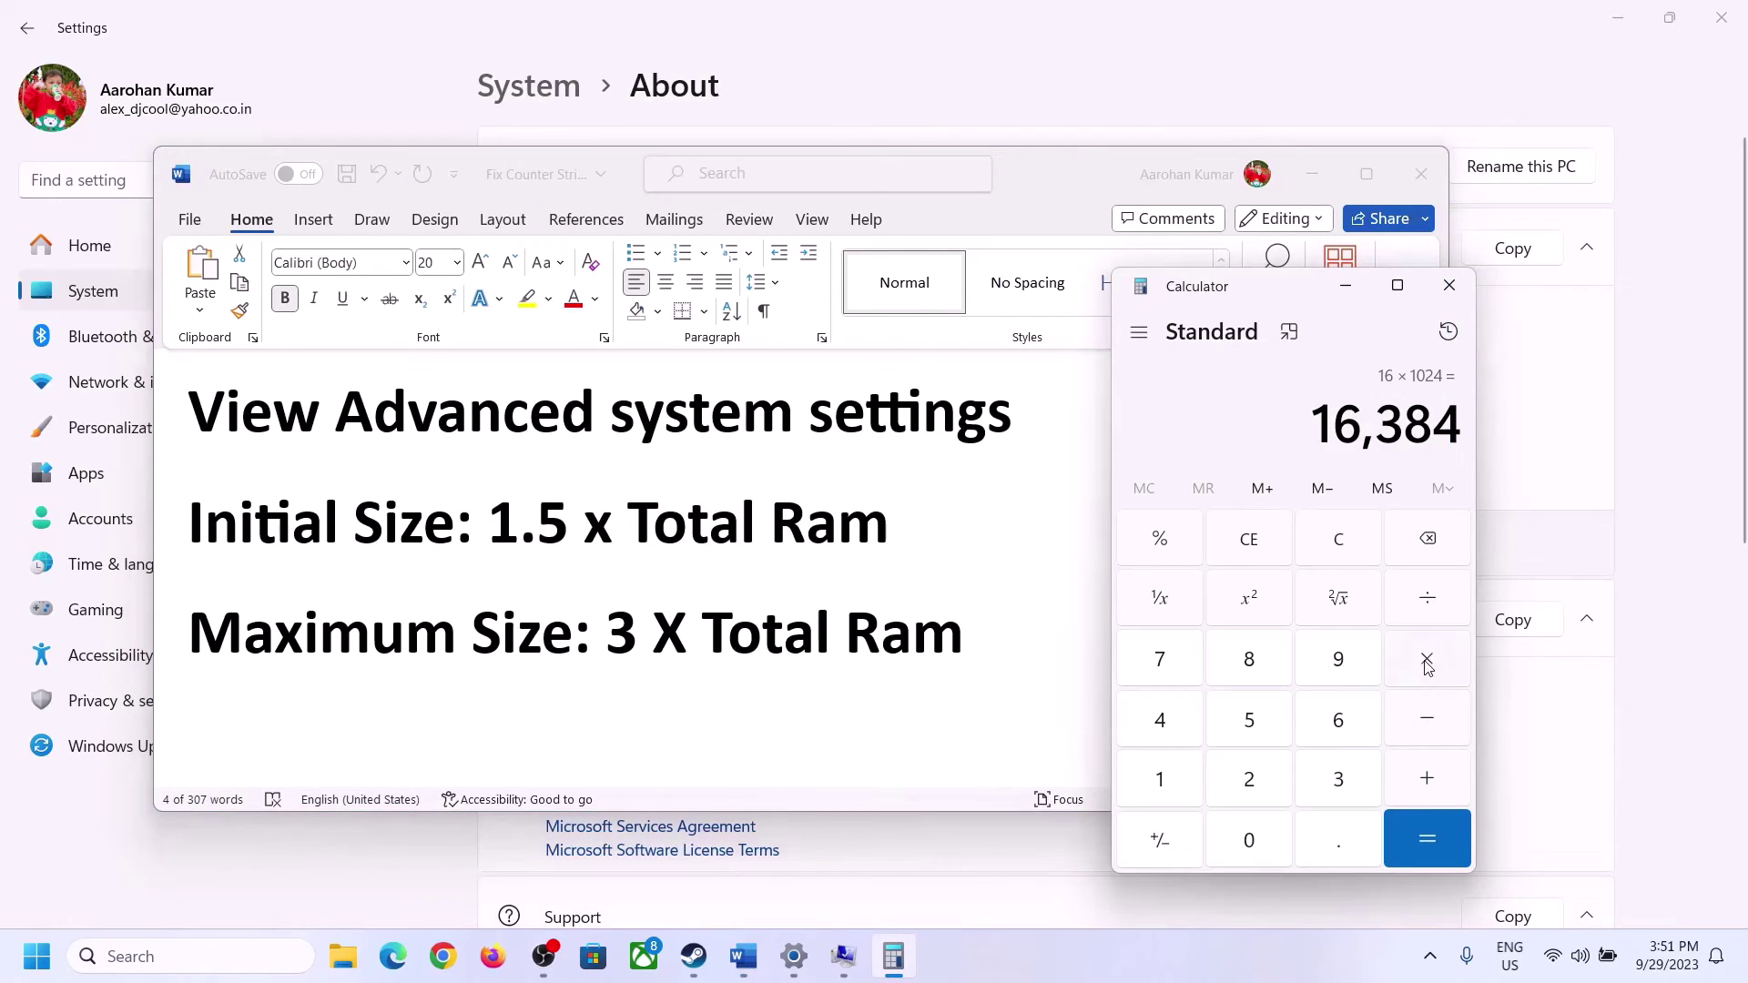
left_click(1427, 667)
left_click(1331, 780)
left_click(1440, 833)
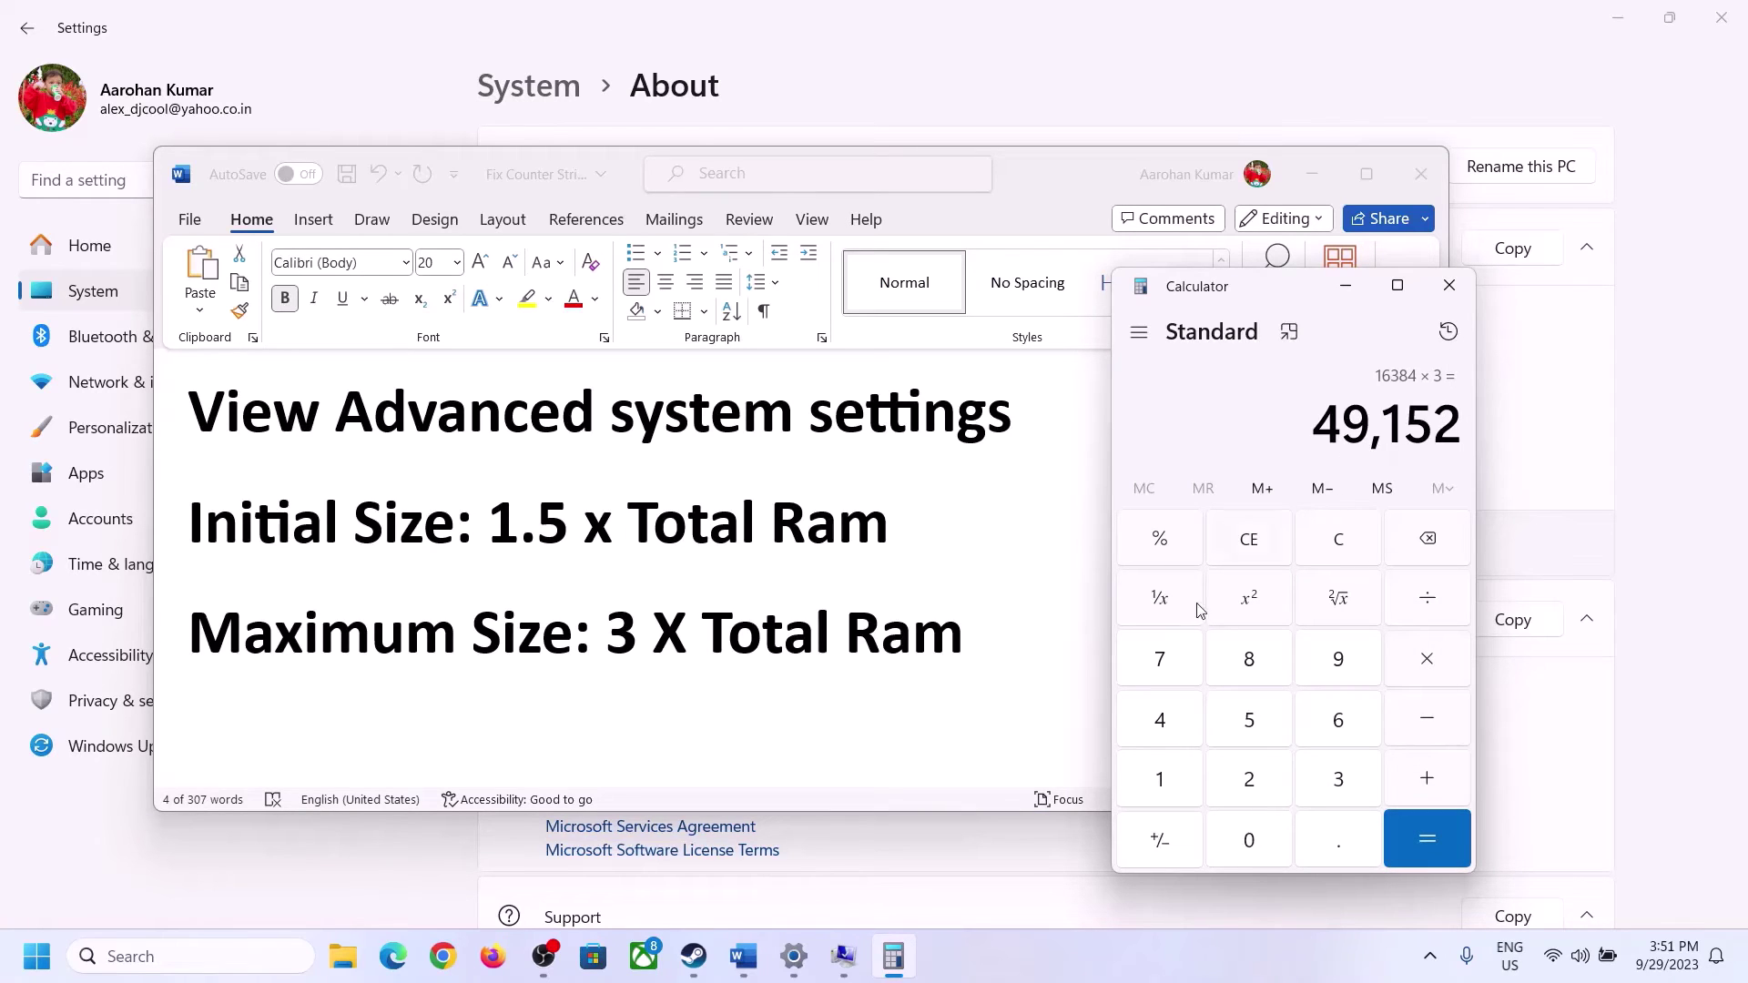
Set the maximum paging file size for drive C: to 49152 MB, assign the custom size and confirm the Virtual Memory dialog.
left_click(843, 956)
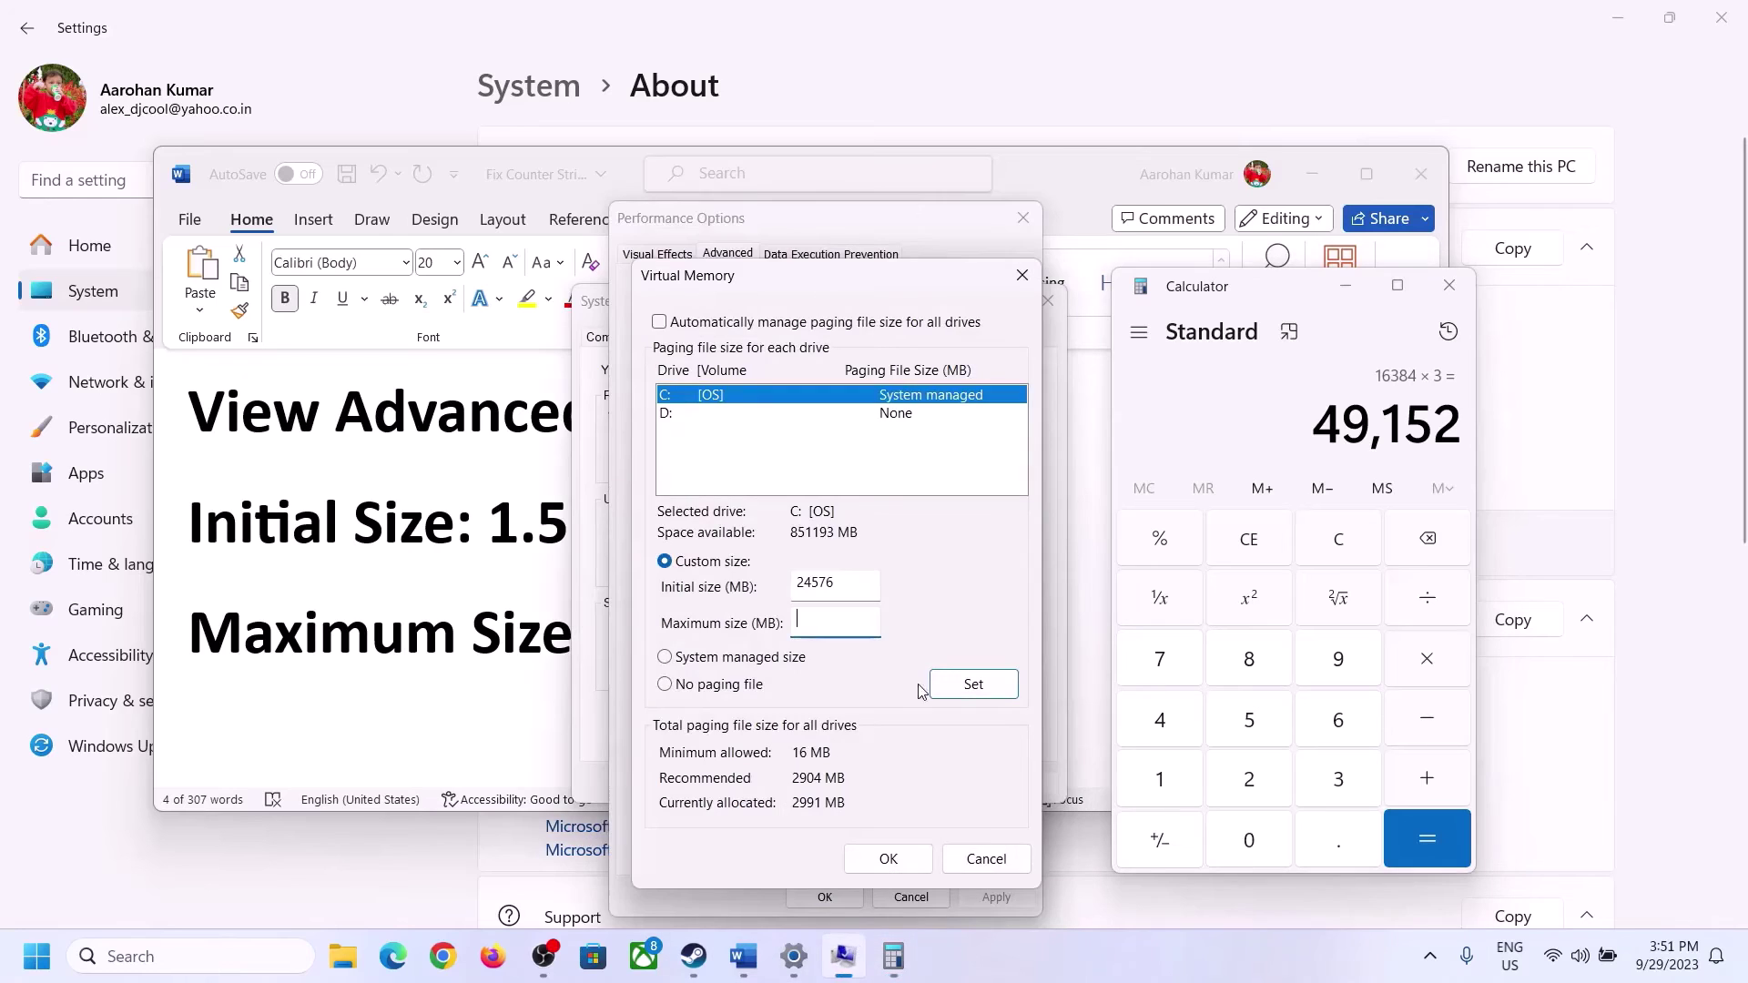
type("49152")
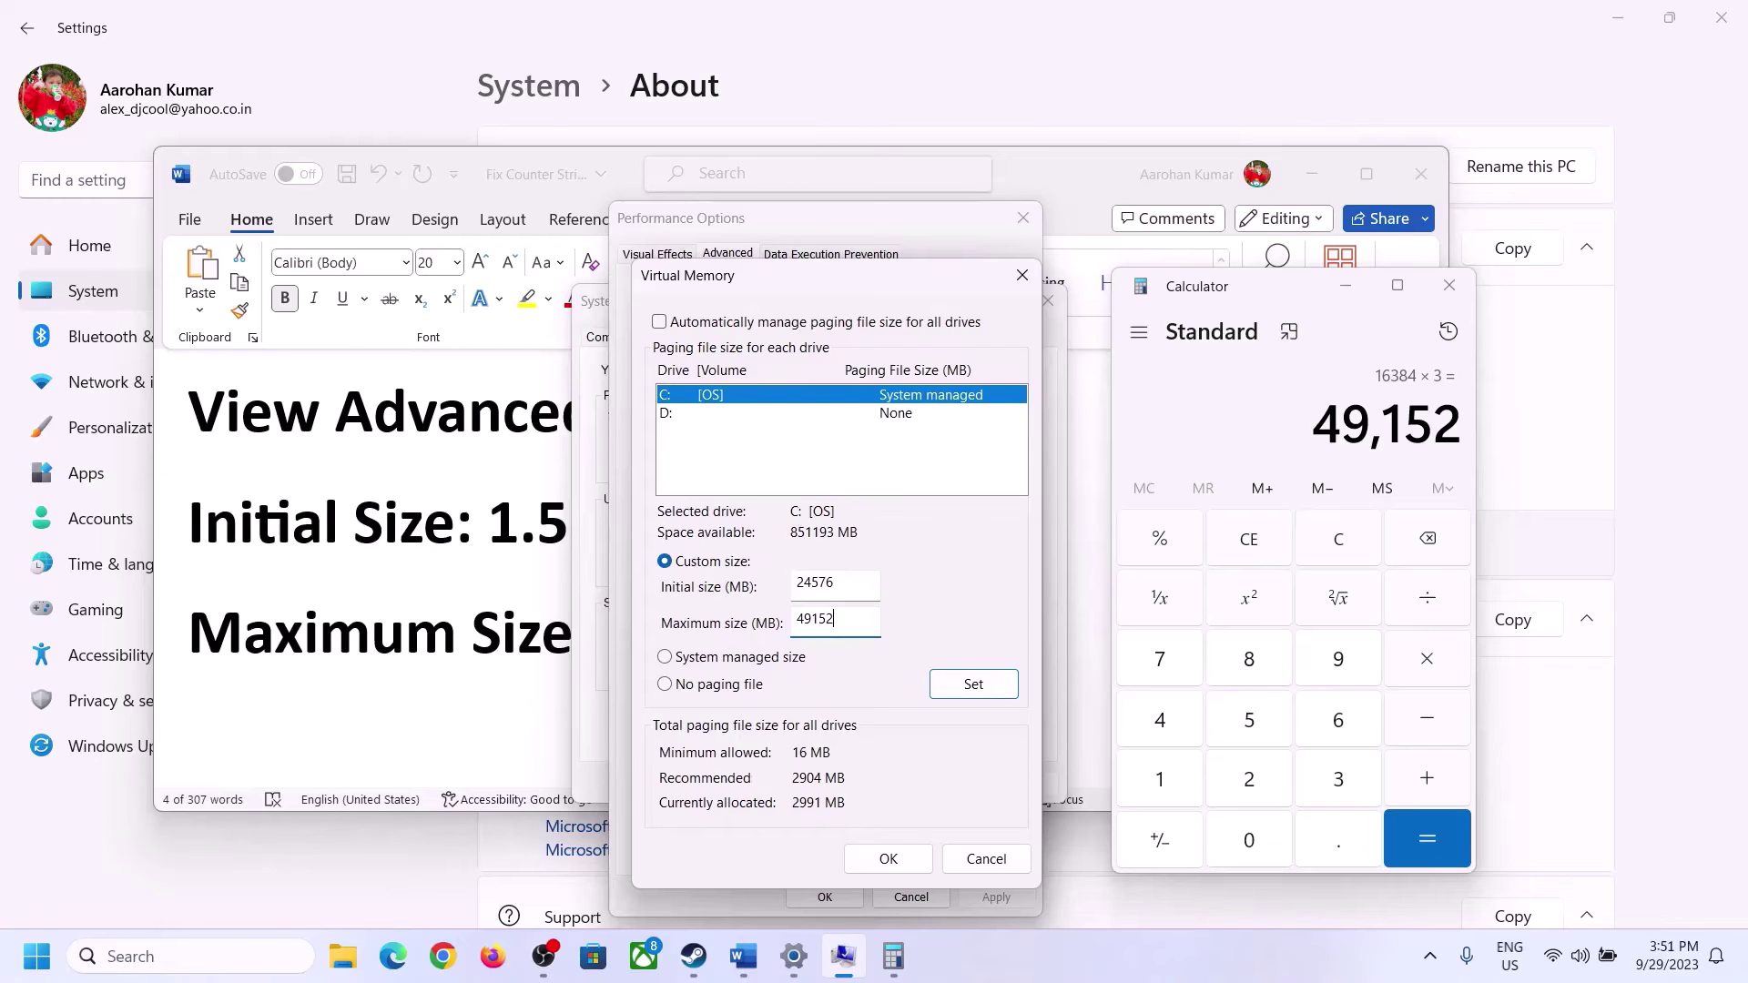
left_click(974, 690)
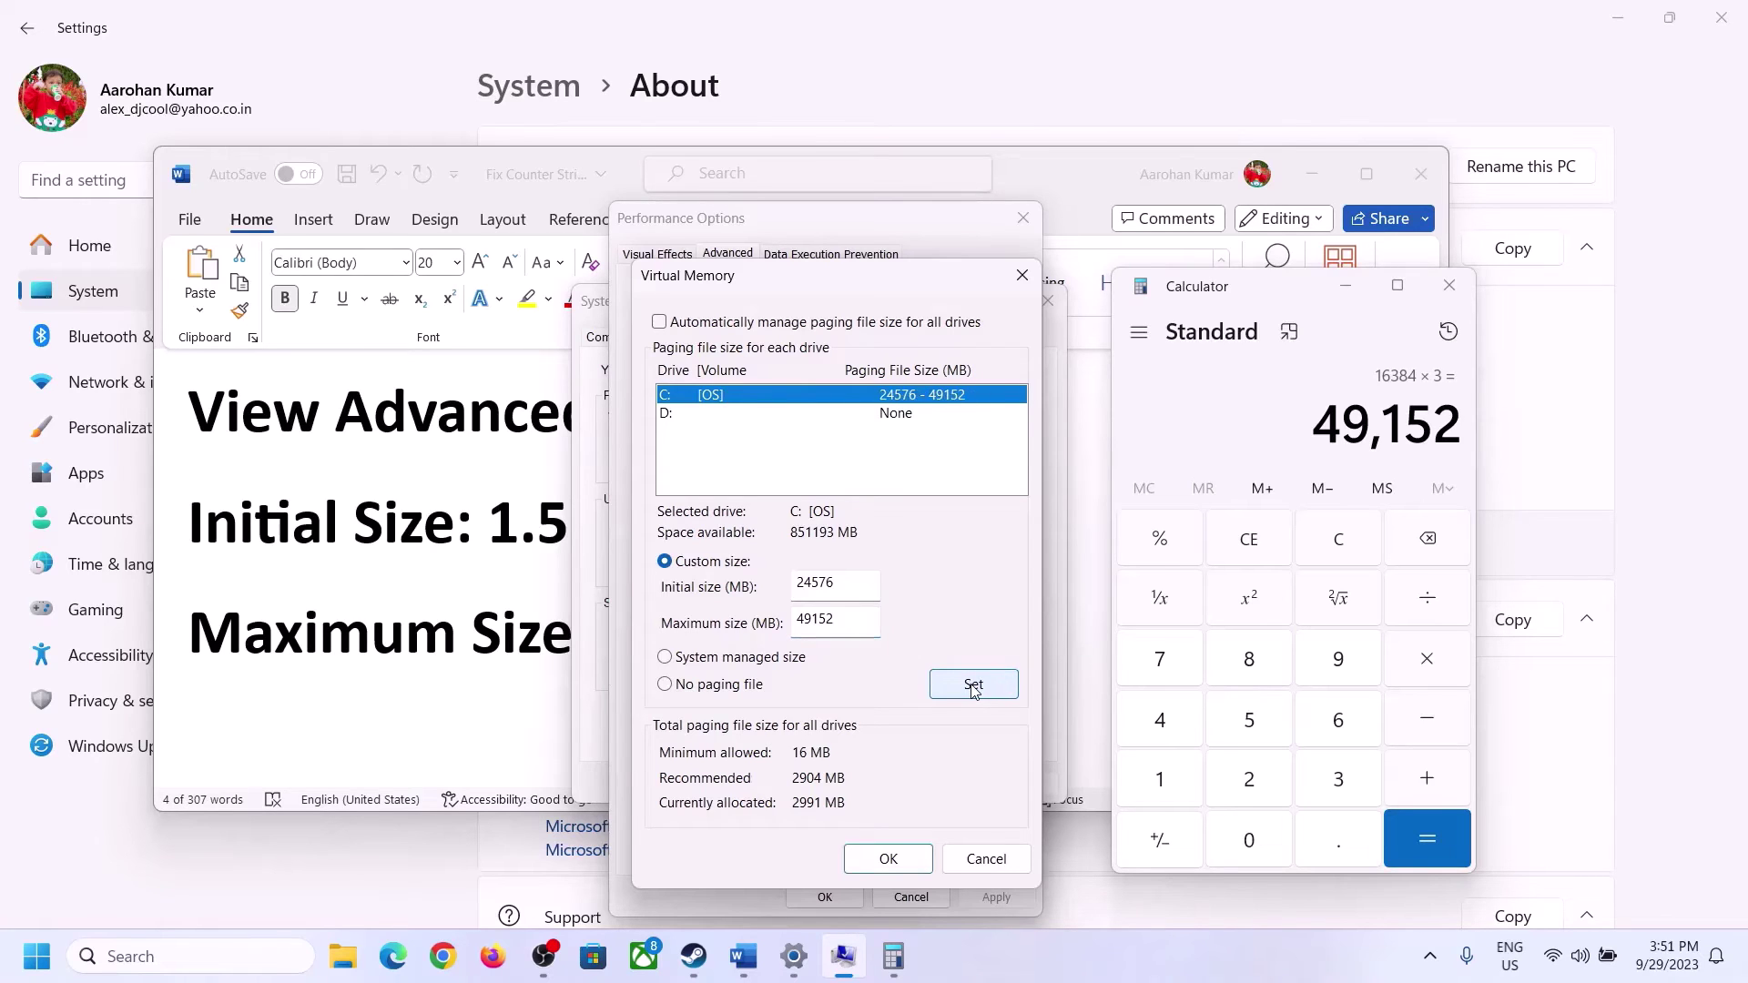
left_click(888, 858)
left_click(1085, 558)
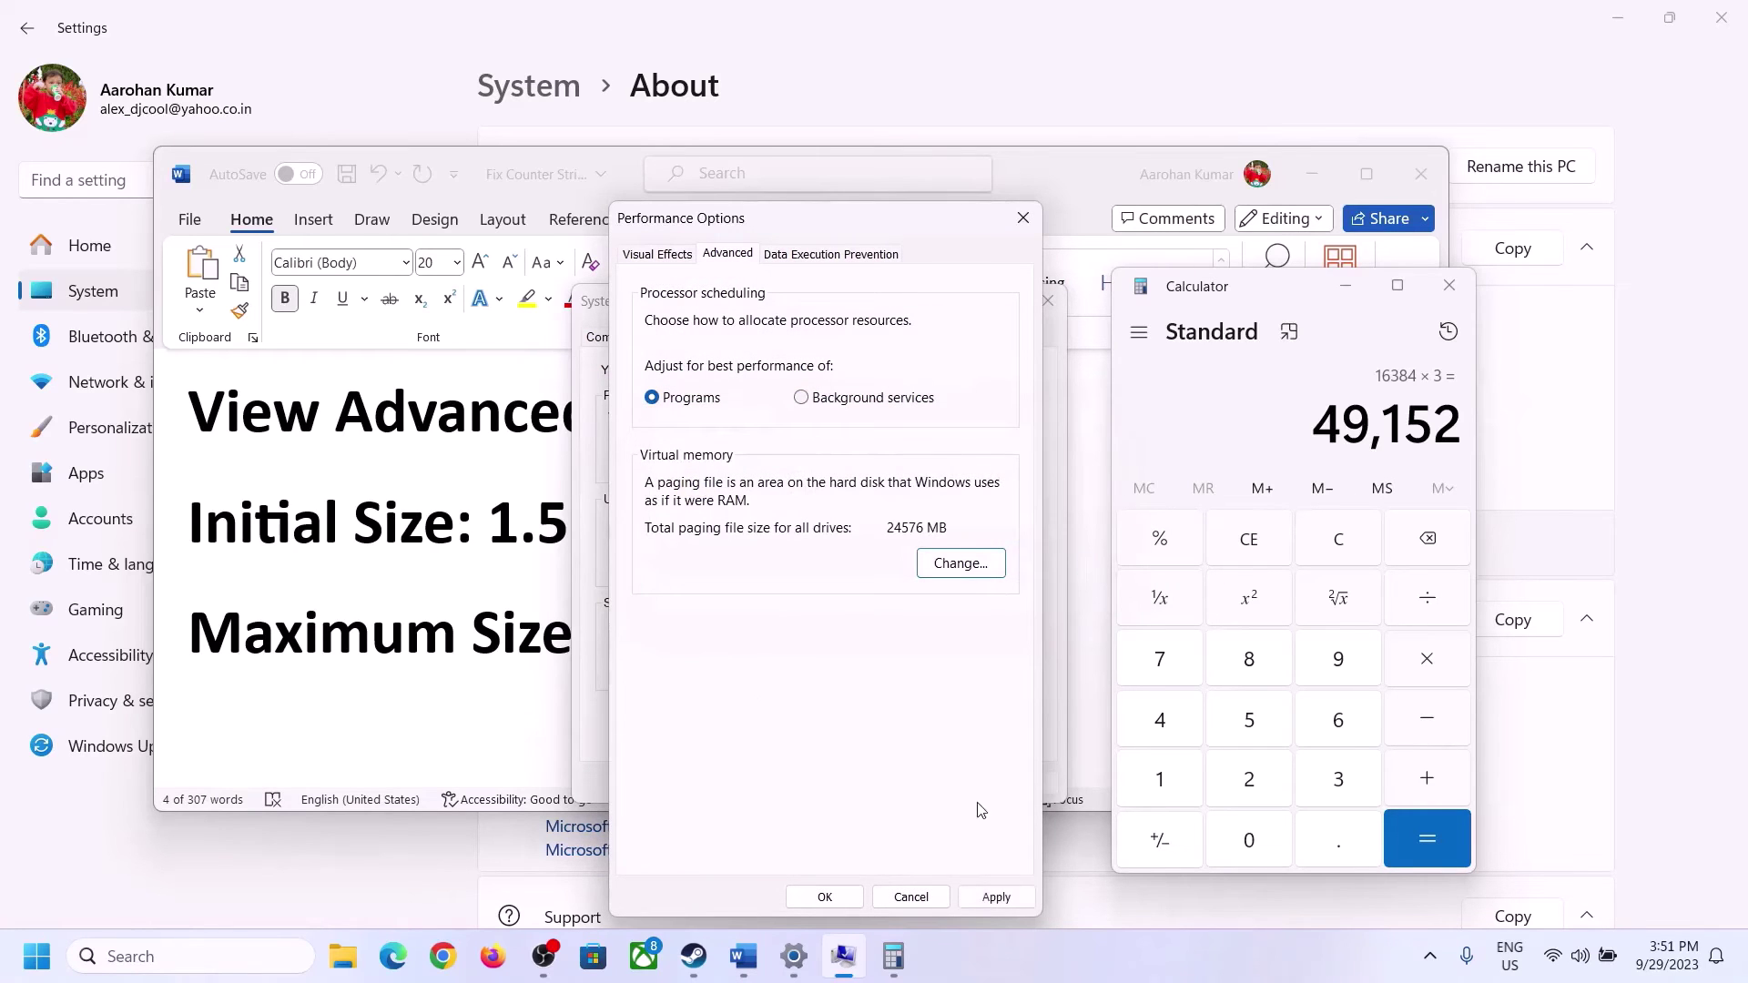
Apply and confirm Performance Options and System Properties, and dismiss the restart prompt without restarting.
left_click(995, 897)
left_click(824, 896)
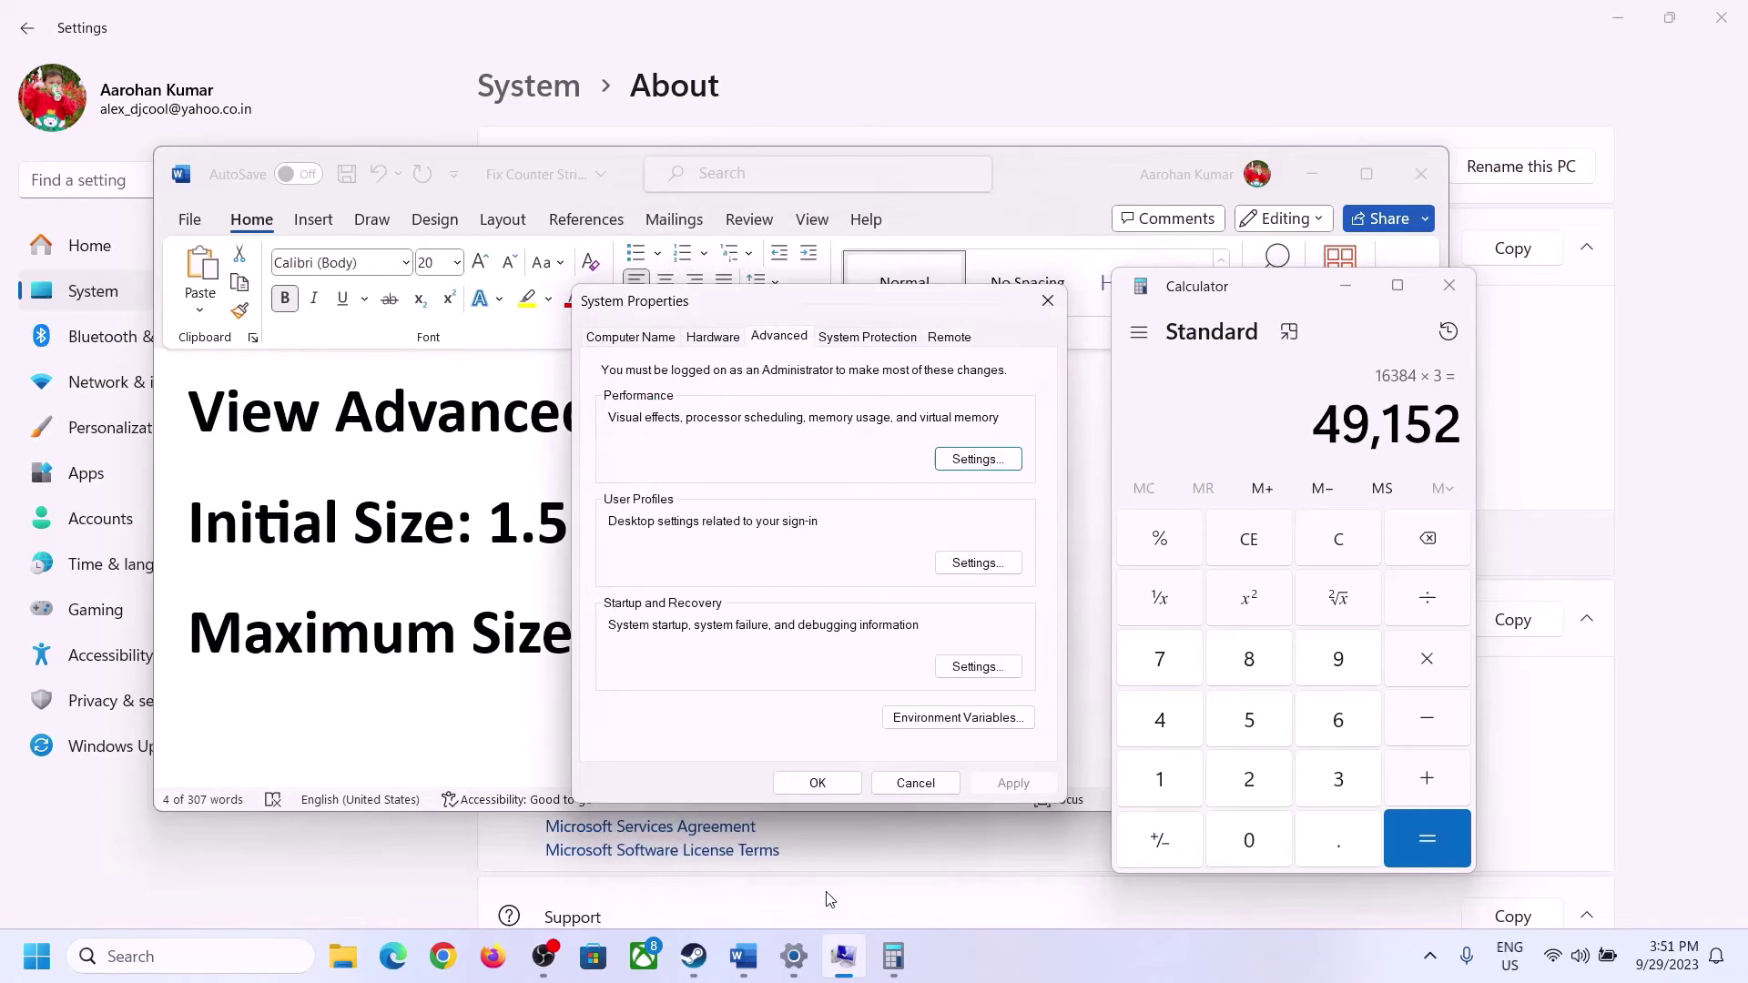
left_click(828, 781)
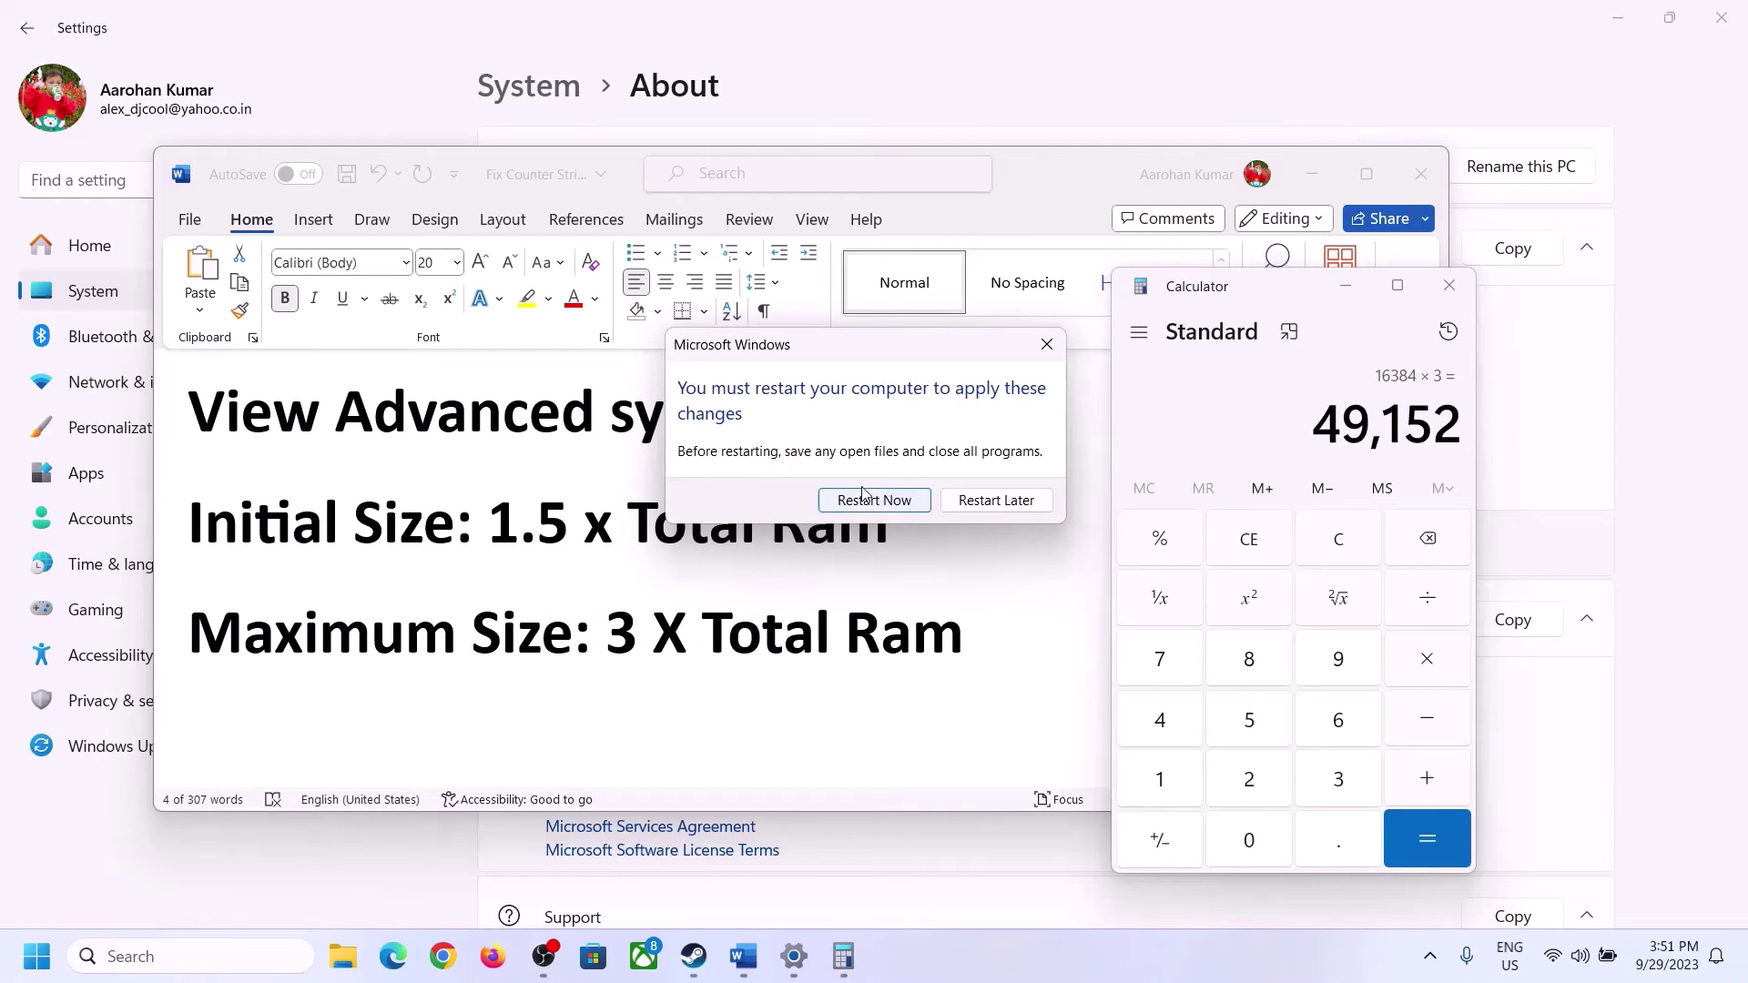
left_click(1045, 346)
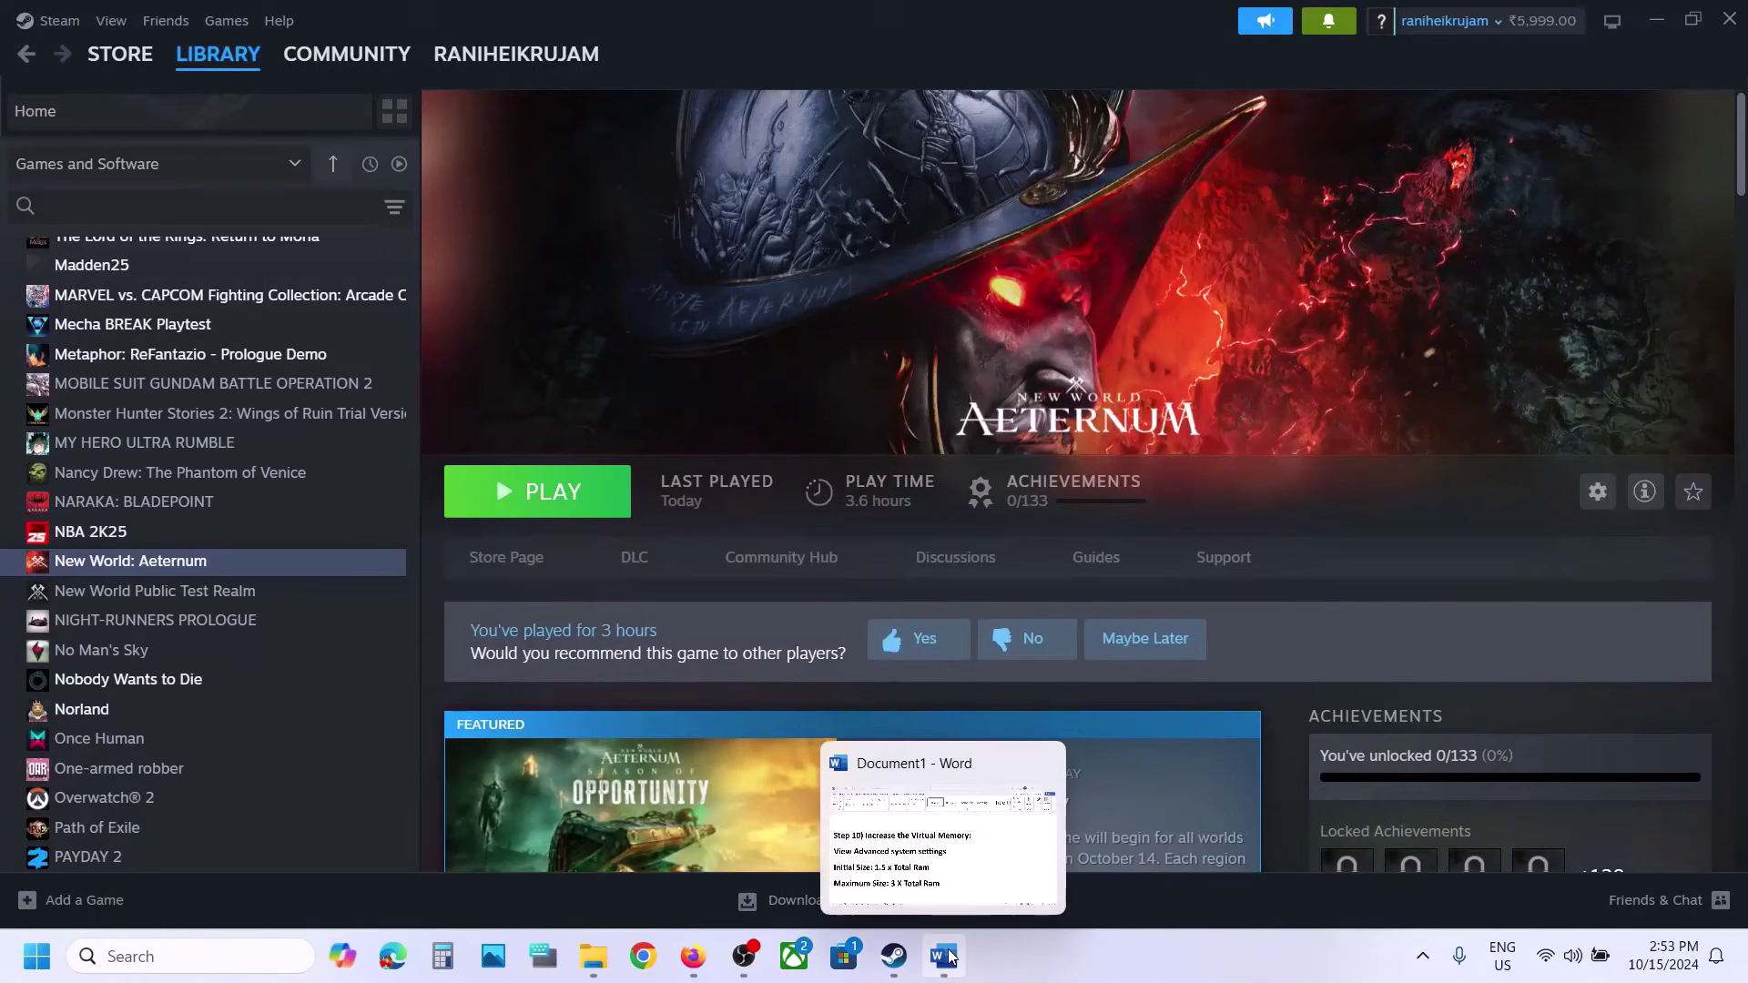
Return to the Word document, go to Step 11 and select the text "Update Windows".
left_click(943, 955)
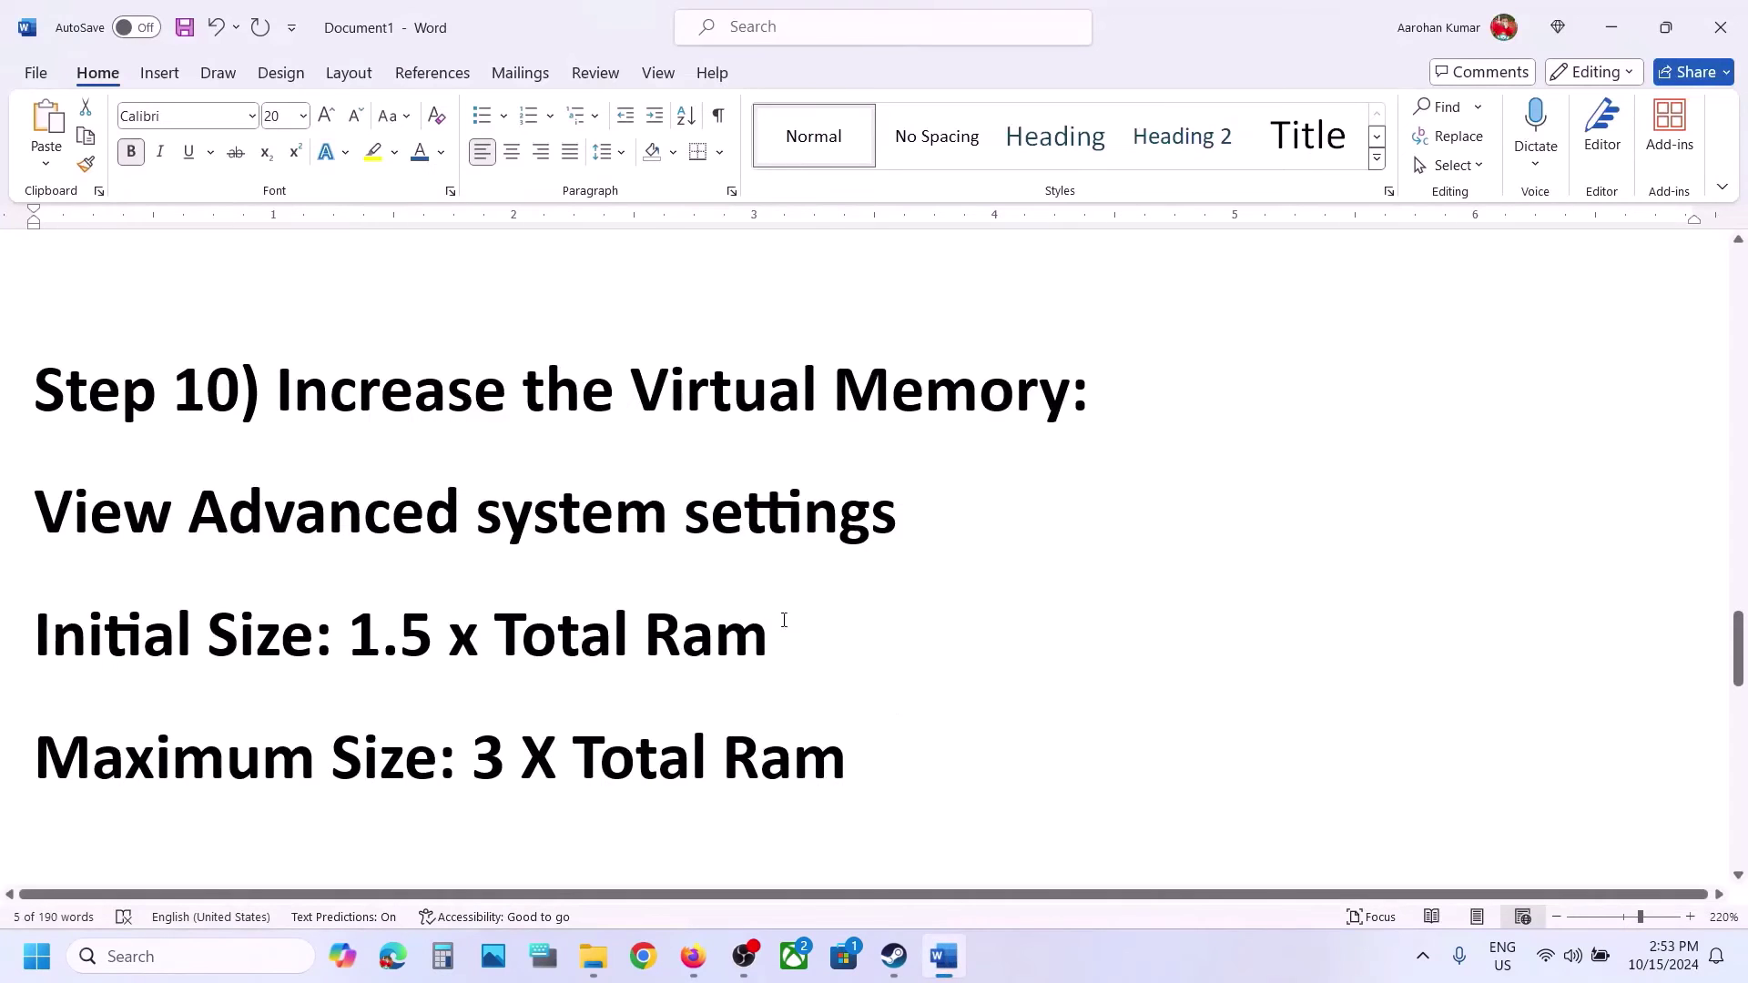
scroll(784, 620, "down", 5)
left_click_drag(278, 608, 830, 581)
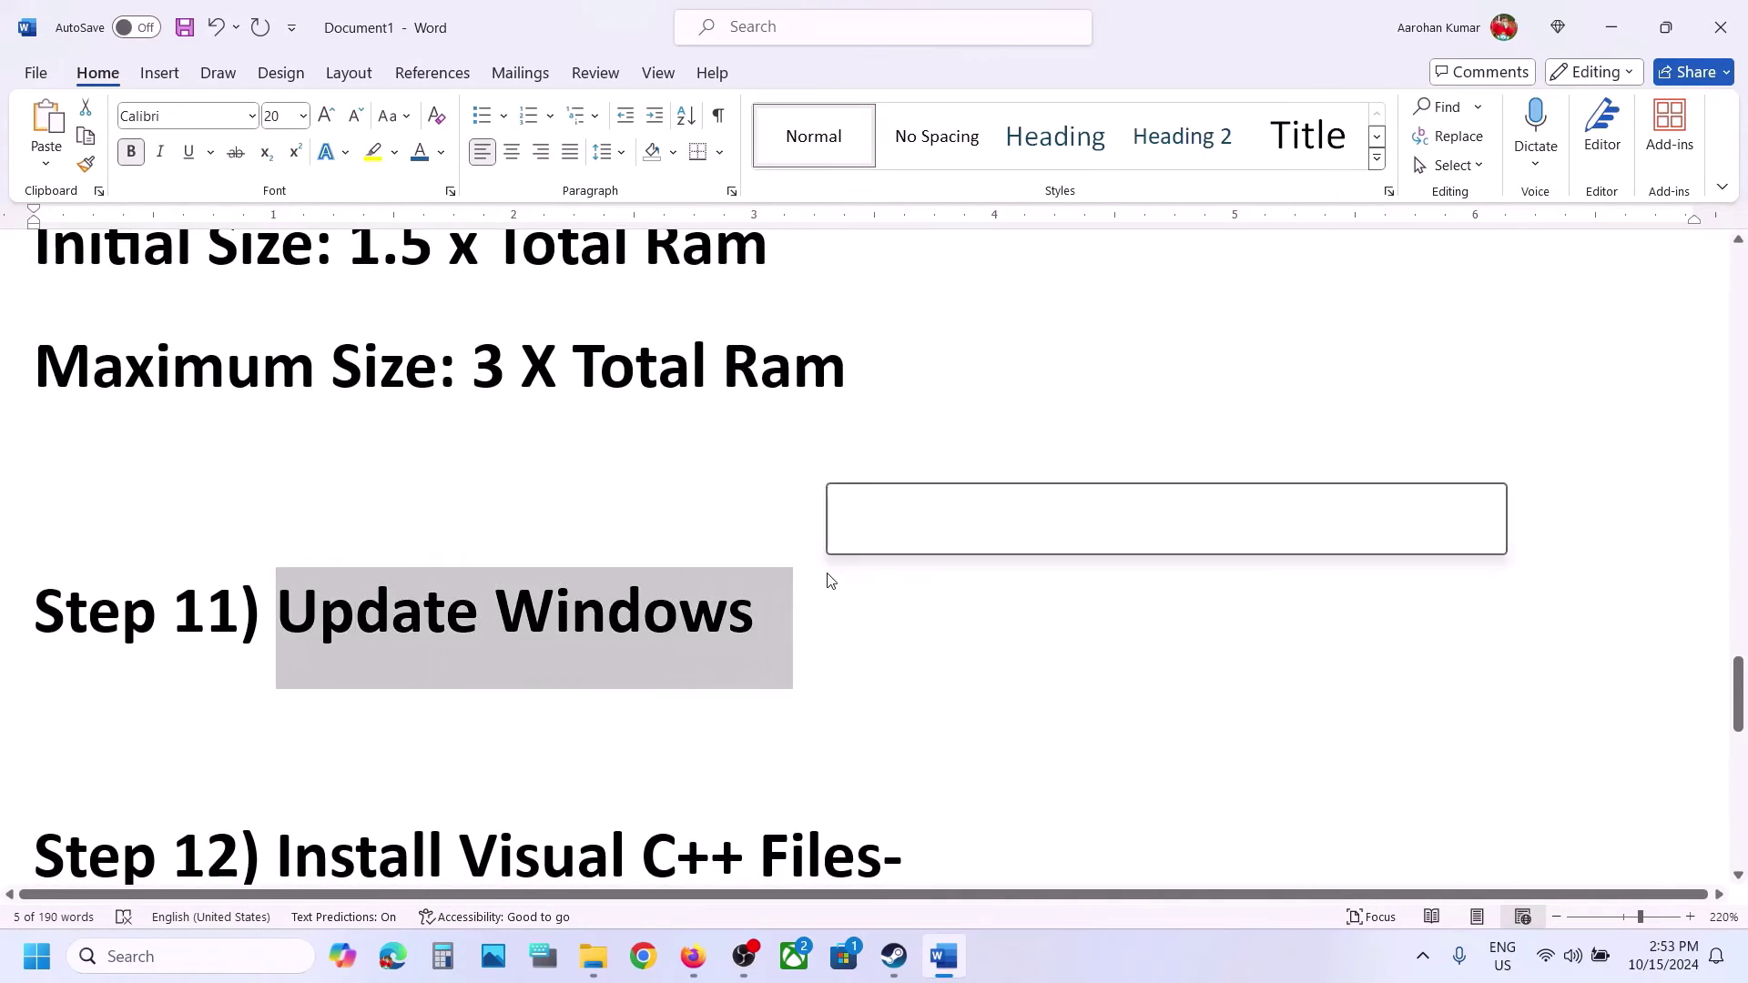
Open Windows Update in the Settings app and check for updates.
key("super+i")
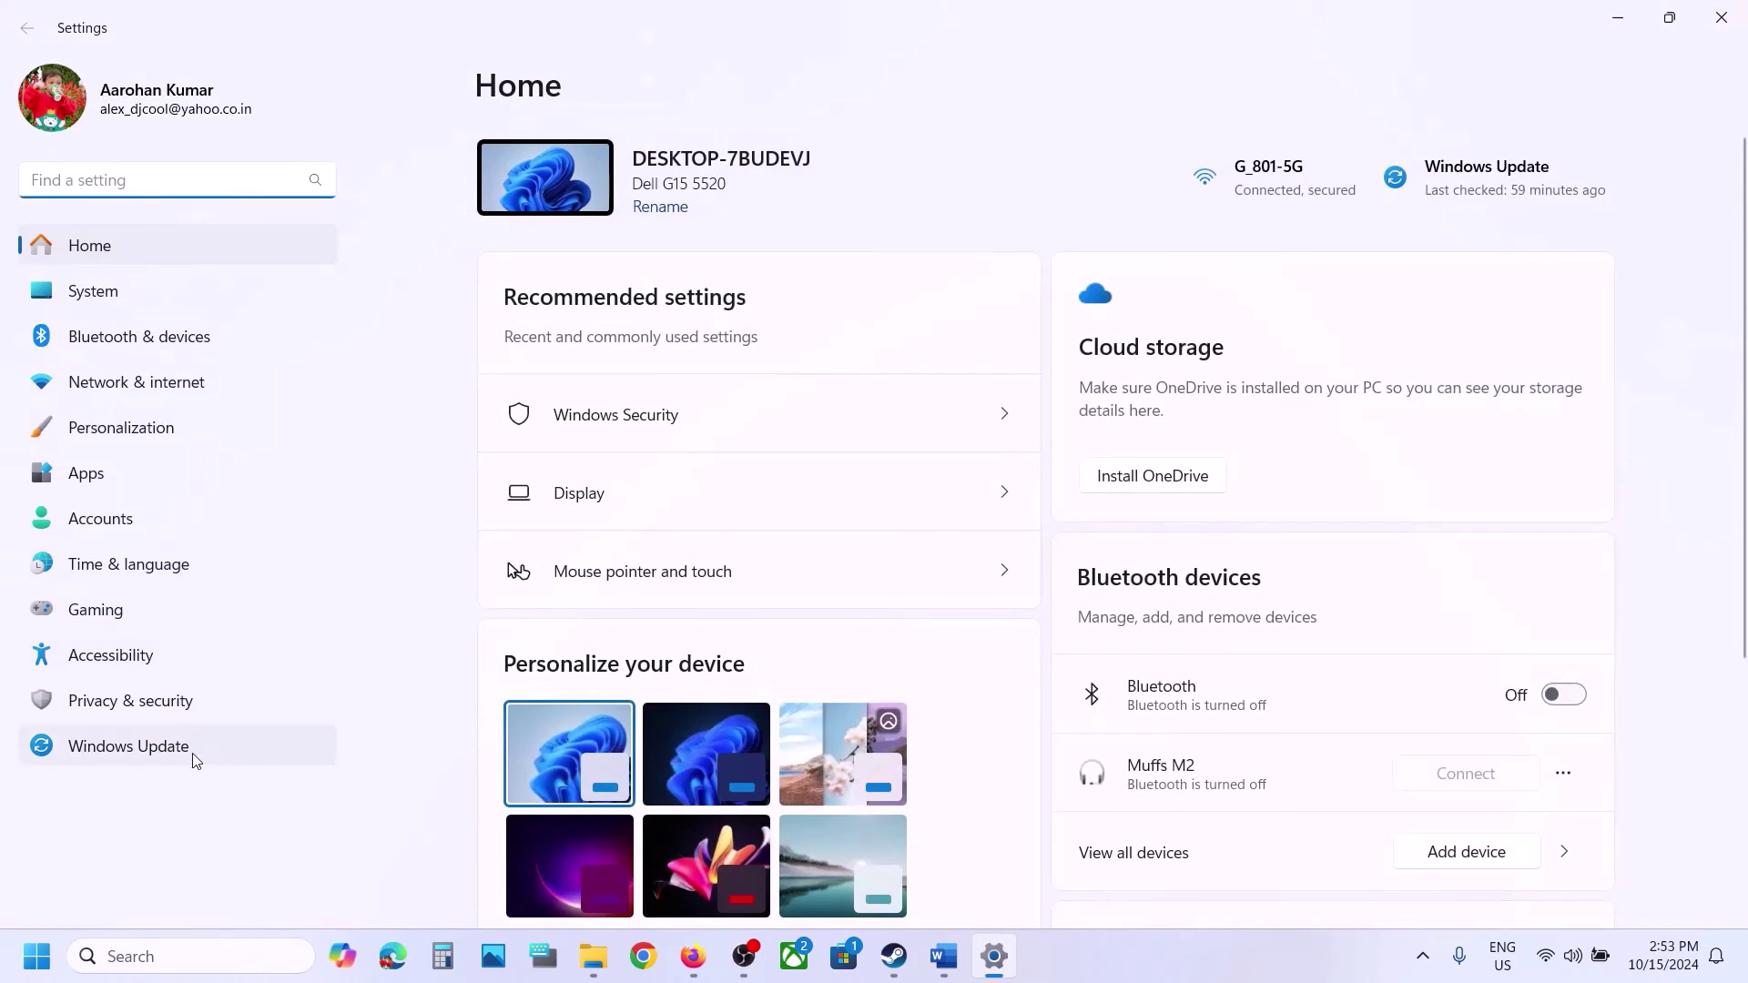
left_click(193, 752)
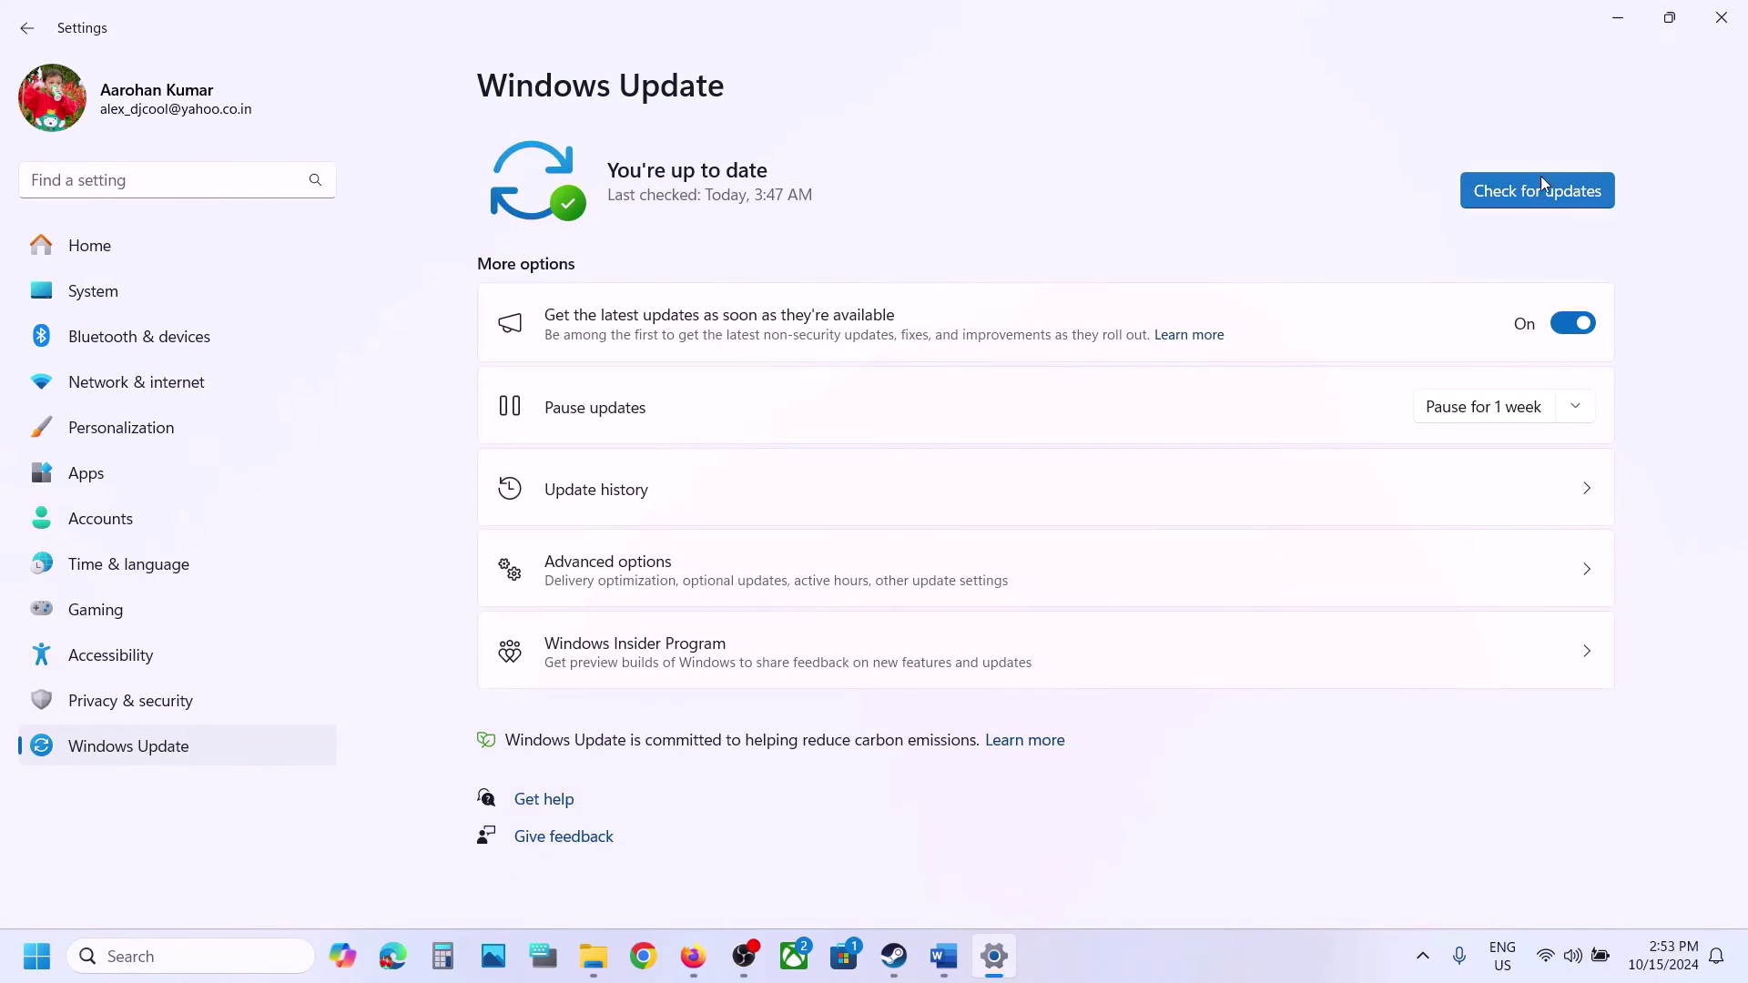
left_click(1542, 186)
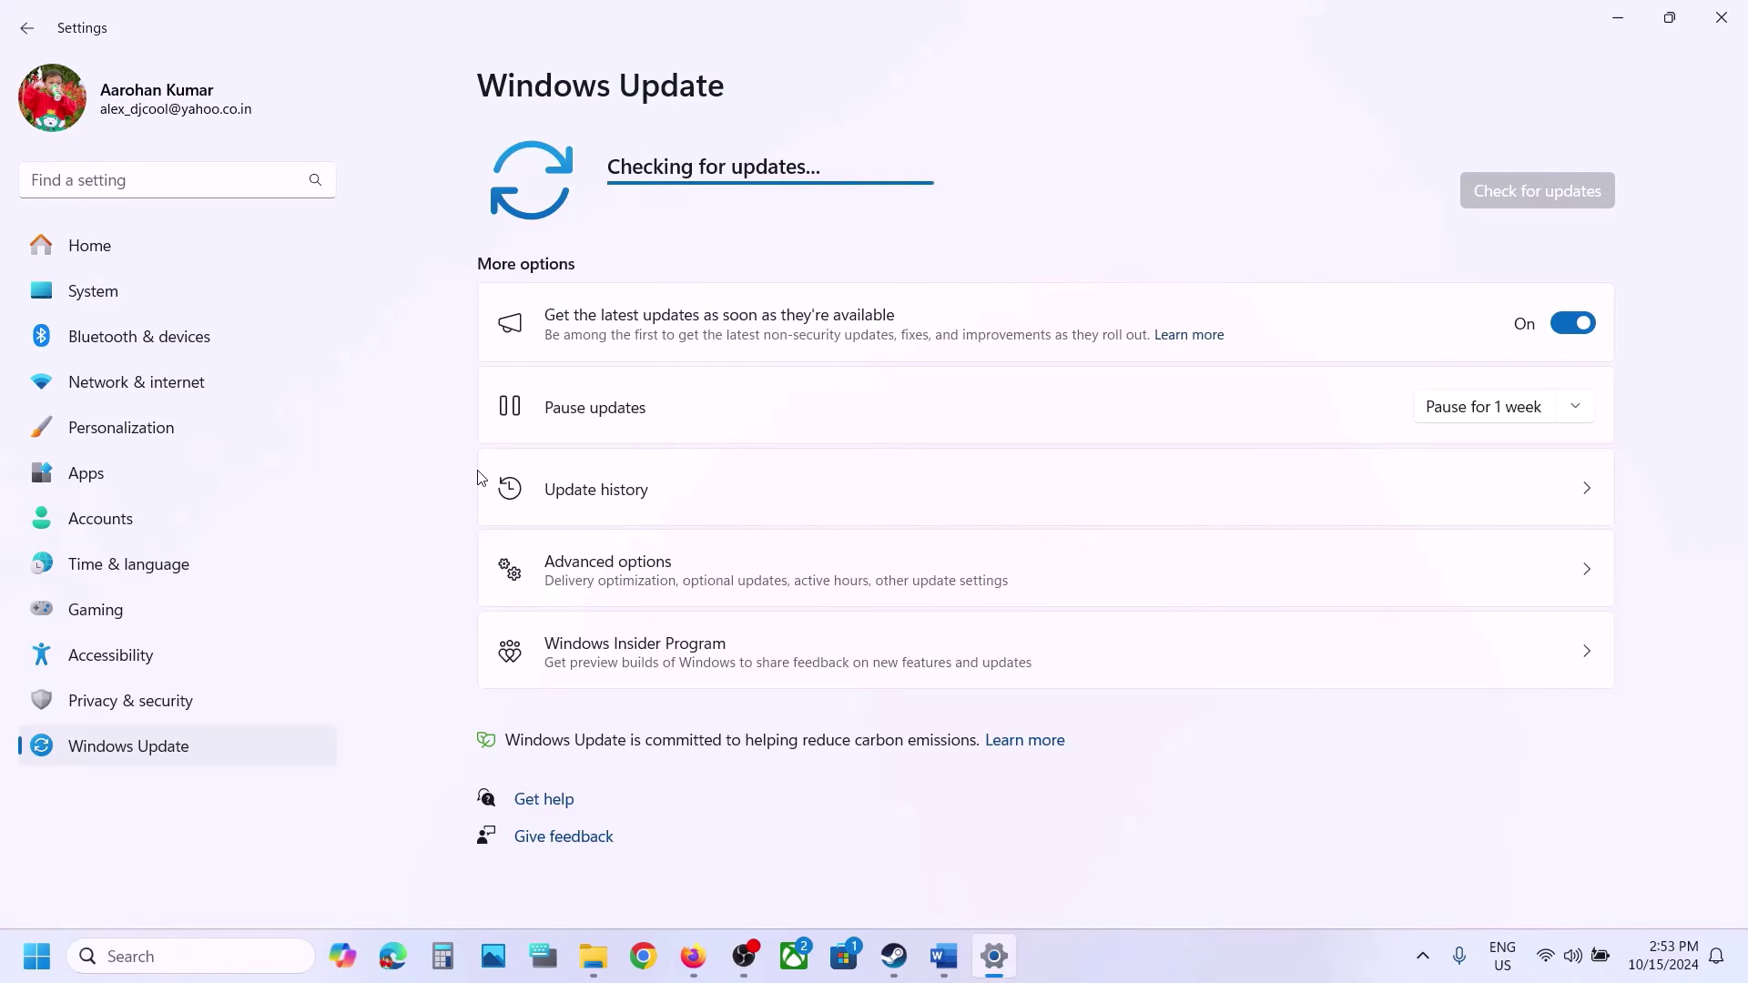
View the power options in the Start menu and dismiss them without restarting the computer.
key("super")
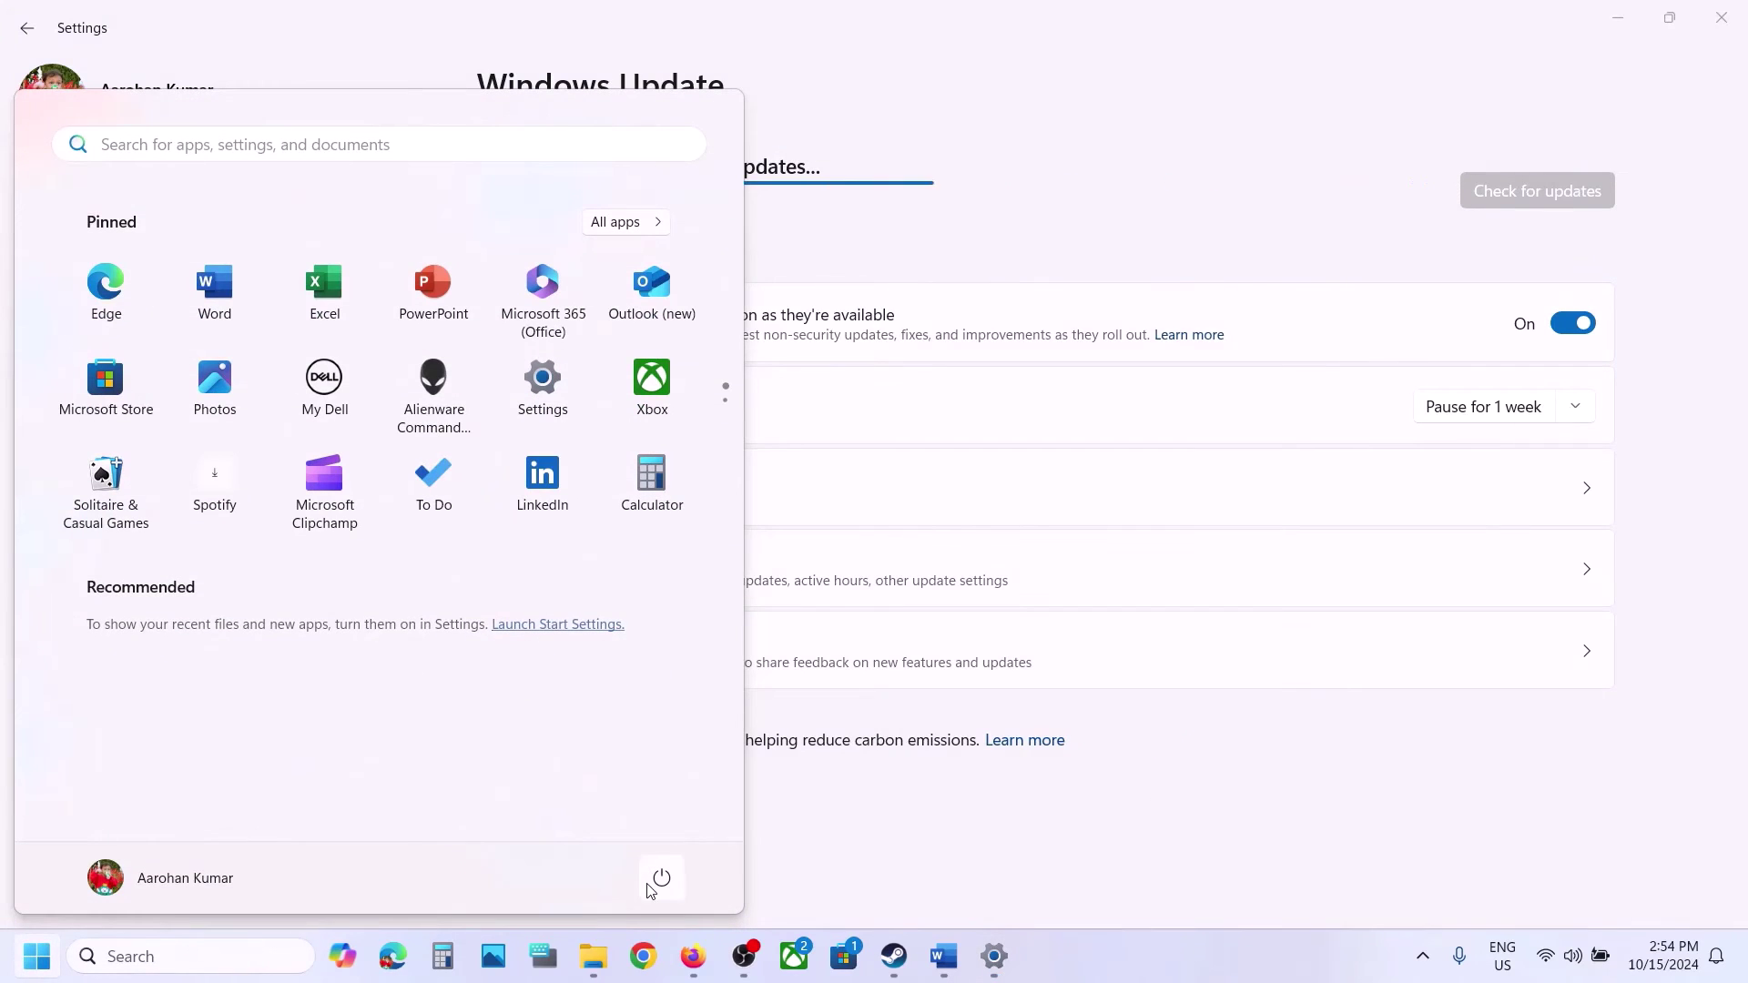
left_click(651, 888)
left_click(1107, 859)
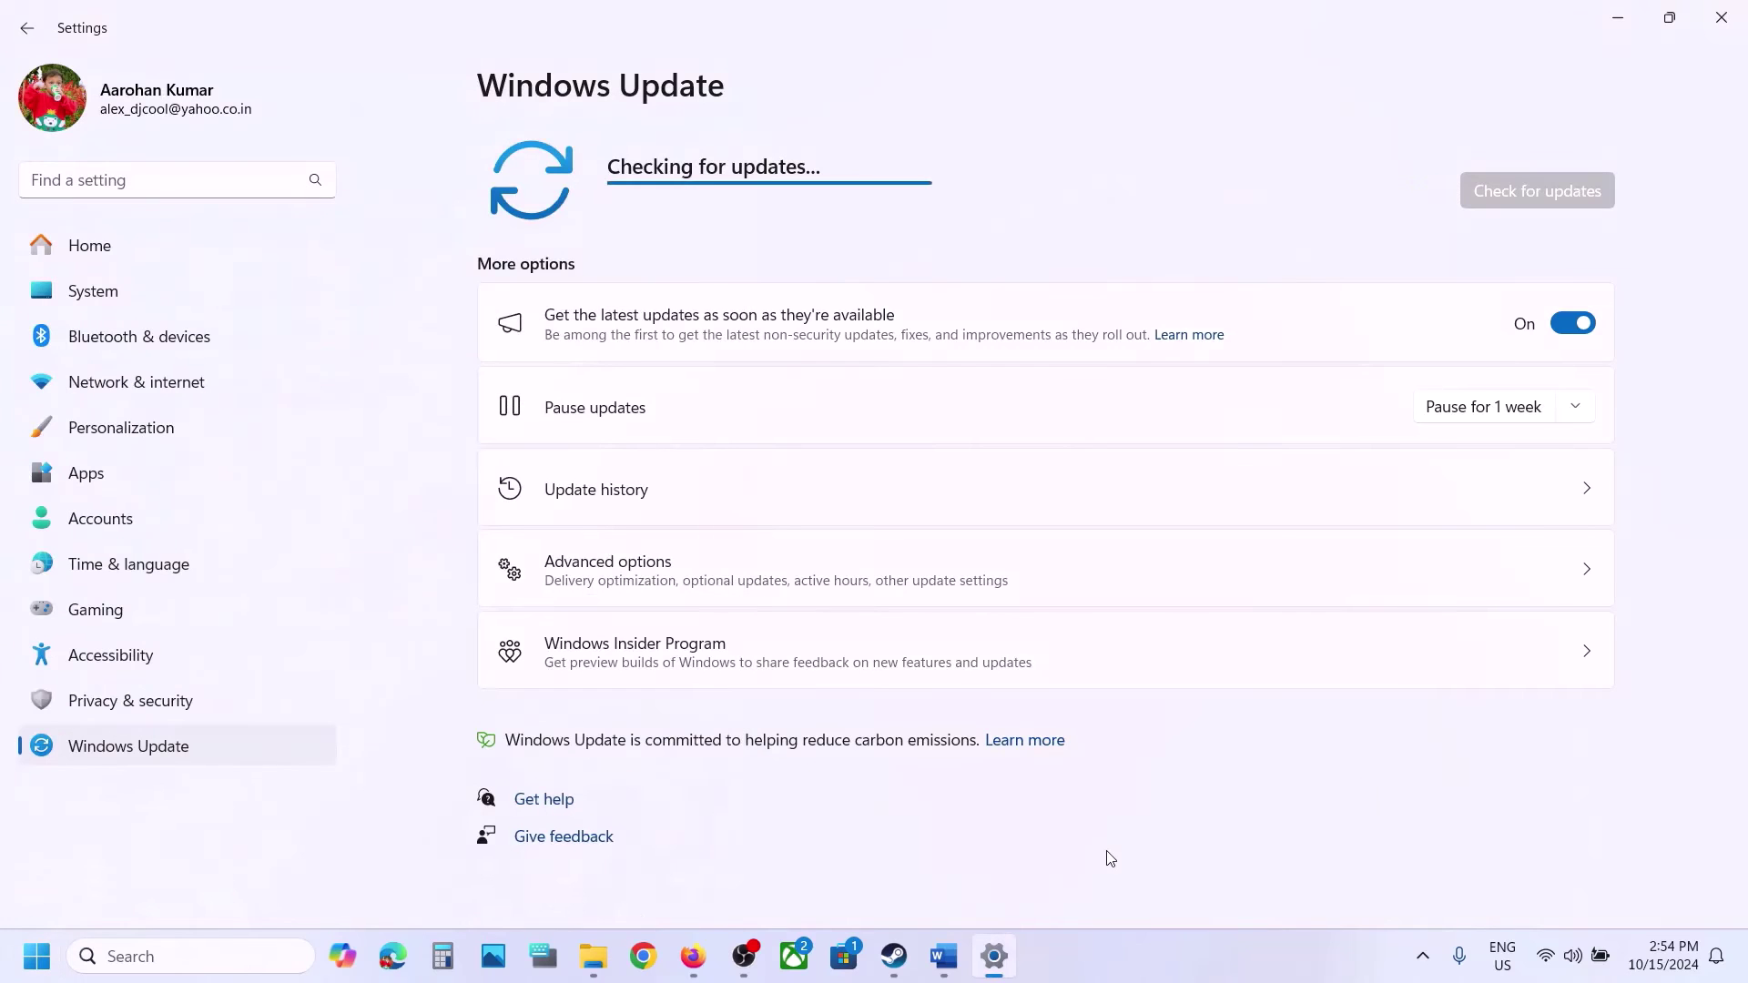
Return to the Word document and copy the Visual C++ downloads link under Step 12.
left_click(943, 956)
scroll(628, 625, "down", 1)
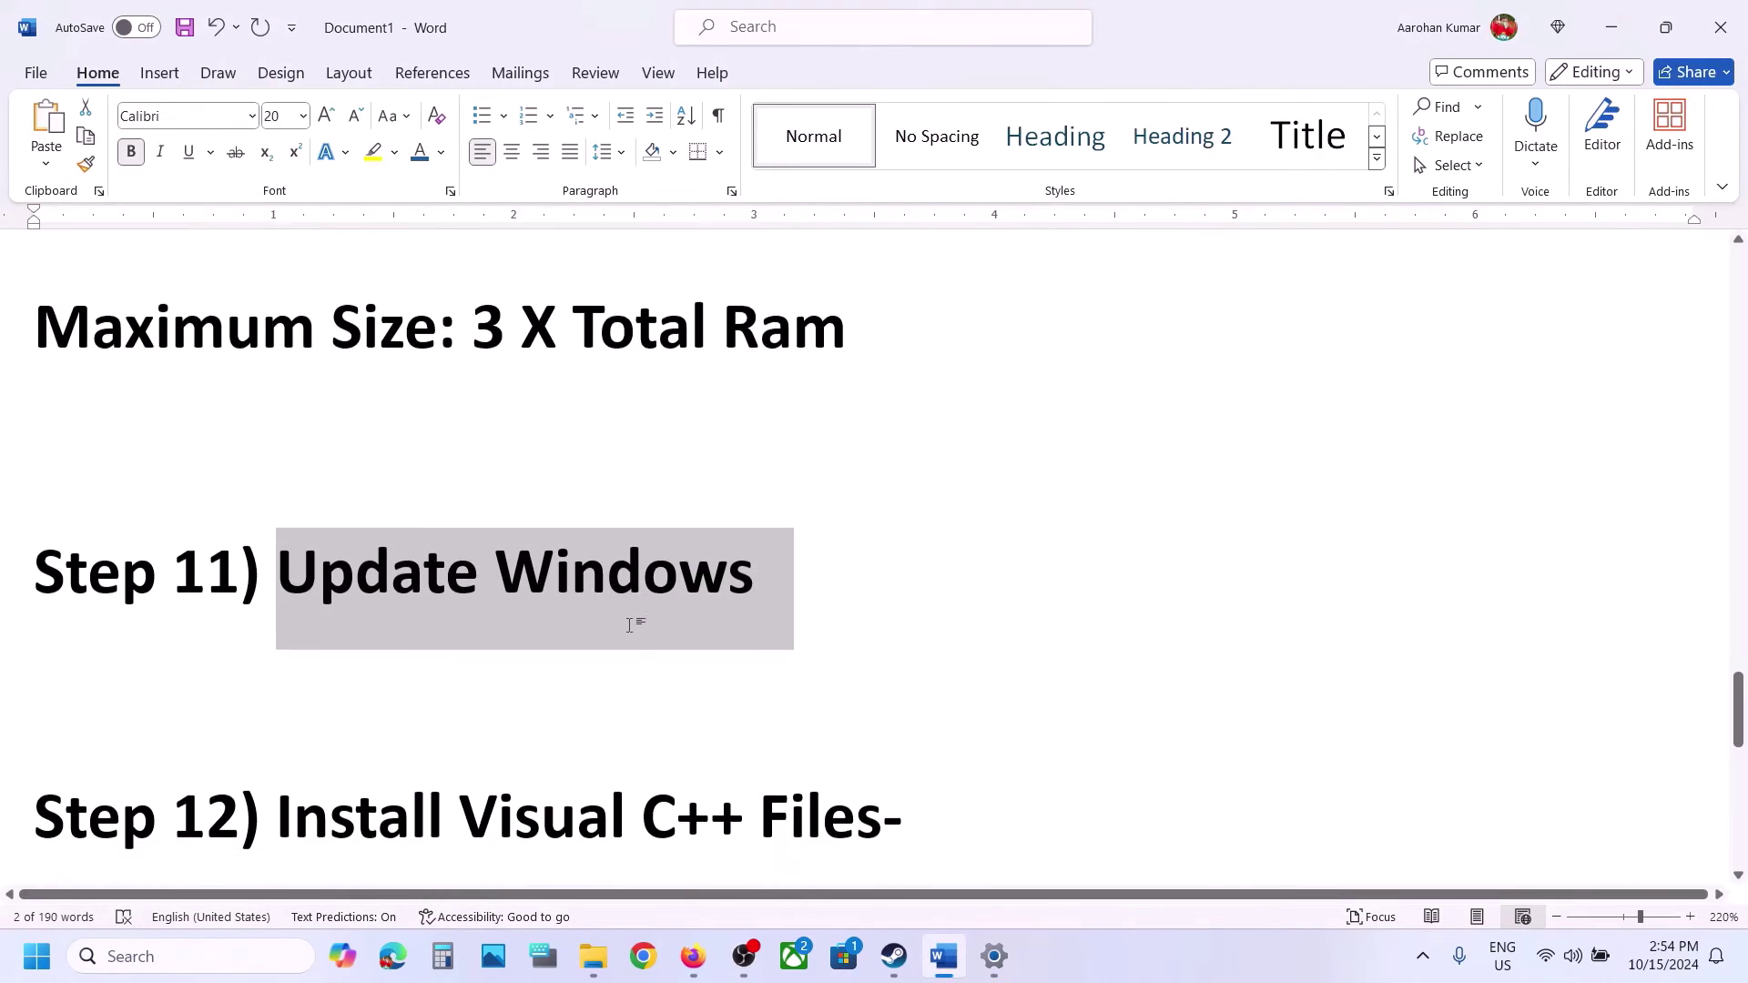
scroll(628, 625, "down", 3)
left_click_drag(1108, 742, 61, 663)
key("ctrl+c")
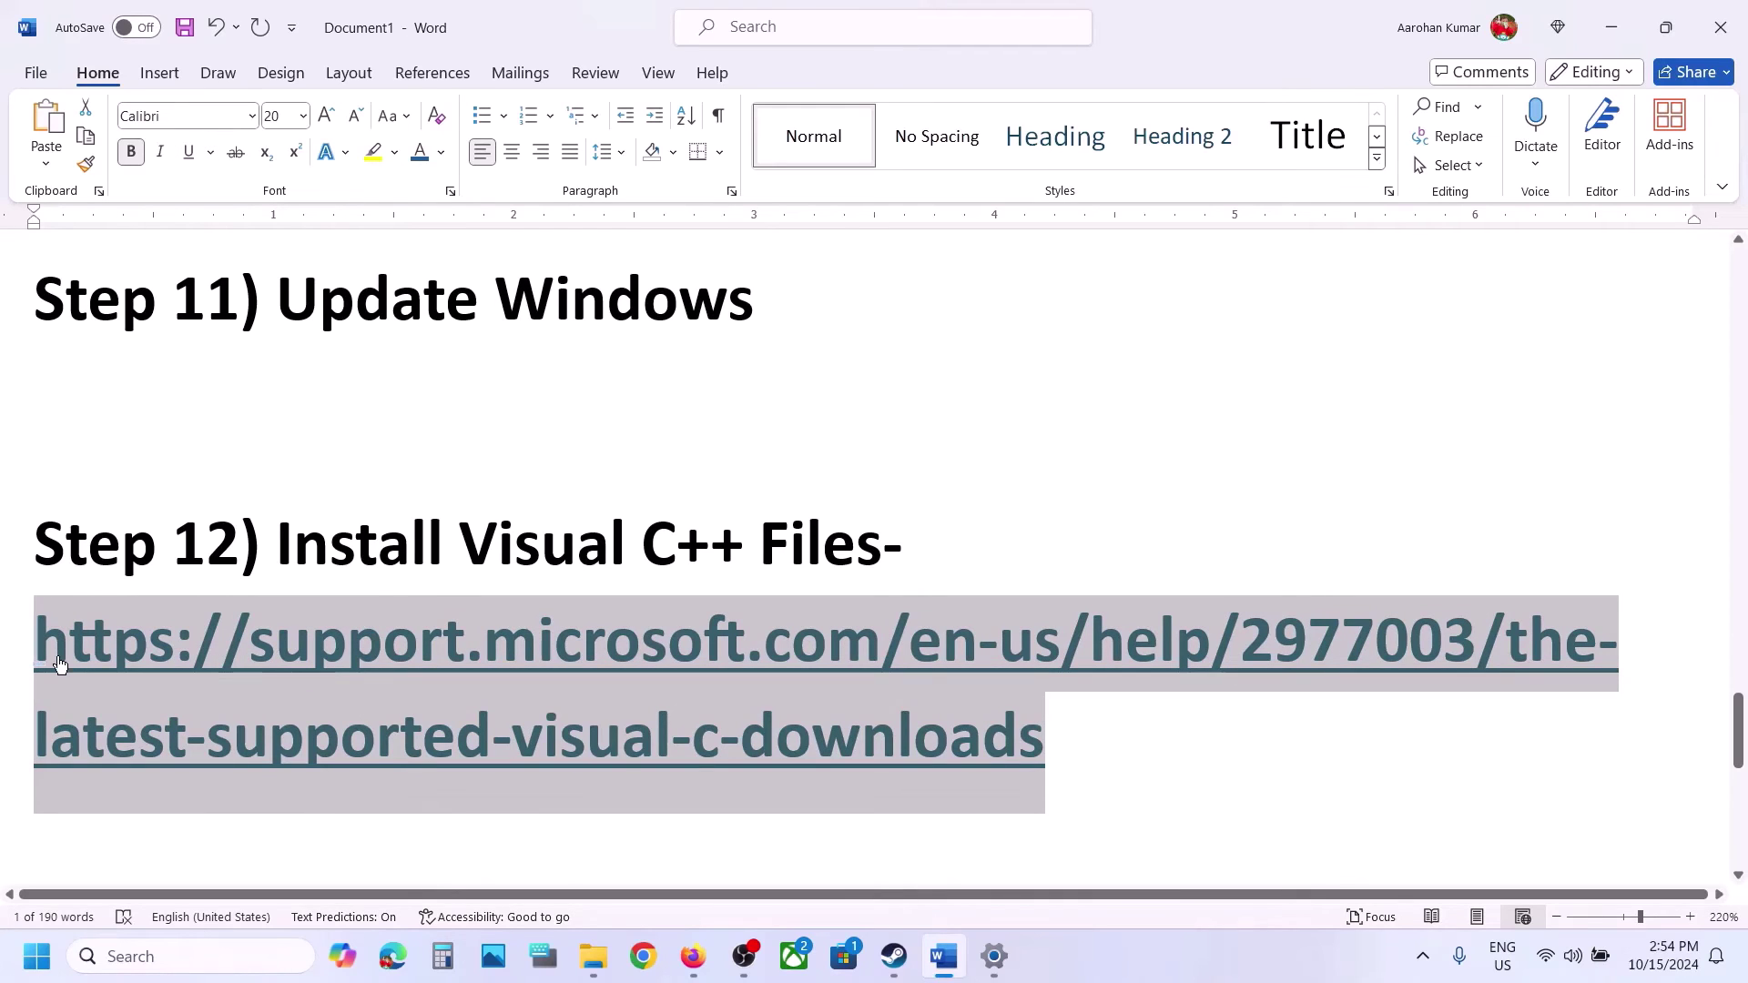
Open the copied link in Chrome and find the redistributable download table for Visual Studio 2015, 2017, 2019, and 2022.
left_click(642, 956)
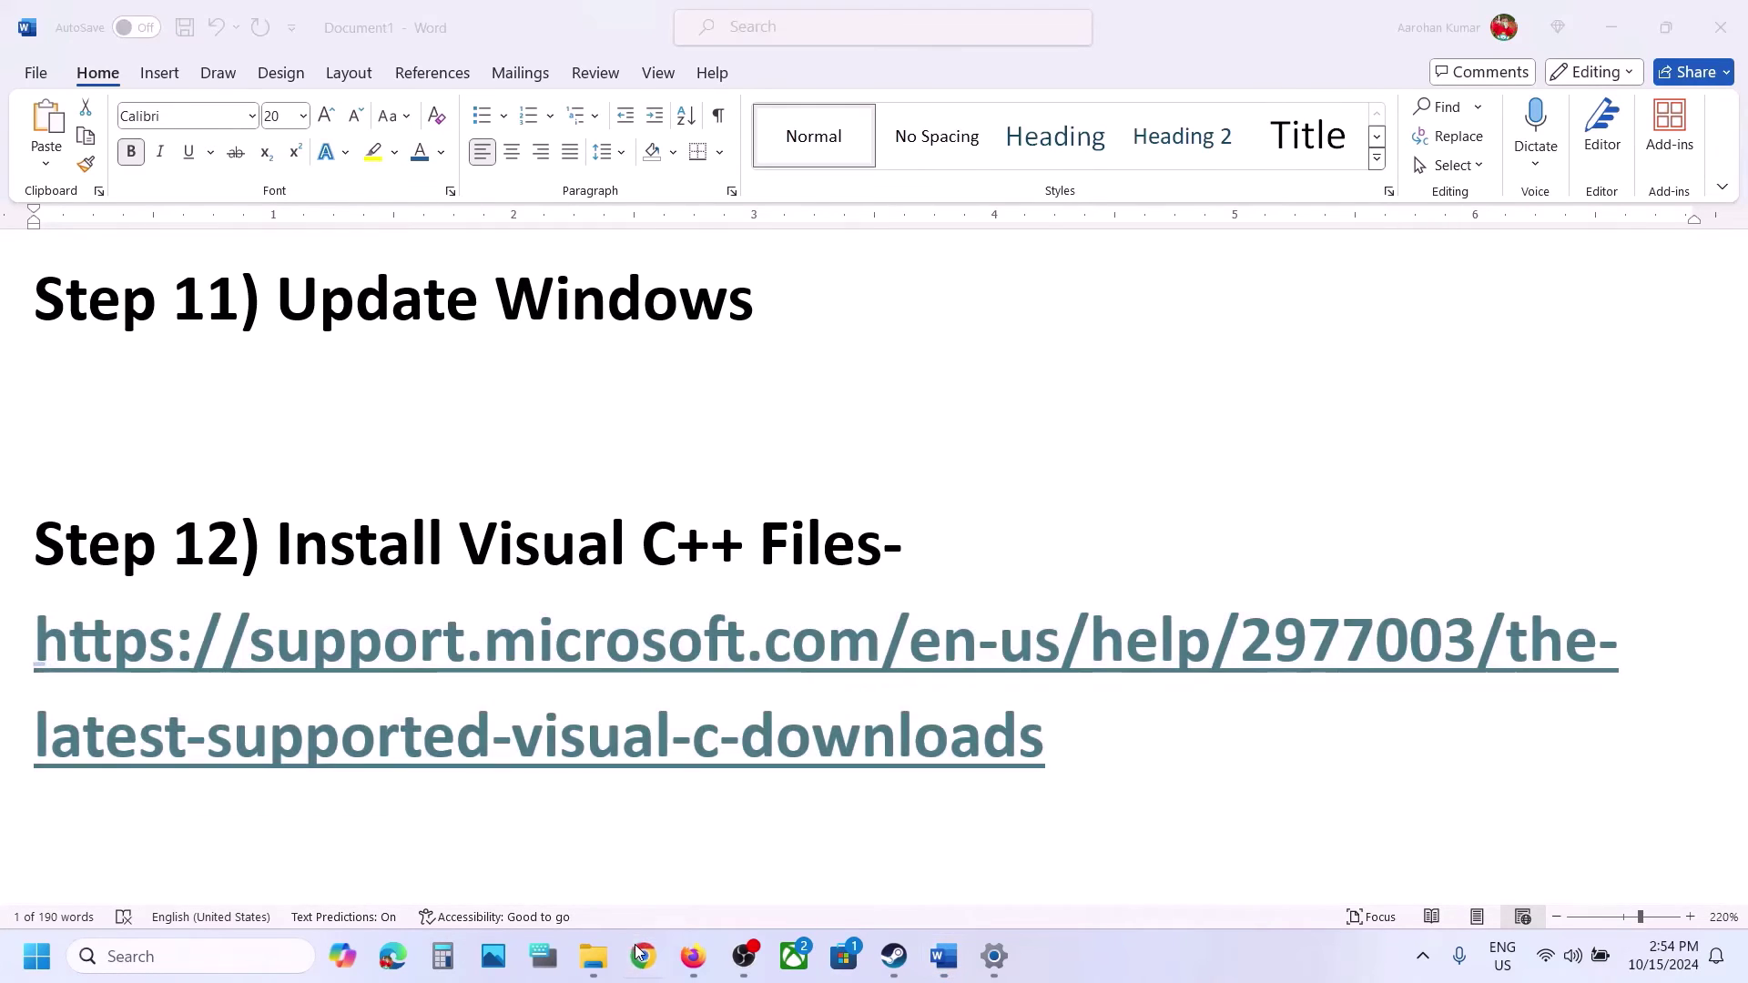
key("ctrl+v")
key("Return")
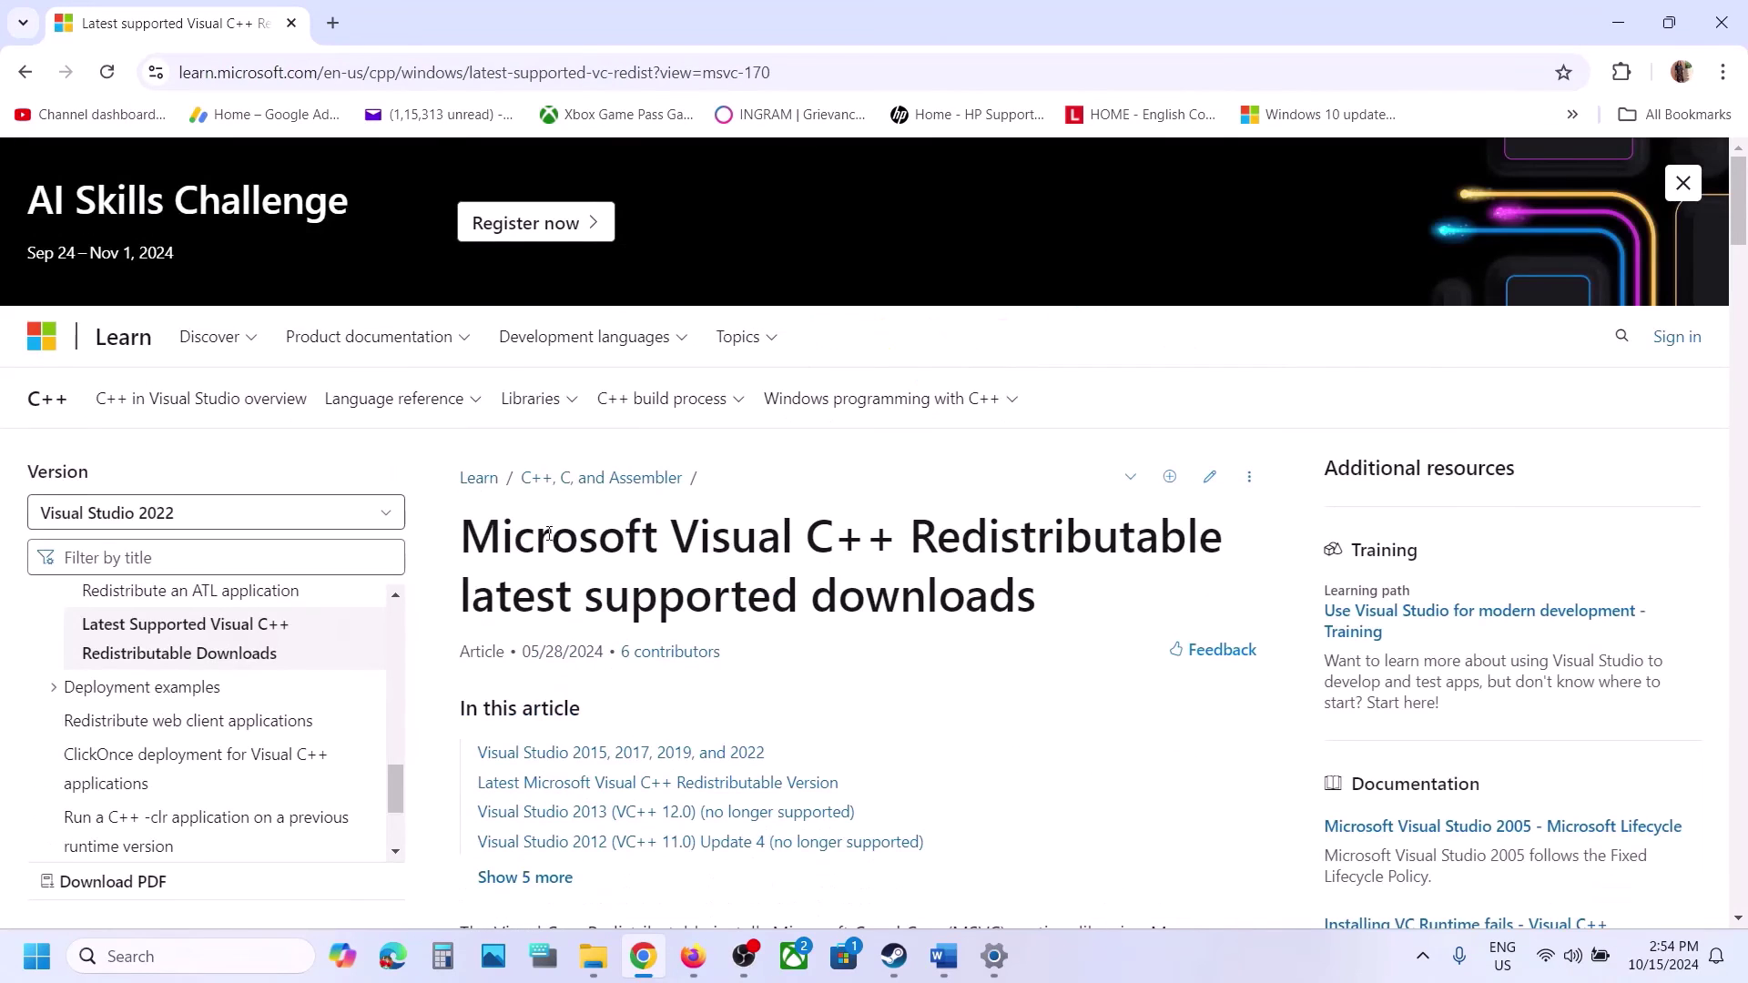
scroll(549, 540, "down", 5)
scroll(549, 540, "down", 2)
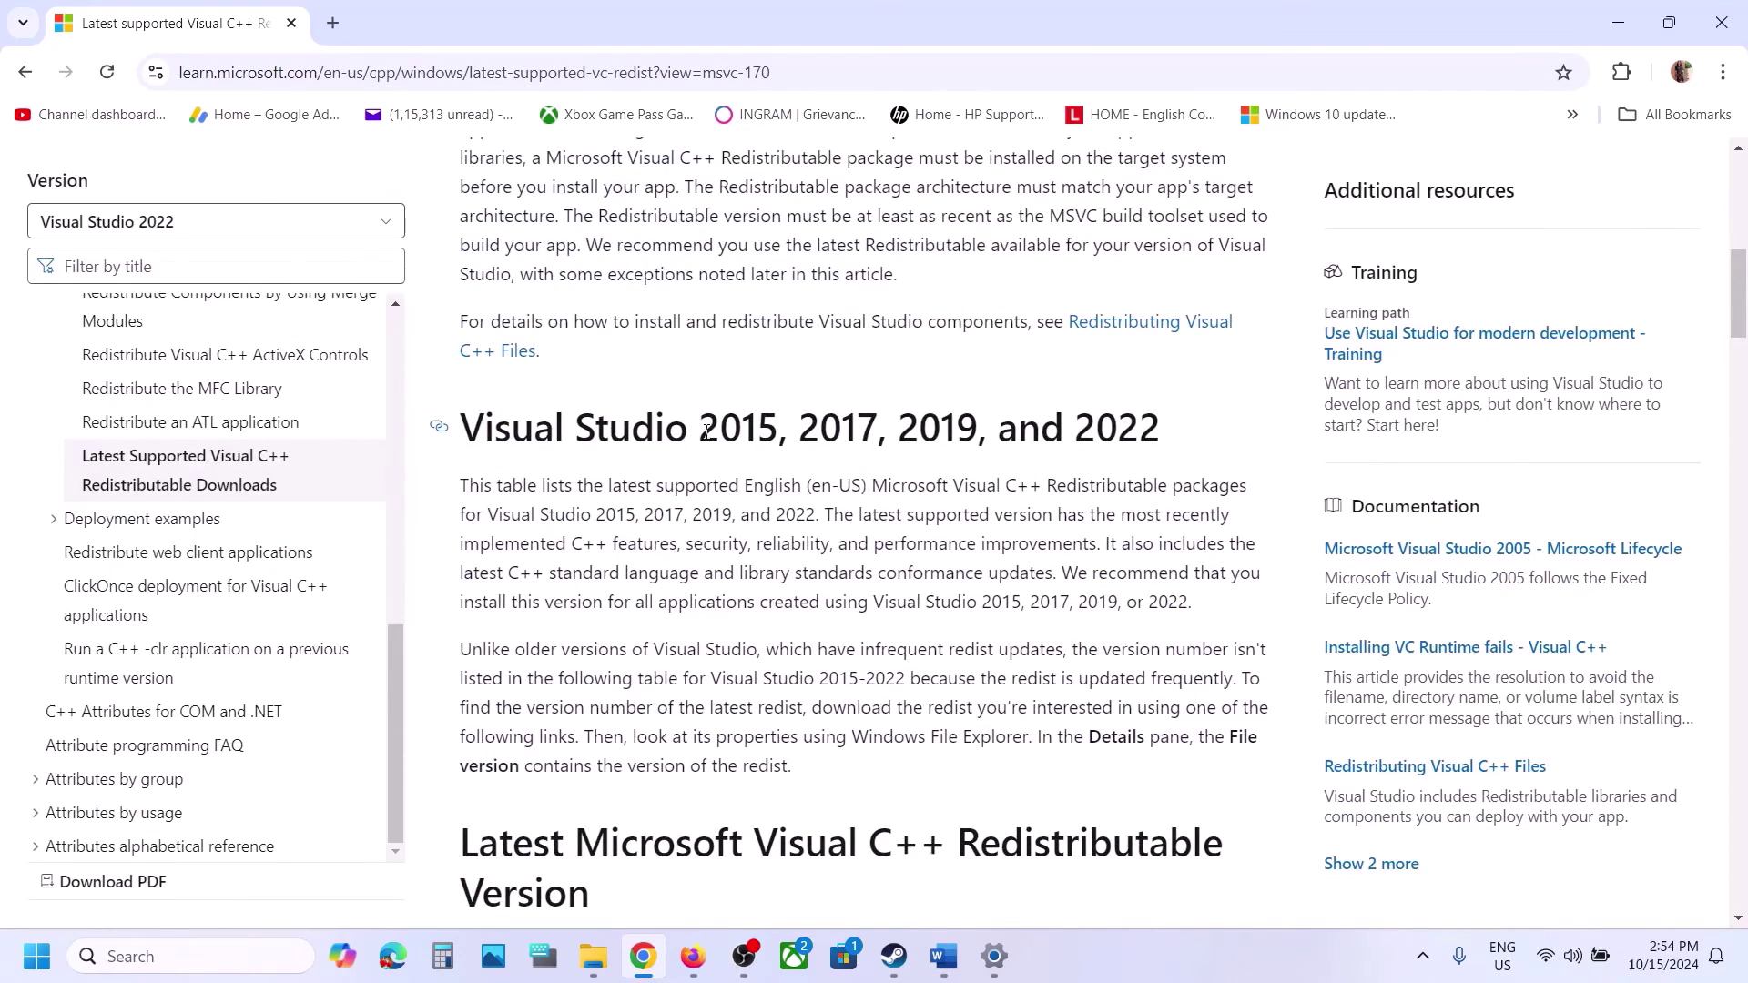
left_click_drag(706, 432, 1257, 422)
scroll(1257, 421, "down", 10)
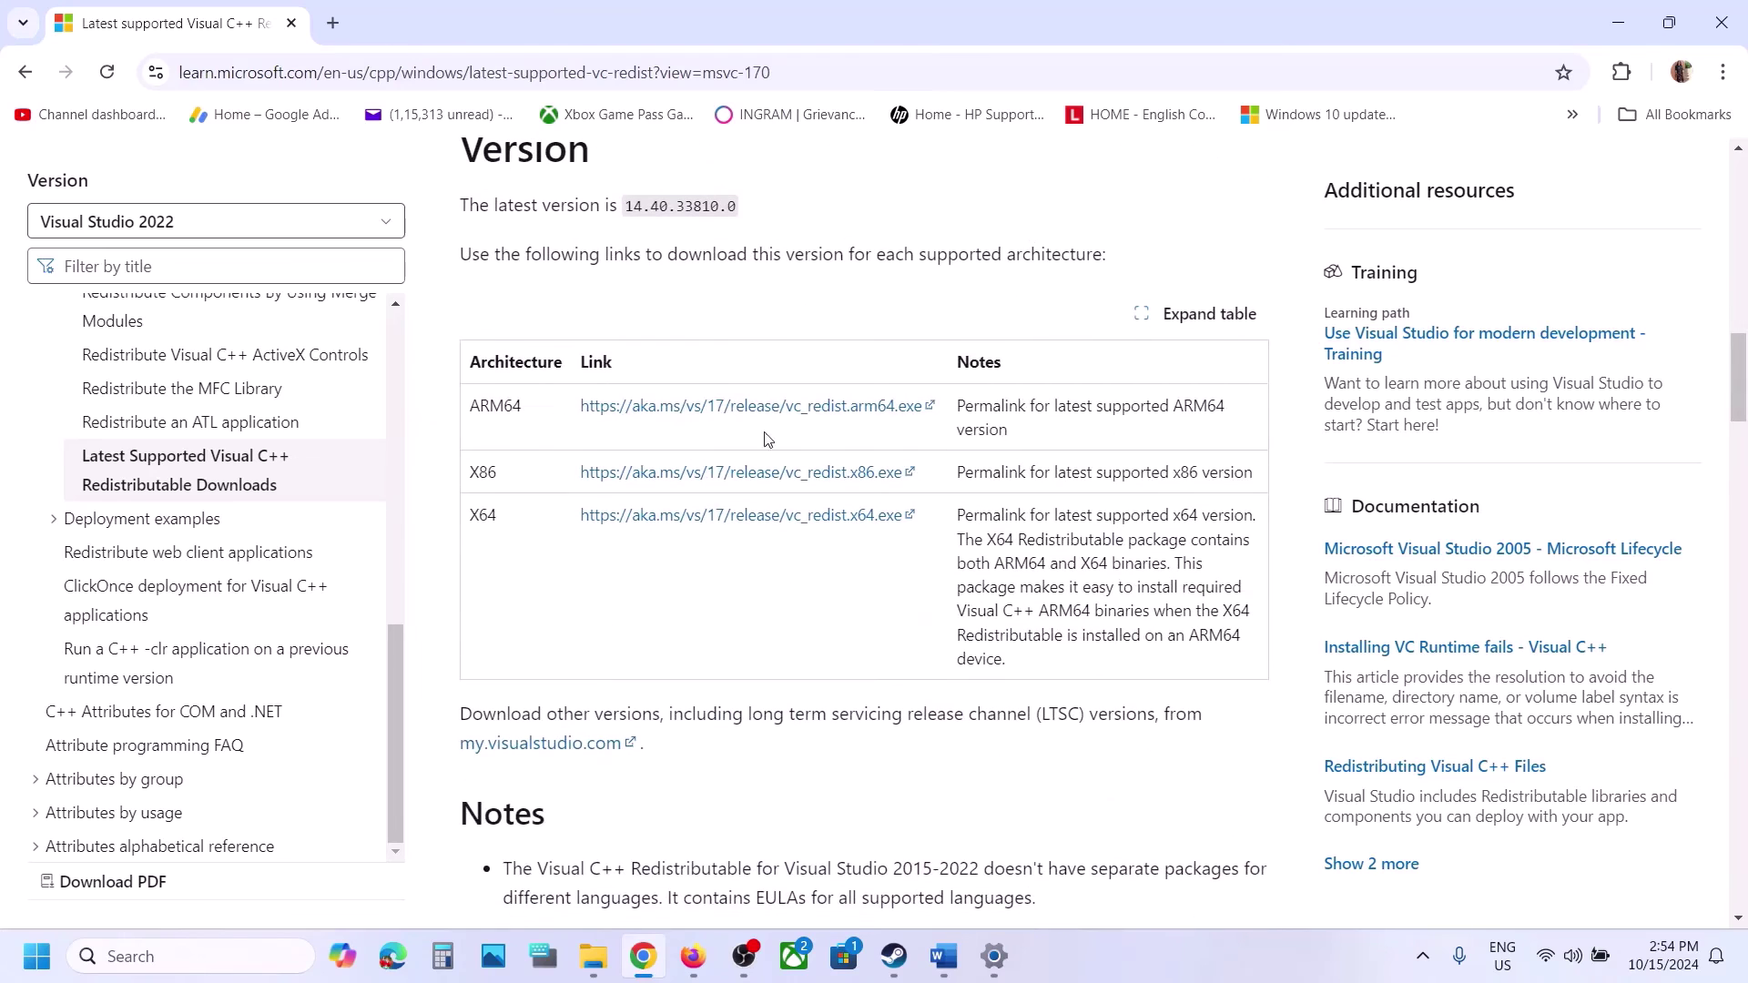
Download the X86 Visual C++ redistributable and run its installer with the Repair option.
double_click(487, 474)
double_click(485, 515)
left_click(663, 474)
double_click(483, 471)
left_click(703, 484)
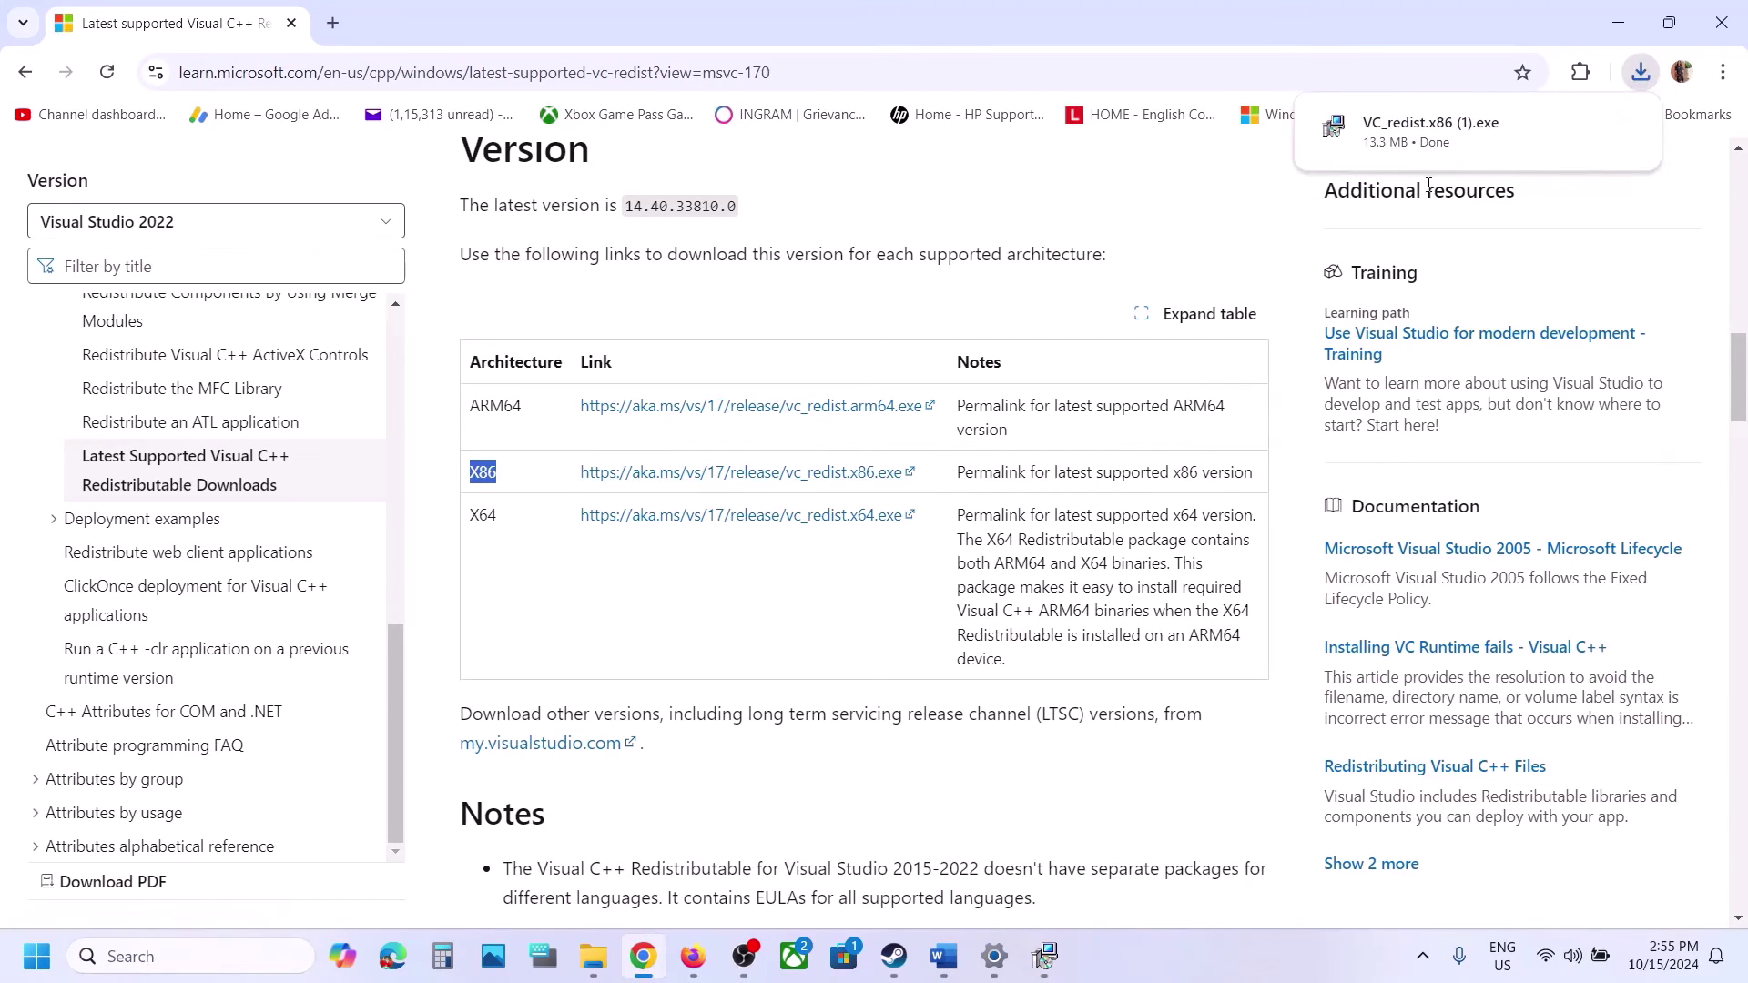
left_click(1450, 139)
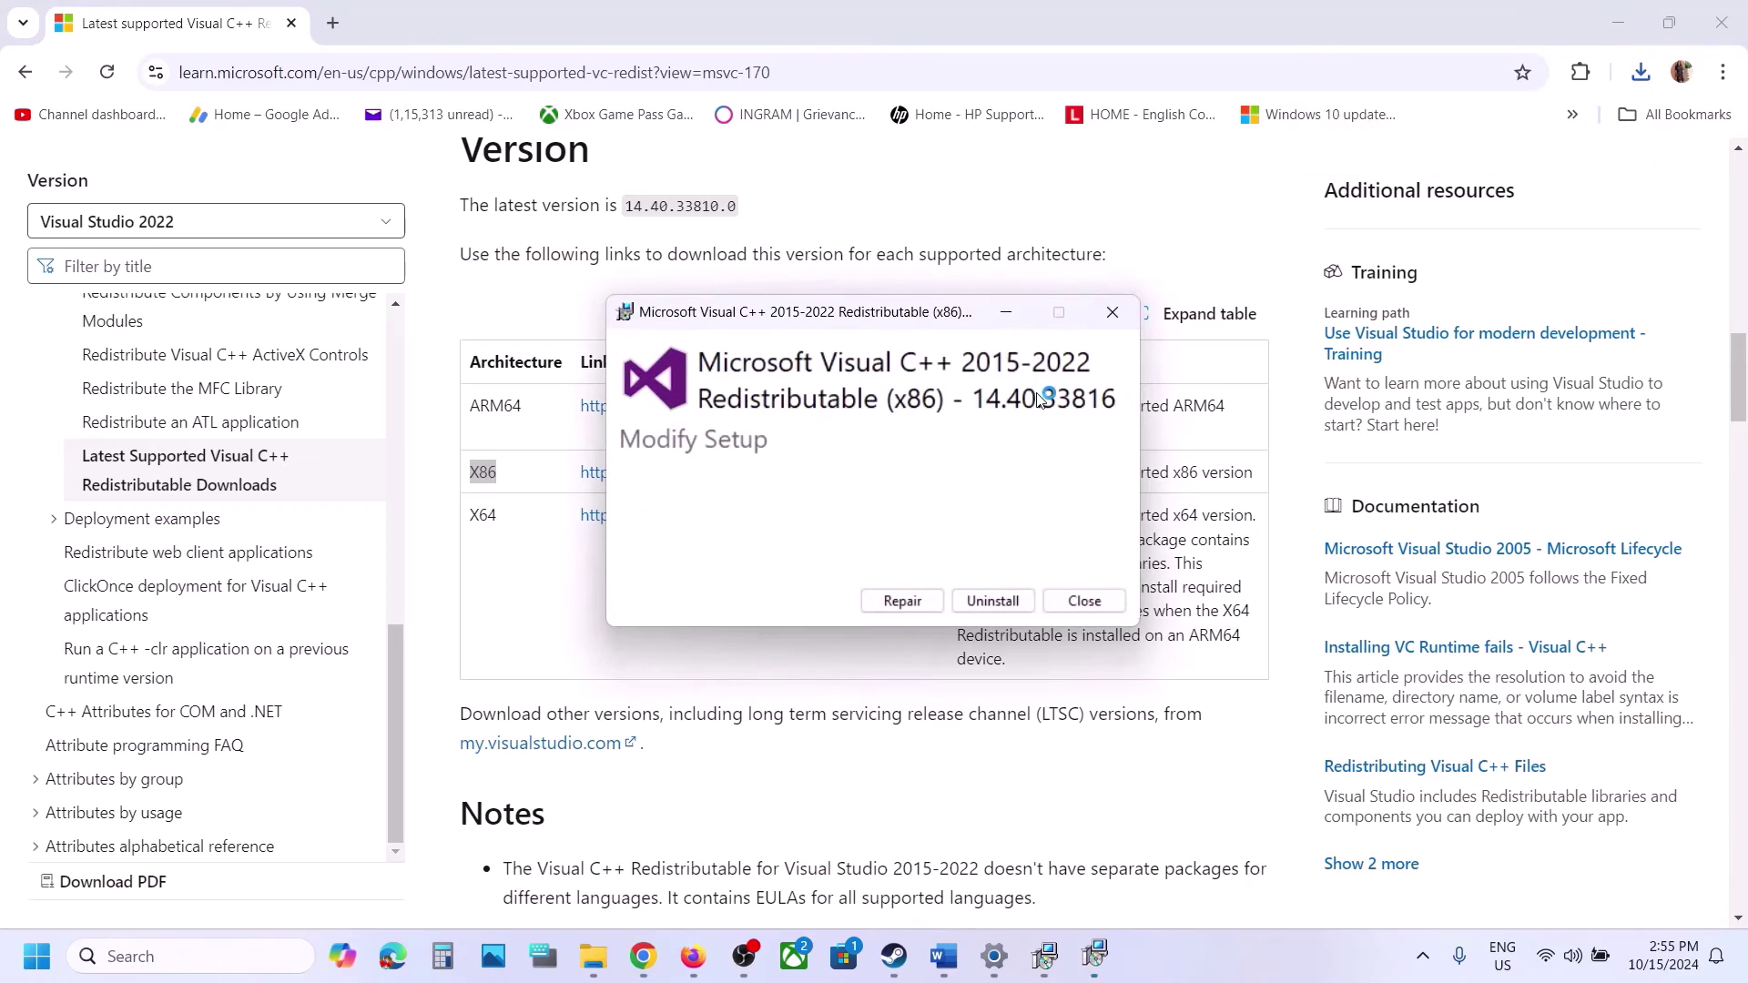
left_click(908, 595)
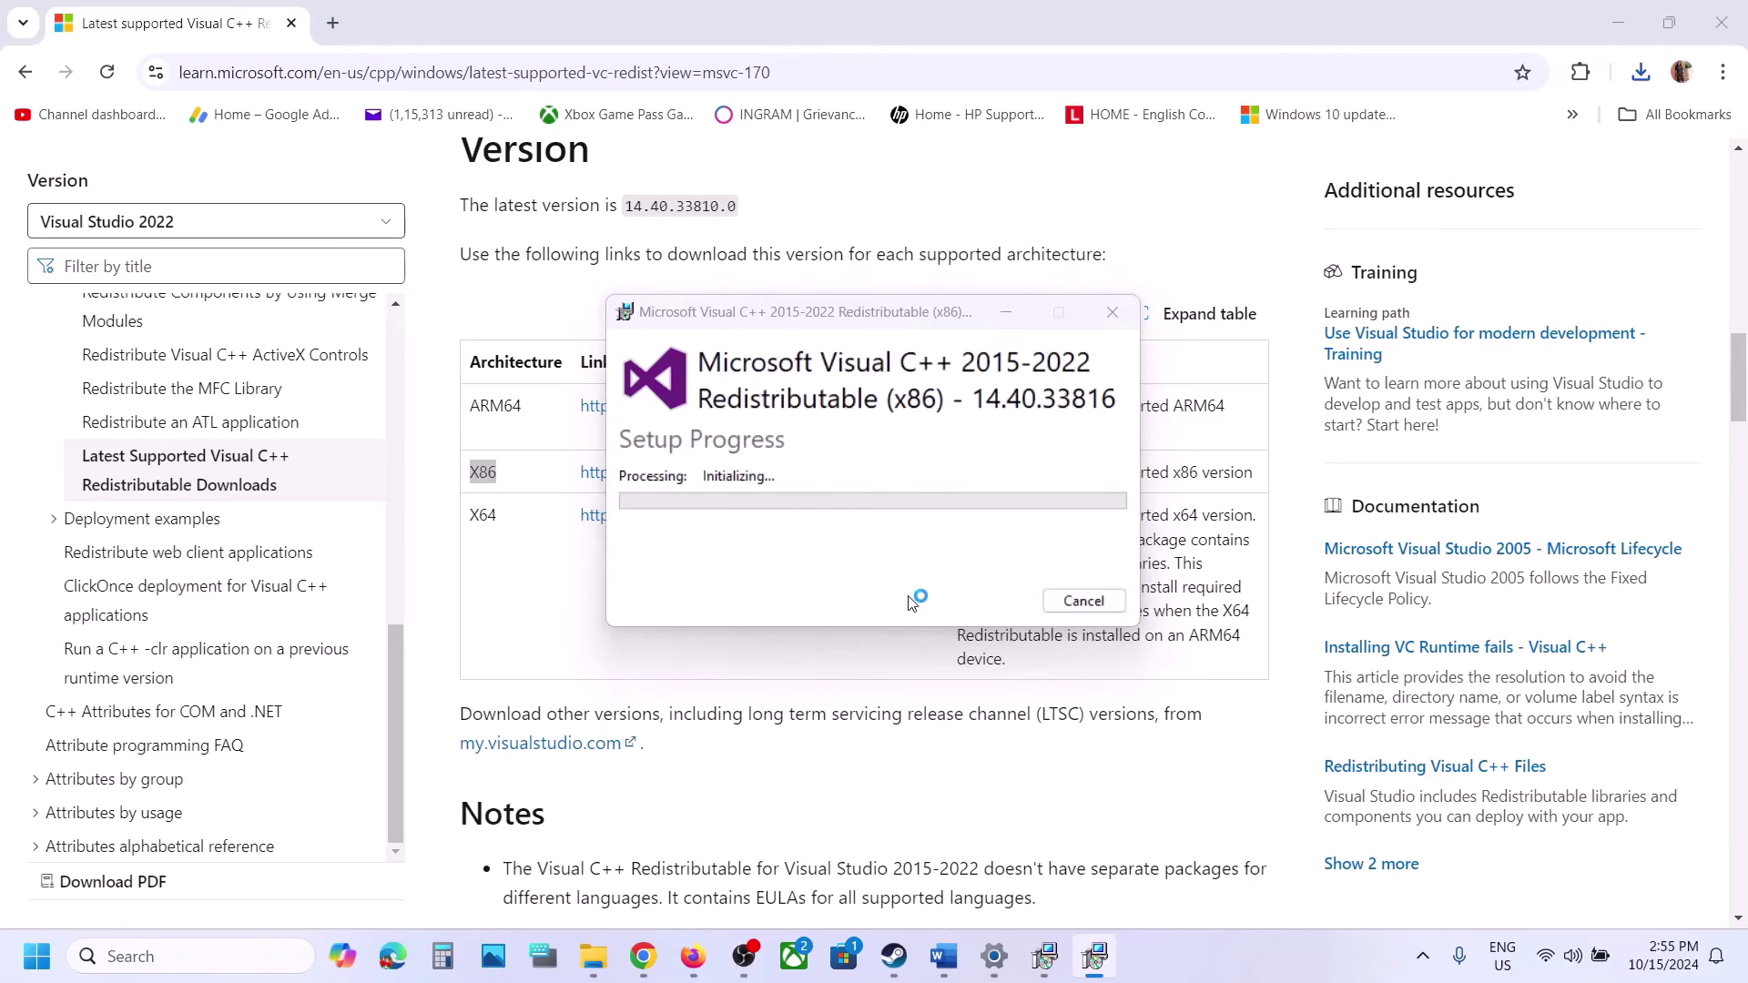
Download the X64 Visual C++ redistributable and run its installer with the Repair option.
double_click(483, 515)
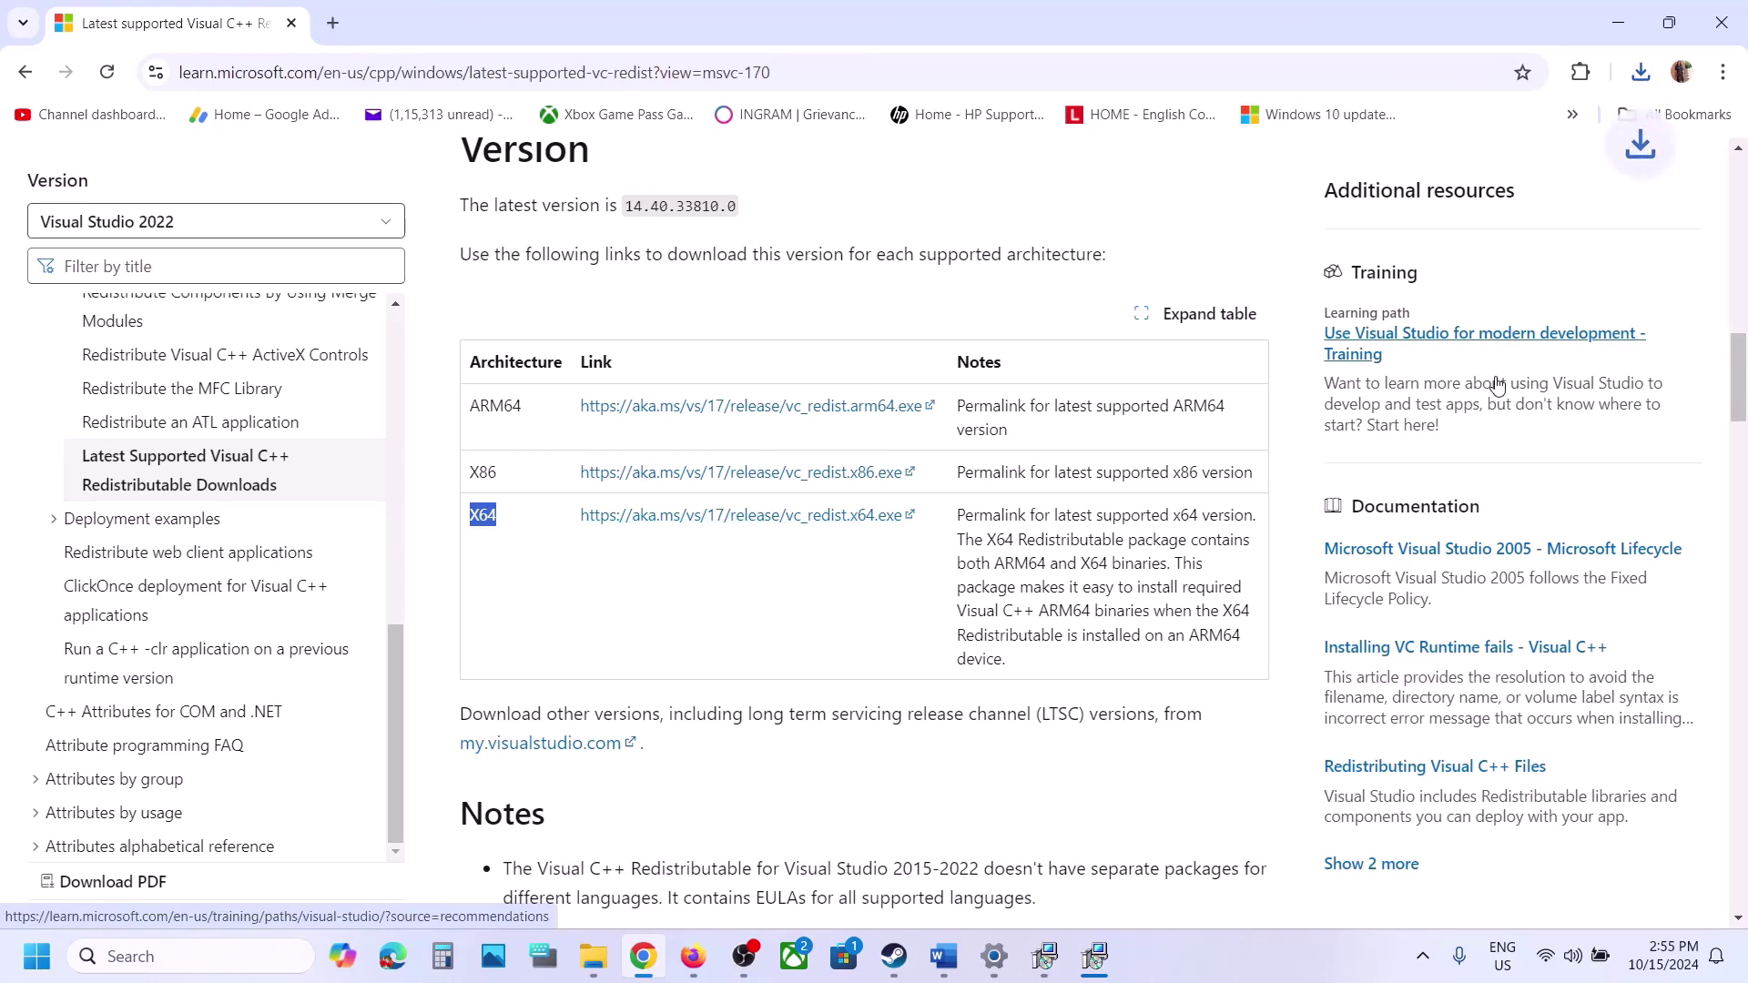
left_click(1638, 71)
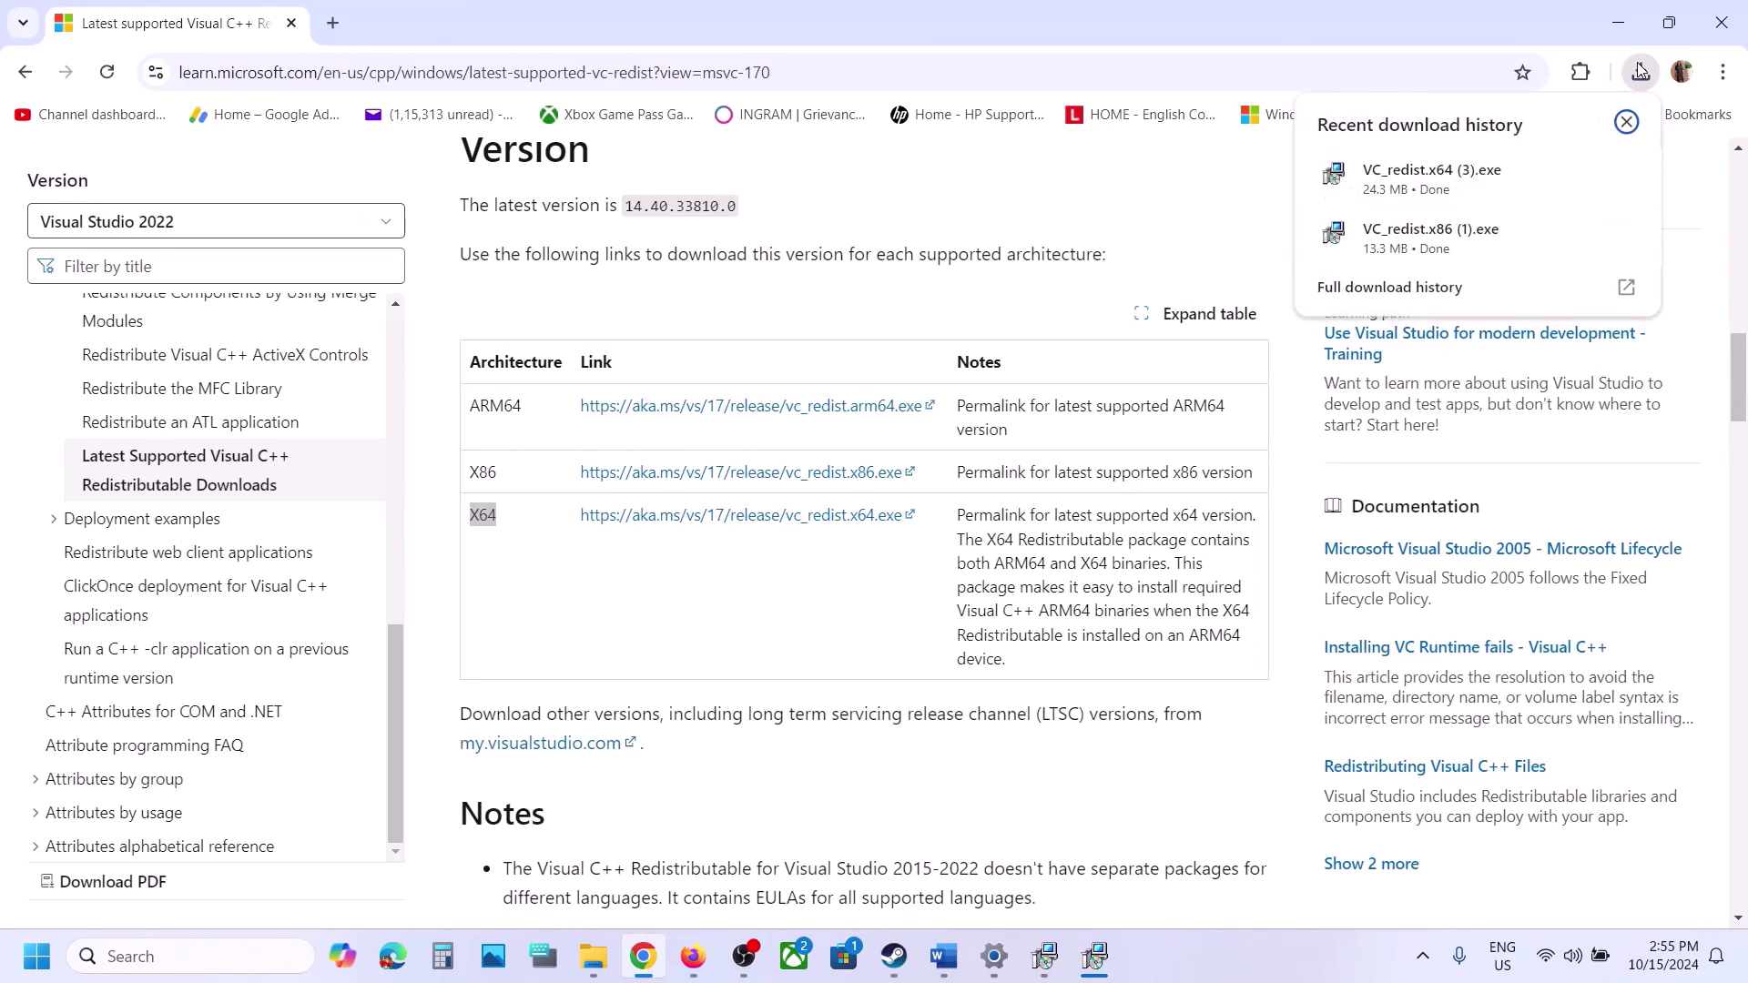
left_click(1438, 168)
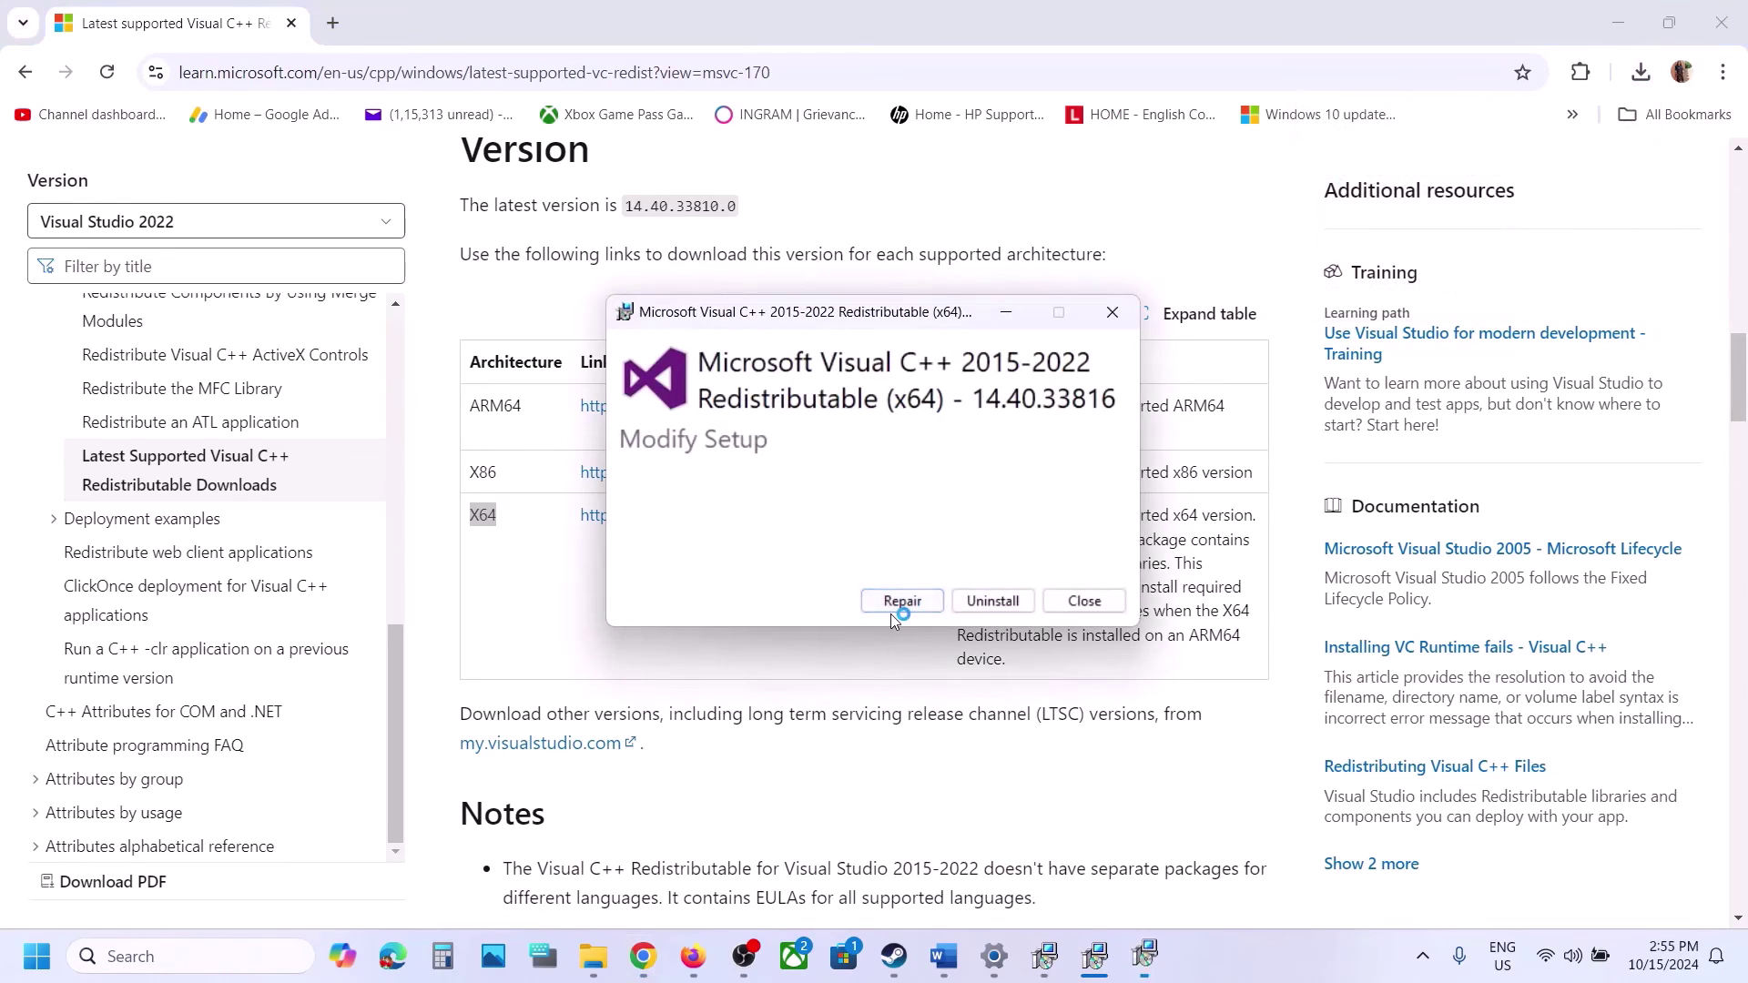
left_click(892, 605)
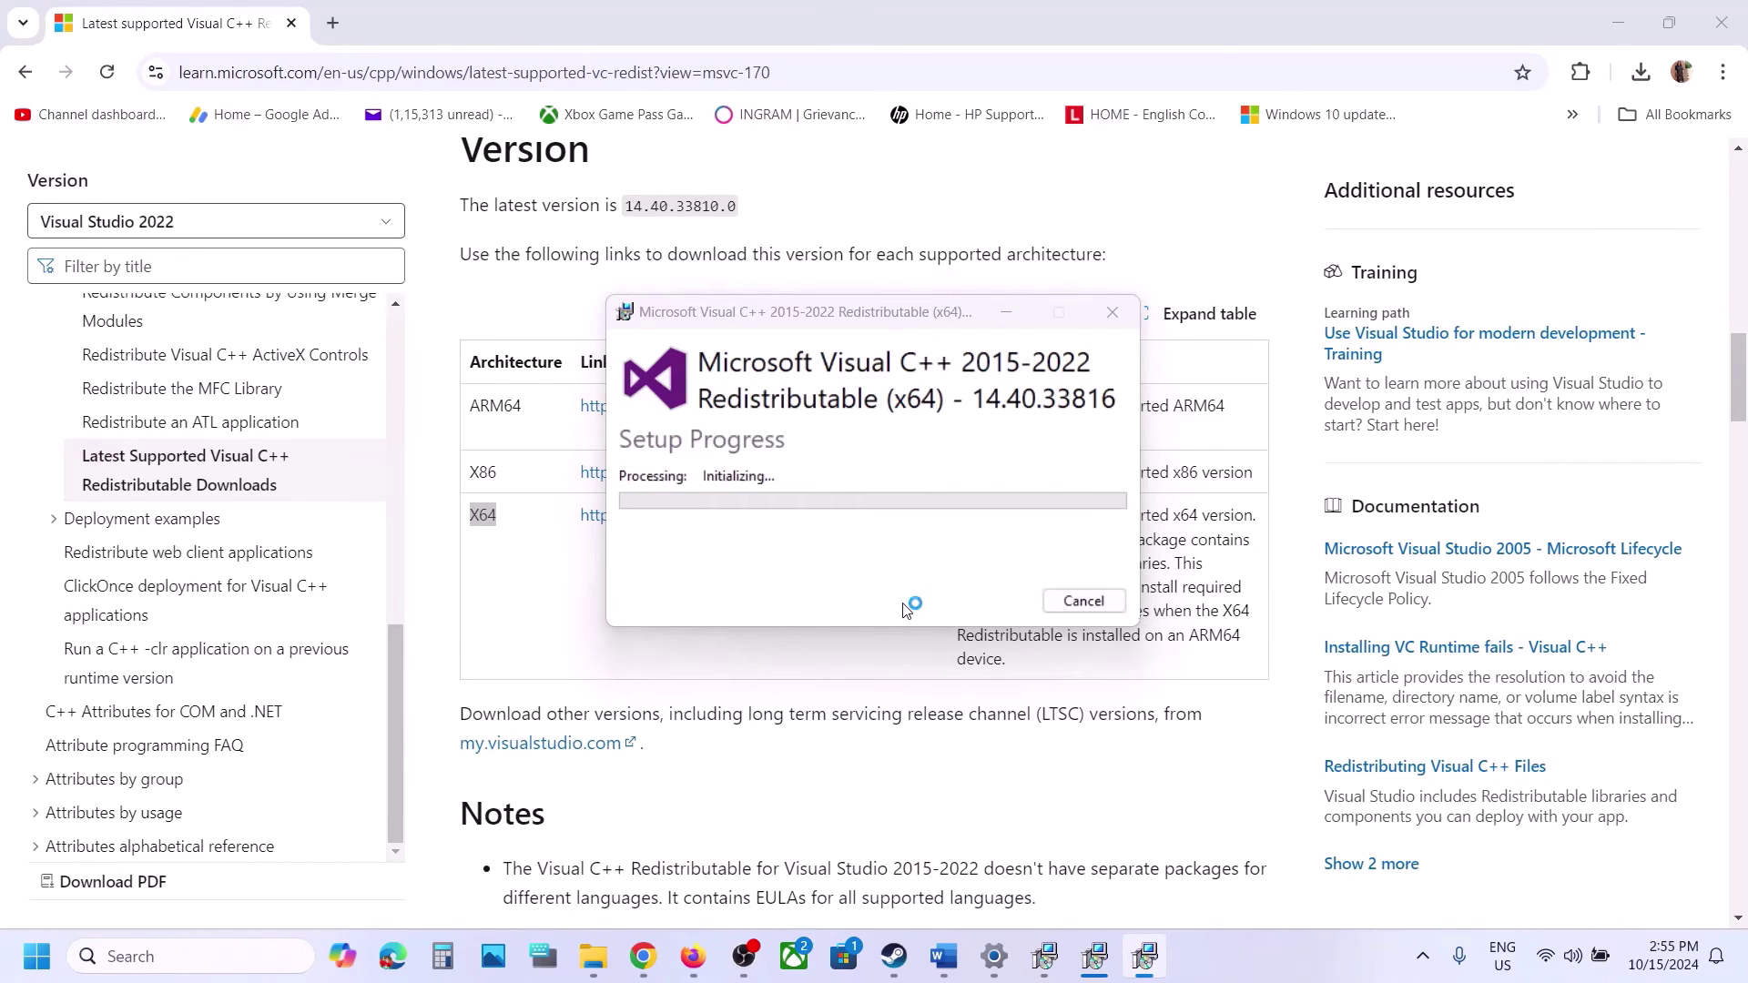